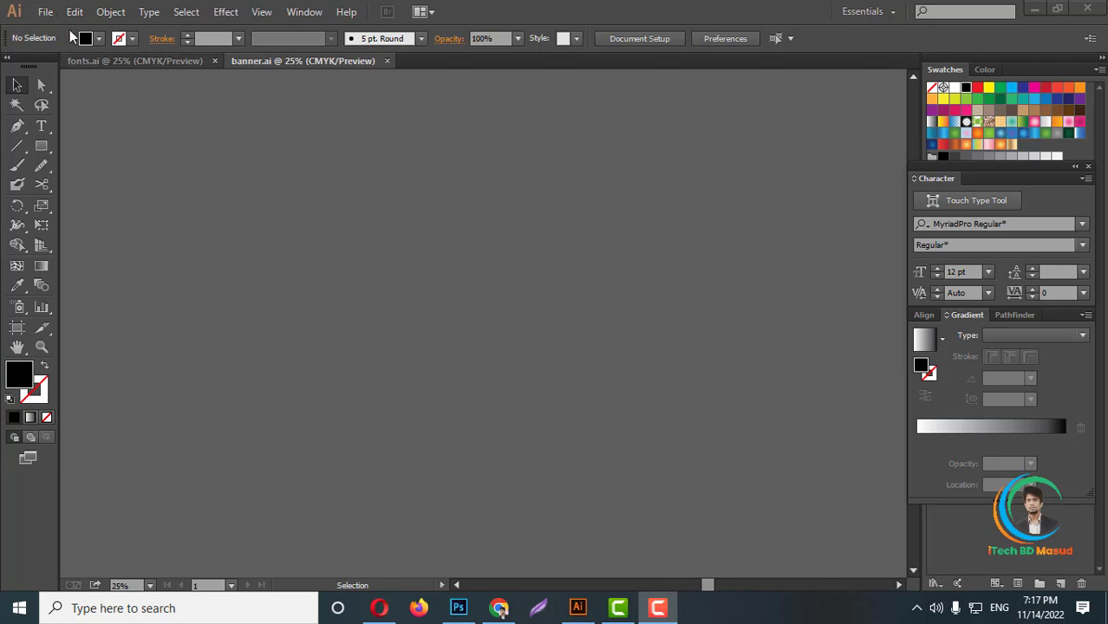
# Create a new document named Bnner, 2460 × 1218 px in pixel units
pyautogui.click(45, 12)
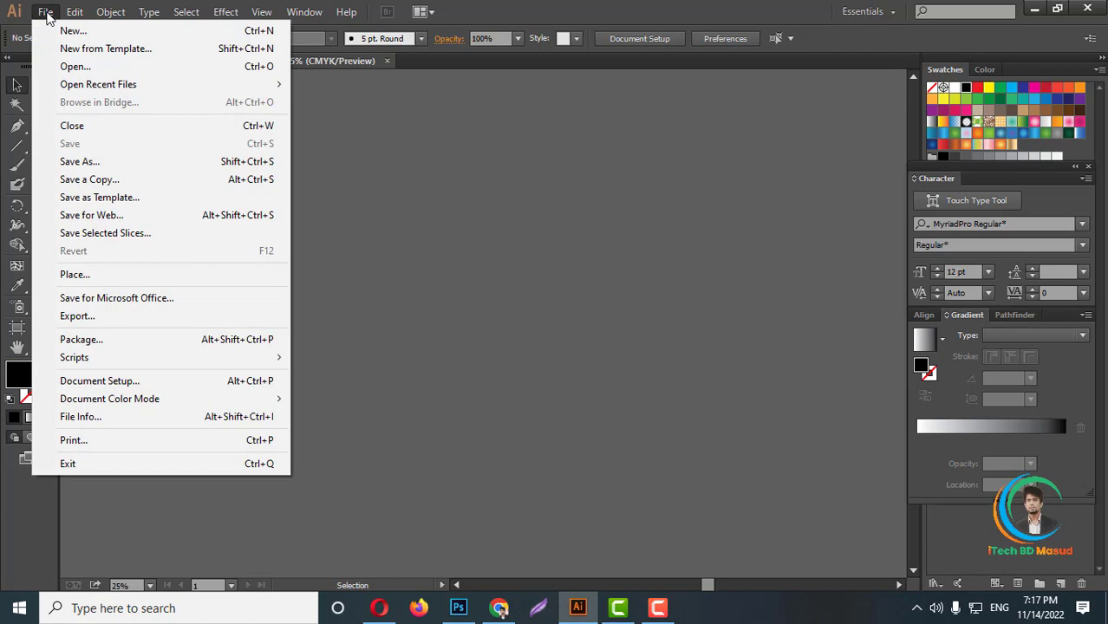
pyautogui.click(71, 30)
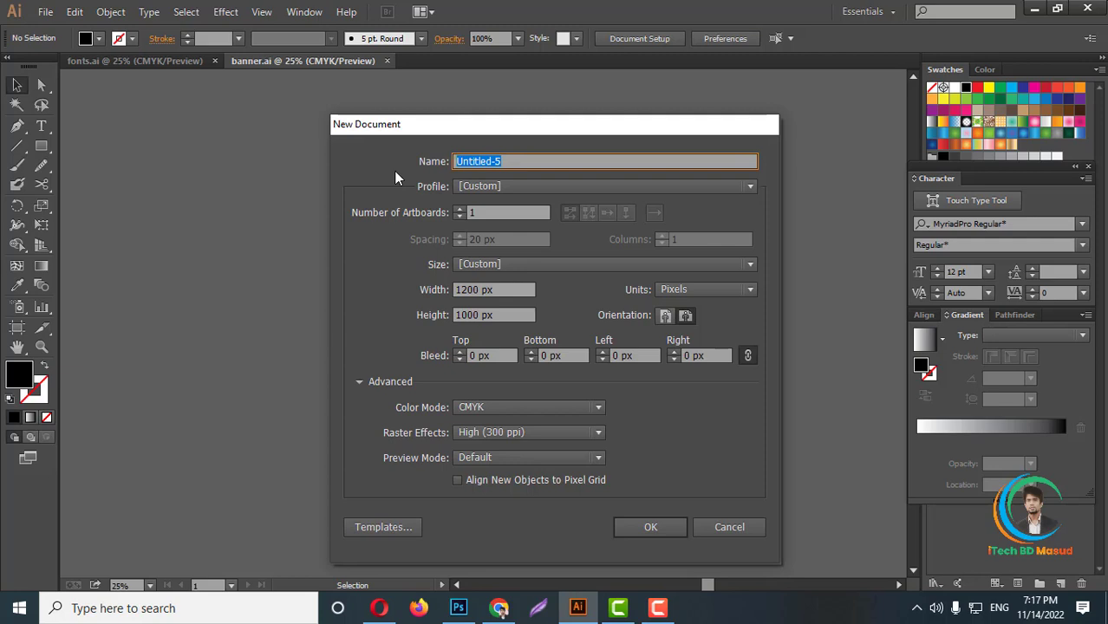
pyautogui.write('Bnner')
pyautogui.moveTo(482, 290); pyautogui.dragTo(448, 290)
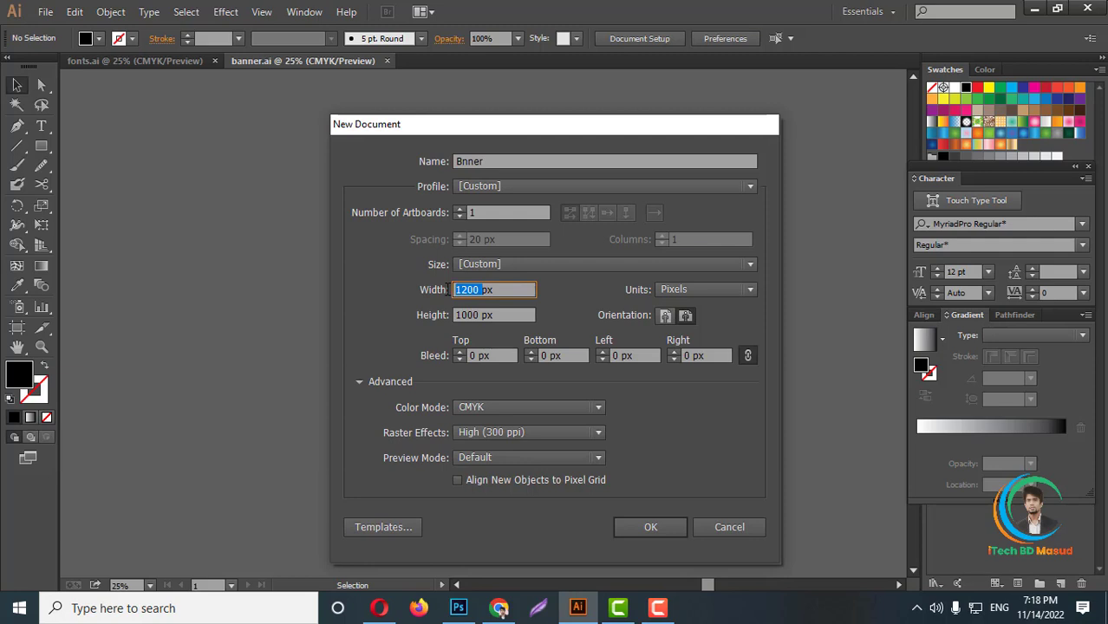
pyautogui.write('24')
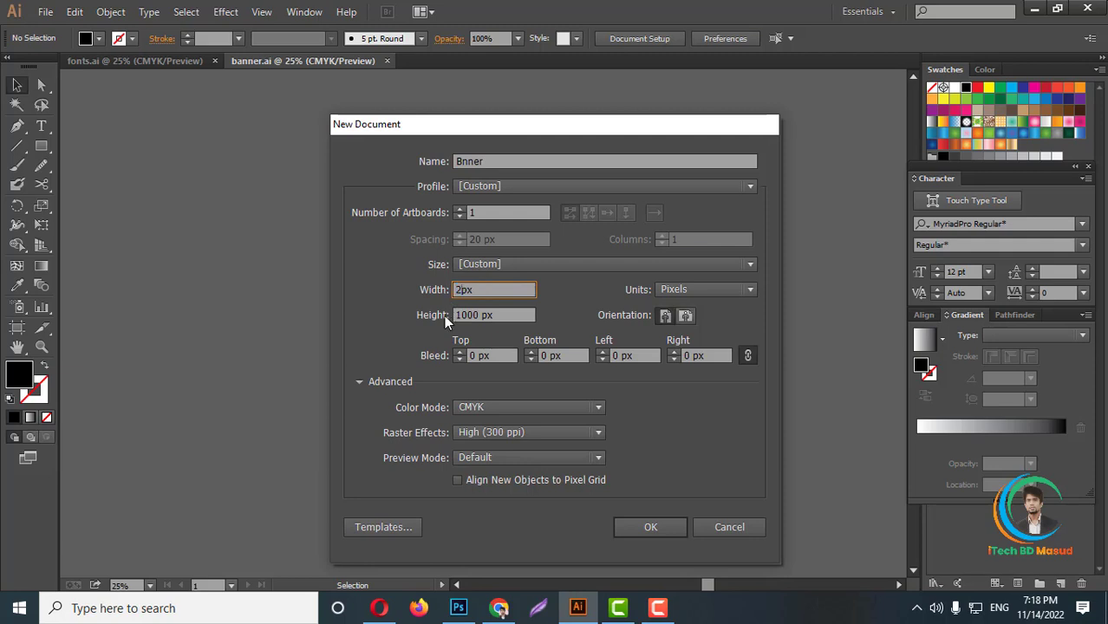
pyautogui.write('60')
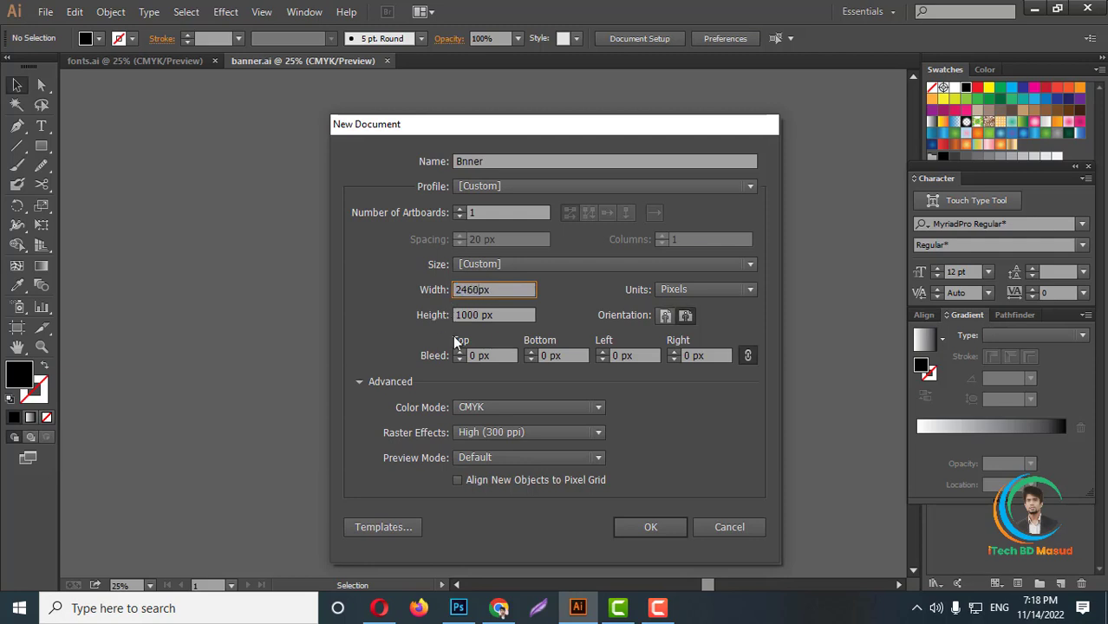
pyautogui.moveTo(483, 315); pyautogui.dragTo(432, 318)
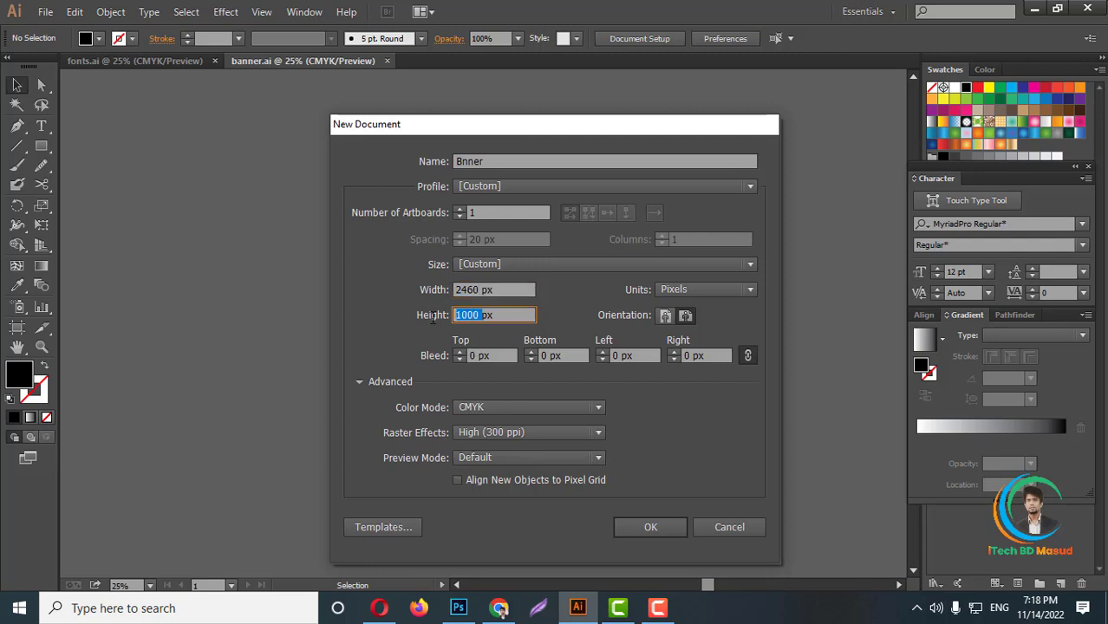
pyautogui.write('1')
pyautogui.write('218')
pyautogui.click(685, 290)
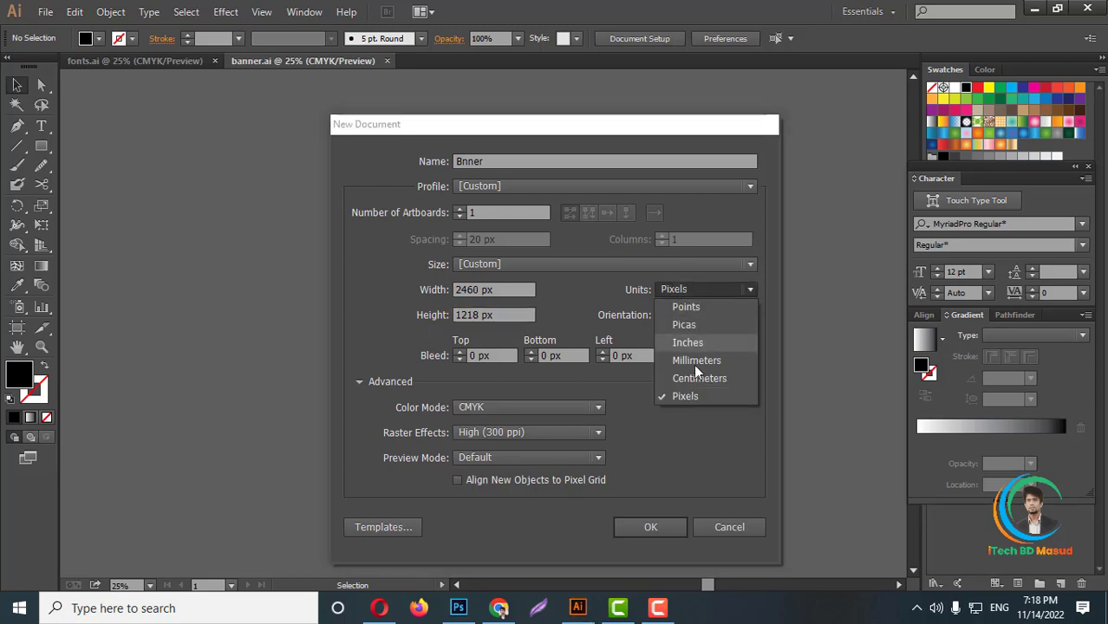
pyautogui.click(684, 397)
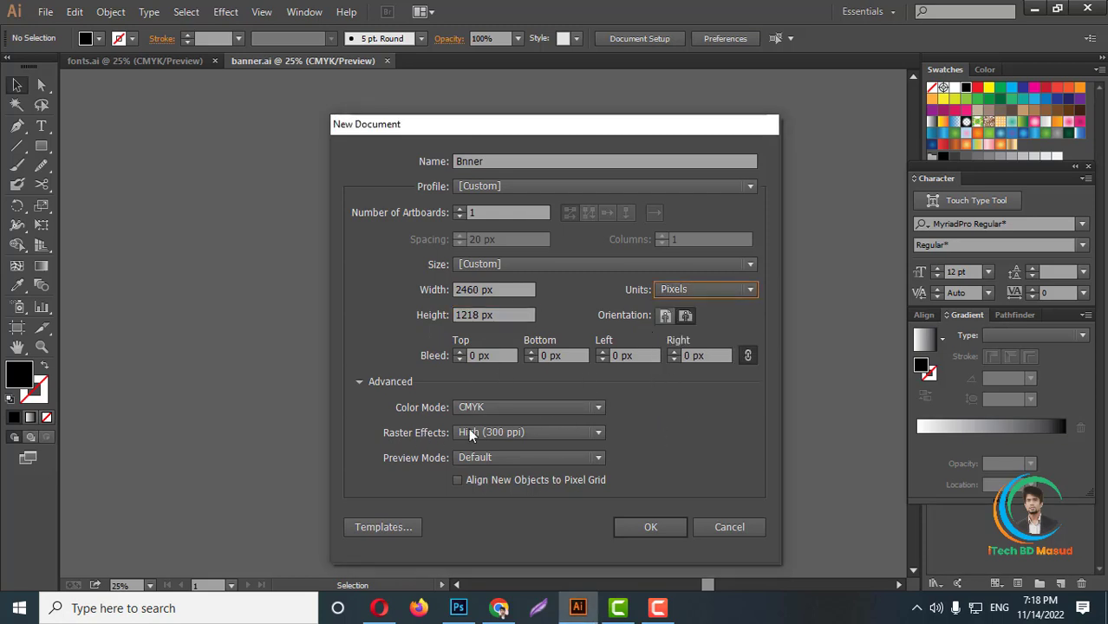
pyautogui.click(662, 526)
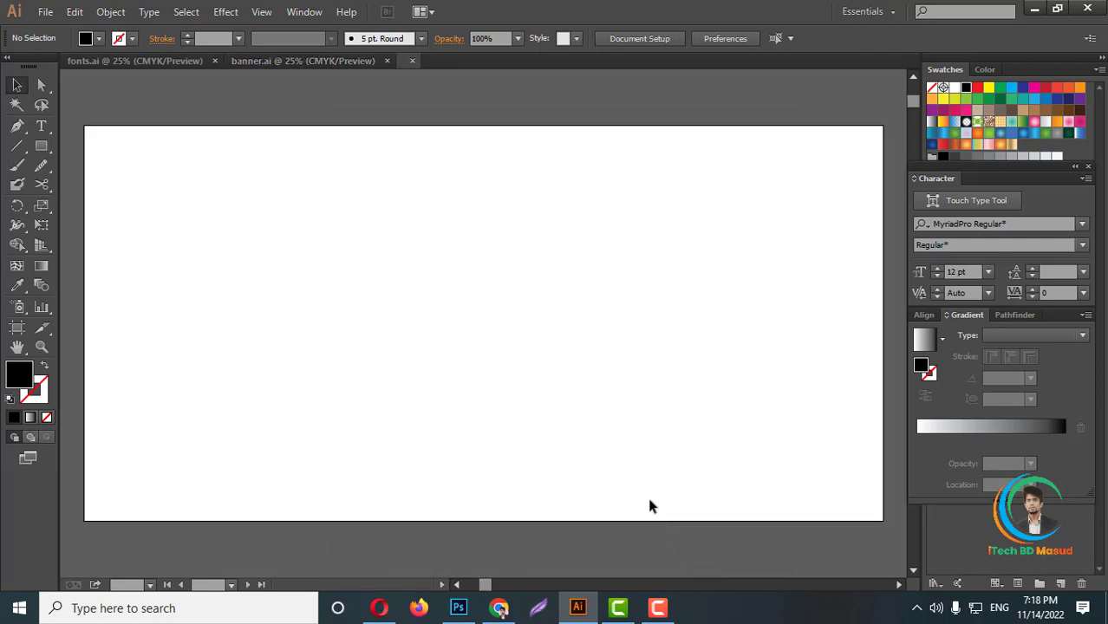
# Copy the reference texts, logo and size notes from banner.ai into Bnner
pyautogui.scroll(-3, 548, 457)
pyautogui.scroll(-1, 592, 469)
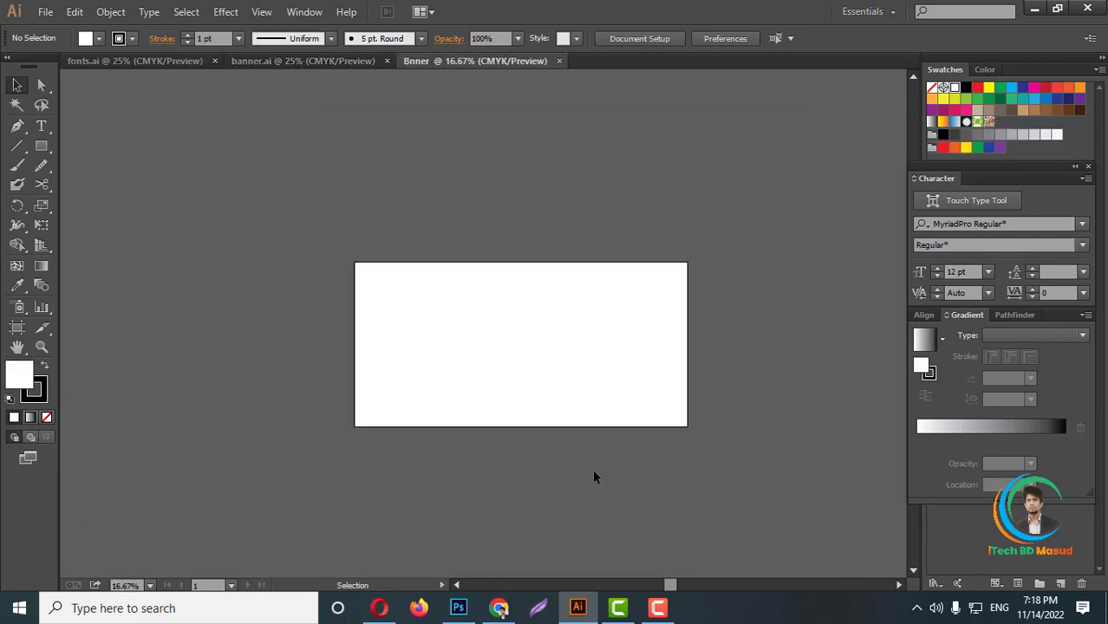
pyautogui.scroll(1, 606, 429)
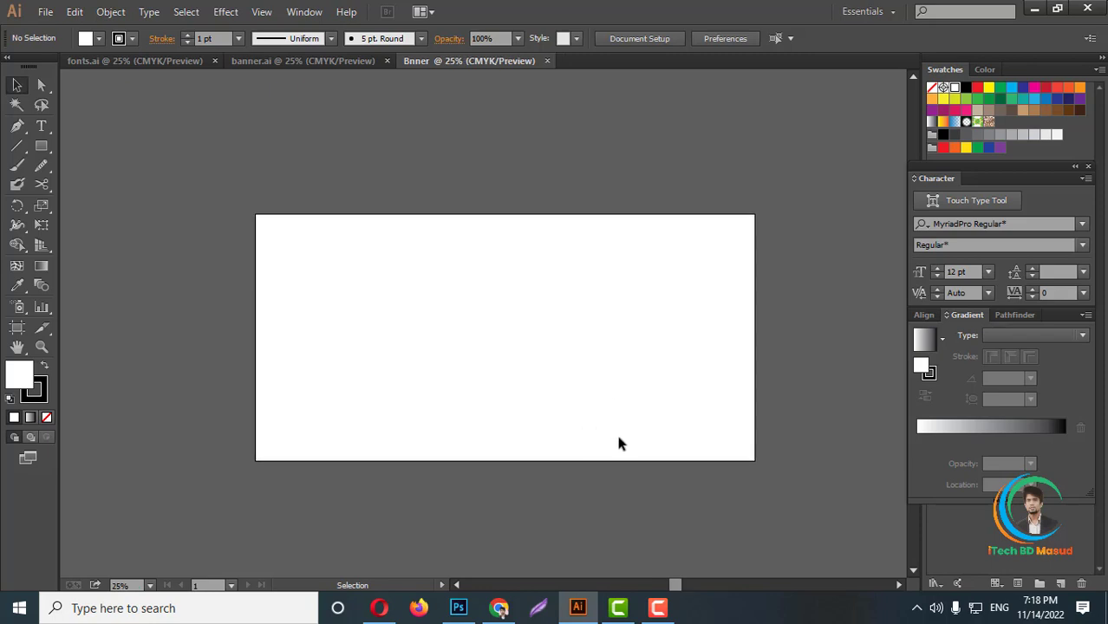
pyautogui.scroll(2, 612, 435)
pyautogui.scroll(1, 607, 438)
pyautogui.scroll(-1, 559, 435)
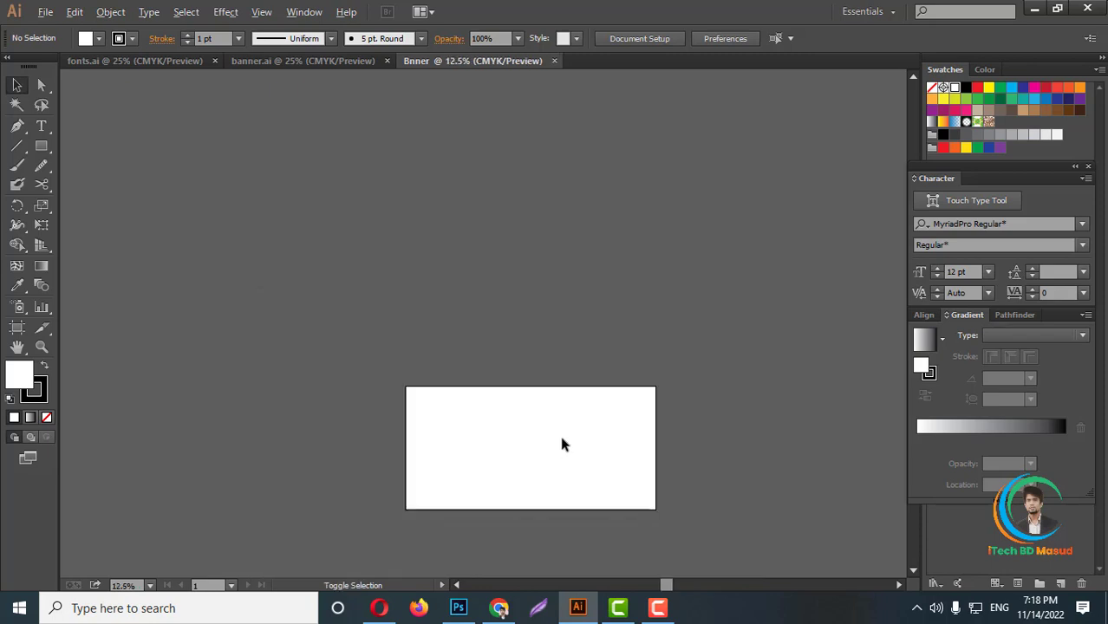
pyautogui.scroll(1, 559, 437)
pyautogui.click(299, 61)
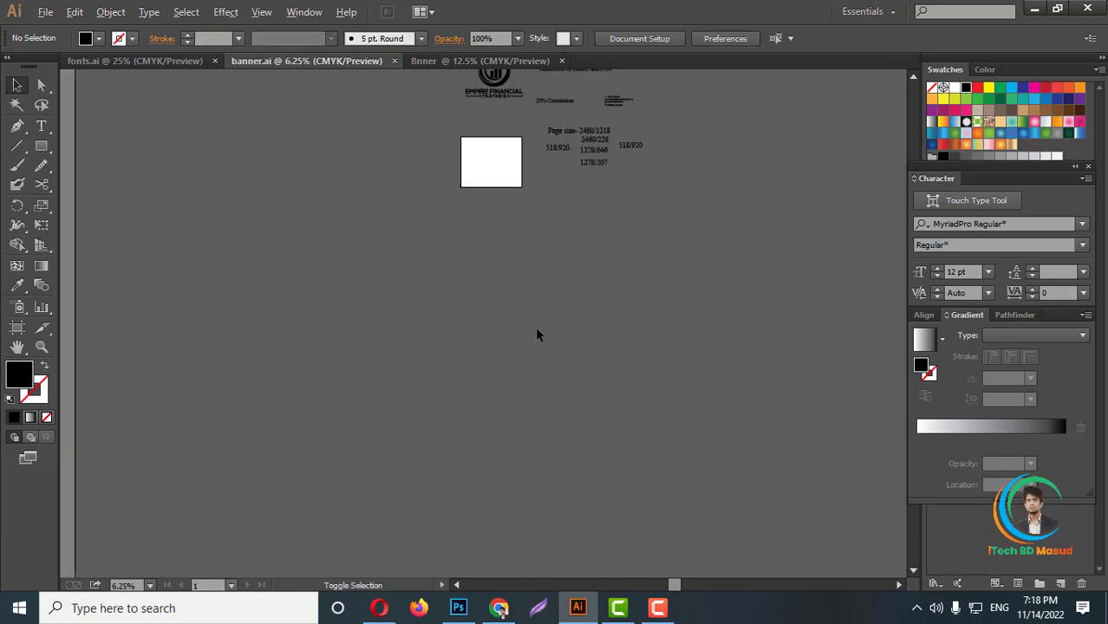
pyautogui.scroll(3, 536, 335)
pyautogui.moveTo(403, 143); pyautogui.dragTo(731, 352)
pyautogui.moveTo(606, 310)
pyautogui.mouseDown()
pyautogui.moveTo(472, 121)
pyautogui.moveTo(448, 63)
pyautogui.mouseUp()
pyautogui.moveTo(608, 367); pyautogui.dragTo(620, 371)
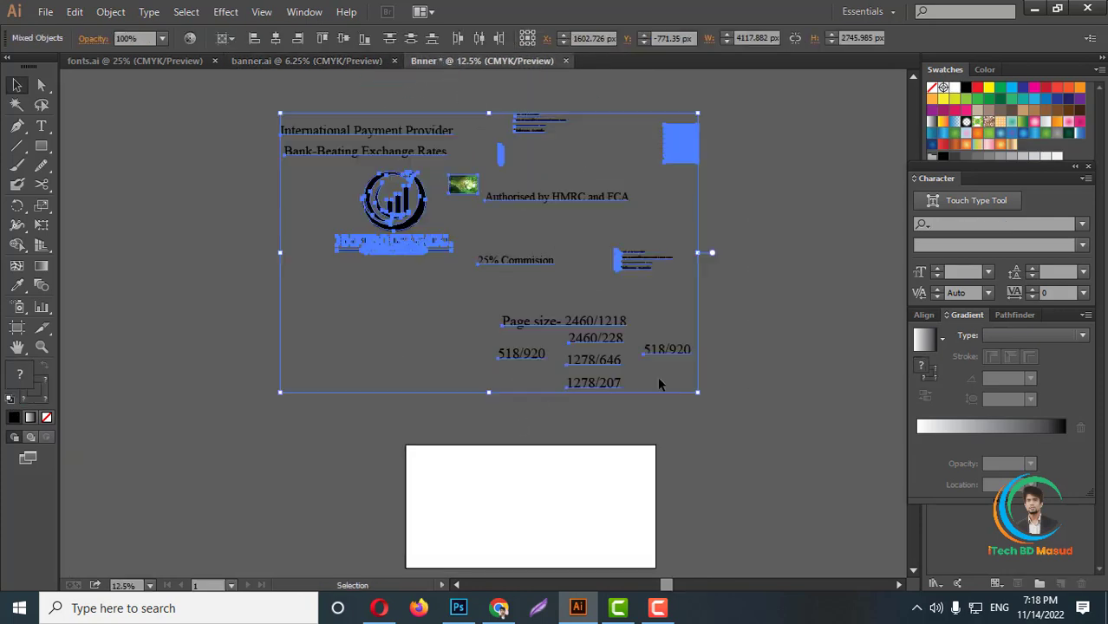
# Clear the selection and pan to view the pasted reference objects
pyautogui.scroll(2, 636, 403)
pyautogui.click(688, 473)
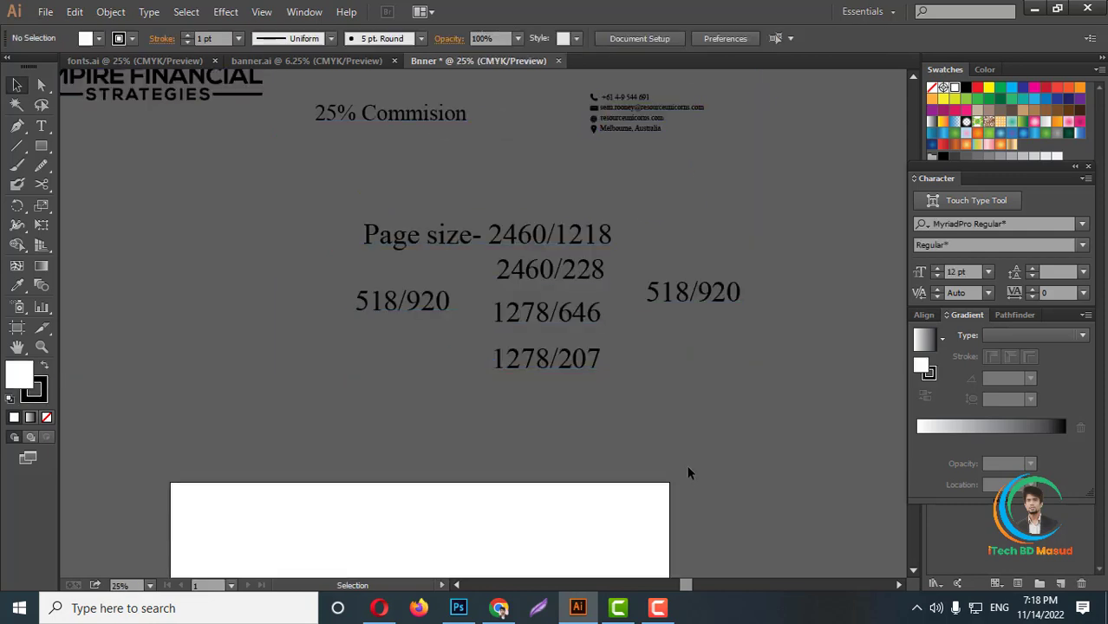
pyautogui.scroll(1, 718, 493)
pyautogui.scroll(-1, 685, 468)
pyautogui.scroll(-1, 642, 433)
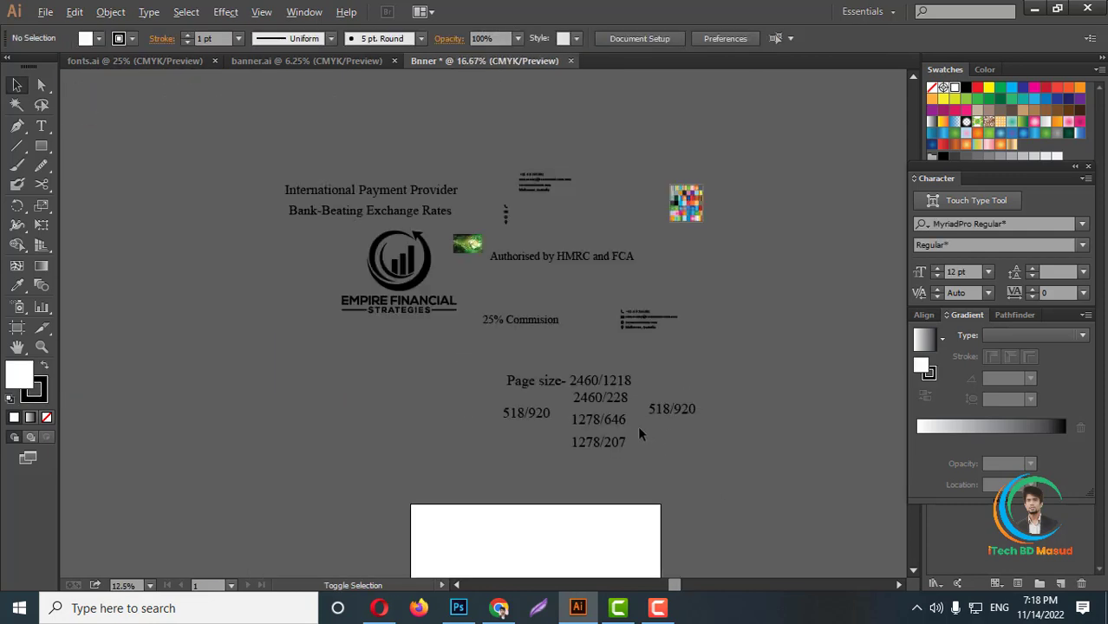
pyautogui.scroll(4, 637, 429)
pyautogui.scroll(2, 646, 492)
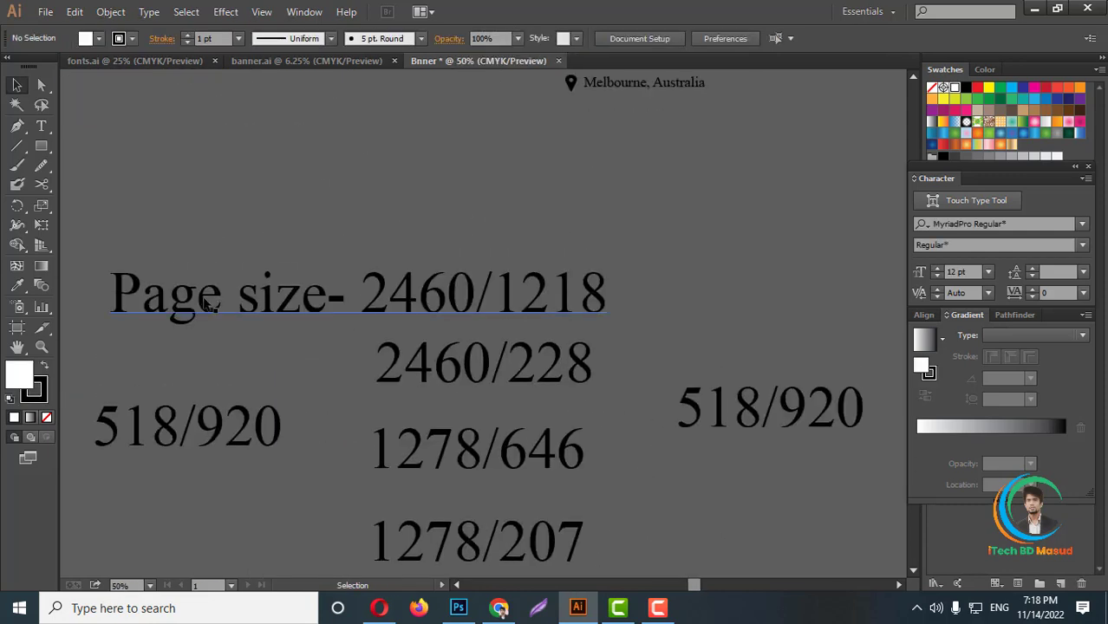
pyautogui.moveTo(208, 303); pyautogui.dragTo(201, 256)
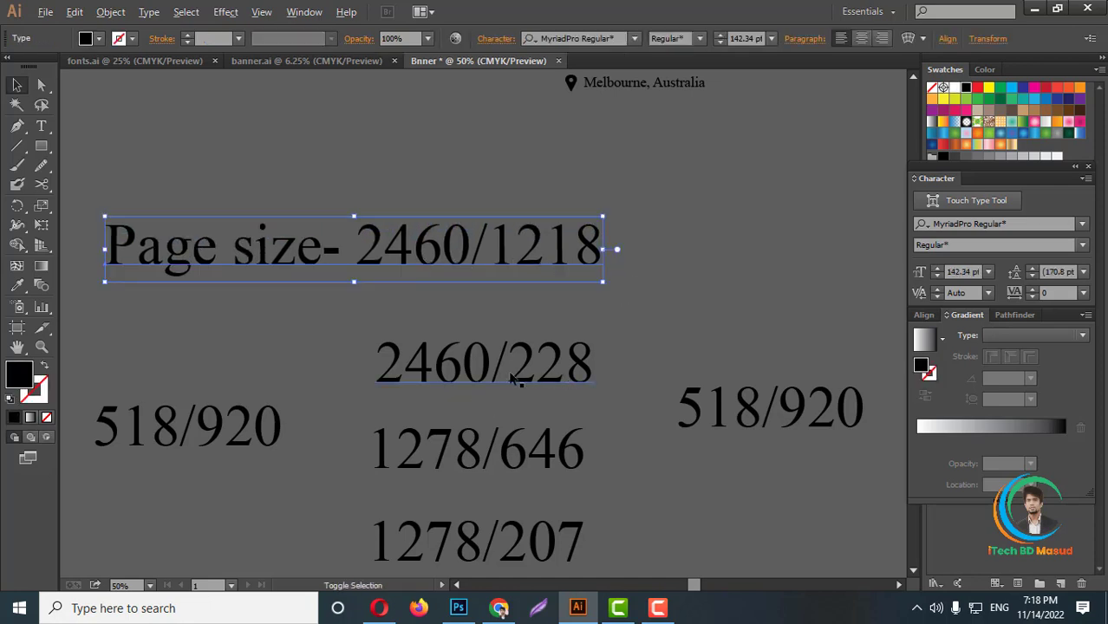
pyautogui.scroll(-1, 502, 393)
pyautogui.scroll(1, 484, 392)
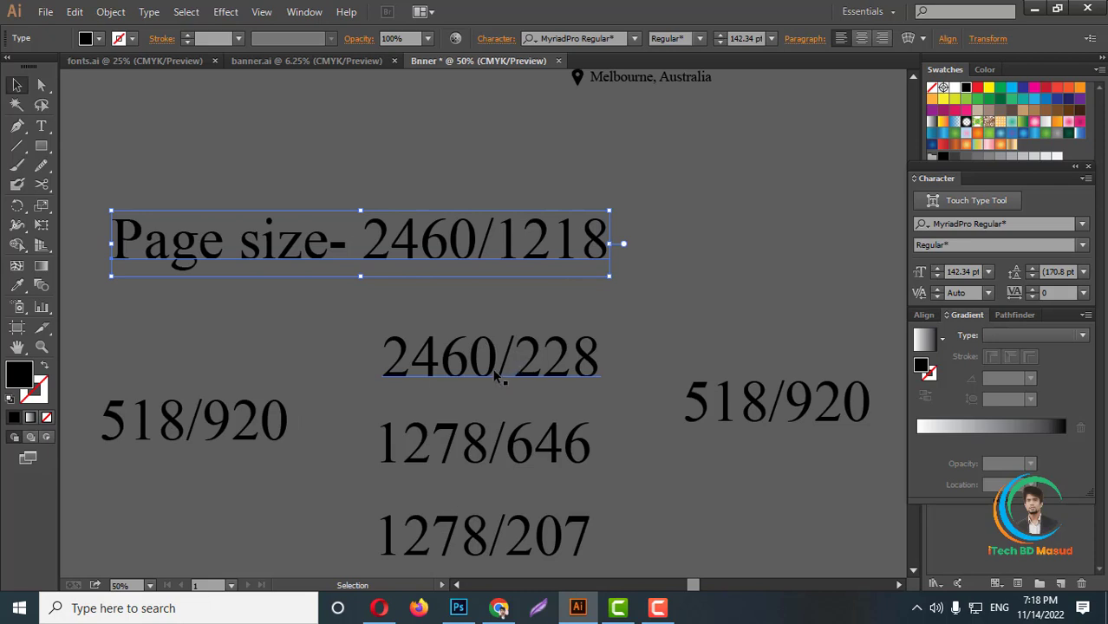
# Inspect the 2460/228 and 518/920 size notes, then deselect everything
pyautogui.click(423, 373)
pyautogui.click(227, 422)
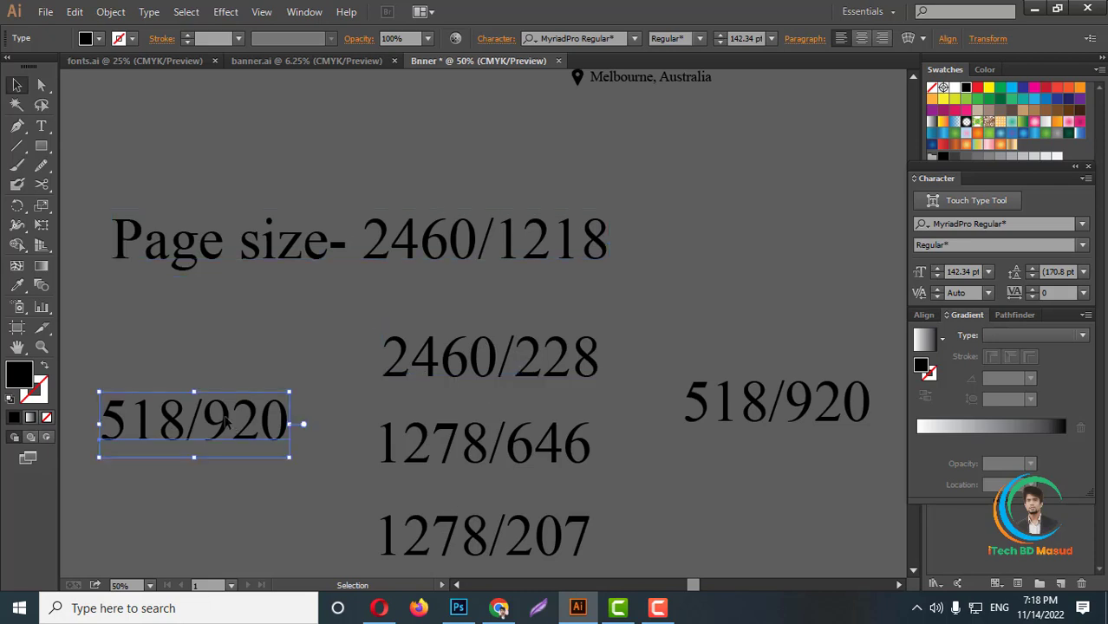
pyautogui.scroll(-1, 633, 432)
pyautogui.hotkey('ctrl', 'a')
pyautogui.click(633, 432)
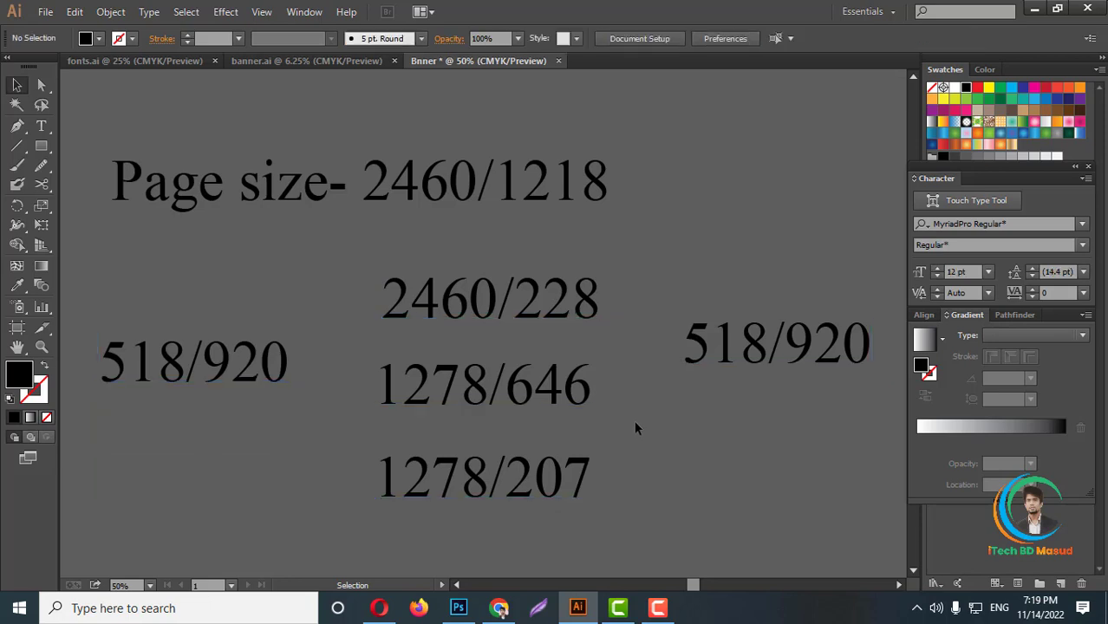
pyautogui.scroll(-2, 489, 324)
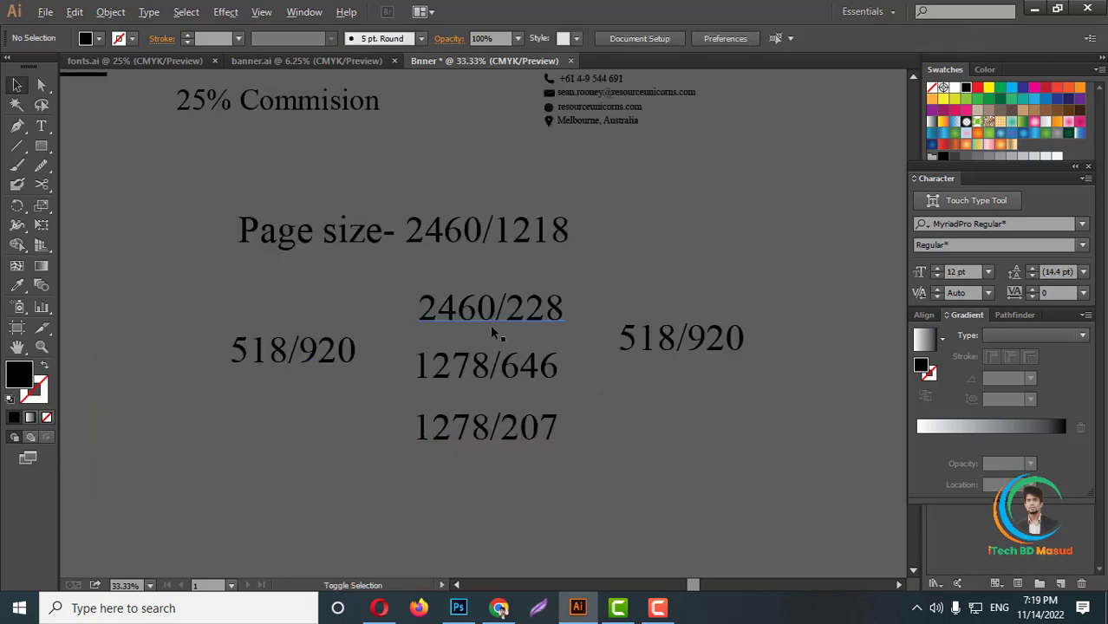
pyautogui.scroll(-2, 490, 324)
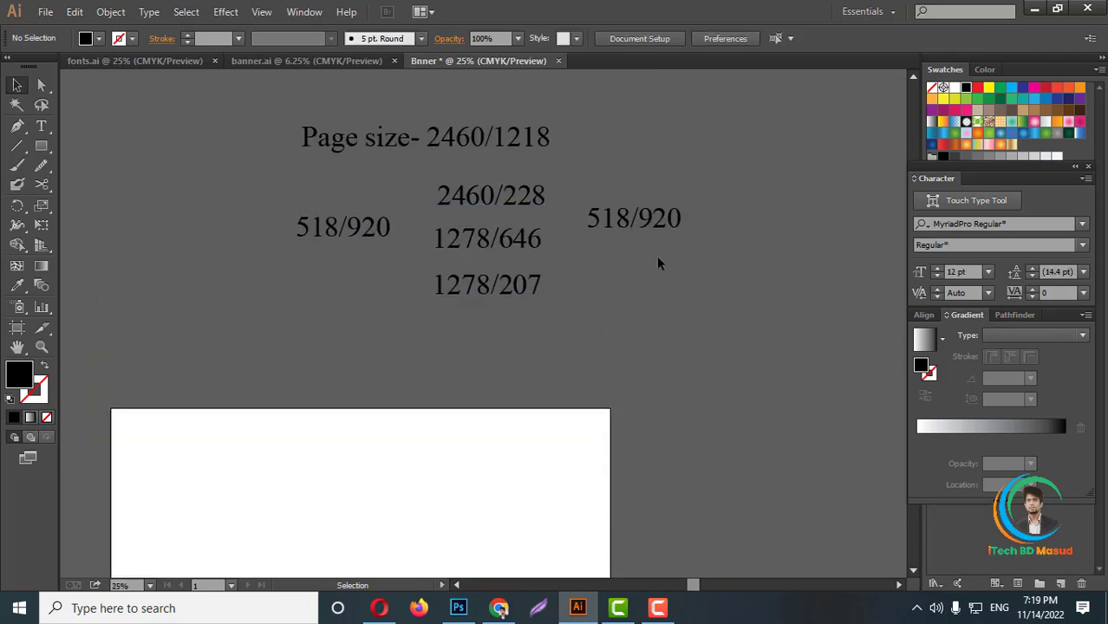
pyautogui.scroll(-1, 573, 278)
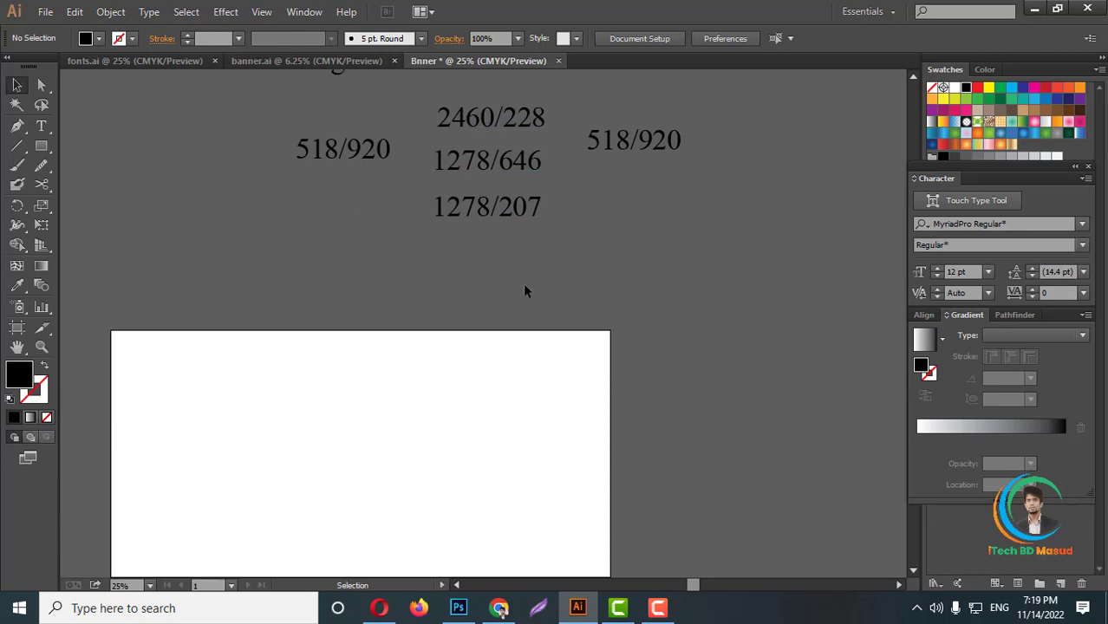
pyautogui.scroll(1, 523, 292)
pyautogui.click(41, 146)
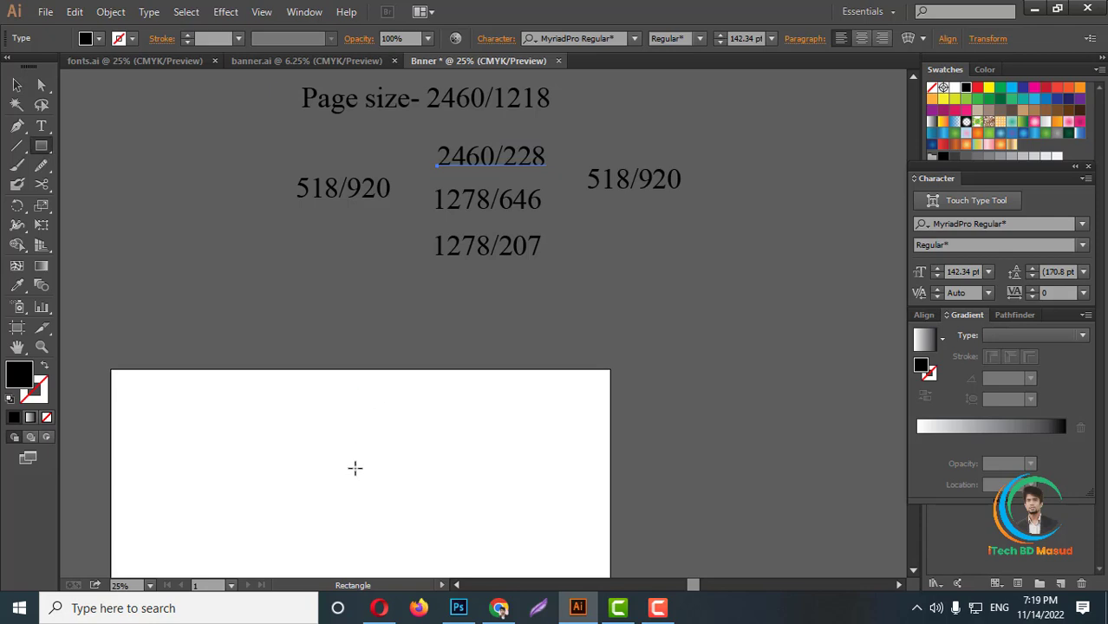
# Create a 2460 × 228 px rectangle by entering its exact size
pyautogui.click(360, 456)
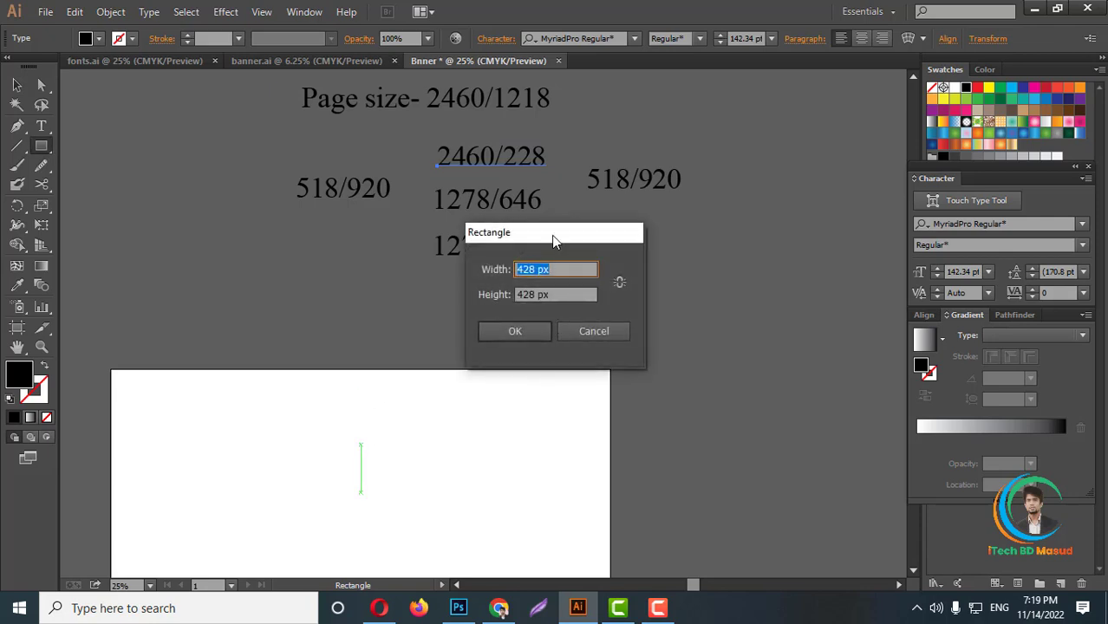
pyautogui.moveTo(551, 235); pyautogui.dragTo(430, 343)
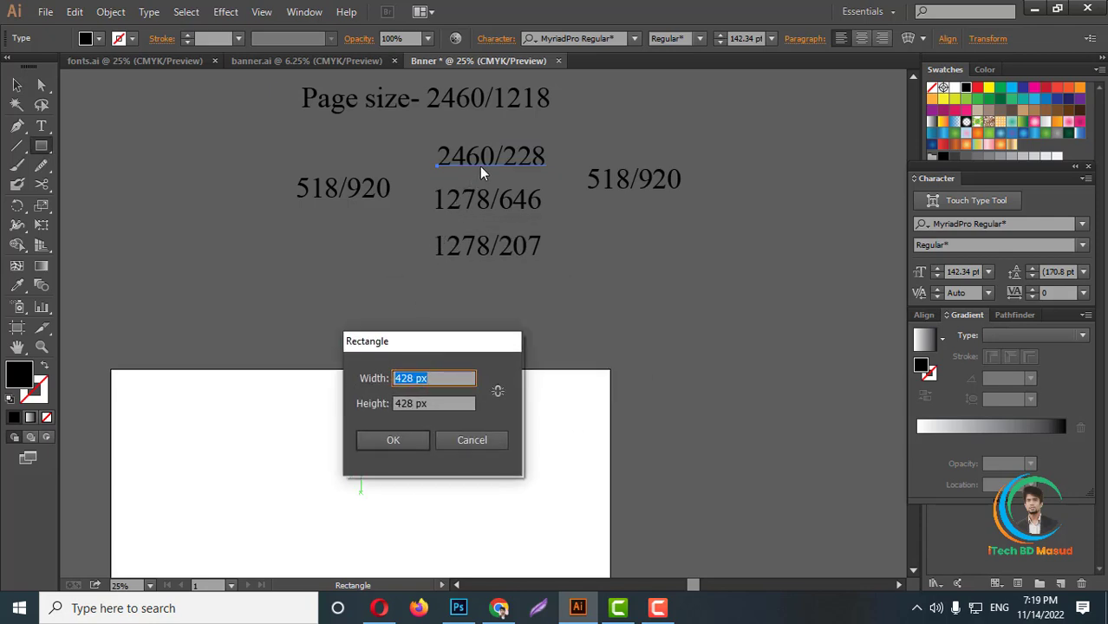
pyautogui.click(412, 381)
pyautogui.write('2460')
pyautogui.press('Tab')
pyautogui.write('228')
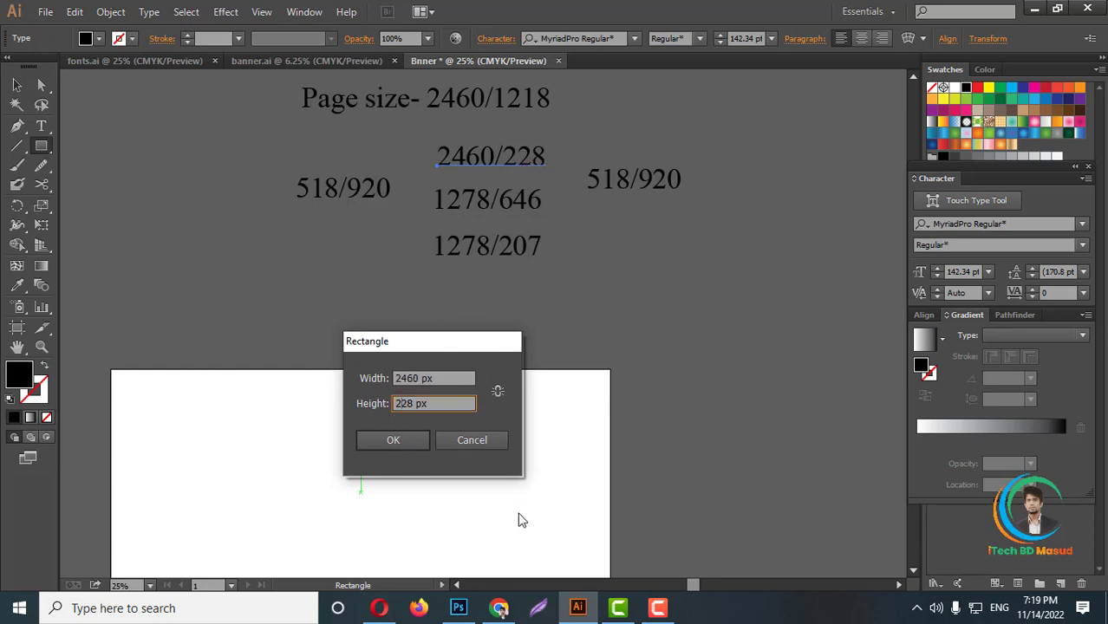
pyautogui.click(393, 440)
# Align the black rectangle centred horizontally and flush to the artboard's top
pyautogui.click(17, 84)
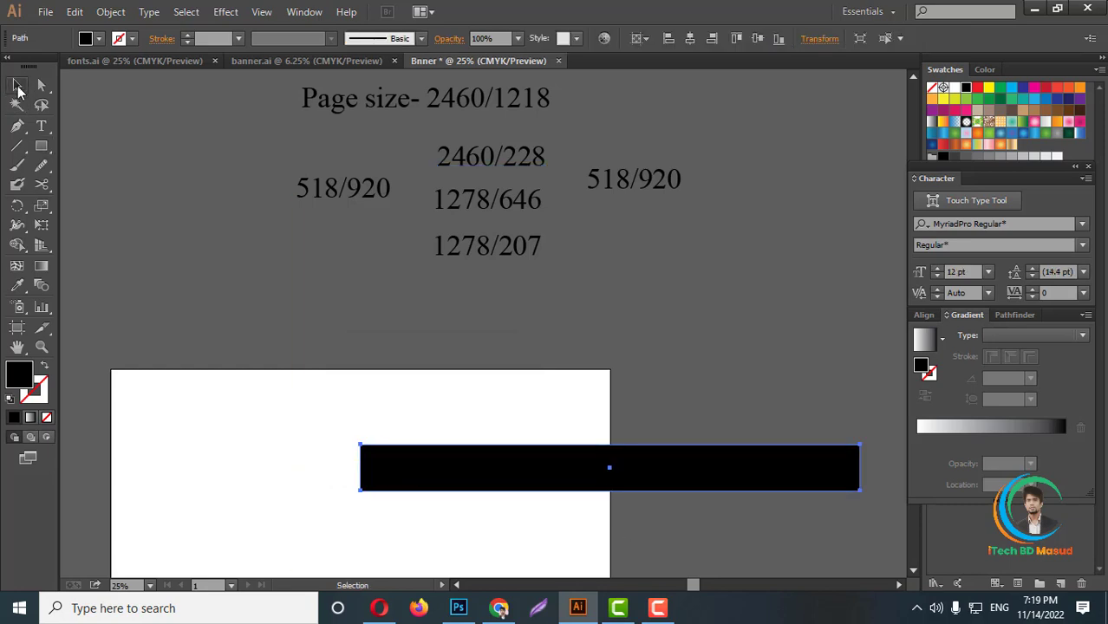
pyautogui.click(691, 38)
pyautogui.click(758, 38)
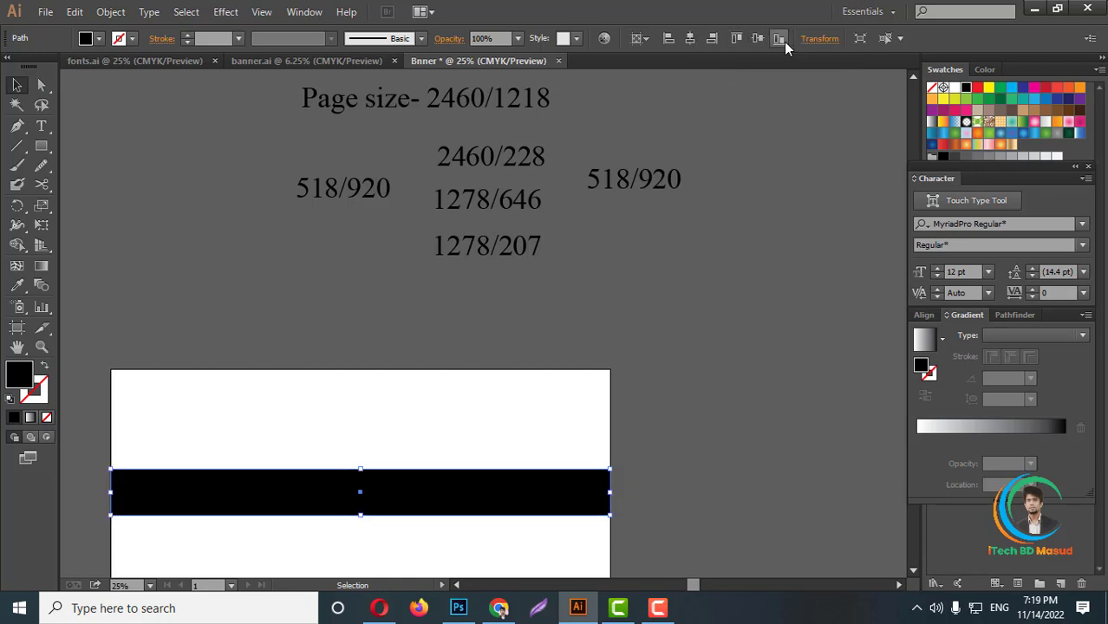
pyautogui.click(736, 38)
# Draw a small rounded square beside the artboard
pyautogui.scroll(2, 538, 304)
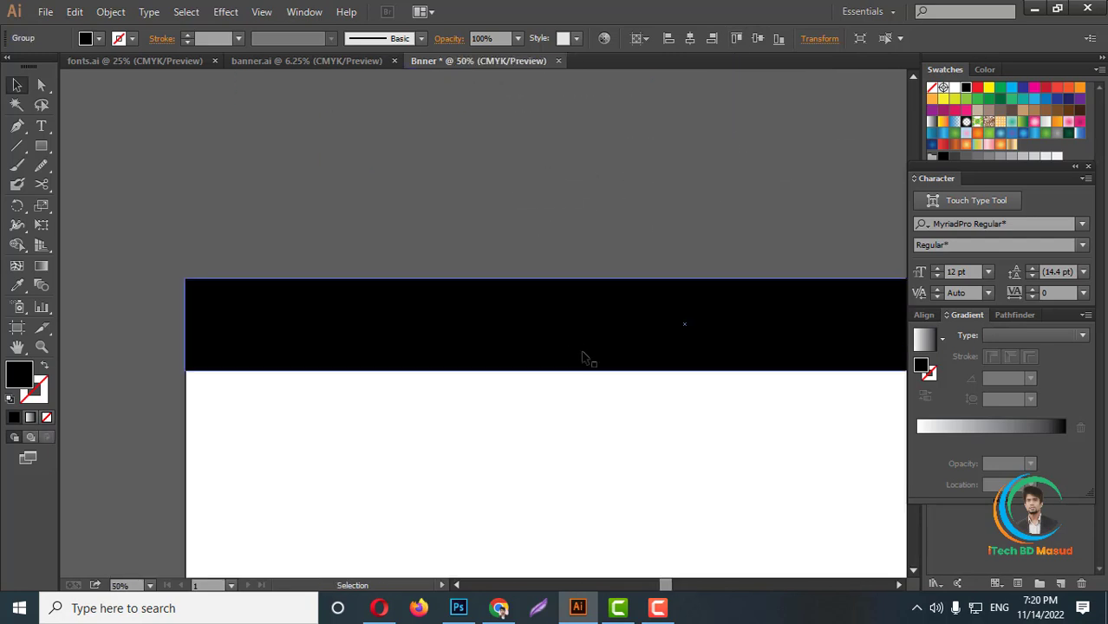
pyautogui.scroll(-3, 272, 389)
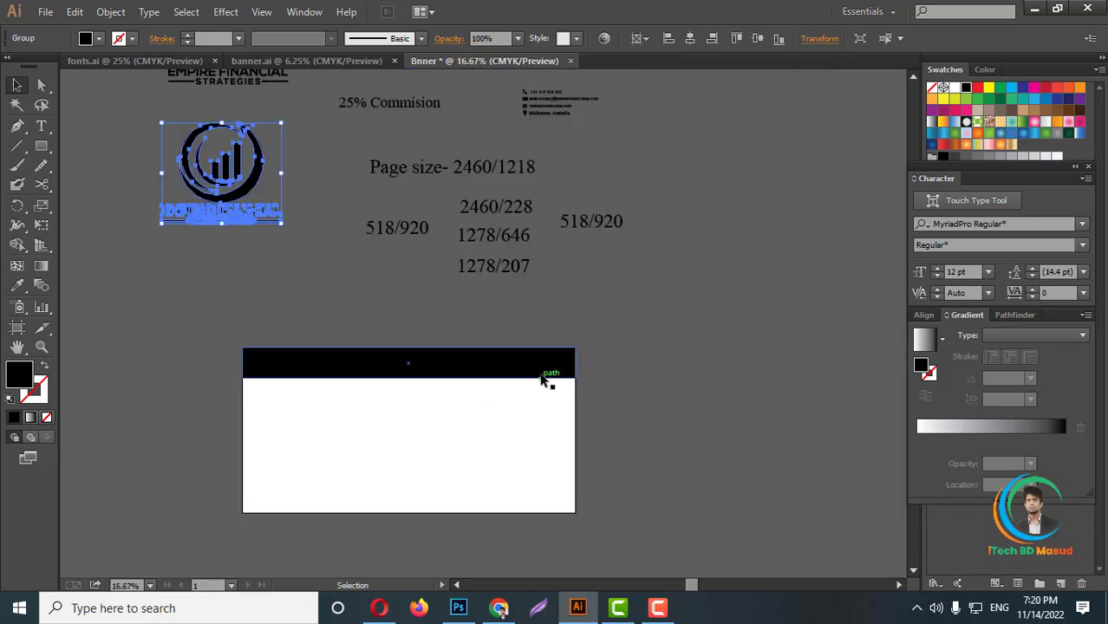
pyautogui.scroll(2, 491, 372)
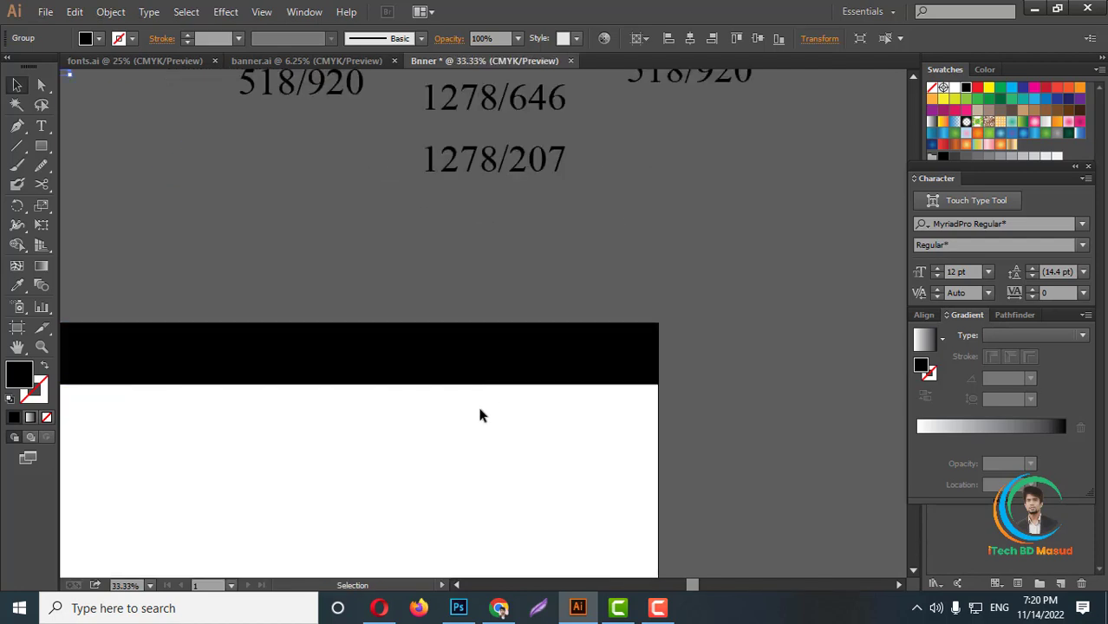
pyautogui.scroll(1, 474, 404)
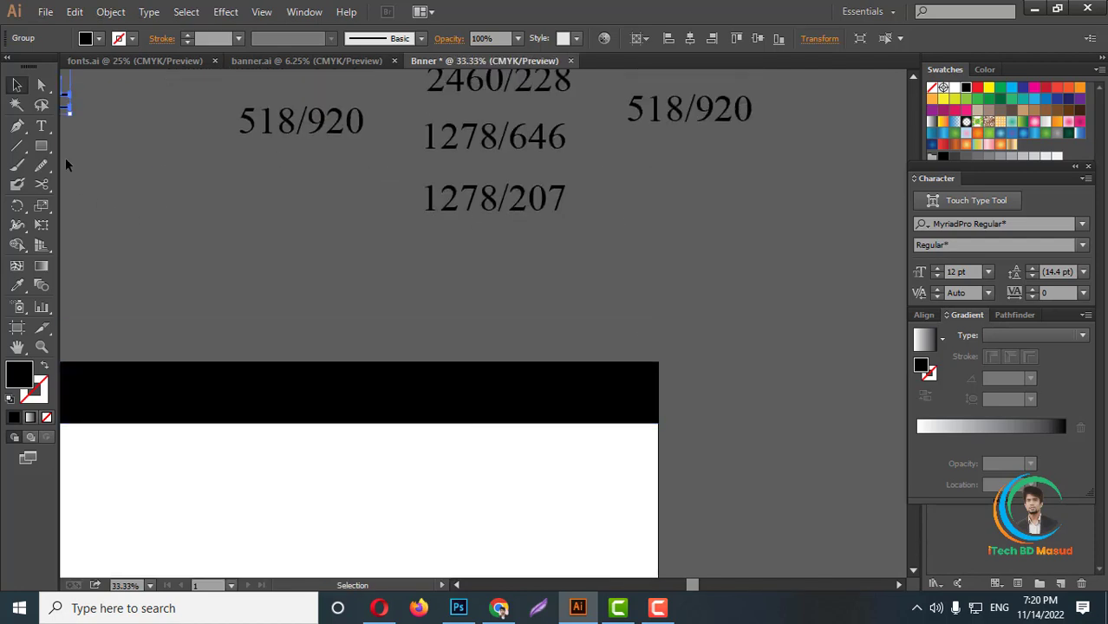
pyautogui.click(42, 148)
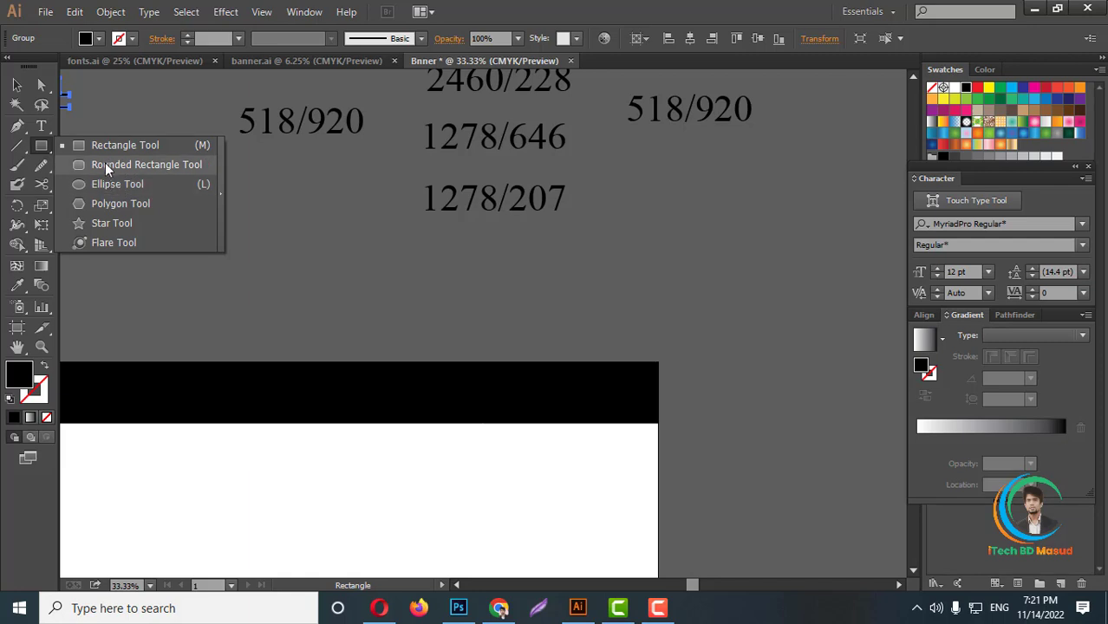
pyautogui.click(105, 163)
pyautogui.scroll(-2, 365, 282)
pyautogui.moveTo(568, 267)
pyautogui.mouseDown()
pyautogui.moveTo(637, 327)
pyautogui.moveTo(608, 283)
pyautogui.moveTo(603, 300)
pyautogui.mouseUp()
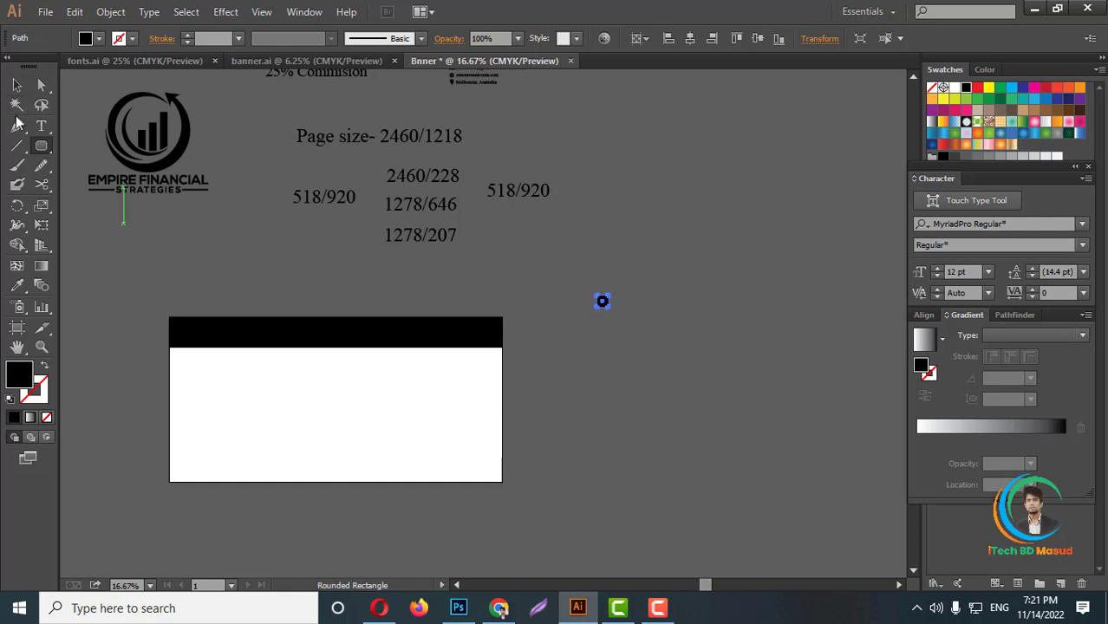
# Enlarge the rounded square and rotate it 45° into a diamond
pyautogui.click(17, 84)
pyautogui.hotkey('ctrl', '+')
pyautogui.hotkey('ctrl', '+')
pyautogui.hotkey('ctrl', '+')
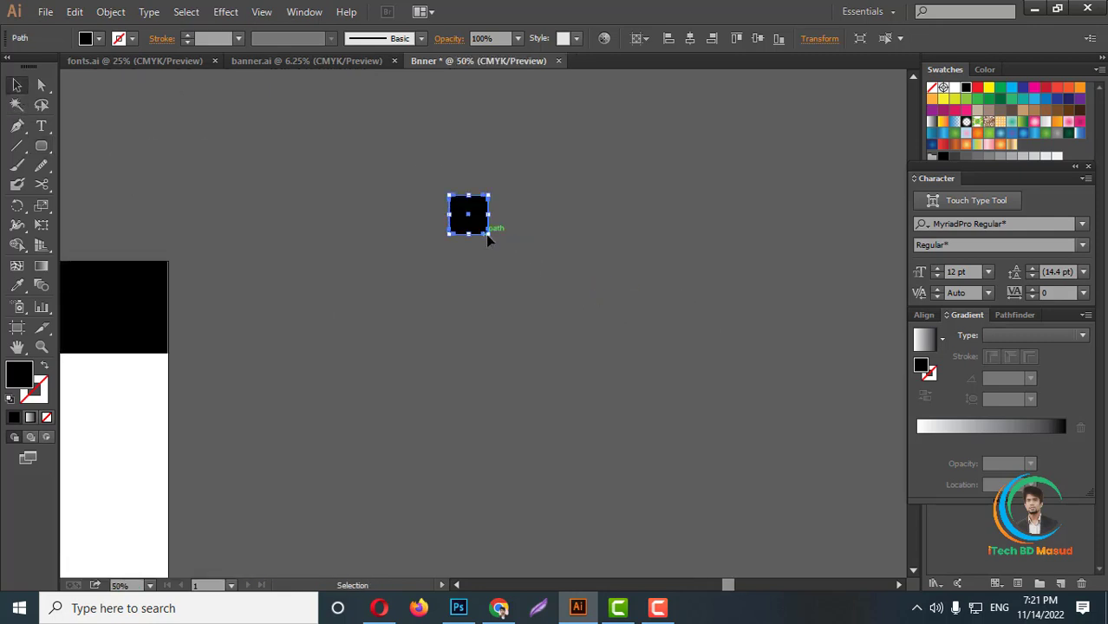
pyautogui.moveTo(488, 234); pyautogui.dragTo(700, 451)
pyautogui.click(729, 503)
pyautogui.hotkey('ctrl', '-')
pyautogui.hotkey('ctrl', '-')
pyautogui.hotkey('ctrl', '-')
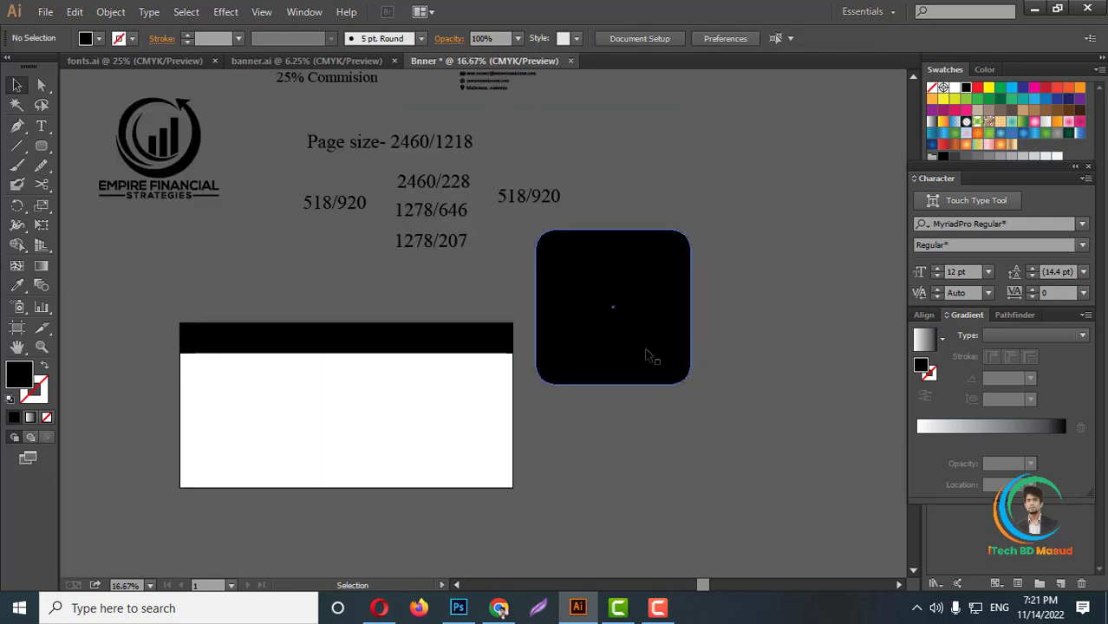
pyautogui.click(646, 356)
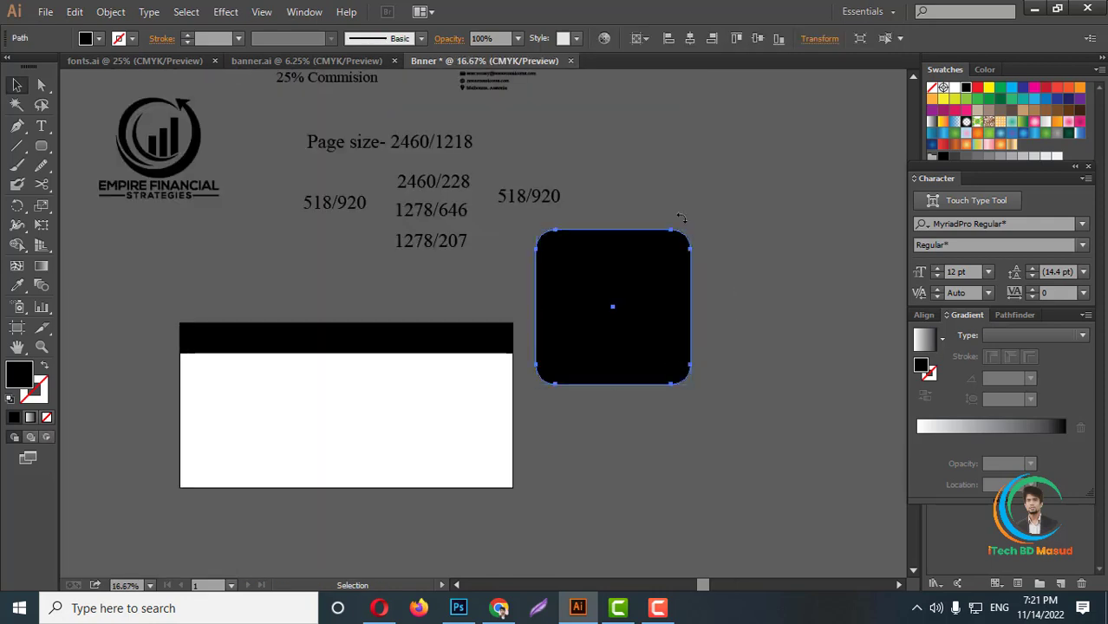
pyautogui.moveTo(699, 228); pyautogui.dragTo(638, 210)
pyautogui.click(758, 463)
# Move the diamond onto the bar's right end and colour the top bar green
pyautogui.scroll(1, 538, 345)
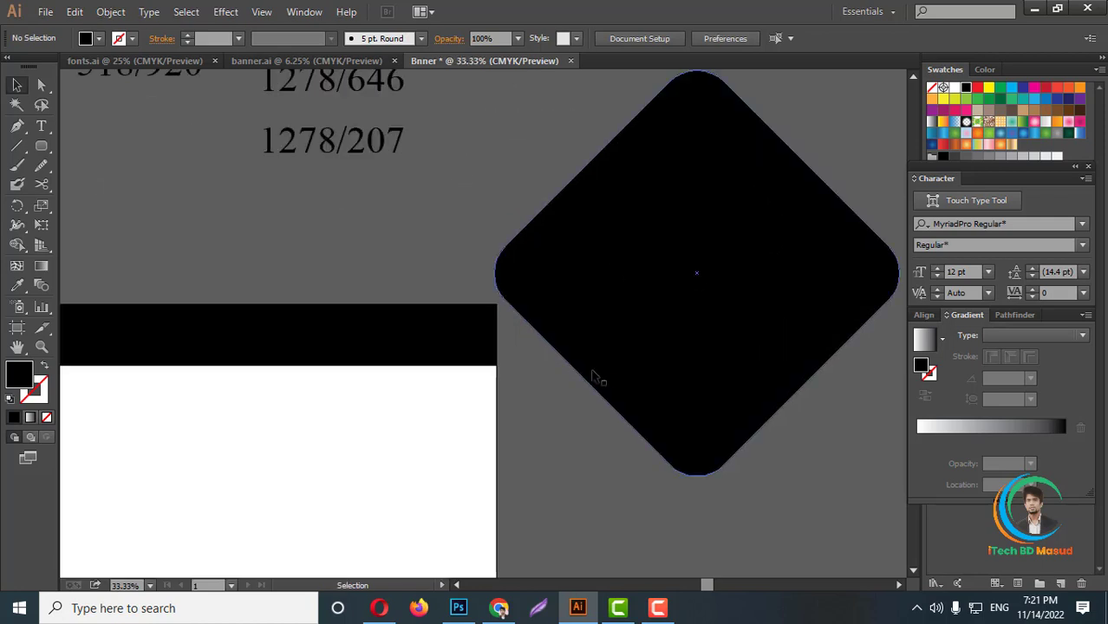
pyautogui.moveTo(646, 339); pyautogui.dragTo(536, 395)
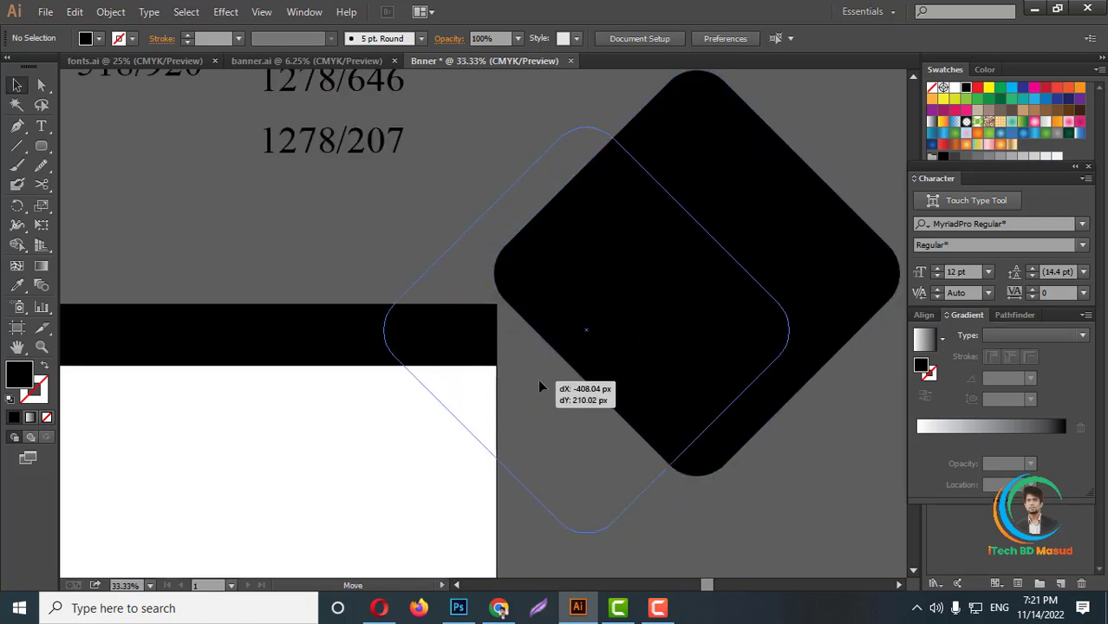
pyautogui.scroll(-1, 416, 442)
pyautogui.click(320, 396)
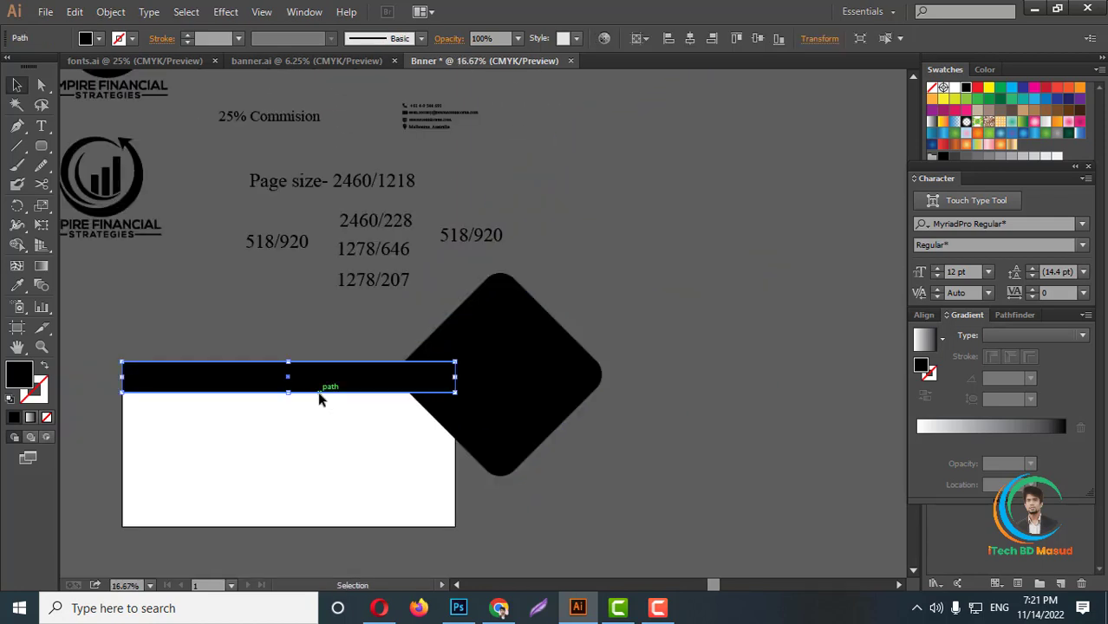
pyautogui.click(999, 100)
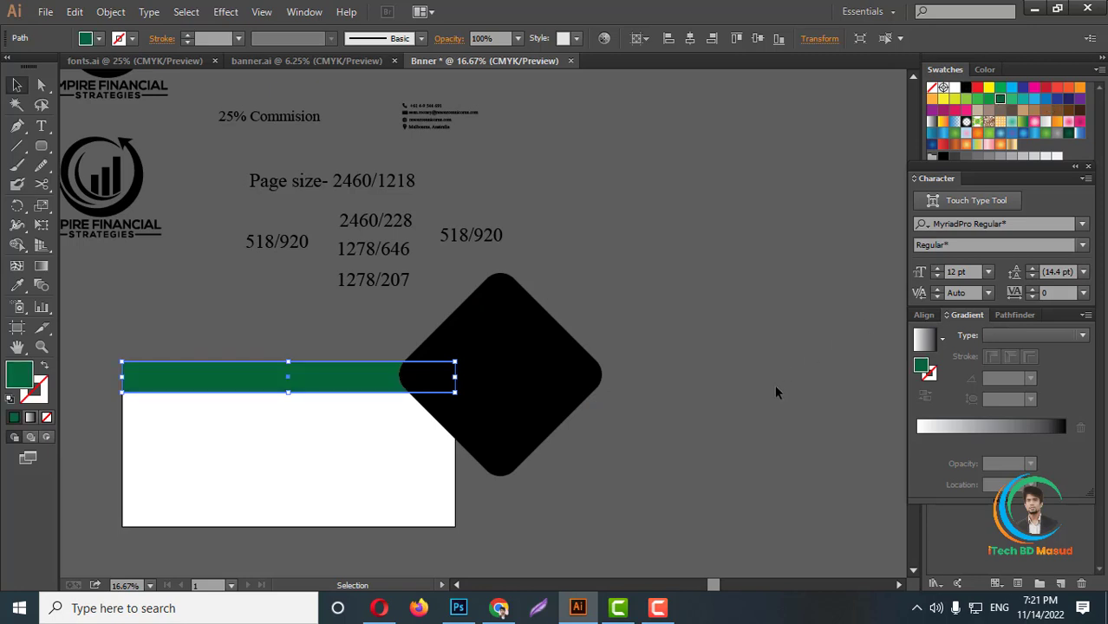
pyautogui.click(720, 360)
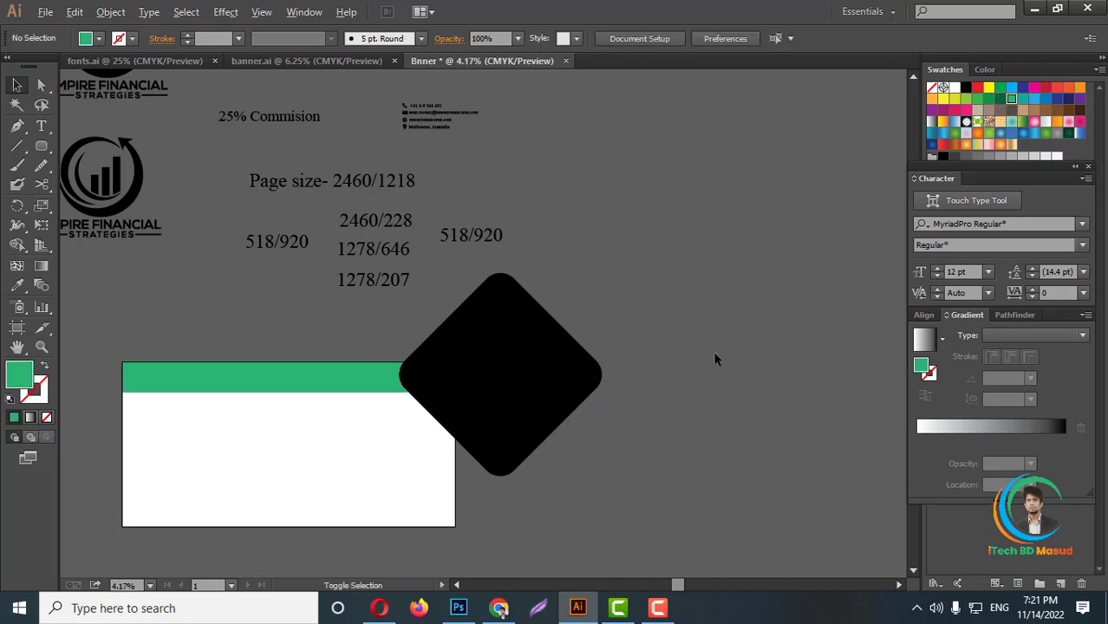
# Turn the diamond into a thin black outline and shrink it
pyautogui.scroll(-4, 546, 321)
pyautogui.scroll(5, 585, 345)
pyautogui.click(742, 372)
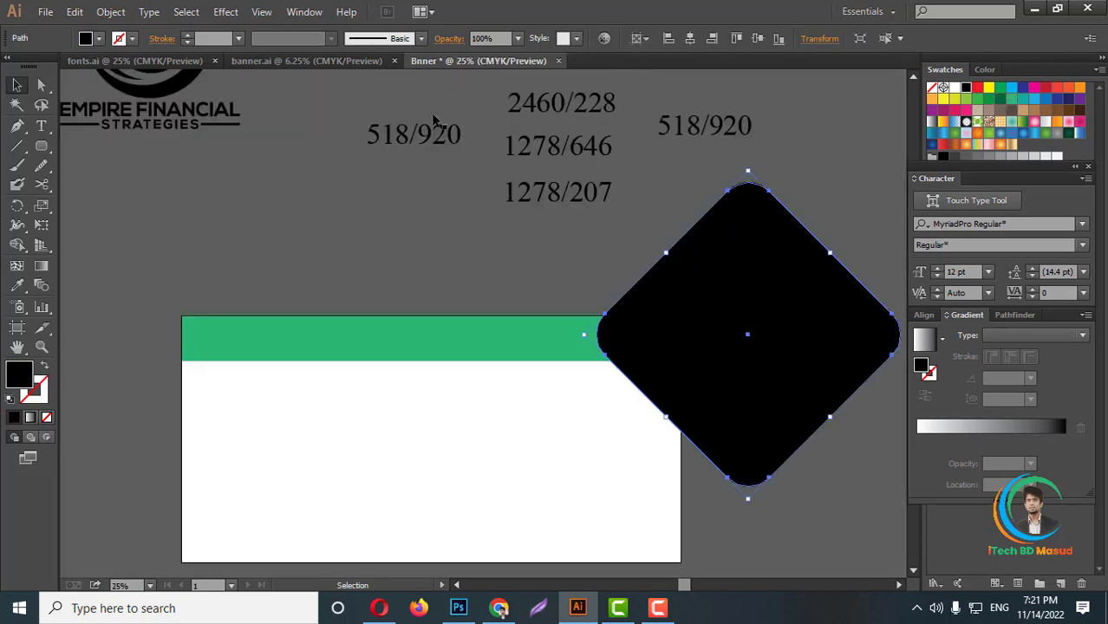
pyautogui.click(46, 366)
pyautogui.click(339, 473)
pyautogui.scroll(-3, 295, 425)
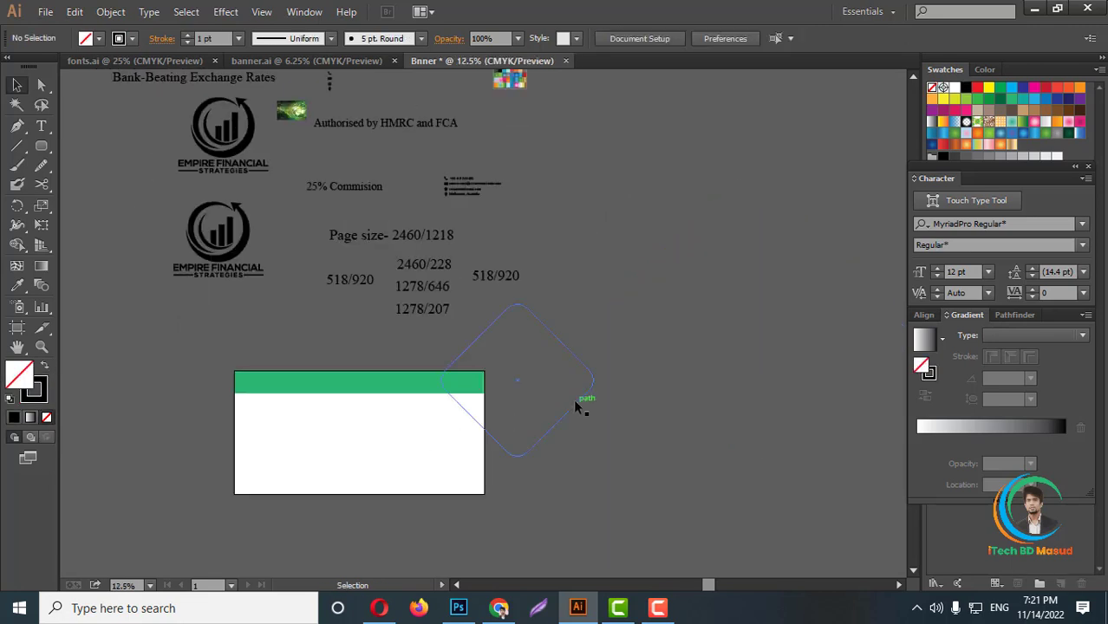
pyautogui.scroll(3, 590, 389)
pyautogui.click(605, 390)
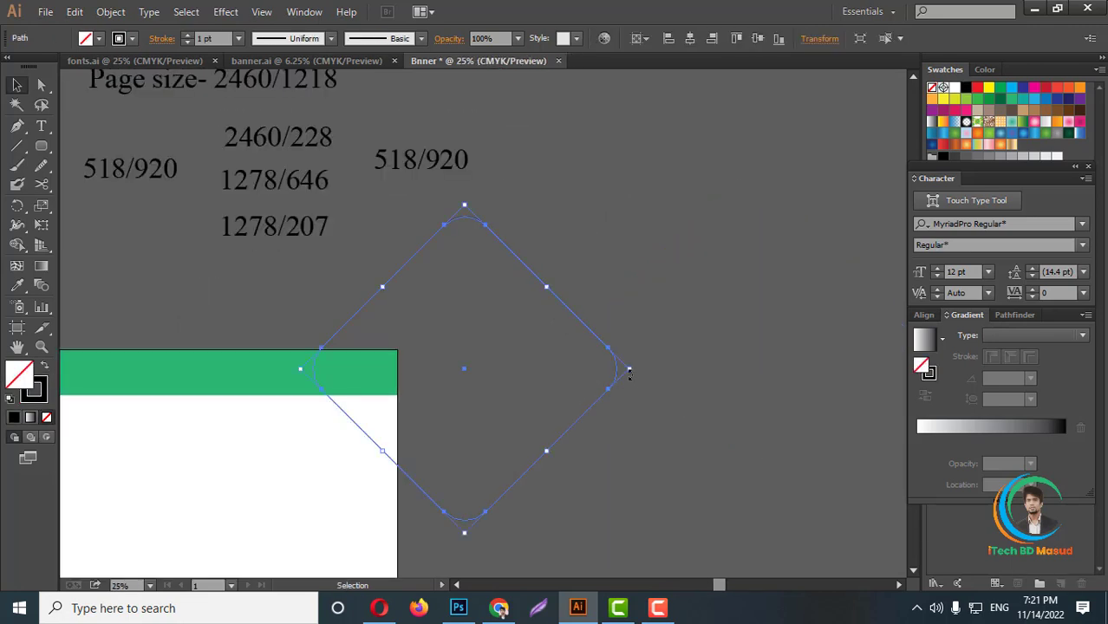
pyautogui.moveTo(628, 370)
pyautogui.mouseDown()
pyautogui.moveTo(455, 368)
pyautogui.moveTo(413, 415)
pyautogui.moveTo(376, 399)
pyautogui.mouseUp()
# Duplicate the diamond outline to the left so the two overlap
pyautogui.scroll(1, 430, 417)
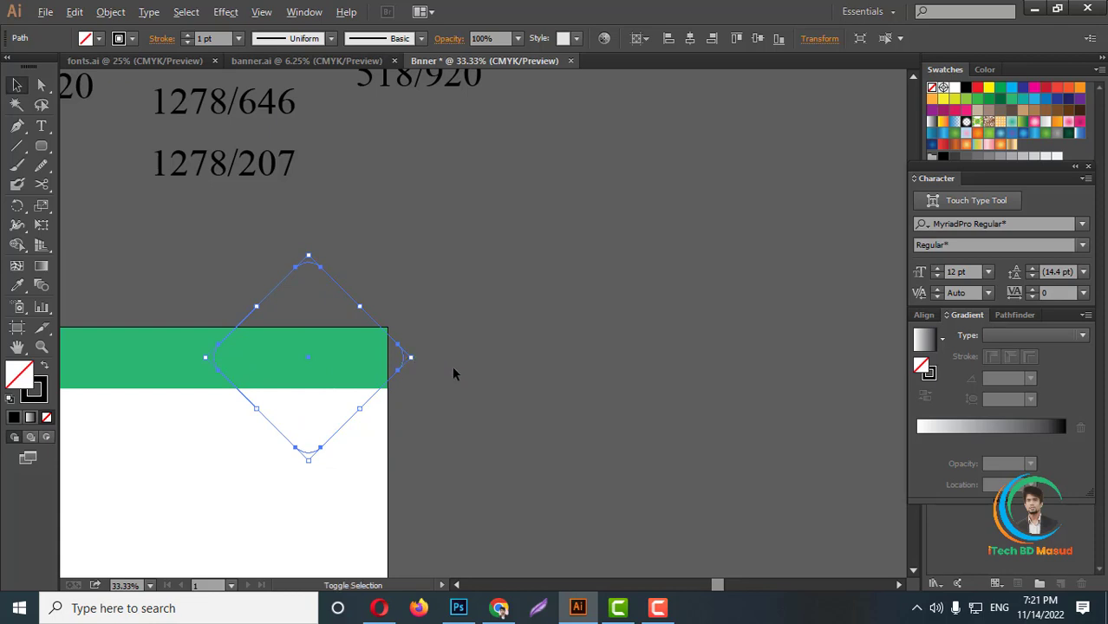
pyautogui.scroll(-2, 452, 366)
pyautogui.scroll(4, 427, 409)
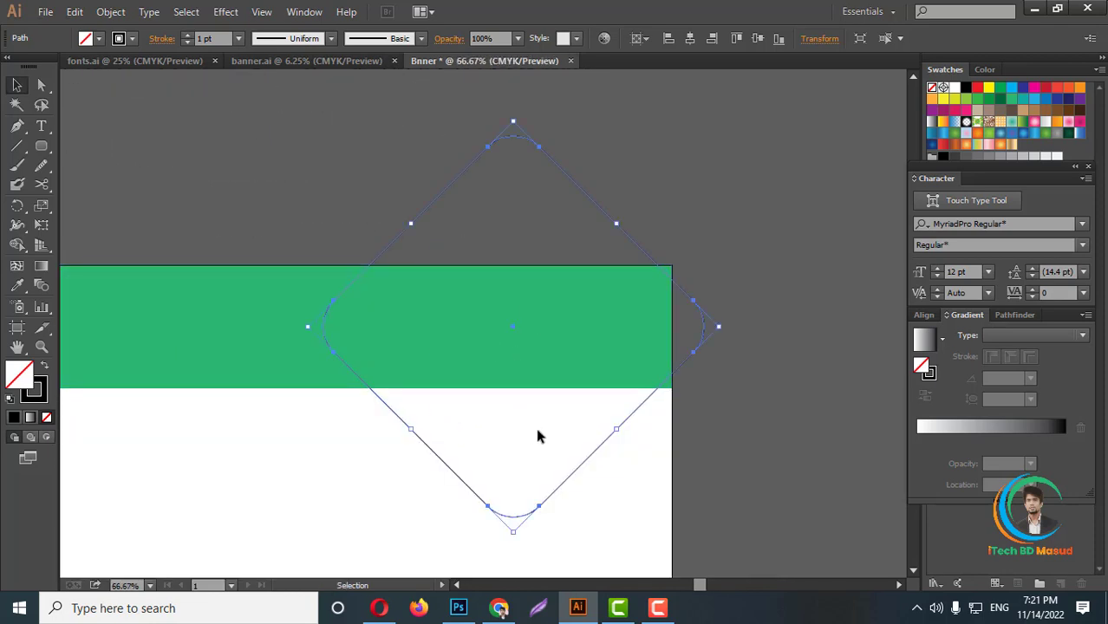
pyautogui.scroll(-2, 530, 425)
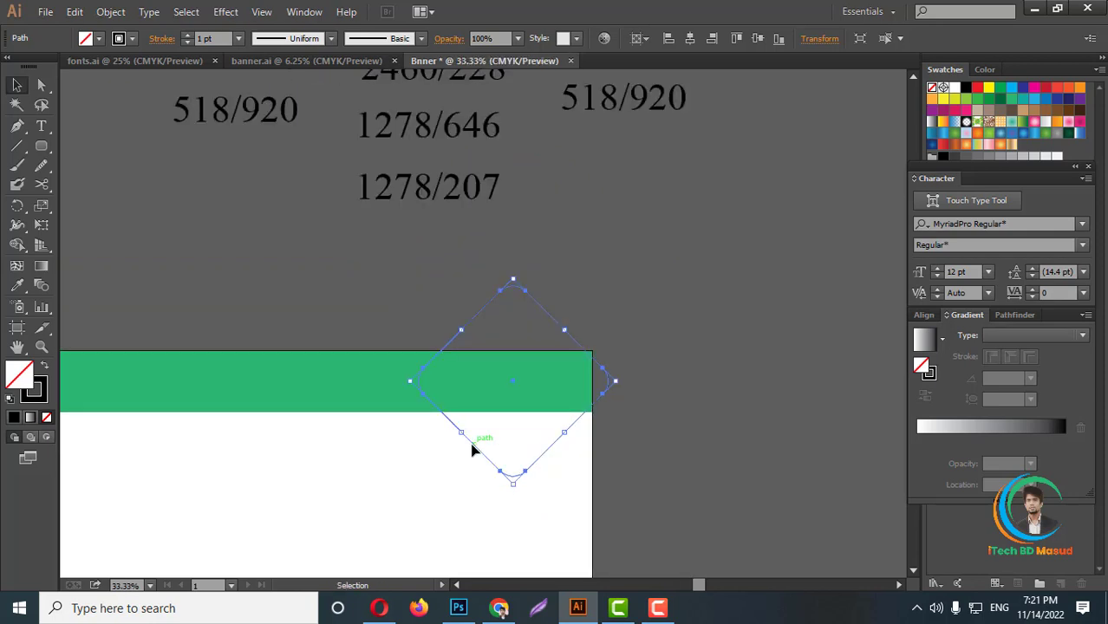
pyautogui.moveTo(473, 449); pyautogui.dragTo(383, 449)
pyautogui.click(678, 359)
pyautogui.scroll(-1, 677, 359)
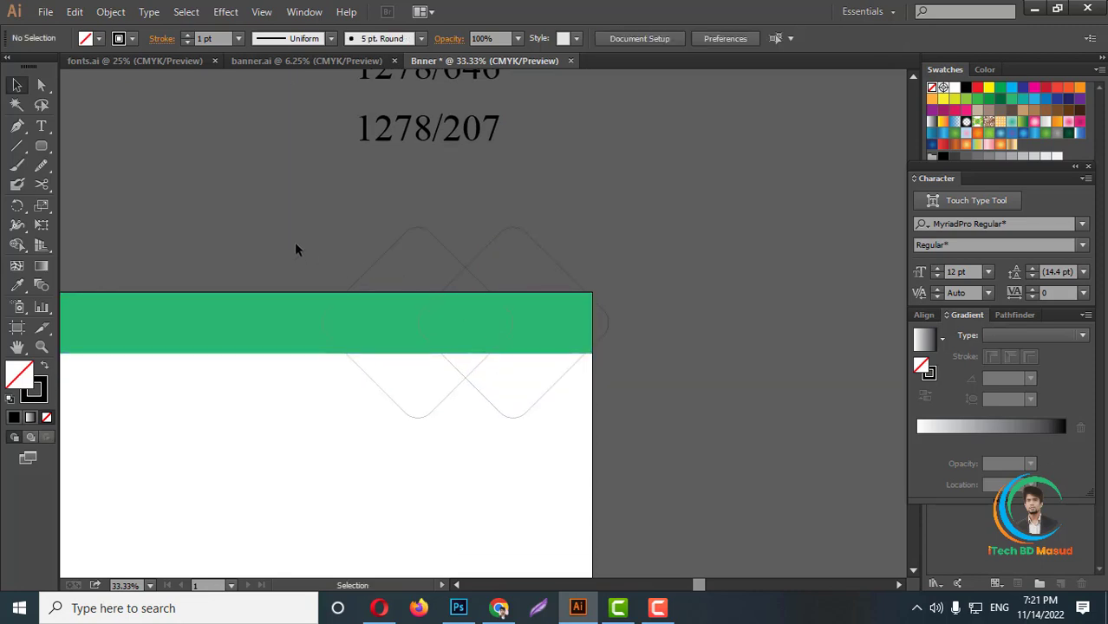
# Select the bar and diamonds, then Shape Builder-erase the diamond parts below the bar
pyautogui.moveTo(521, 360); pyautogui.dragTo(707, 432)
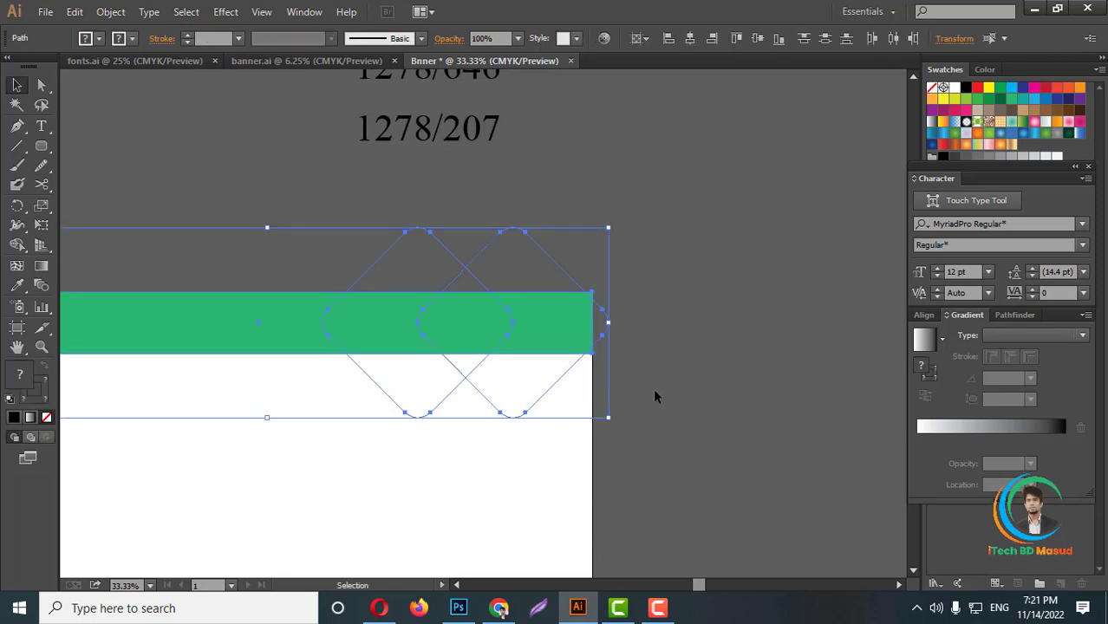
pyautogui.scroll(1, 460, 371)
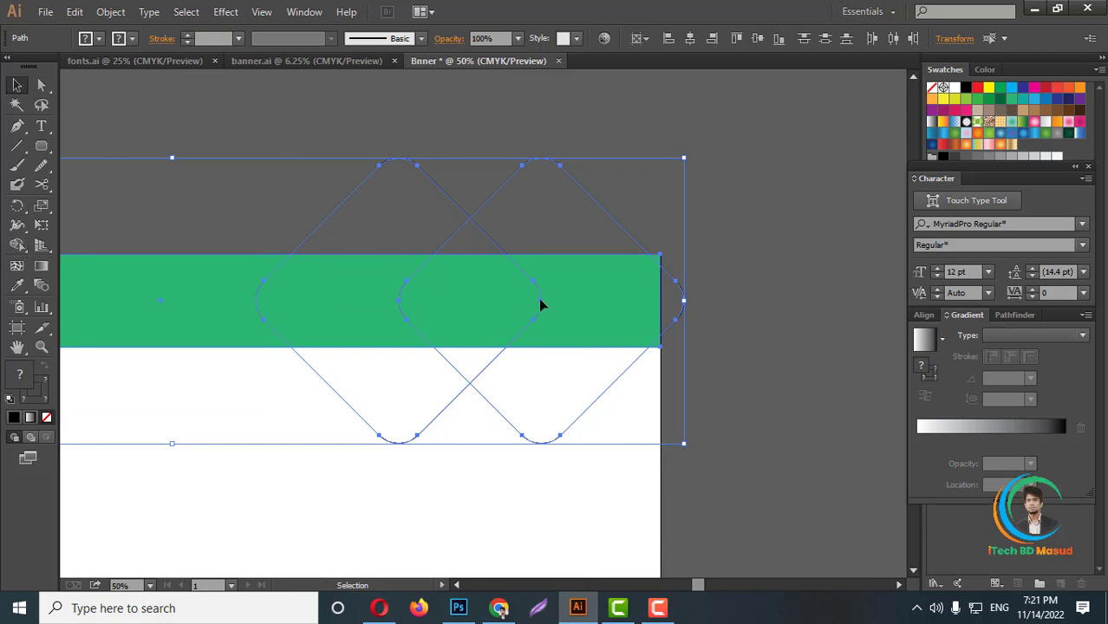
pyautogui.click(17, 248)
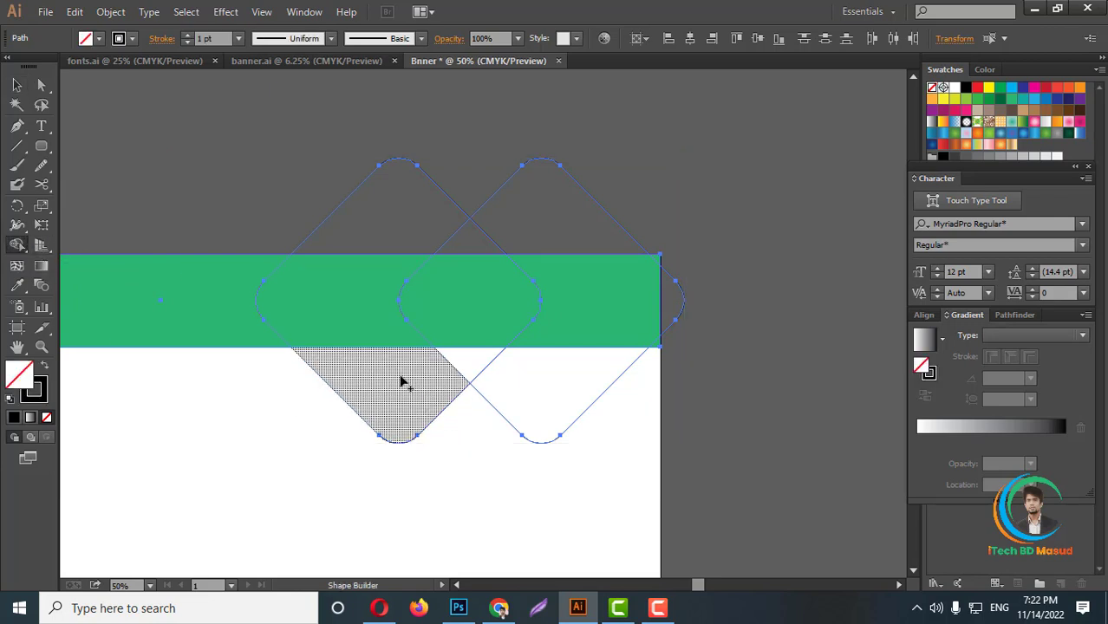
pyautogui.moveTo(381, 384); pyautogui.dragTo(586, 391)
pyautogui.moveTo(458, 378); pyautogui.dragTo(549, 376)
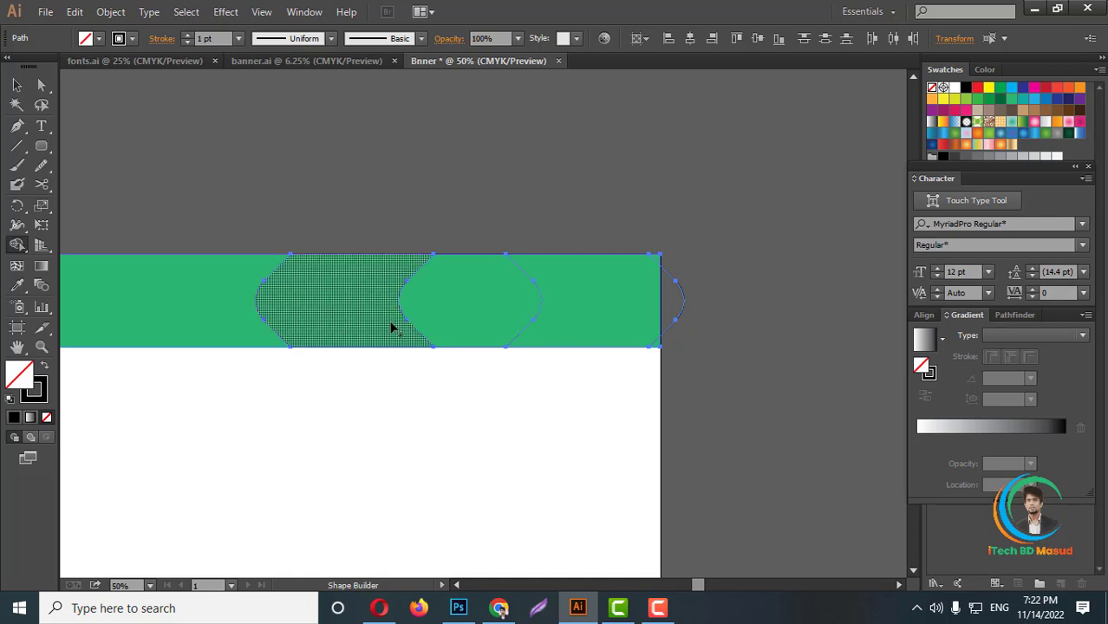
pyautogui.moveTo(506, 315); pyautogui.dragTo(626, 321)
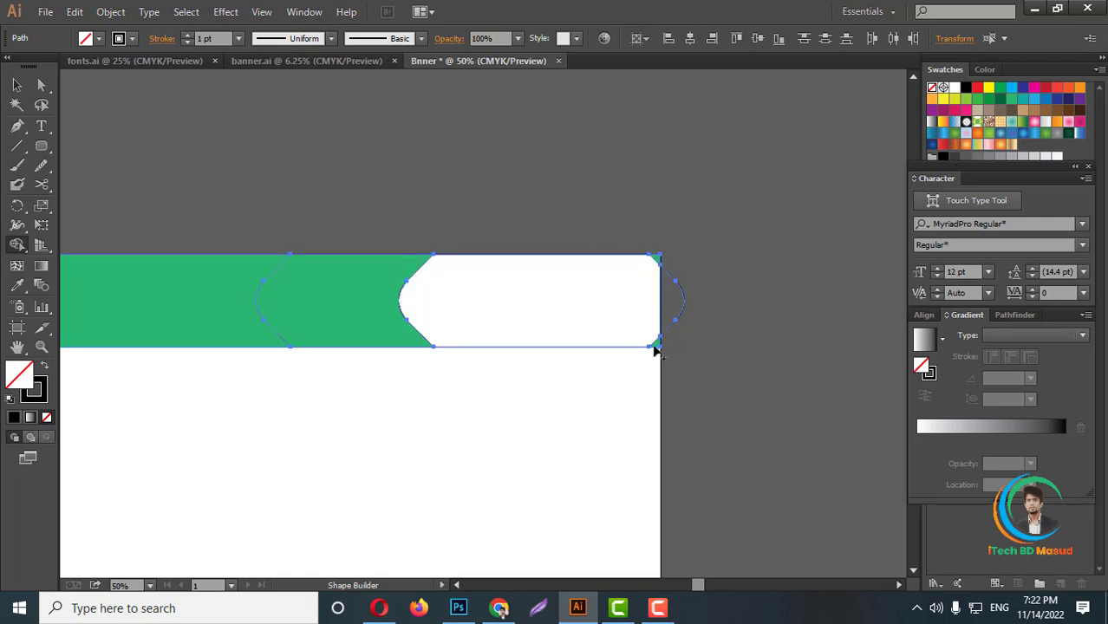
# Delete the leftover corner triangle and stray curved piece
pyautogui.scroll(4, 657, 347)
pyautogui.scroll(3, 663, 304)
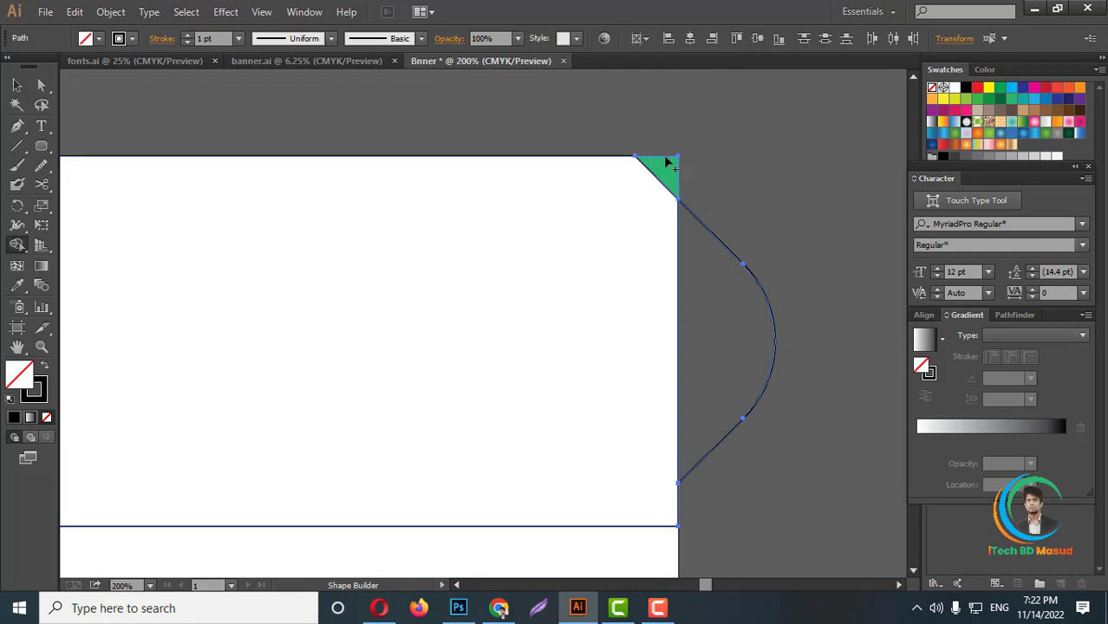
pyautogui.moveTo(667, 163); pyautogui.dragTo(713, 241)
pyautogui.keyDown('alt'); pyautogui.click(715, 251); pyautogui.keyUp('alt')
pyautogui.scroll(-4, 757, 330)
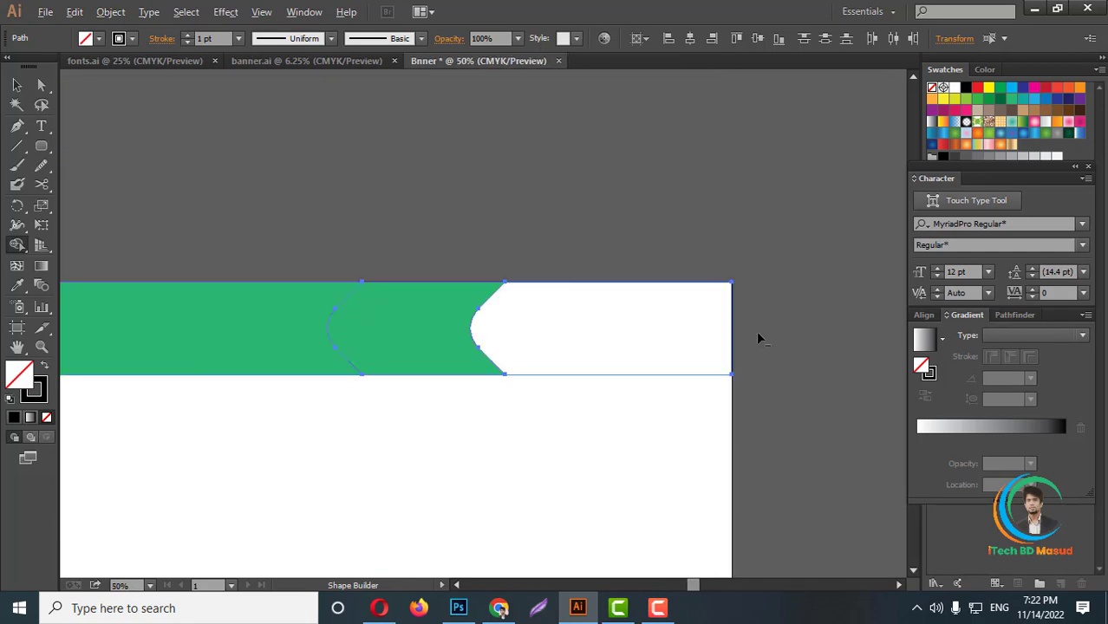
# Fill the bar's right part dark green and the middle chevron light grey
pyautogui.click(1000, 98)
pyautogui.click(659, 334)
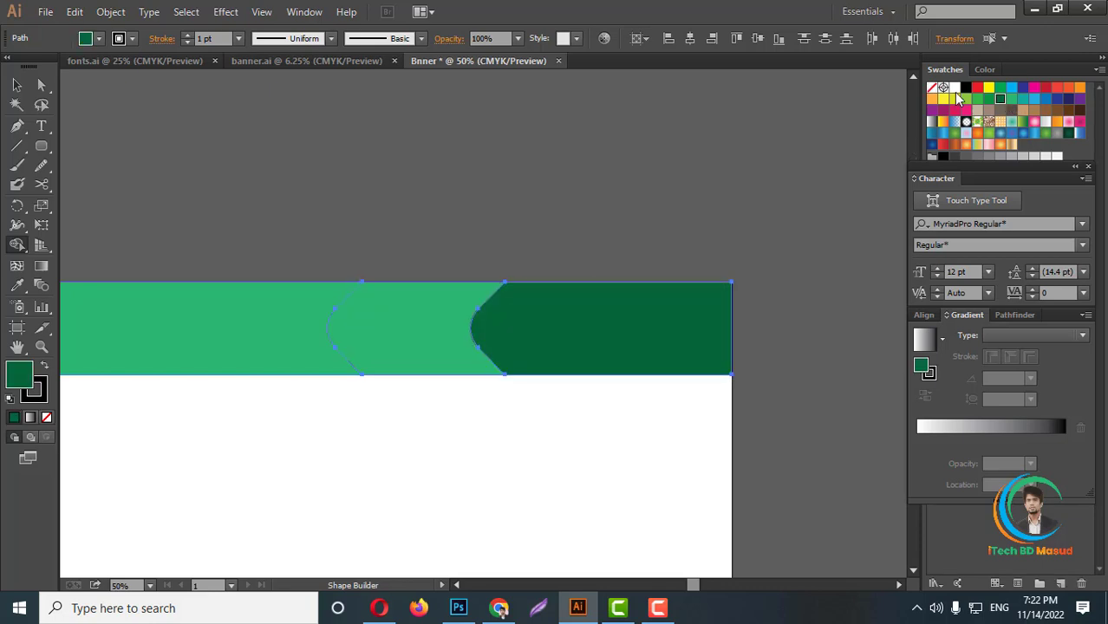
pyautogui.click(1034, 157)
pyautogui.click(442, 325)
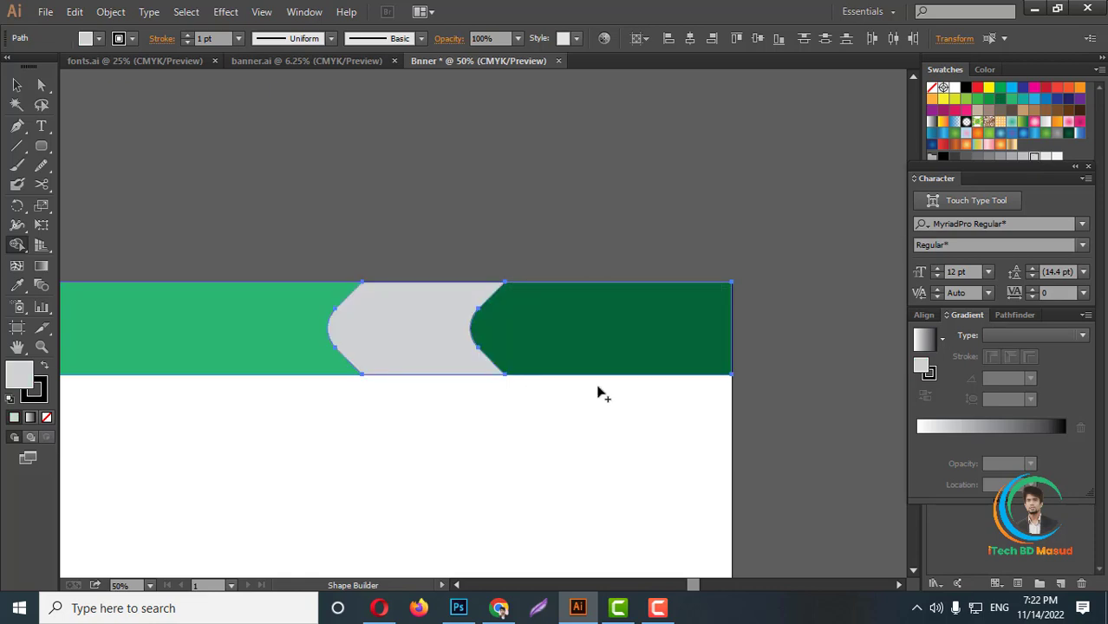
pyautogui.keyDown('alt'); pyautogui.scroll(-3, 668, 360); pyautogui.keyUp('alt')
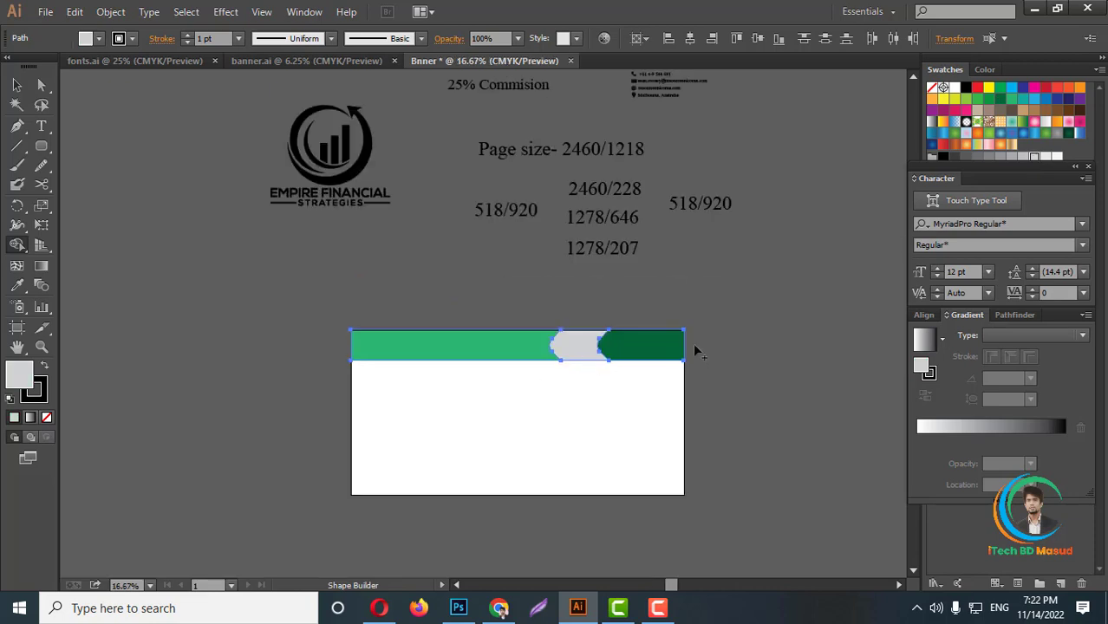
pyautogui.keyDown('alt'); pyautogui.scroll(2, 666, 356); pyautogui.keyUp('alt')
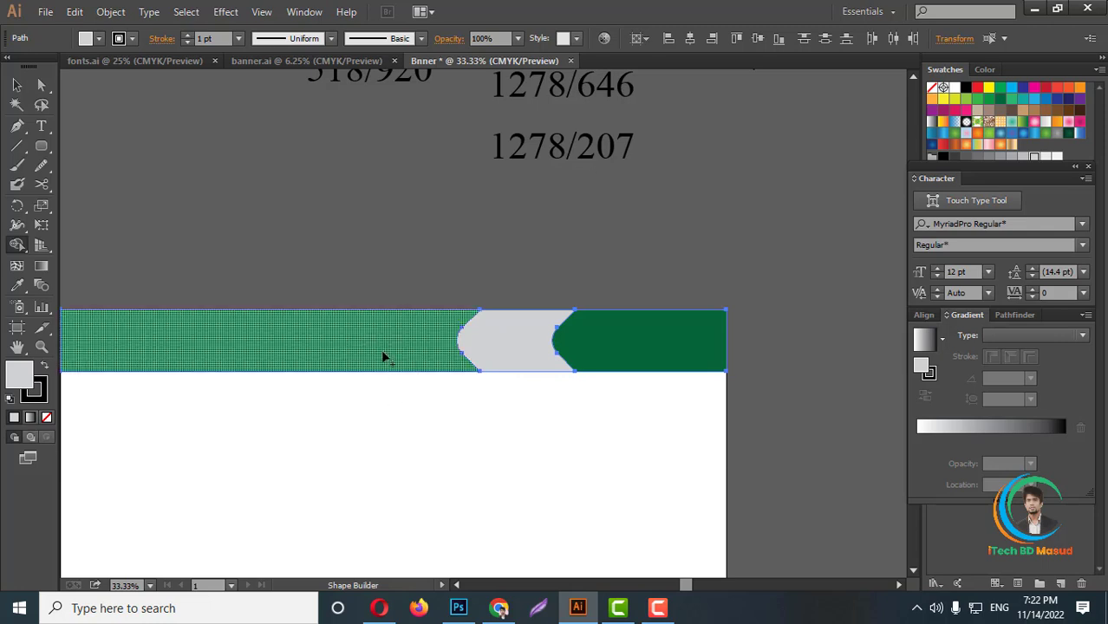
# Fill the bar's left part dark green and clear the selection
pyautogui.click(1002, 104)
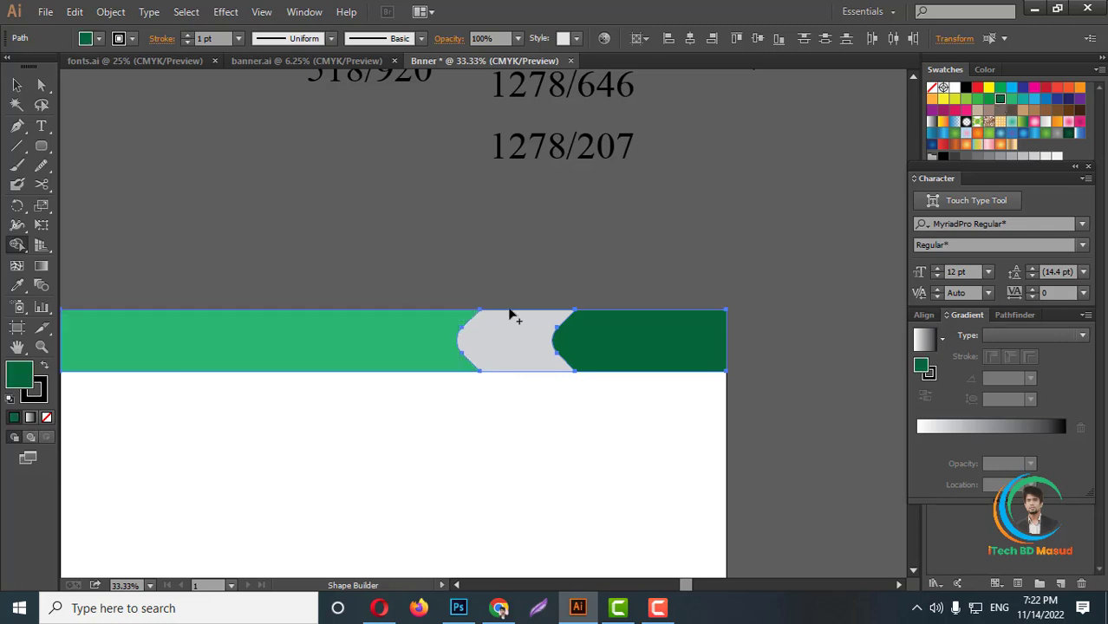
pyautogui.click(366, 360)
pyautogui.keyDown('alt'); pyautogui.scroll(-4, 641, 334); pyautogui.keyUp('alt')
pyautogui.scroll(3, 642, 334)
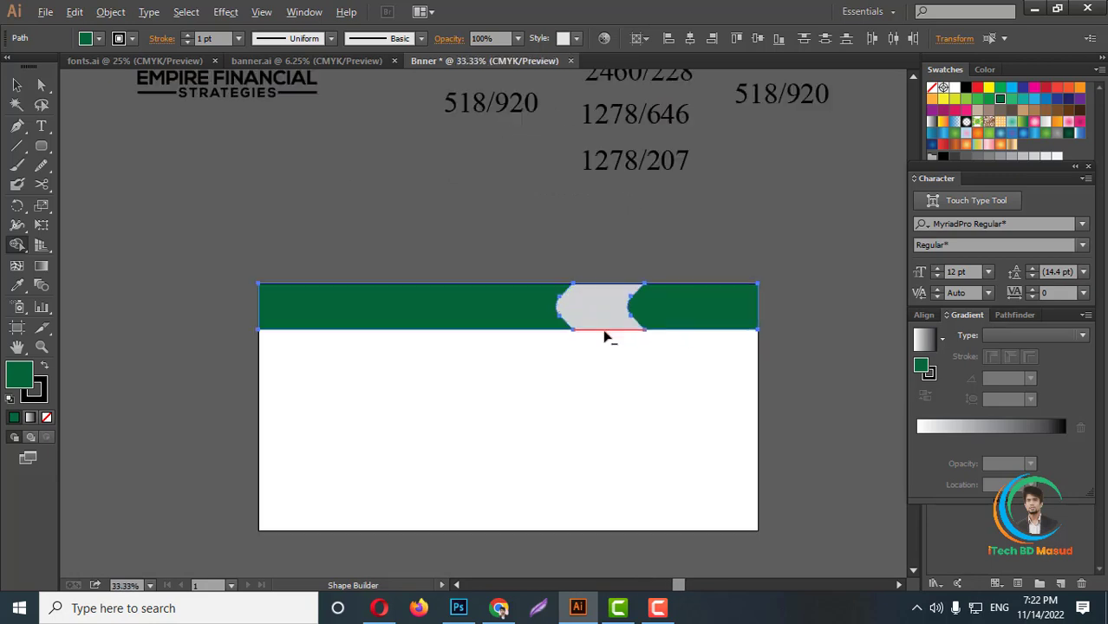
pyautogui.scroll(2, 606, 334)
pyautogui.scroll(2, 606, 335)
pyautogui.press('v')
pyautogui.hotkey('ctrl', 'shift', 'a')
# Move the 25% Commision note down near the banner
pyautogui.keyDown('alt'); pyautogui.scroll(-2, 557, 477); pyautogui.keyUp('alt')
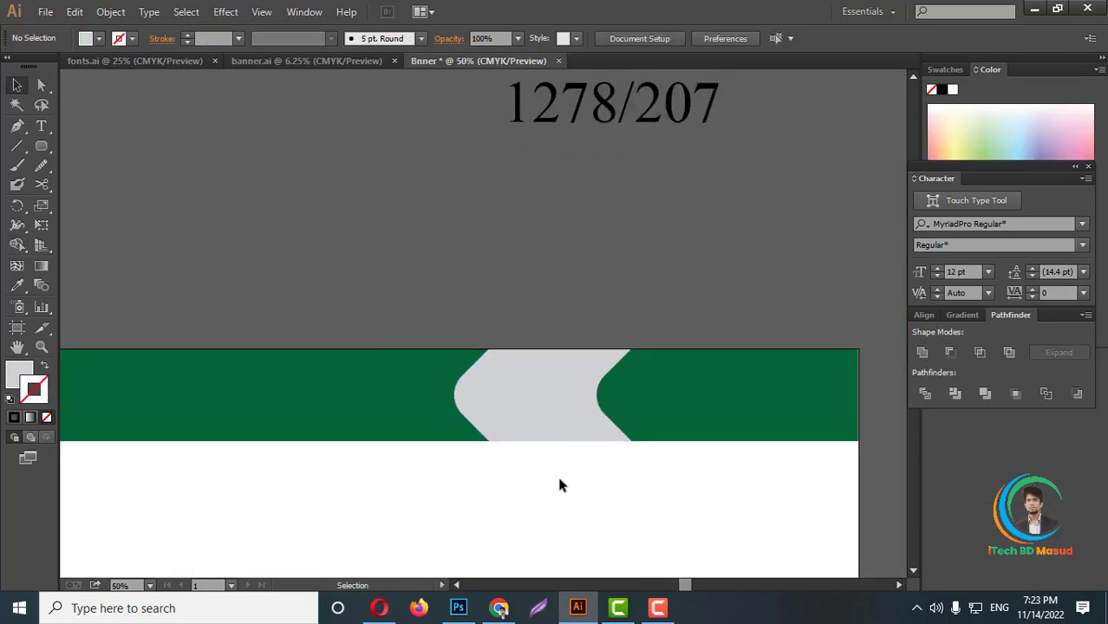
pyautogui.keyDown('alt'); pyautogui.scroll(-3, 600, 408); pyautogui.keyUp('alt')
pyautogui.keyDown('alt'); pyautogui.scroll(1, 598, 430); pyautogui.keyUp('alt')
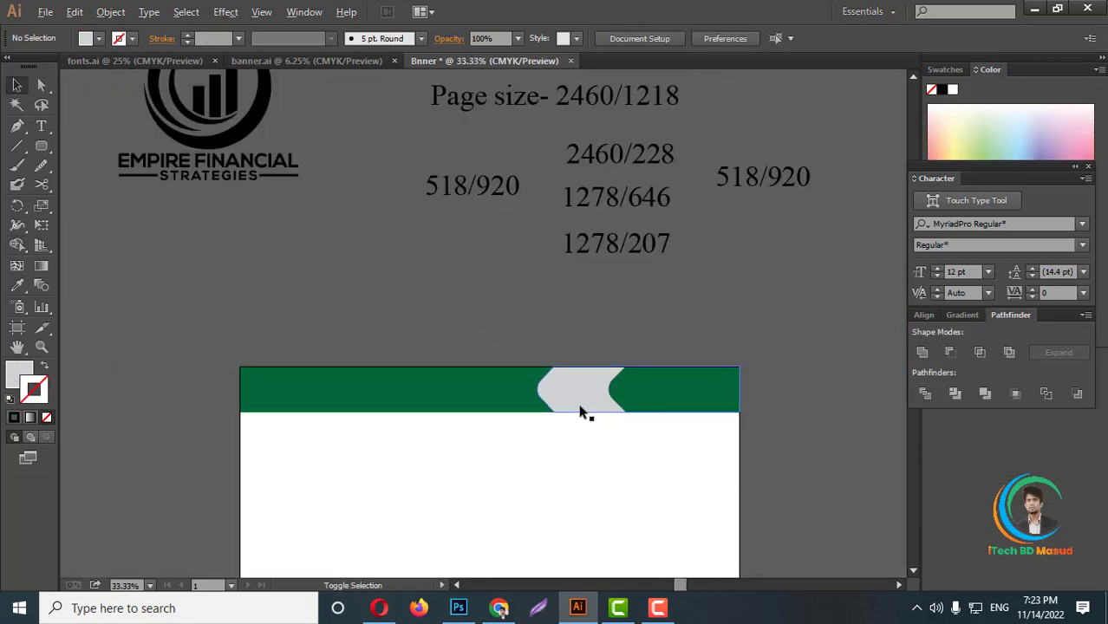
pyautogui.keyDown('alt'); pyautogui.scroll(1, 576, 399); pyautogui.keyUp('alt')
pyautogui.scroll(1, 585, 416)
pyautogui.scroll(1, 591, 434)
pyautogui.scroll(2, 520, 287)
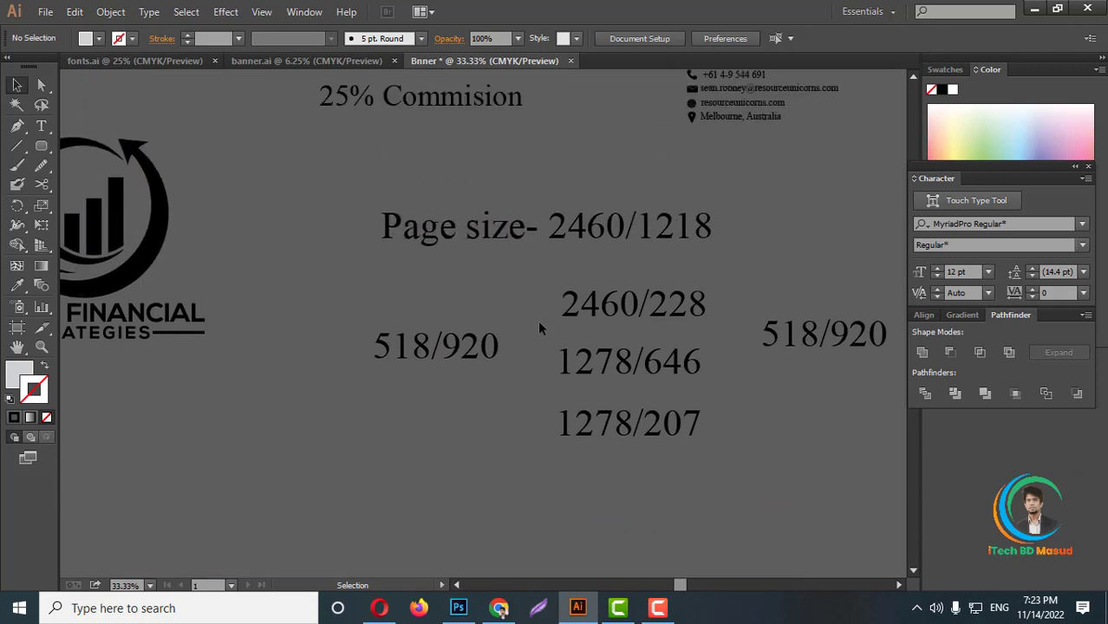
pyautogui.keyDown('alt'); pyautogui.scroll(-1, 537, 320); pyautogui.keyUp('alt')
pyautogui.moveTo(462, 217); pyautogui.dragTo(583, 421)
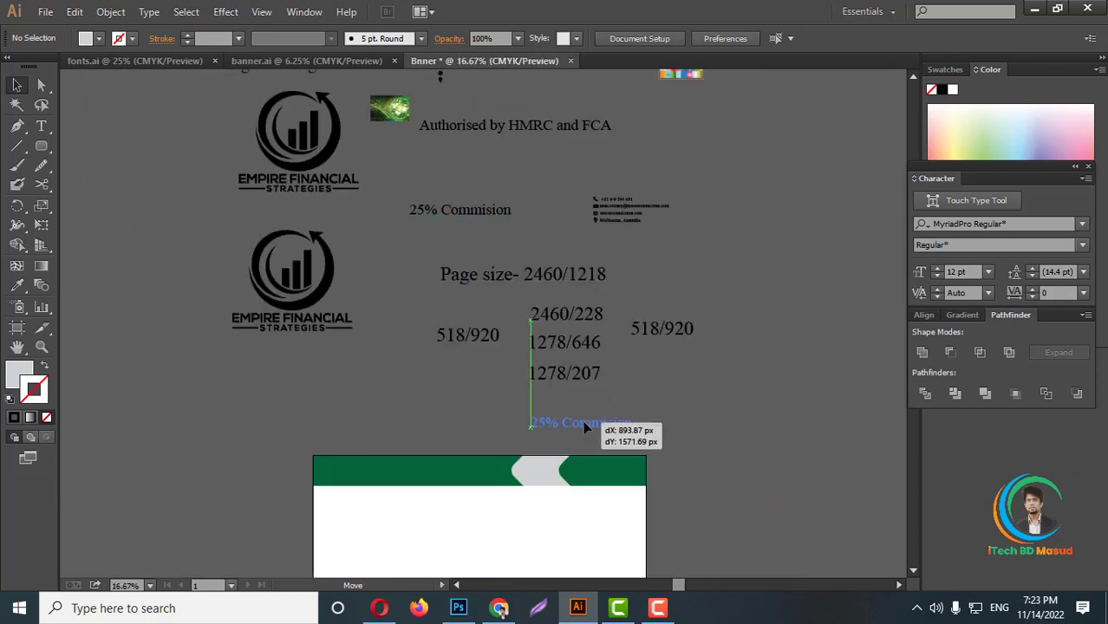
# Set the note's font to Nexa Bold via 'nx' in the font field
pyautogui.keyDown('alt'); pyautogui.scroll(1, 582, 421); pyautogui.keyUp('alt')
pyautogui.keyDown('alt'); pyautogui.scroll(1, 587, 430); pyautogui.keyUp('alt')
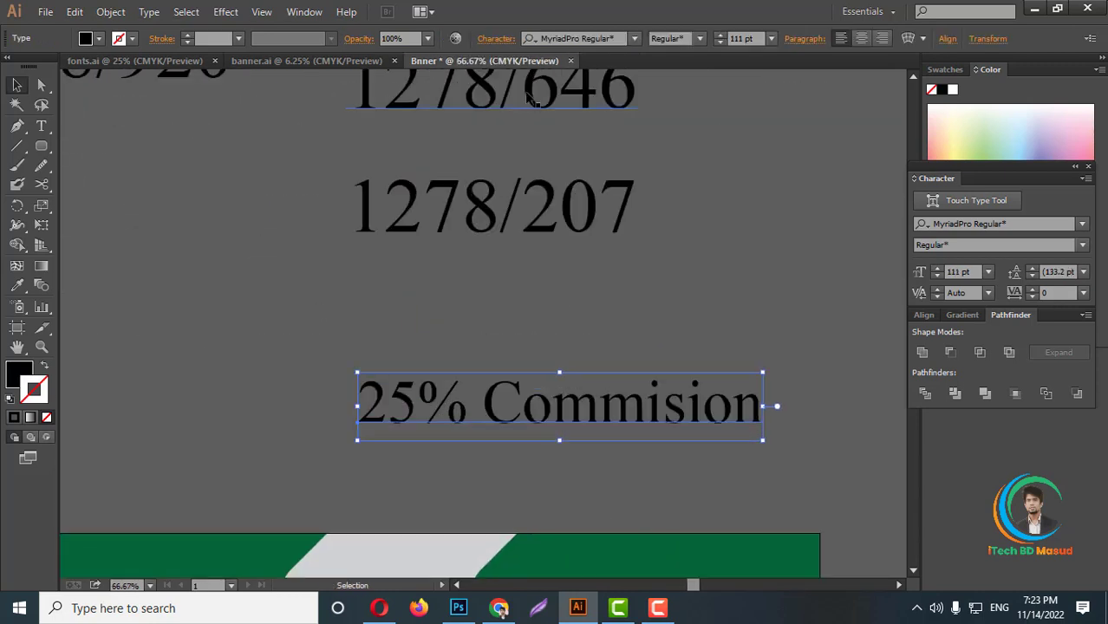
pyautogui.click(579, 39)
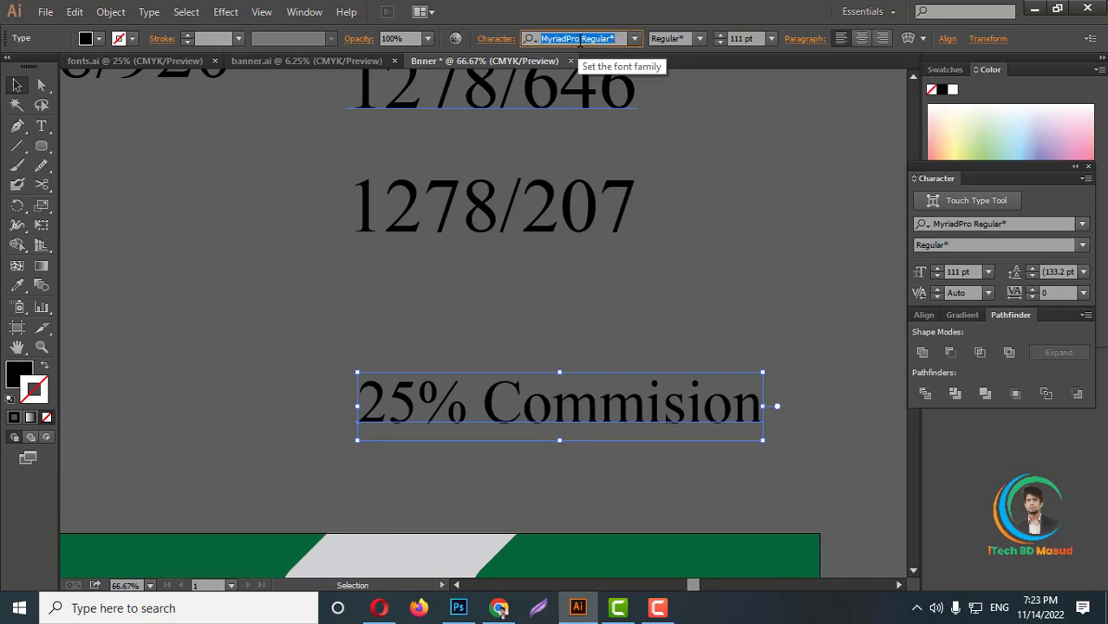
pyautogui.write('nxa Bold')
pyautogui.press('Return')
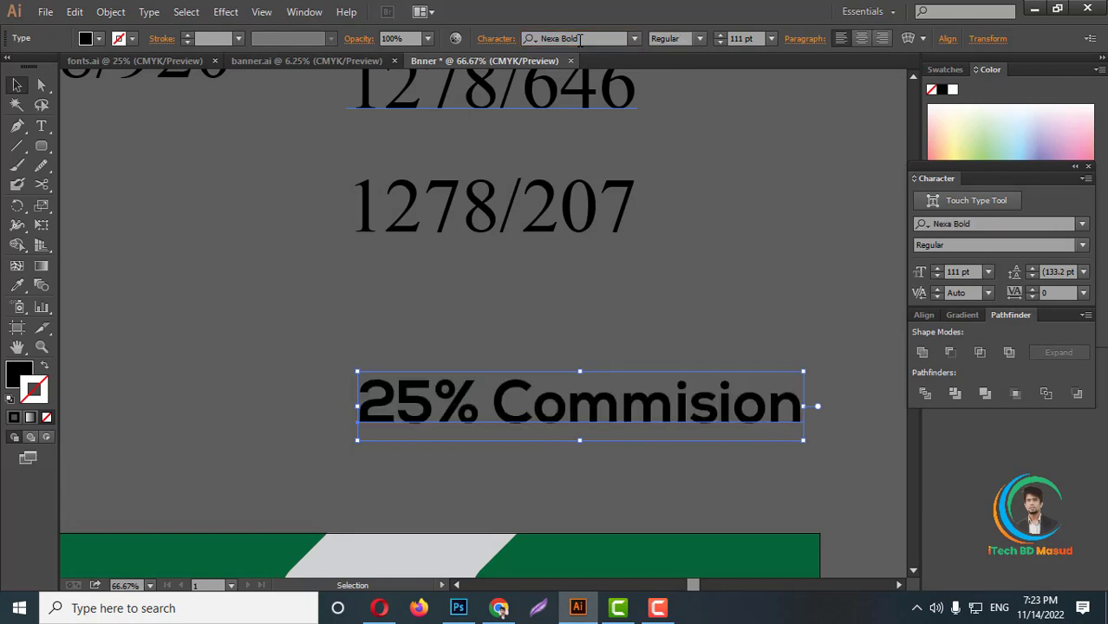
# Select the word Commision in the text, then undo an accidental rotation
pyautogui.scroll(-1, 489, 398)
pyautogui.doubleClick(501, 364)
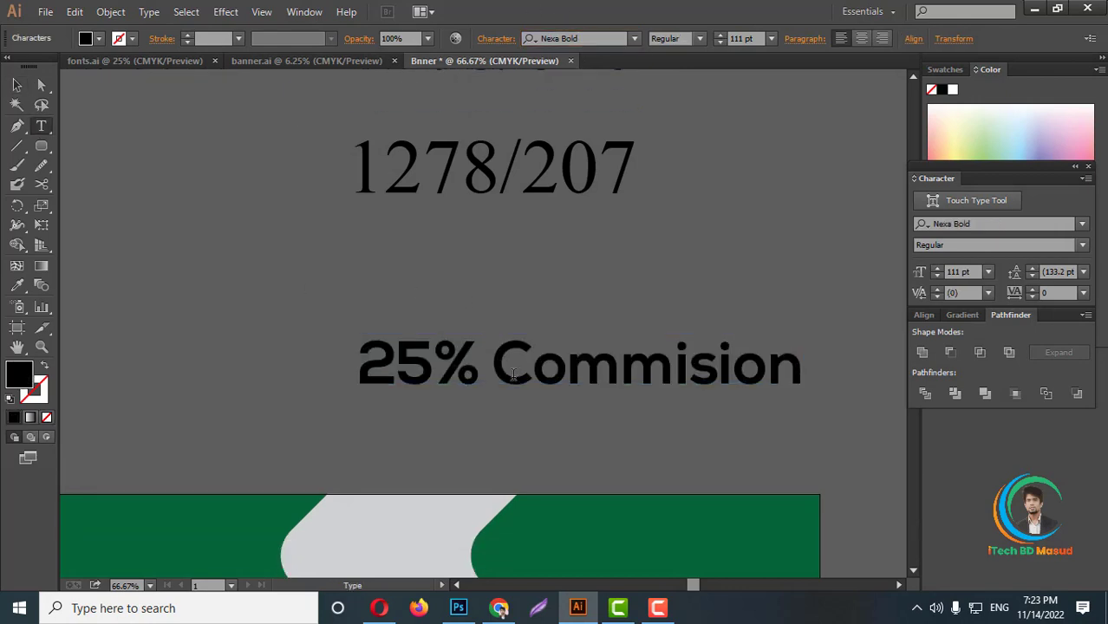
pyautogui.moveTo(500, 368); pyautogui.dragTo(797, 367)
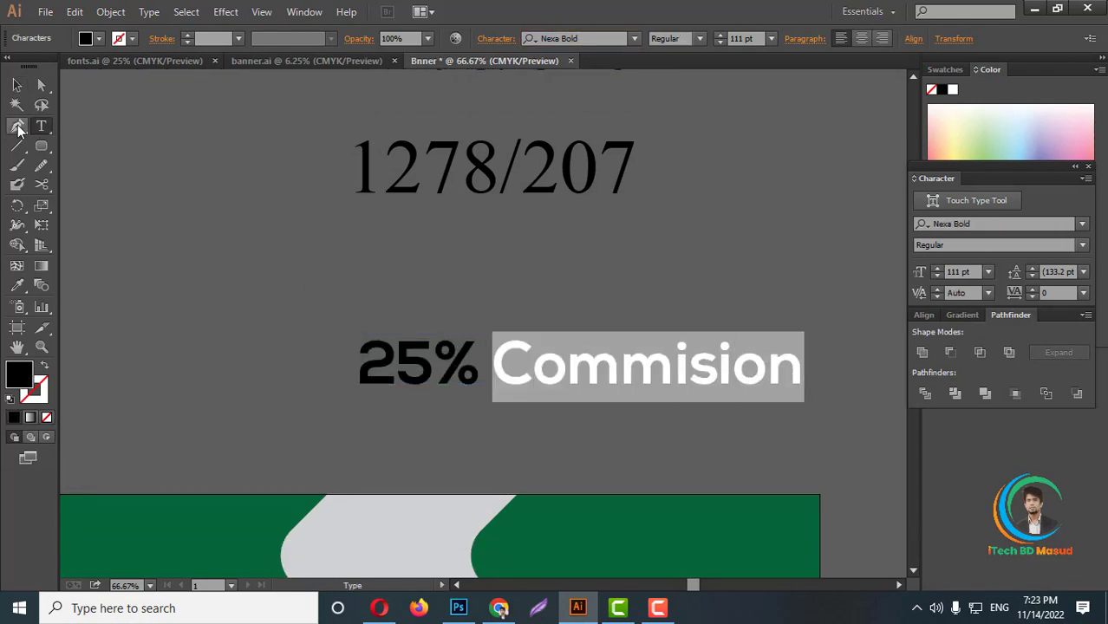
pyautogui.click(16, 84)
pyautogui.hotkey('ctrl', '-')
pyautogui.hotkey('ctrl', '-')
pyautogui.hotkey('ctrl', '-')
pyautogui.moveTo(609, 341); pyautogui.dragTo(728, 305)
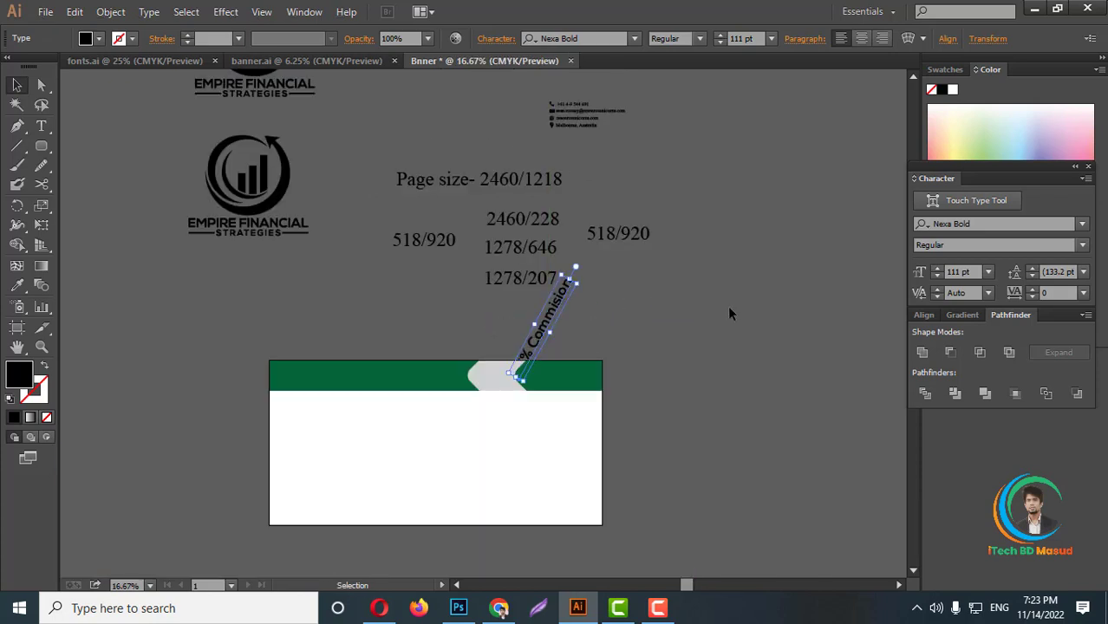
pyautogui.hotkey('ctrl', 'z')
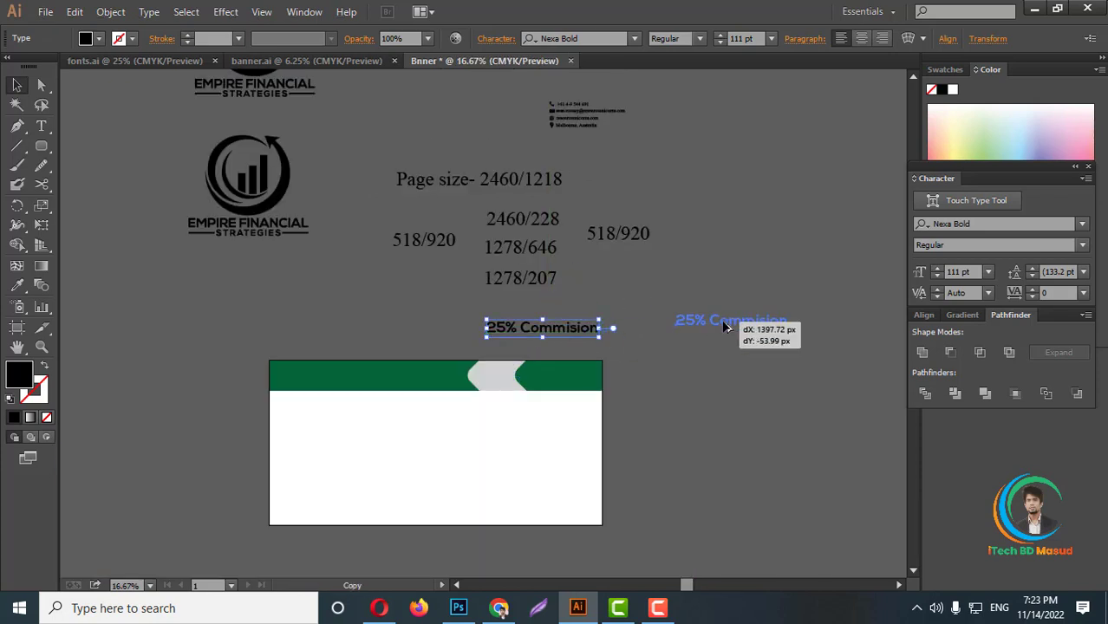
# Duplicate the '25% Commision' text and trim the copy down to just '25%'
pyautogui.moveTo(538, 334); pyautogui.dragTo(727, 327)
pyautogui.click(539, 329)
pyautogui.scroll(5, 527, 329)
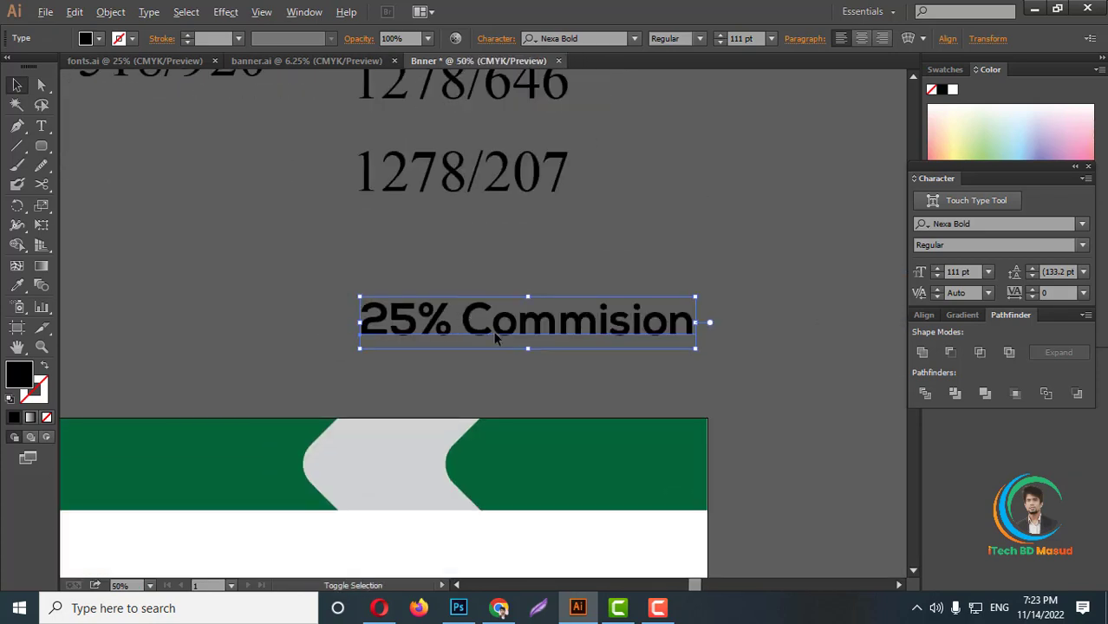
pyautogui.scroll(1, 455, 325)
pyautogui.scroll(-2, 406, 325)
pyautogui.press('t')
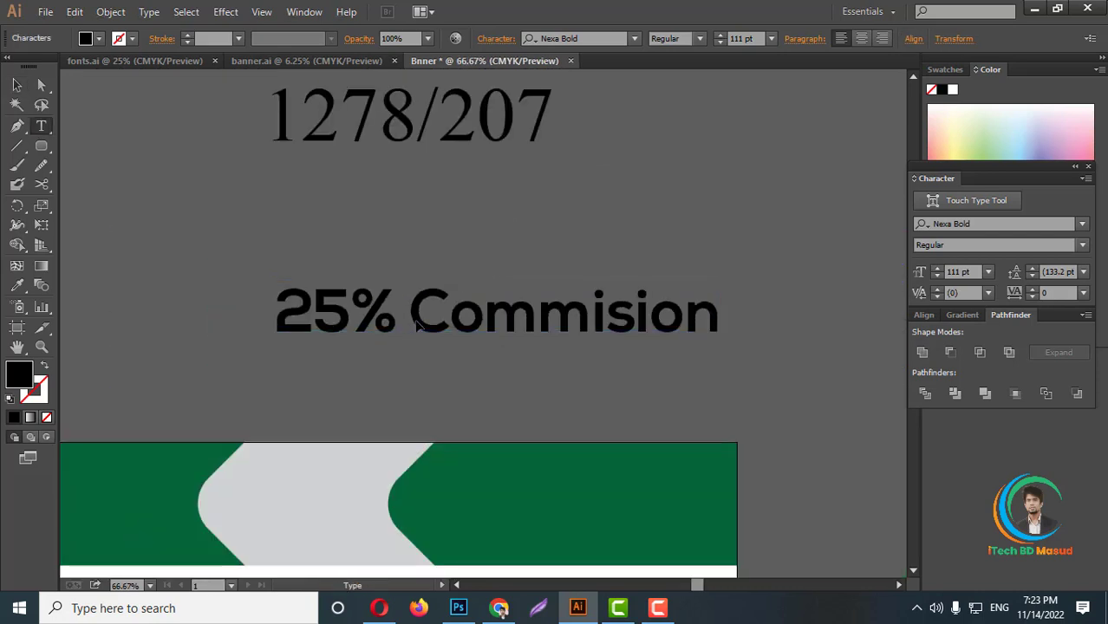
pyautogui.moveTo(416, 317); pyautogui.dragTo(728, 325)
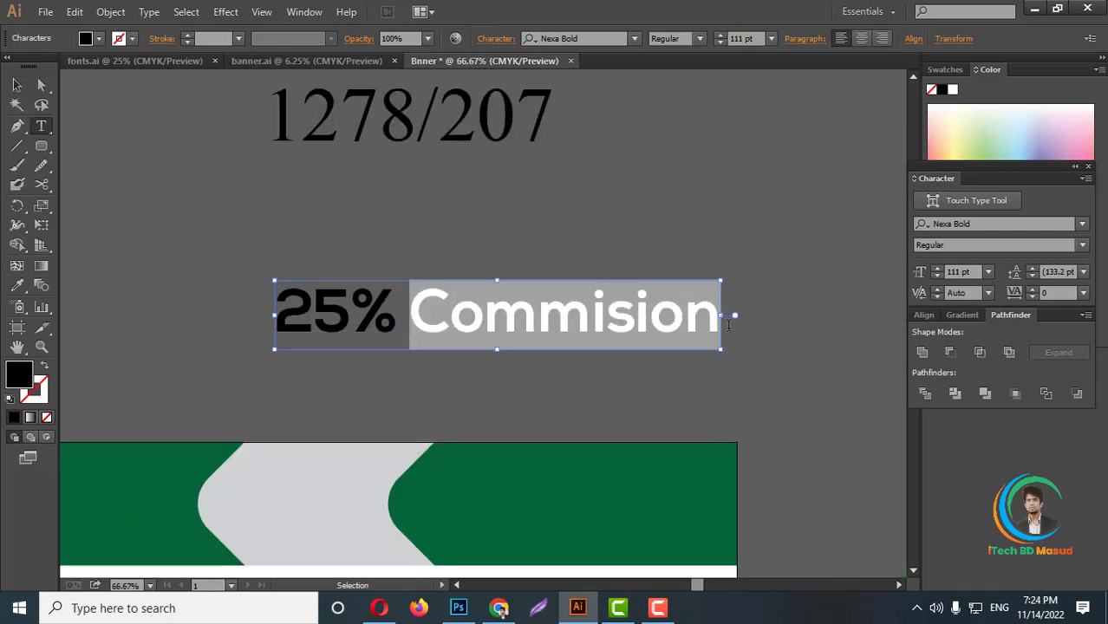
pyautogui.press('BackSpace')
pyautogui.hotkey('shift', 'Left')
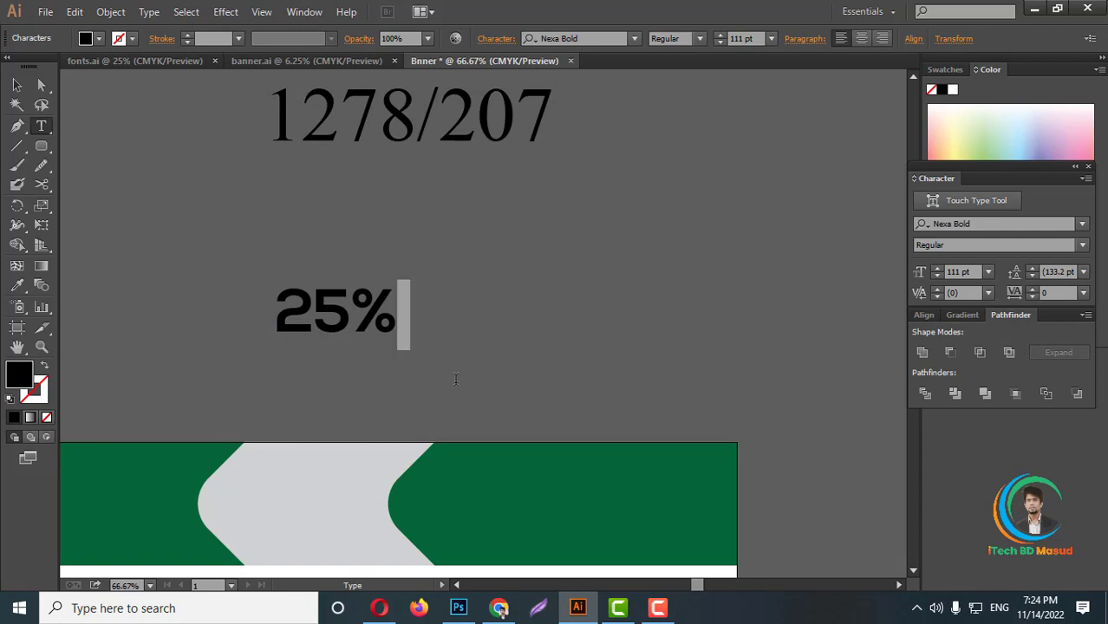
pyautogui.press('BackSpace')
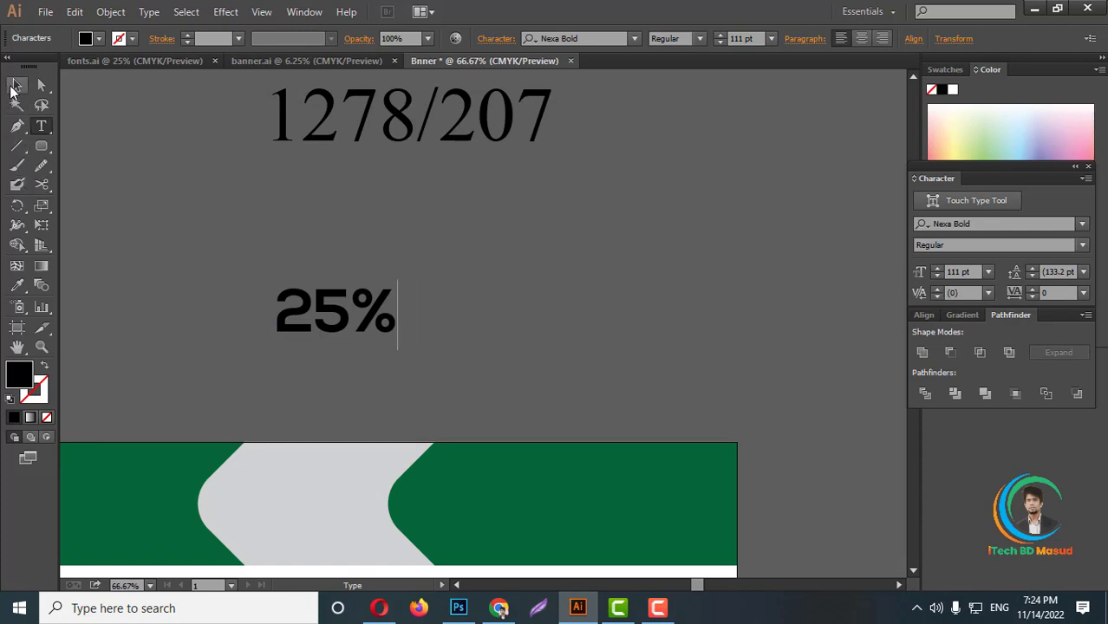
# Bring the '25%' text in front of the grey chevron section
pyautogui.click(16, 84)
pyautogui.scroll(-2, 507, 250)
pyautogui.moveTo(338, 255); pyautogui.dragTo(331, 434)
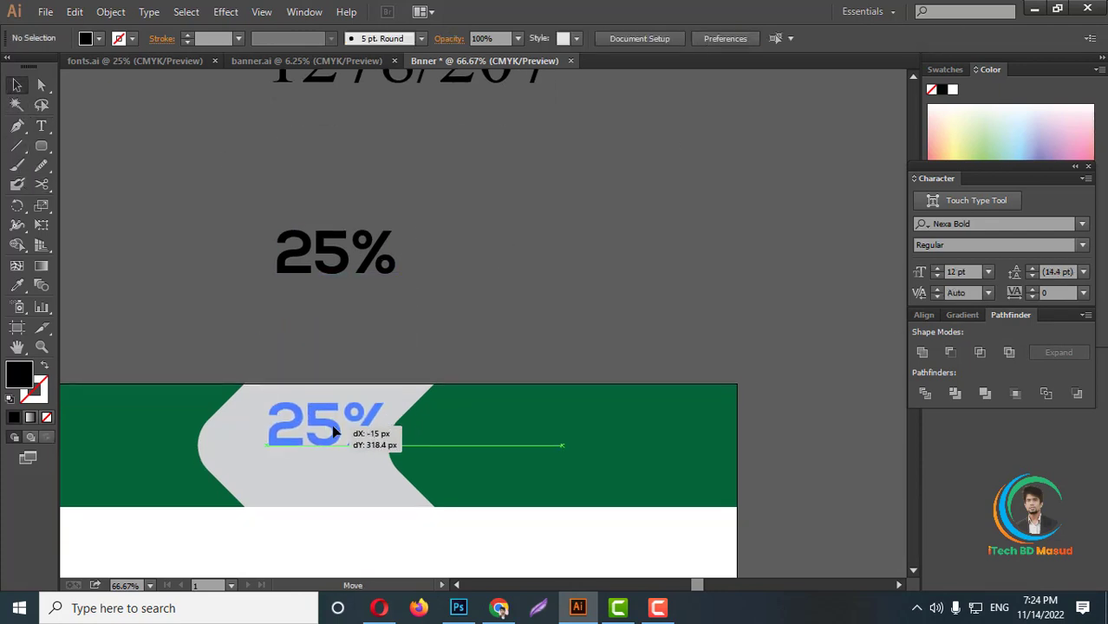
pyautogui.scroll(2, 408, 364)
pyautogui.rightClick(408, 329)
pyautogui.moveTo(455, 483)
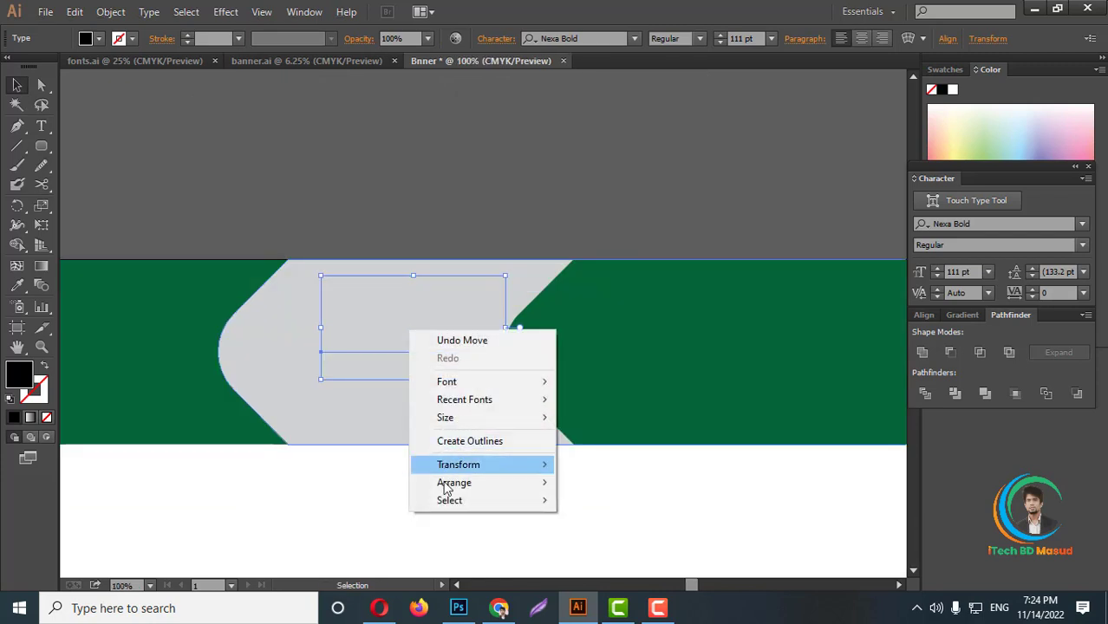
pyautogui.click(609, 483)
pyautogui.click(514, 532)
# Nudge '25%' left, shrink it proportionally, and convert it to outlines
pyautogui.scroll(-1, 502, 391)
pyautogui.scroll(-1, 490, 390)
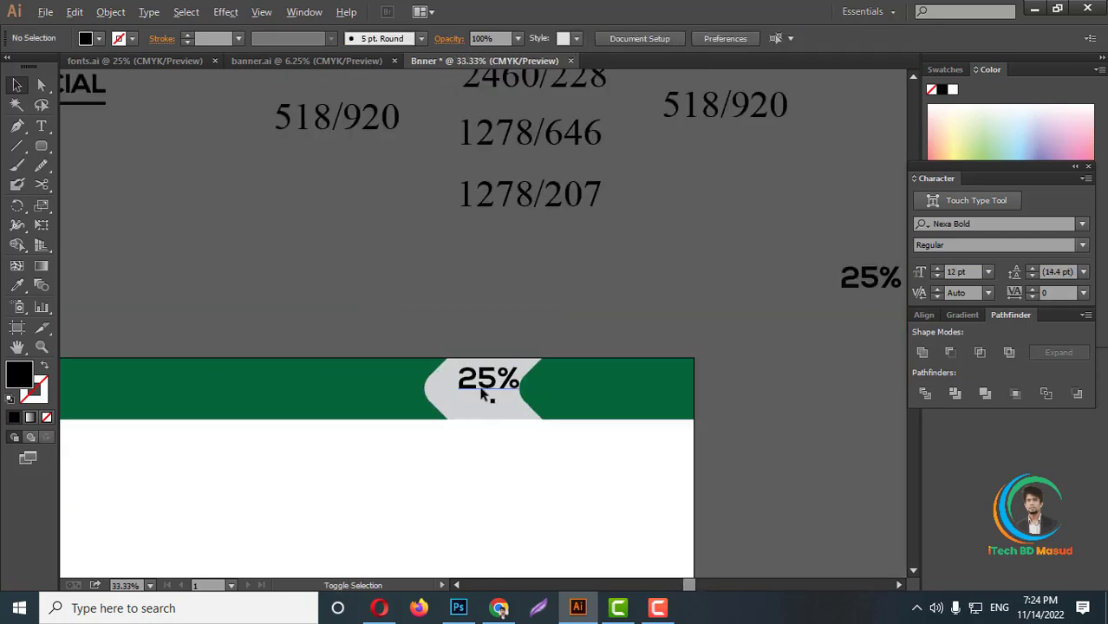
pyautogui.scroll(3, 486, 387)
pyautogui.moveTo(544, 388); pyautogui.dragTo(507, 388)
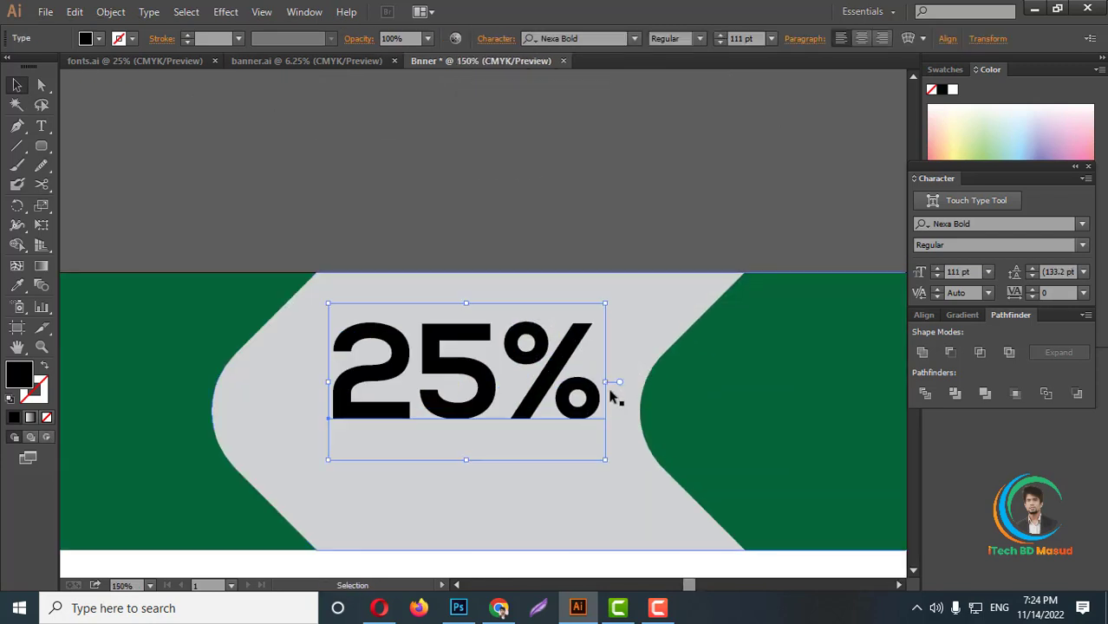
pyautogui.moveTo(607, 381); pyautogui.dragTo(559, 381)
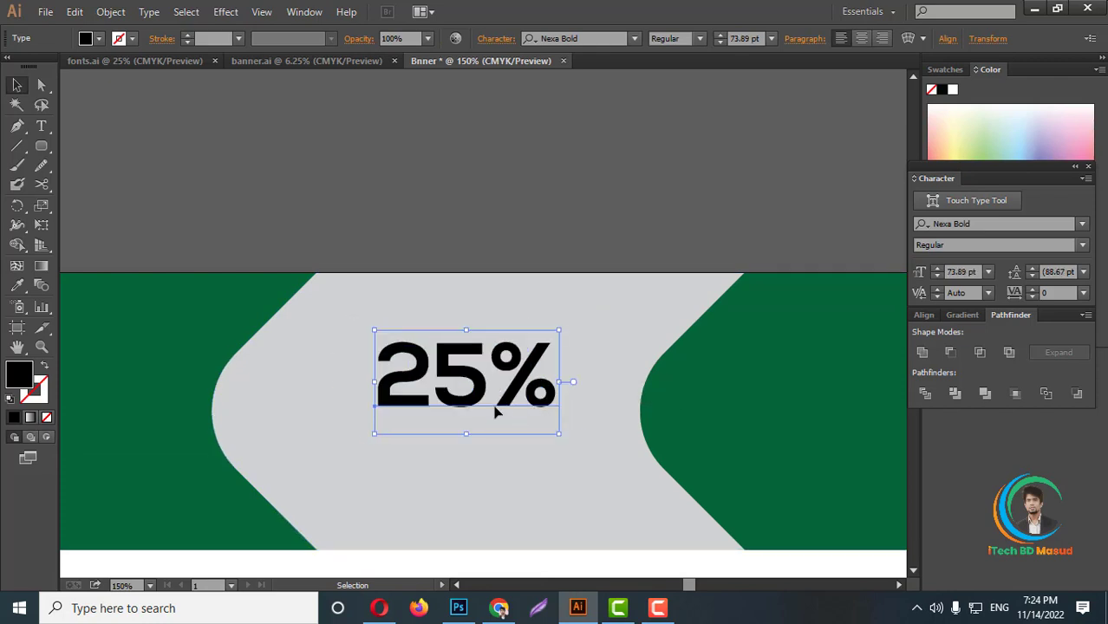
pyautogui.rightClick(464, 382)
pyautogui.click(527, 493)
# Paste the 'Commision' text, shrink it, place it below '25%', and outline it
pyautogui.scroll(-2, 503, 468)
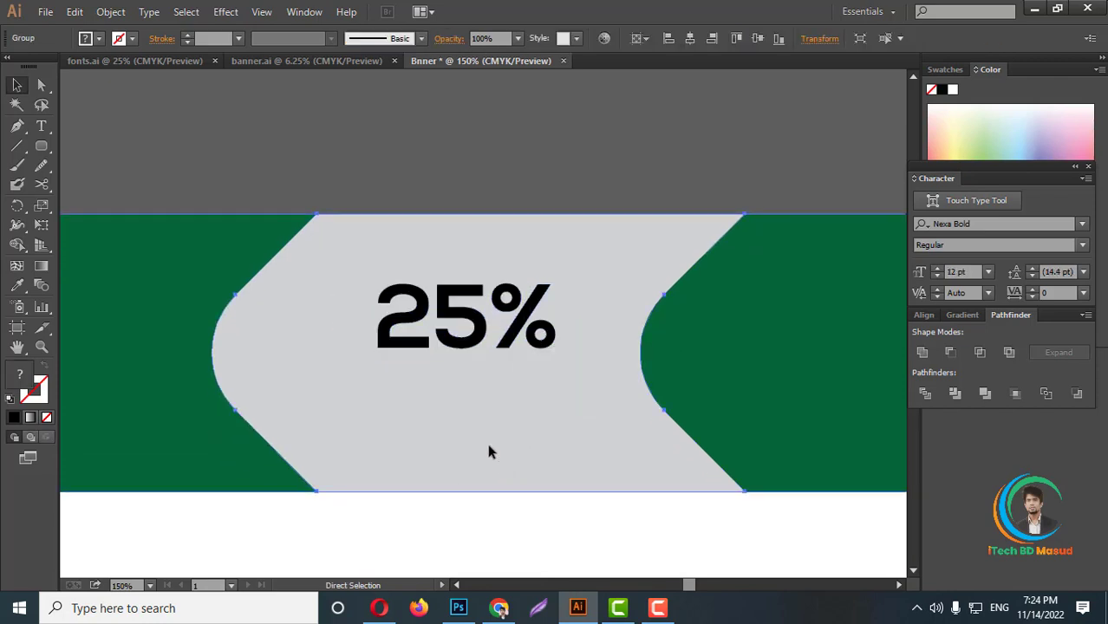
pyautogui.hotkey('ctrl', 'v')
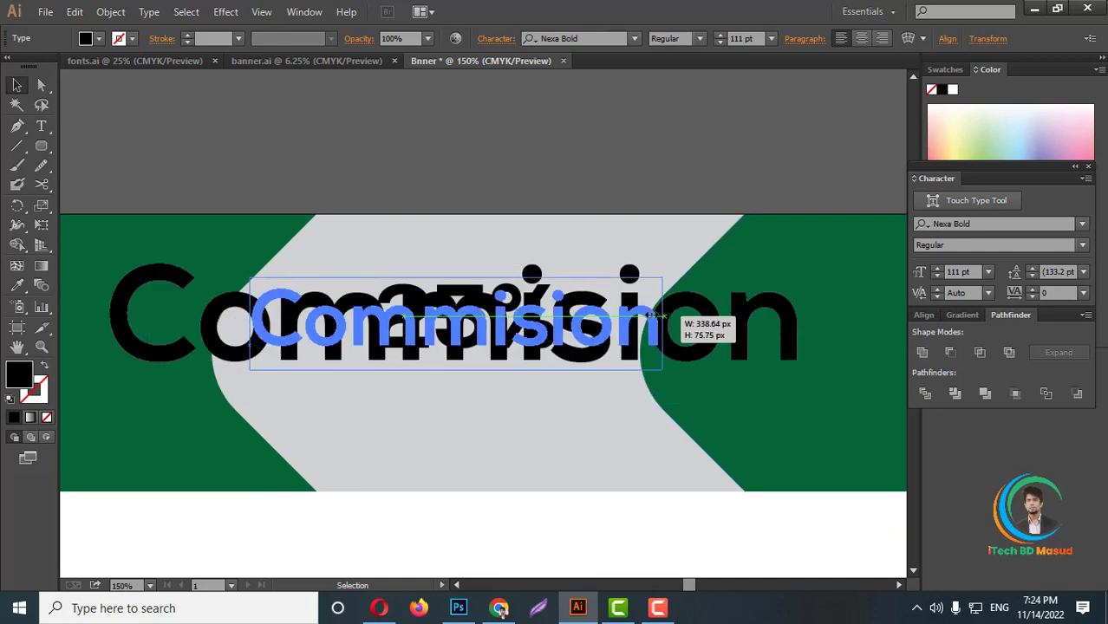
pyautogui.moveTo(805, 322); pyautogui.dragTo(600, 323)
pyautogui.moveTo(574, 355); pyautogui.dragTo(584, 404)
pyautogui.rightClick(586, 407)
pyautogui.click(578, 489)
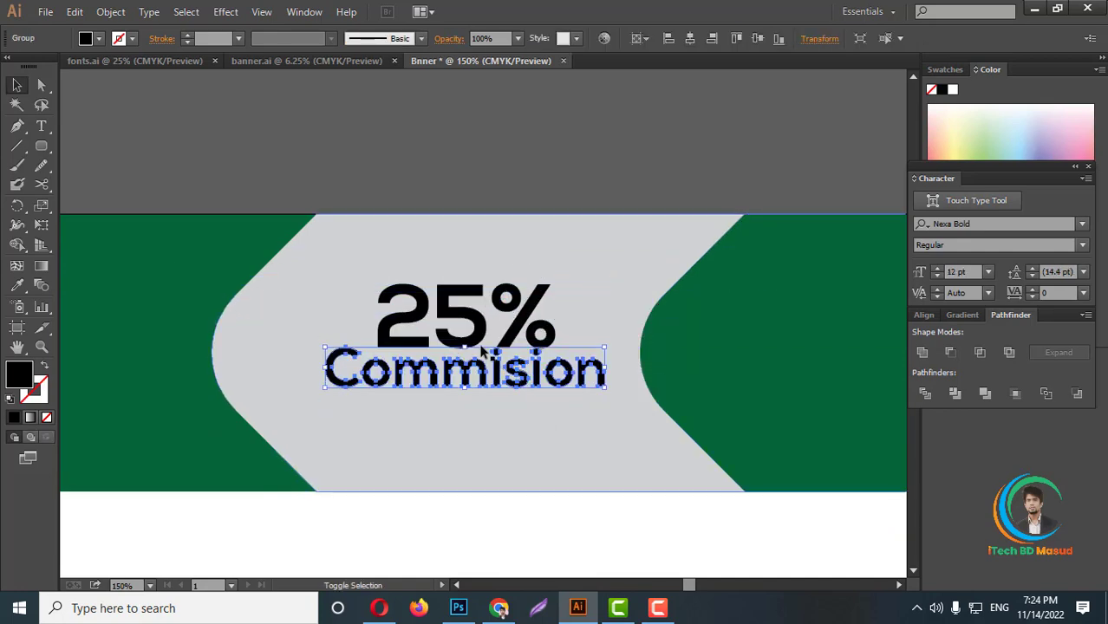
# Centre-align '25%' and 'Commision' on each other and group them
pyautogui.hotkey('ctrl', 'a')
pyautogui.click(690, 38)
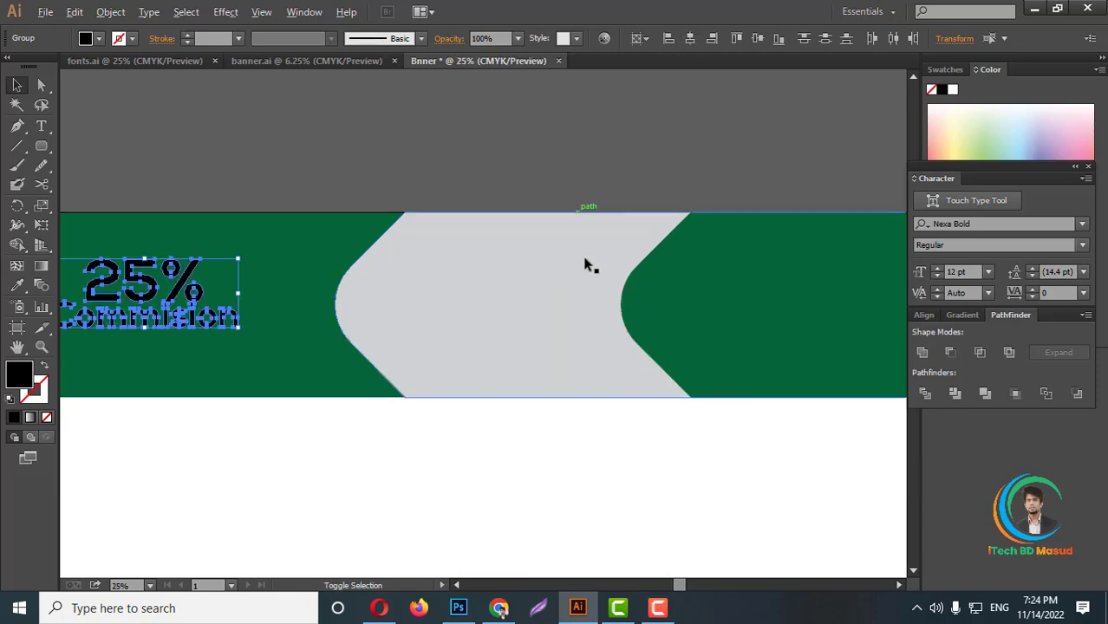
pyautogui.rightClick(497, 237)
pyautogui.click(546, 307)
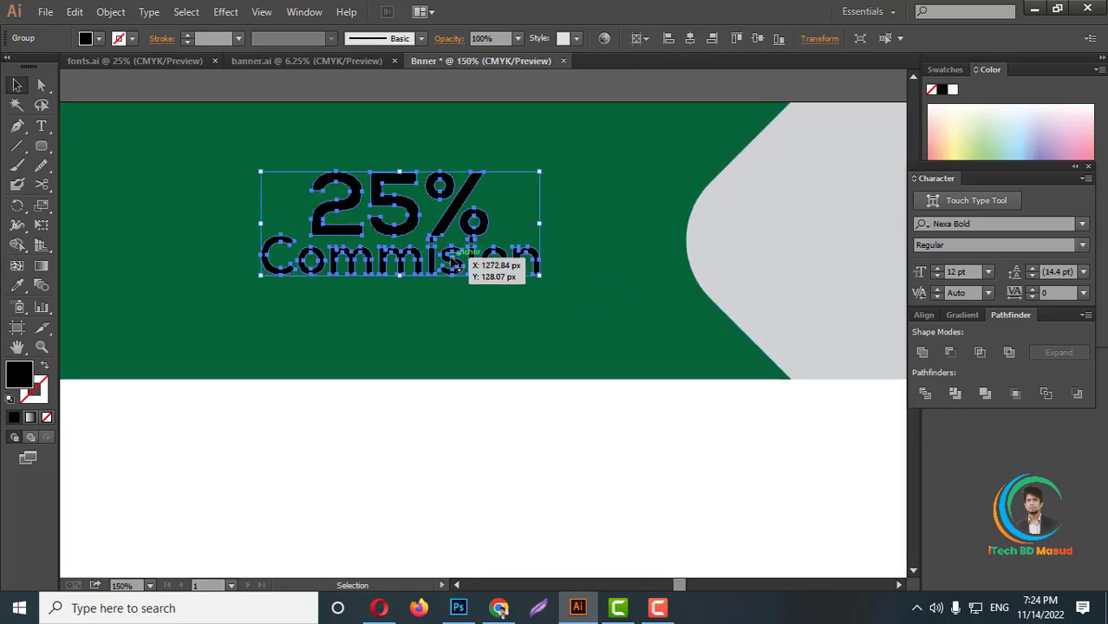
# Move the '25% Commision' group into the chevron's centre and enlarge it slightly
pyautogui.moveTo(477, 252); pyautogui.dragTo(772, 296)
pyautogui.hotkey('ctrl', '-')
pyautogui.scroll(1, 807, 279)
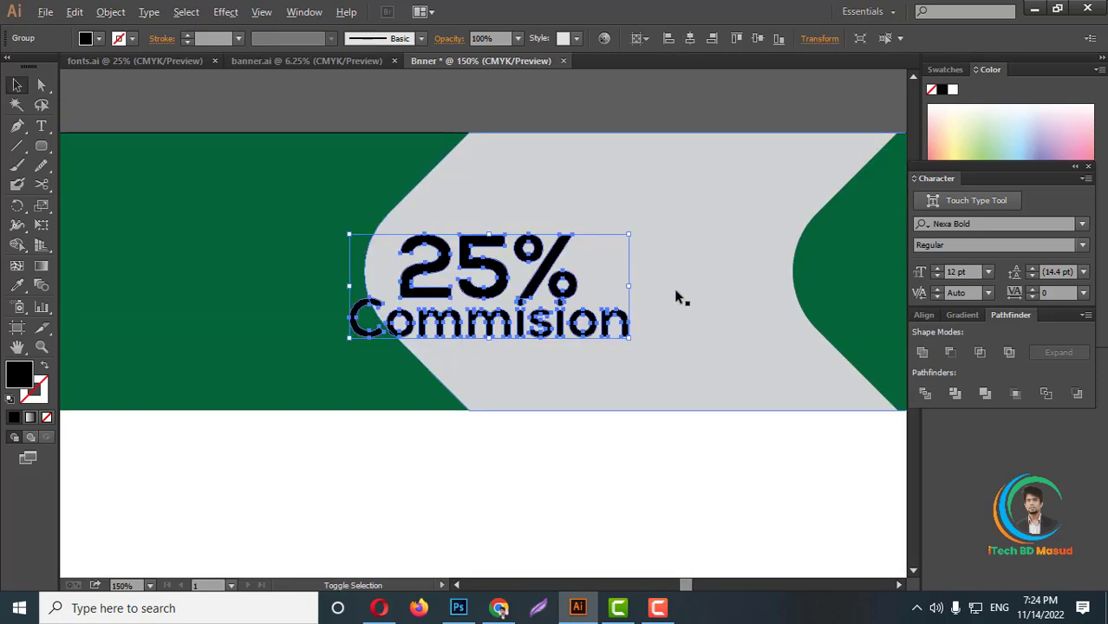
pyautogui.scroll(1, 554, 284)
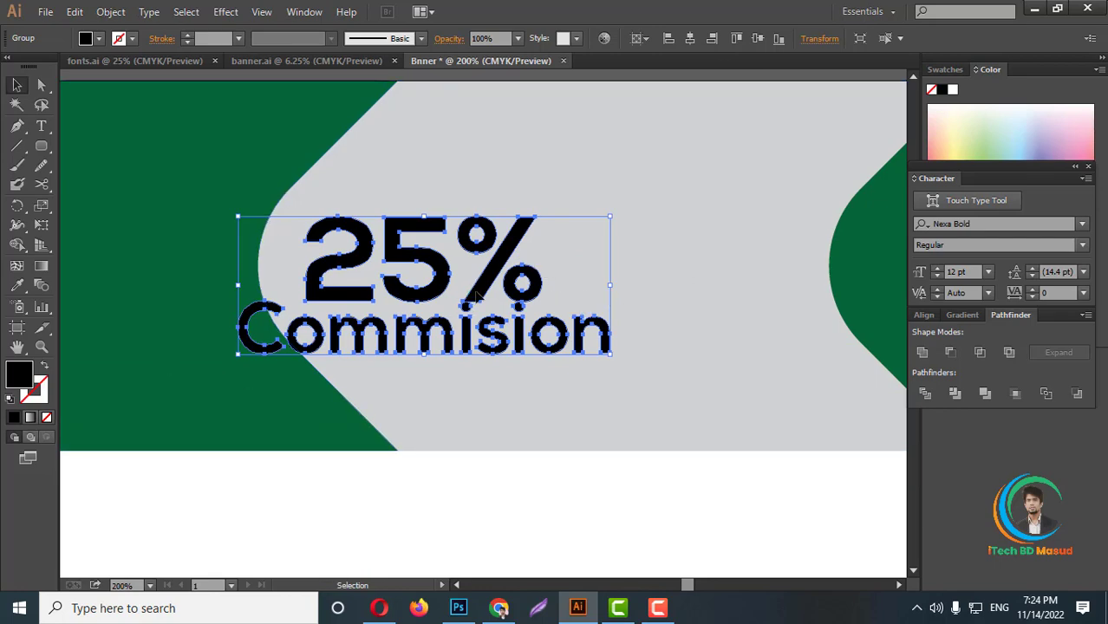
pyautogui.moveTo(477, 297); pyautogui.dragTo(636, 284)
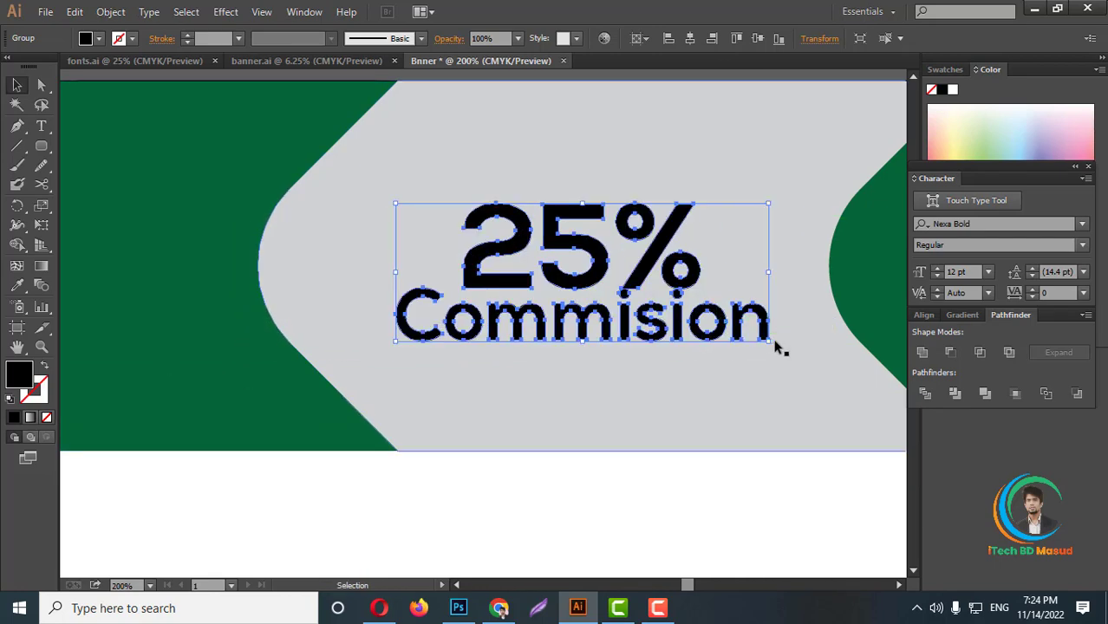
pyautogui.moveTo(769, 341); pyautogui.dragTo(790, 349)
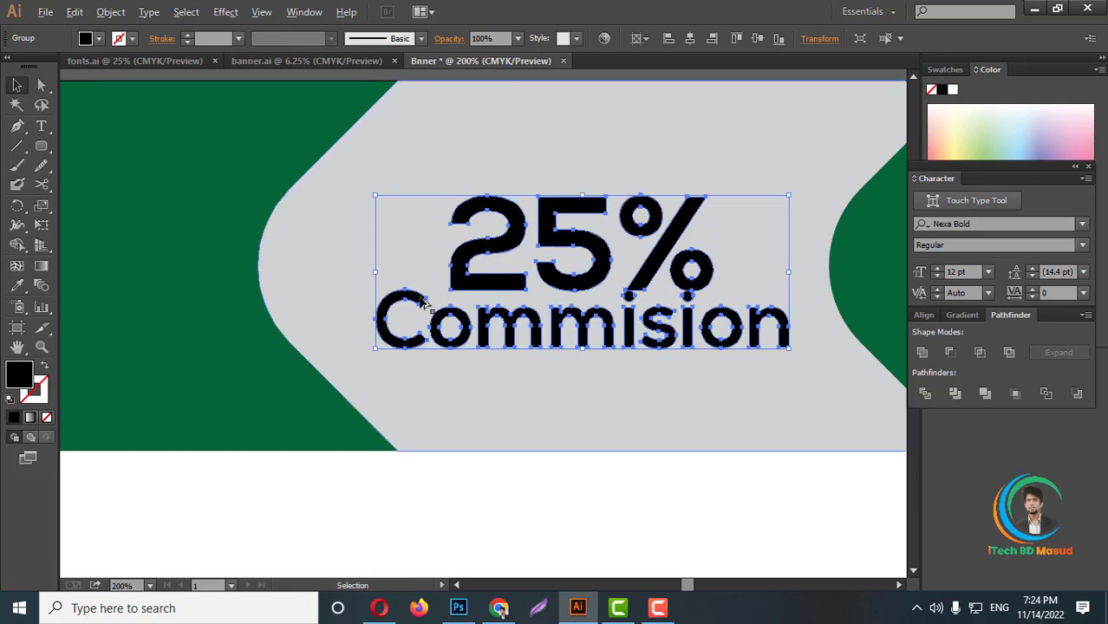
pyautogui.scroll(-1, 424, 303)
pyautogui.click(638, 448)
pyautogui.scroll(-1, 638, 447)
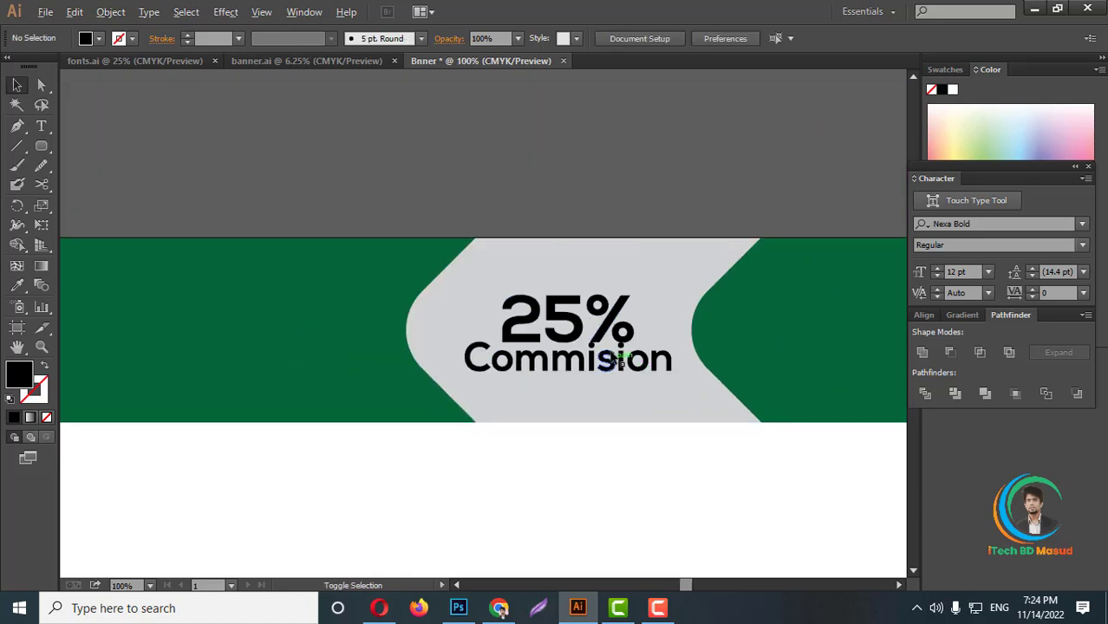
pyautogui.scroll(2, 614, 358)
pyautogui.click(583, 329)
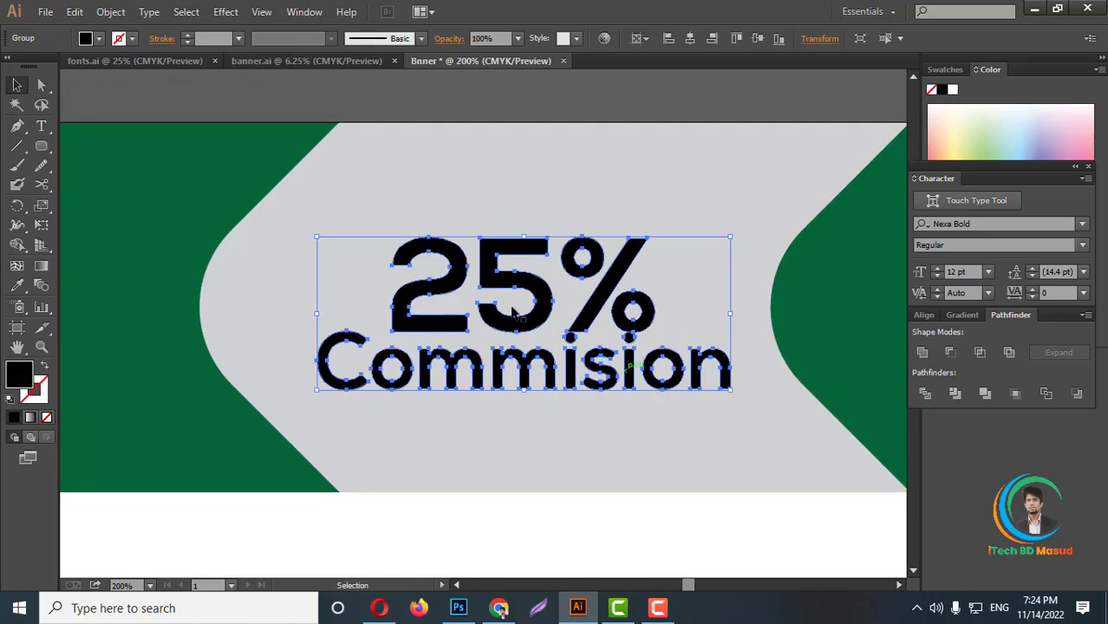
# Fill the '25% Commision' group with the banner's dark green using the Eyedropper
pyautogui.click(17, 286)
pyautogui.click(158, 197)
pyautogui.scroll(-1, 734, 297)
pyautogui.scroll(-1, 735, 297)
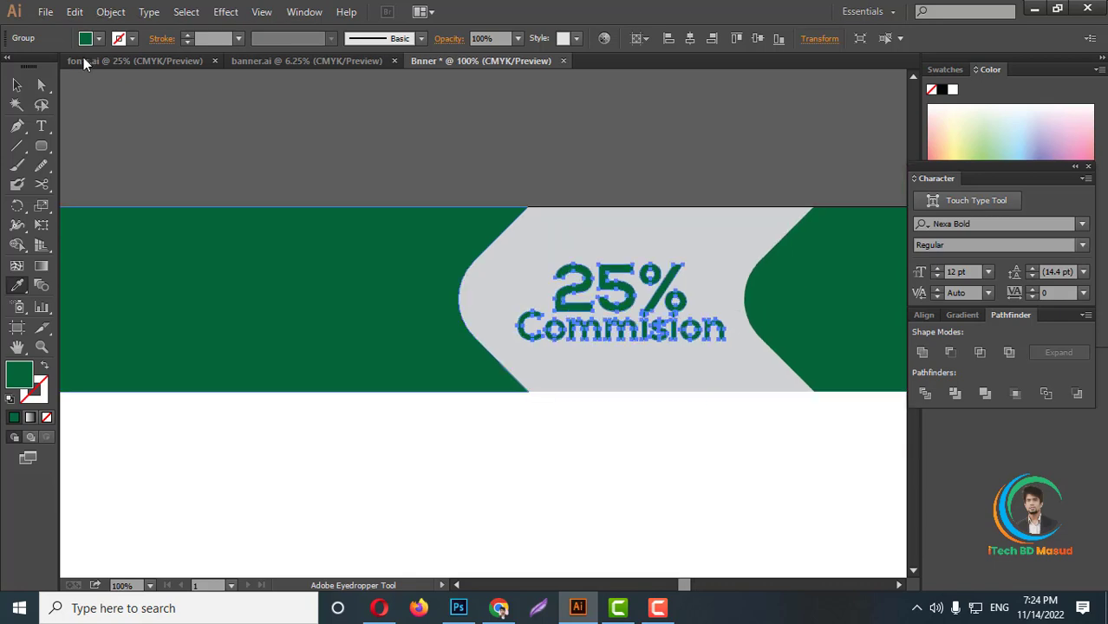
pyautogui.click(19, 86)
pyautogui.click(164, 199)
pyautogui.scroll(-3, 663, 347)
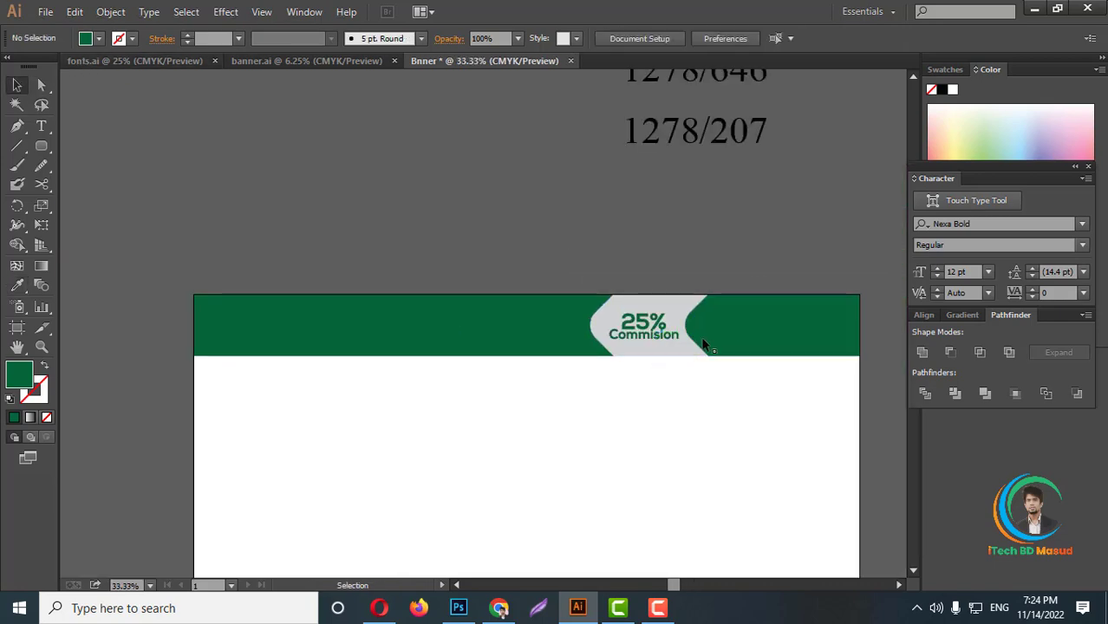
# Move the 'Bank-Beating Exchange Rates' tagline into the green bar and bring it to front
pyautogui.scroll(-2, 521, 440)
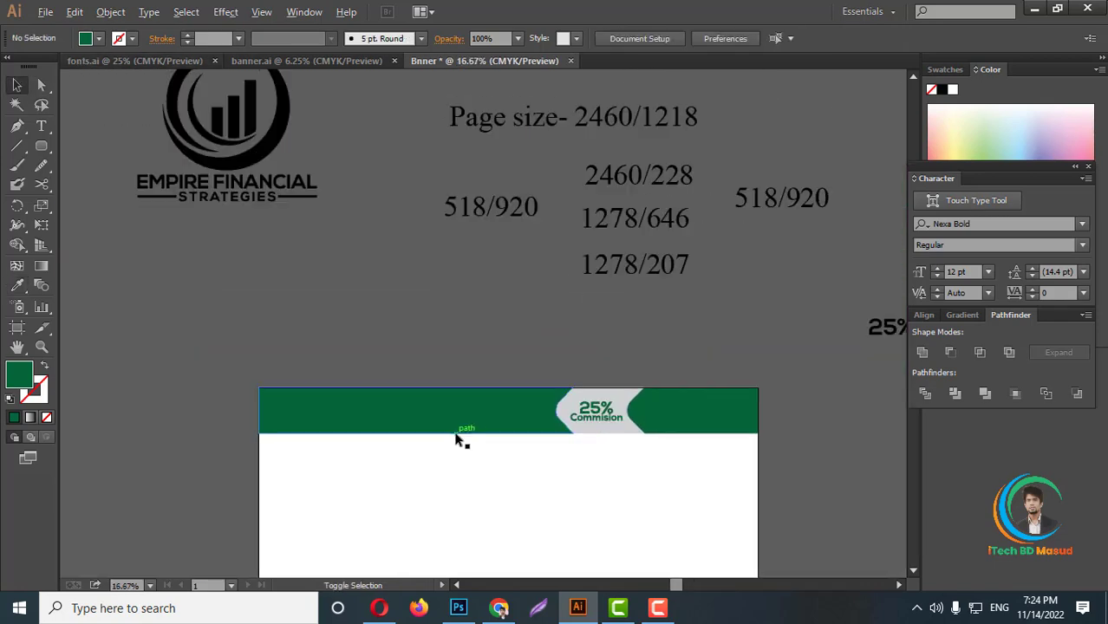
pyautogui.scroll(-1, 457, 441)
pyautogui.scroll(2, 277, 143)
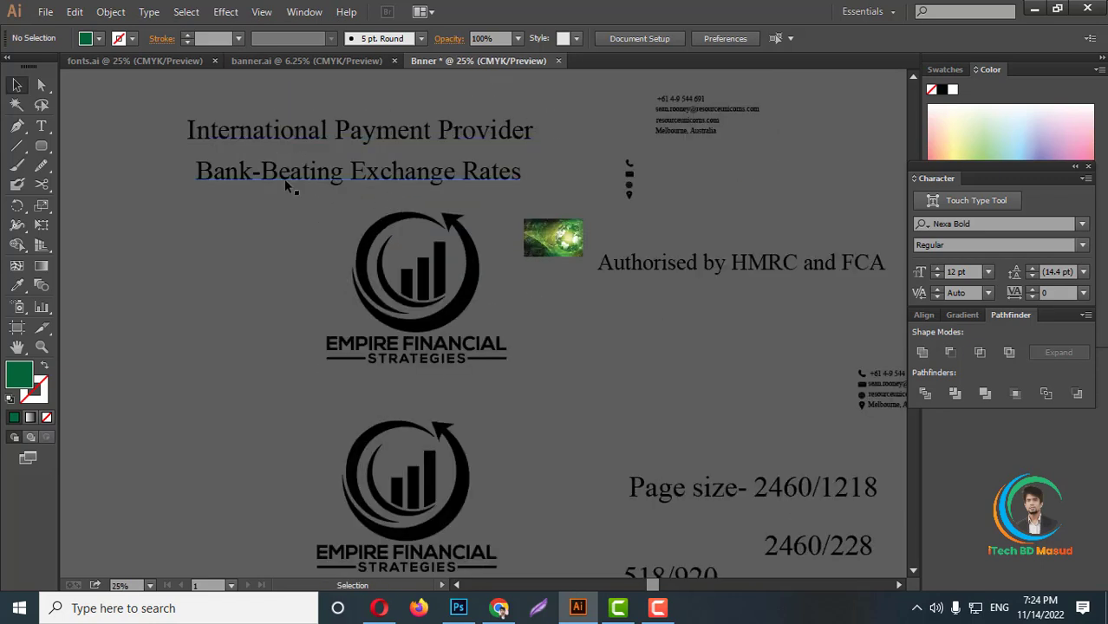
pyautogui.scroll(-1, 513, 187)
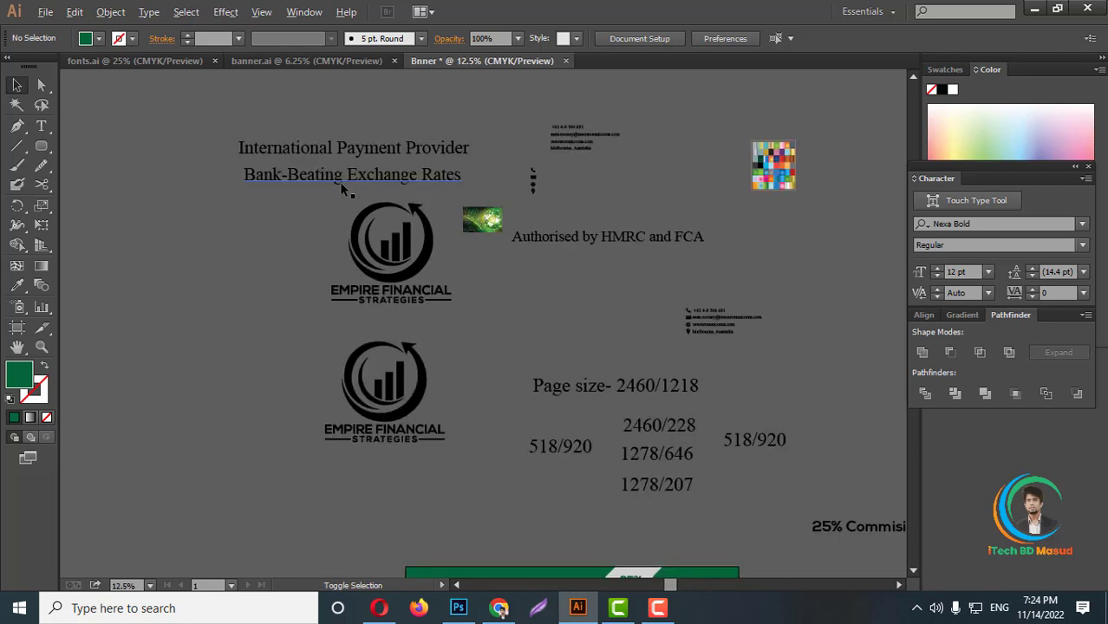
pyautogui.scroll(-1, 513, 187)
pyautogui.moveTo(345, 182)
pyautogui.mouseDown()
pyautogui.moveTo(431, 396)
pyautogui.moveTo(490, 484)
pyautogui.mouseUp()
pyautogui.scroll(3, 548, 494)
pyautogui.rightClick(477, 452)
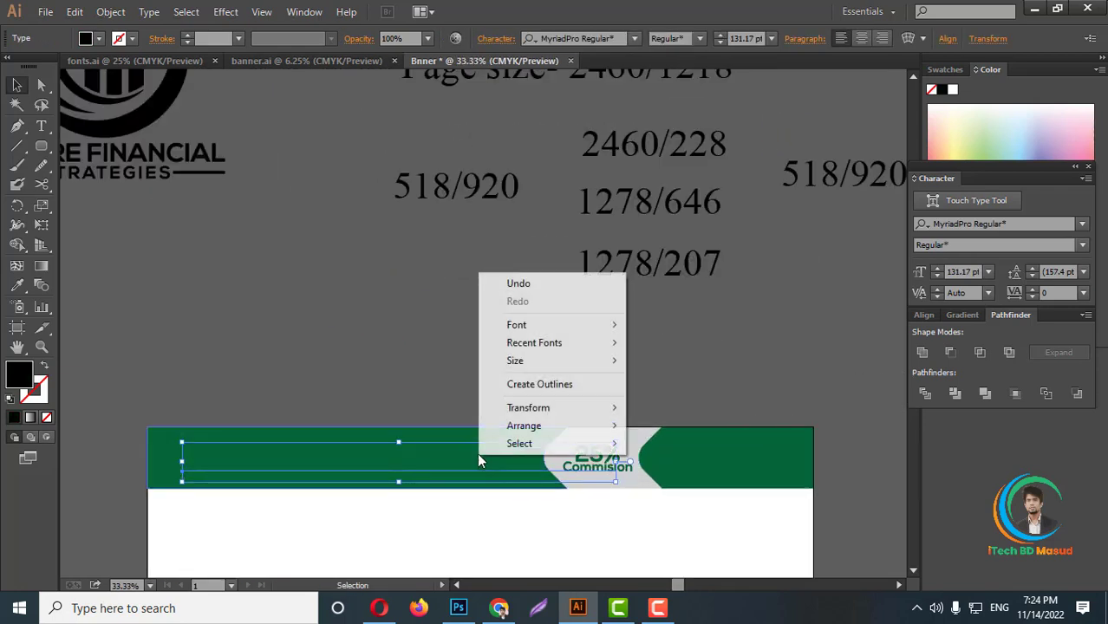
pyautogui.click(672, 426)
# Shrink the tagline to fit the bar and change its font to a Bold weight
pyautogui.scroll(-2, 548, 424)
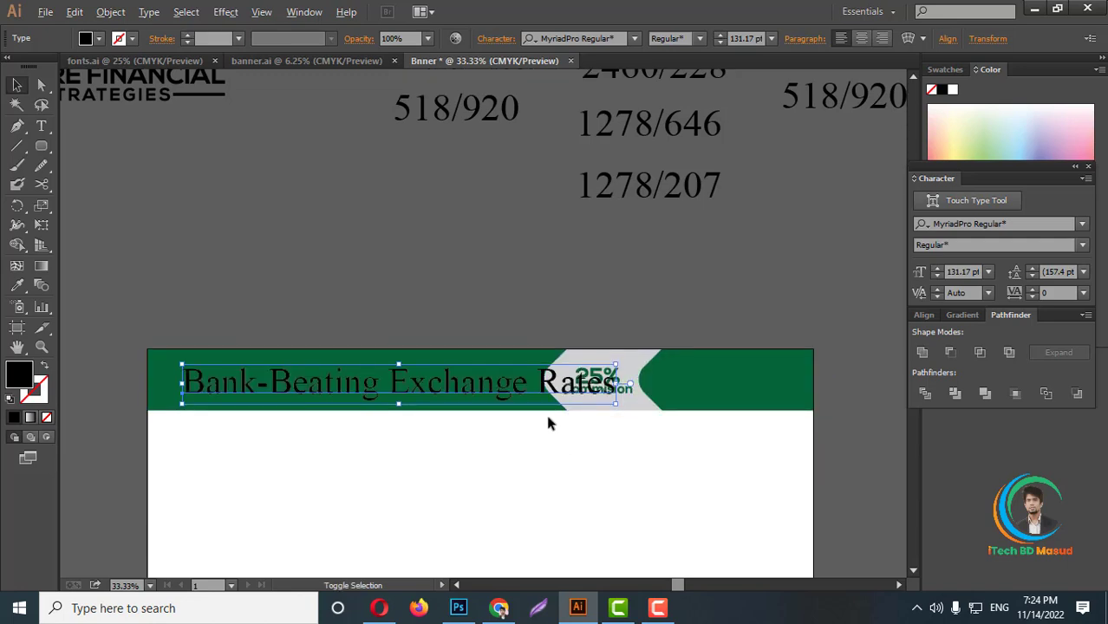
pyautogui.scroll(2, 607, 398)
pyautogui.moveTo(685, 351); pyautogui.dragTo(518, 364)
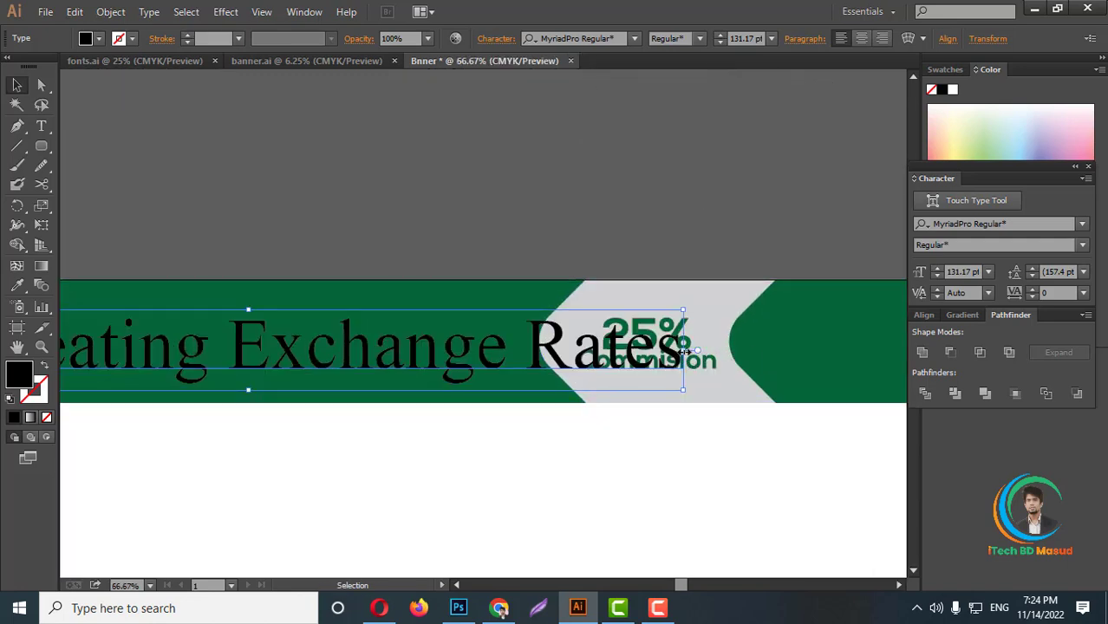
pyautogui.scroll(-1, 518, 363)
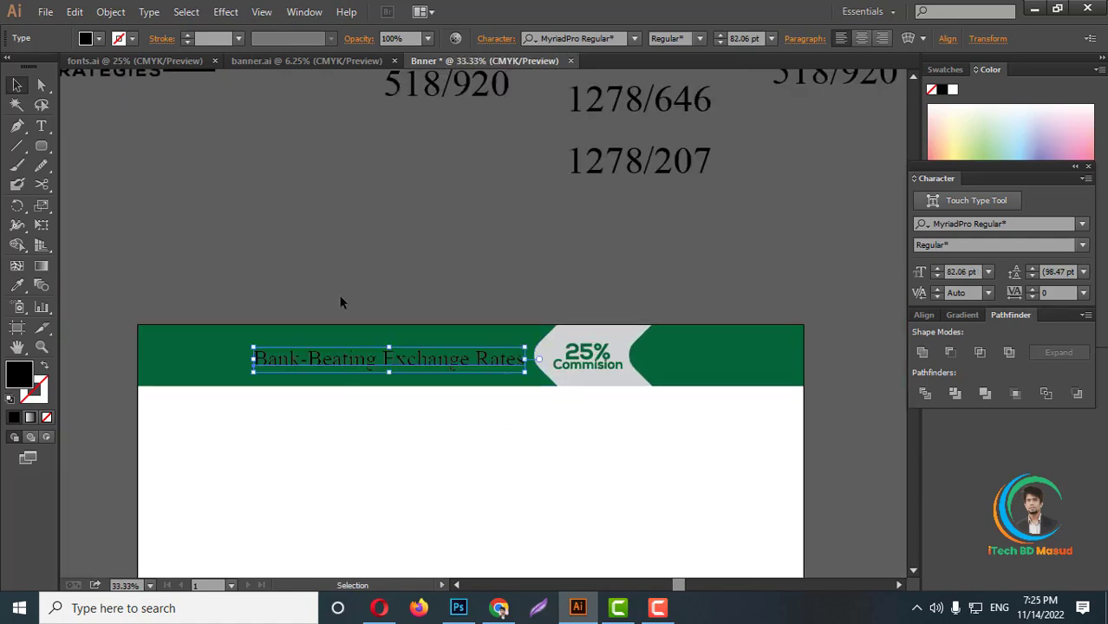
pyautogui.click(572, 38)
pyautogui.write('Pacifico')
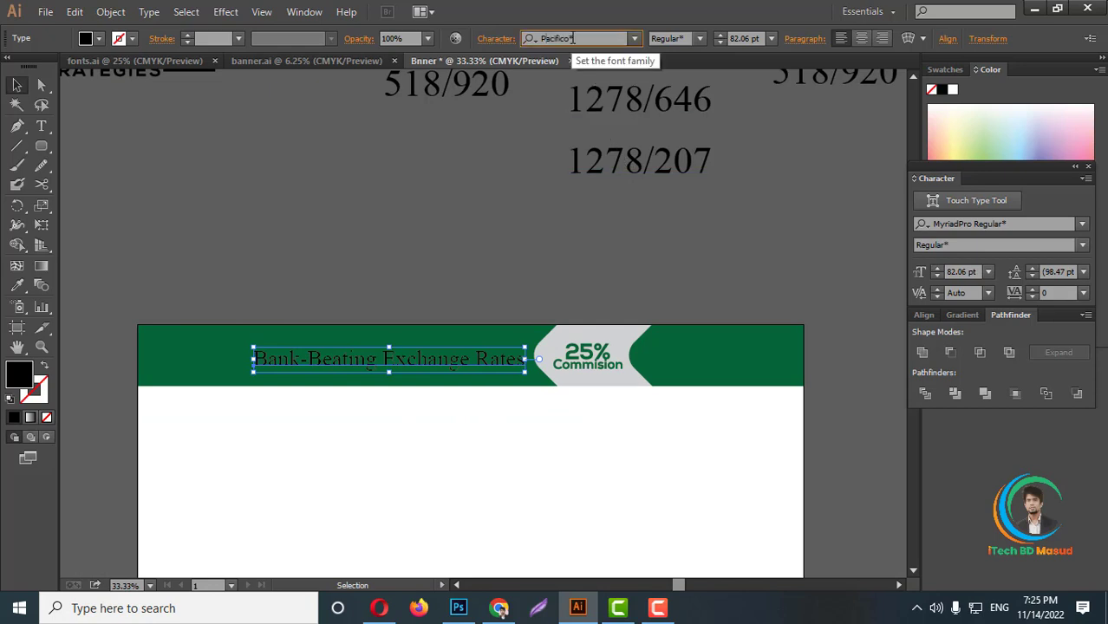
pyautogui.press('Return')
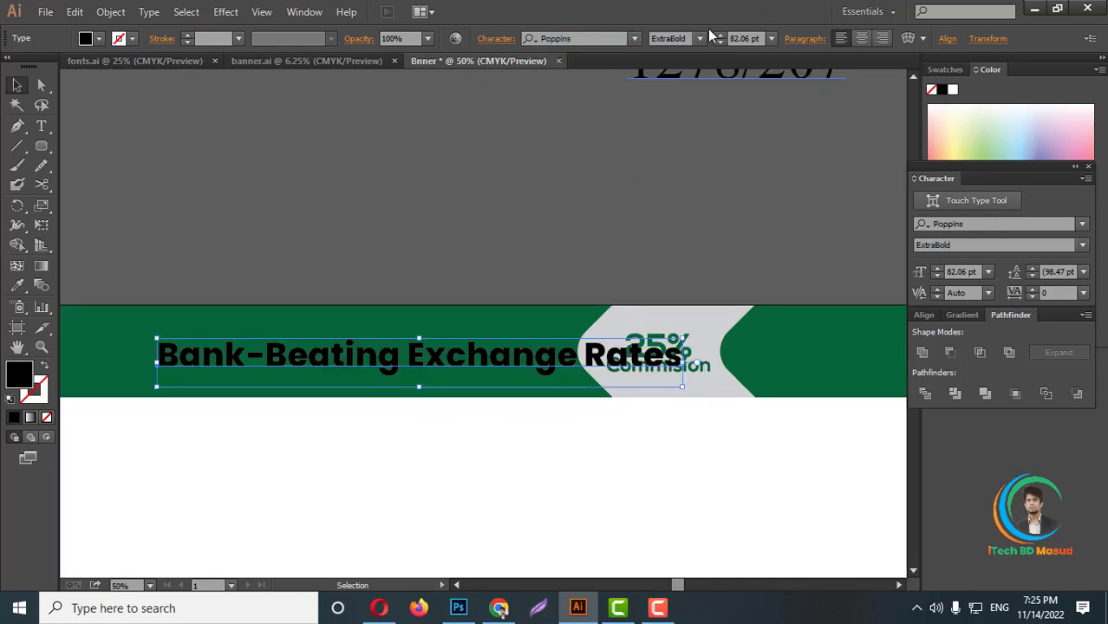
pyautogui.click(699, 39)
pyautogui.click(674, 271)
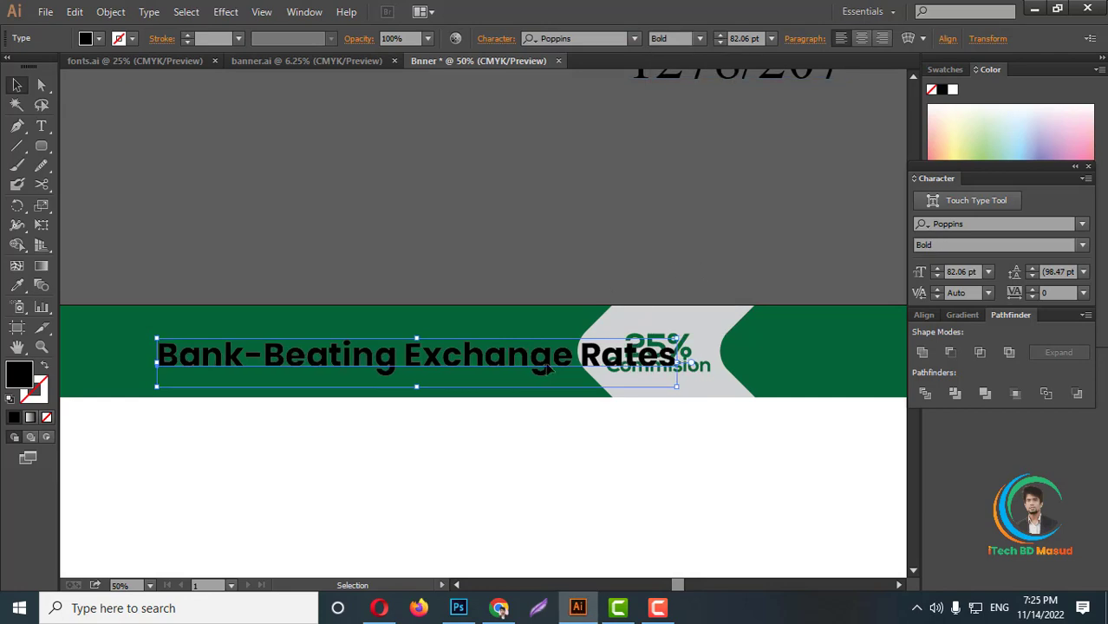
# Position the tagline beside the chevron and set it to Poppins ExtraBold
pyautogui.moveTo(659, 362); pyautogui.dragTo(401, 356)
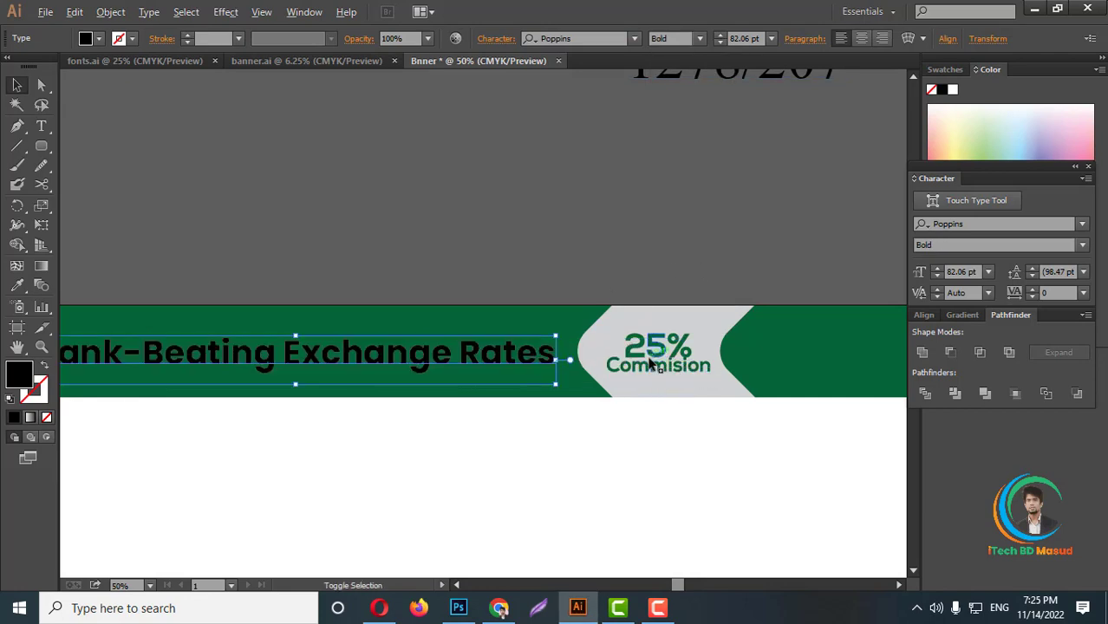
pyautogui.scroll(-3, 520, 374)
pyautogui.scroll(3, 502, 376)
pyautogui.scroll(1, 502, 377)
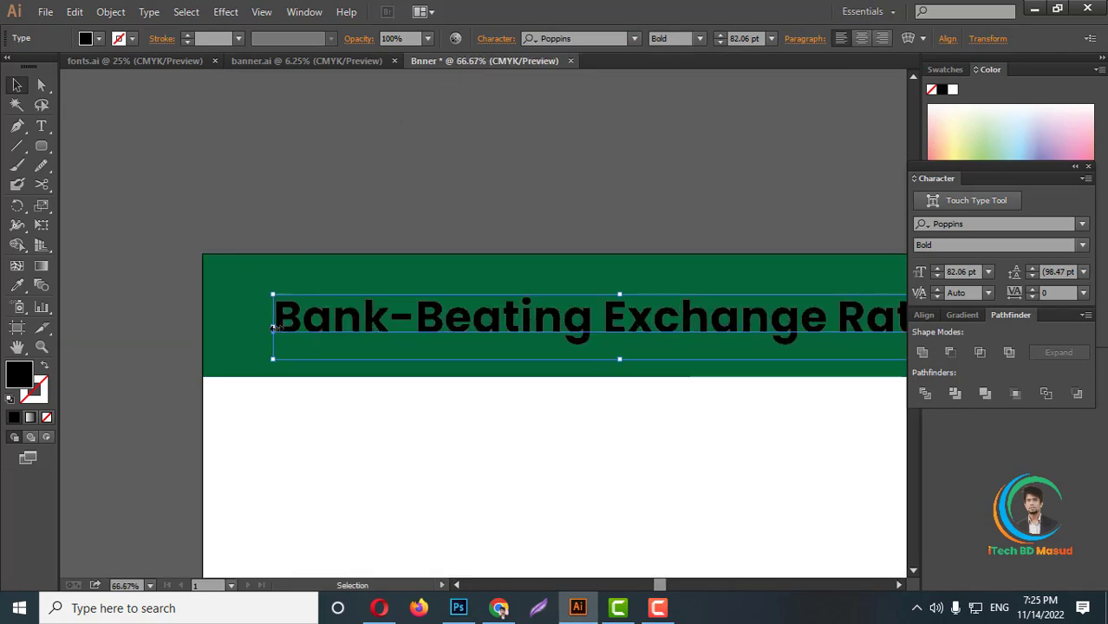
pyautogui.moveTo(274, 328); pyautogui.dragTo(391, 333)
pyautogui.scroll(-1, 418, 337)
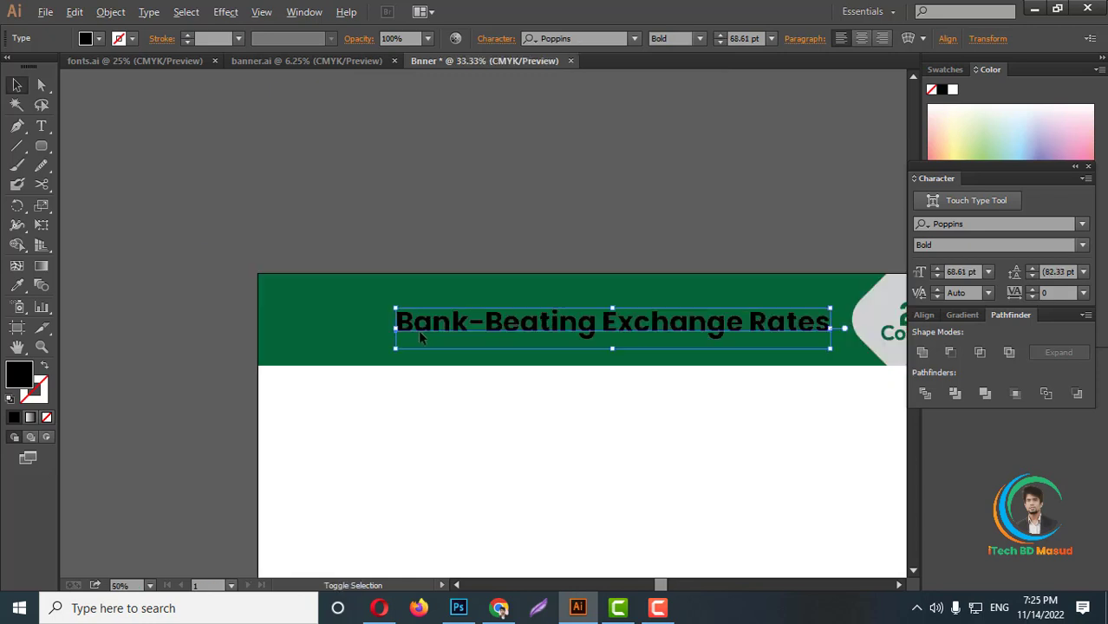
pyautogui.scroll(-1, 418, 337)
pyautogui.scroll(2, 725, 364)
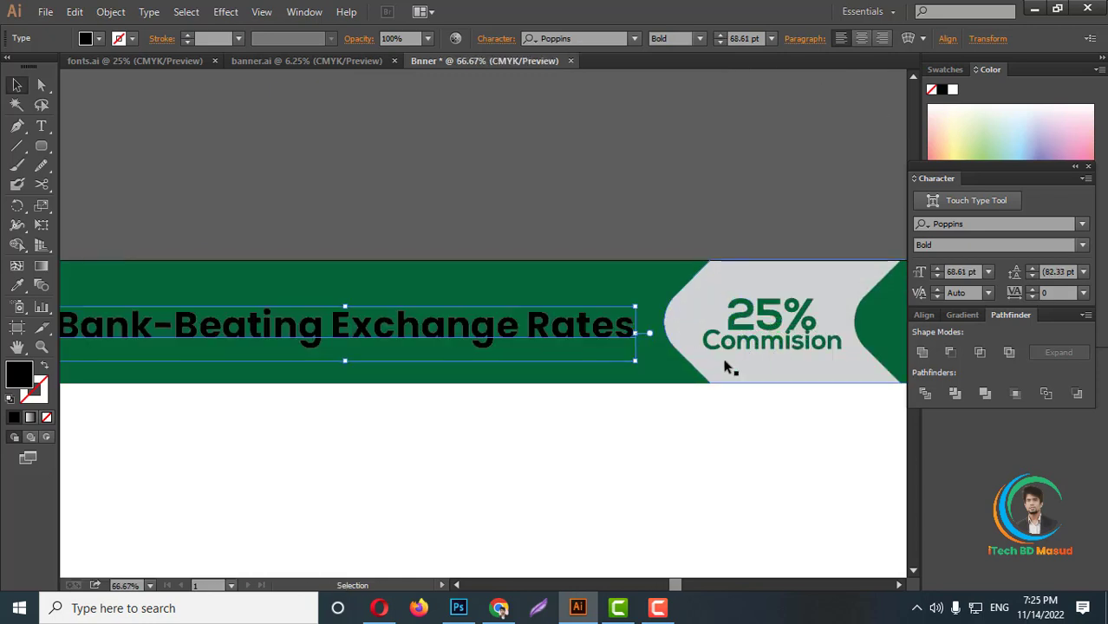
pyautogui.click(701, 40)
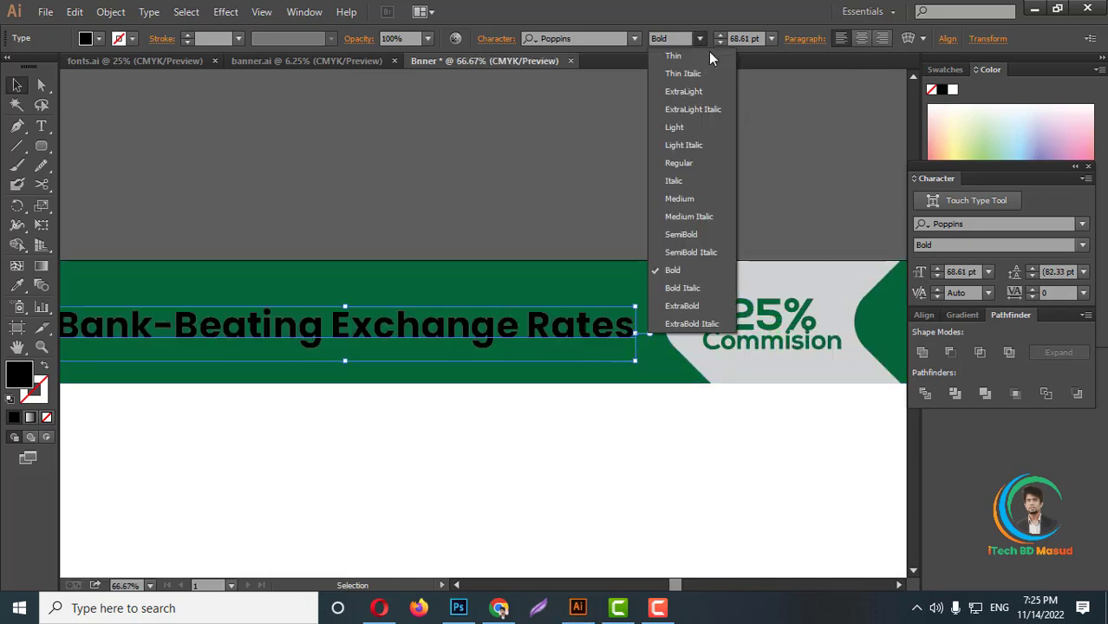
pyautogui.click(681, 306)
pyautogui.scroll(-3, 701, 295)
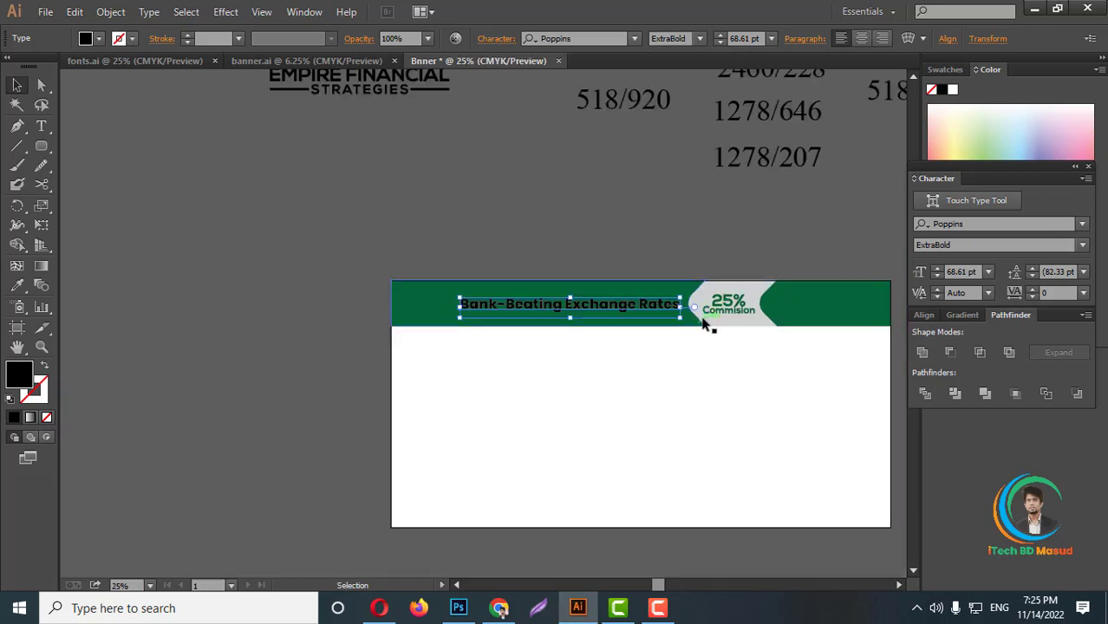
pyautogui.rightClick(604, 313)
# Alt-drag a text copy of the tagline out above the artboard
pyautogui.click(606, 397)
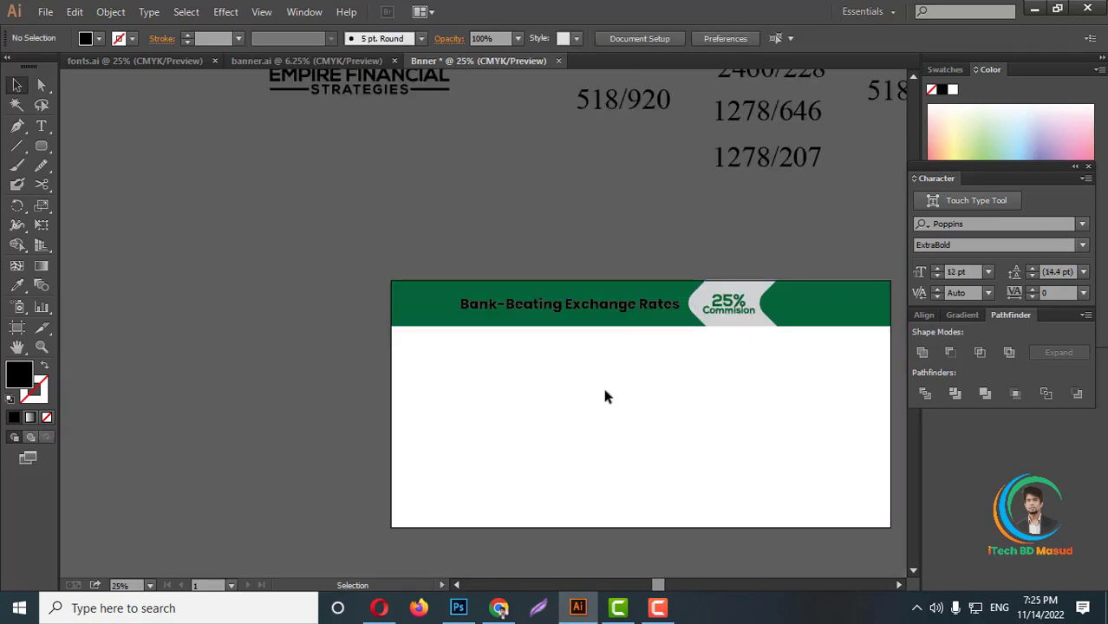
pyautogui.scroll(1, 606, 396)
pyautogui.moveTo(605, 344); pyautogui.dragTo(379, 222)
pyautogui.scroll(-2, 555, 323)
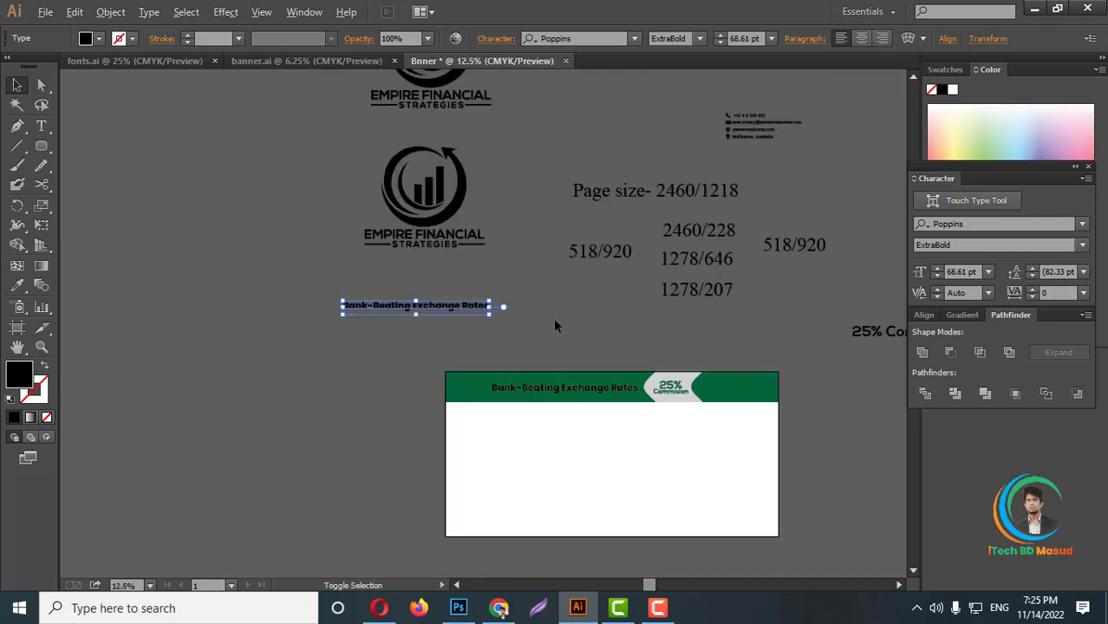
pyautogui.scroll(-1, 573, 334)
pyautogui.scroll(3, 604, 431)
pyautogui.scroll(2, 548, 433)
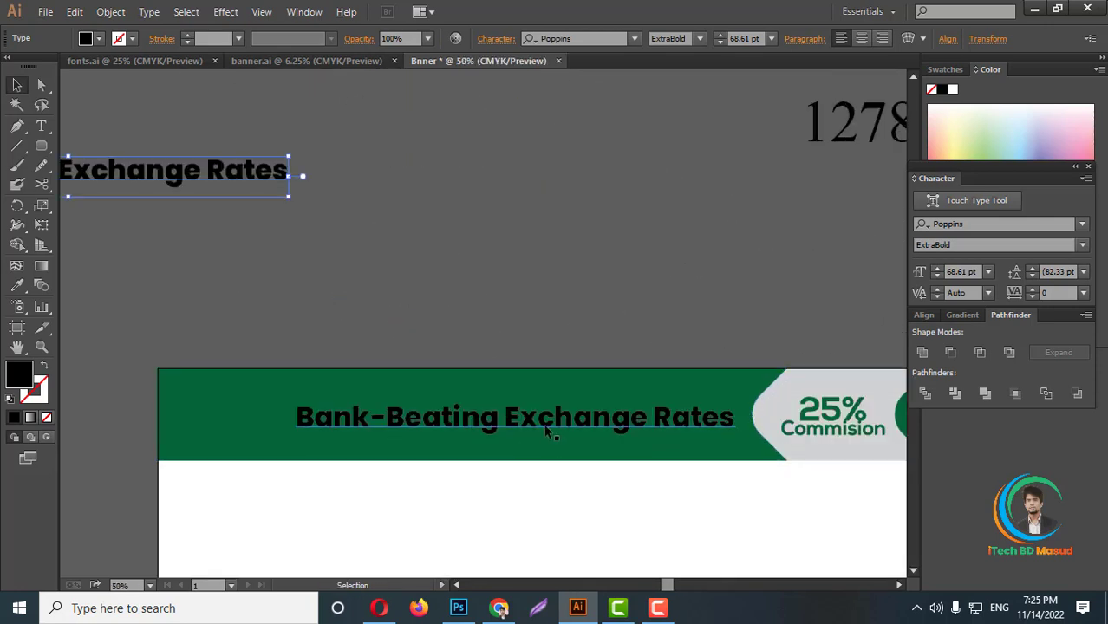
# Convert the banner tagline to outlines and fill it white with the Eyedropper
pyautogui.rightClick(546, 427)
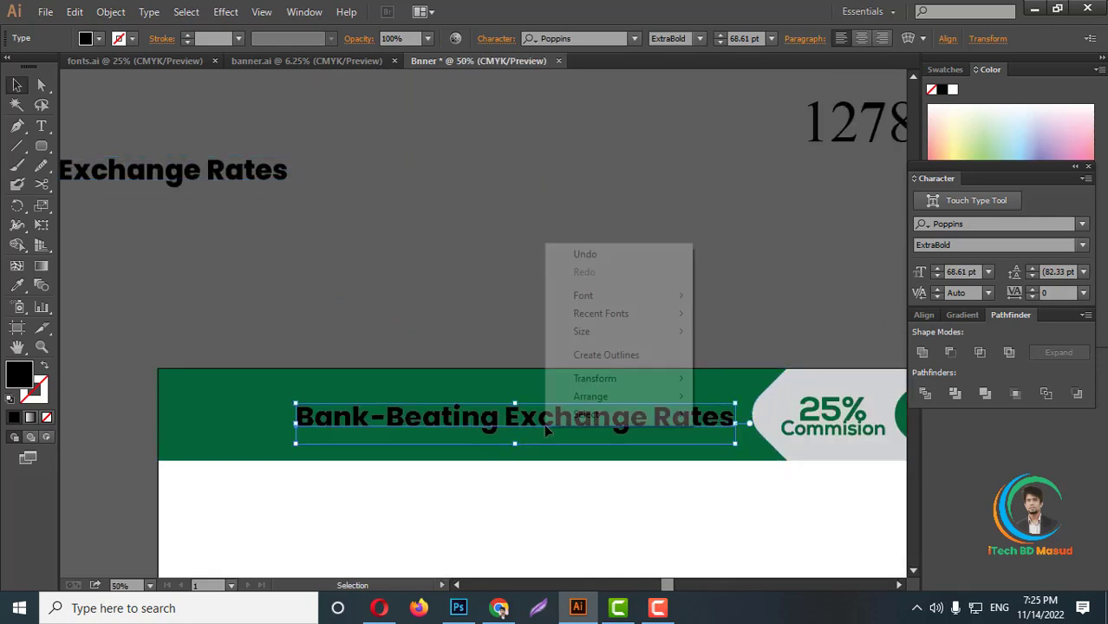
pyautogui.click(606, 354)
pyautogui.scroll(-1, 657, 414)
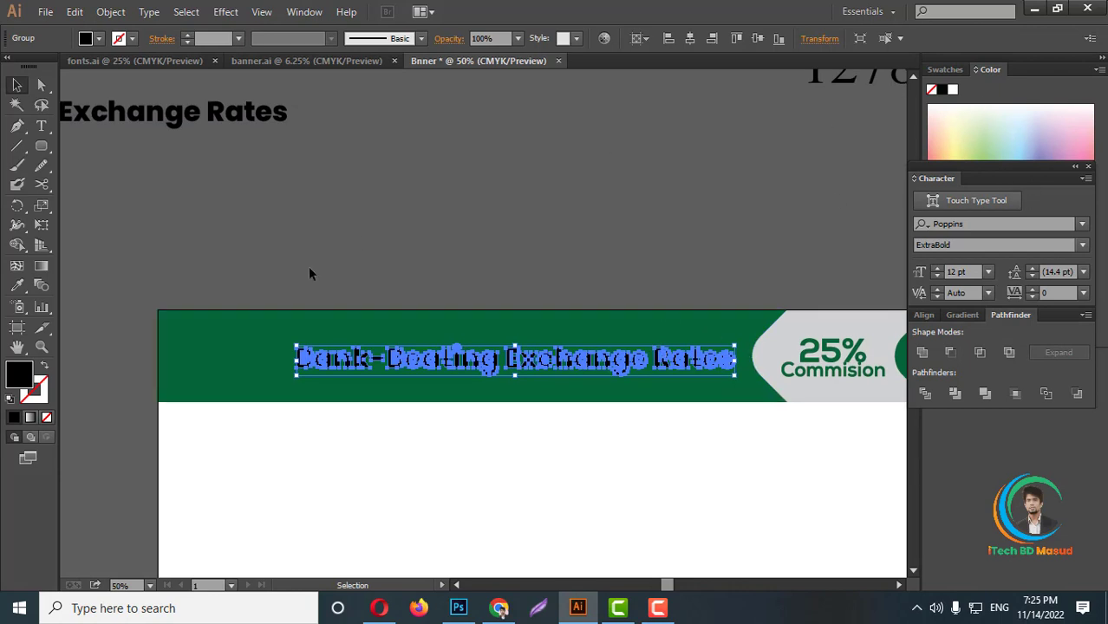
pyautogui.click(17, 286)
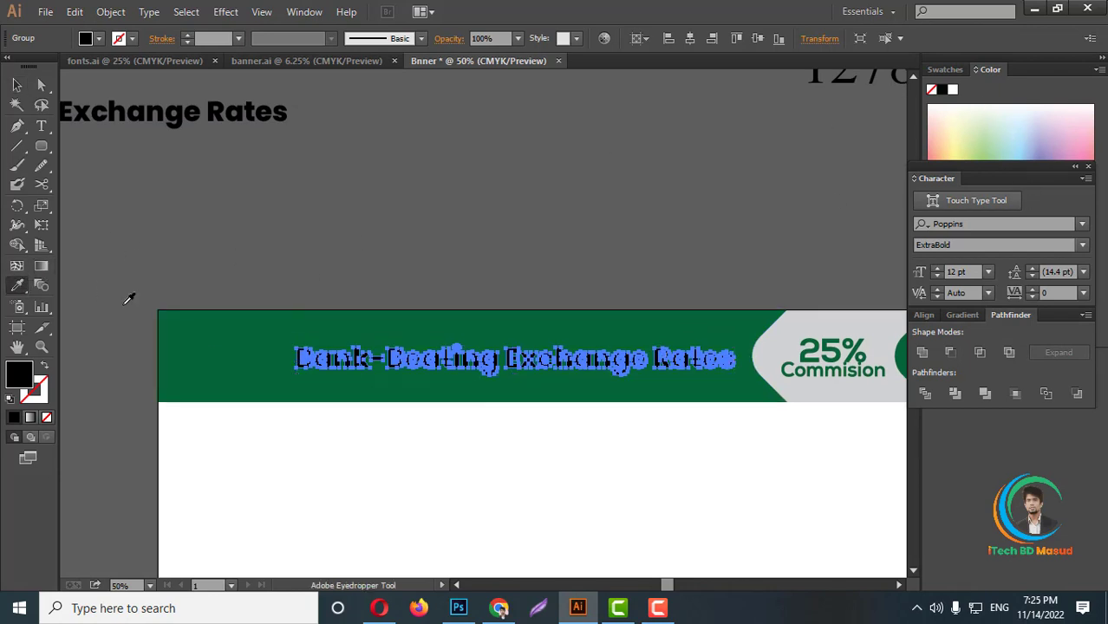
pyautogui.click(496, 468)
pyautogui.click(17, 85)
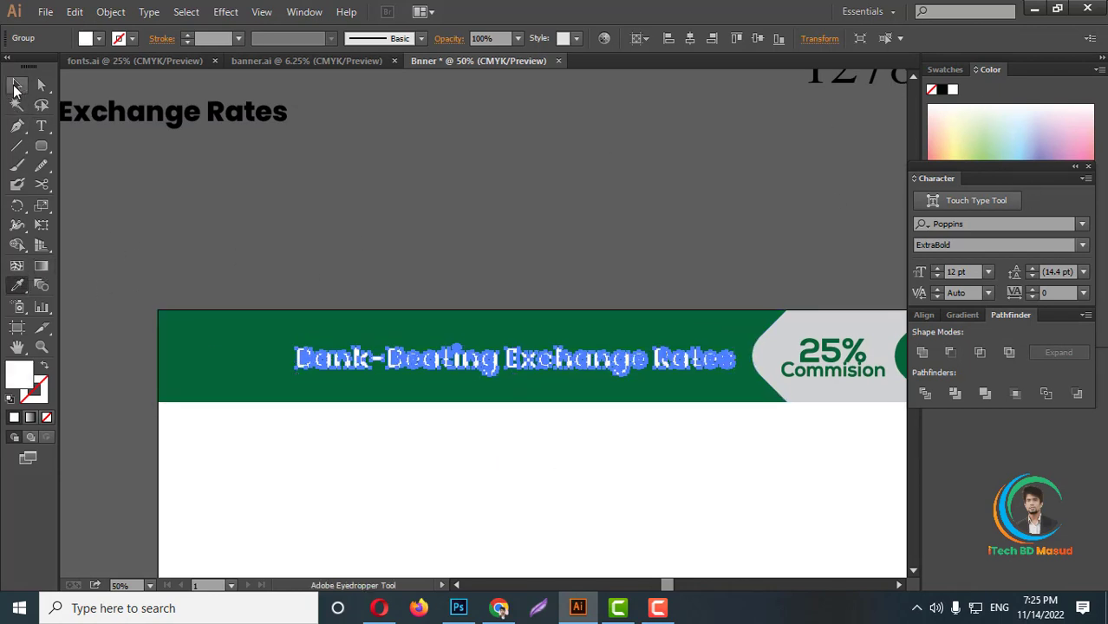
pyautogui.click(668, 275)
pyautogui.scroll(-2, 666, 268)
pyautogui.scroll(1, 773, 323)
pyautogui.scroll(1, 823, 337)
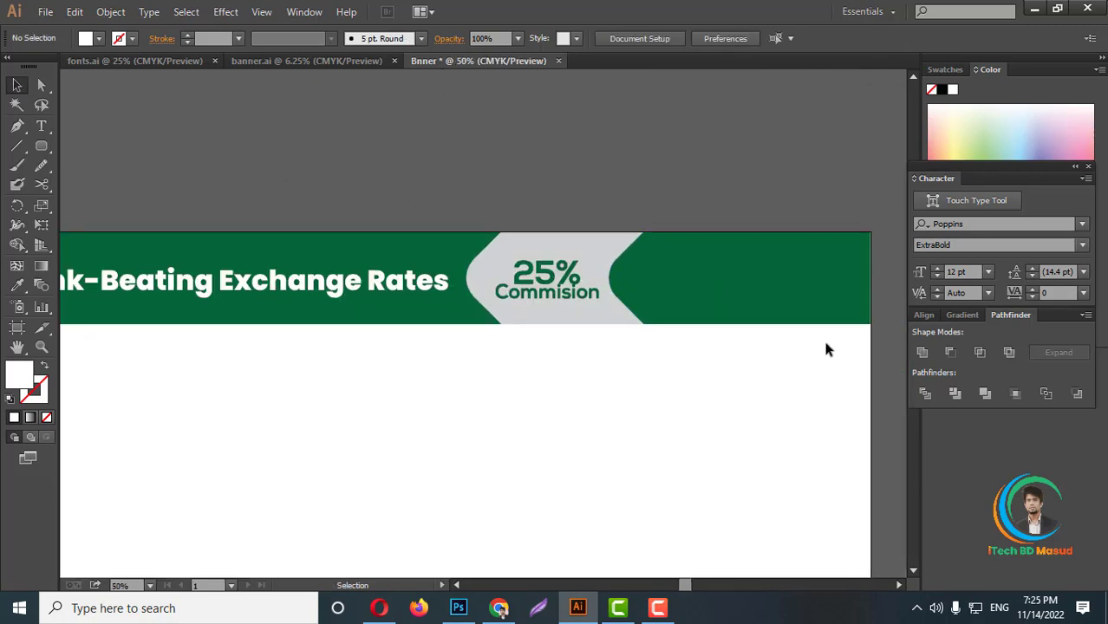
pyautogui.scroll(1, 828, 316)
pyautogui.scroll(1, 737, 328)
pyautogui.scroll(-2, 646, 339)
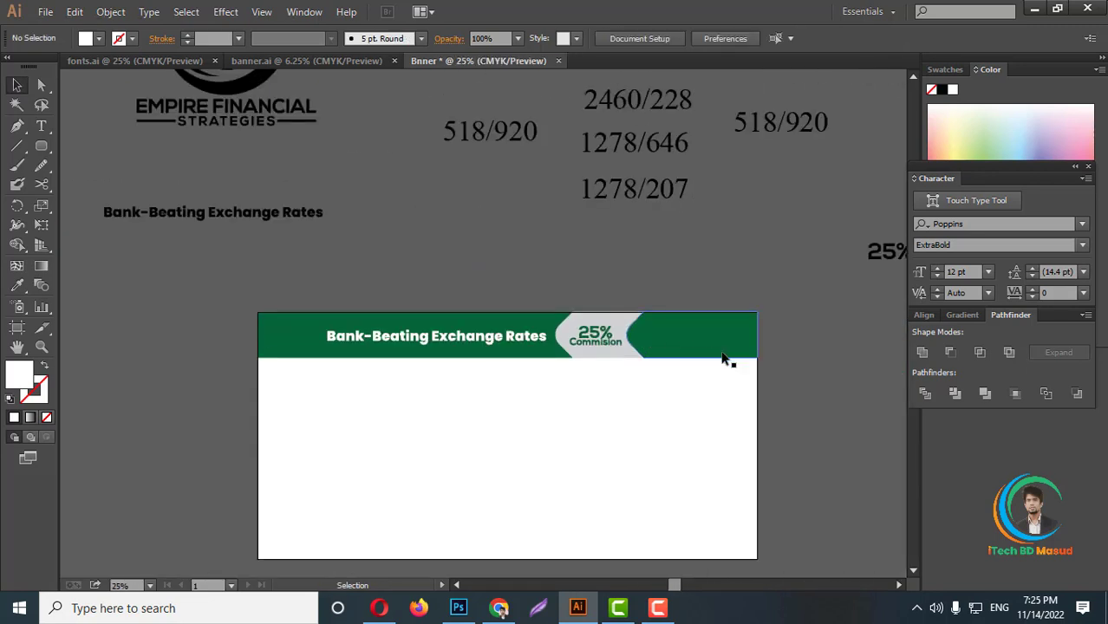
pyautogui.scroll(-2, 663, 366)
pyautogui.scroll(3, 709, 359)
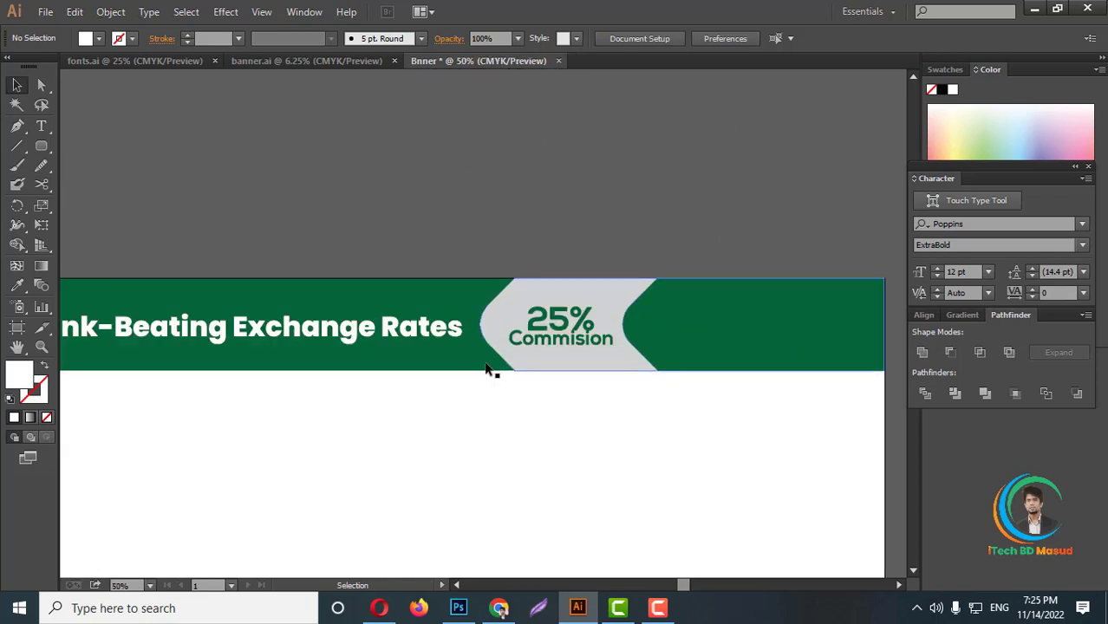
pyautogui.scroll(-1, 685, 347)
pyautogui.scroll(1, 312, 347)
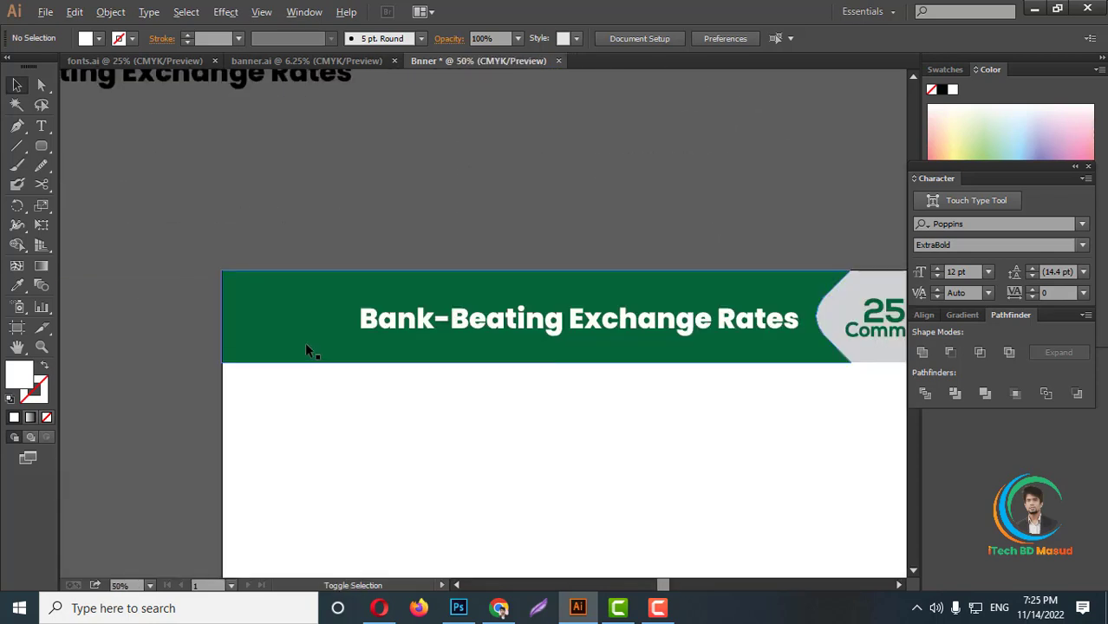
pyautogui.scroll(1, 322, 346)
pyautogui.scroll(2, 433, 338)
pyautogui.scroll(-3, 555, 330)
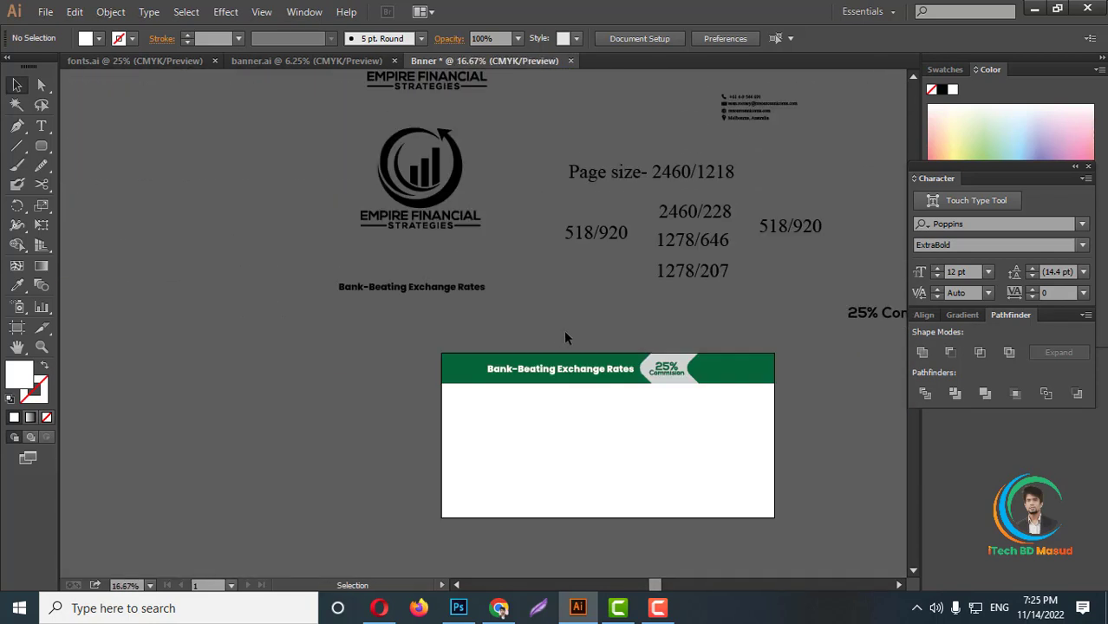
pyautogui.scroll(1, 564, 329)
pyautogui.scroll(1, 536, 299)
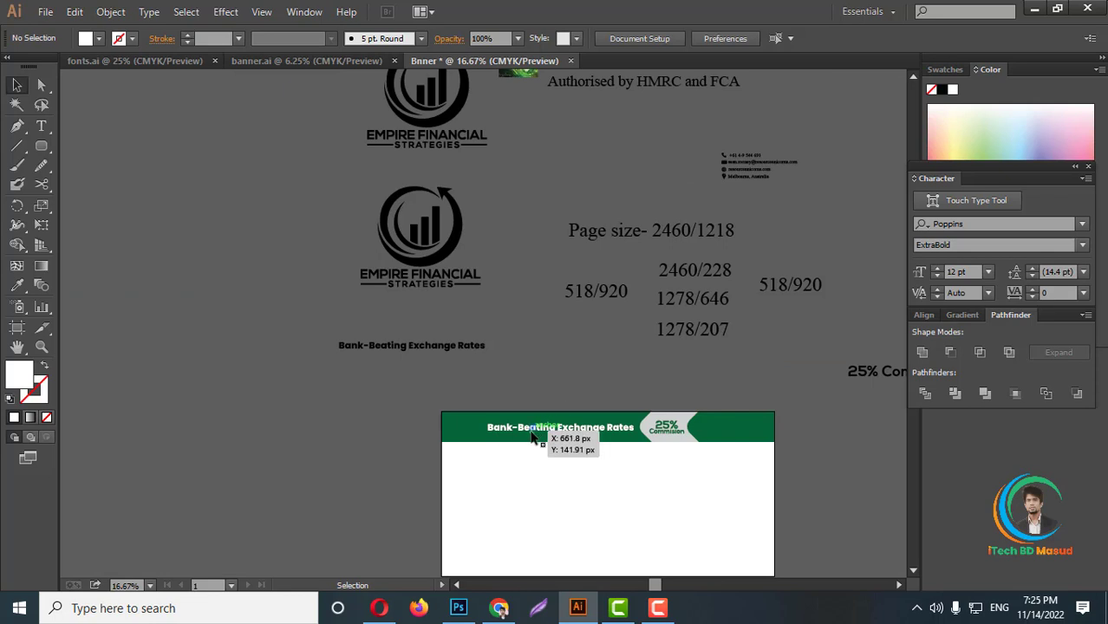
# Ungroup the logo copy and delete the 'Empire Financial Strategies' wordmark
pyautogui.rightClick(440, 253)
pyautogui.click(486, 346)
pyautogui.click(482, 305)
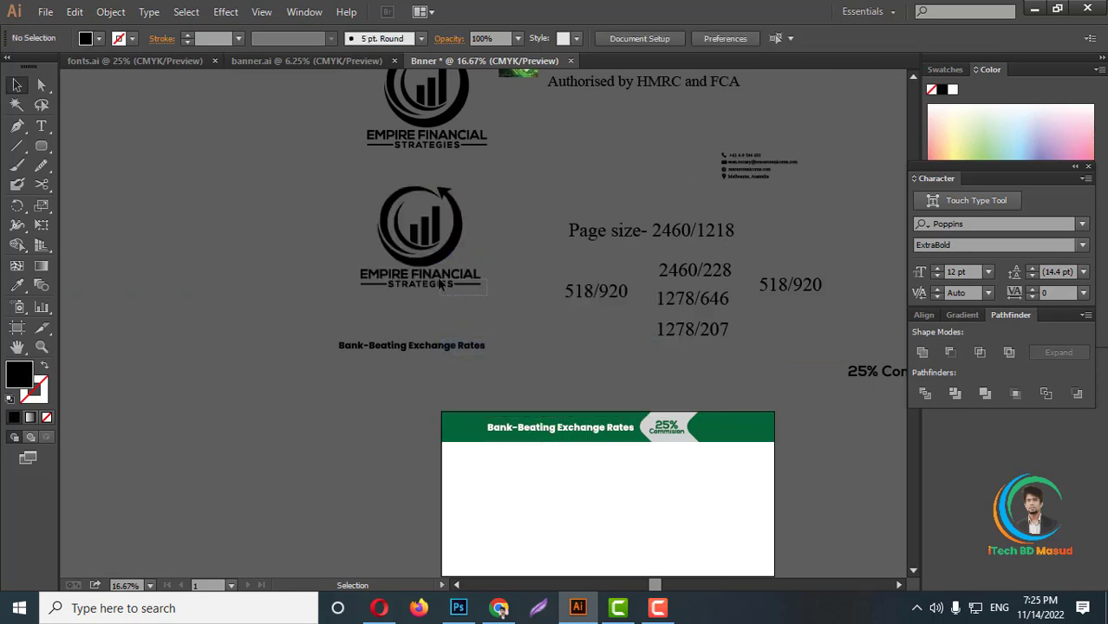
pyautogui.click(439, 283)
pyautogui.press('Delete')
# Shrink the chart icon and move it onto the green bar
pyautogui.moveTo(448, 258); pyautogui.dragTo(423, 477)
pyautogui.scroll(4, 448, 473)
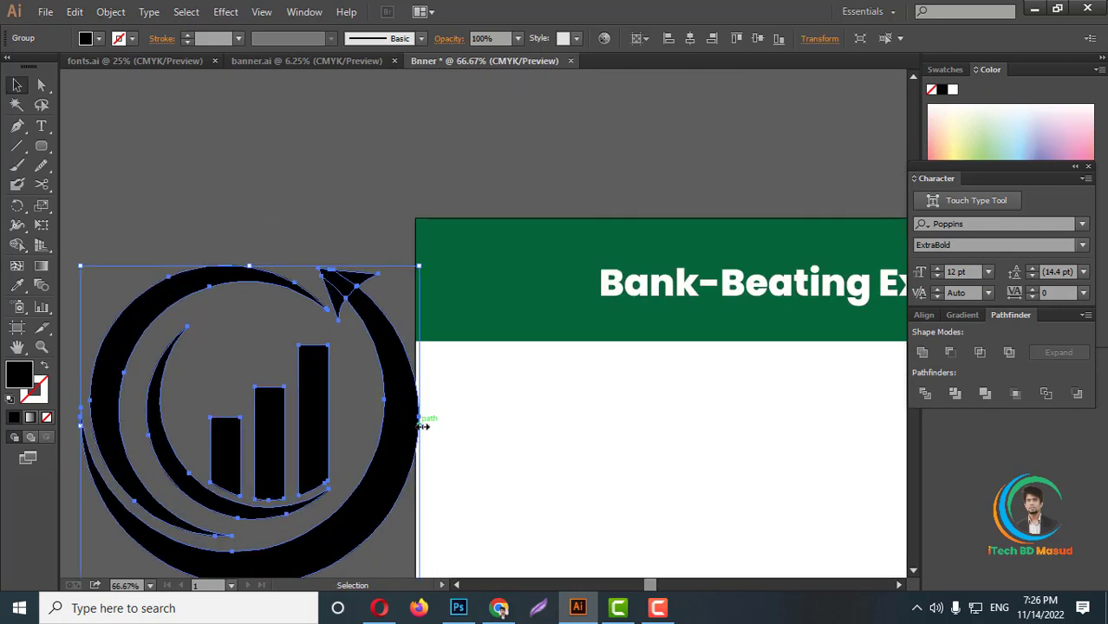
pyautogui.moveTo(422, 427); pyautogui.dragTo(300, 424)
pyautogui.moveTo(254, 459)
pyautogui.mouseDown()
pyautogui.moveTo(538, 321)
pyautogui.moveTo(524, 308)
pyautogui.mouseUp()
# Make the logo icon white by eyedropper sampling and bring it to front
pyautogui.rightClick(550, 286)
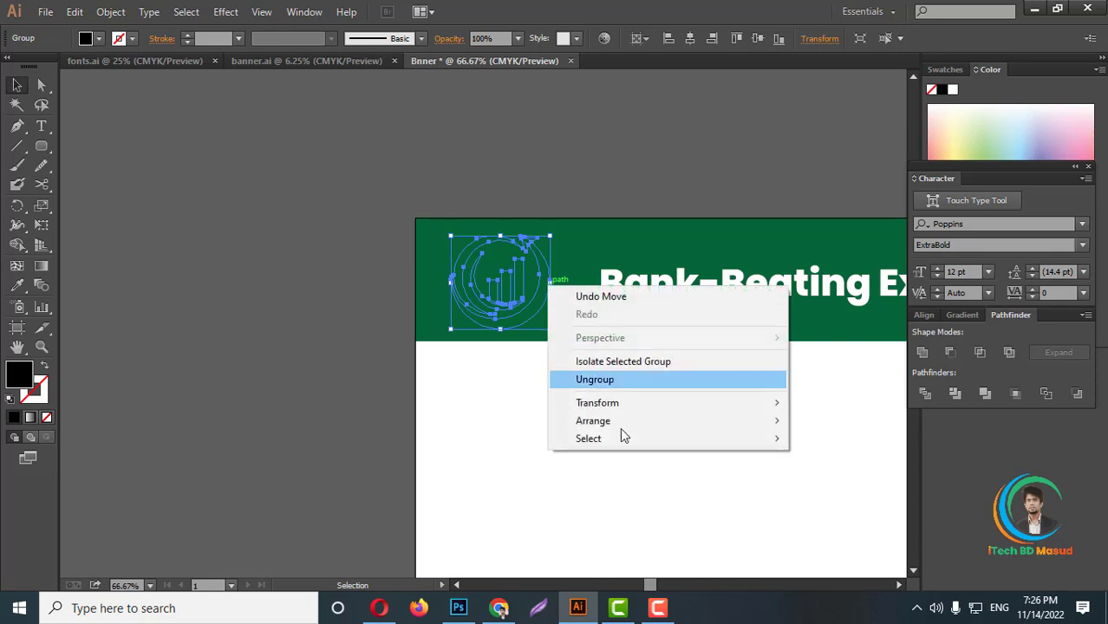
pyautogui.click(16, 286)
pyautogui.click(510, 399)
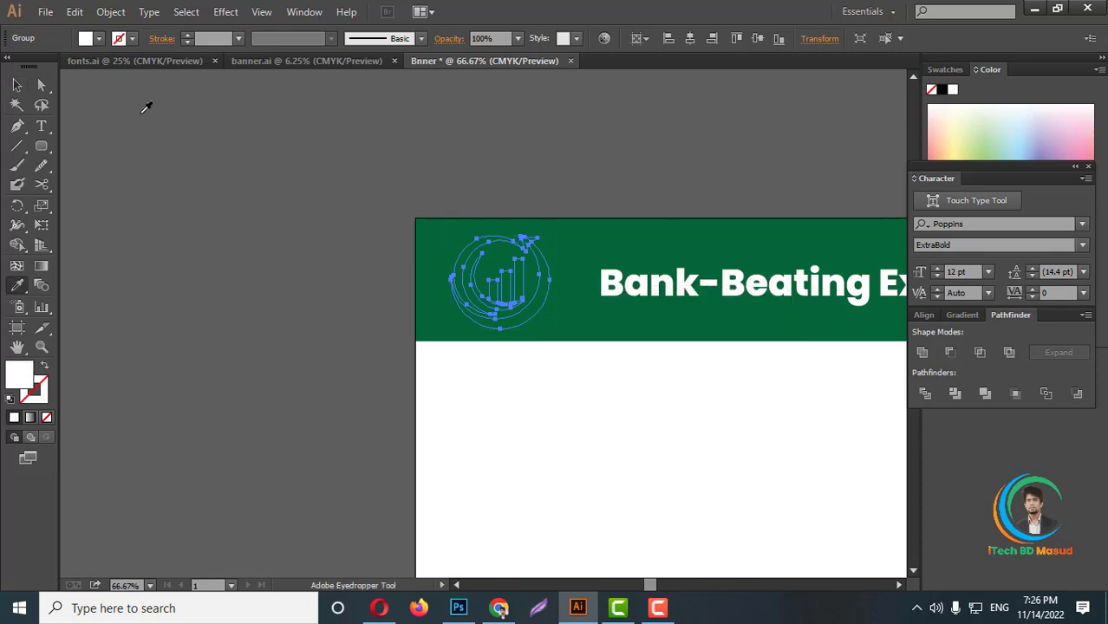
pyautogui.click(17, 85)
pyautogui.rightClick(468, 299)
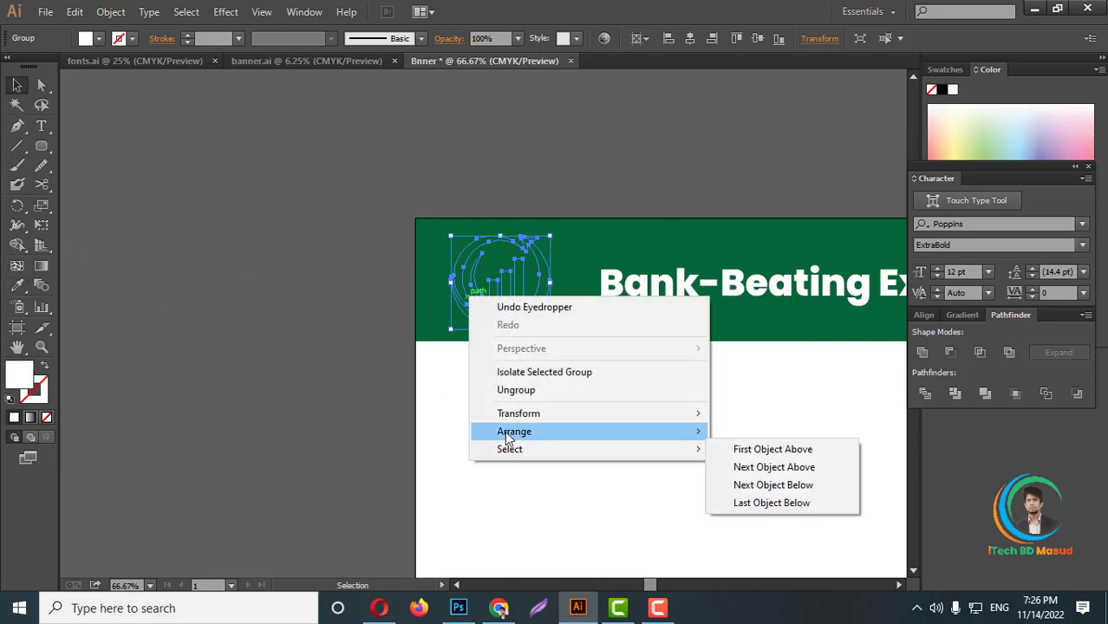
pyautogui.click(759, 431)
pyautogui.click(570, 466)
# Nudge the white icon into place at the left end of the bar
pyautogui.scroll(-2, 571, 466)
pyautogui.scroll(-1, 737, 413)
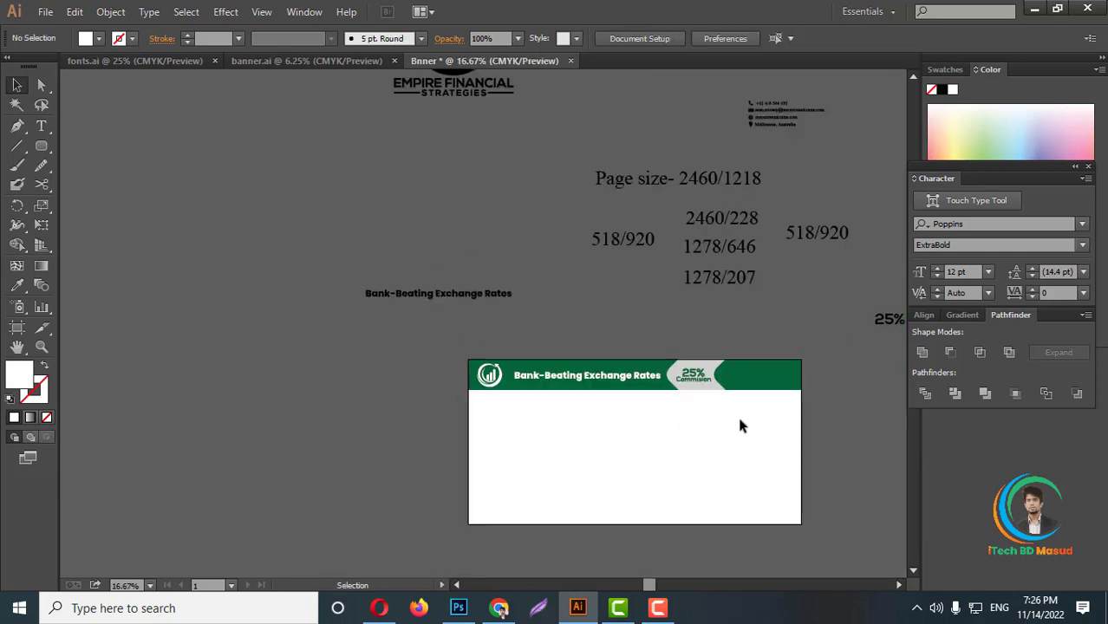
pyautogui.scroll(2, 728, 391)
pyautogui.scroll(1, 728, 391)
pyautogui.scroll(1, 758, 423)
pyautogui.scroll(-2, 754, 416)
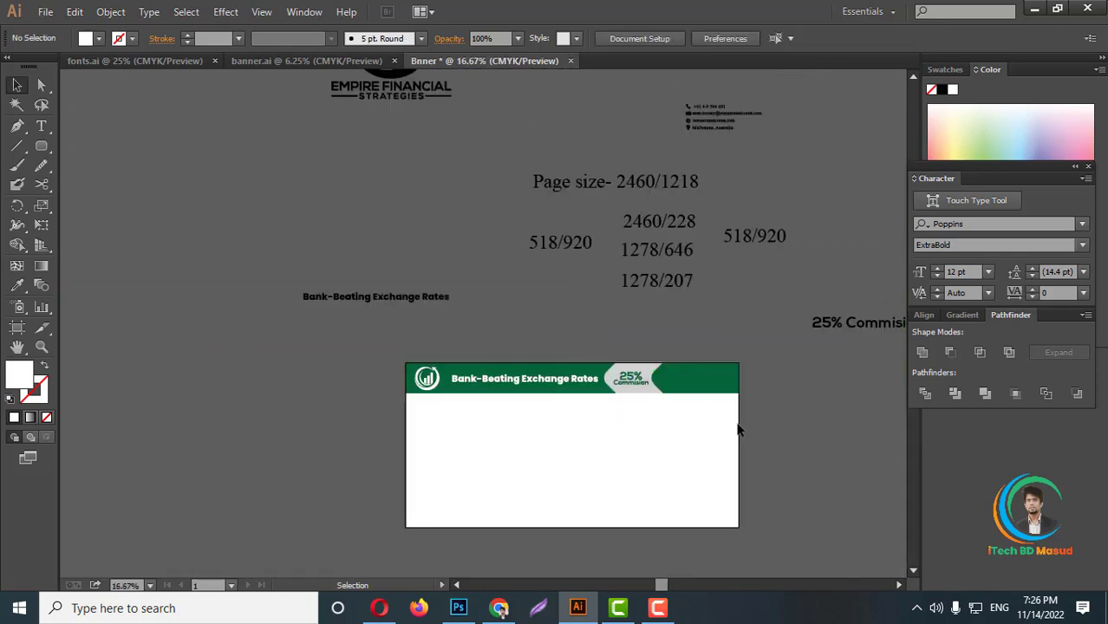
pyautogui.scroll(2, 574, 396)
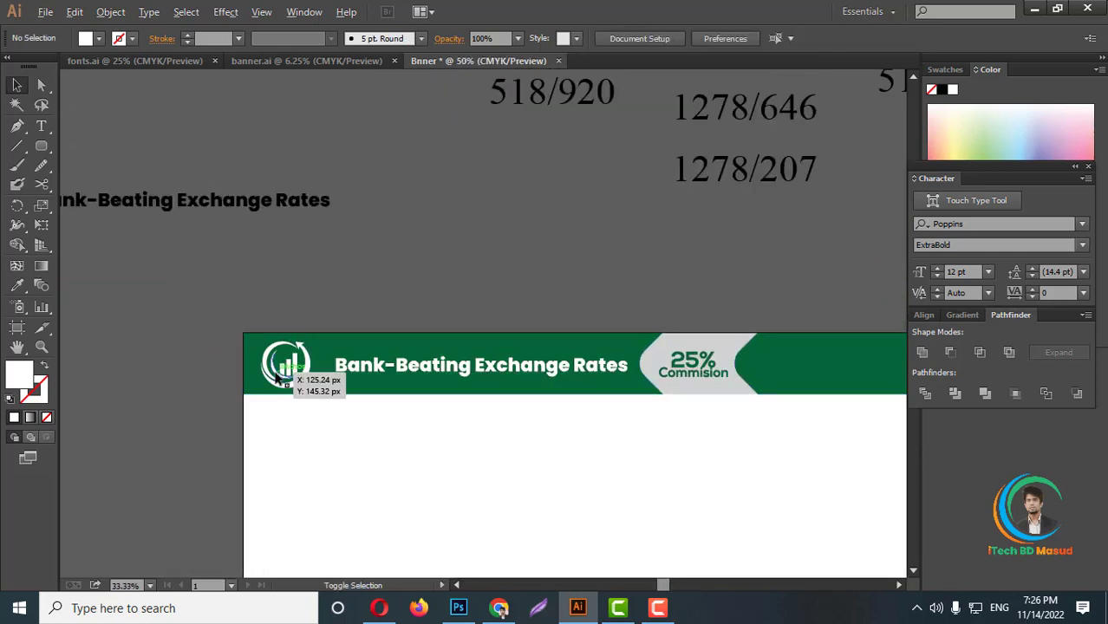
pyautogui.scroll(4, 279, 373)
pyautogui.click(352, 418)
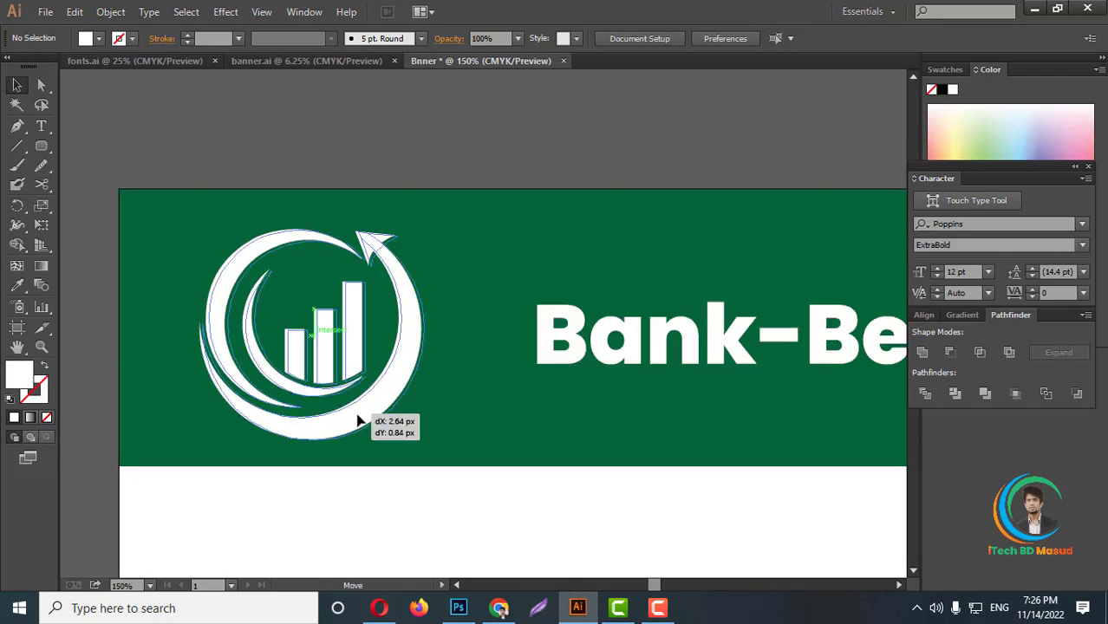
pyautogui.scroll(-4, 340, 425)
pyautogui.scroll(-2, 494, 422)
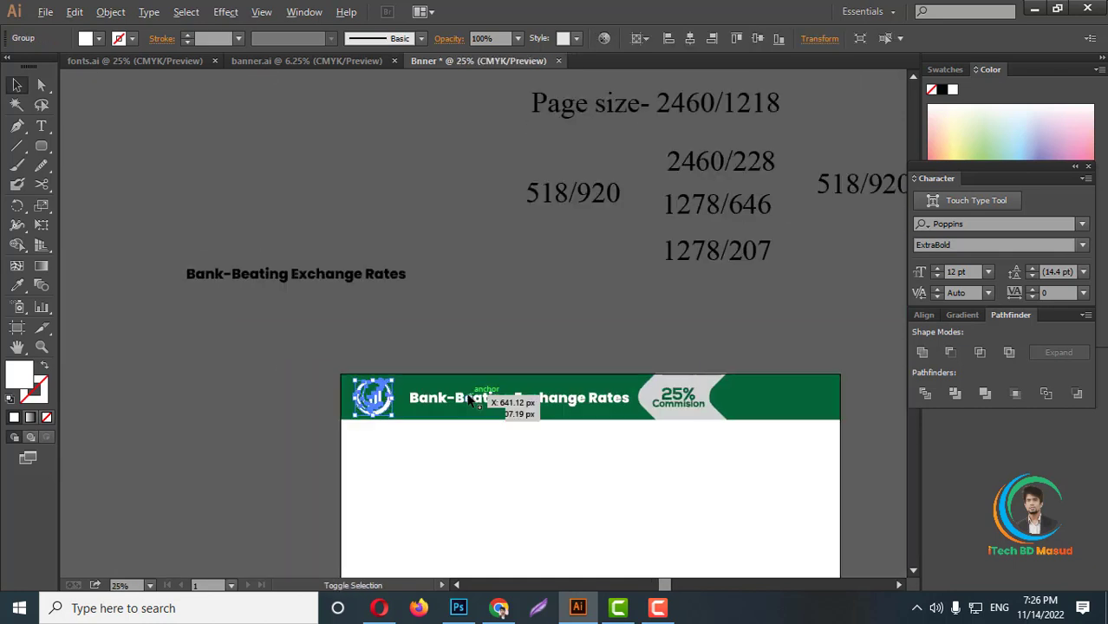
pyautogui.scroll(3, 746, 399)
pyautogui.scroll(-2, 505, 425)
# Alt-drag a copy of the contact details block into the banner
pyautogui.scroll(-1, 506, 426)
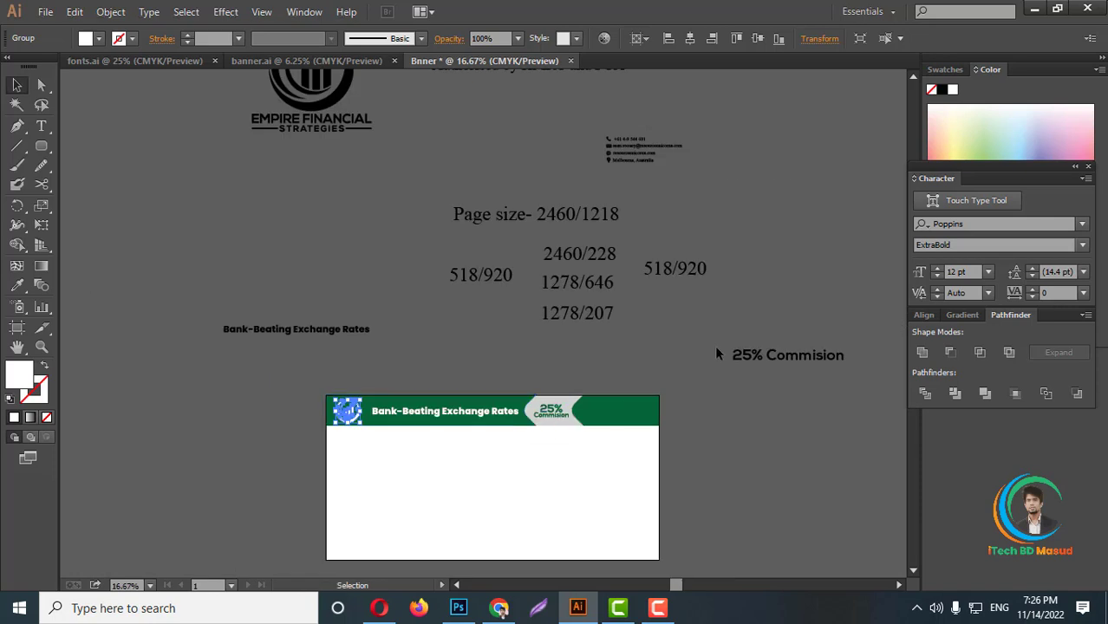
pyautogui.moveTo(634, 206); pyautogui.dragTo(691, 450)
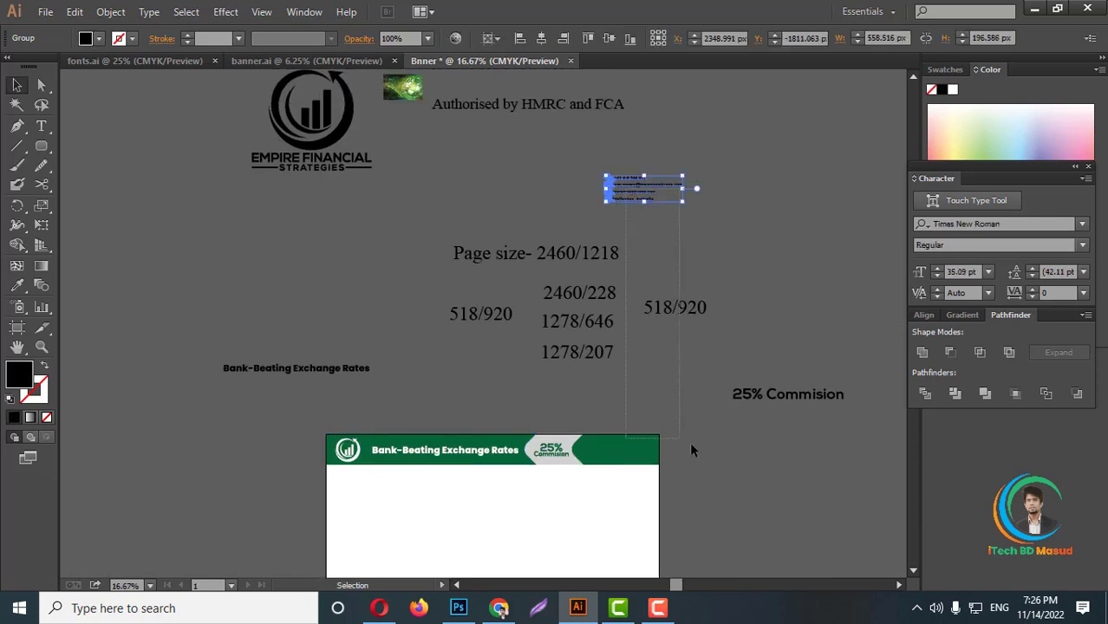
pyautogui.click(639, 217)
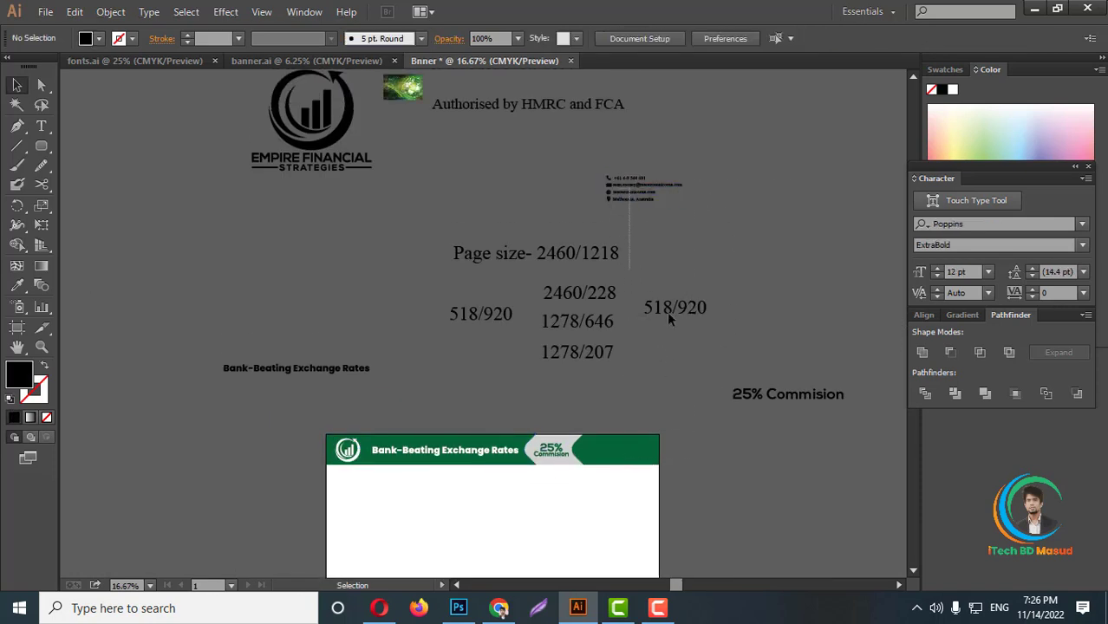
pyautogui.moveTo(678, 237); pyautogui.dragTo(677, 237)
pyautogui.moveTo(646, 189); pyautogui.dragTo(652, 510)
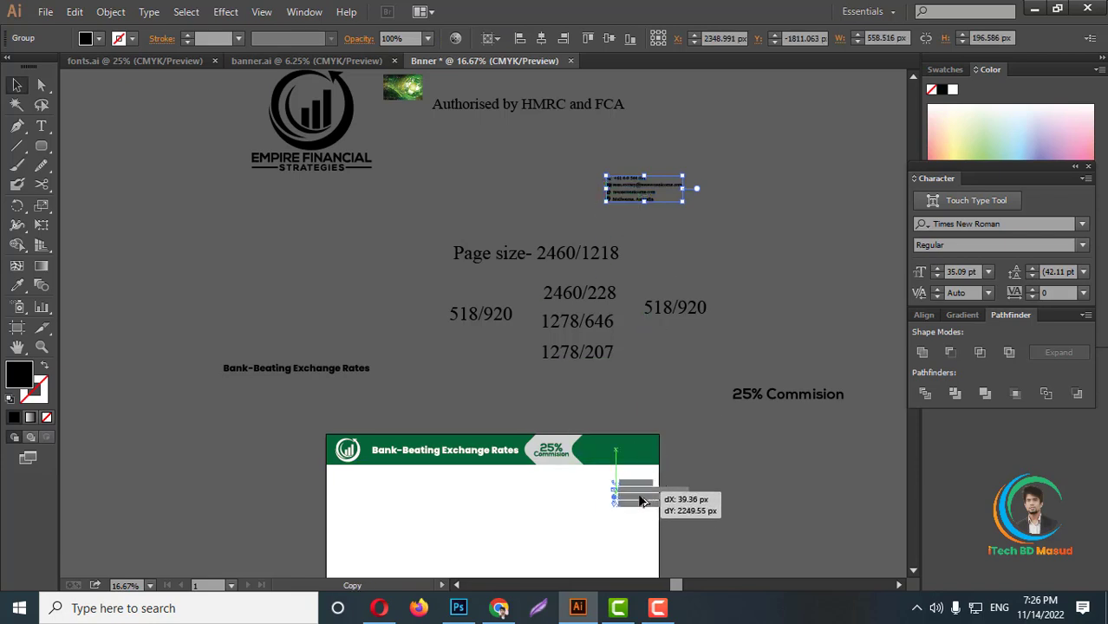
pyautogui.scroll(3, 652, 510)
pyautogui.scroll(1, 686, 490)
# Scale the contact copy down, move it into the green bar and bring it forward
pyautogui.moveTo(733, 487); pyautogui.dragTo(587, 491)
pyautogui.moveTo(501, 507); pyautogui.dragTo(475, 298)
pyautogui.moveTo(561, 284); pyautogui.dragTo(664, 298)
pyautogui.rightClick(713, 293)
pyautogui.moveTo(760, 426)
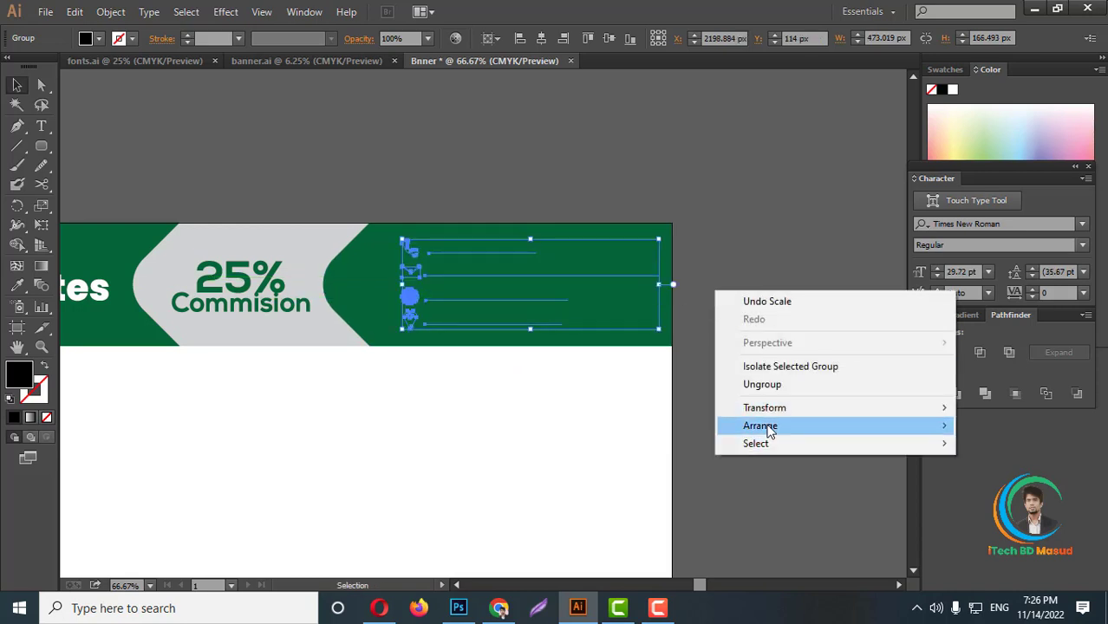
pyautogui.click(662, 426)
# Nudge the contact block slightly left and ungroup it into separate pieces
pyautogui.hotkey('ctrl', '+')
pyautogui.hotkey('ctrl', '+')
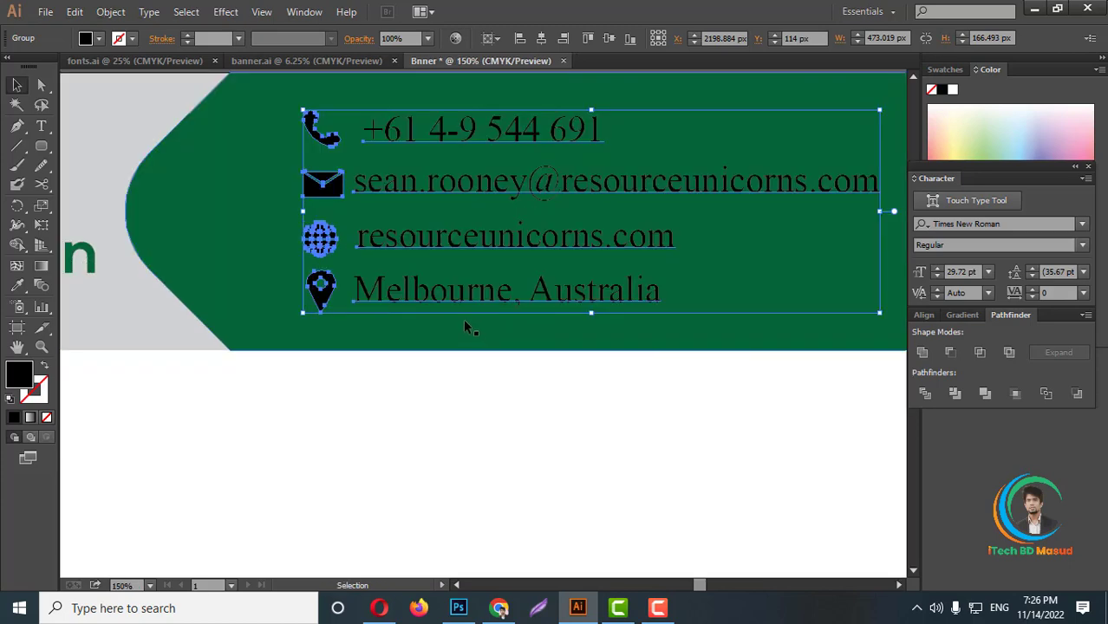
pyautogui.moveTo(458, 299); pyautogui.dragTo(441, 302)
pyautogui.rightClick(464, 282)
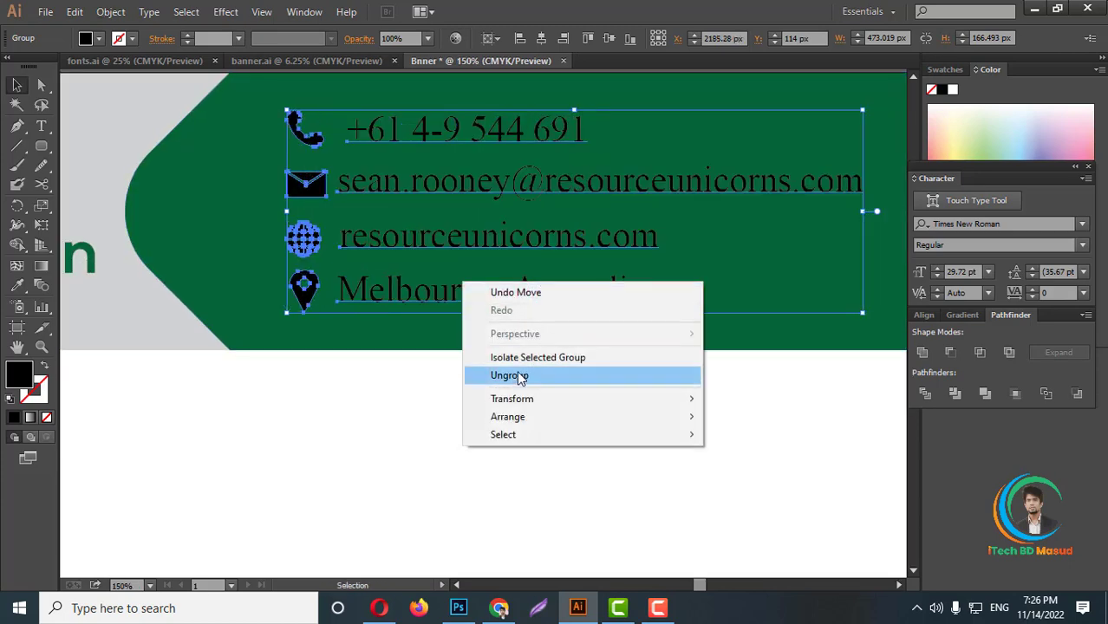
pyautogui.click(511, 376)
pyautogui.scroll(3, 497, 447)
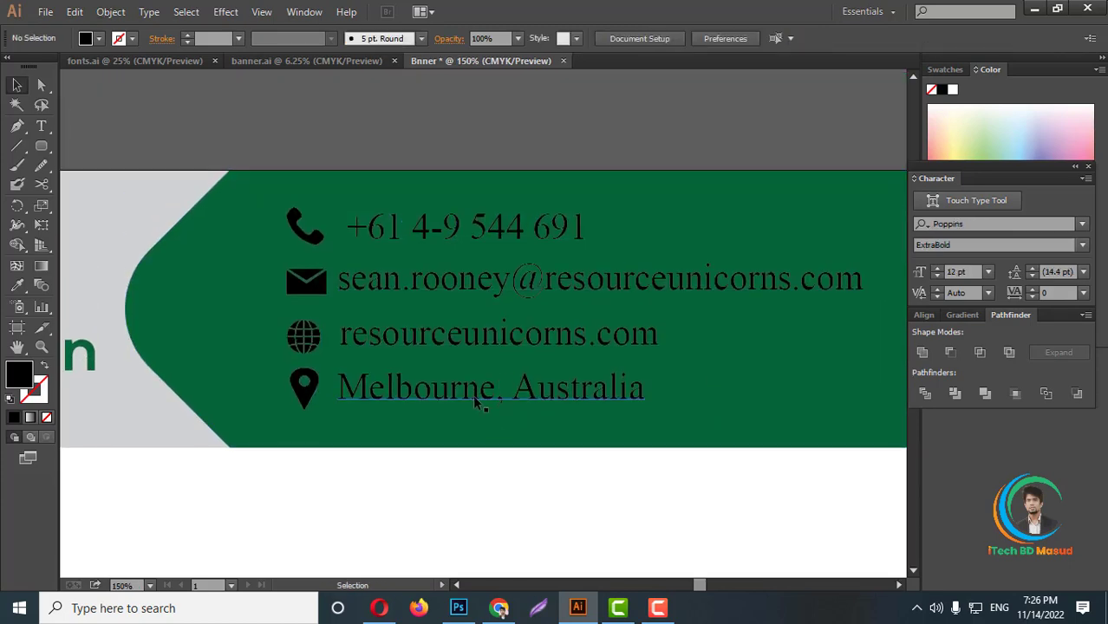
# Select the four contact text lines and change their font family to Poppins
pyautogui.click(478, 392)
pyautogui.keyDown('shift'); pyautogui.click(475, 343); pyautogui.keyUp('shift')
pyautogui.keyDown('shift'); pyautogui.click(475, 286); pyautogui.keyUp('shift')
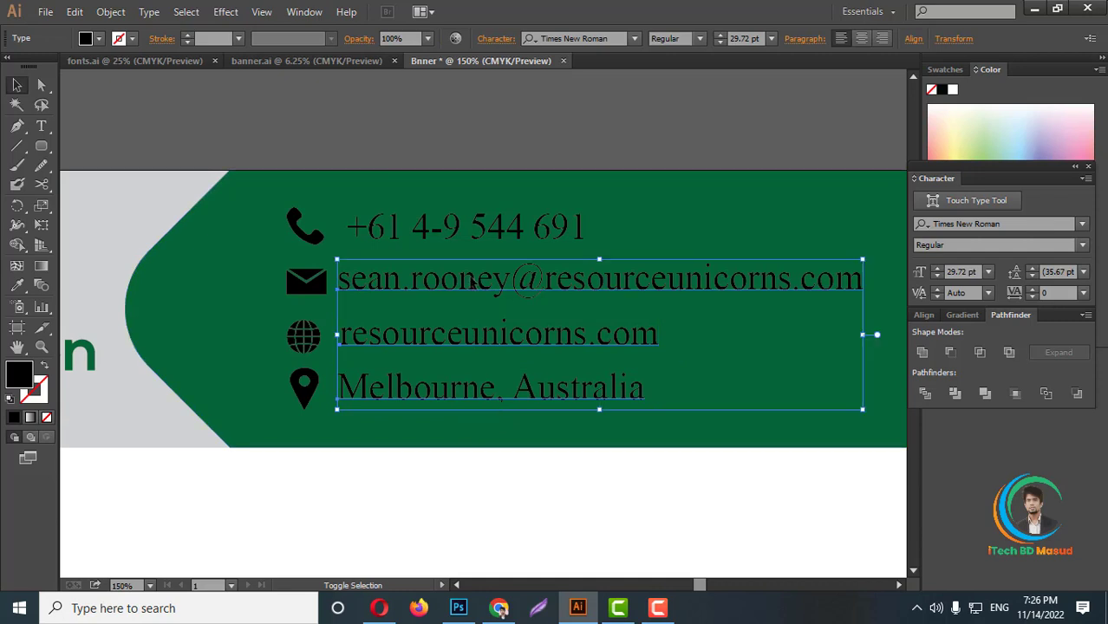
pyautogui.keyDown('shift'); pyautogui.click(478, 234); pyautogui.keyUp('shift')
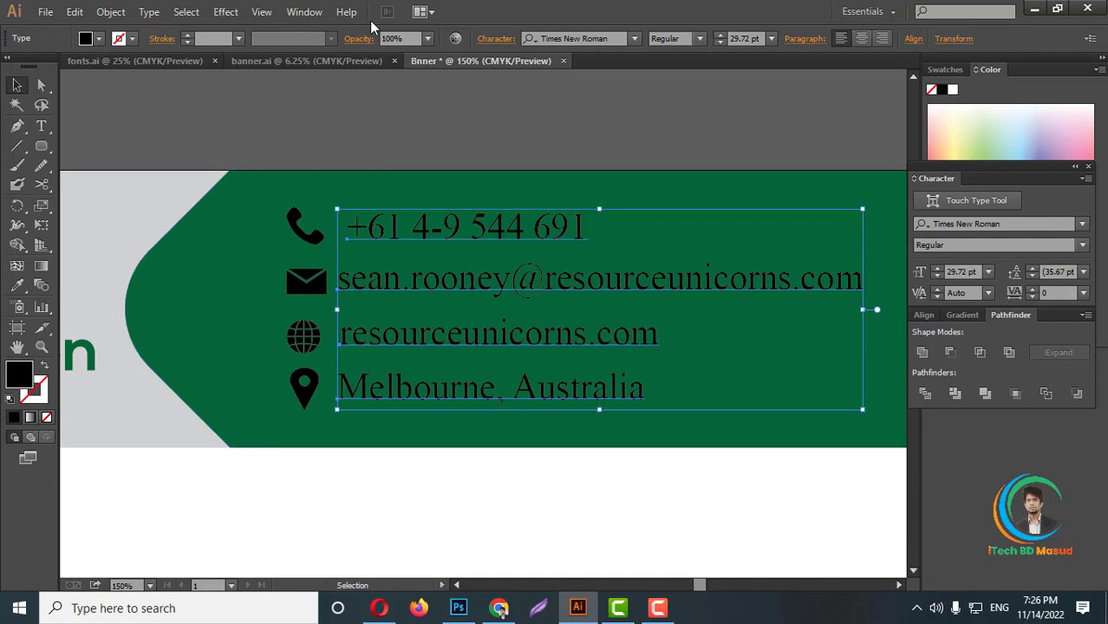
pyautogui.click(574, 38)
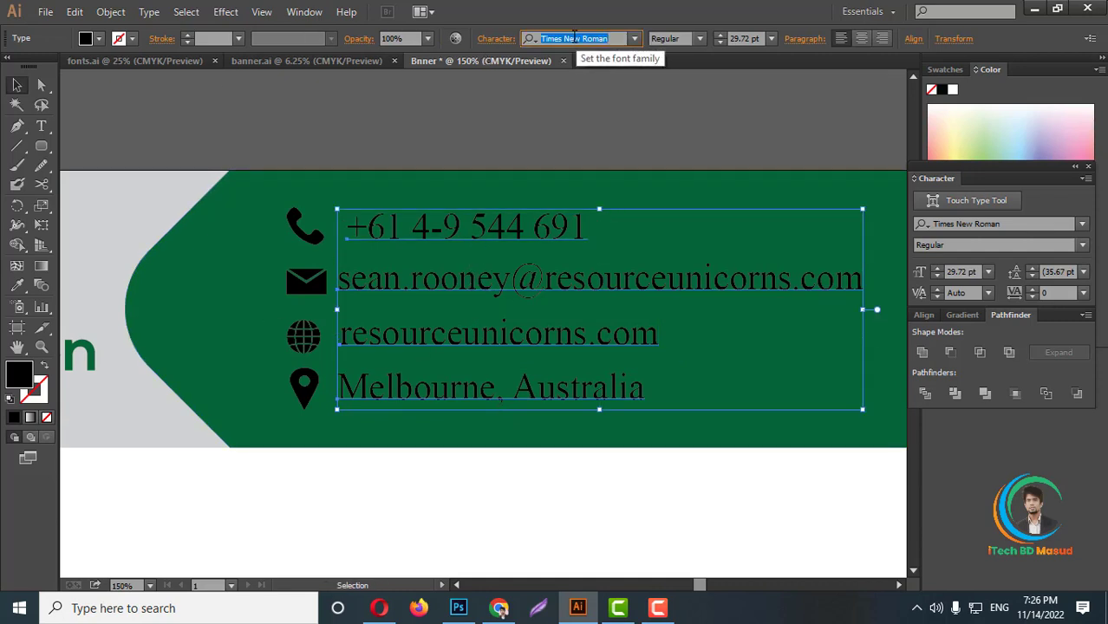
pyautogui.write('Pacifico')
pyautogui.click(576, 38)
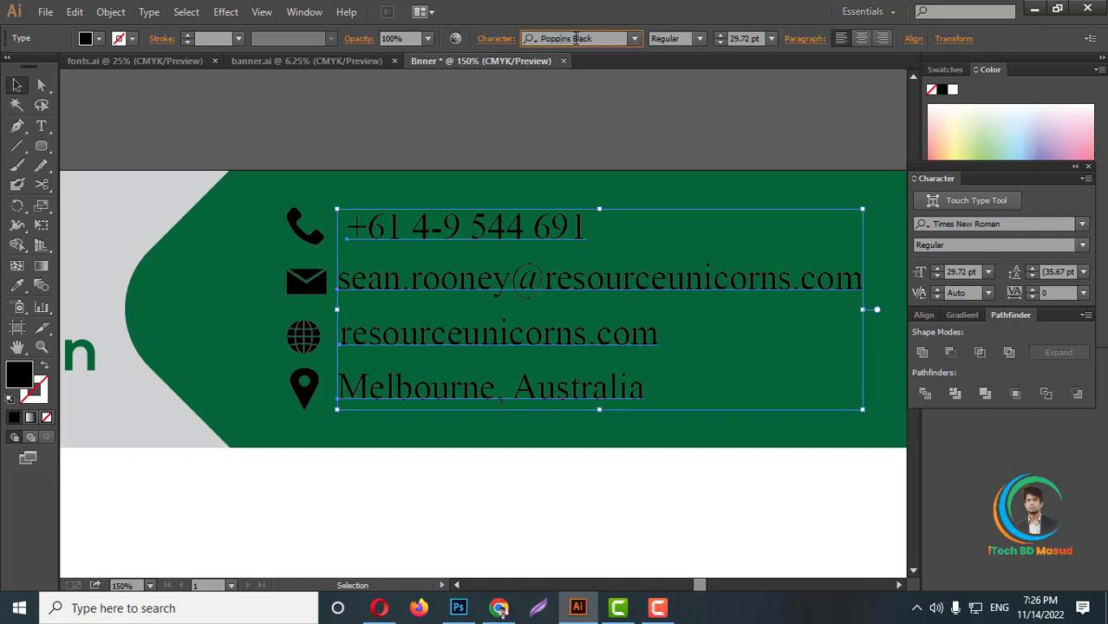
pyautogui.press('Return')
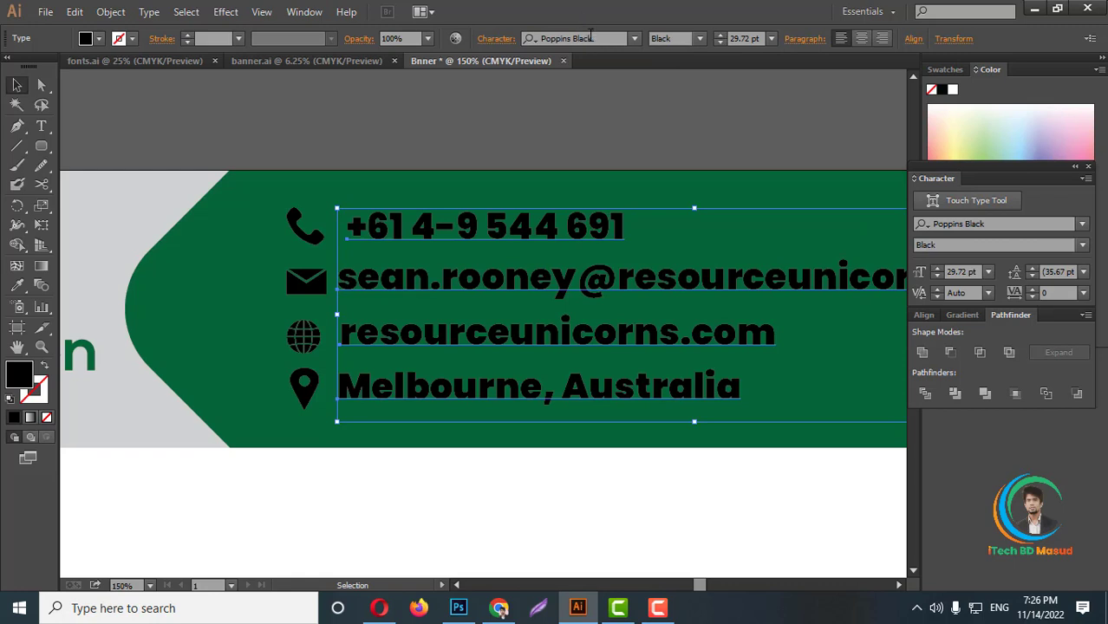
pyautogui.press('Up')
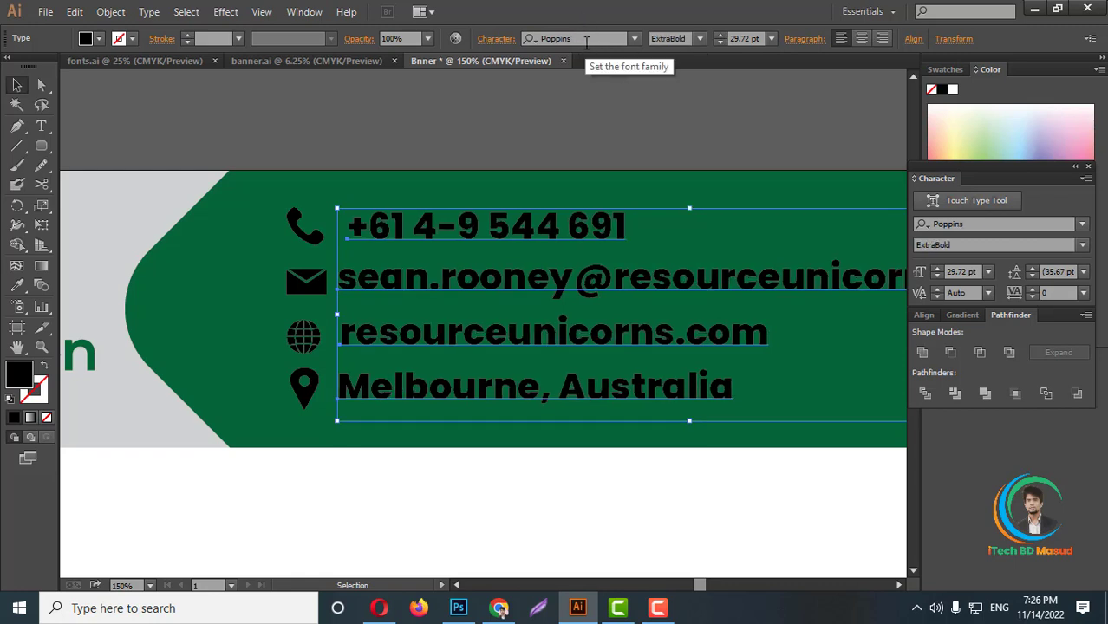
# Try Regular and SemiBold, then set the contact lines to Poppins Bold
pyautogui.click(699, 40)
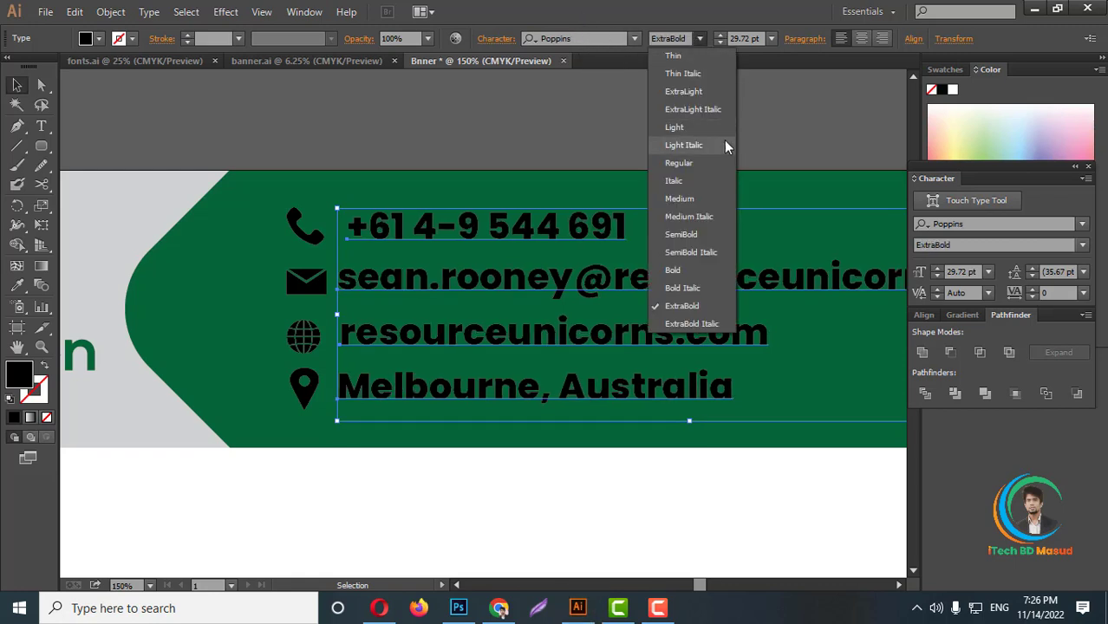
pyautogui.click(681, 163)
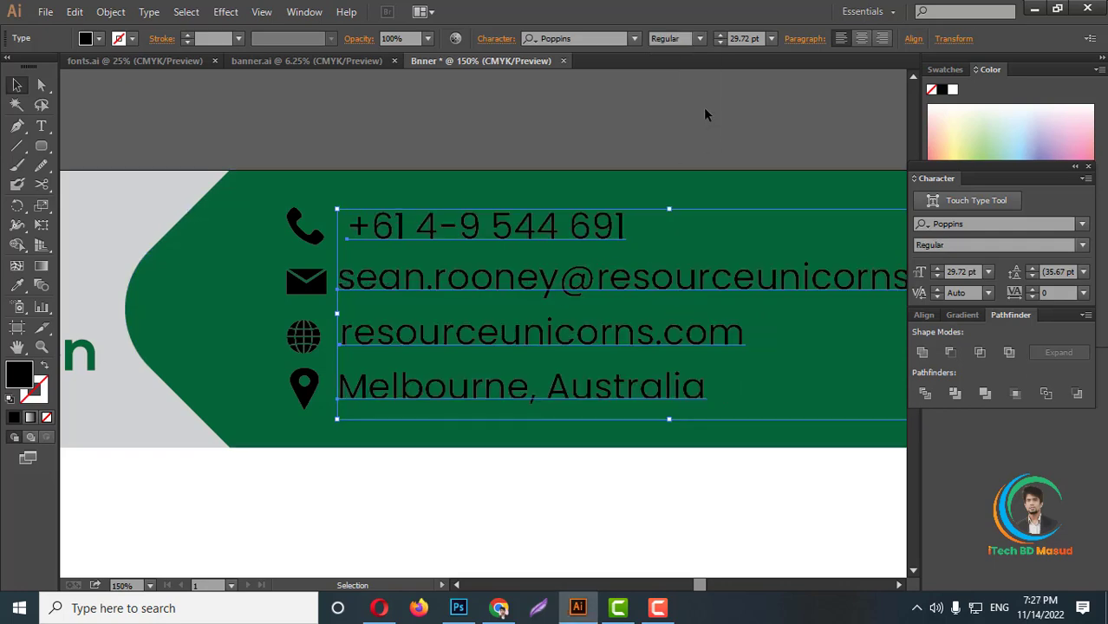
pyautogui.click(691, 40)
pyautogui.click(685, 234)
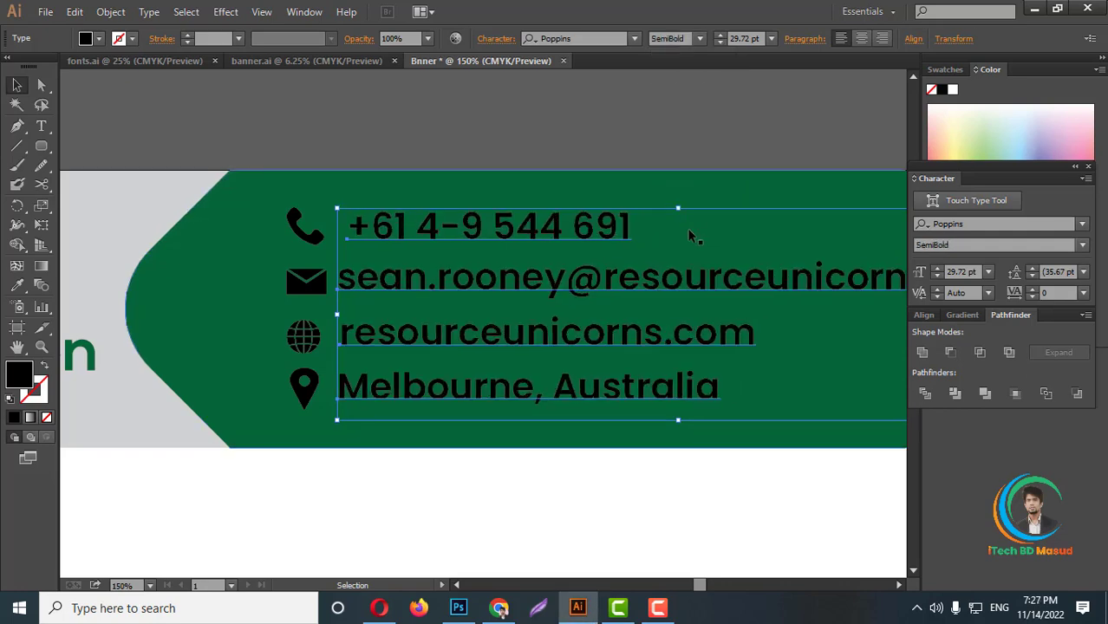
pyautogui.scroll(-3, 581, 324)
pyautogui.scroll(1, 601, 315)
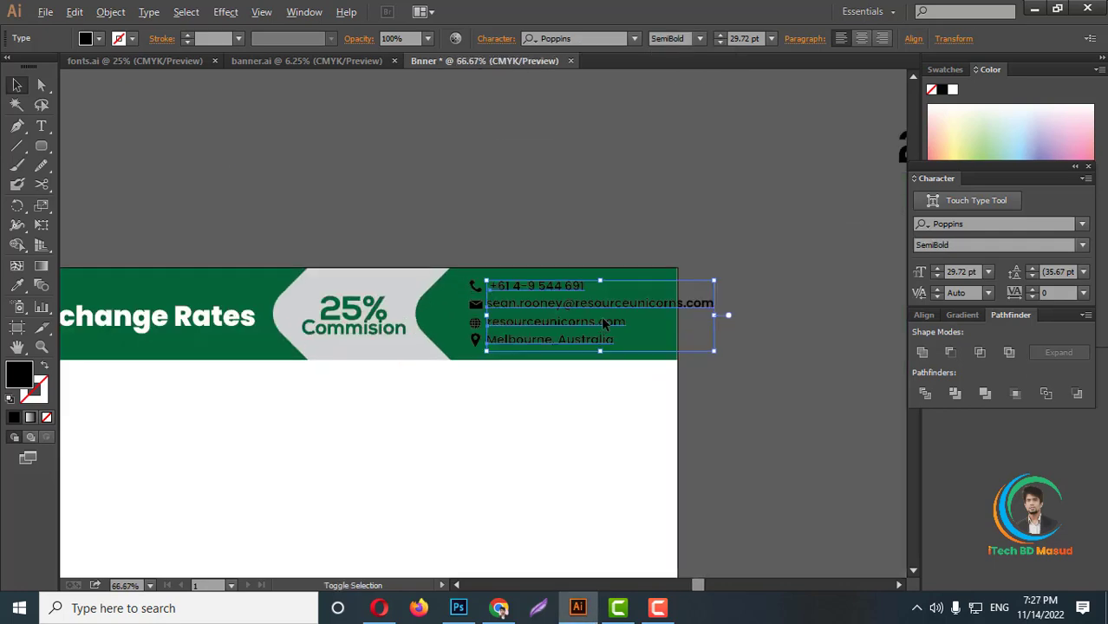
pyautogui.scroll(1, 601, 315)
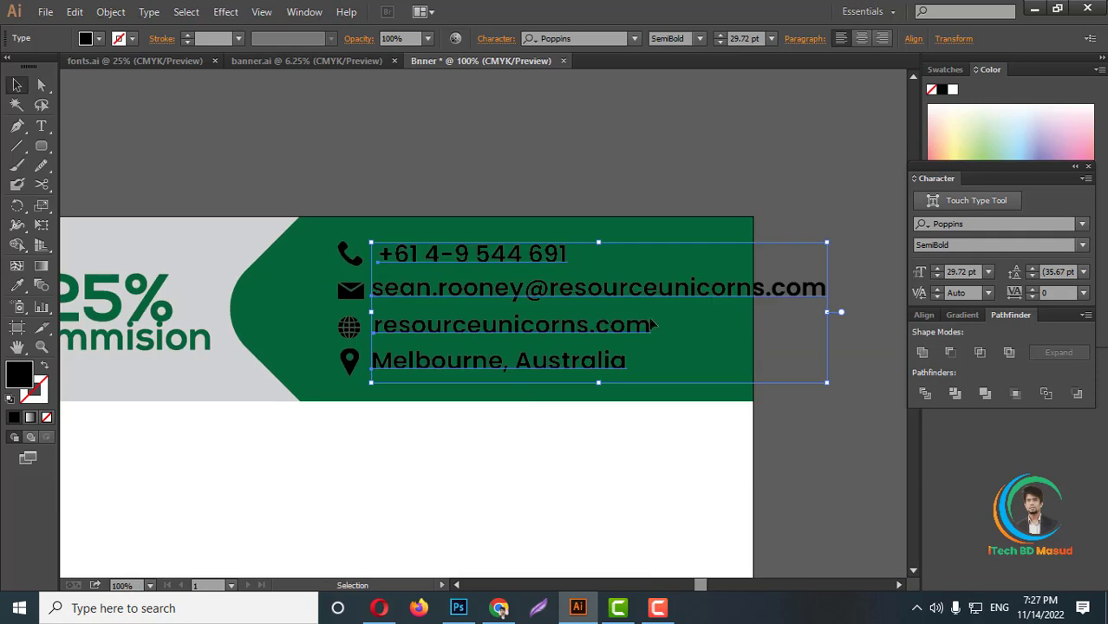
pyautogui.click(699, 40)
pyautogui.click(694, 268)
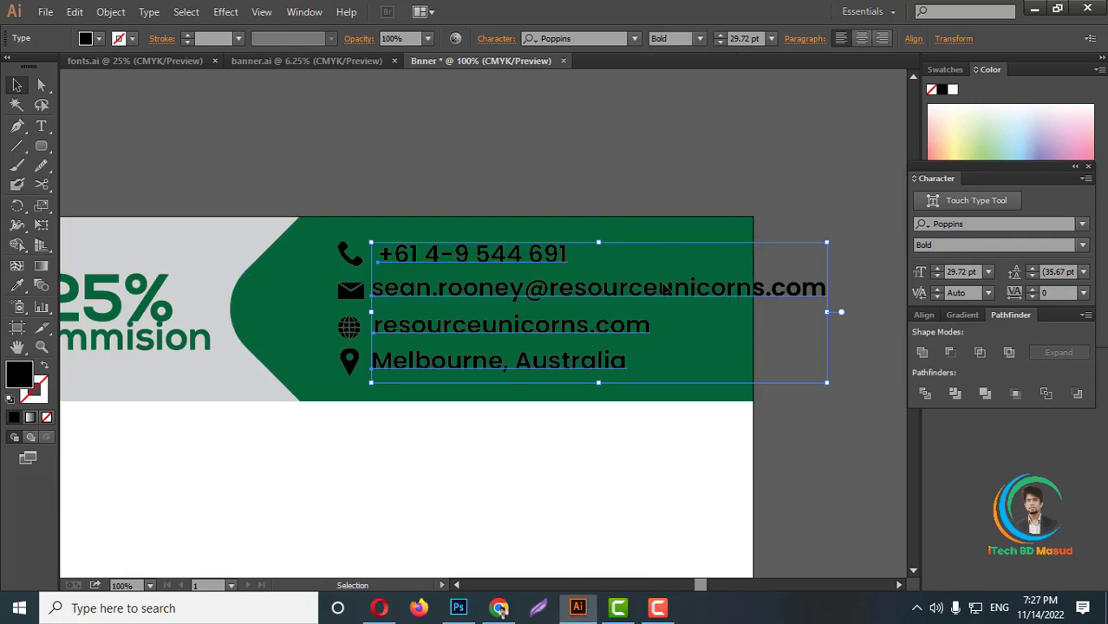
pyautogui.rightClick(545, 332)
# Convert the contact text to outlines, add the icons and shrink the block
pyautogui.click(601, 437)
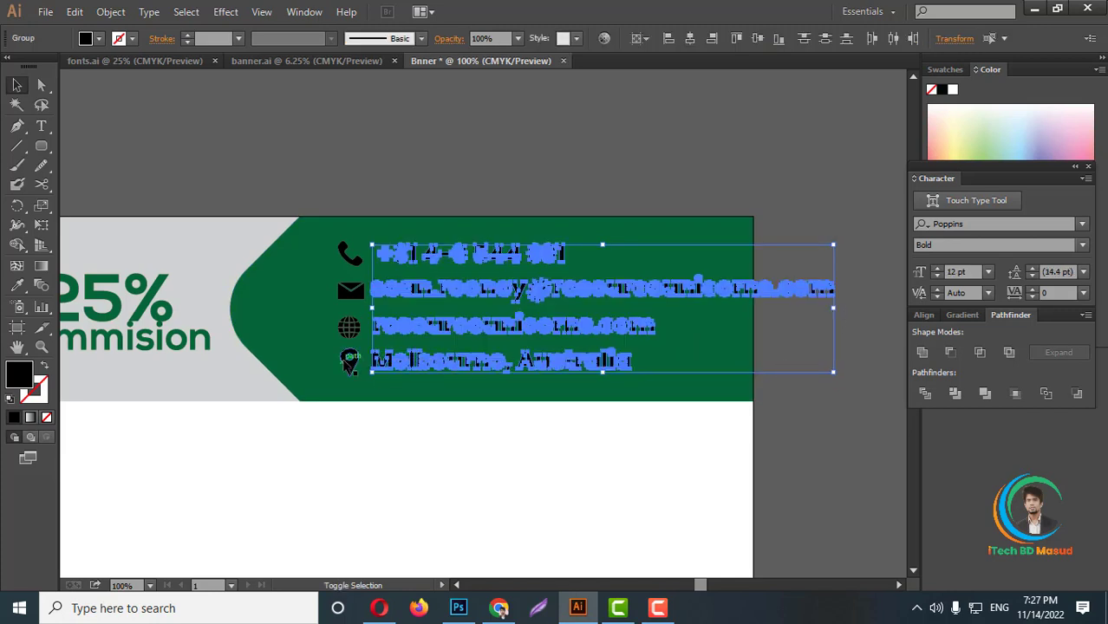
pyautogui.keyDown('shift'); pyautogui.click(349, 323); pyautogui.keyUp('shift')
pyautogui.keyDown('shift'); pyautogui.click(351, 290); pyautogui.keyUp('shift')
pyautogui.keyDown('shift'); pyautogui.click(350, 253); pyautogui.keyUp('shift')
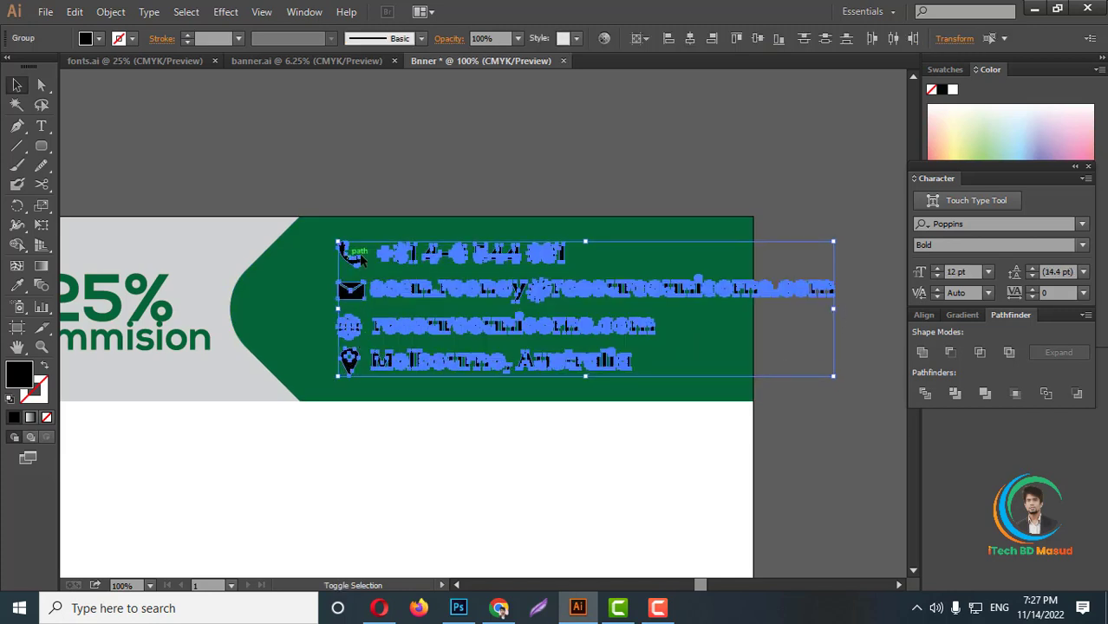
pyautogui.moveTo(833, 310); pyautogui.dragTo(740, 322)
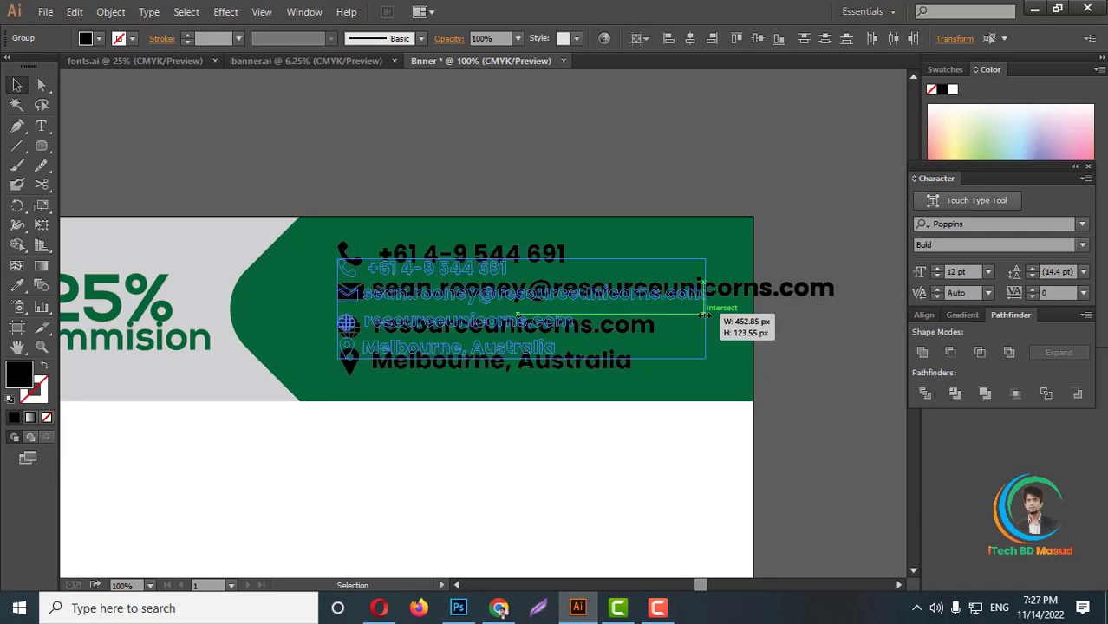
# Make the contact block white by sampling the white heading with the Eyedropper
pyautogui.scroll(-2, 637, 303)
pyautogui.scroll(-1, 638, 302)
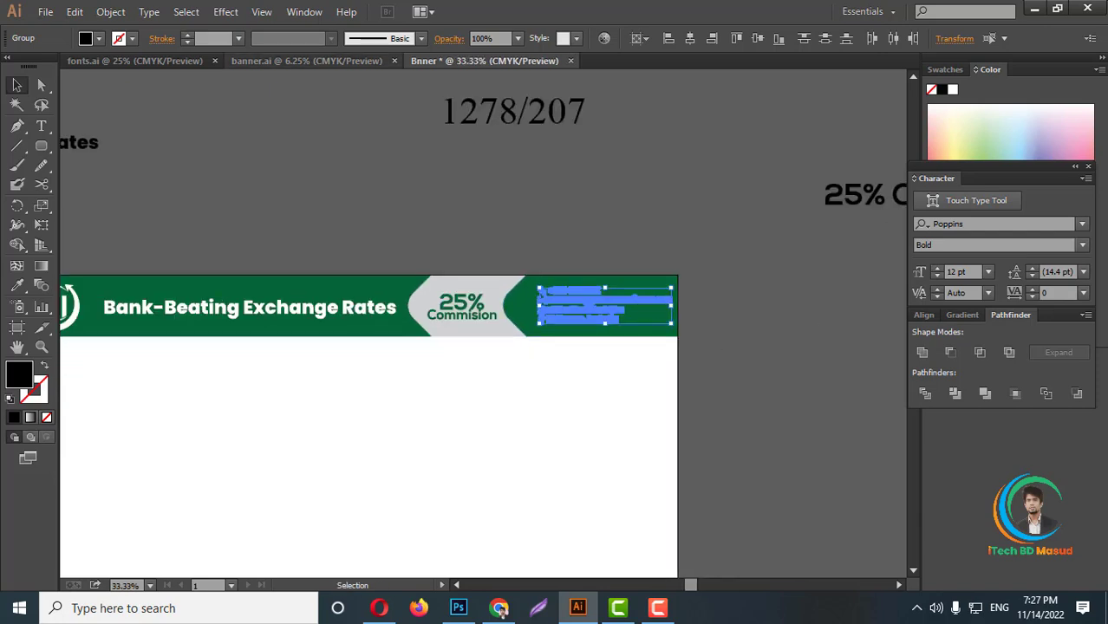
pyautogui.click(16, 285)
pyautogui.click(362, 395)
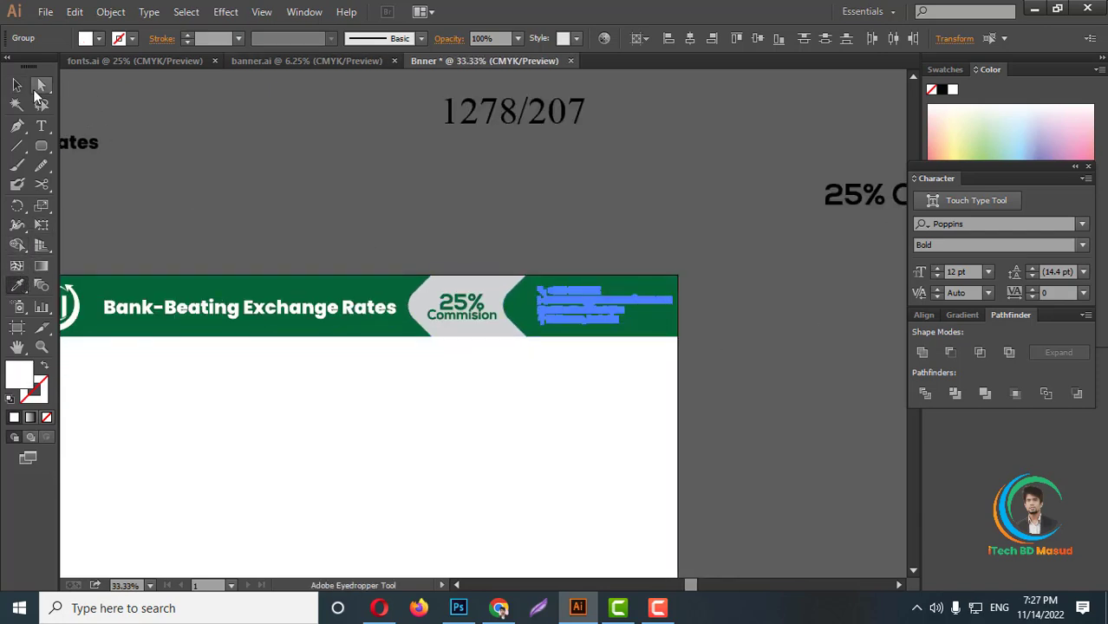
pyautogui.press('v')
pyautogui.rightClick(402, 196)
pyautogui.click(446, 270)
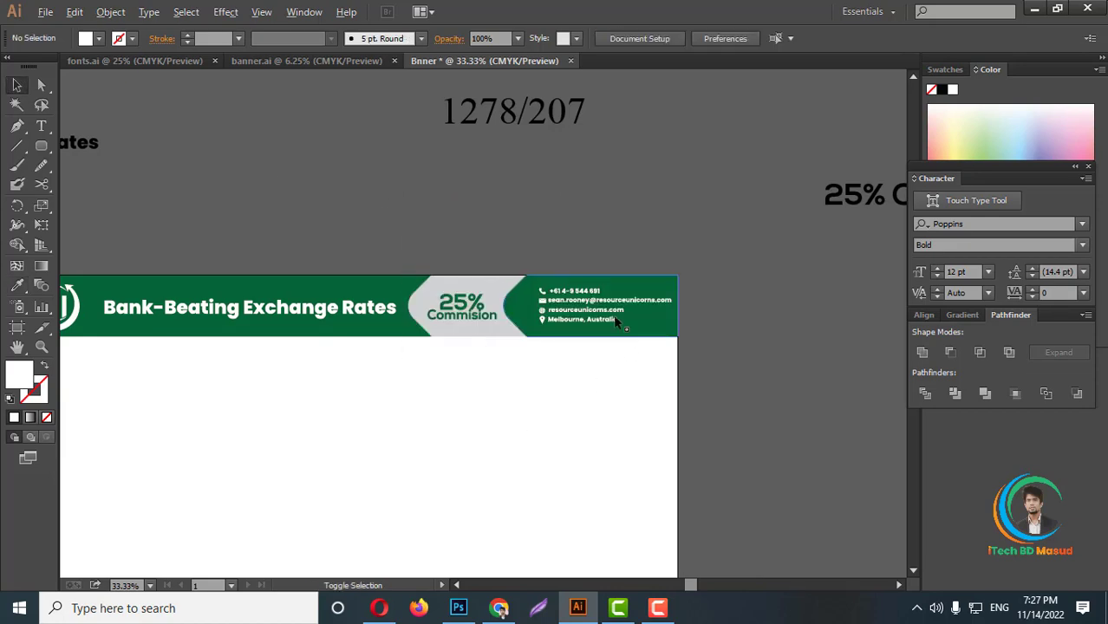
pyautogui.scroll(-1, 618, 321)
pyautogui.scroll(-1, 619, 321)
pyautogui.scroll(3, 618, 320)
pyautogui.scroll(1, 676, 303)
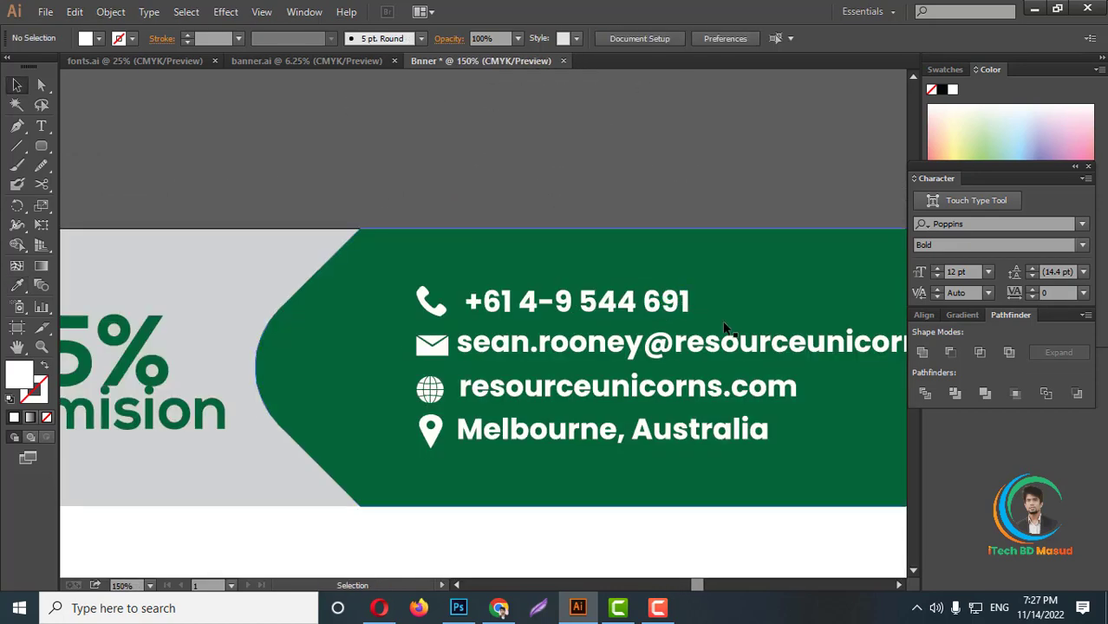
pyautogui.scroll(1, 637, 354)
pyautogui.scroll(1, 636, 354)
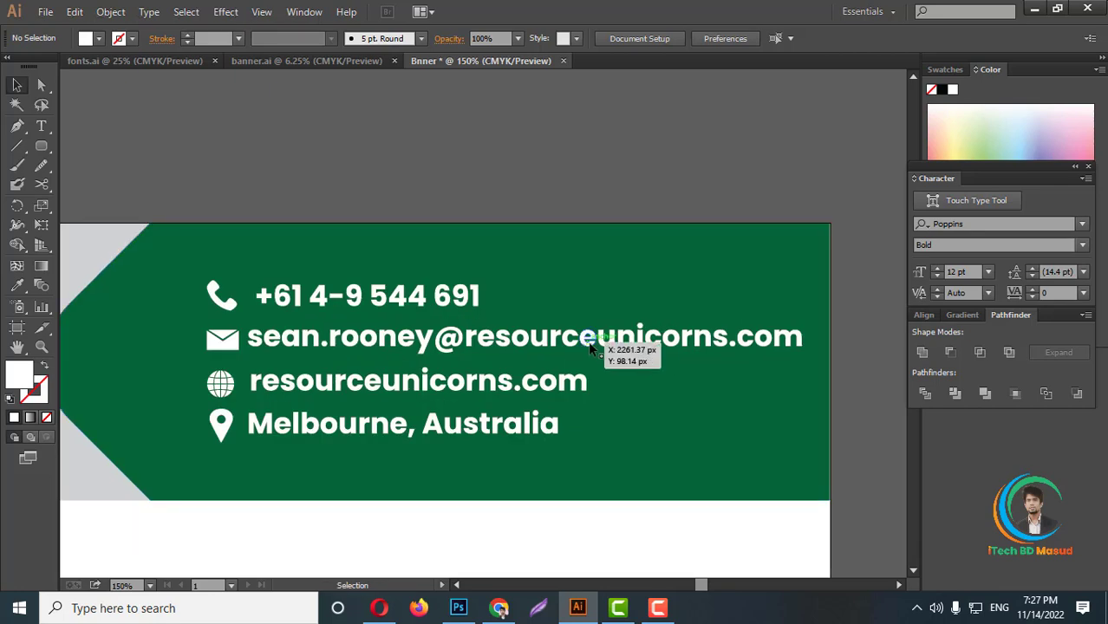
# Enlarge the contact group toward the left to fit the green right end
pyautogui.click(634, 360)
pyautogui.moveTo(208, 361); pyautogui.dragTo(132, 361)
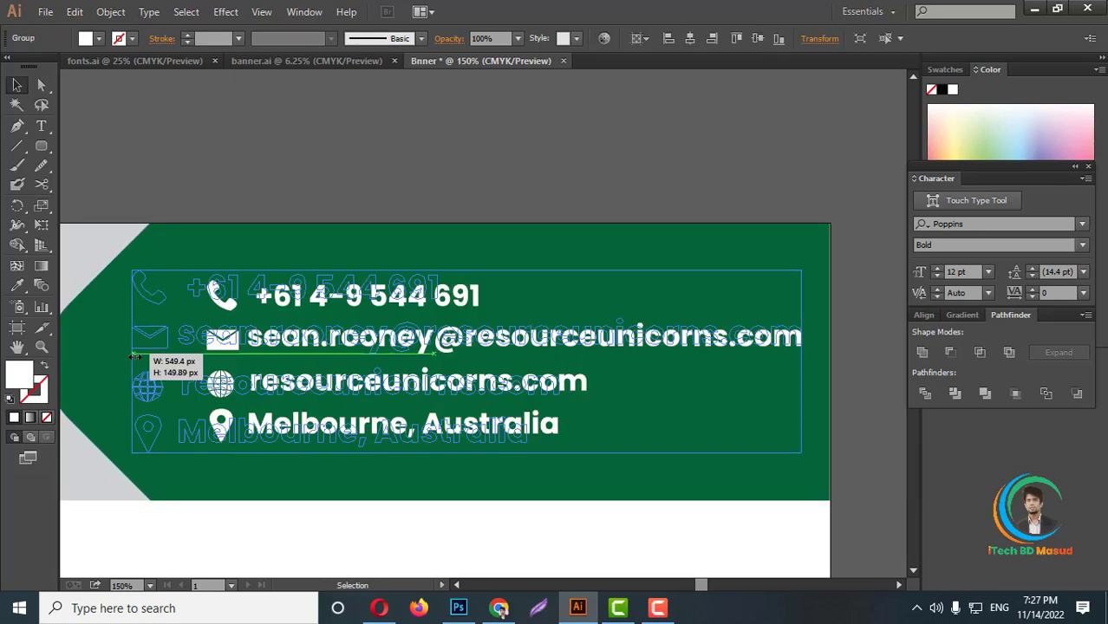
pyautogui.scroll(-3, 542, 520)
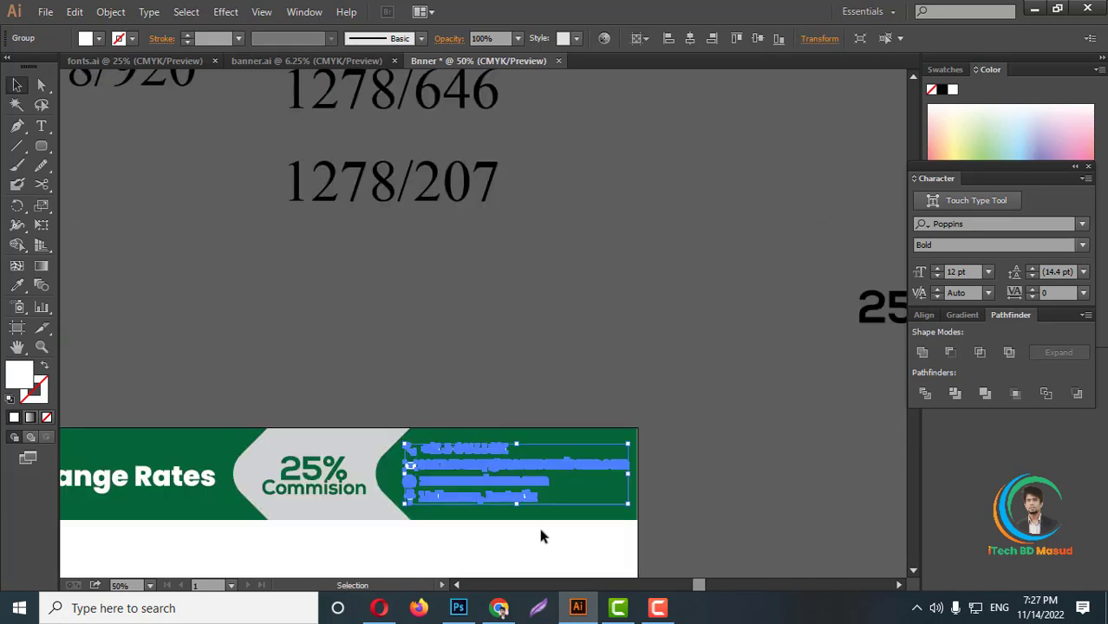
pyautogui.click(538, 524)
pyautogui.scroll(-2, 677, 365)
pyautogui.scroll(-1, 342, 349)
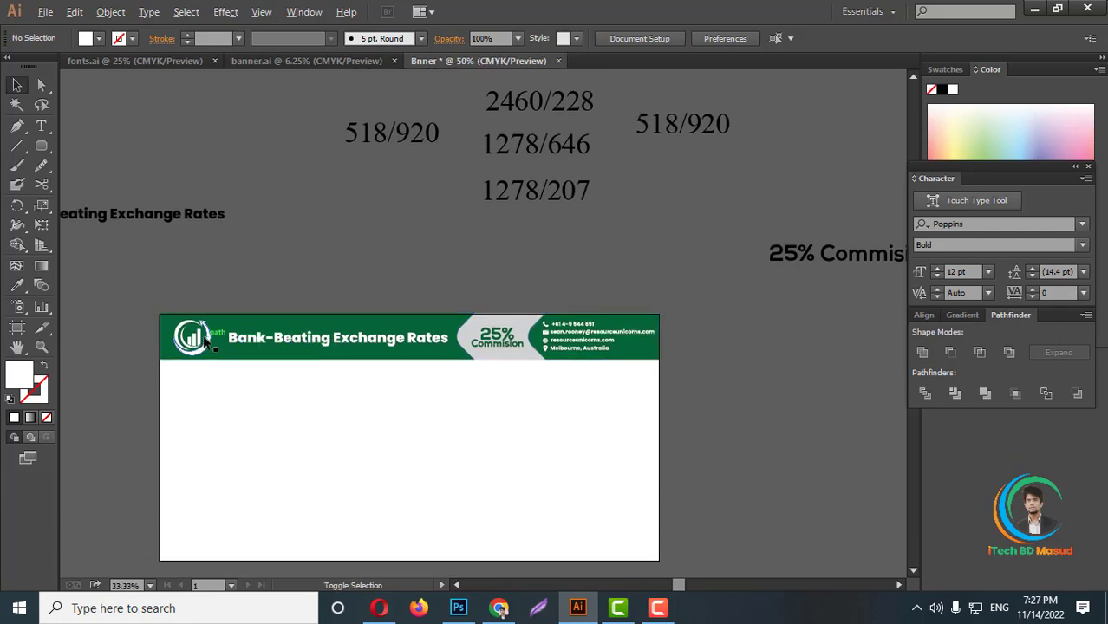
pyautogui.scroll(2, 341, 451)
pyautogui.scroll(1, 341, 451)
pyautogui.scroll(-2, 611, 425)
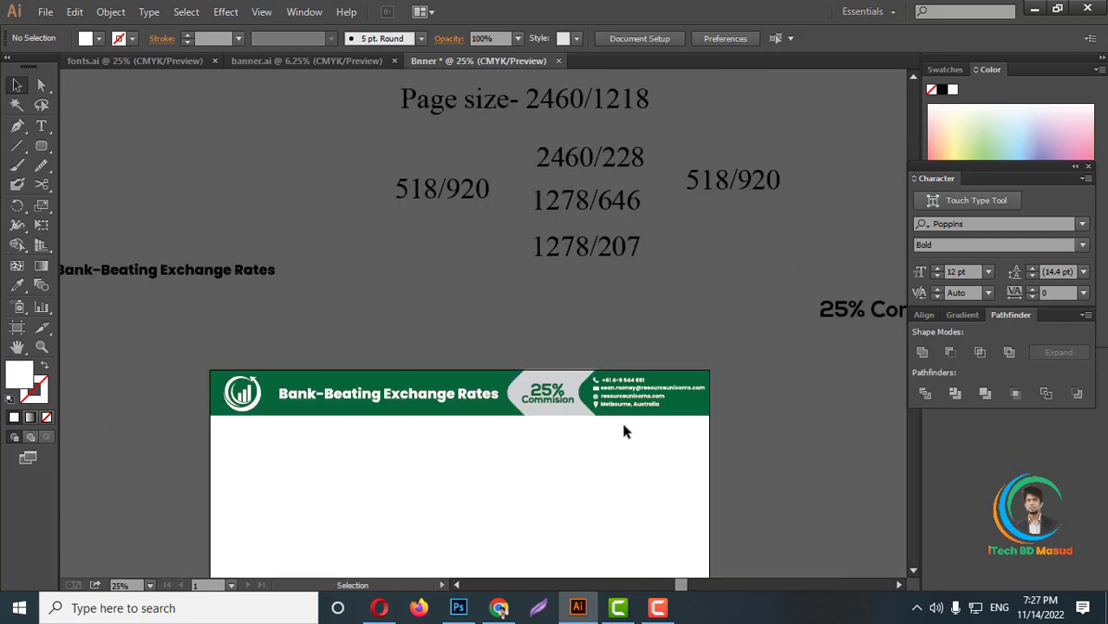
pyautogui.scroll(5, 622, 431)
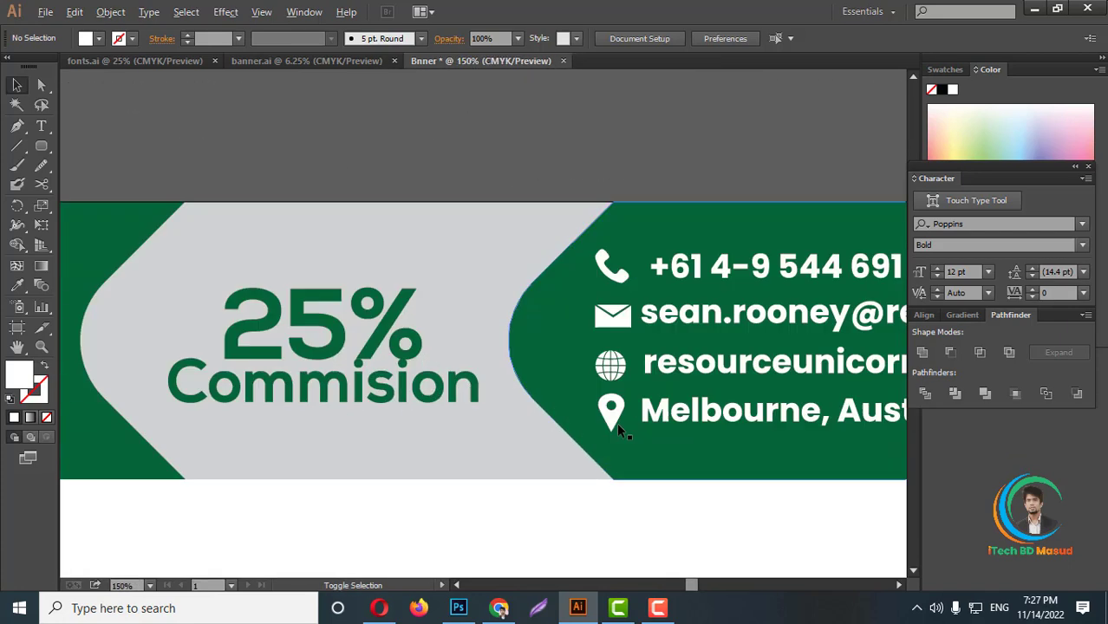
# Give the green contact shape a Multiply drop shadow: 37% opacity, -8 px offsets, 5 px blur
pyautogui.click(41, 85)
pyautogui.click(549, 376)
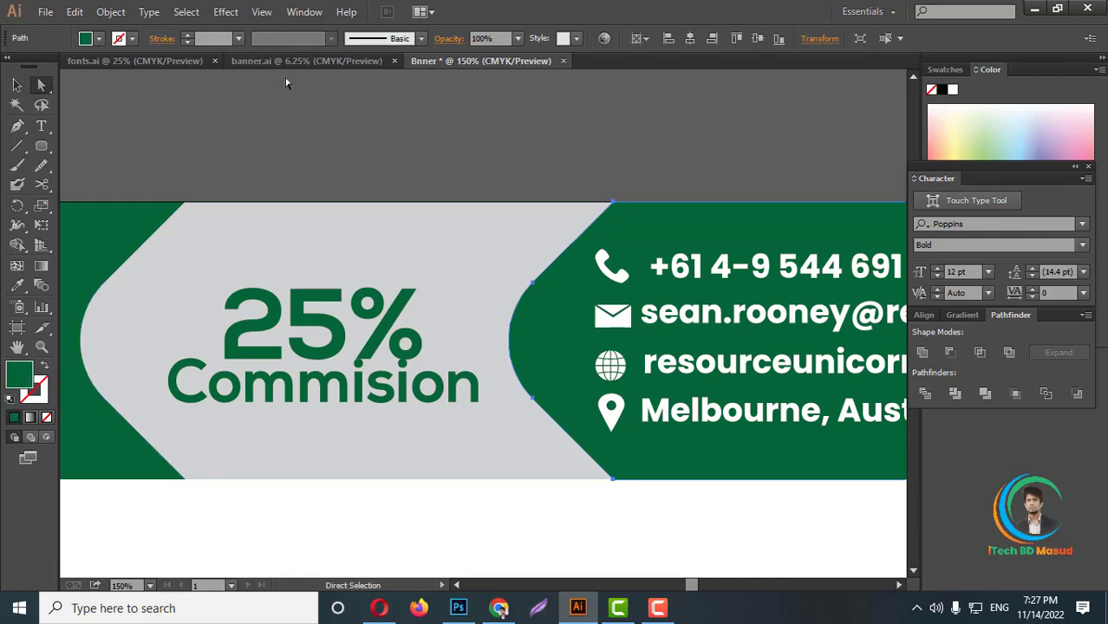
pyautogui.click(224, 13)
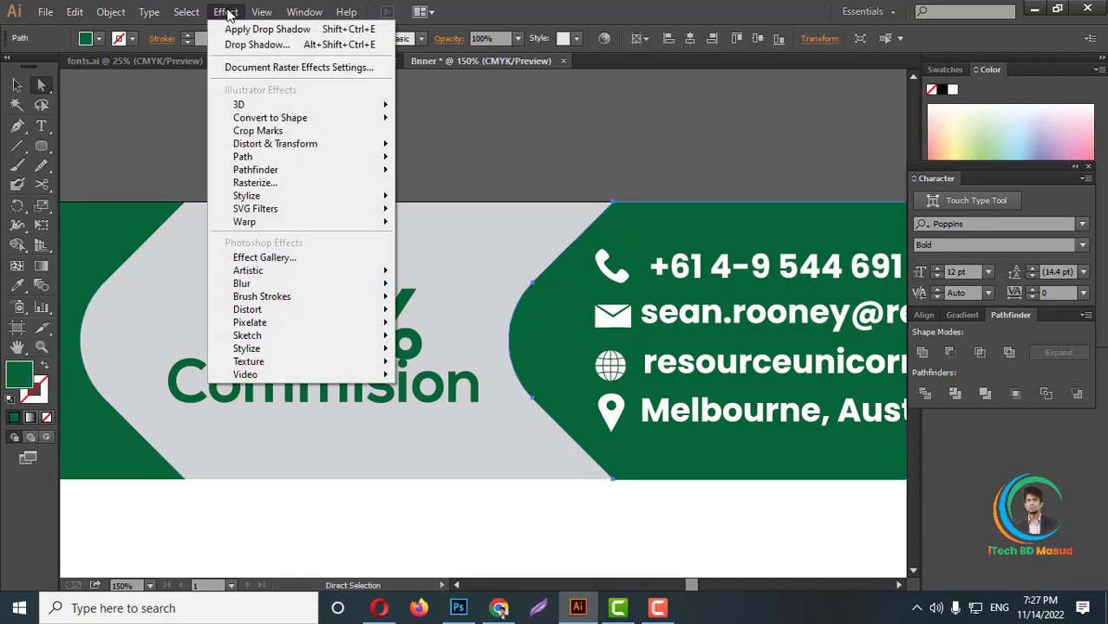
pyautogui.moveTo(247, 196)
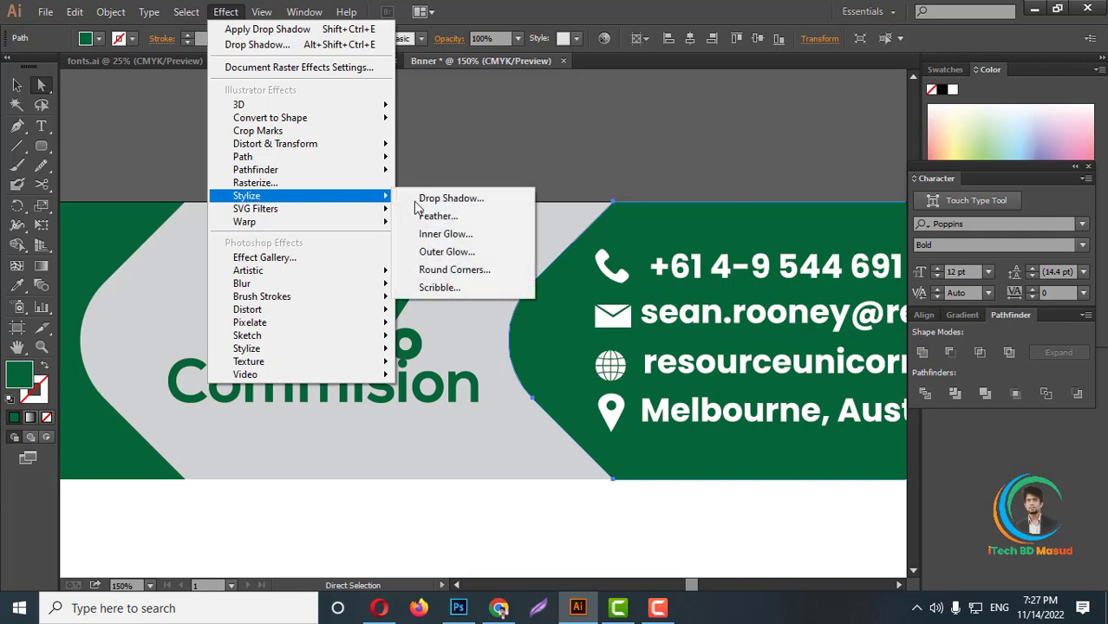
pyautogui.click(439, 201)
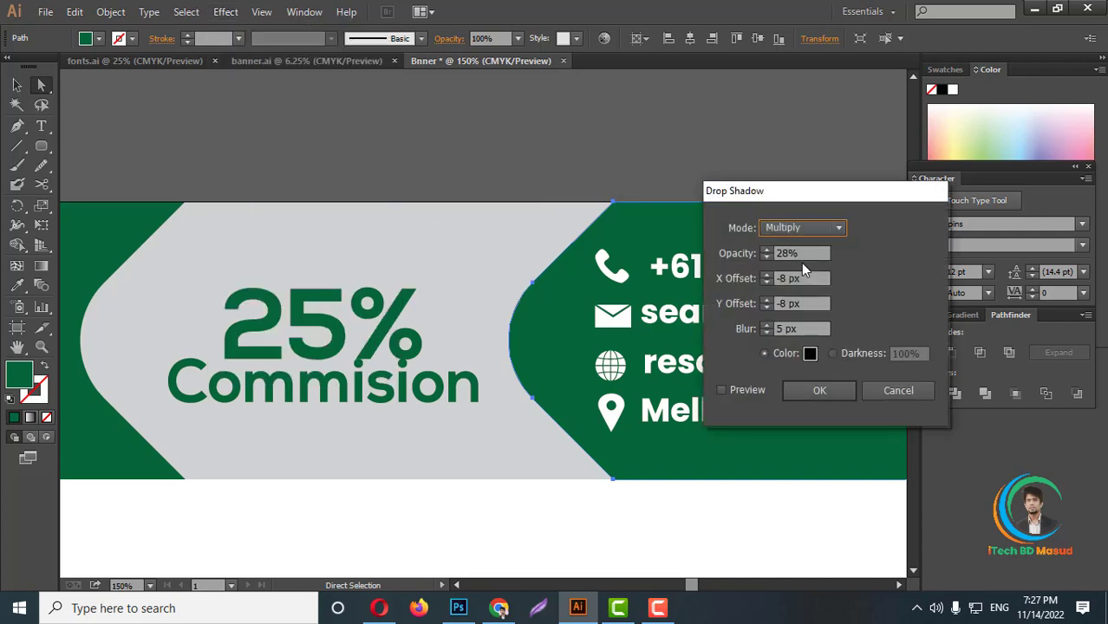
pyautogui.click(737, 390)
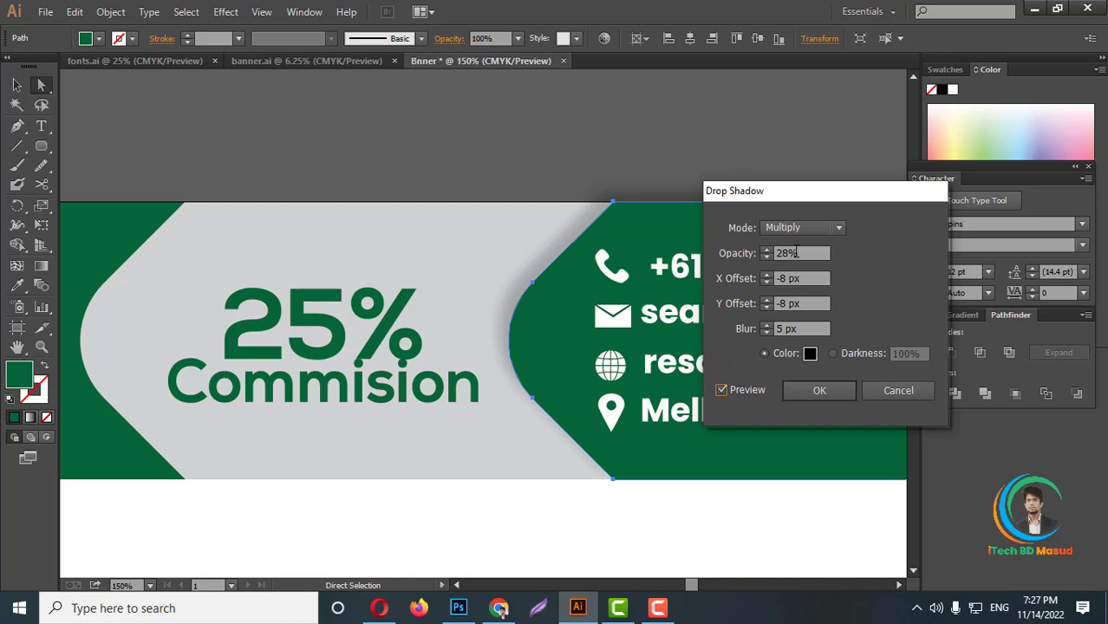
pyautogui.scroll(8, 724, 253)
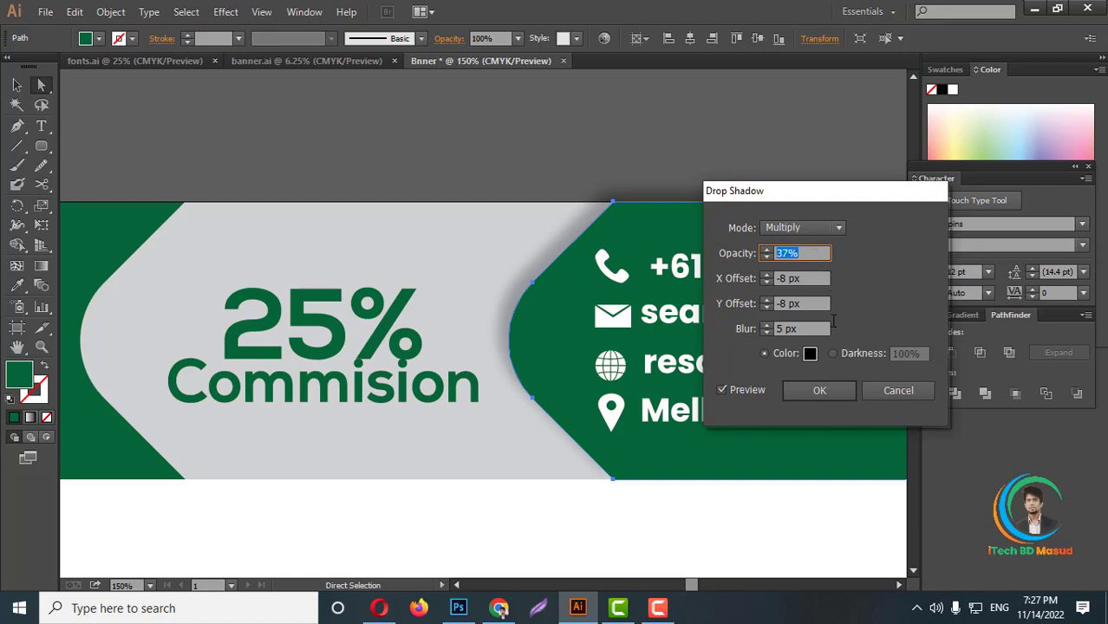
pyautogui.click(820, 390)
pyautogui.click(570, 536)
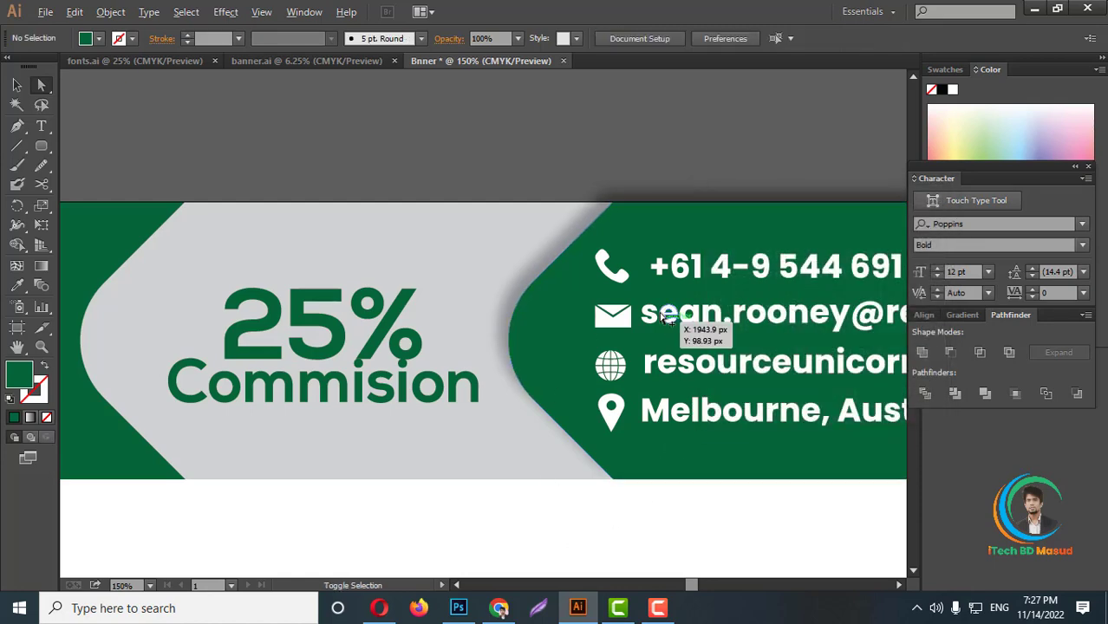
pyautogui.scroll(-4, 677, 347)
pyautogui.scroll(2, 564, 345)
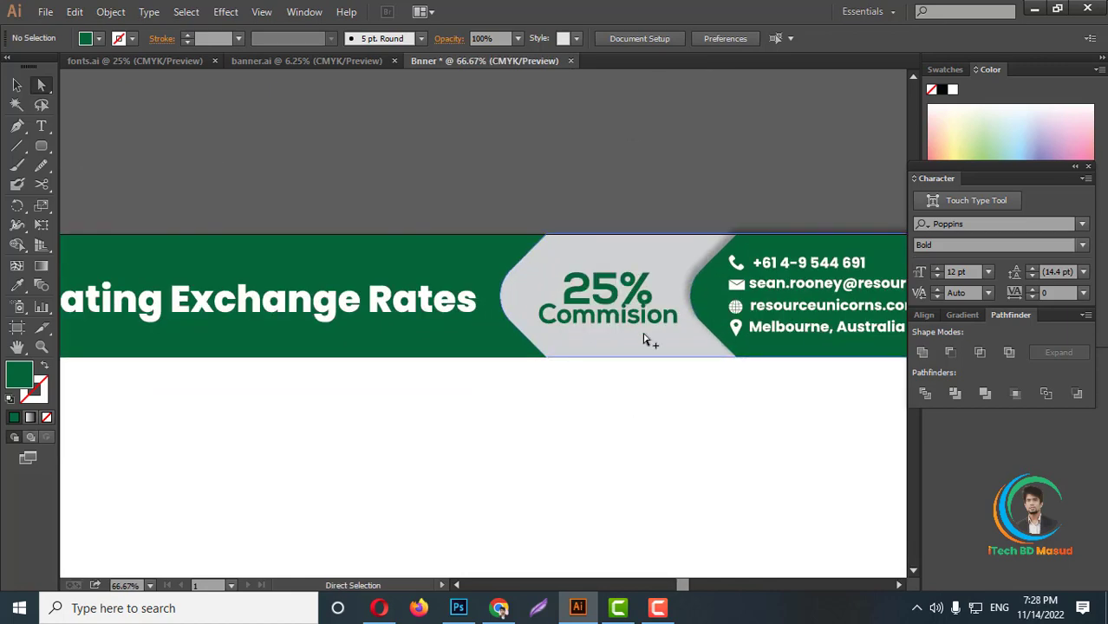
pyautogui.scroll(2, 641, 339)
pyautogui.click(633, 308)
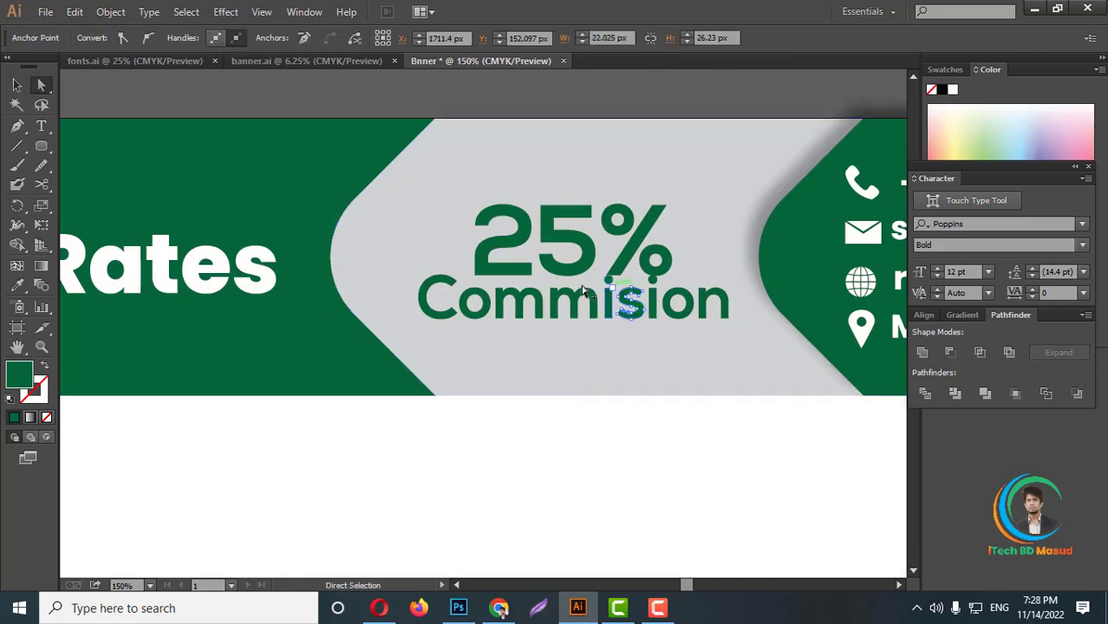
pyautogui.scroll(-3, 598, 346)
pyautogui.scroll(-1, 598, 346)
pyautogui.click(17, 84)
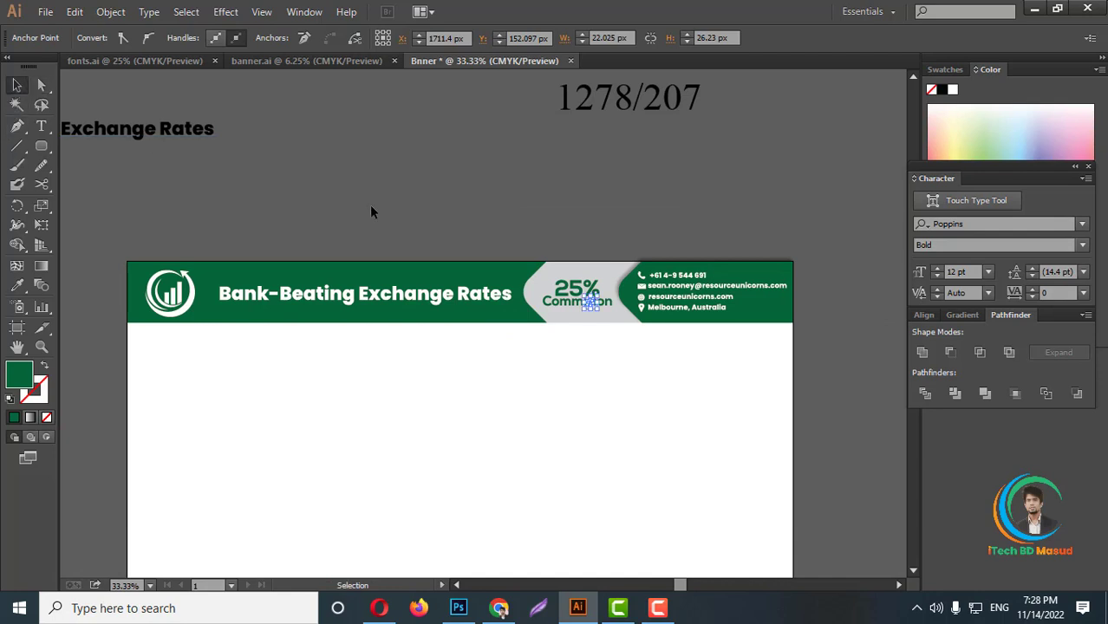
pyautogui.moveTo(125, 234); pyautogui.dragTo(841, 363)
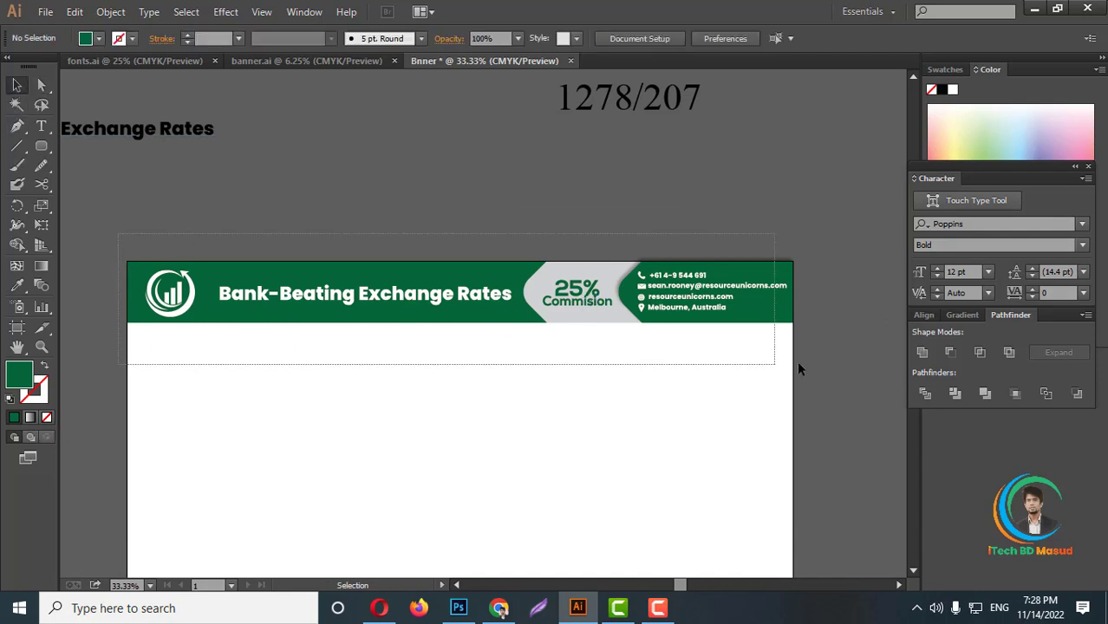
pyautogui.rightClick(697, 298)
pyautogui.click(754, 376)
pyautogui.click(633, 346)
pyautogui.scroll(-2, 620, 347)
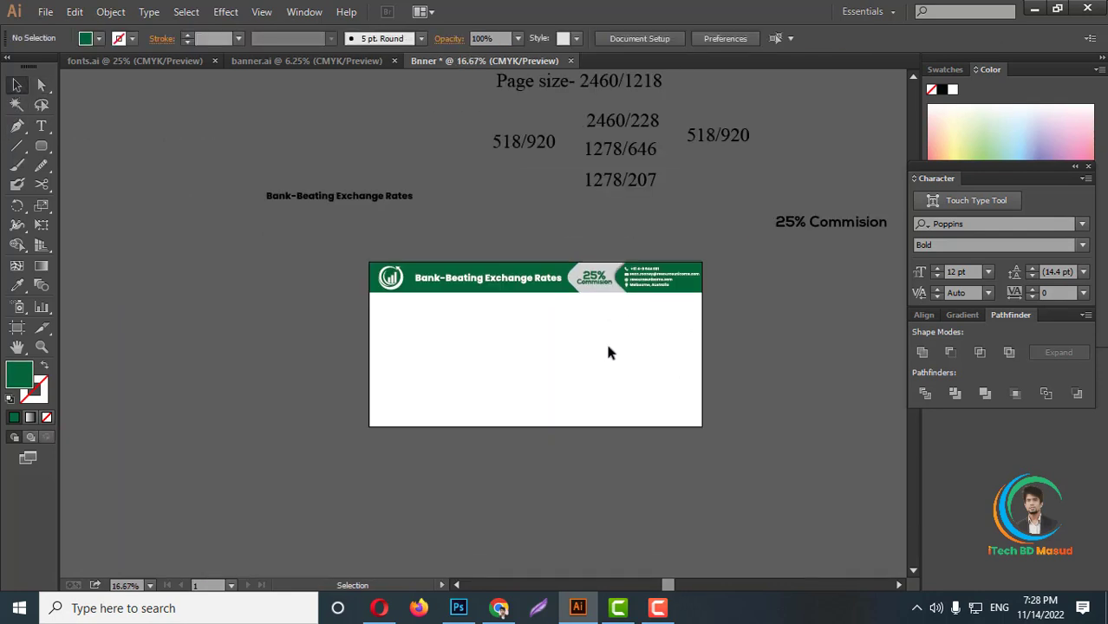
pyautogui.scroll(1, 685, 103)
pyautogui.scroll(2, 698, 174)
pyautogui.scroll(1, 707, 239)
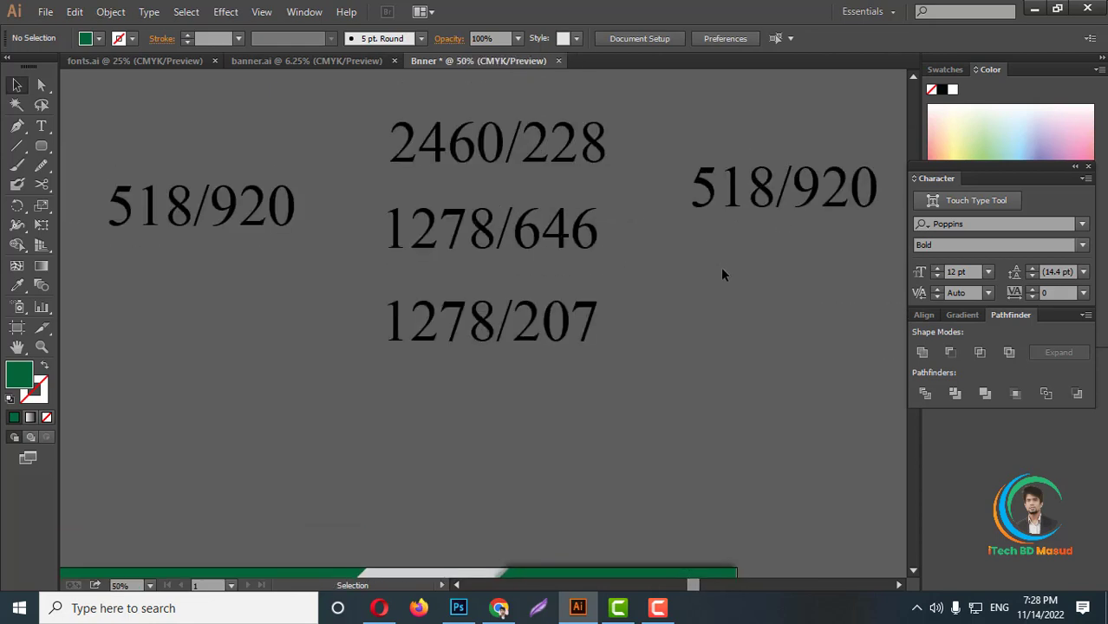
pyautogui.scroll(1, 721, 267)
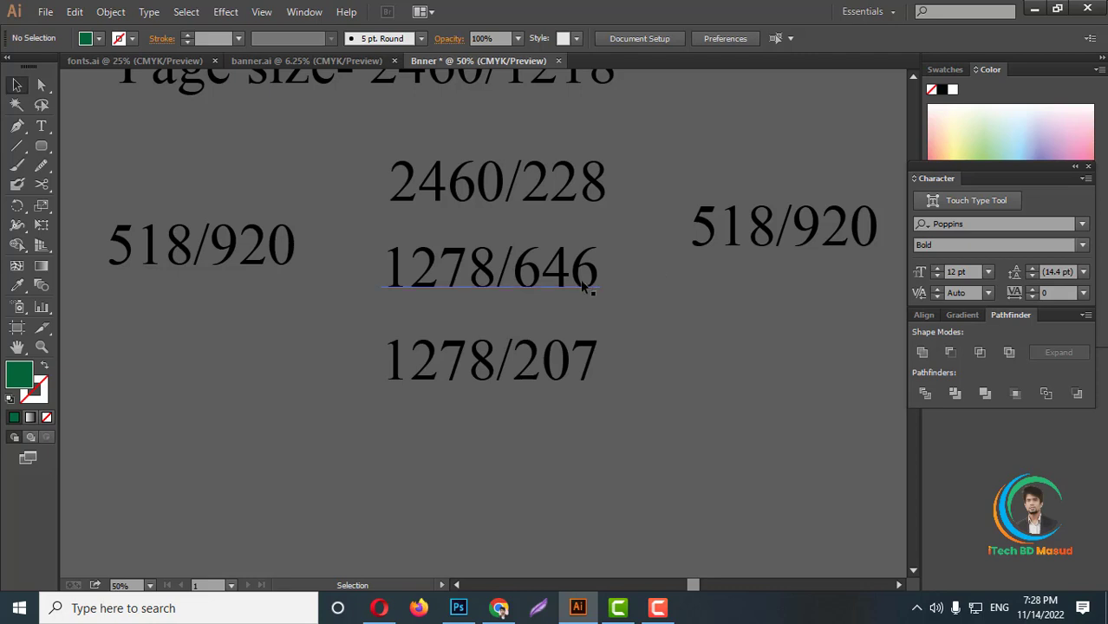
pyautogui.scroll(-4, 634, 256)
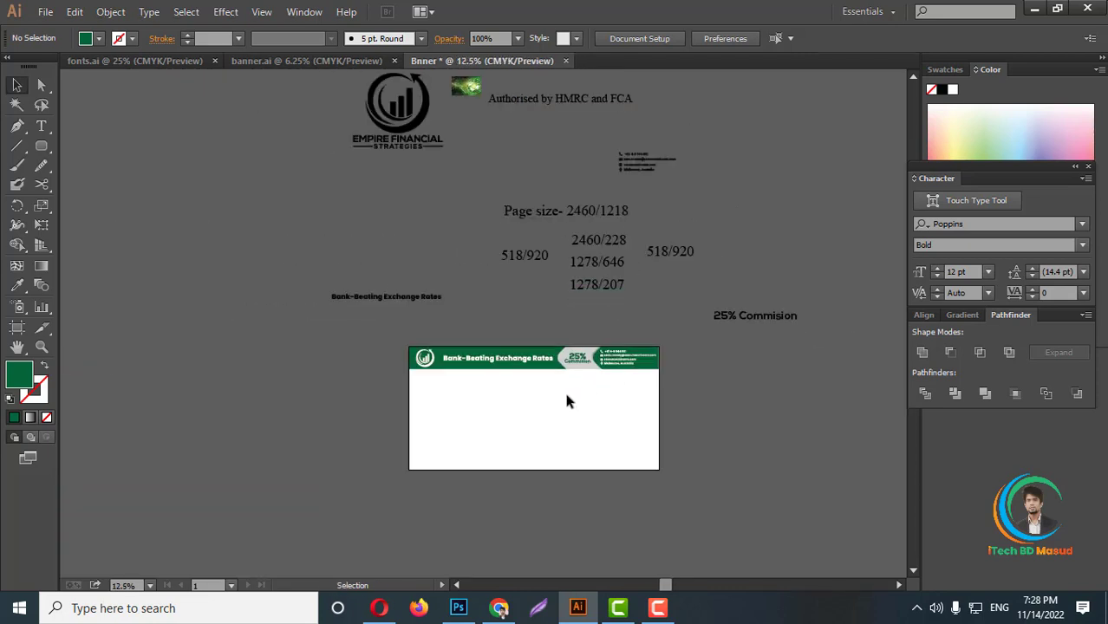
pyautogui.scroll(1, 559, 392)
pyautogui.scroll(2, 553, 402)
# Create a 1278 × 646 px rectangle with the Rectangle Tool
pyautogui.scroll(-1, 603, 367)
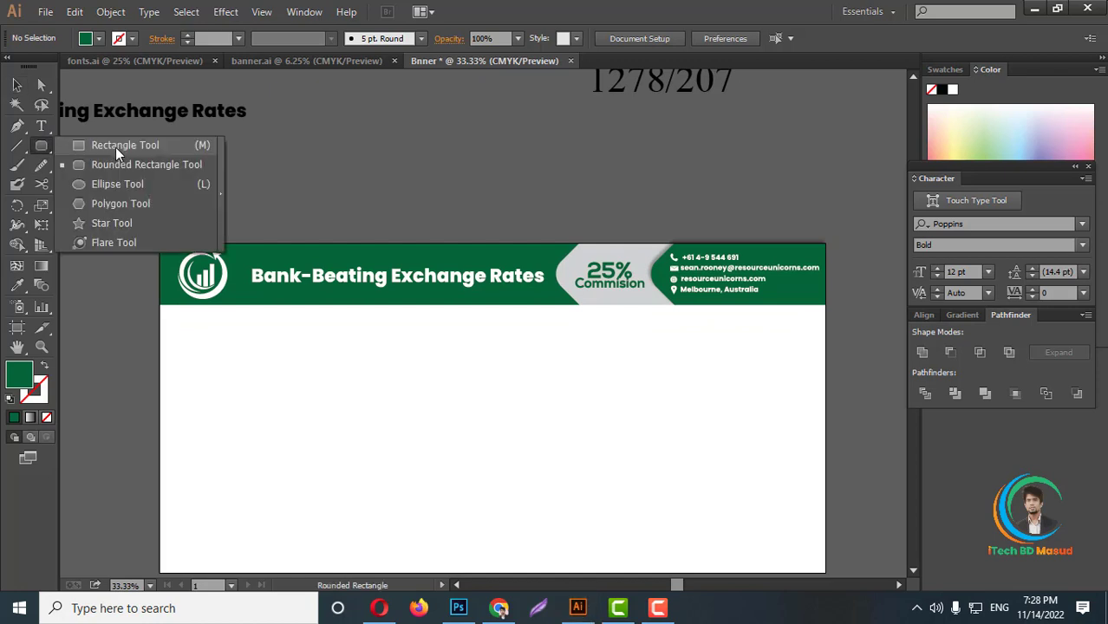
pyautogui.moveTo(46, 149); pyautogui.dragTo(115, 147)
pyautogui.scroll(-1, 377, 364)
pyautogui.scroll(1, 468, 390)
pyautogui.scroll(1, 448, 416)
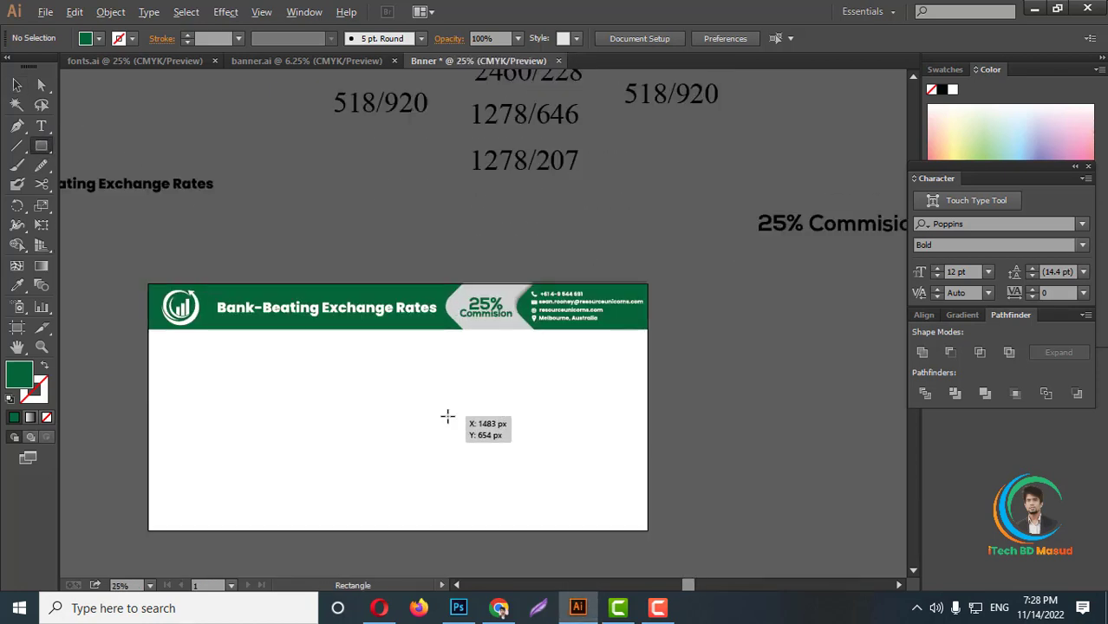
pyautogui.scroll(1, 447, 427)
pyautogui.click(423, 438)
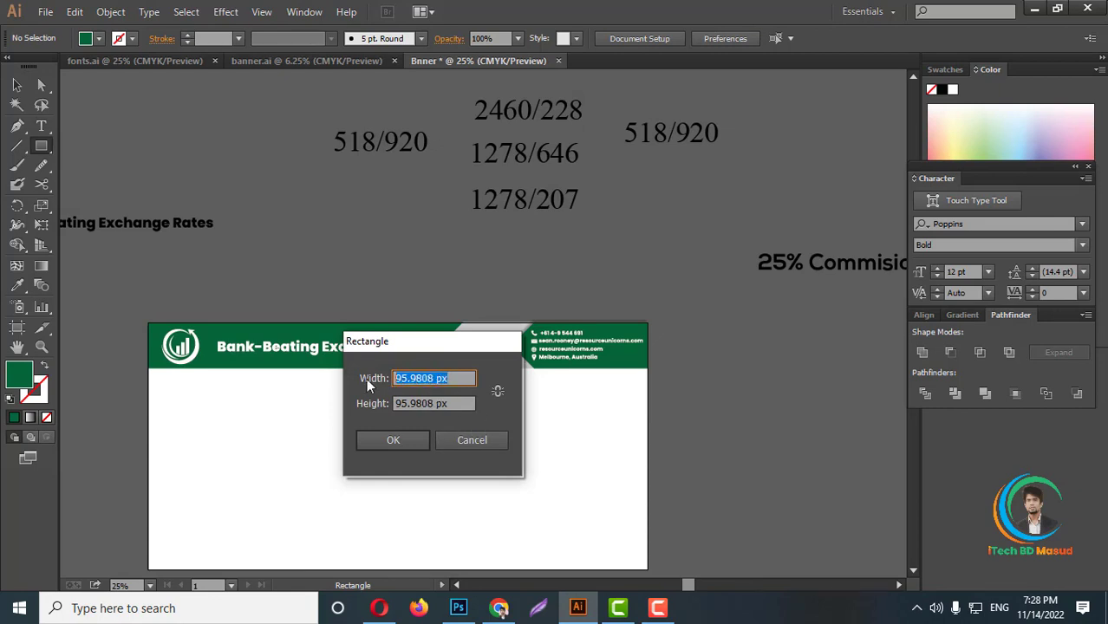
pyautogui.write('1278')
pyautogui.moveTo(447, 405); pyautogui.dragTo(387, 401)
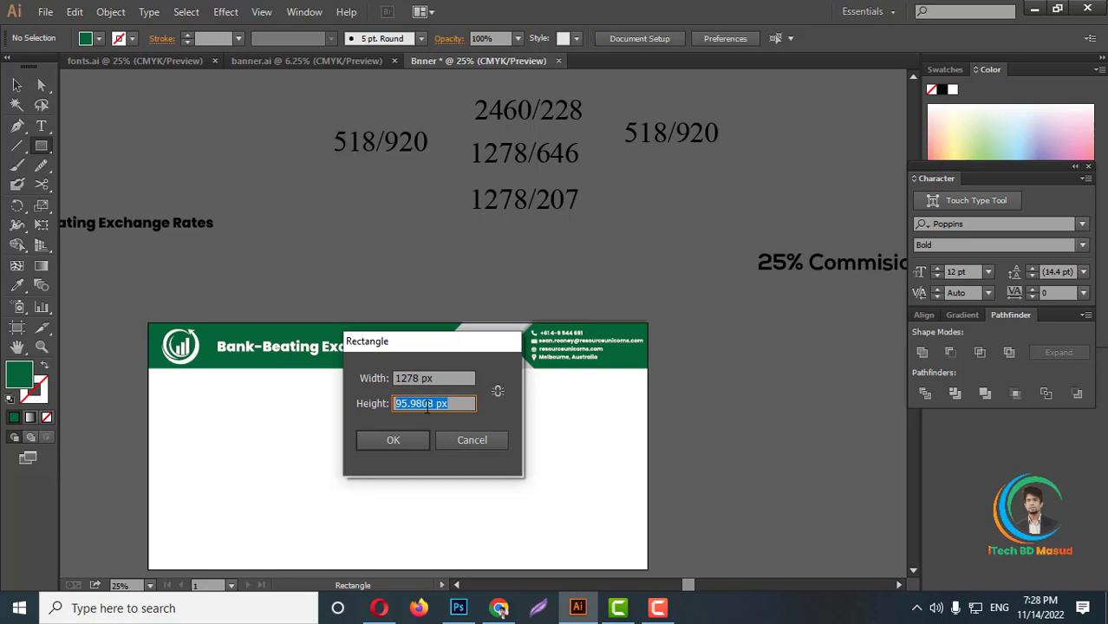
pyautogui.write('646')
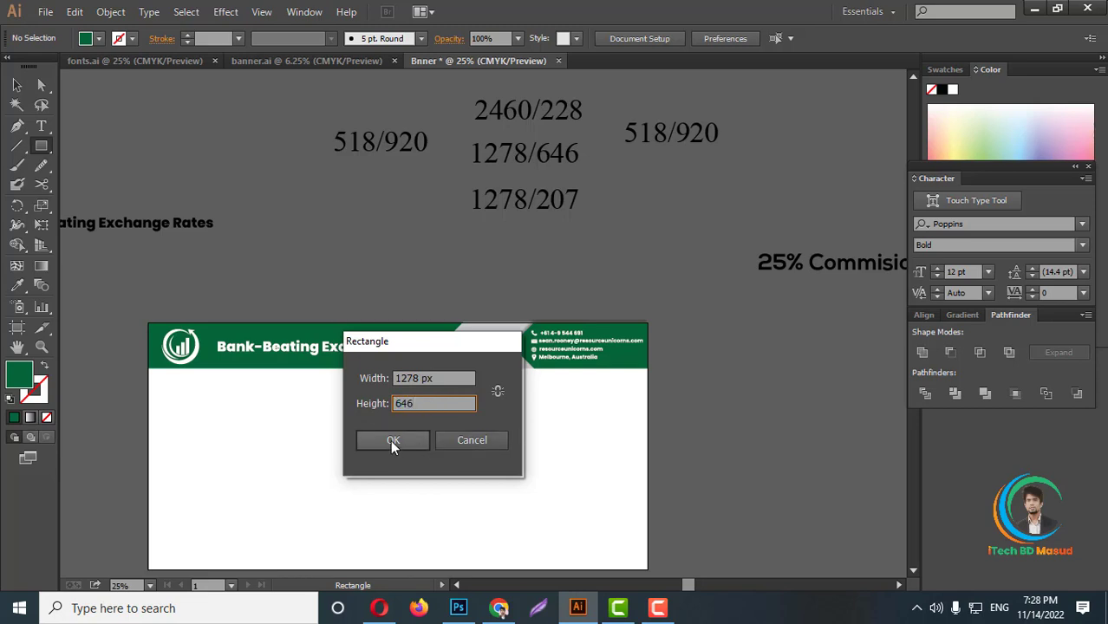
pyautogui.click(392, 441)
# Centre the rectangle horizontally on the artboard and move it just below the header
pyautogui.click(16, 85)
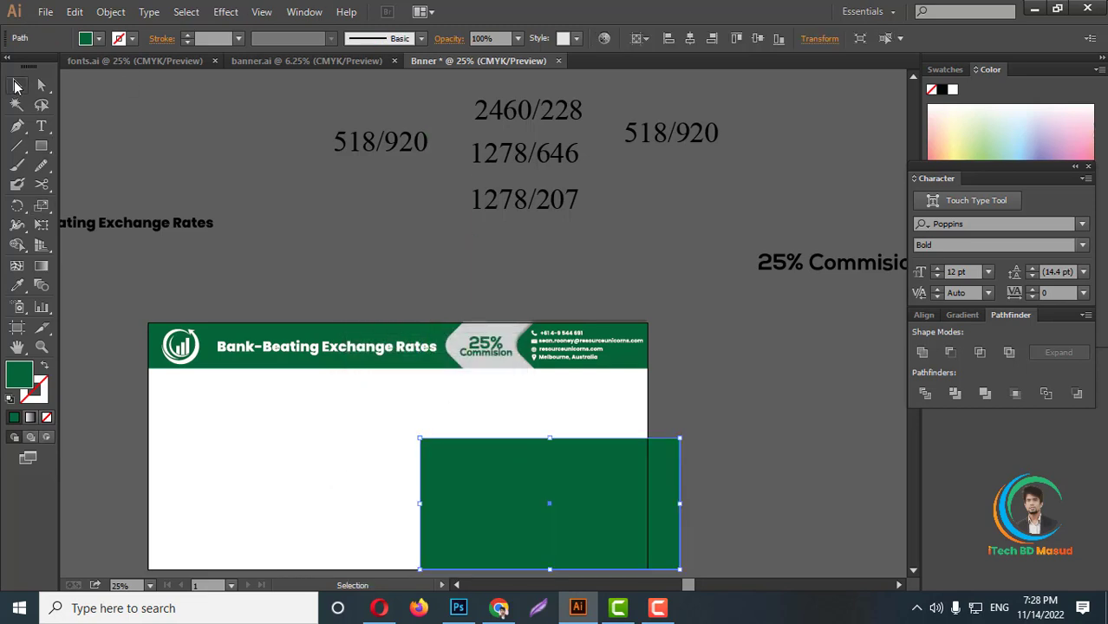
pyautogui.click(690, 39)
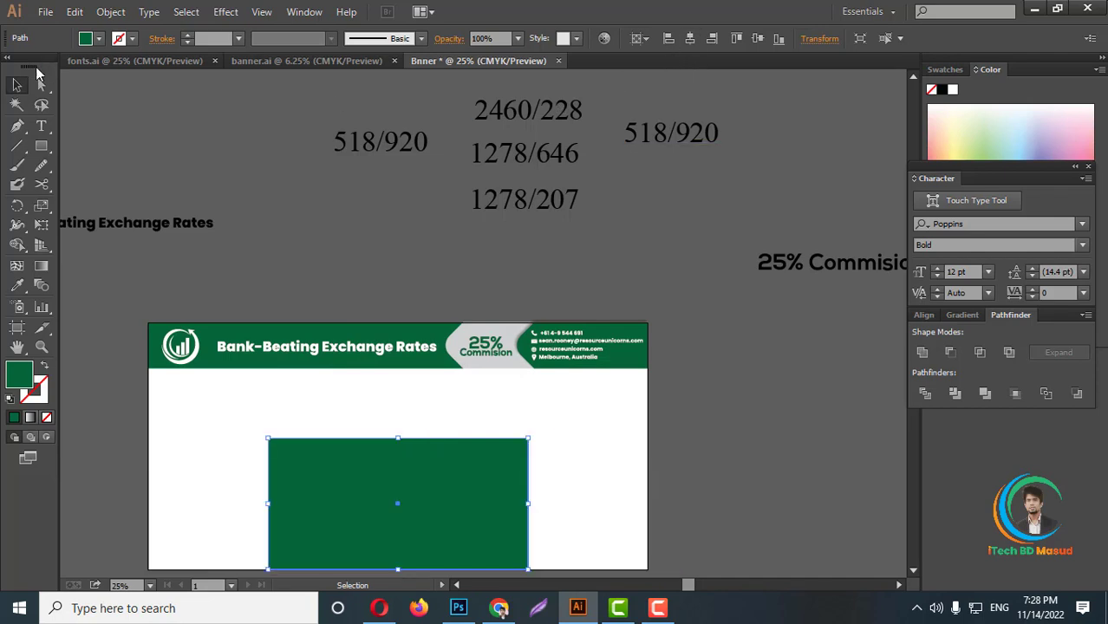
pyautogui.moveTo(385, 474); pyautogui.dragTo(380, 416)
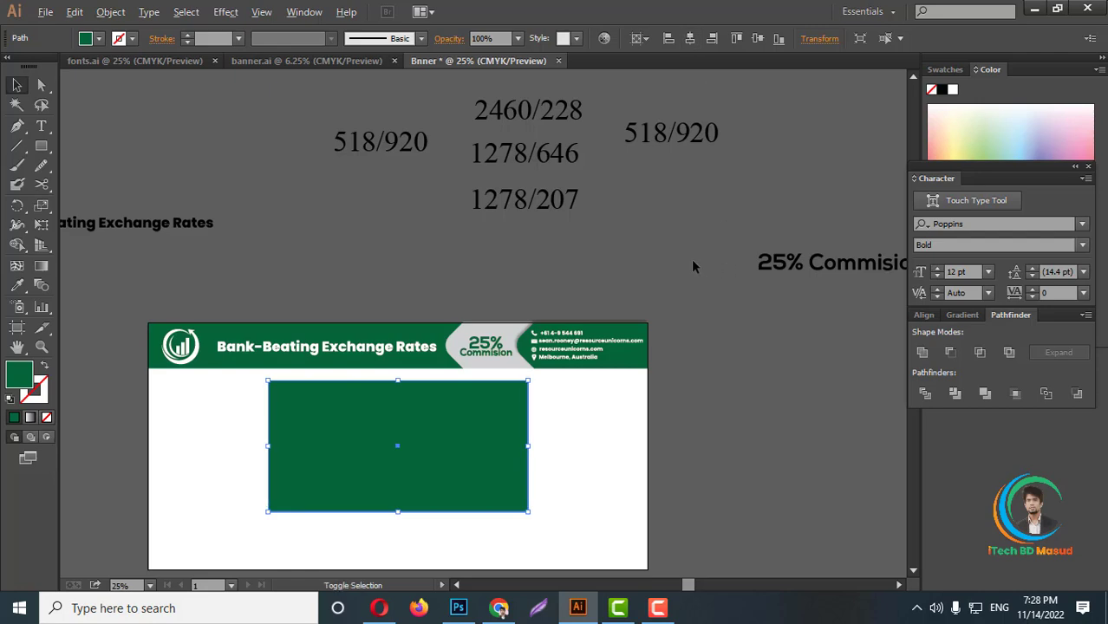
pyautogui.scroll(-2, 580, 364)
pyautogui.scroll(4, 577, 364)
pyautogui.scroll(2, 533, 371)
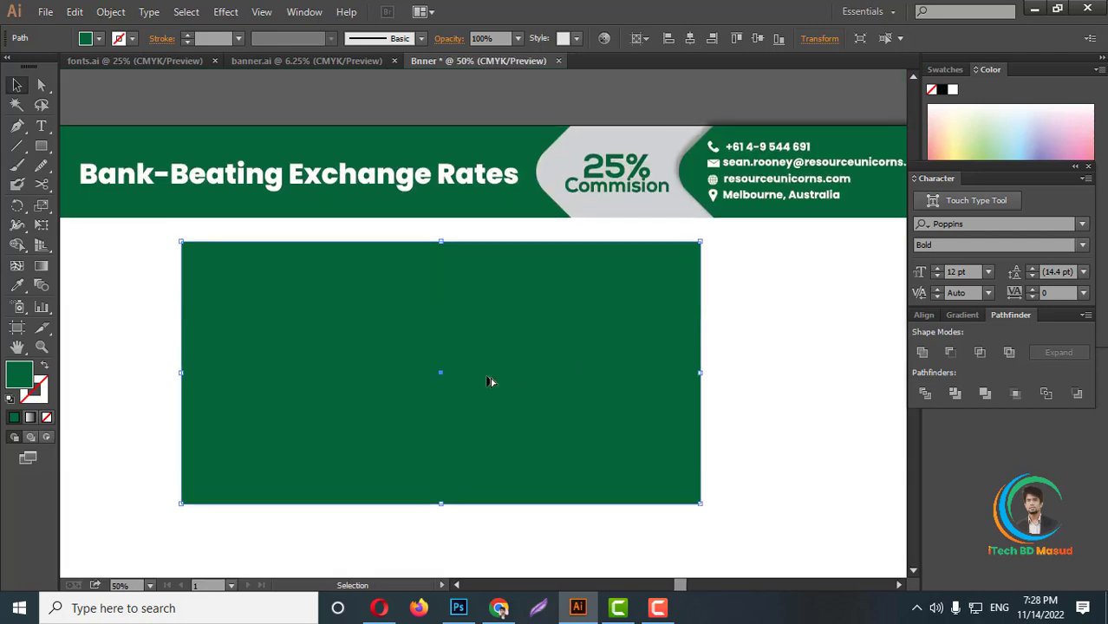
pyautogui.scroll(-2, 509, 404)
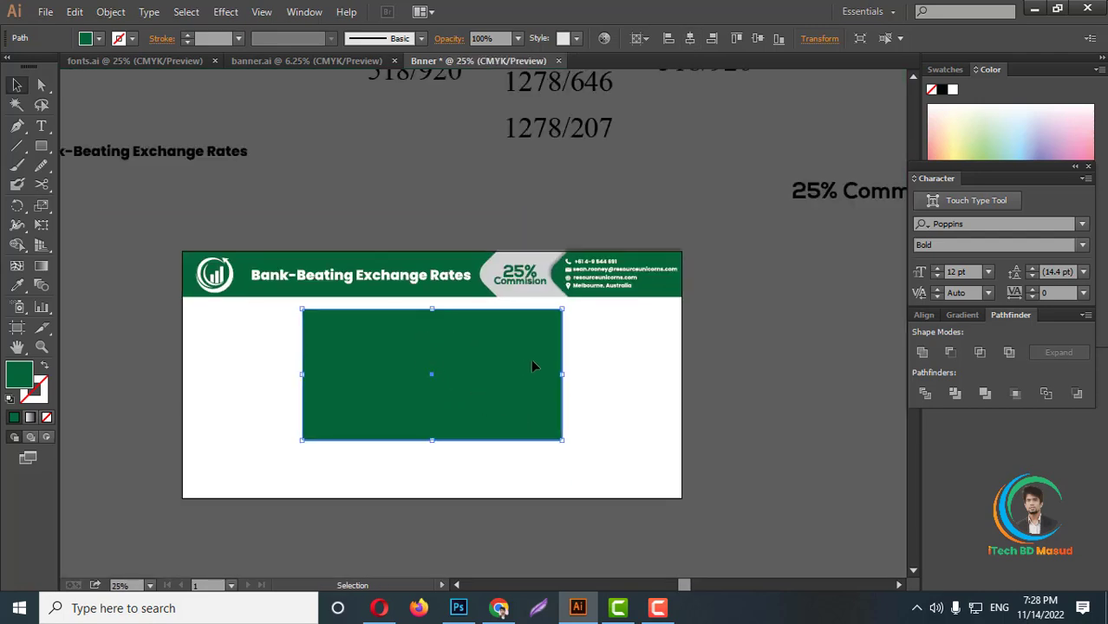
pyautogui.scroll(3, 453, 381)
pyautogui.scroll(1, 421, 344)
pyautogui.scroll(-3, 509, 363)
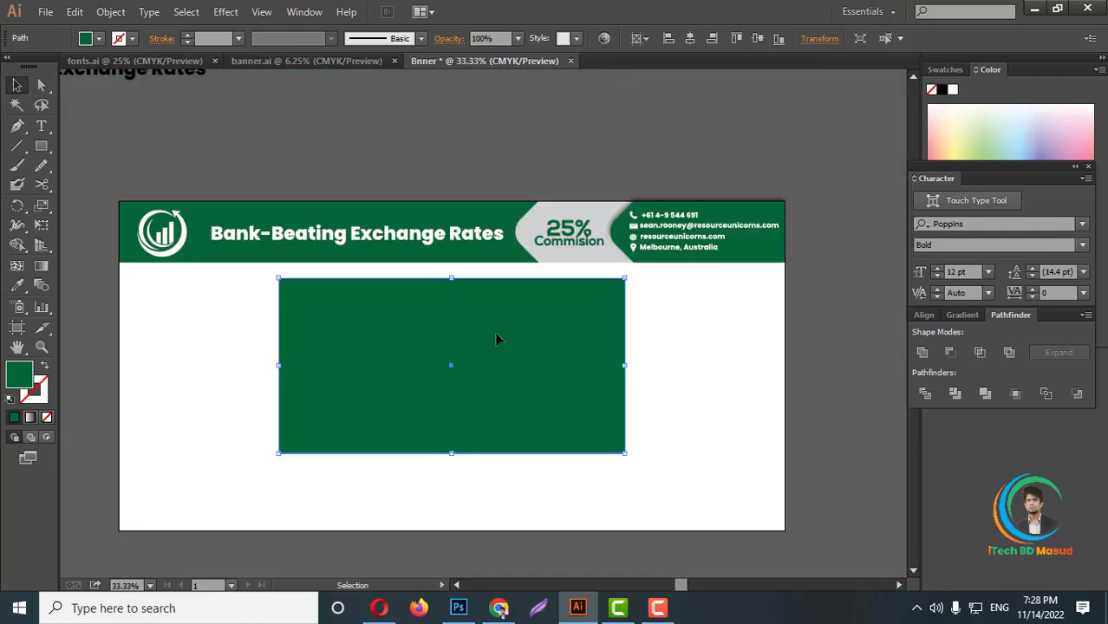
pyautogui.scroll(-2, 497, 339)
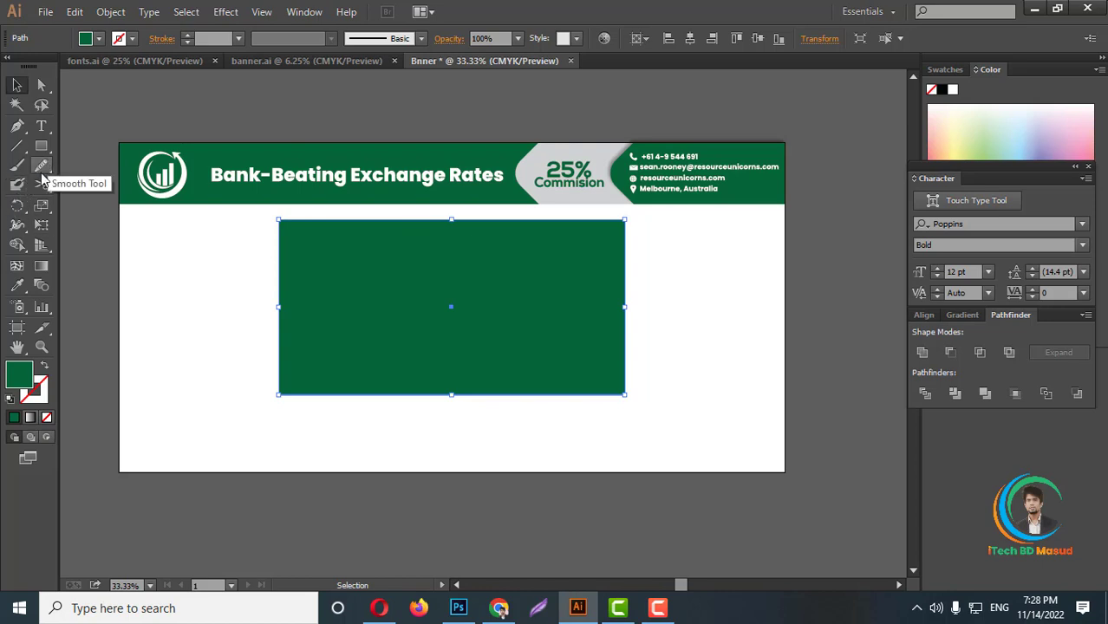
# Draw a small rounded square with the Rounded Rectangle Tool, replacing an oversized first attempt
pyautogui.moveTo(39, 149); pyautogui.dragTo(85, 183)
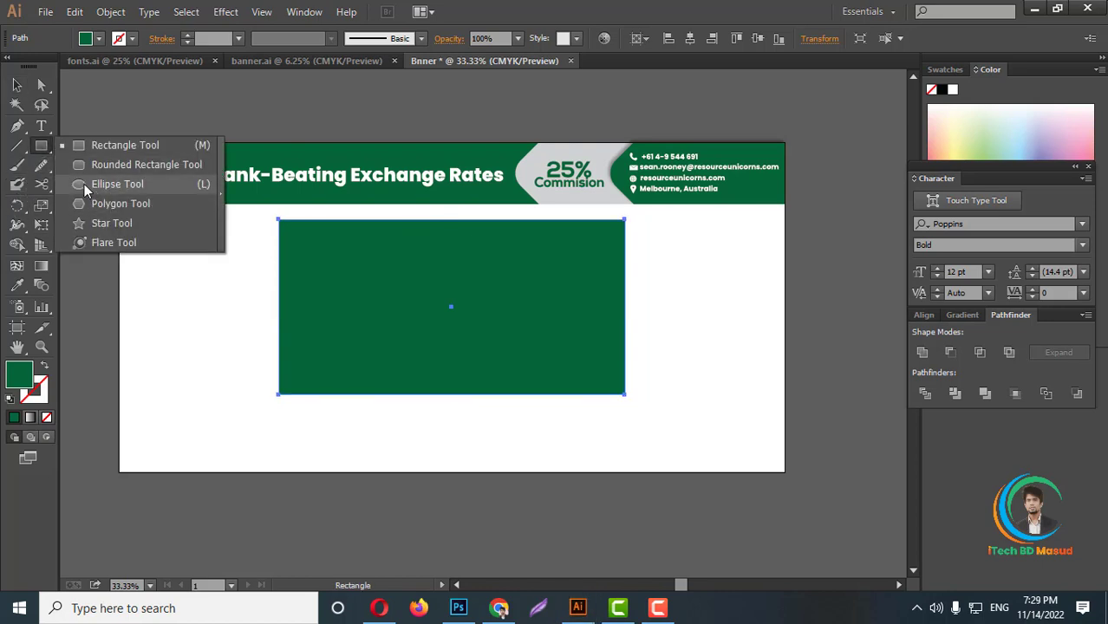
pyautogui.click(83, 164)
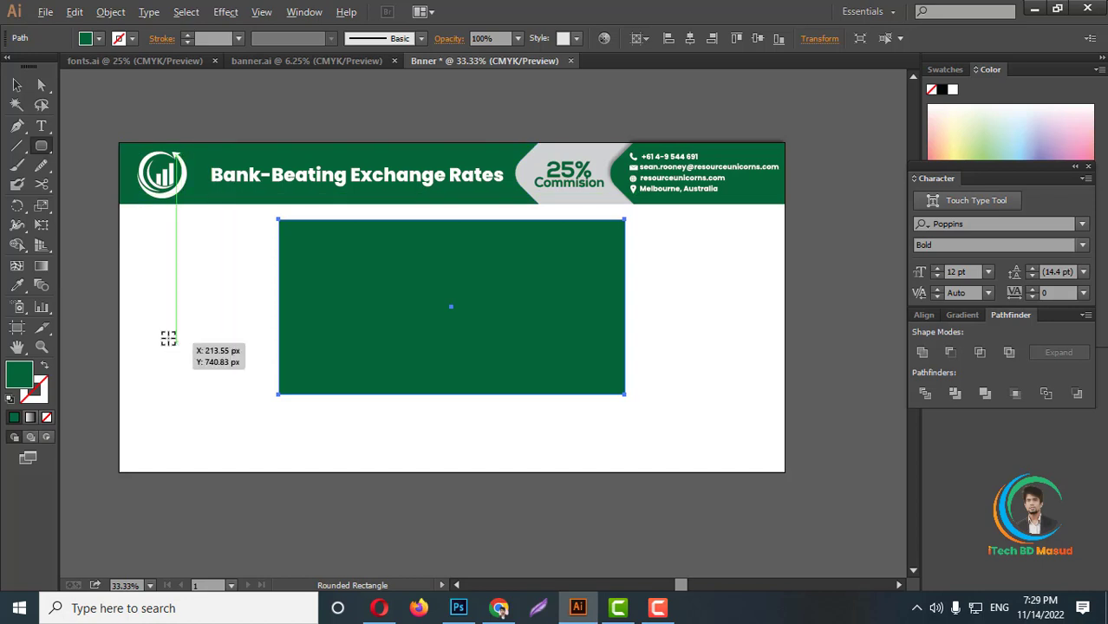
pyautogui.scroll(5, 168, 334)
pyautogui.scroll(3, 237, 314)
pyautogui.moveTo(276, 291)
pyautogui.mouseDown()
pyautogui.moveTo(530, 553)
pyautogui.moveTo(433, 438)
pyautogui.mouseUp()
pyautogui.hotkey('ctrl', '-')
pyautogui.hotkey('ctrl', '-')
pyautogui.hotkey('ctrl', '-')
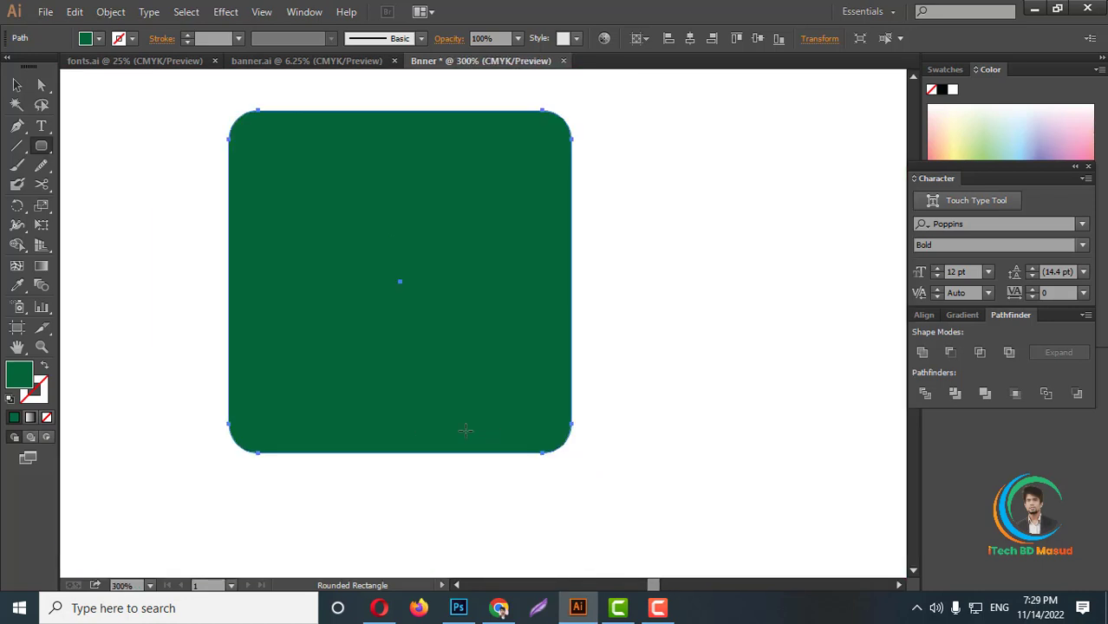
pyautogui.press('Delete')
pyautogui.moveTo(364, 298)
pyautogui.mouseDown()
pyautogui.moveTo(486, 388)
pyautogui.moveTo(439, 374)
pyautogui.mouseUp()
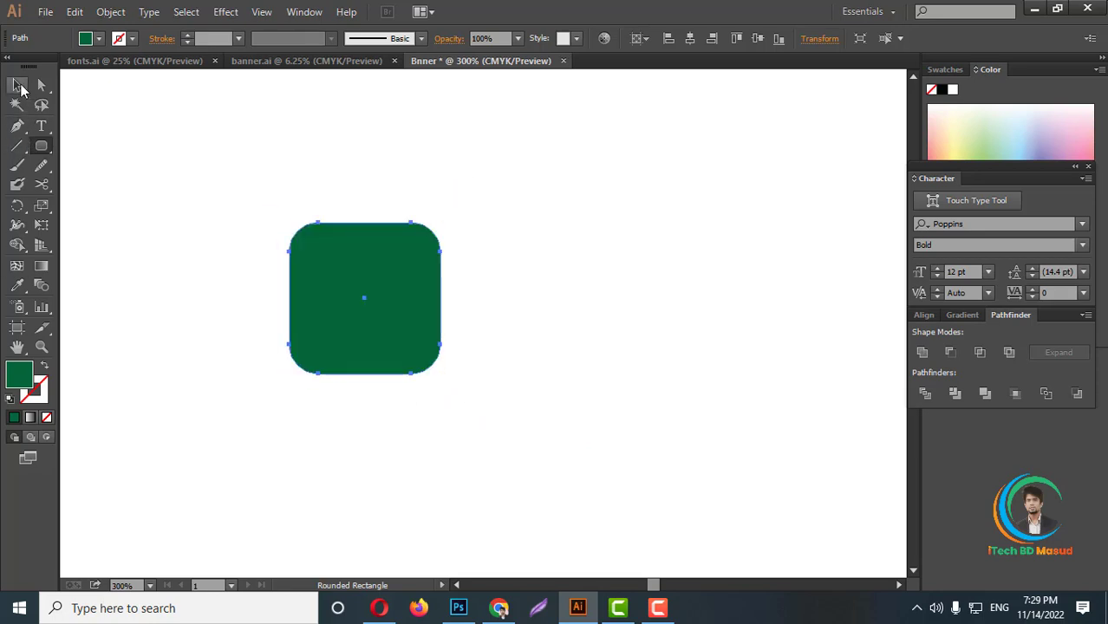
pyautogui.click(19, 87)
# Enlarge it, leave a copy left of the artboard, rotate 45° and move it onto the rectangle's bottom edge
pyautogui.scroll(-7, 317, 279)
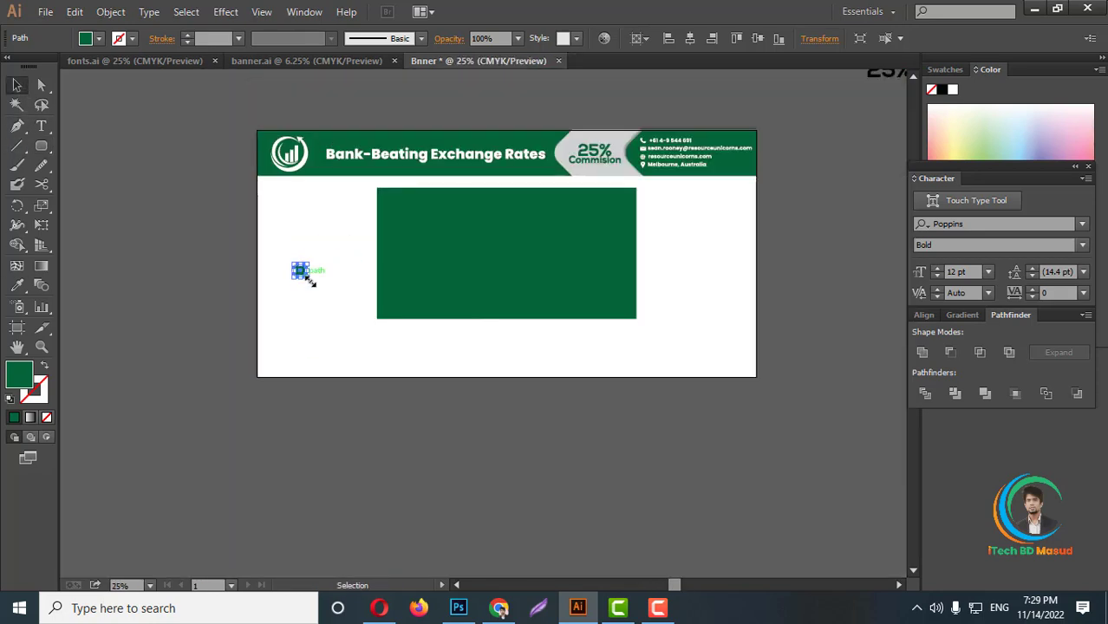
pyautogui.moveTo(311, 282)
pyautogui.mouseDown()
pyautogui.moveTo(371, 334)
pyautogui.moveTo(110, 278)
pyautogui.mouseUp()
pyautogui.scroll(1, 372, 260)
pyautogui.click(347, 338)
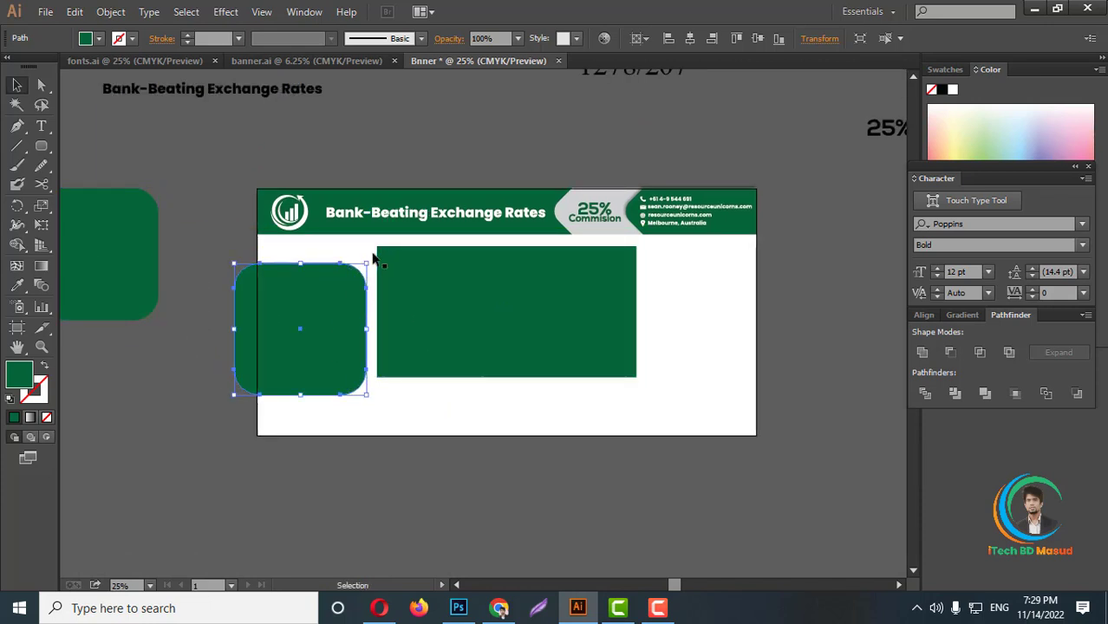
pyautogui.moveTo(371, 259); pyautogui.dragTo(433, 328)
pyautogui.click(408, 432)
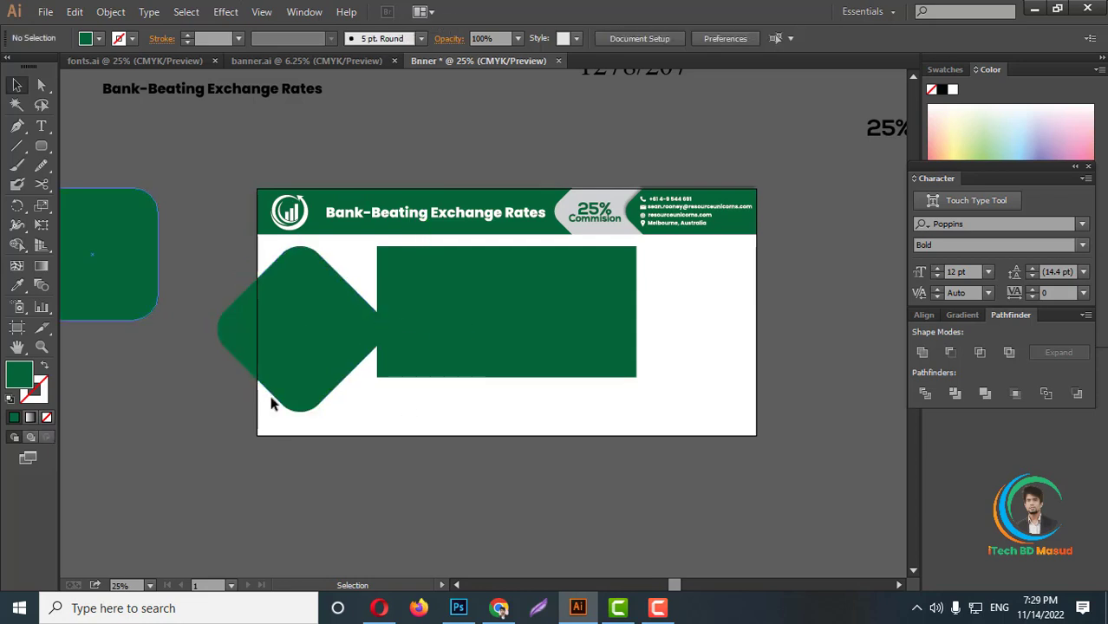
pyautogui.moveTo(308, 390)
pyautogui.mouseDown()
pyautogui.moveTo(497, 445)
pyautogui.moveTo(506, 438)
pyautogui.moveTo(509, 249)
pyautogui.mouseUp()
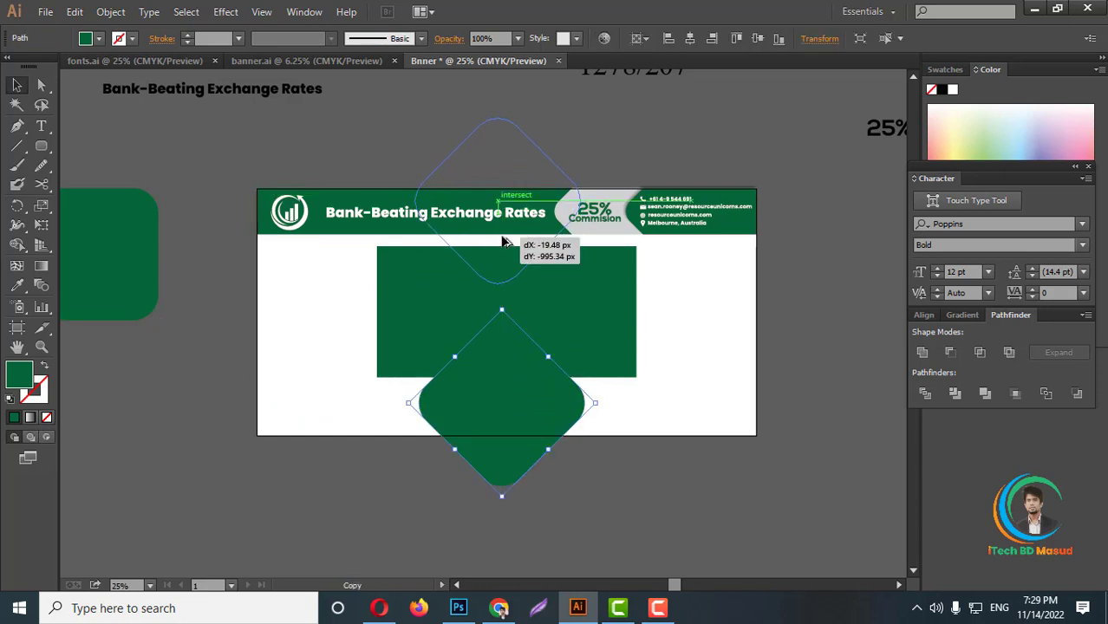
# Place the diamond copy above the rectangle, centre both diamonds horizontally and group them
pyautogui.moveTo(510, 245); pyautogui.dragTo(511, 246)
pyautogui.keyDown('shift'); pyautogui.click(532, 416); pyautogui.keyUp('shift')
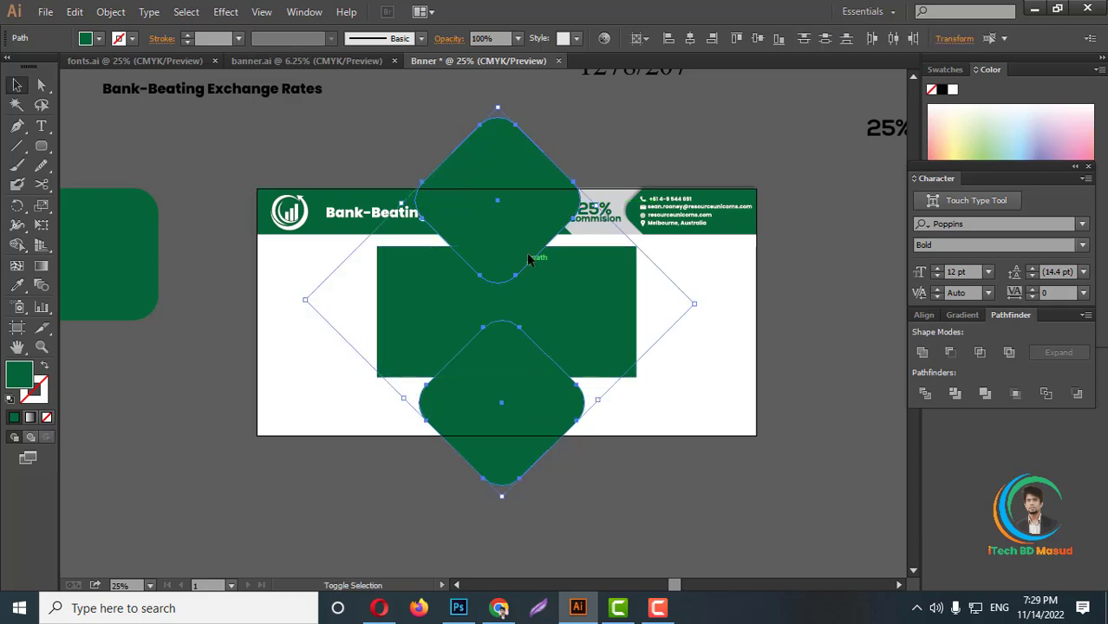
pyautogui.click(691, 38)
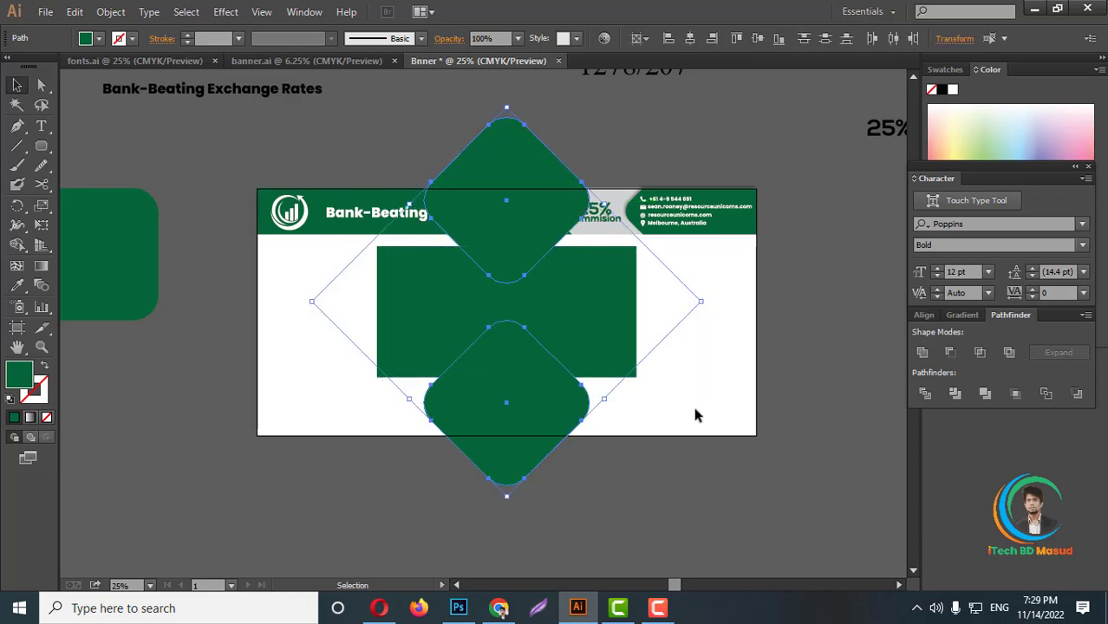
pyautogui.keyDown('shift'); pyautogui.click(613, 353); pyautogui.keyUp('shift')
pyautogui.rightClick(648, 349)
pyautogui.click(607, 379)
# Centre the diamond group vertically on the rectangle, then select the rectangle
pyautogui.click(922, 352)
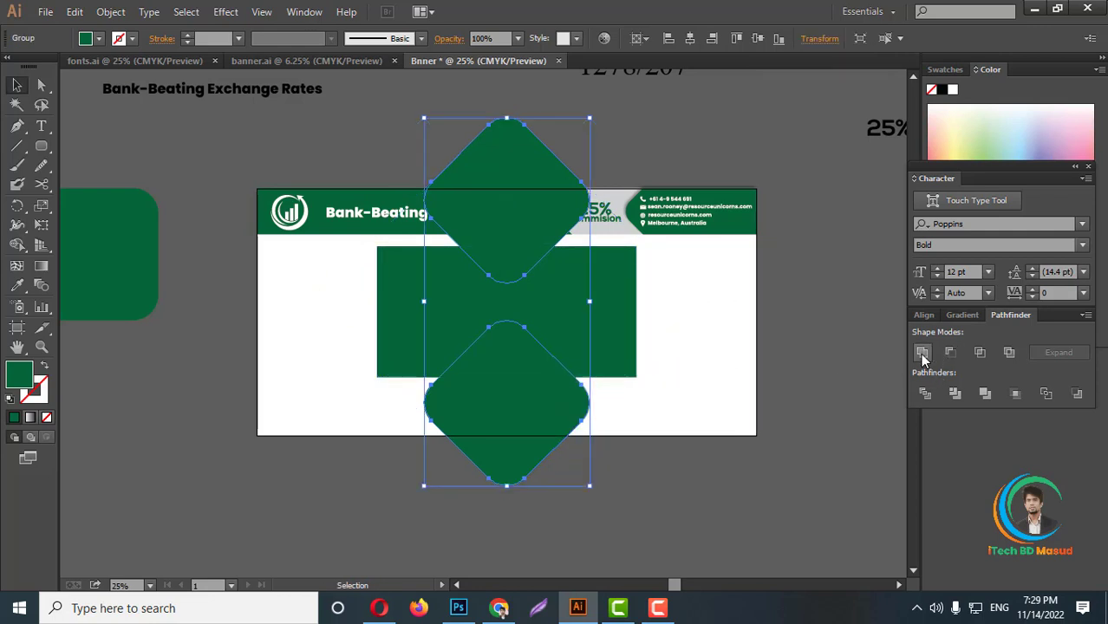
pyautogui.click(699, 399)
pyautogui.keyDown('shift'); pyautogui.click(504, 366); pyautogui.keyUp('shift')
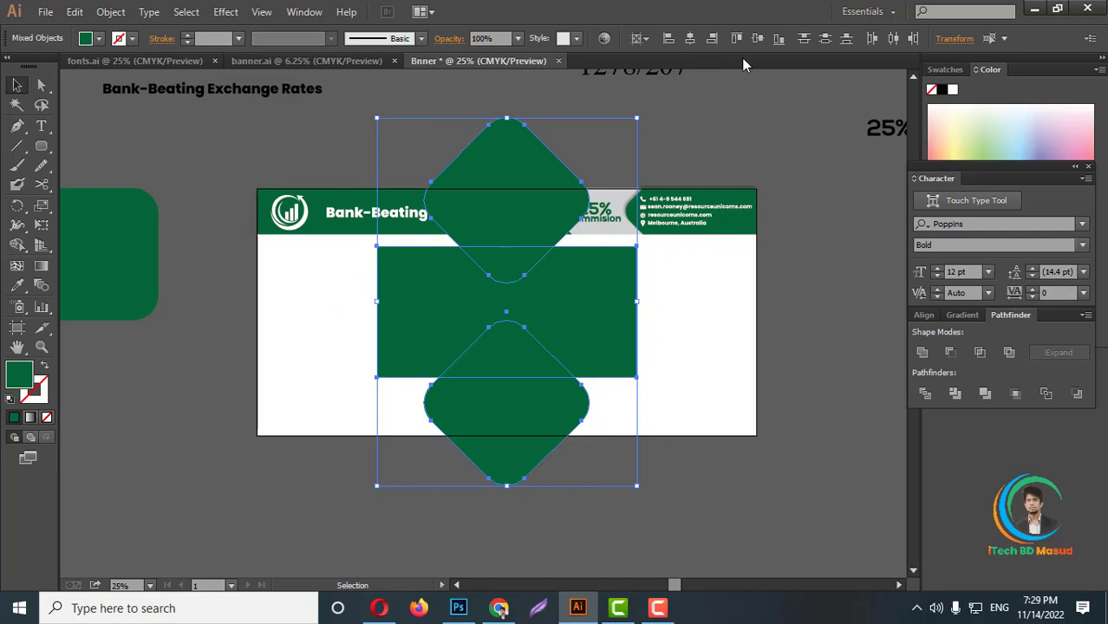
pyautogui.click(758, 39)
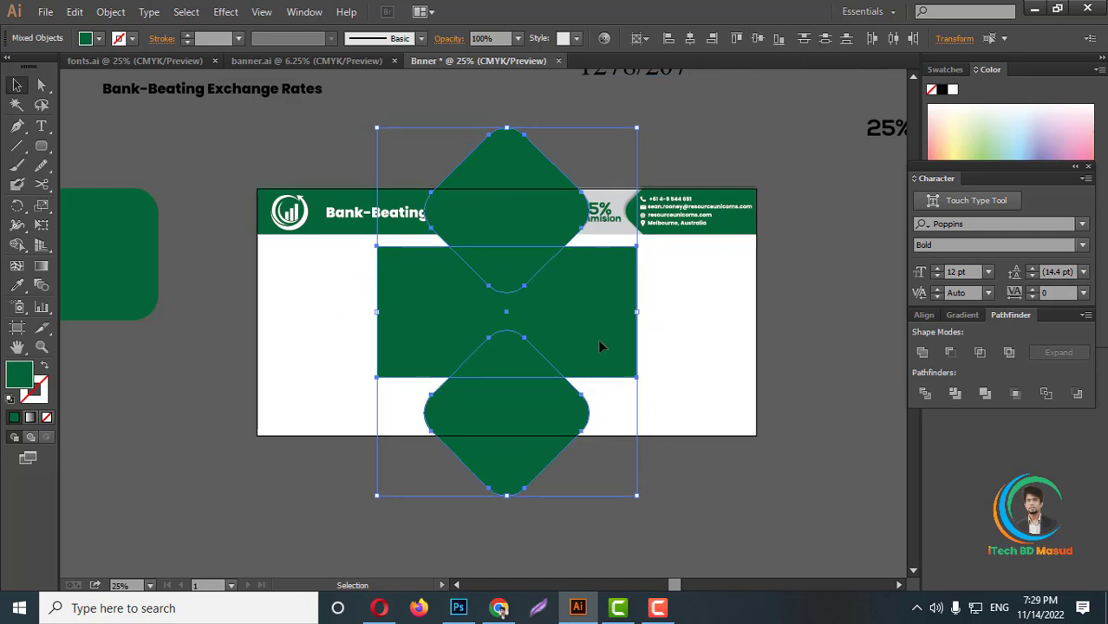
pyautogui.click(691, 343)
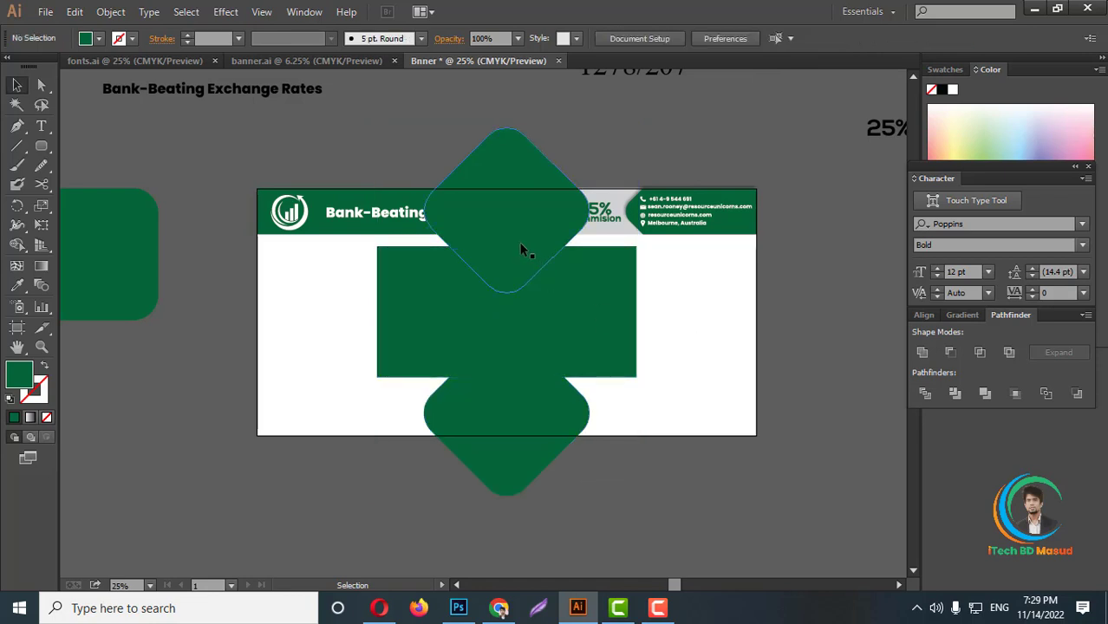
pyautogui.click(520, 249)
pyautogui.click(592, 331)
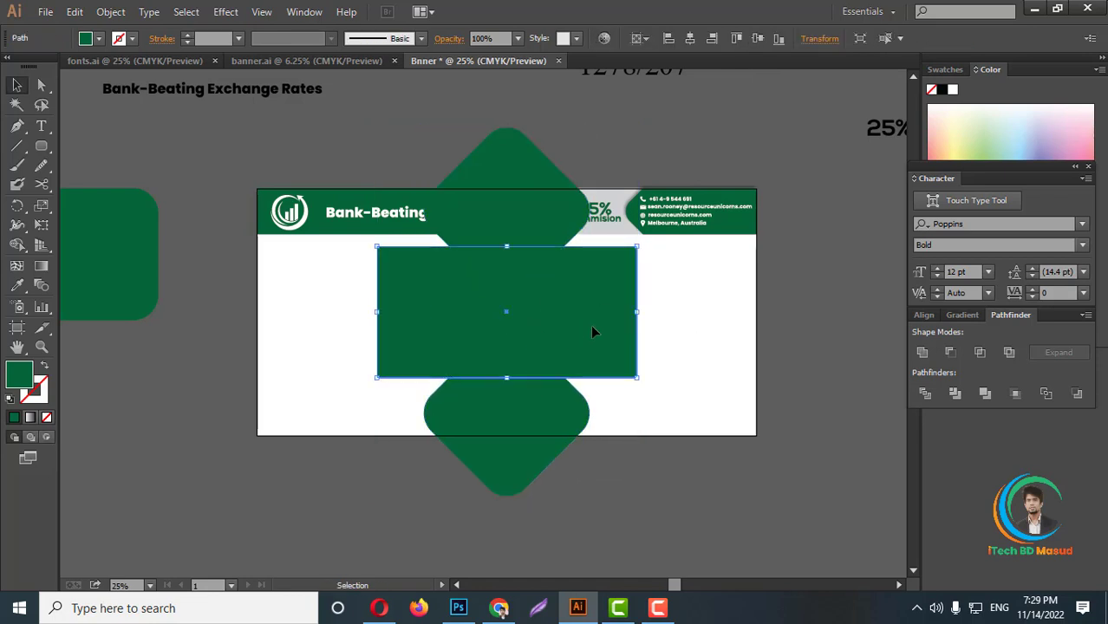
# Fill the central rectangle pale mint green, then zoom out and select the spare rounded square
pyautogui.click(1026, 136)
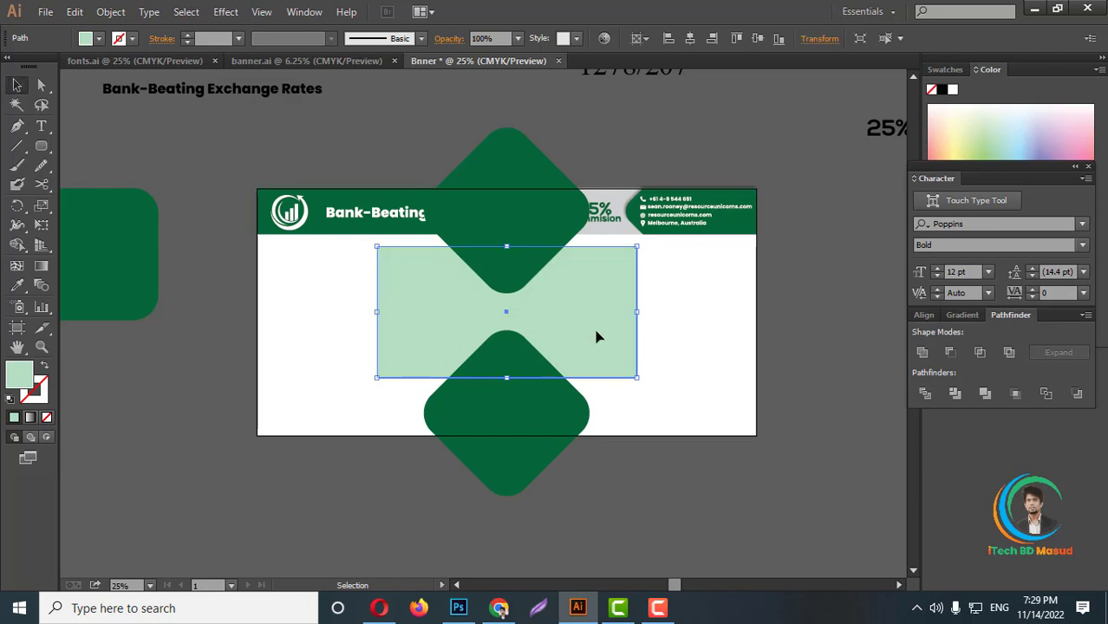
pyautogui.scroll(2, 703, 404)
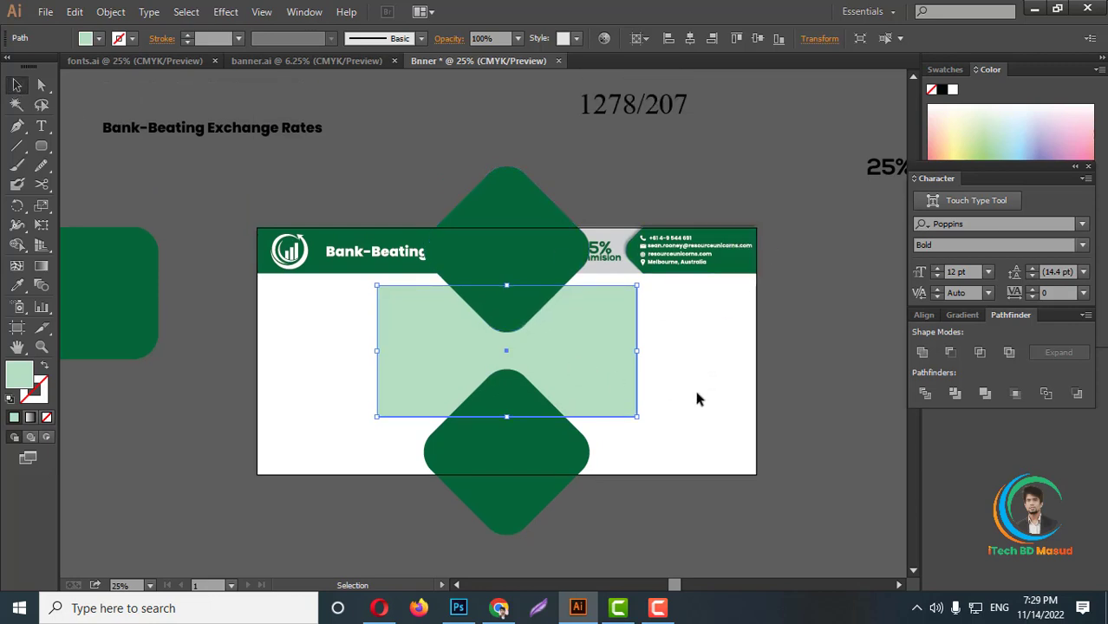
pyautogui.click(720, 411)
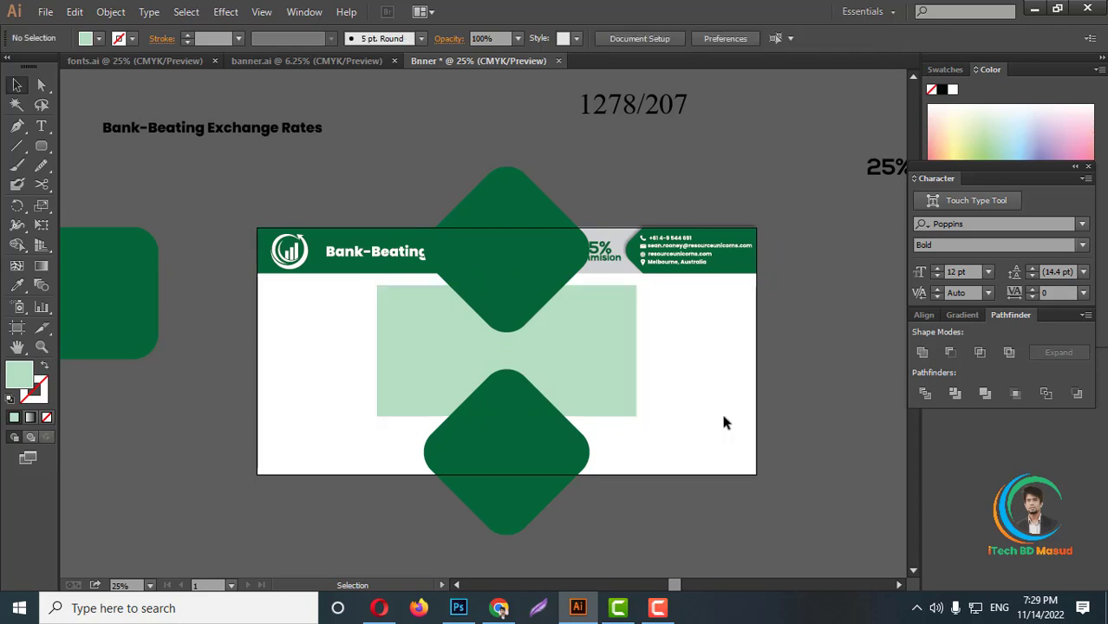
pyautogui.scroll(2, 700, 407)
pyautogui.hotkey('ctrl', '-')
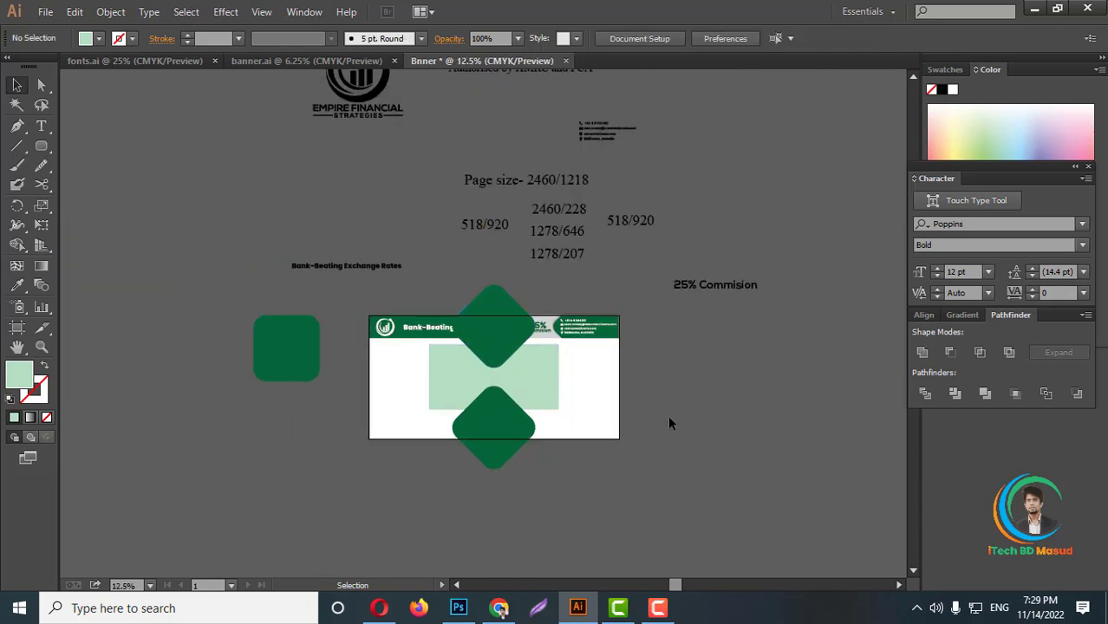
pyautogui.scroll(2, 506, 421)
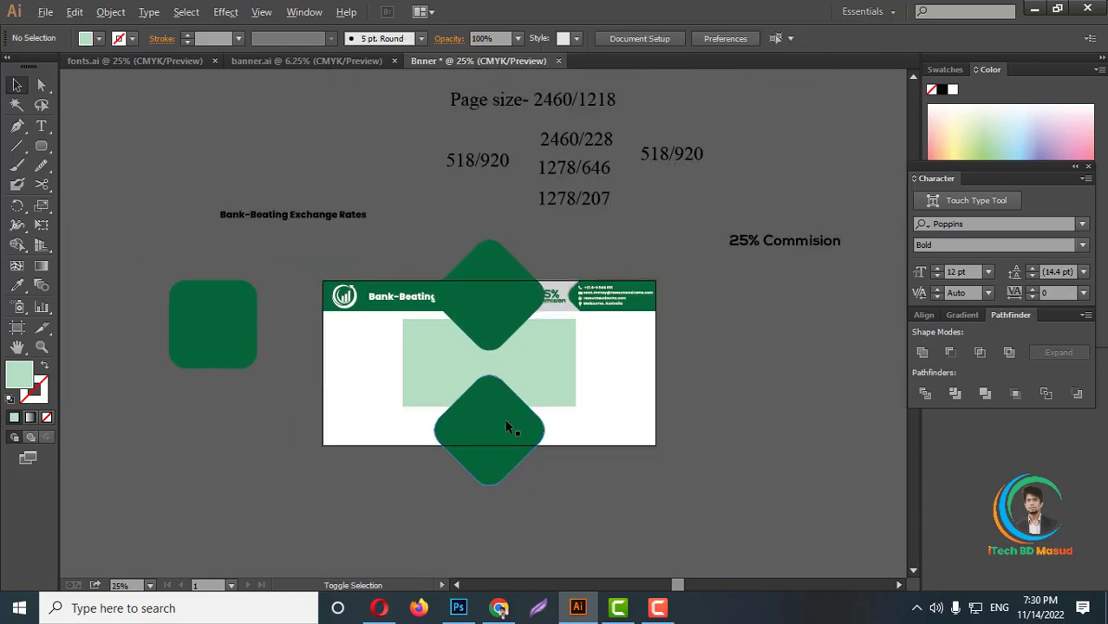
pyautogui.click(560, 442)
pyautogui.click(130, 312)
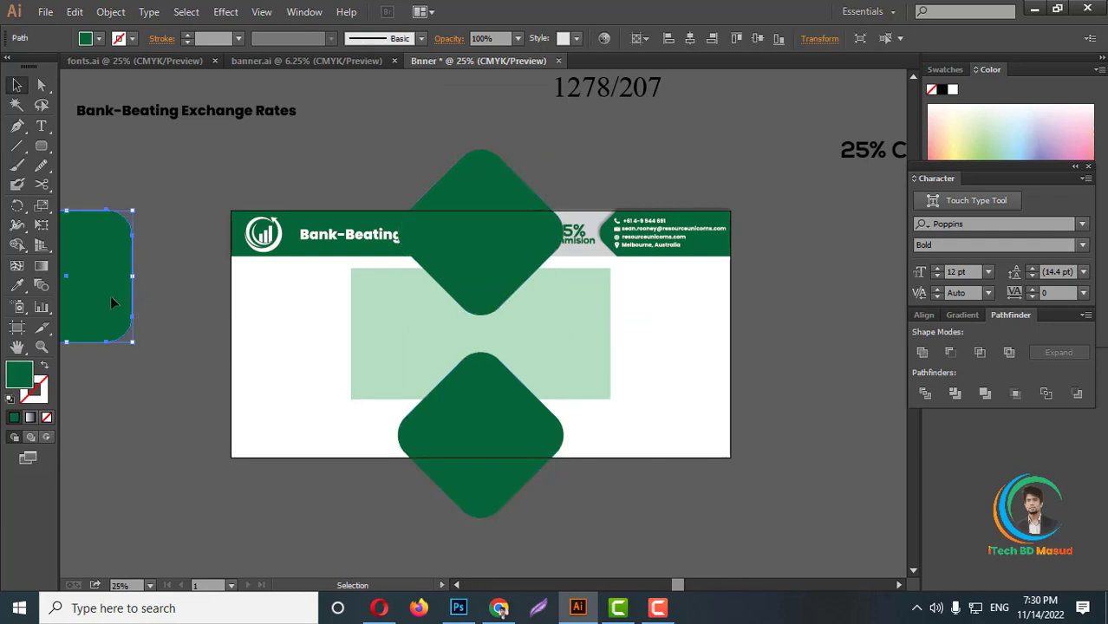
# Copy the spare rounded square to the right, rotate it 45° and enlarge it over the rectangle's right side
pyautogui.moveTo(110, 295); pyautogui.dragTo(716, 375)
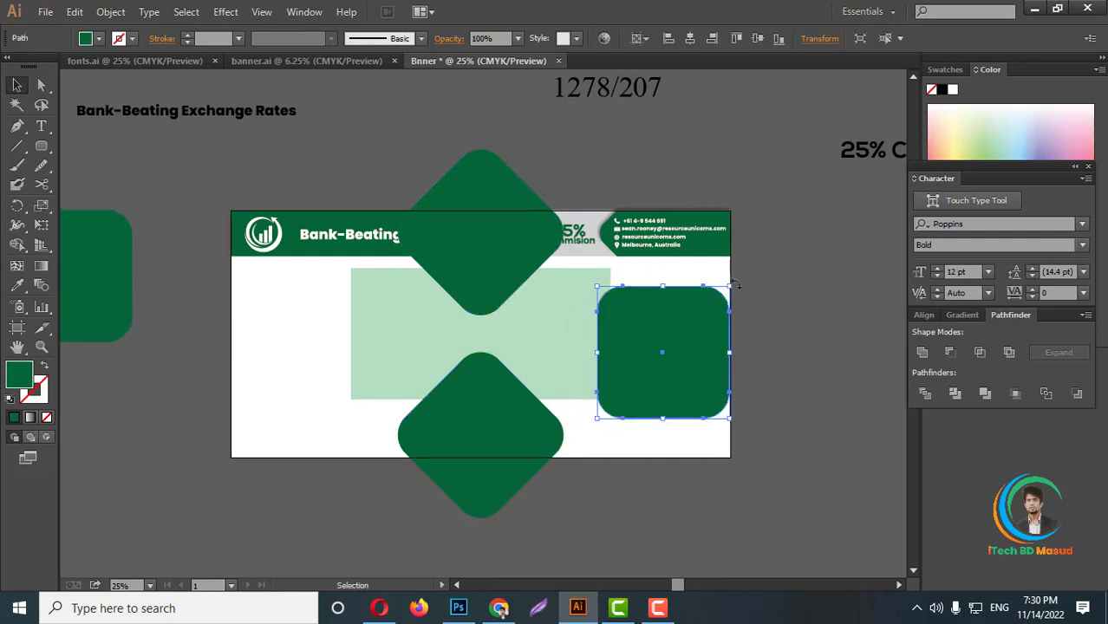
pyautogui.moveTo(736, 282); pyautogui.dragTo(849, 420)
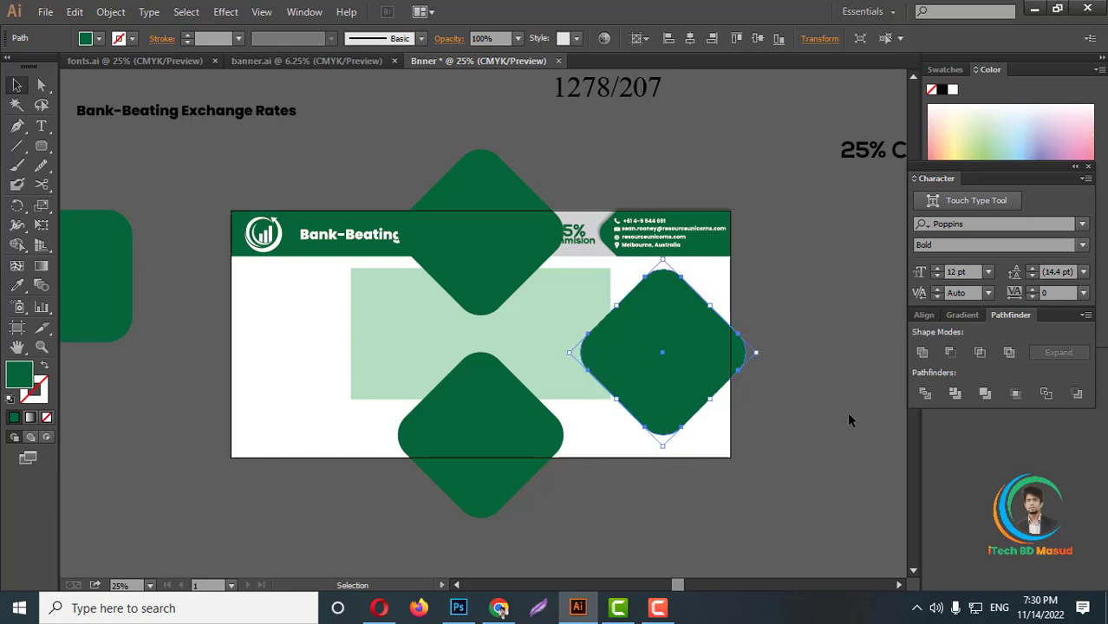
pyautogui.scroll(1, 846, 412)
pyautogui.moveTo(697, 387); pyautogui.dragTo(628, 377)
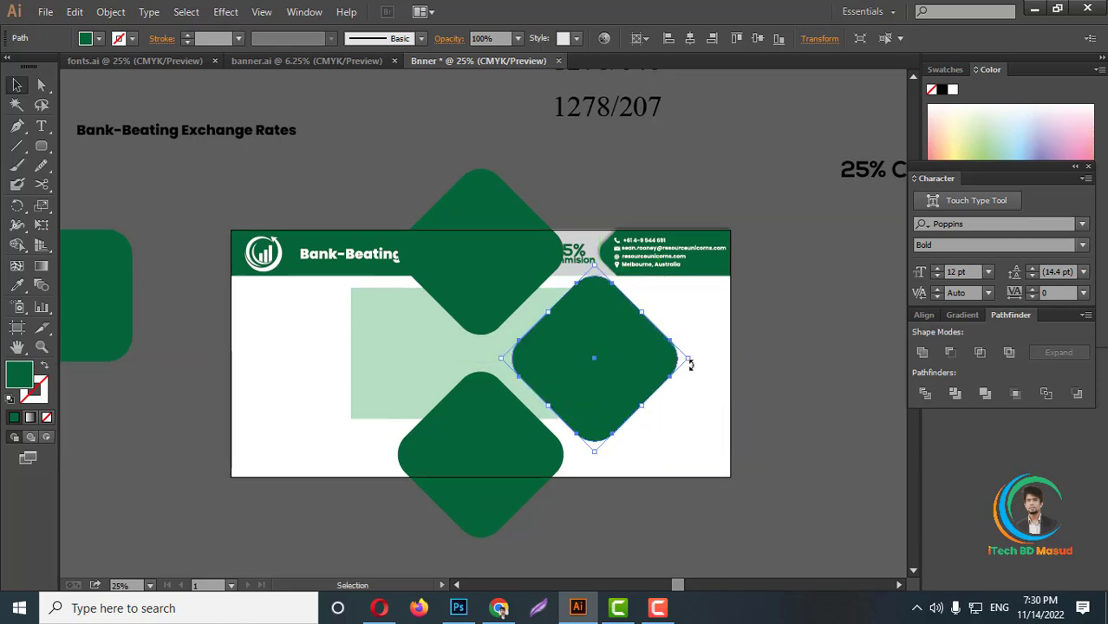
pyautogui.moveTo(690, 364); pyautogui.dragTo(799, 384)
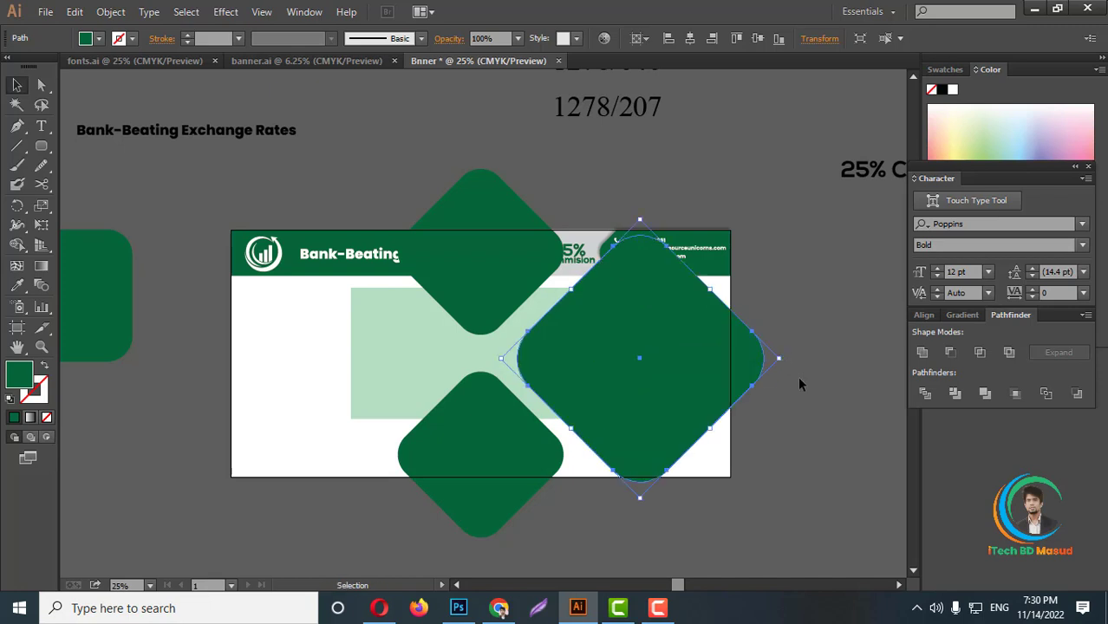
pyautogui.keyDown('alt'); pyautogui.scroll(1, 638, 366); pyautogui.keyUp('alt')
pyautogui.keyDown('shift'); pyautogui.click(474, 411); pyautogui.keyUp('shift')
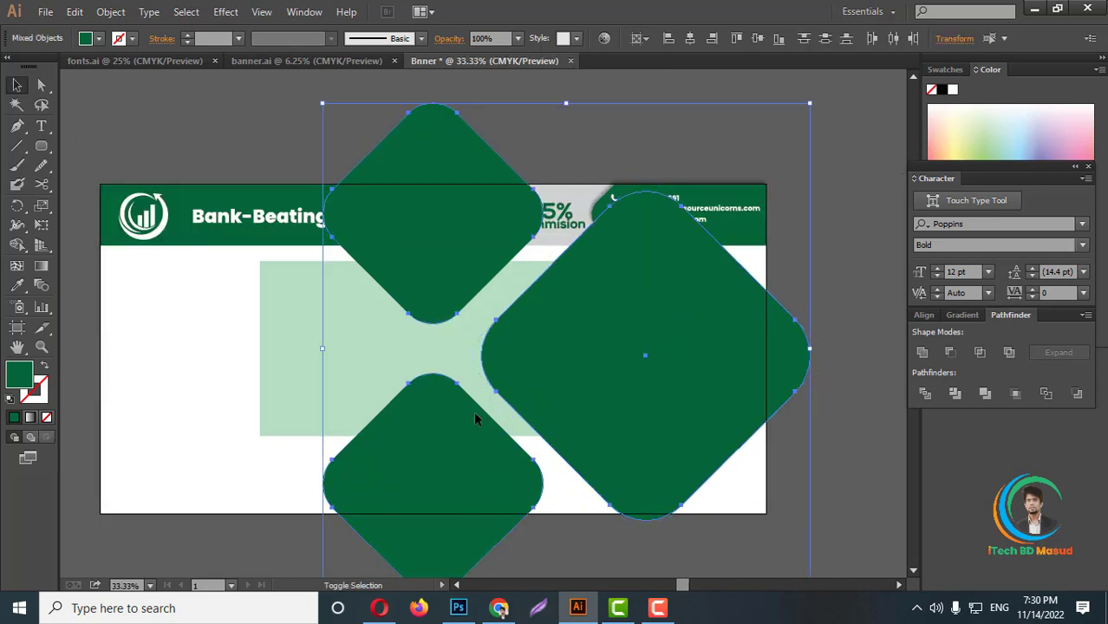
# Turn the three diamonds into unfilled dark-green 3 pt outlines over the pale rectangle
pyautogui.click(45, 368)
pyautogui.scroll(1, 489, 413)
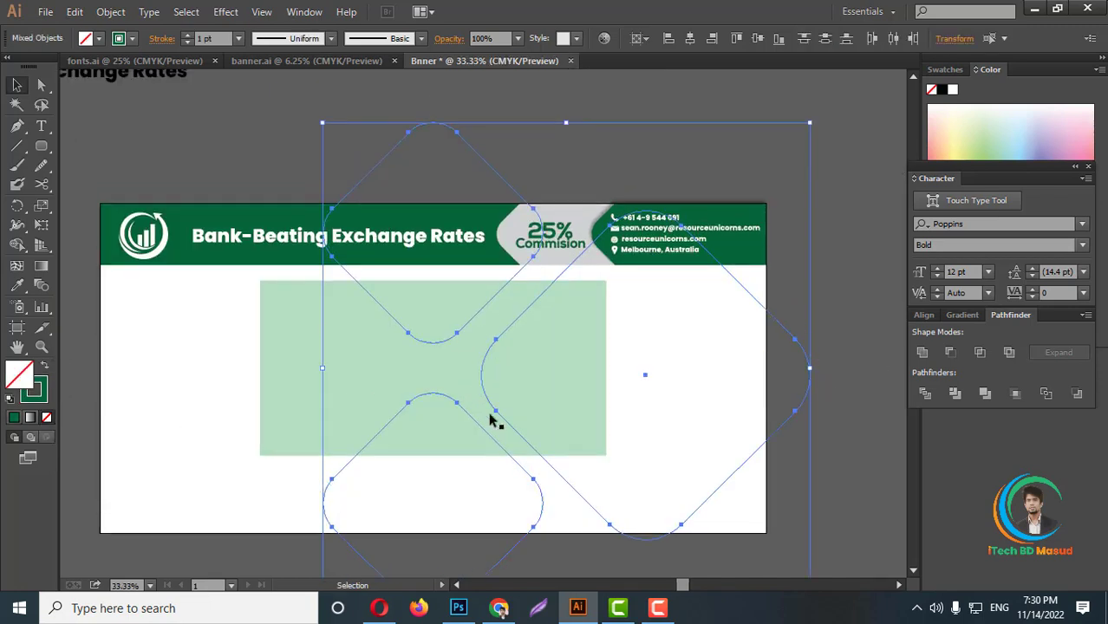
pyautogui.click(173, 349)
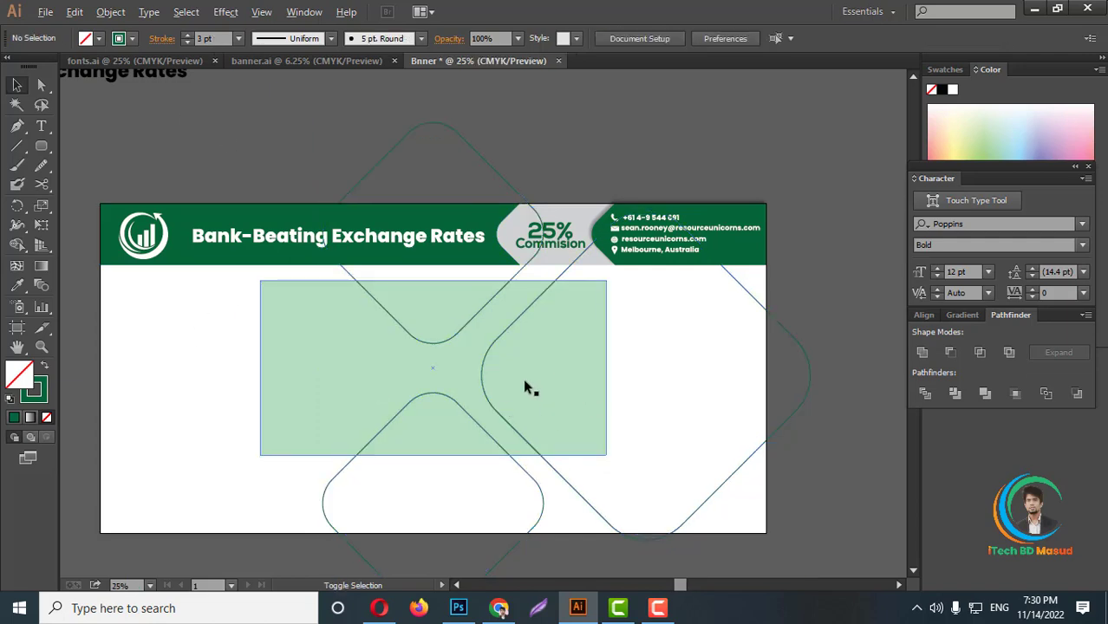
pyautogui.keyDown('alt'); pyautogui.scroll(-2, 527, 385); pyautogui.keyUp('alt')
# Nudge the right diamond outline slightly upward
pyautogui.keyDown('alt'); pyautogui.scroll(2, 532, 413); pyautogui.keyUp('alt')
pyautogui.keyDown('alt'); pyautogui.scroll(1, 524, 403); pyautogui.keyUp('alt')
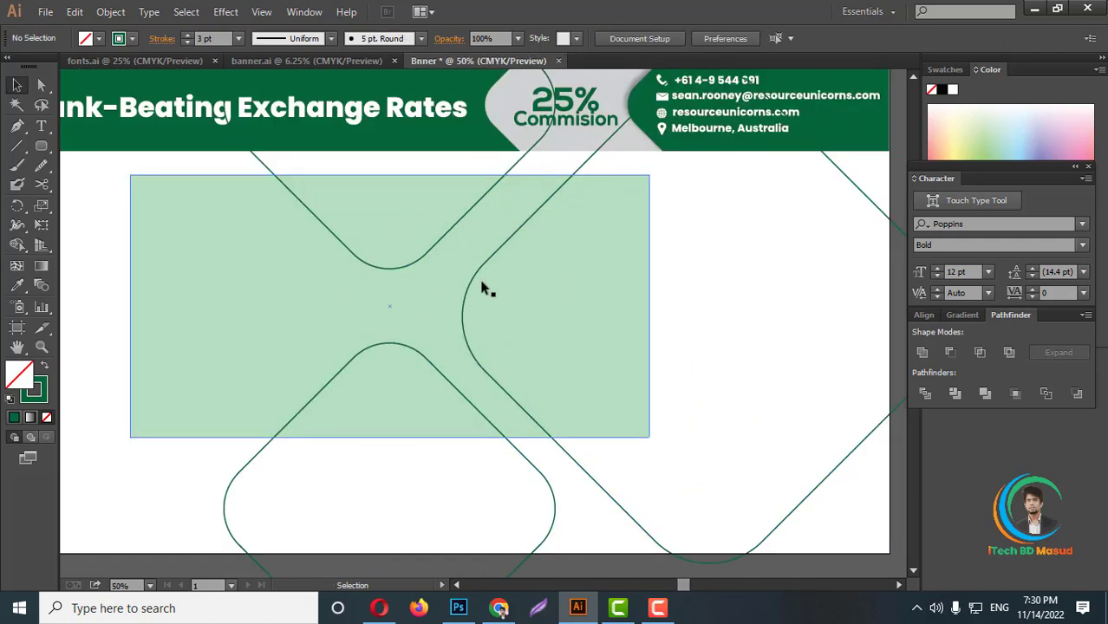
pyautogui.click(595, 489)
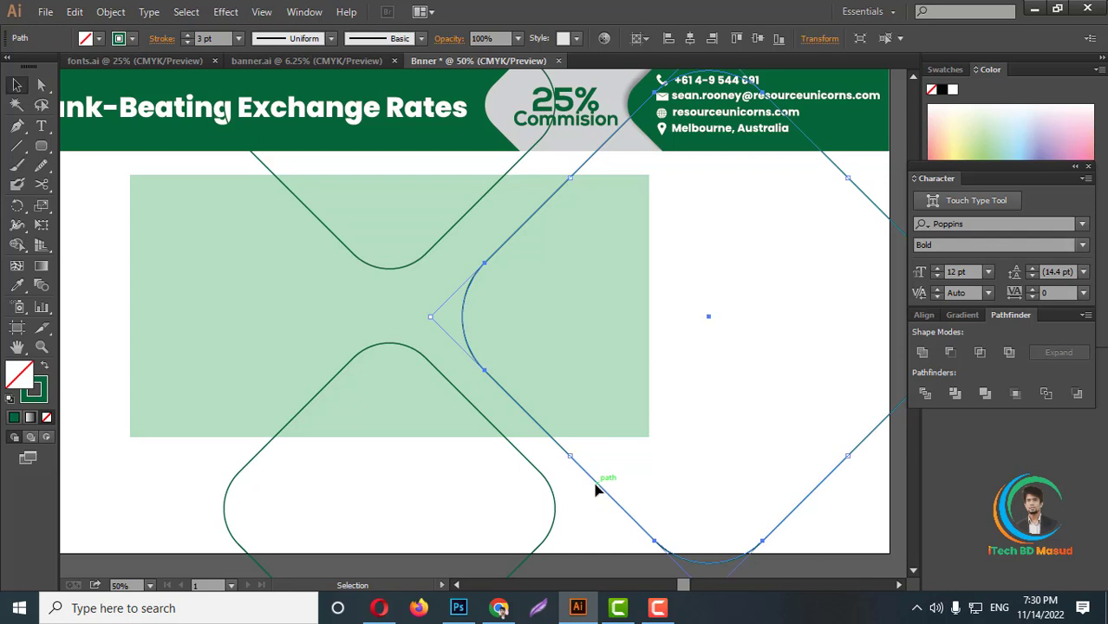
pyautogui.moveTo(596, 490); pyautogui.dragTo(596, 466)
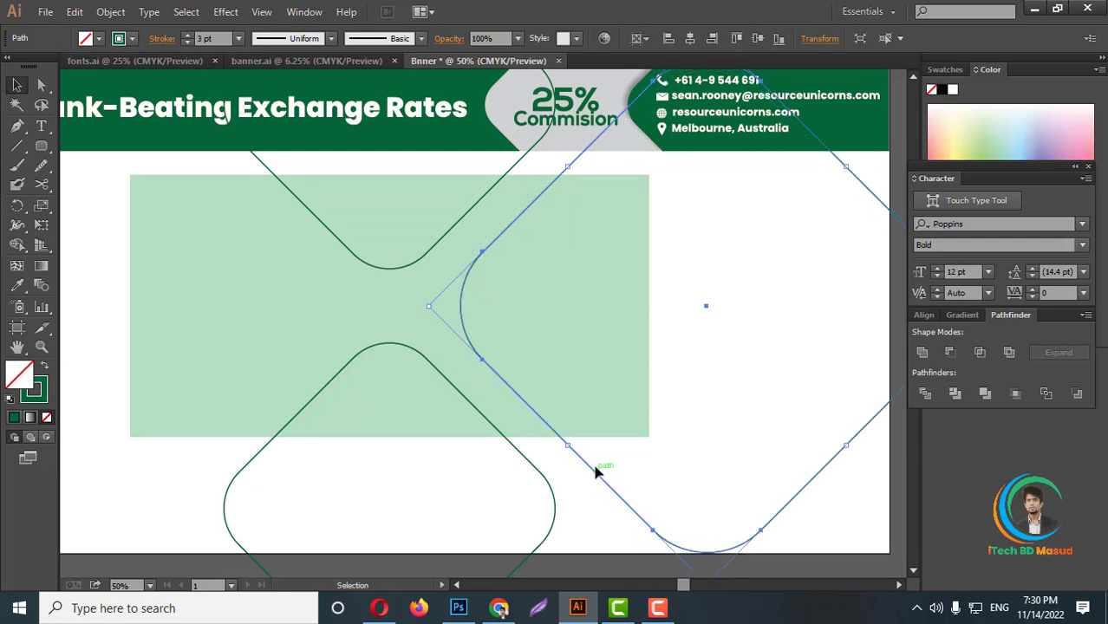
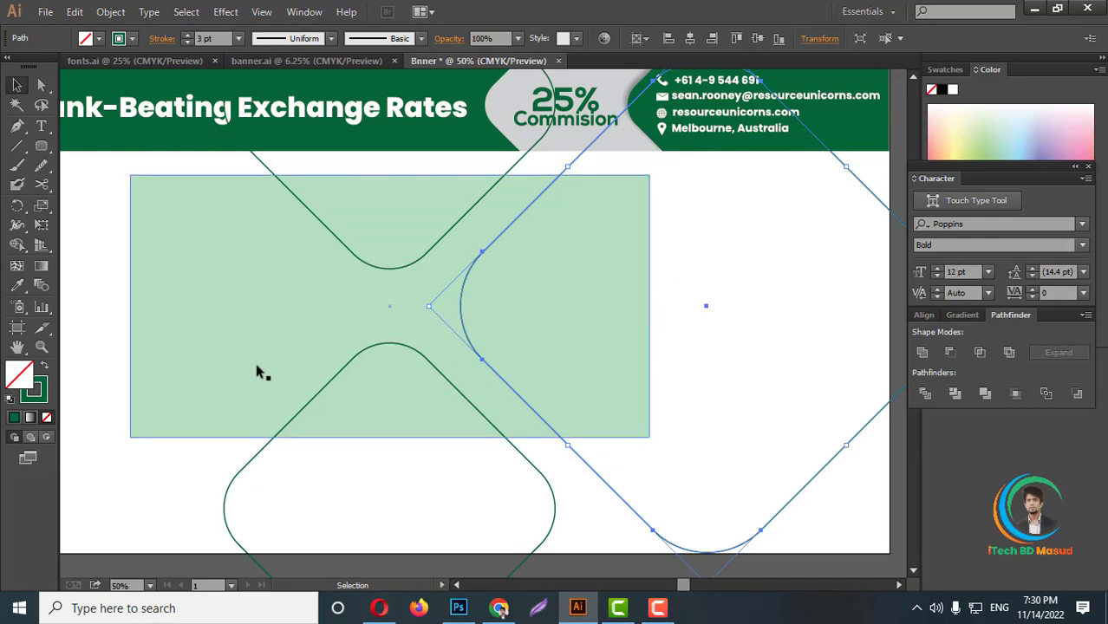
# Fill the central rectangle with the dark green swatch
pyautogui.scroll(2, 224, 297)
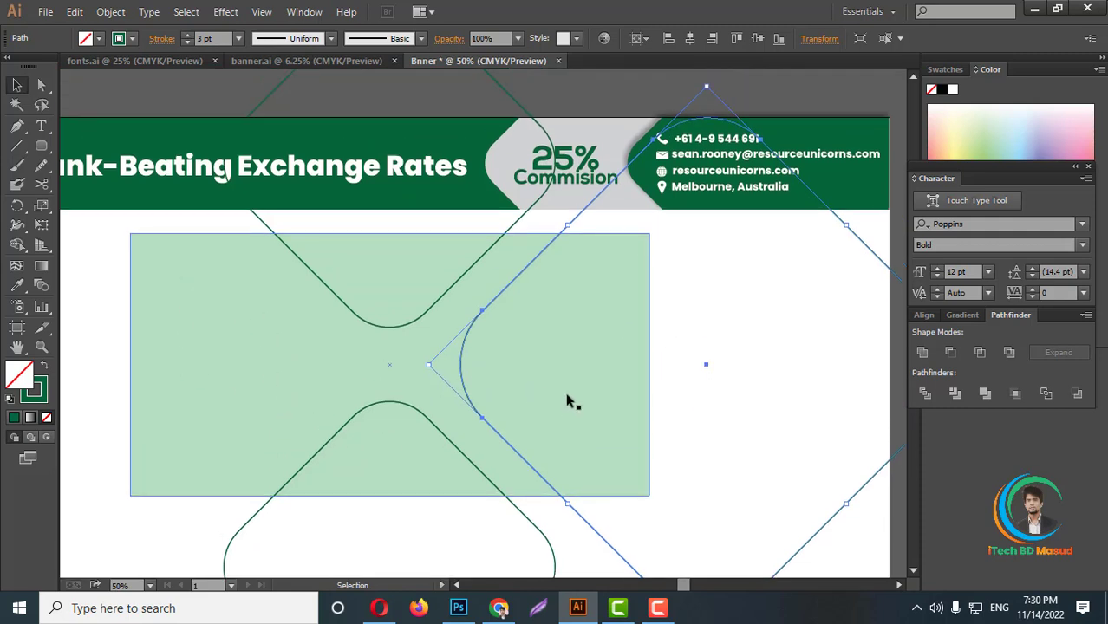
pyautogui.scroll(-2, 568, 402)
pyautogui.scroll(1, 551, 408)
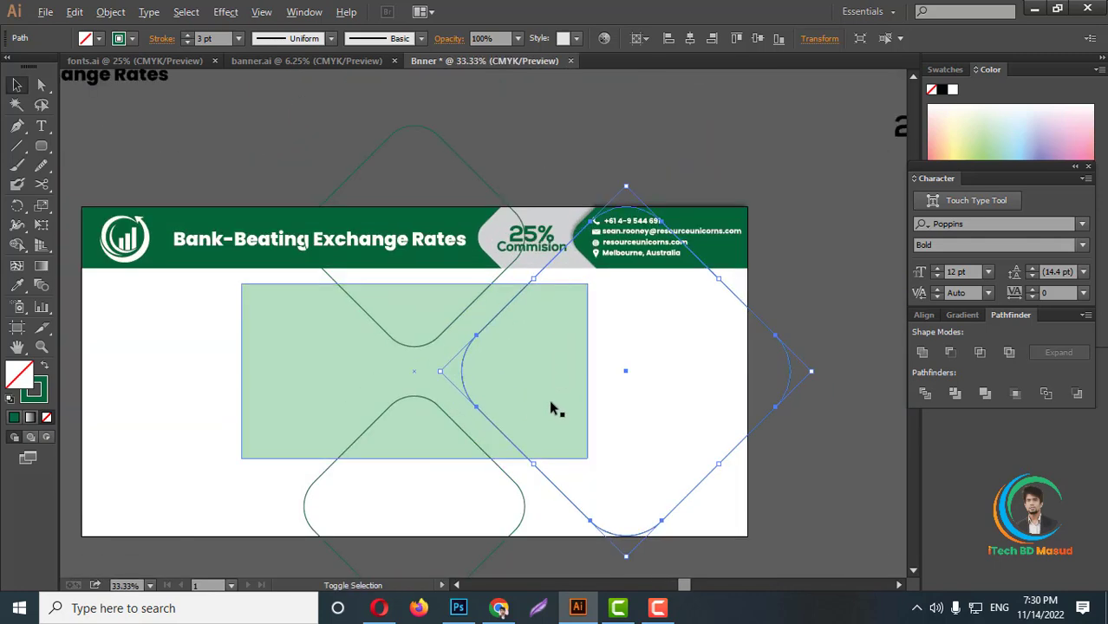
pyautogui.click(558, 378)
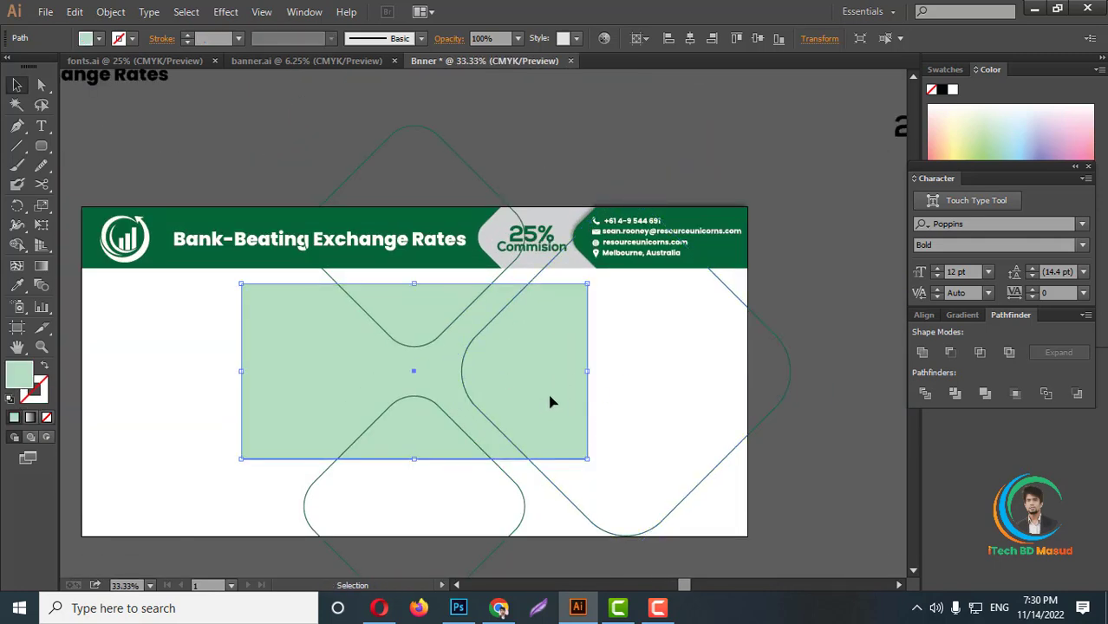
pyautogui.press('a')
pyautogui.press('v')
pyautogui.click(945, 69)
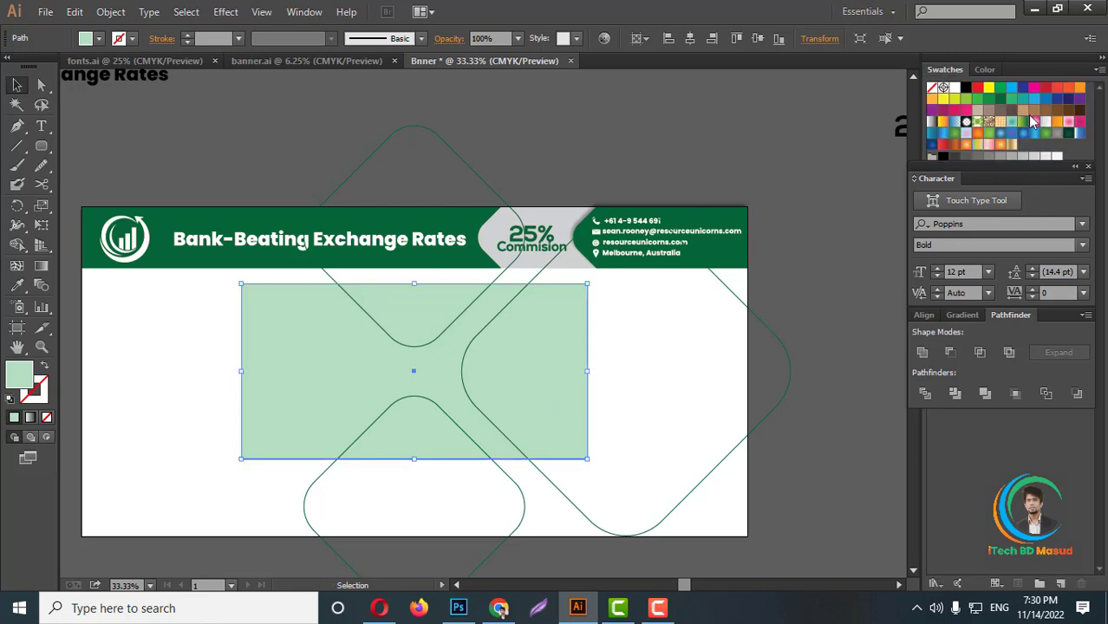
pyautogui.click(1001, 98)
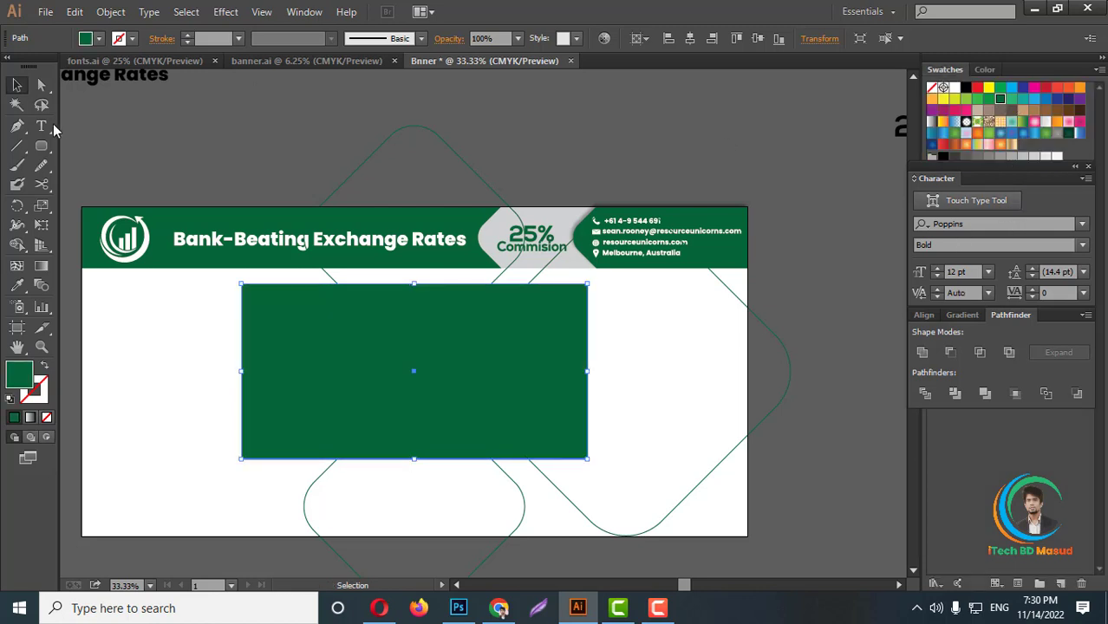
# Select both rounded diamond outlines together with the green rectangle
pyautogui.click(552, 487)
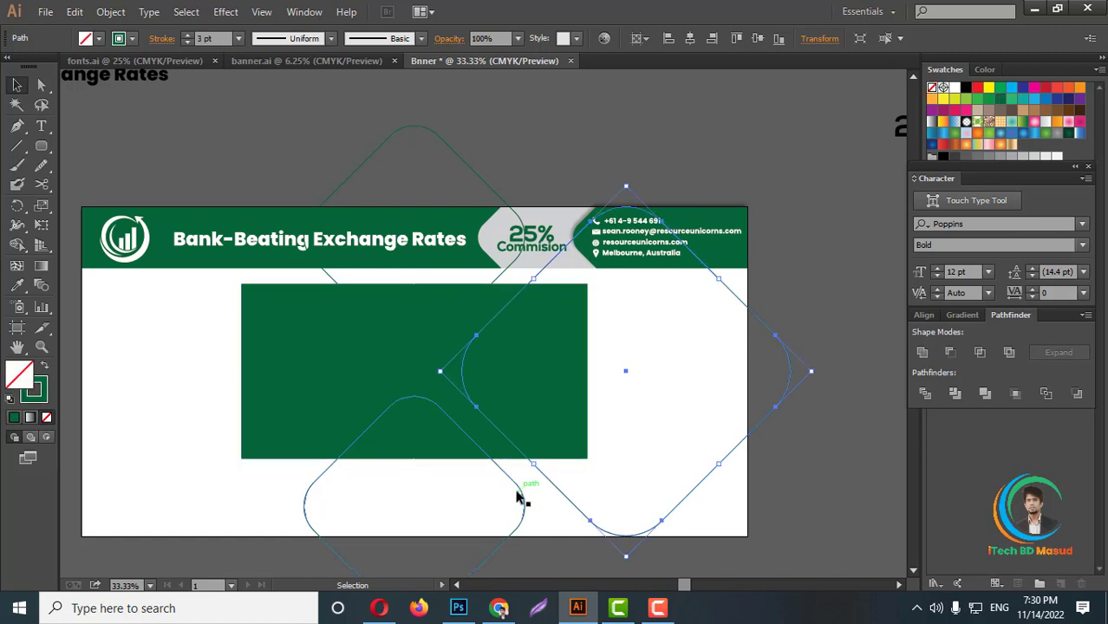
pyautogui.keyDown('shift'); pyautogui.click(518, 494); pyautogui.keyUp('shift')
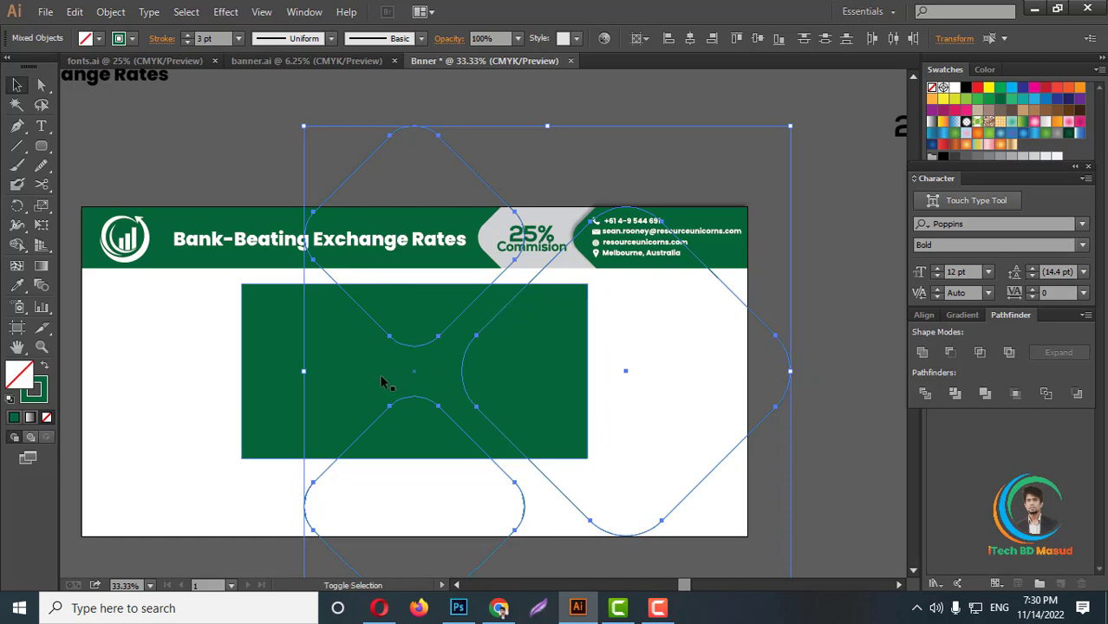
pyautogui.keyDown('shift'); pyautogui.click(358, 373); pyautogui.keyUp('shift')
pyautogui.scroll(-1, 457, 398)
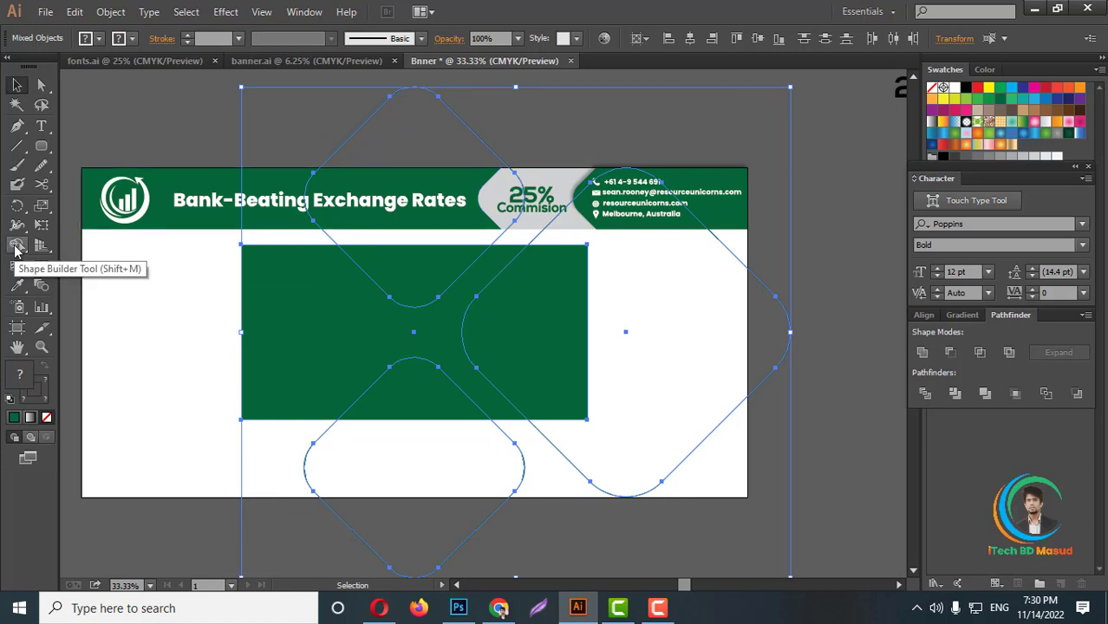
# With Shape Builder, delete the top, right, bottom and left X-shaped regions outside the panel
pyautogui.click(16, 248)
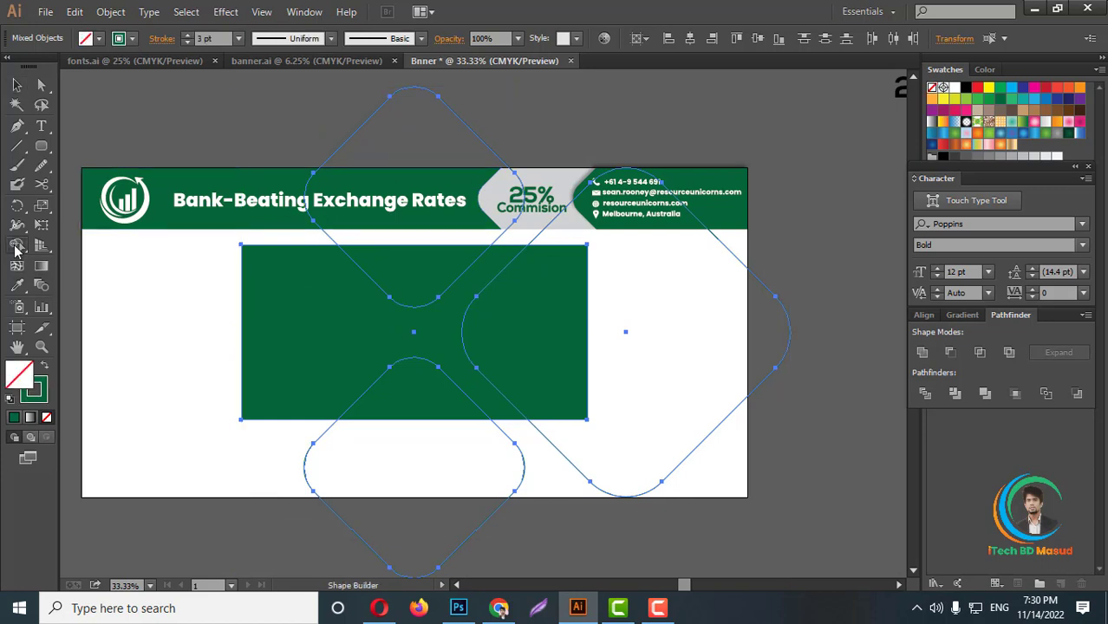
pyautogui.keyDown('alt'); pyautogui.click(330, 238); pyautogui.keyUp('alt')
pyautogui.keyDown('alt'); pyautogui.click(685, 336); pyautogui.keyUp('alt')
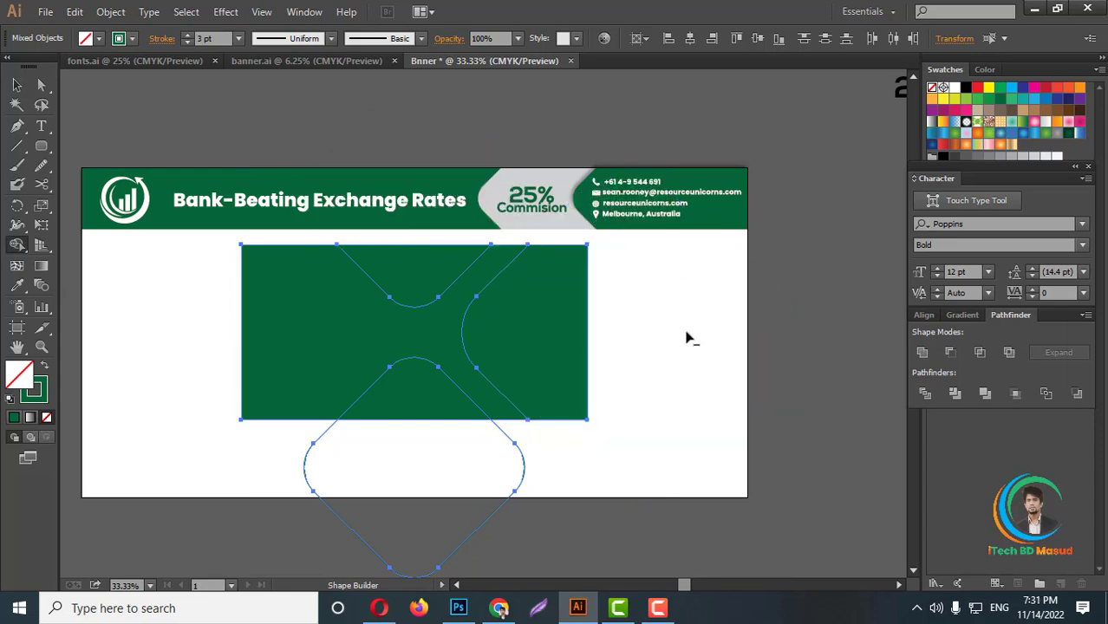
pyautogui.keyDown('alt'); pyautogui.click(417, 473); pyautogui.keyUp('alt')
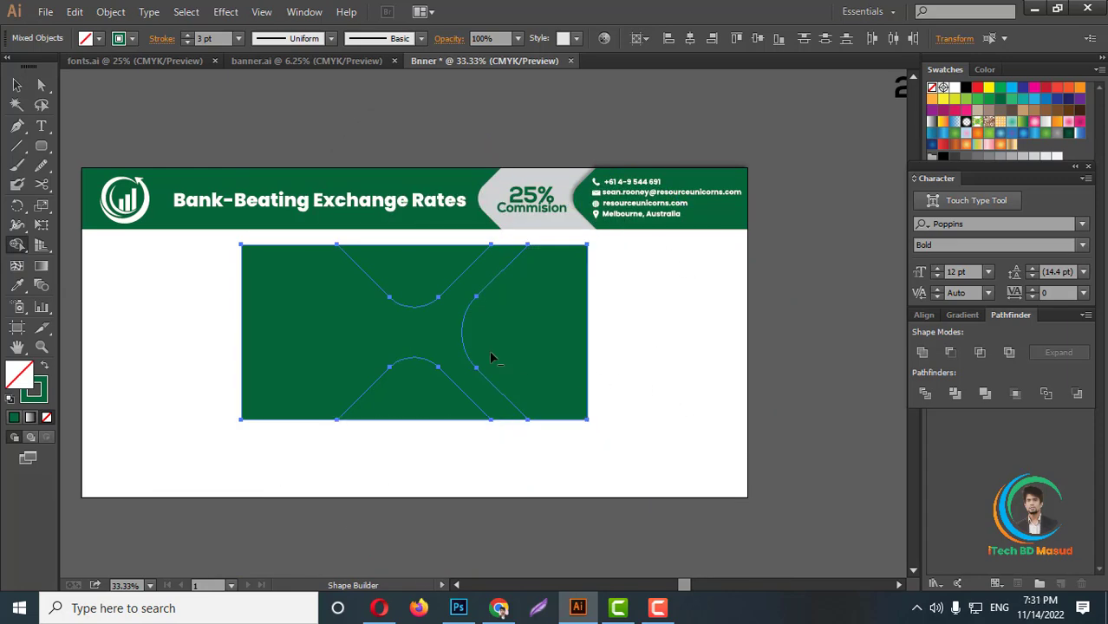
pyautogui.scroll(2, 443, 339)
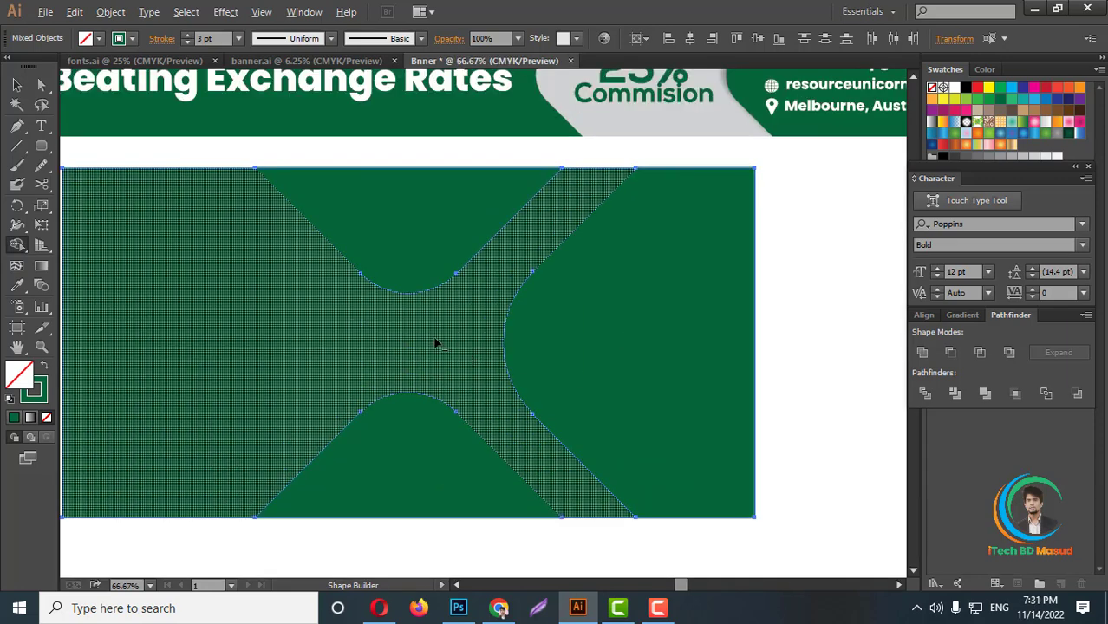
pyautogui.keyDown('alt'); pyautogui.click(436, 343); pyautogui.keyUp('alt')
pyautogui.scroll(-3, 710, 400)
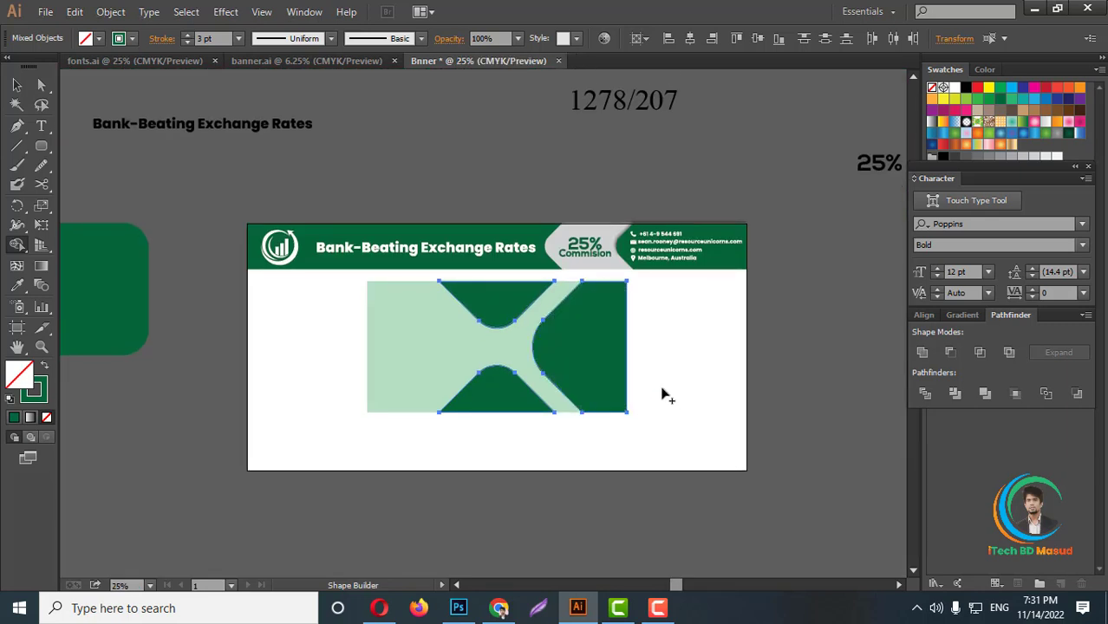
pyautogui.scroll(1, 586, 356)
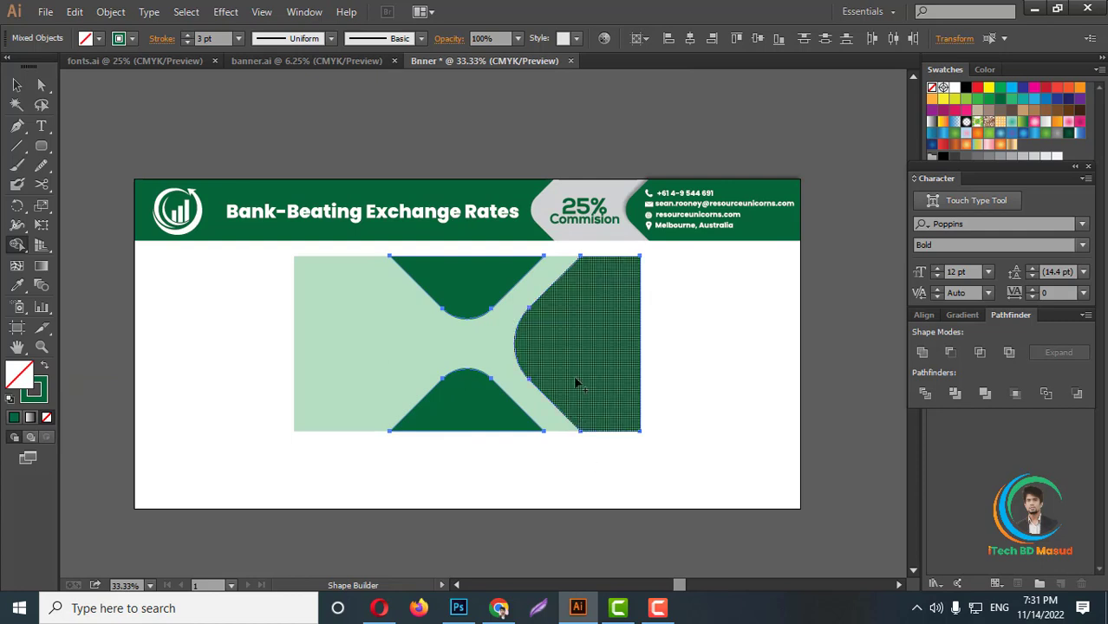
# Give the top curved shape the header's light grey using the Eyedropper
pyautogui.click(16, 84)
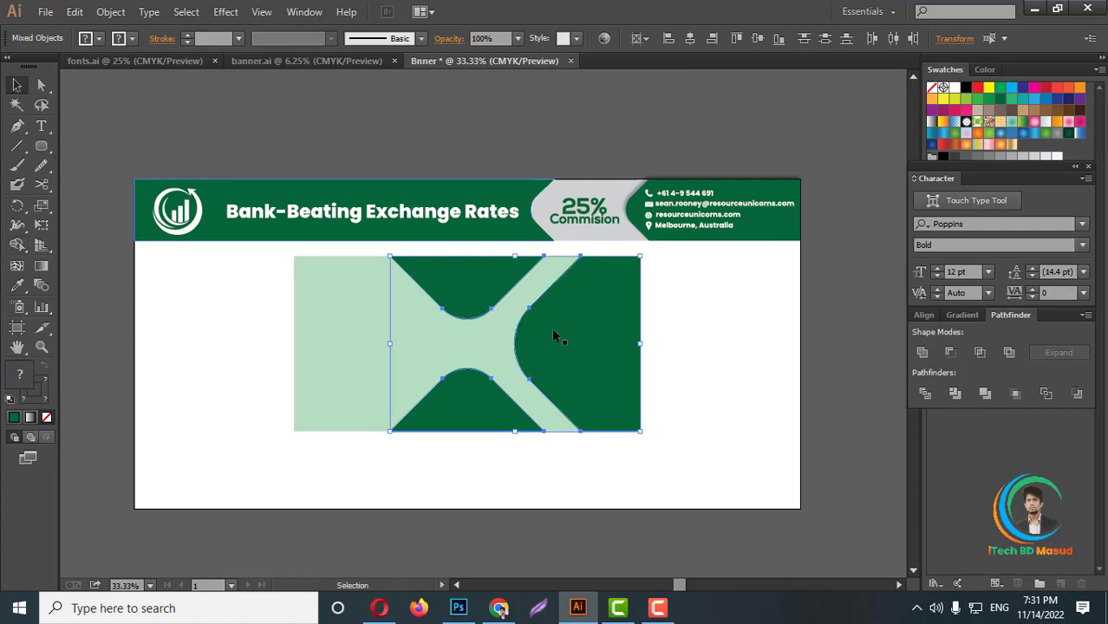
pyautogui.click(733, 347)
pyautogui.scroll(2, 731, 355)
pyautogui.scroll(2, 607, 364)
pyautogui.scroll(2, 503, 359)
pyautogui.click(455, 341)
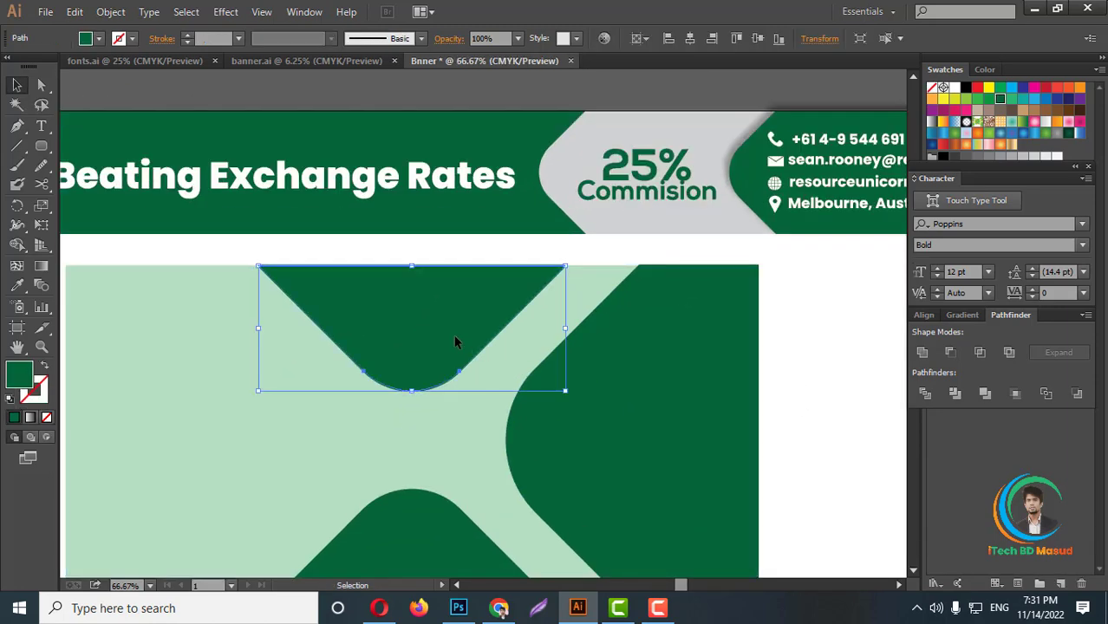
pyautogui.click(16, 286)
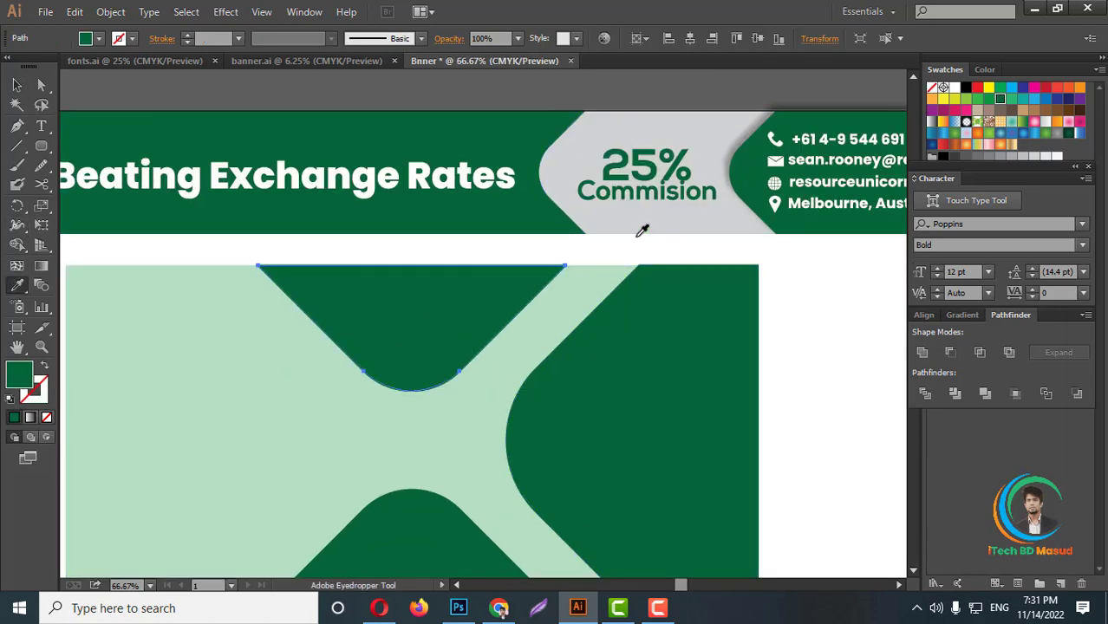
pyautogui.click(649, 214)
pyautogui.scroll(-3, 596, 328)
pyautogui.scroll(-2, 596, 328)
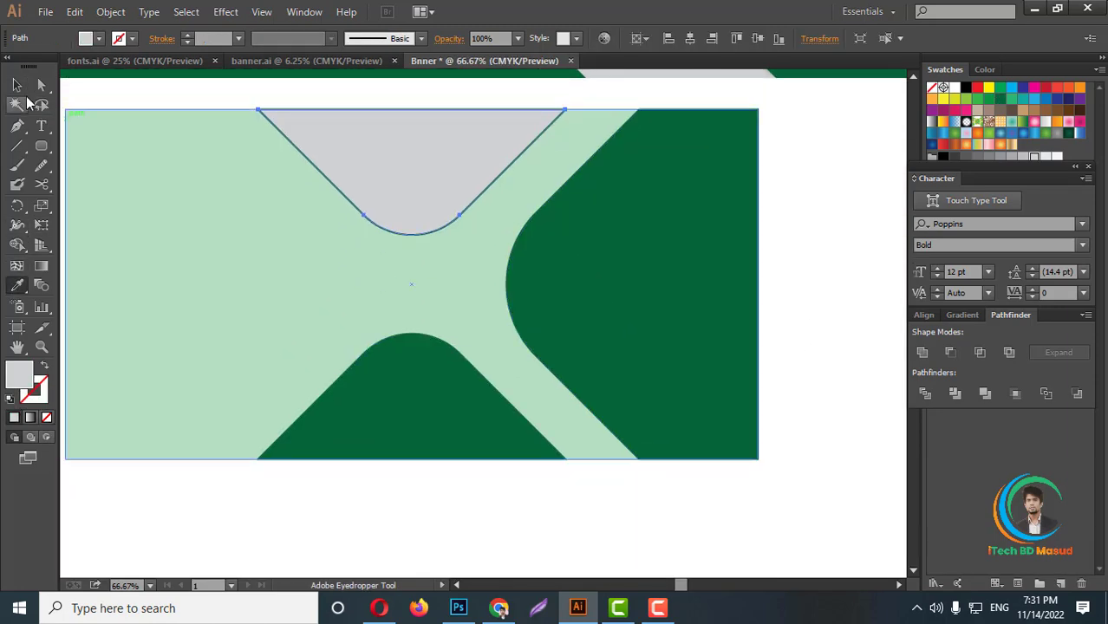
# Copy the same light grey onto the bottom curved shape
pyautogui.click(17, 84)
pyautogui.click(303, 156)
pyautogui.click(452, 407)
pyautogui.click(16, 285)
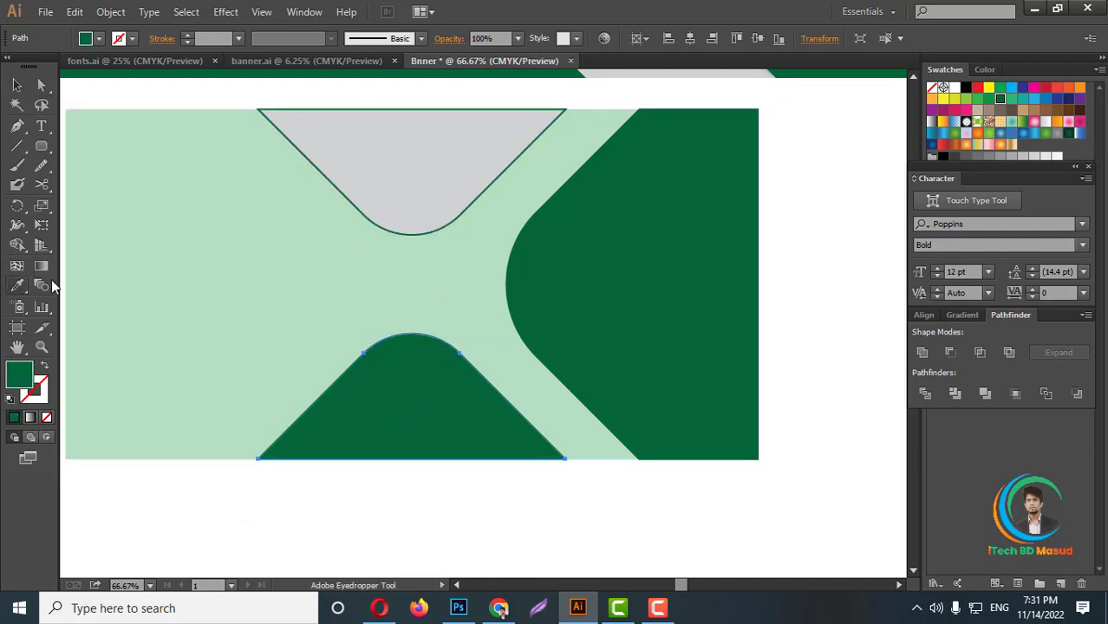
pyautogui.click(390, 149)
pyautogui.click(17, 84)
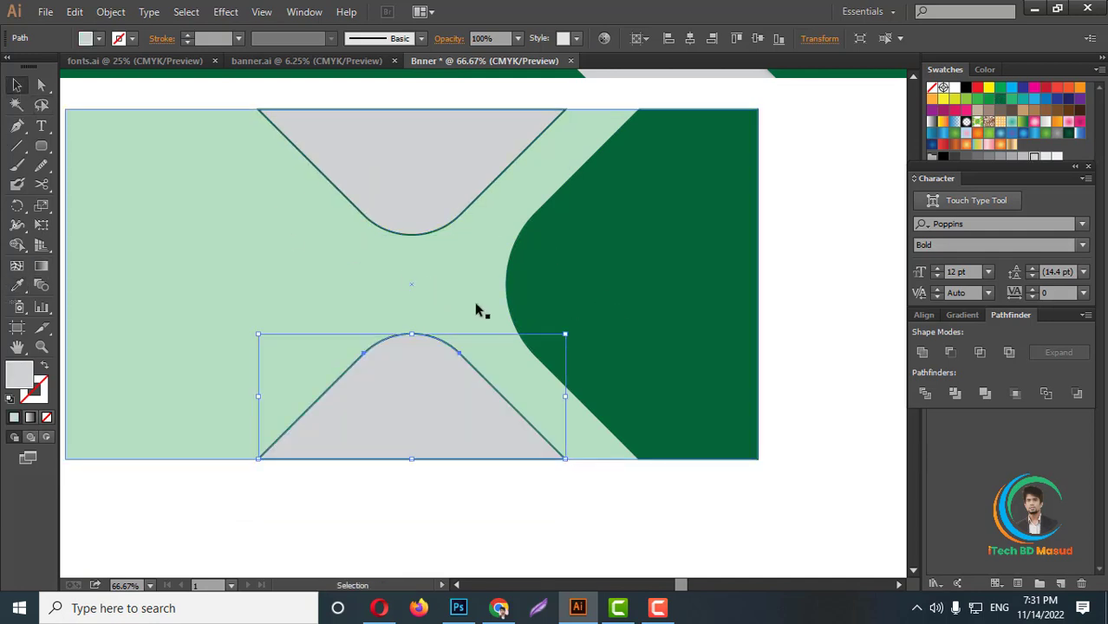
pyautogui.scroll(-2, 474, 301)
pyautogui.click(699, 321)
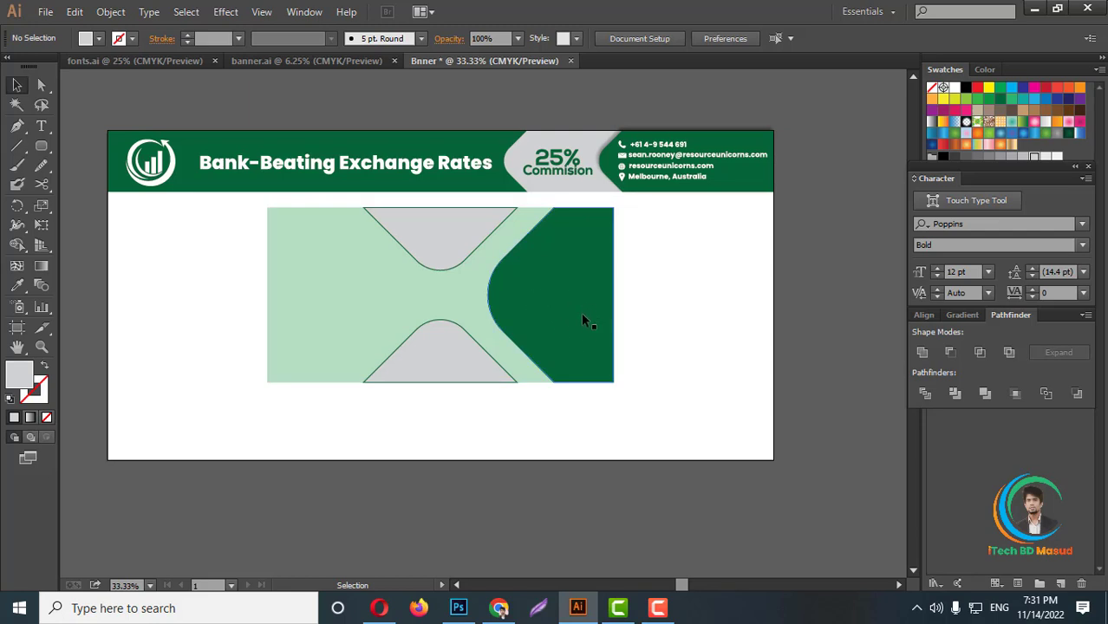
# Copy the 'Bank-Beating Exchange Rates' heading onto the central panel
pyautogui.scroll(1, 359, 294)
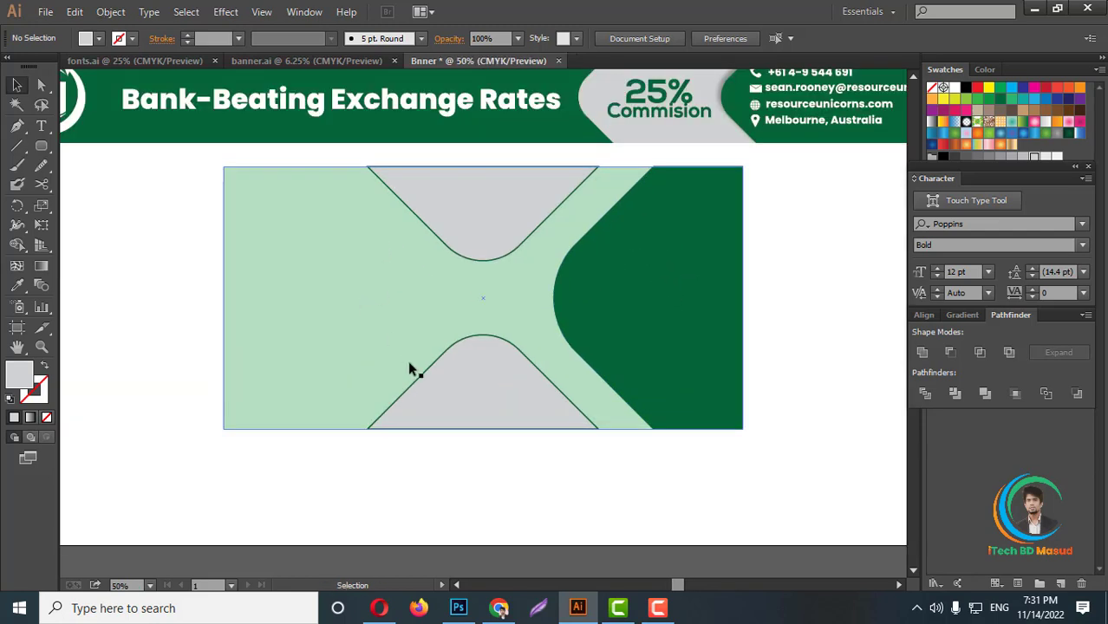
pyautogui.scroll(1, 407, 361)
pyautogui.scroll(-2, 373, 394)
pyautogui.scroll(1, 365, 302)
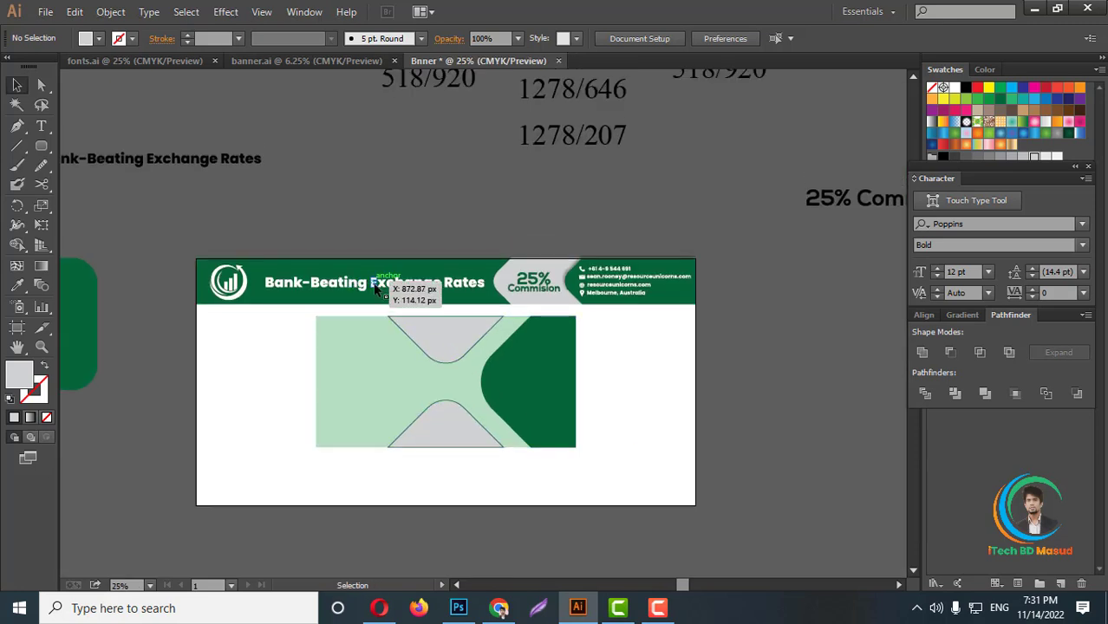
pyautogui.moveTo(215, 173); pyautogui.dragTo(405, 465)
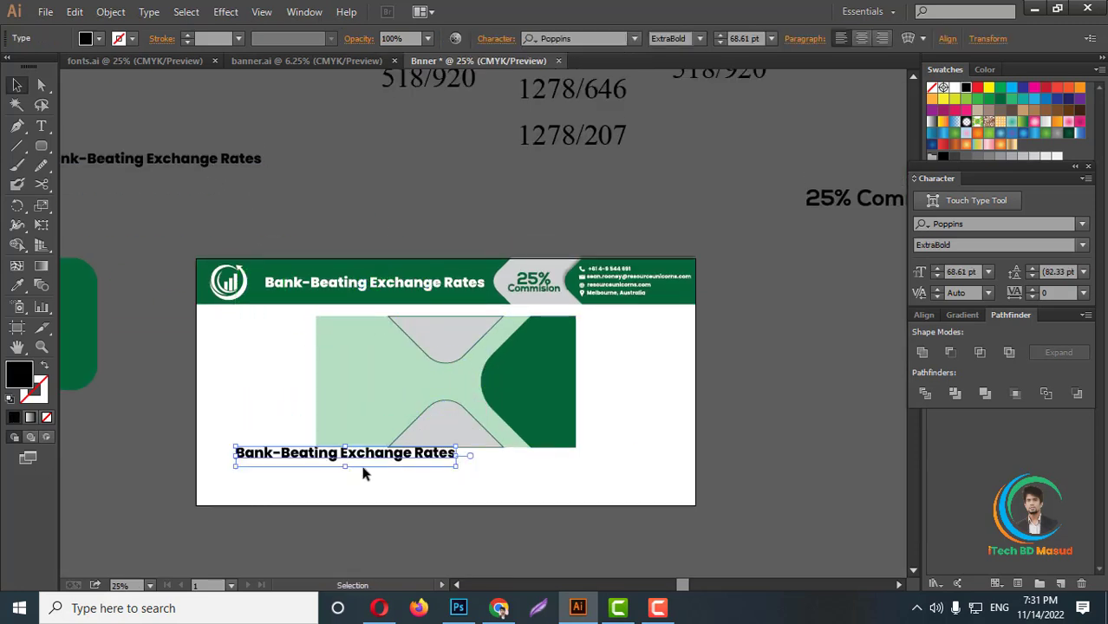
pyautogui.scroll(1, 318, 468)
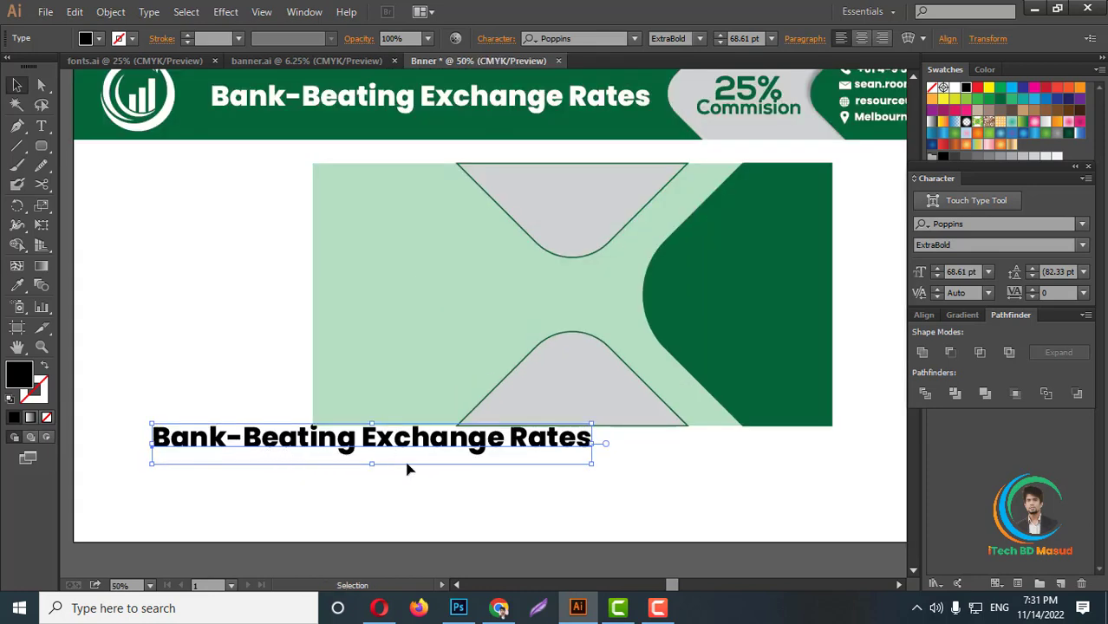
# Break the heading into three lines: Bank-Beating / Exchange / Rates
pyautogui.press('t')
pyautogui.moveTo(358, 441); pyautogui.dragTo(362, 450)
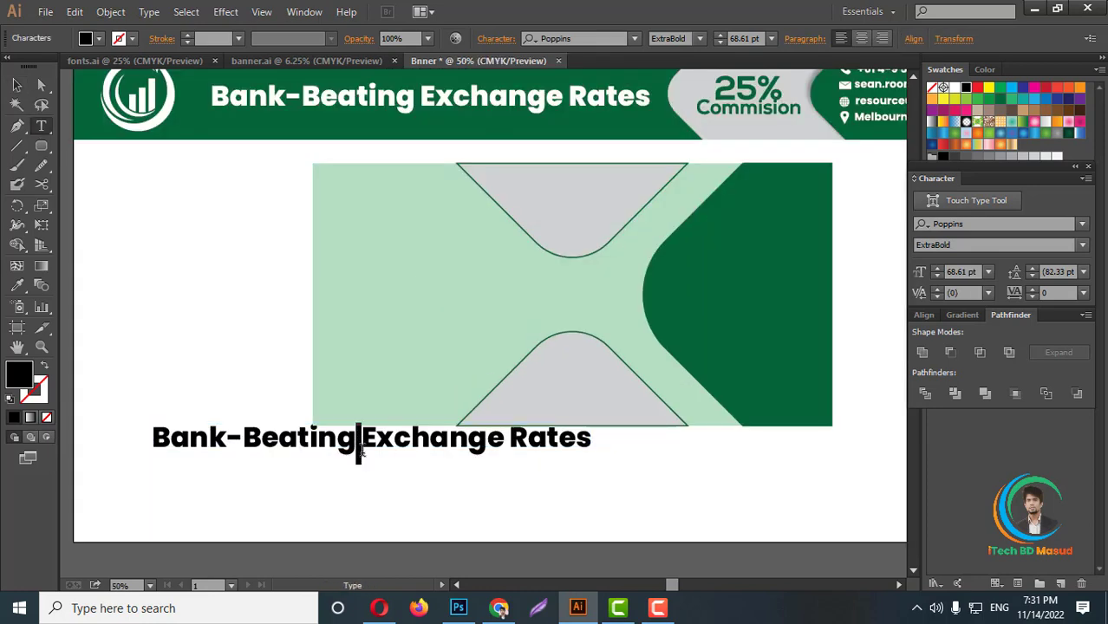
pyautogui.press('Return')
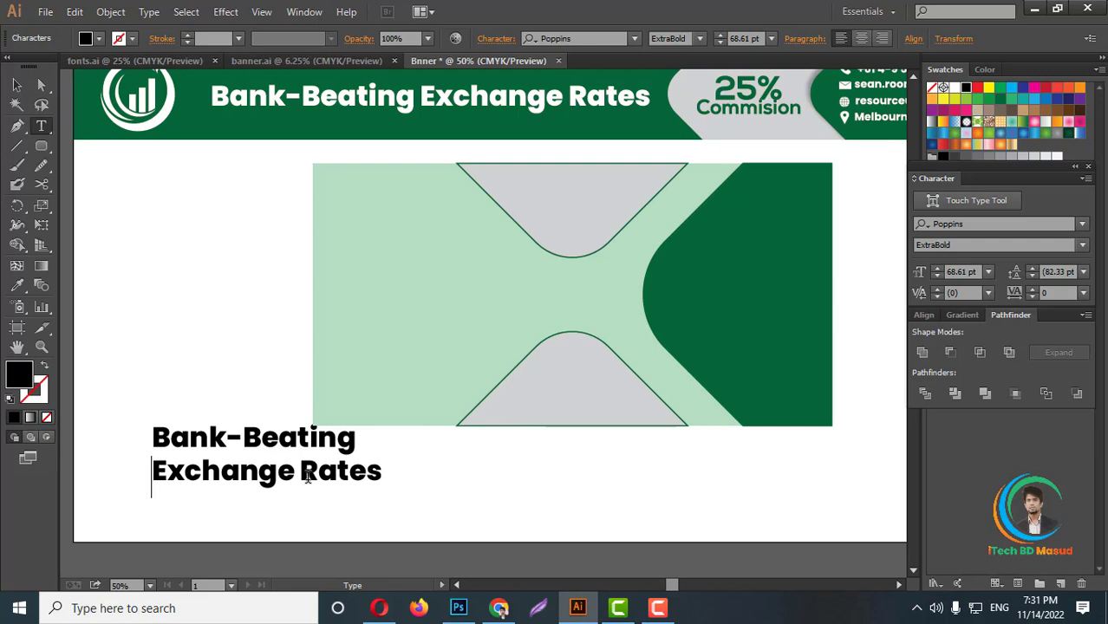
pyautogui.moveTo(296, 469); pyautogui.dragTo(432, 325)
pyautogui.press('Return')
pyautogui.click(17, 84)
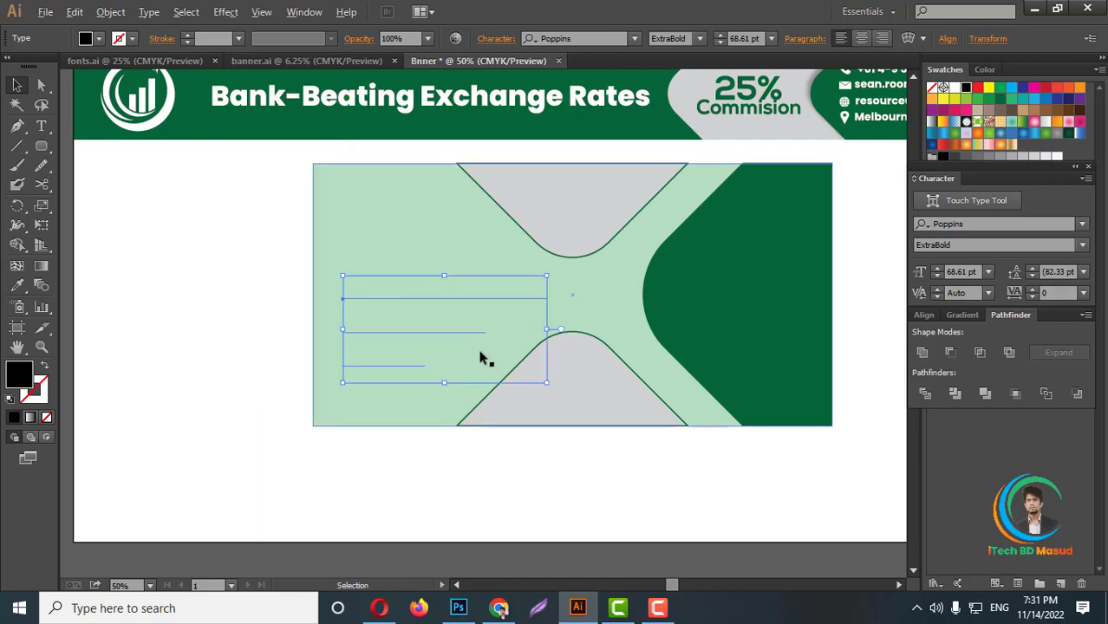
# Bring the heading in front of the green panel
pyautogui.scroll(-2, 481, 355)
pyautogui.rightClick(458, 343)
pyautogui.moveTo(503, 495)
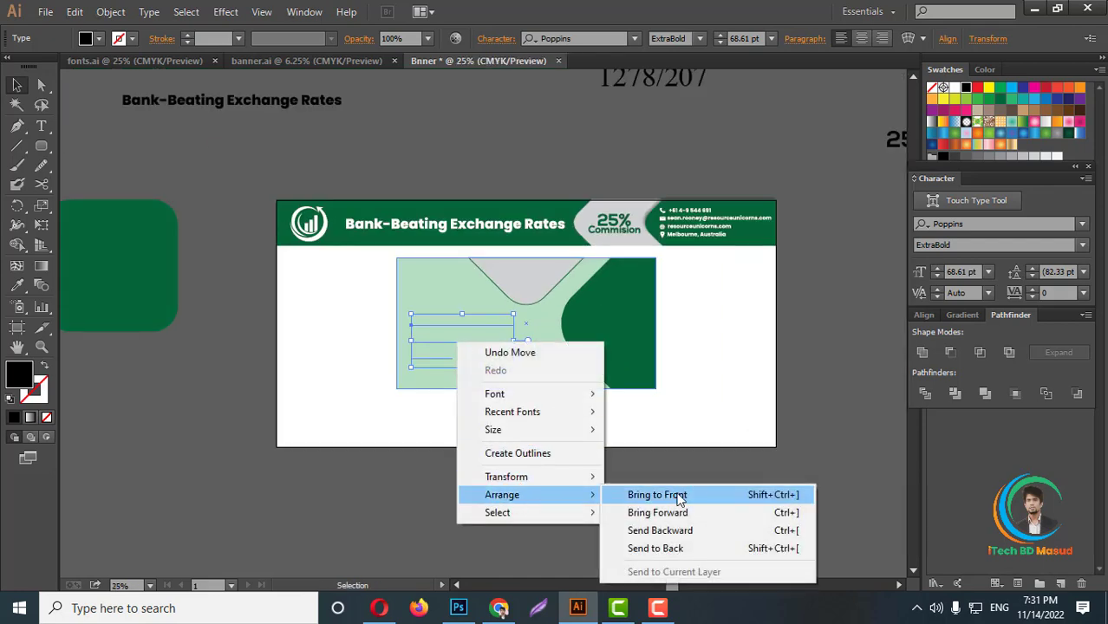
pyautogui.click(673, 495)
pyautogui.click(522, 448)
pyautogui.scroll(2, 484, 329)
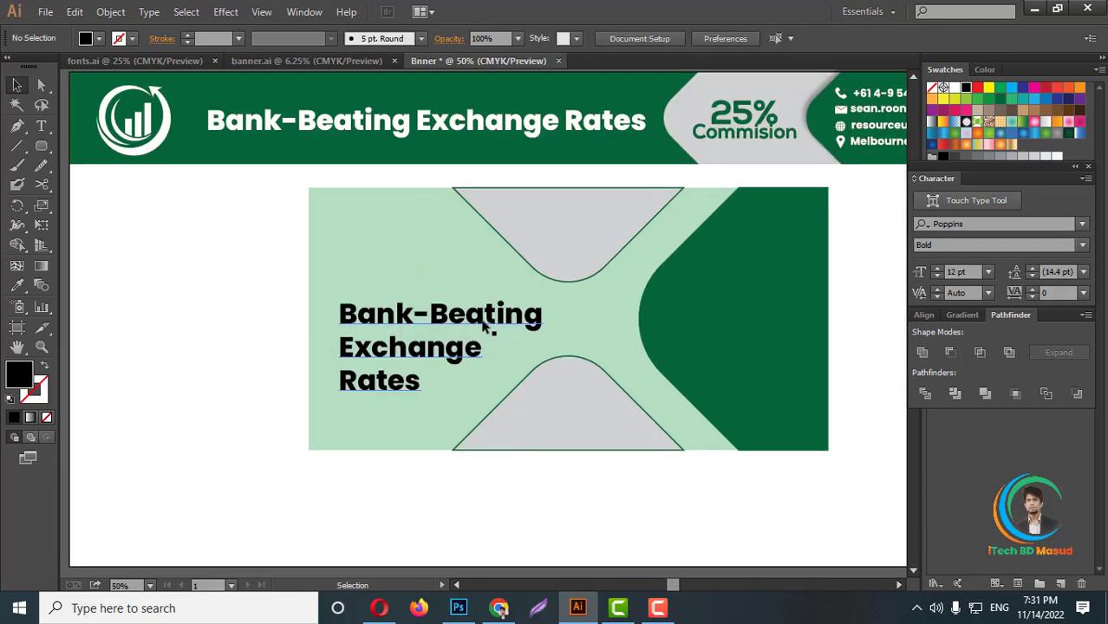
# Colour the heading dark green by sampling the right-hand shape
pyautogui.click(482, 322)
pyautogui.press('i')
pyautogui.click(423, 330)
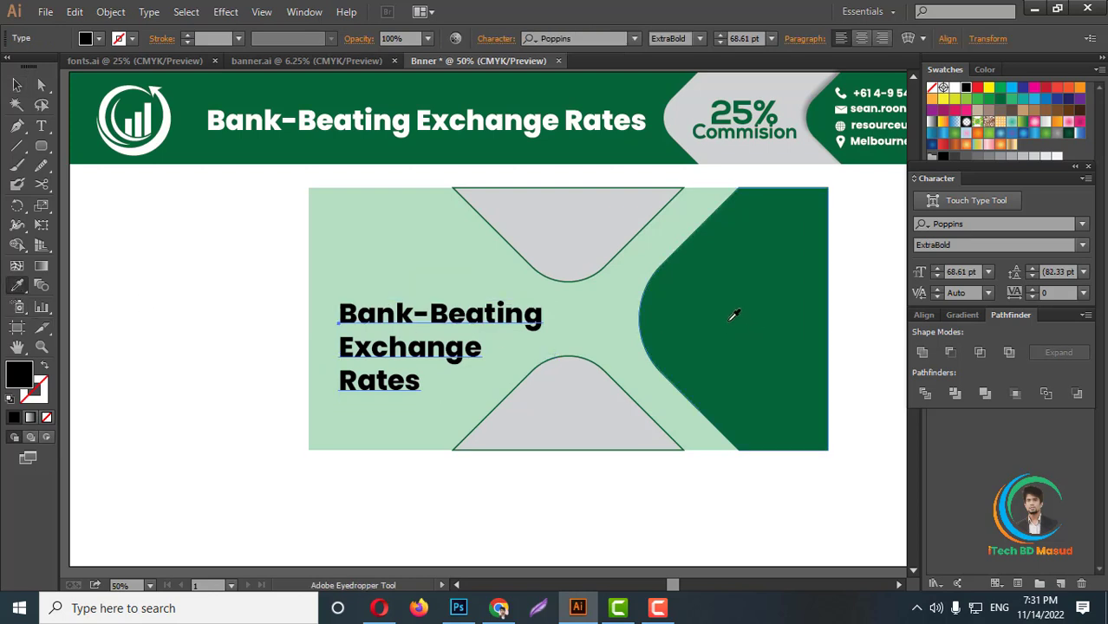
pyautogui.click(733, 314)
pyautogui.click(17, 85)
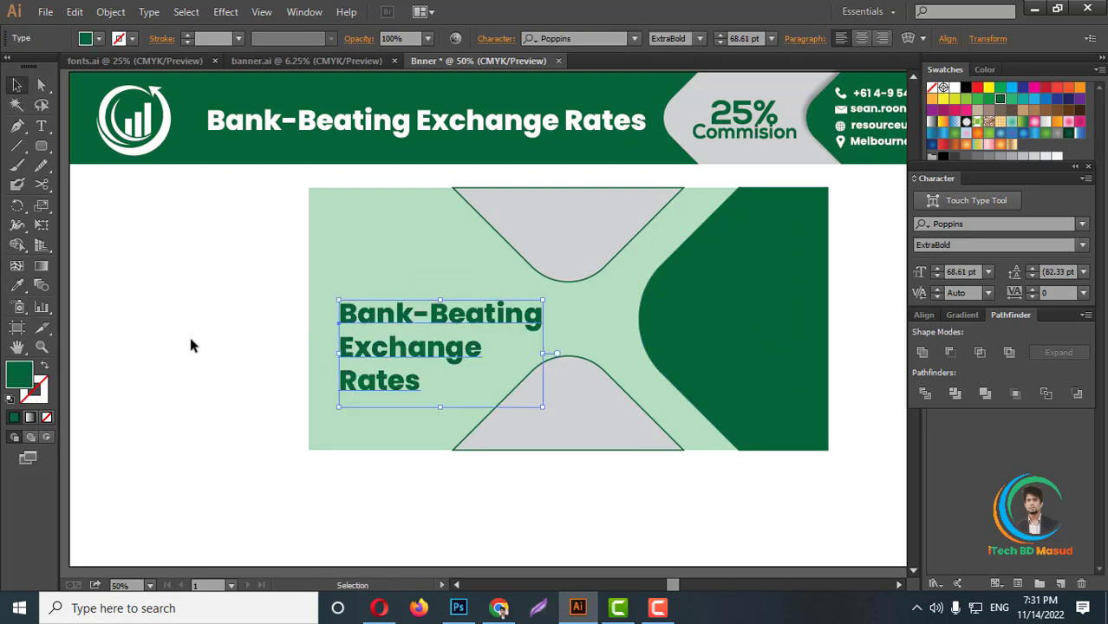
pyautogui.scroll(2, 189, 329)
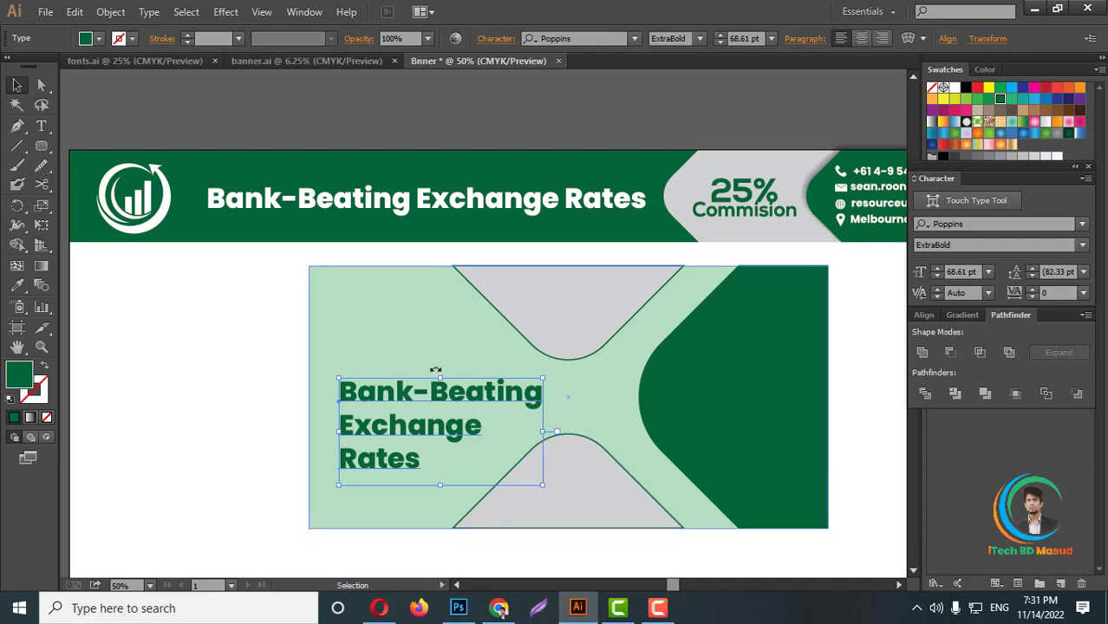
# Ungroup the chart-and-arrow logo in the notes area and delete its caption
pyautogui.press('super+space')
pyautogui.click(149, 225)
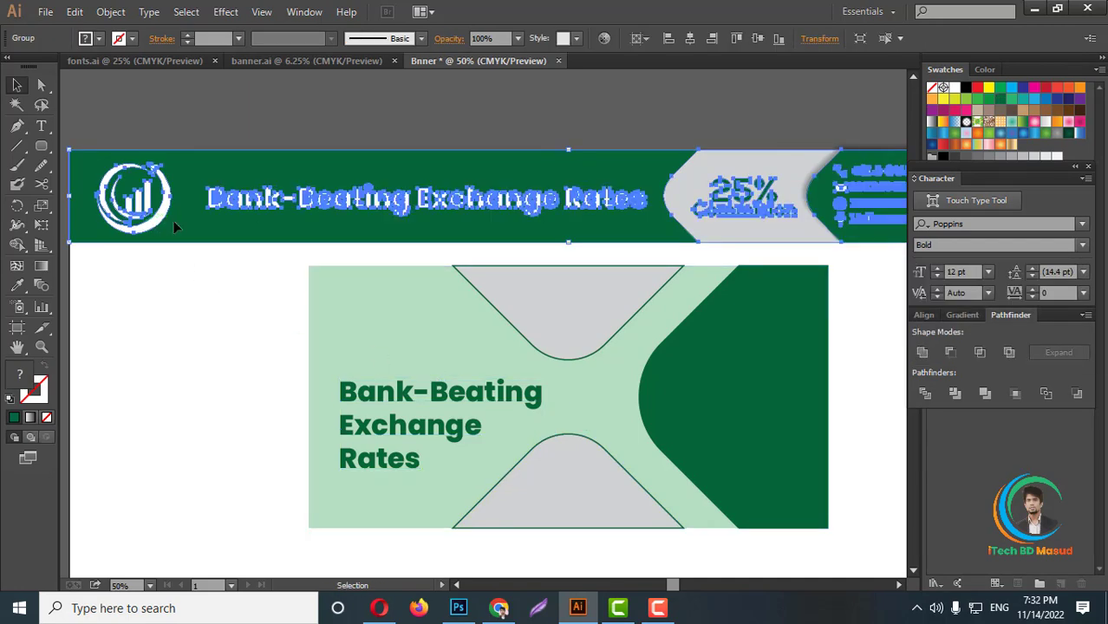
pyautogui.hotkey('ctrl', '-')
pyautogui.hotkey('ctrl', '-')
pyautogui.hotkey('ctrl', '-')
pyautogui.hotkey('ctrl', '-')
pyautogui.hotkey('ctrl', '-')
pyautogui.hotkey('ctrl', '-')
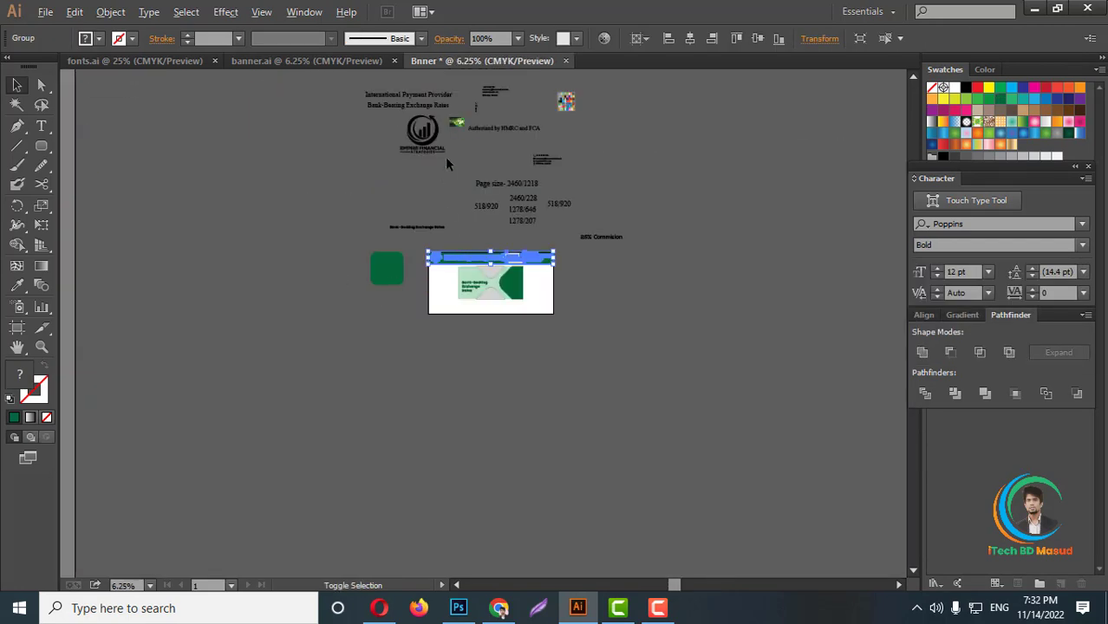
pyautogui.scroll(3, 447, 163)
pyautogui.click(407, 161)
pyautogui.rightClick(411, 160)
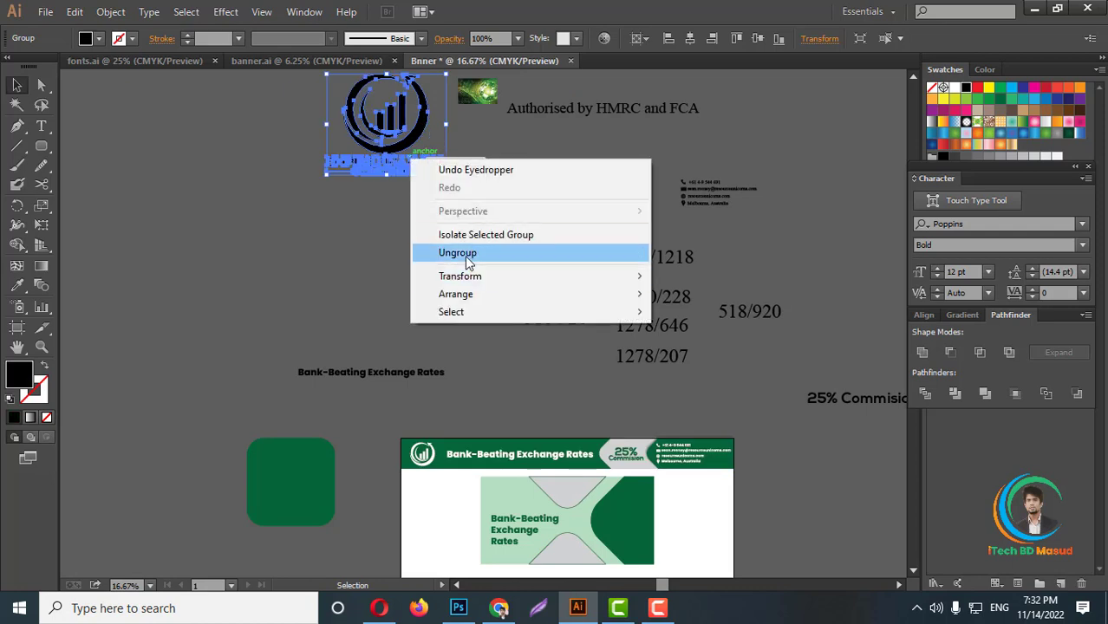
pyautogui.click(457, 252)
pyautogui.click(413, 162)
pyautogui.press('Delete')
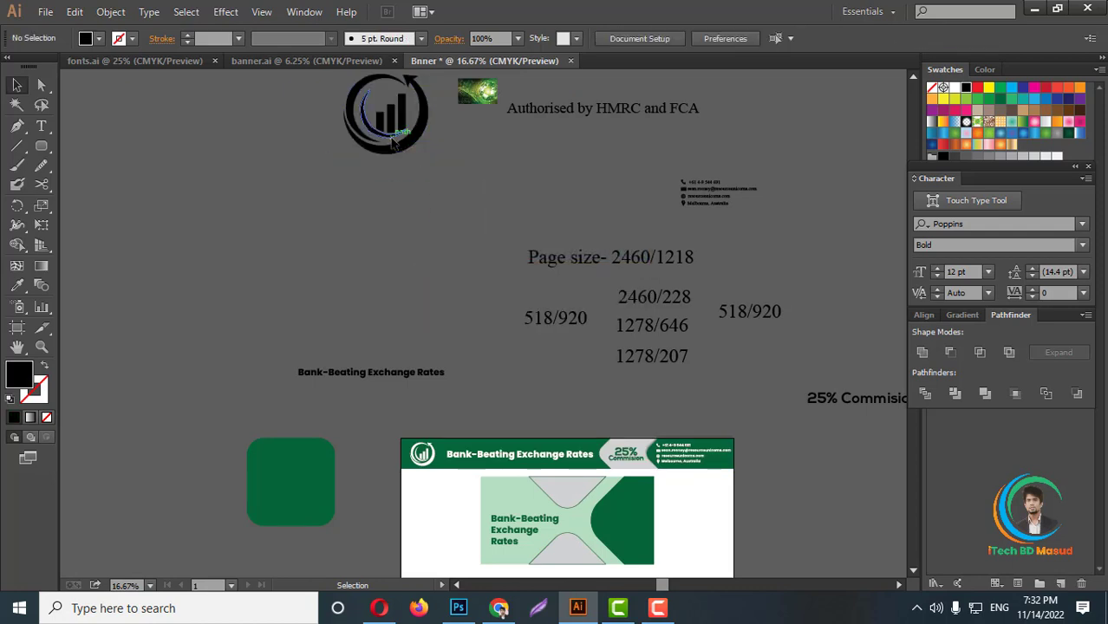
# Move the logo onto the central panel and bring it to the front
pyautogui.click(392, 143)
pyautogui.press('Return')
pyautogui.click(632, 432)
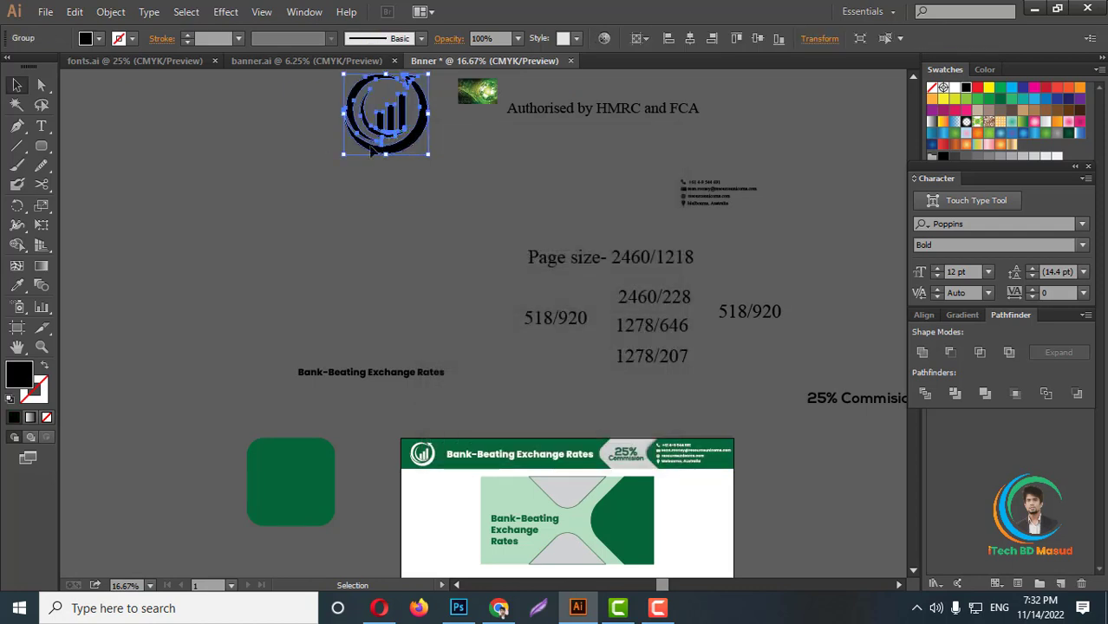
pyautogui.moveTo(395, 165); pyautogui.dragTo(555, 527)
pyautogui.scroll(1, 550, 525)
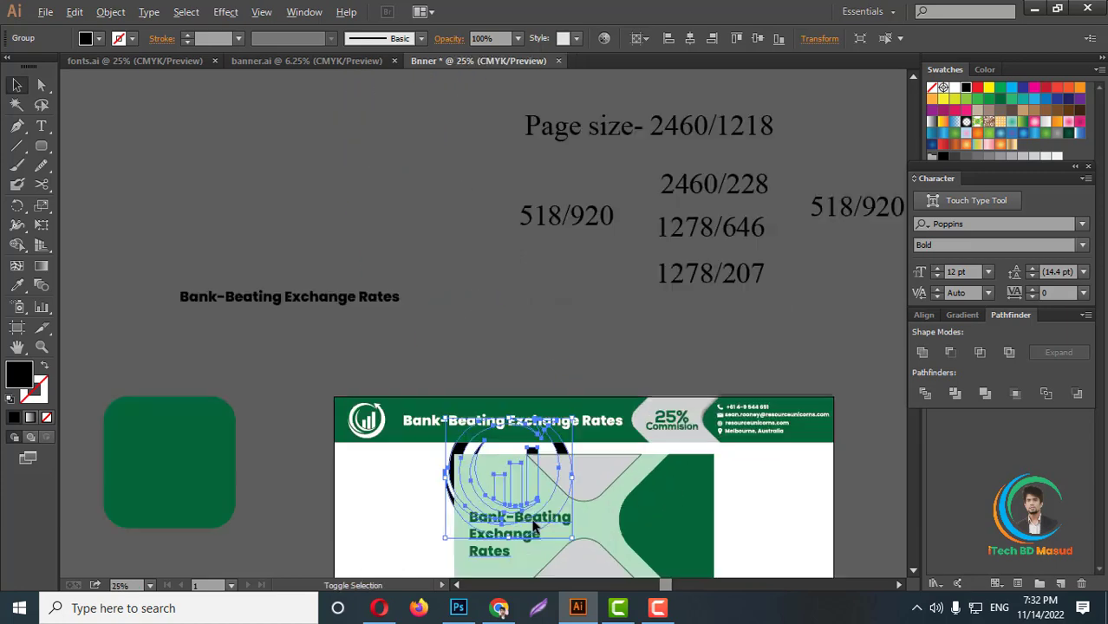
pyautogui.scroll(2, 551, 525)
pyautogui.rightClick(506, 270)
pyautogui.moveTo(549, 405)
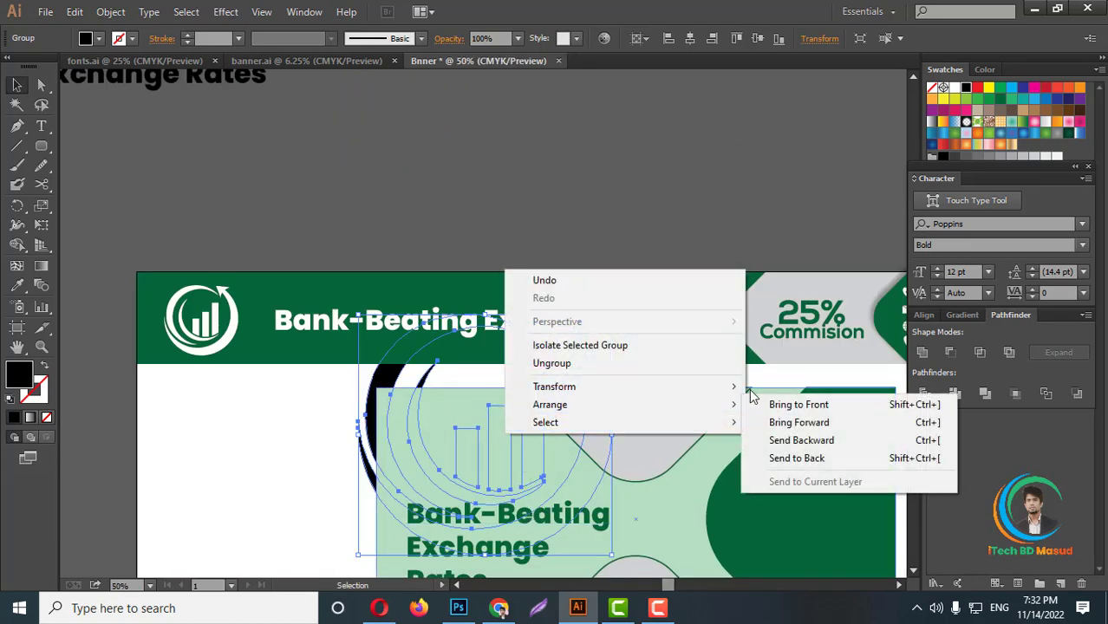
pyautogui.click(794, 401)
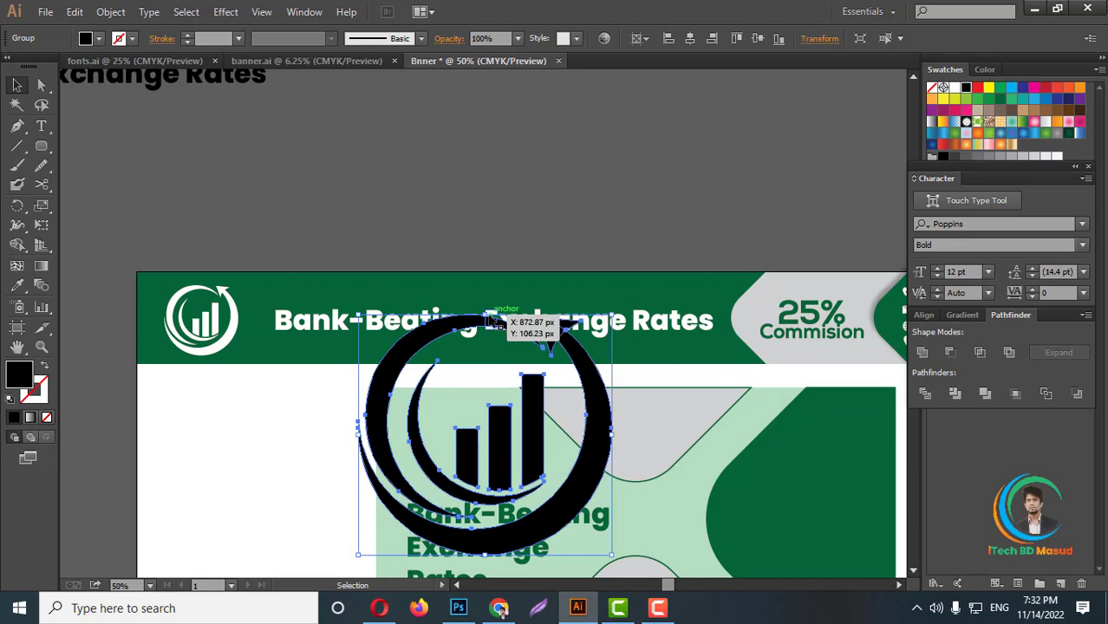
# Shrink the logo into the panel's upper-left and colour it the banner's dark green
pyautogui.moveTo(506, 322); pyautogui.dragTo(501, 490)
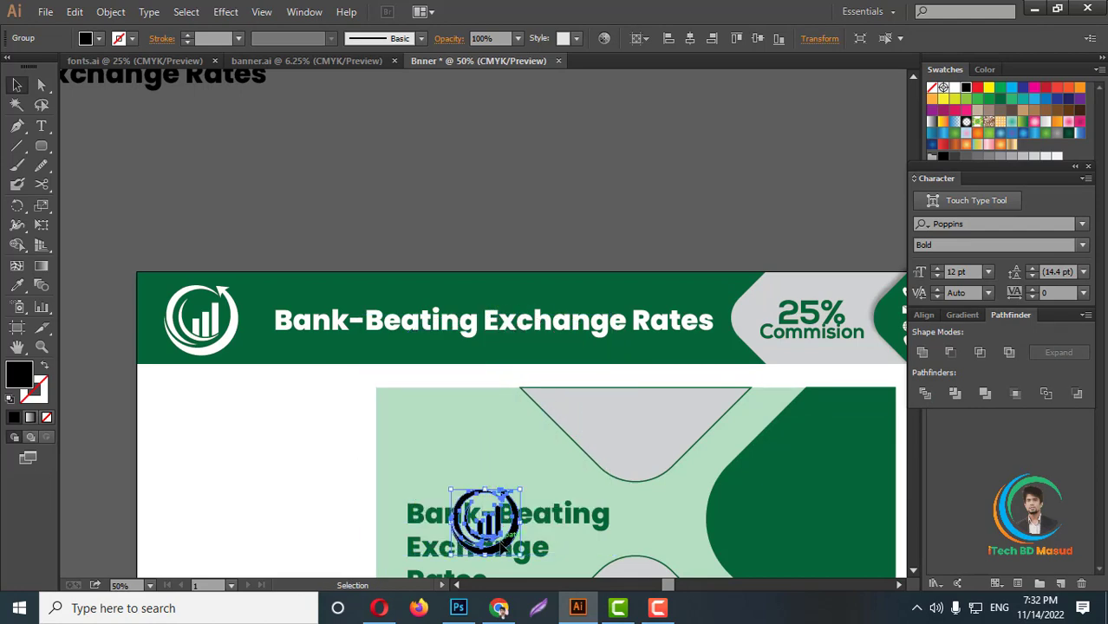
pyautogui.moveTo(488, 555)
pyautogui.mouseDown()
pyautogui.moveTo(453, 469)
pyautogui.moveTo(453, 491)
pyautogui.mouseUp()
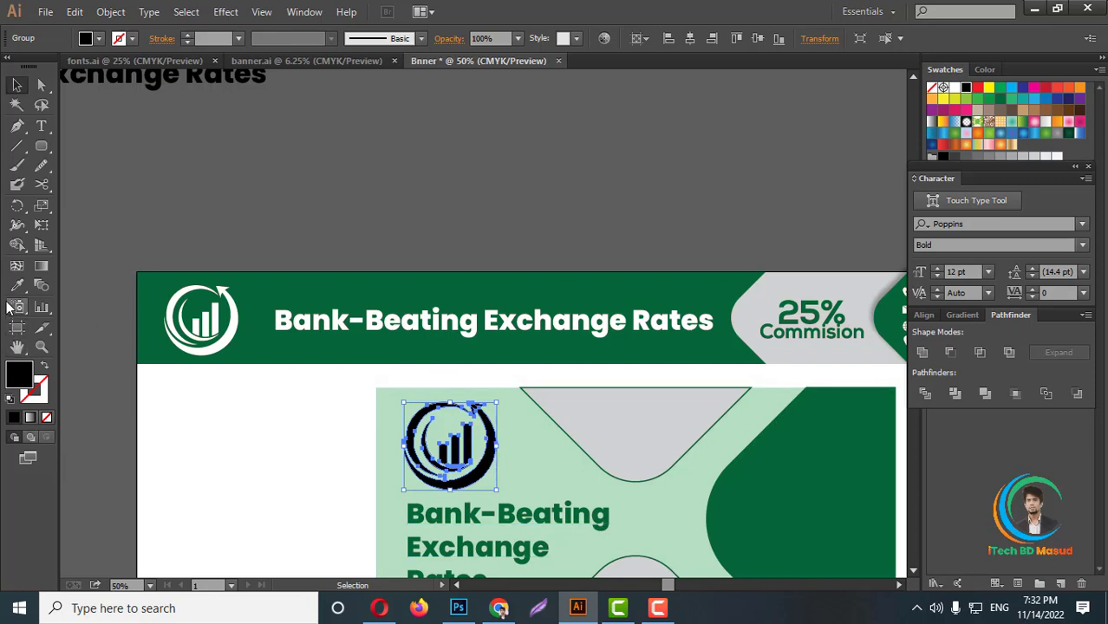
pyautogui.press('i')
pyautogui.click(328, 280)
pyautogui.press('v')
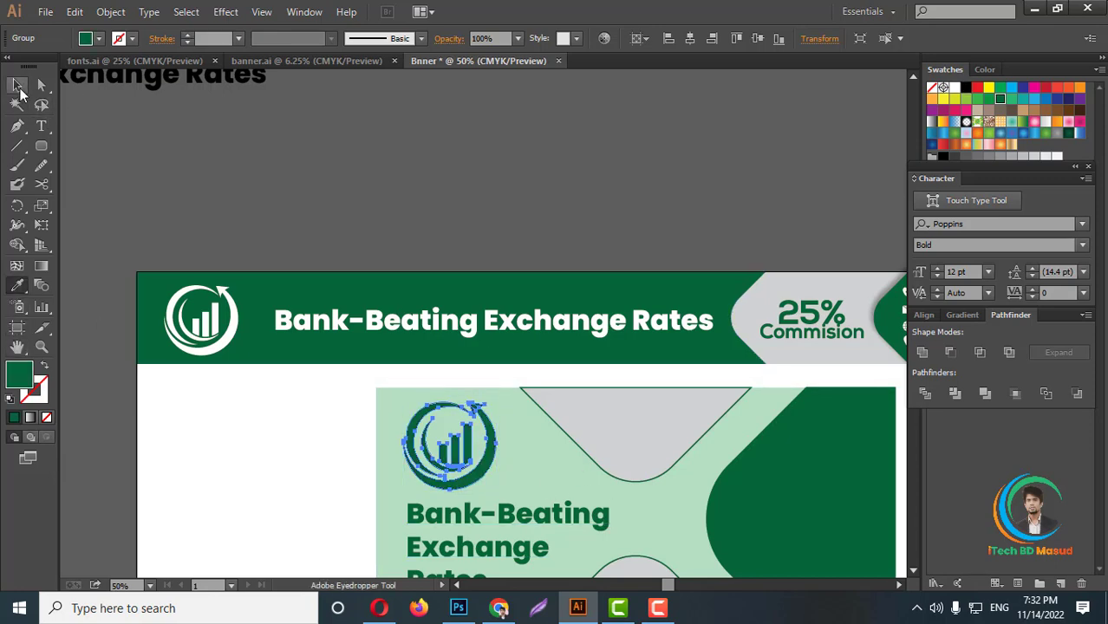
pyautogui.click(393, 183)
# Nudge the logo slightly up-left and shrink it a little more
pyautogui.hotkey('ctrl', '-')
pyautogui.scroll(2, 409, 328)
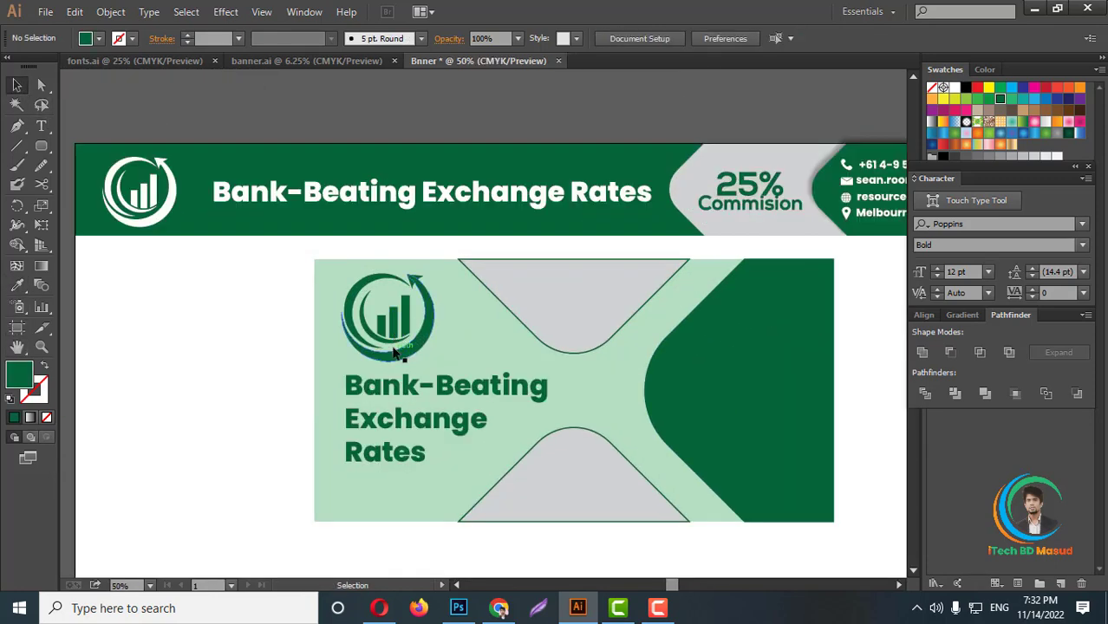
pyautogui.moveTo(400, 356); pyautogui.dragTo(397, 354)
pyautogui.scroll(1, 428, 321)
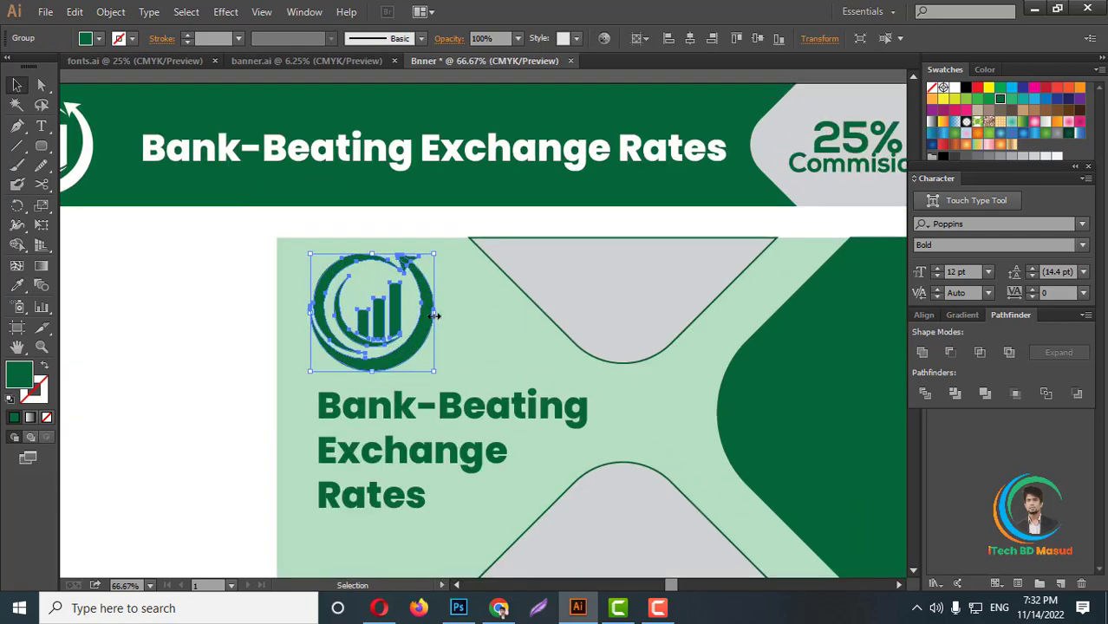
pyautogui.moveTo(316, 368); pyautogui.dragTo(332, 360)
pyautogui.scroll(-2, 332, 360)
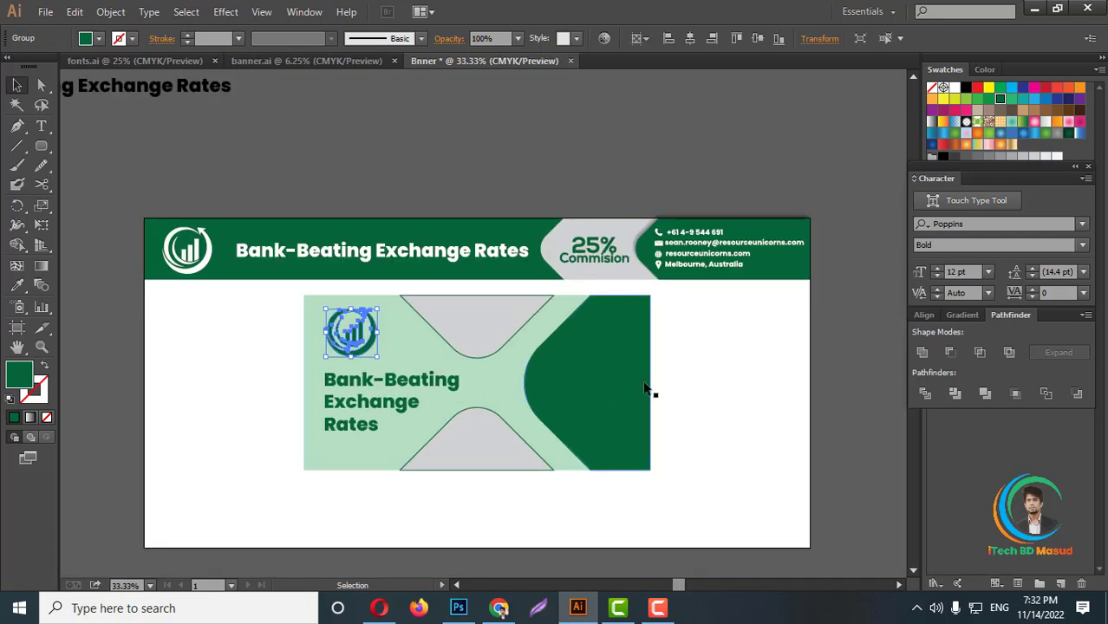
pyautogui.click(755, 397)
# Ungroup the header and copy its '25% Commision' text into the upper grey shape
pyautogui.scroll(1, 626, 289)
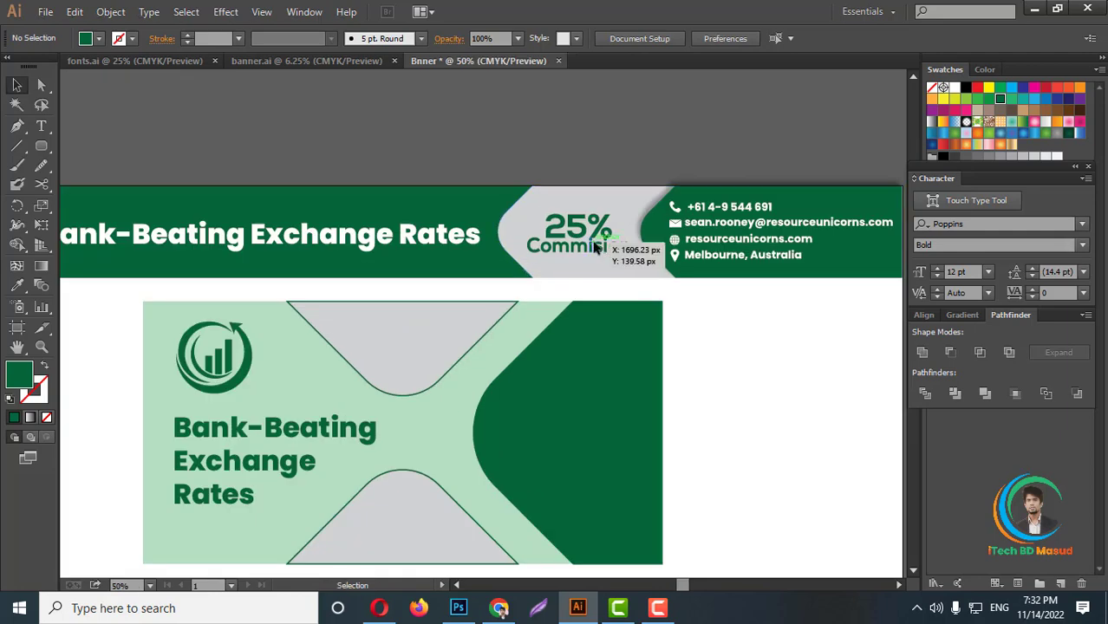
pyautogui.rightClick(595, 244)
pyautogui.click(645, 338)
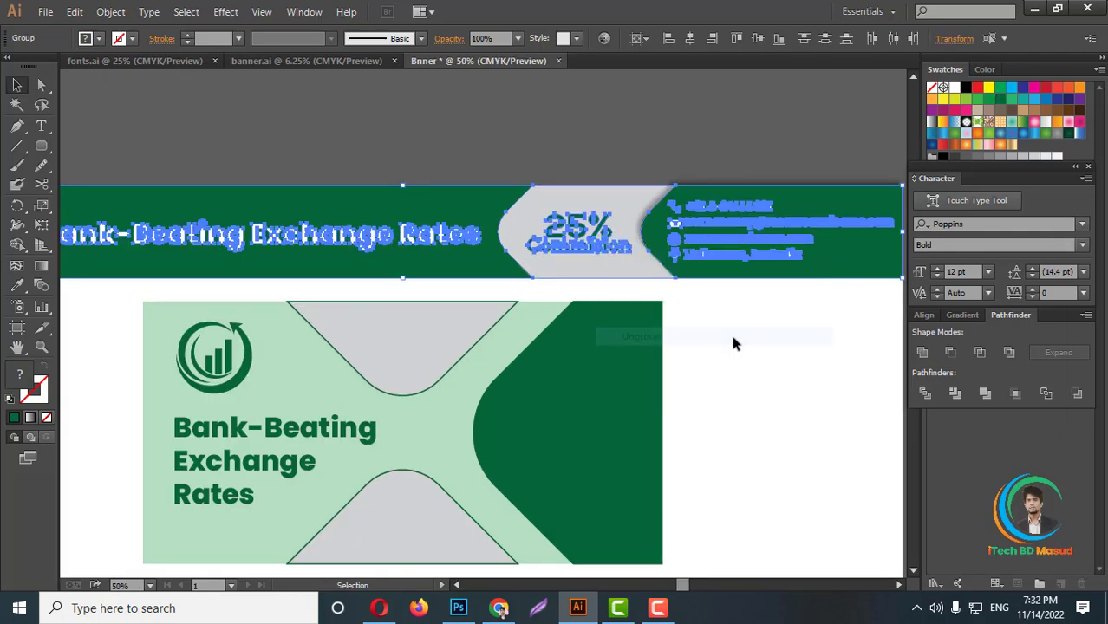
pyautogui.click(731, 342)
pyautogui.moveTo(574, 229); pyautogui.dragTo(583, 232)
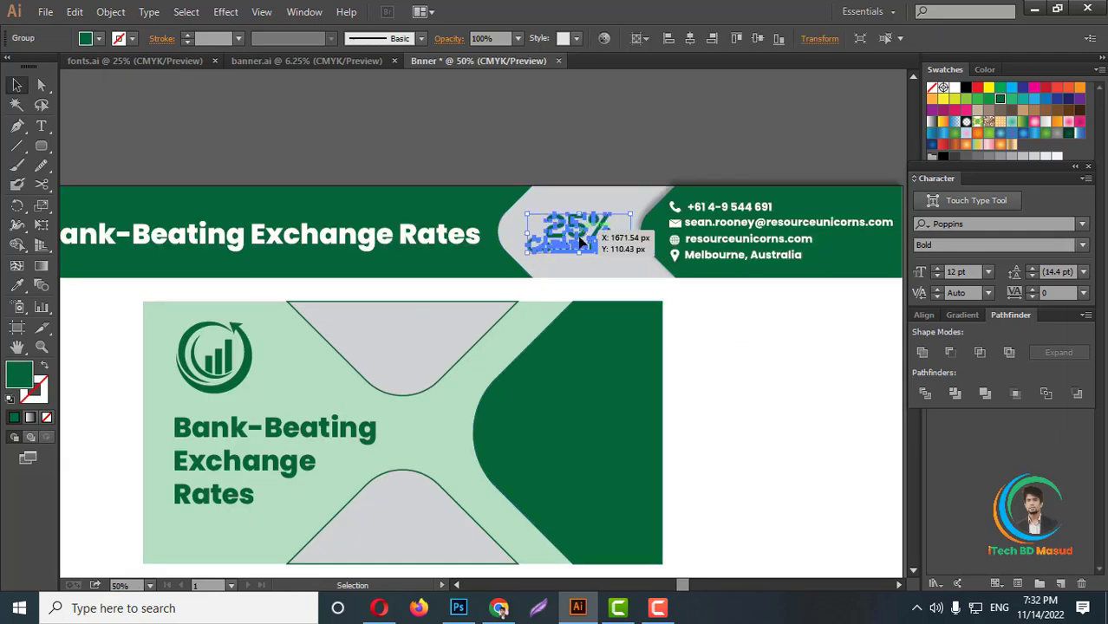
pyautogui.moveTo(583, 242); pyautogui.dragTo(415, 337)
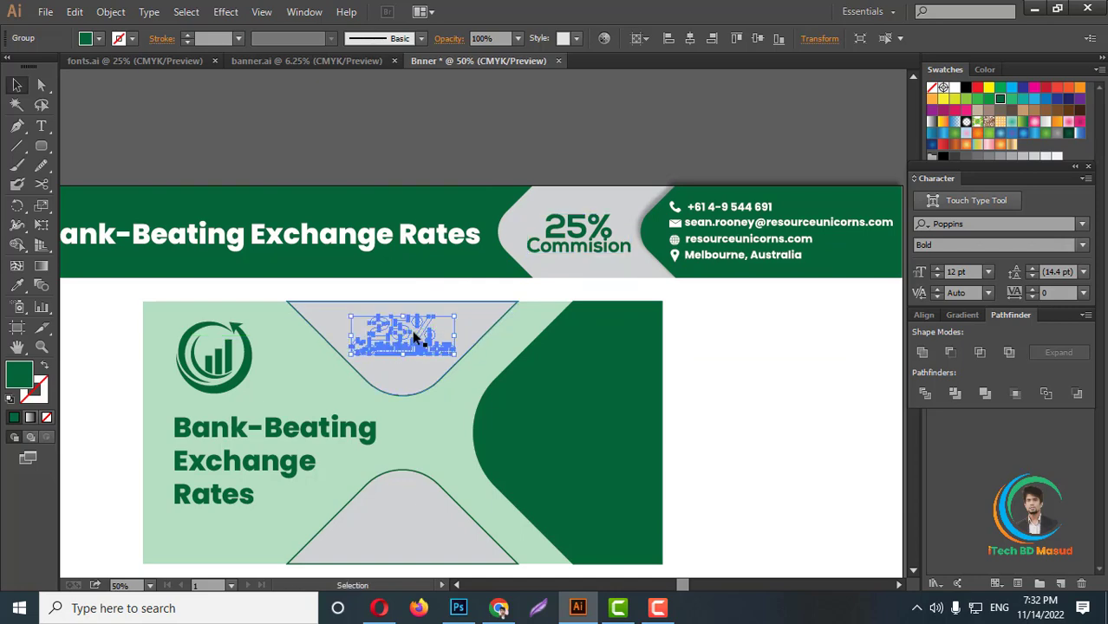
# Bring the '25% Commision' copy to the front and scale it down
pyautogui.rightClick(414, 338)
pyautogui.click(703, 469)
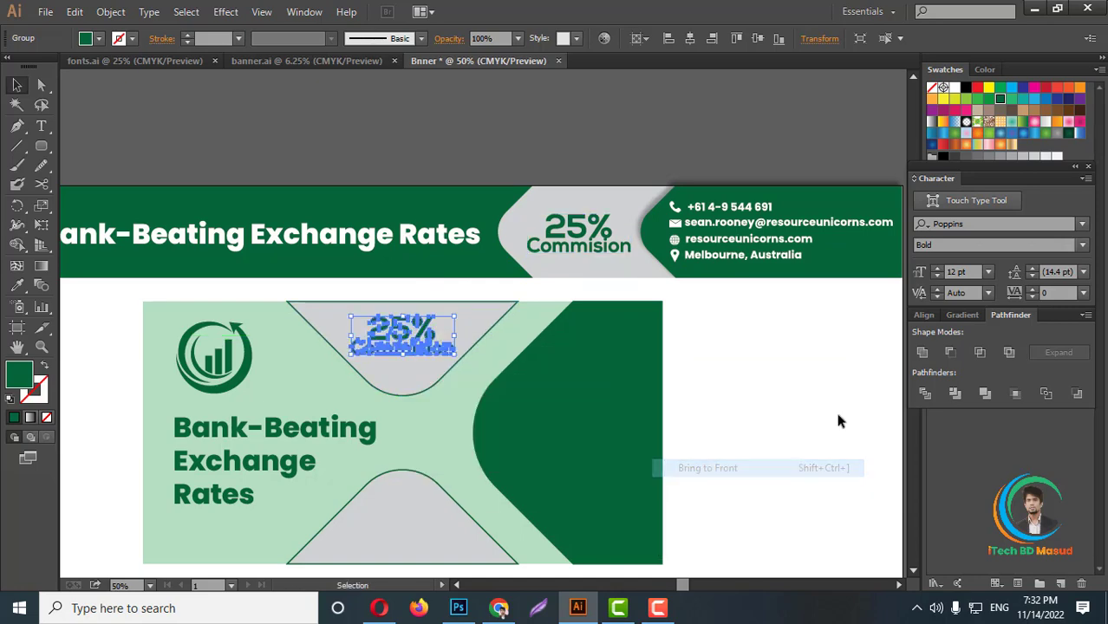
pyautogui.scroll(4, 423, 355)
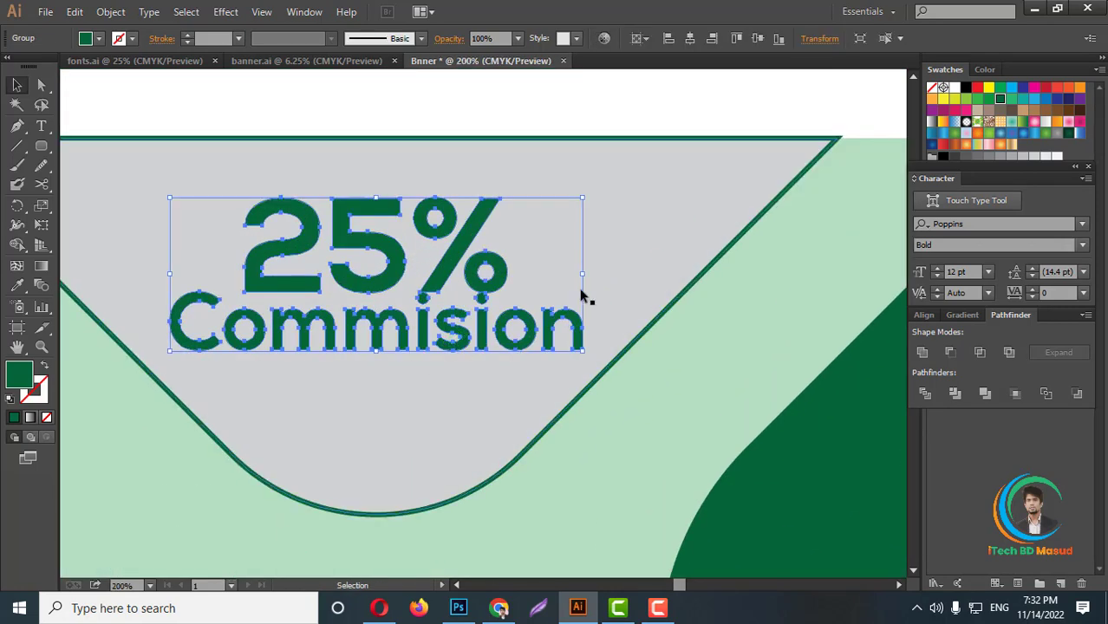
pyautogui.moveTo(577, 274); pyautogui.dragTo(511, 294)
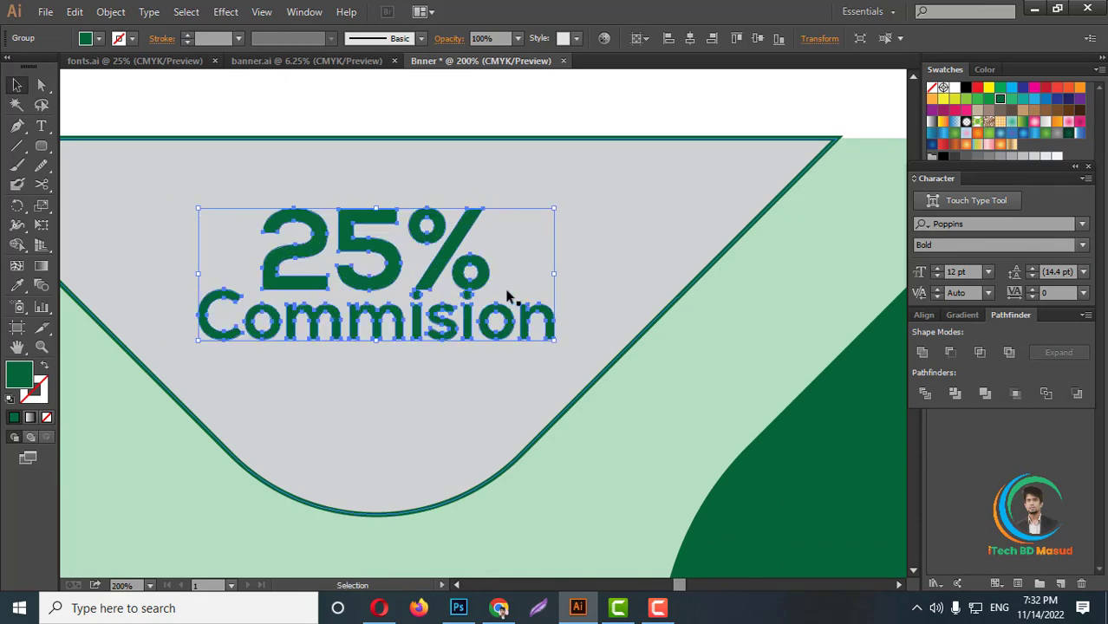
pyautogui.scroll(-2, 473, 392)
# Remove the green outline strokes from the grouped panel shapes
pyautogui.click(469, 388)
pyautogui.scroll(-3, 520, 407)
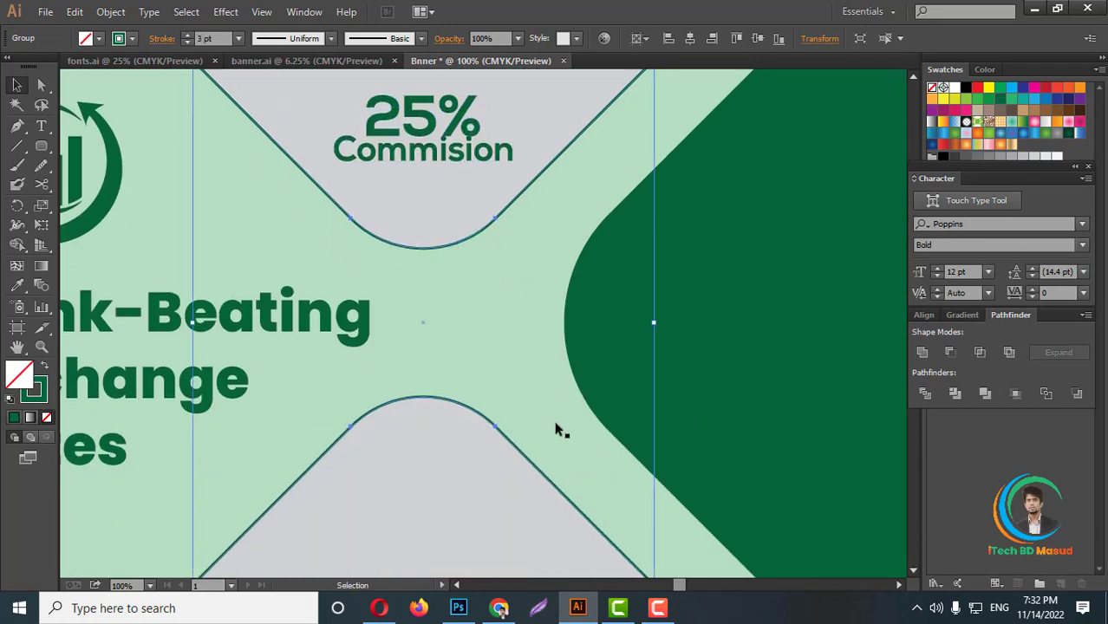
pyautogui.scroll(-1, 556, 424)
pyautogui.click(586, 403)
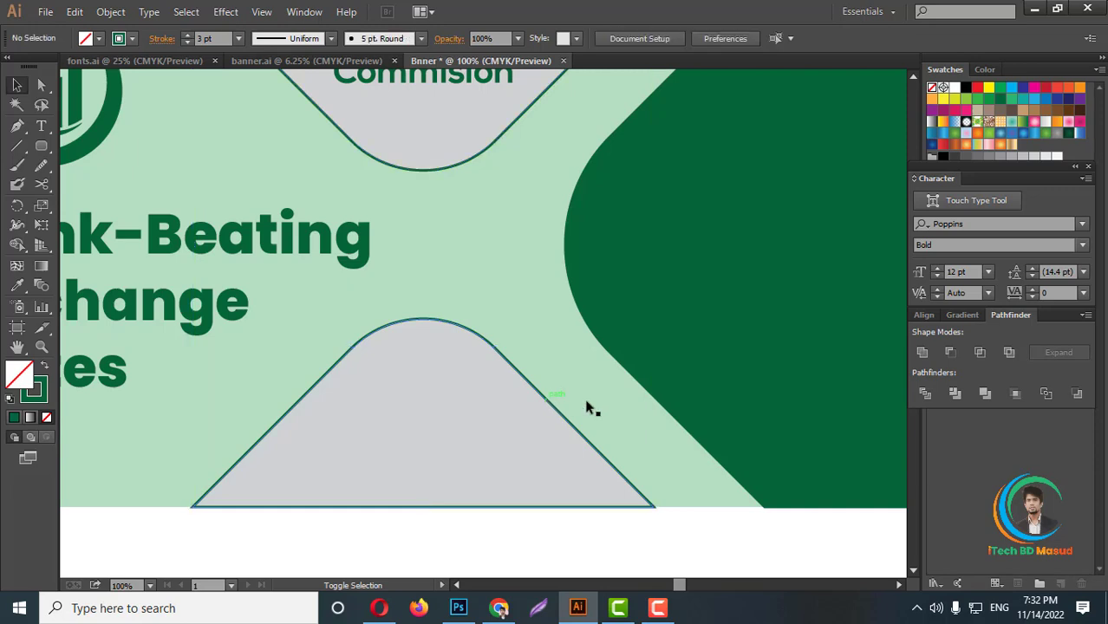
pyautogui.click(707, 449)
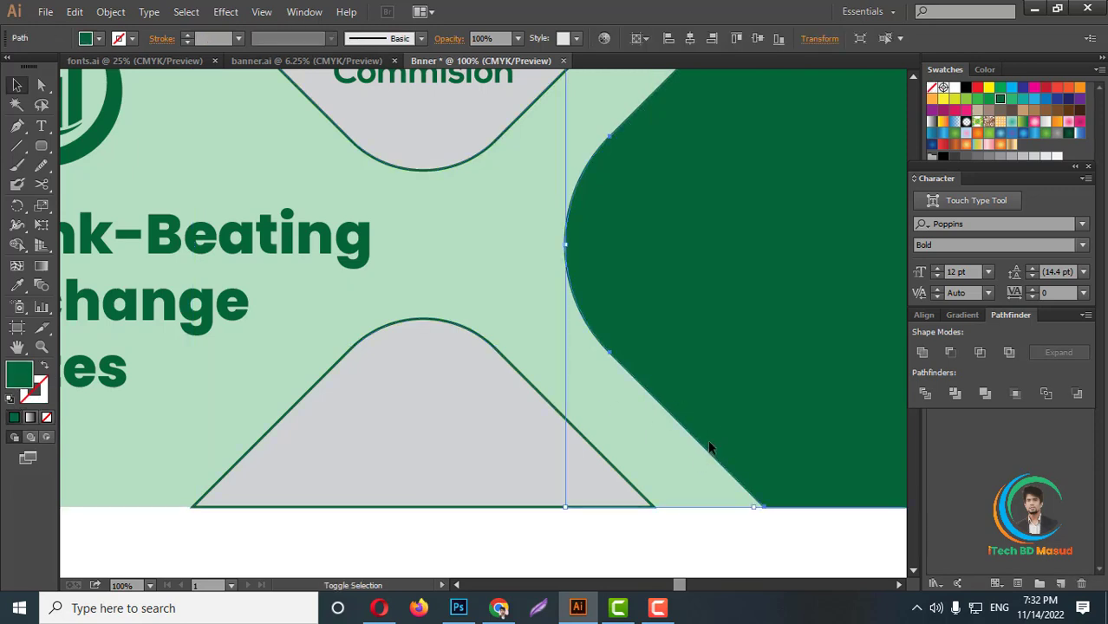
pyautogui.keyDown('shift'); pyautogui.click(602, 457); pyautogui.keyUp('shift')
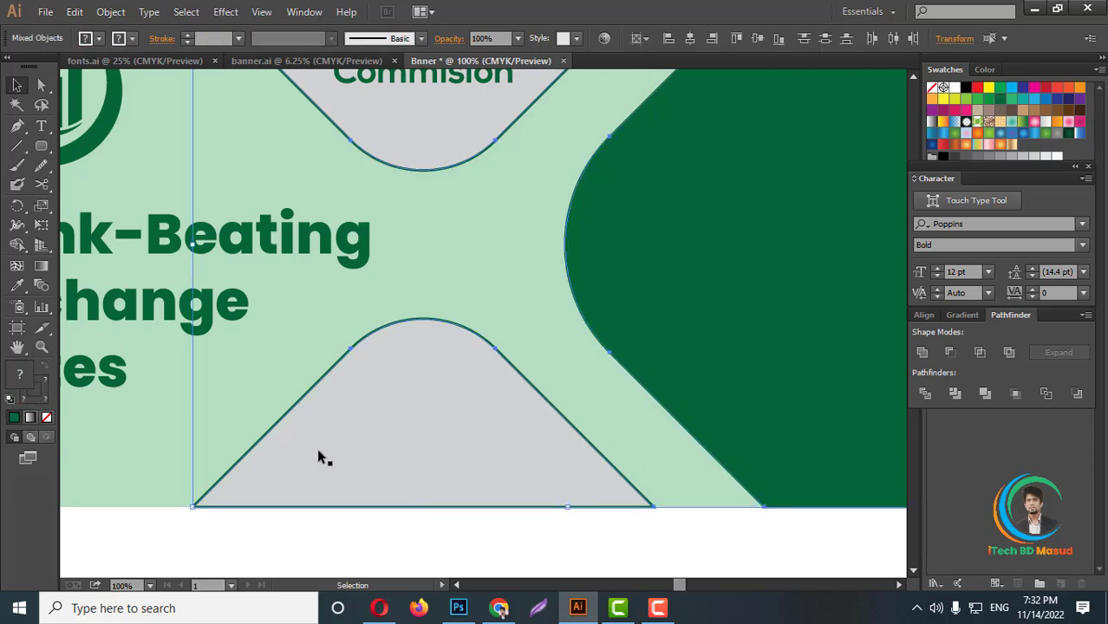
pyautogui.click(378, 564)
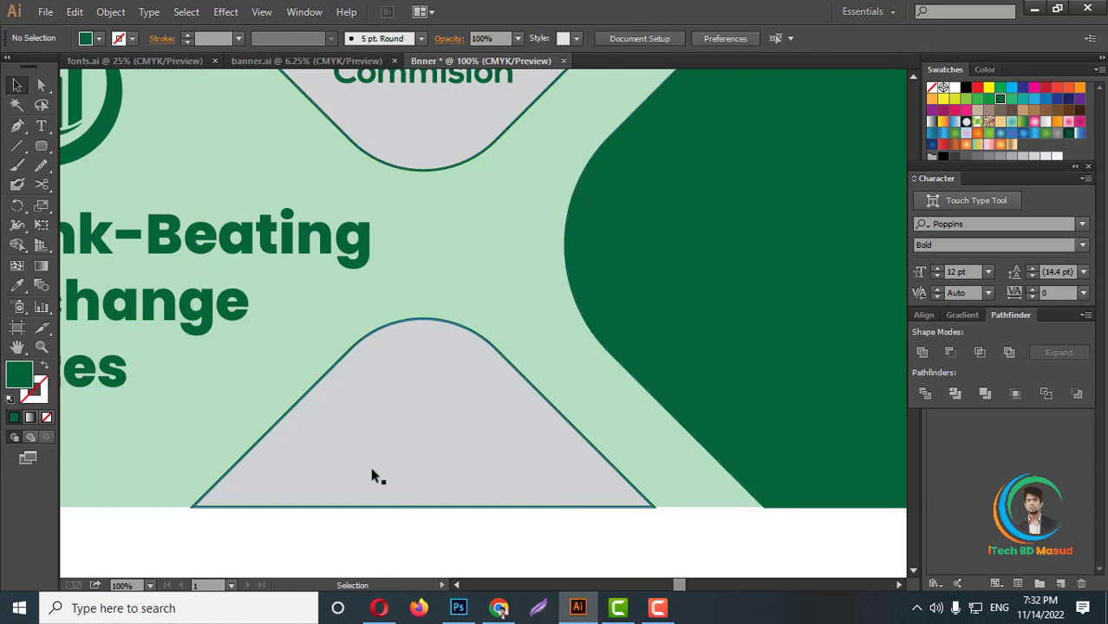
pyautogui.click(374, 473)
pyautogui.click(218, 514)
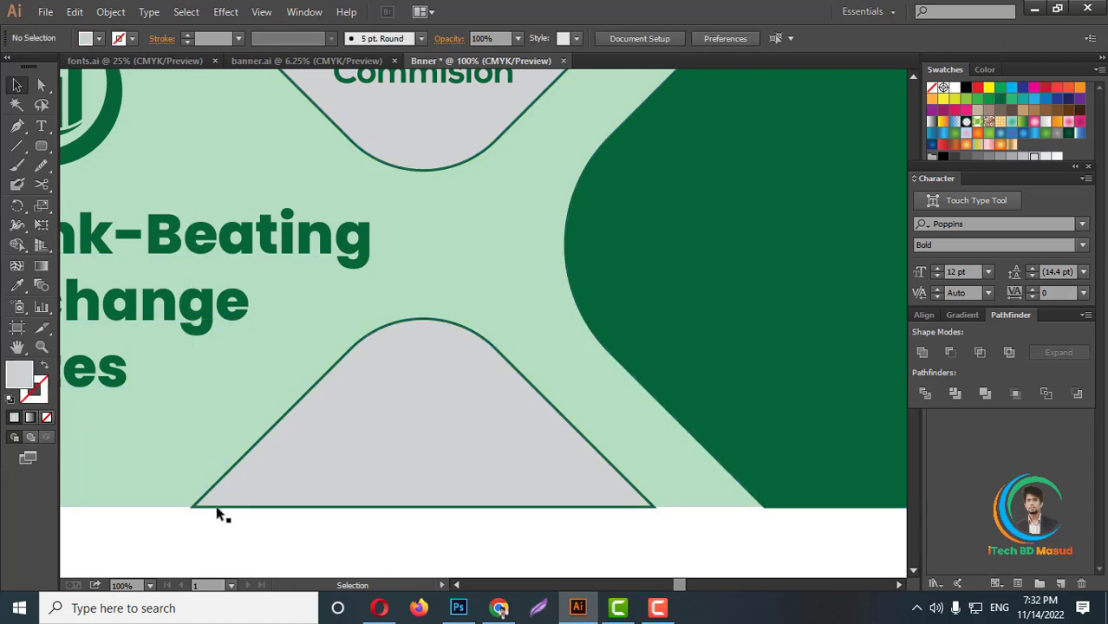
pyautogui.click(218, 508)
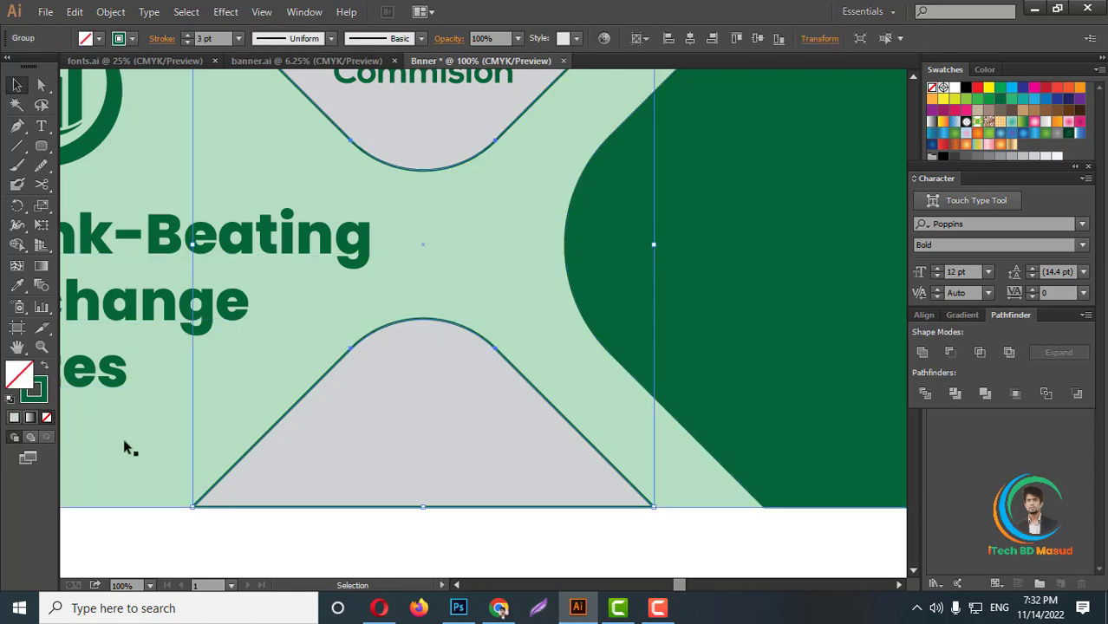
pyautogui.click(36, 392)
pyautogui.click(47, 417)
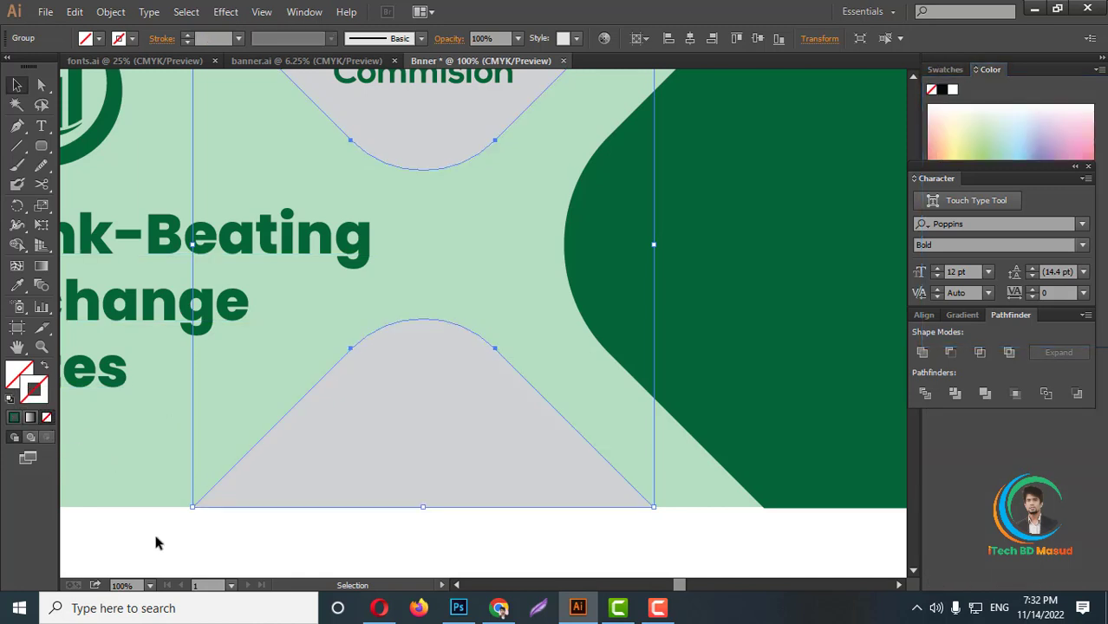
pyautogui.click(153, 530)
# Set the stray green outline path along the dark green curve to no stroke
pyautogui.scroll(1, 673, 384)
pyautogui.click(646, 383)
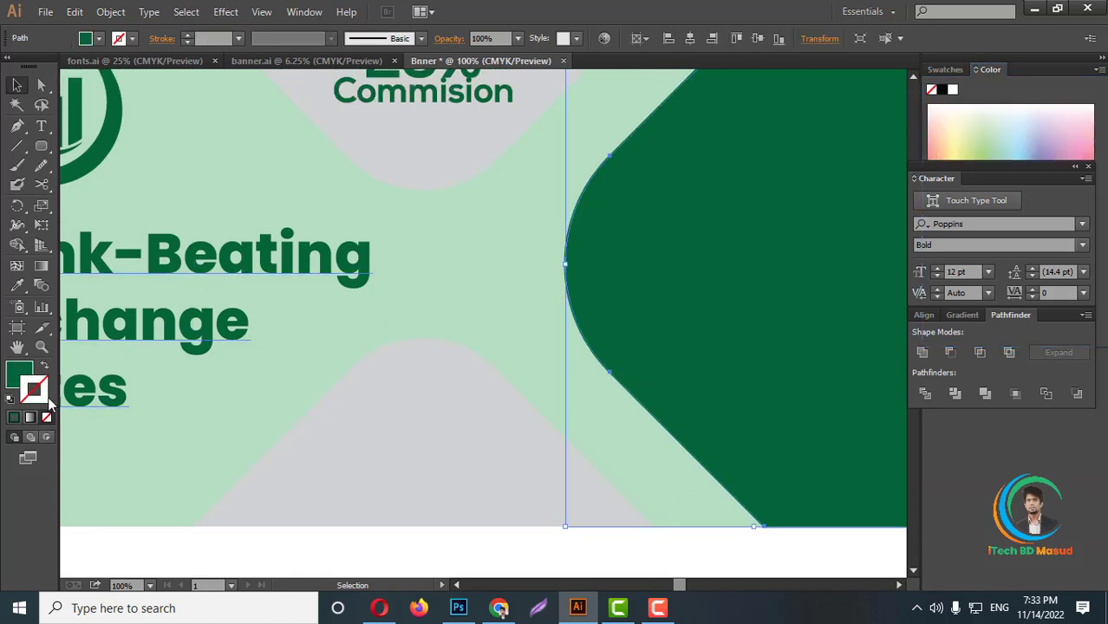
pyautogui.click(652, 442)
pyautogui.scroll(5, 663, 425)
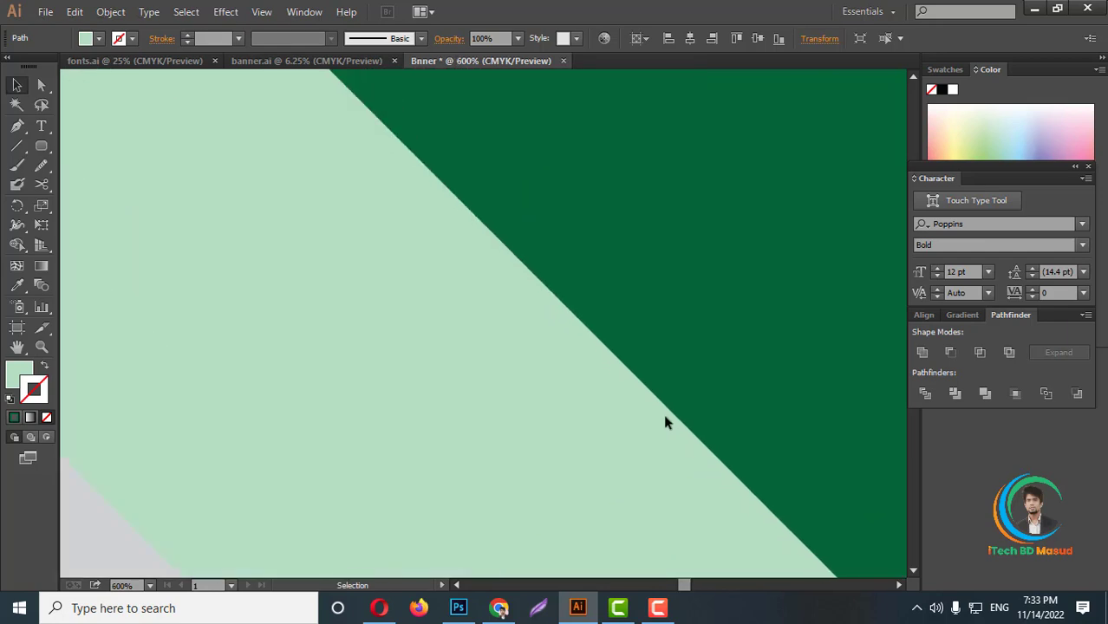
pyautogui.click(679, 403)
pyautogui.scroll(-3, 684, 406)
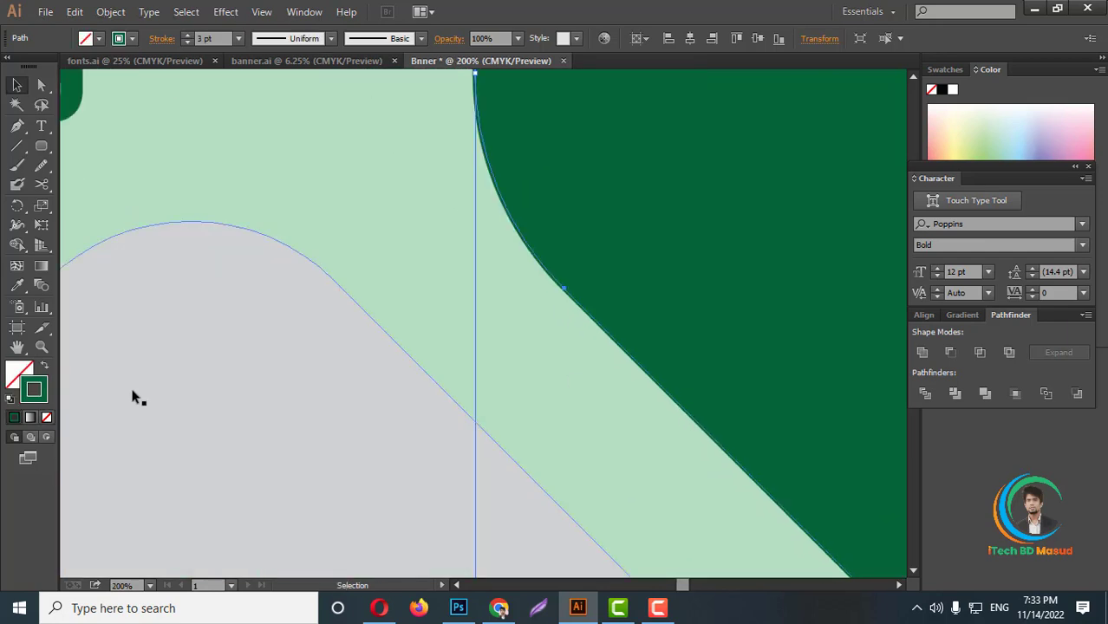
pyautogui.click(47, 417)
pyautogui.scroll(-2, 532, 359)
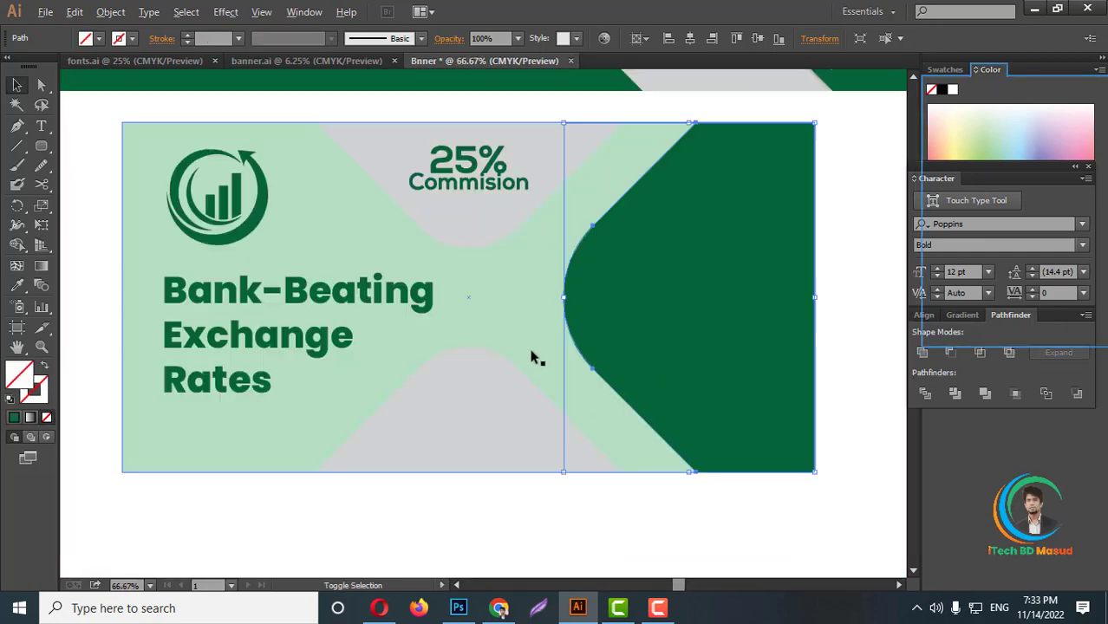
pyautogui.scroll(-2, 574, 420)
pyautogui.click(574, 420)
# Scroll around the banner to check the finished central panel
pyautogui.scroll(2, 652, 345)
pyautogui.scroll(1, 564, 338)
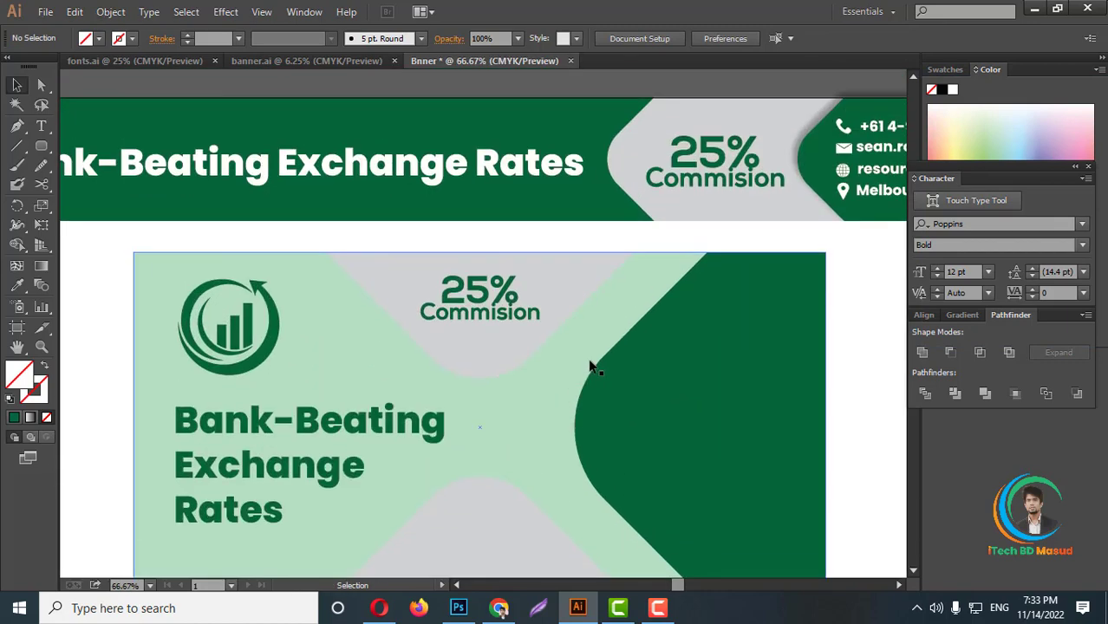
pyautogui.scroll(1, 538, 334)
pyautogui.scroll(-1, 509, 331)
pyautogui.scroll(-1, 510, 333)
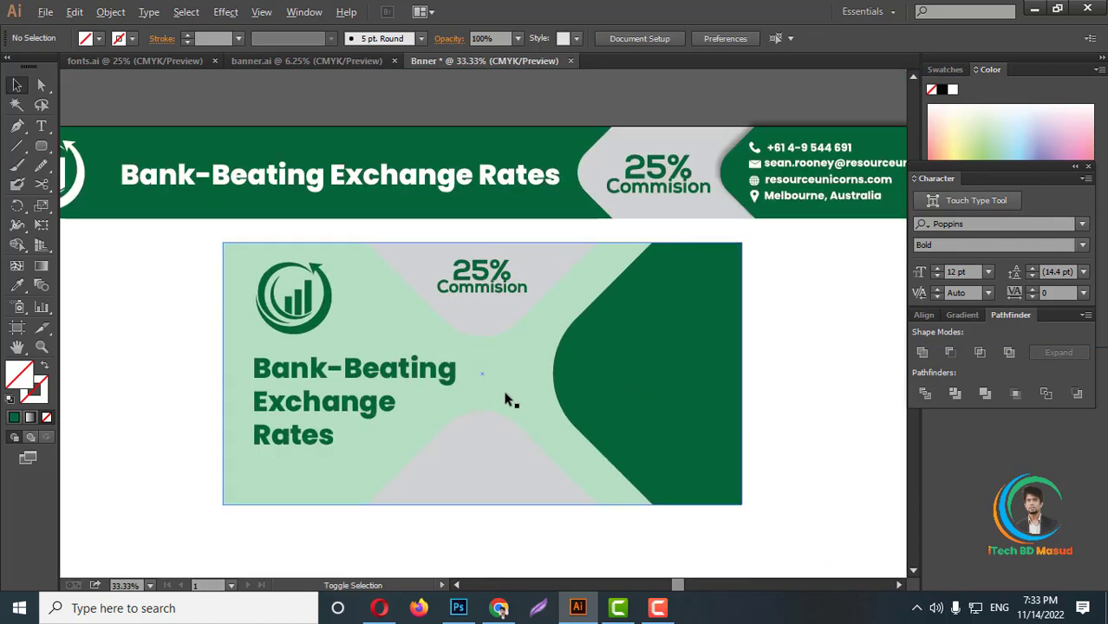
pyautogui.scroll(-1, 504, 396)
pyautogui.scroll(1, 705, 284)
# Place a copy of the header's contact-info group on the inner panel, brought to the front
pyautogui.click(711, 283)
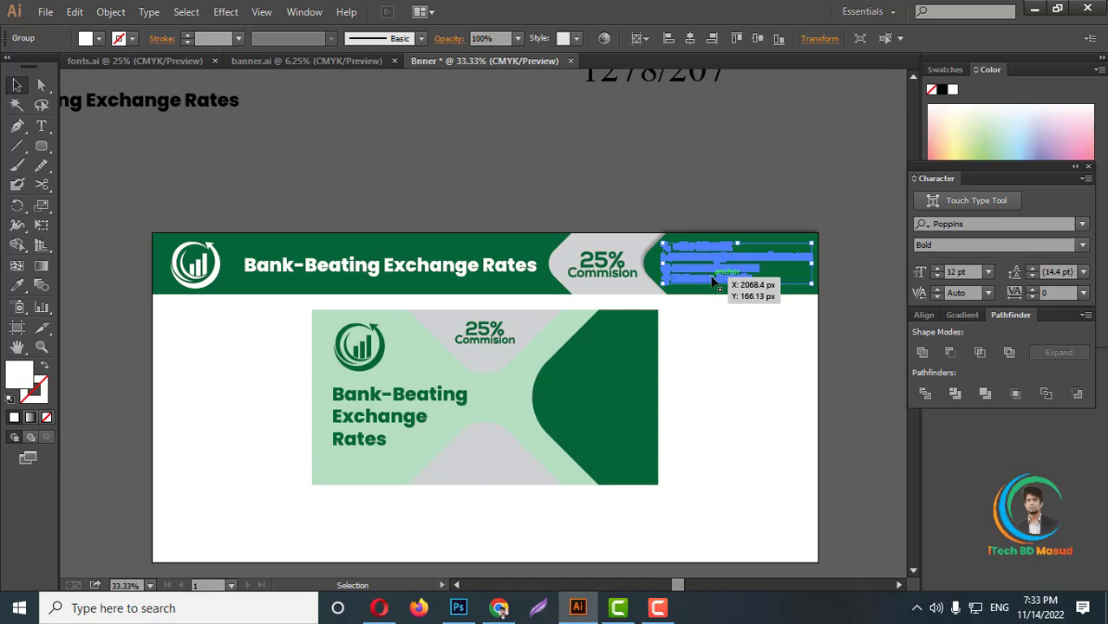
pyautogui.moveTo(713, 282); pyautogui.dragTo(522, 488)
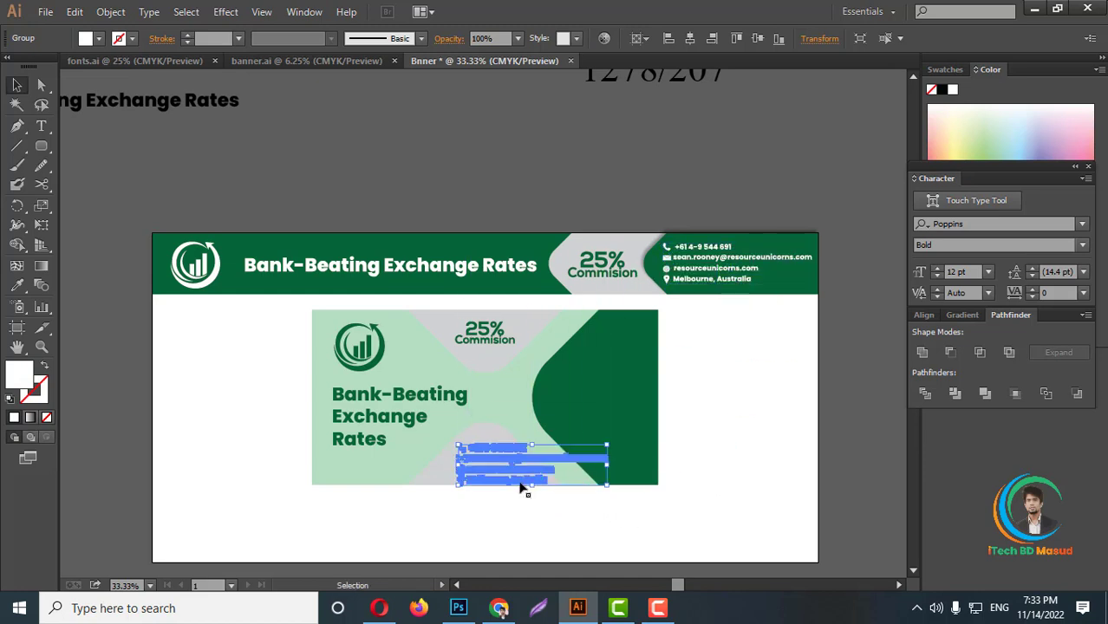
pyautogui.rightClick(522, 489)
pyautogui.moveTo(555, 434)
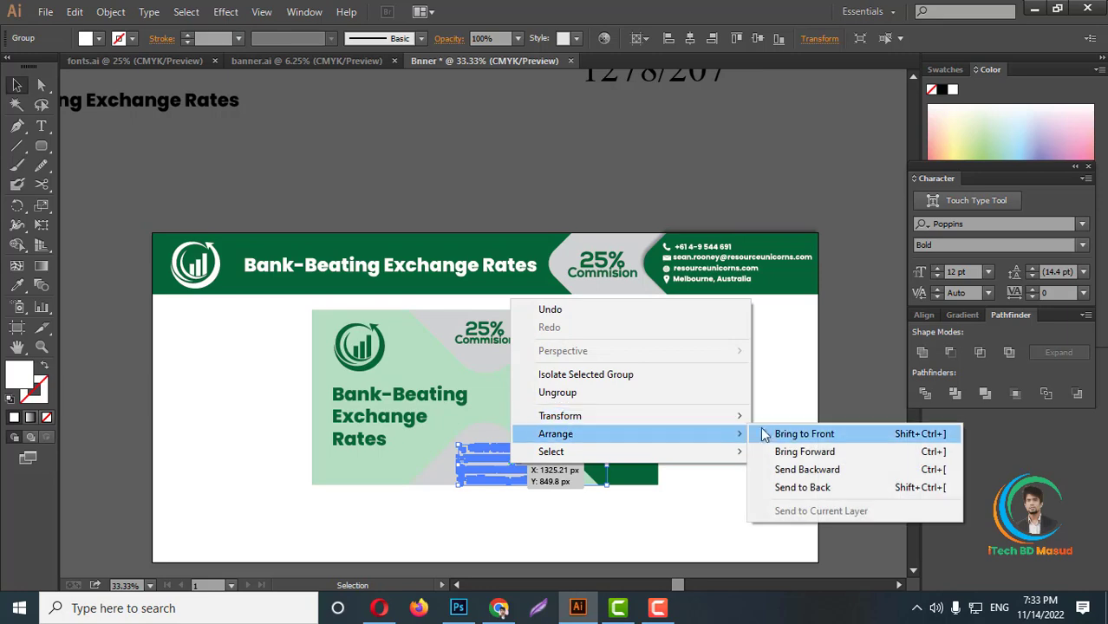
pyautogui.click(771, 434)
pyautogui.scroll(4, 537, 499)
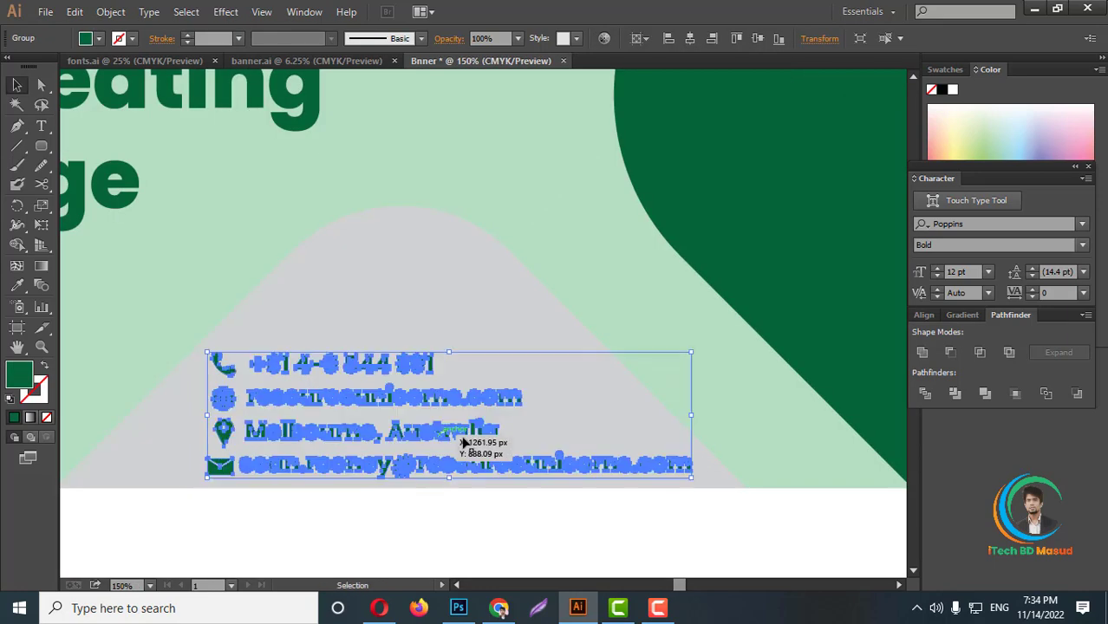
pyautogui.scroll(-3, 464, 443)
pyautogui.scroll(2, 501, 502)
pyautogui.click(501, 502)
# Stagger the phone, resourceunicorns.com, Melbourne and e-mail lines inside the lower grey shape
pyautogui.scroll(-3, 460, 382)
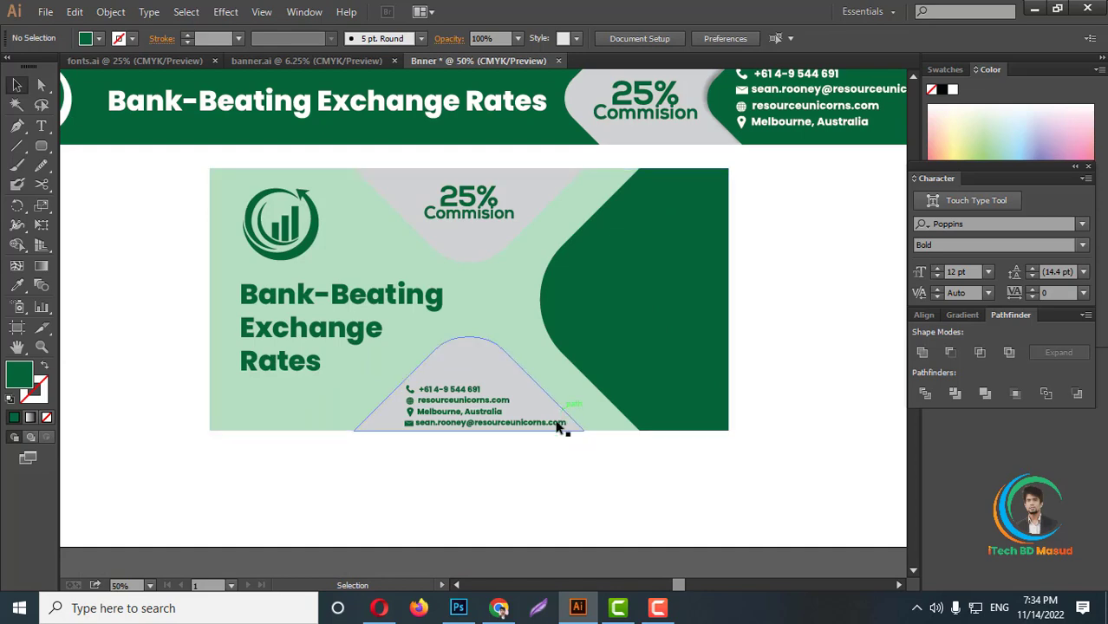
pyautogui.scroll(2, 434, 390)
pyautogui.scroll(1, 433, 390)
pyautogui.rightClick(433, 392)
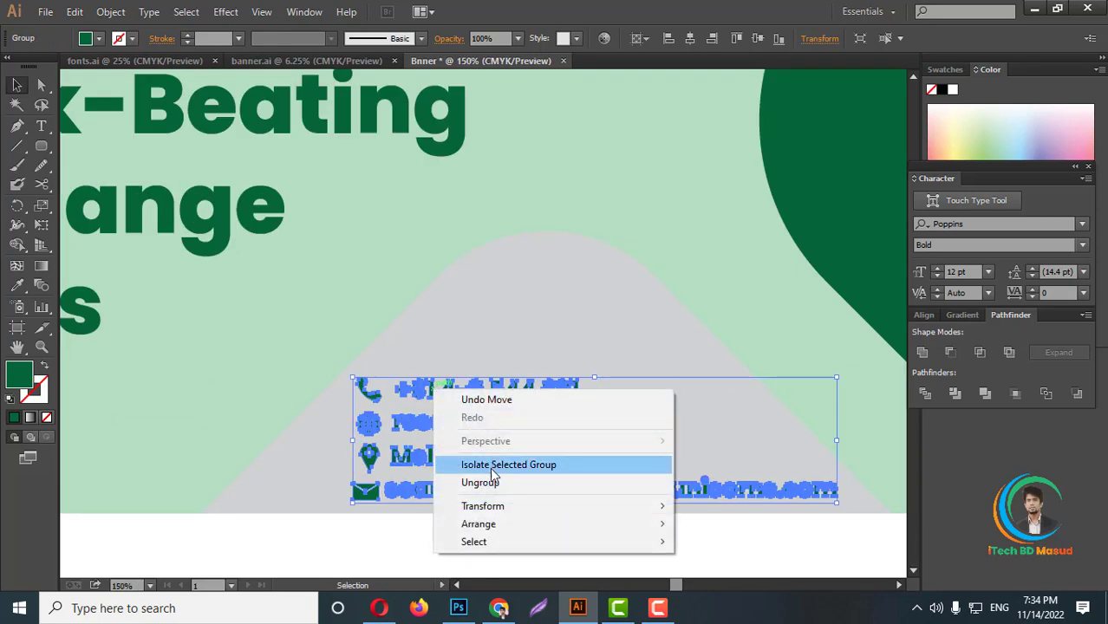
pyautogui.press('Escape')
pyautogui.click(366, 389)
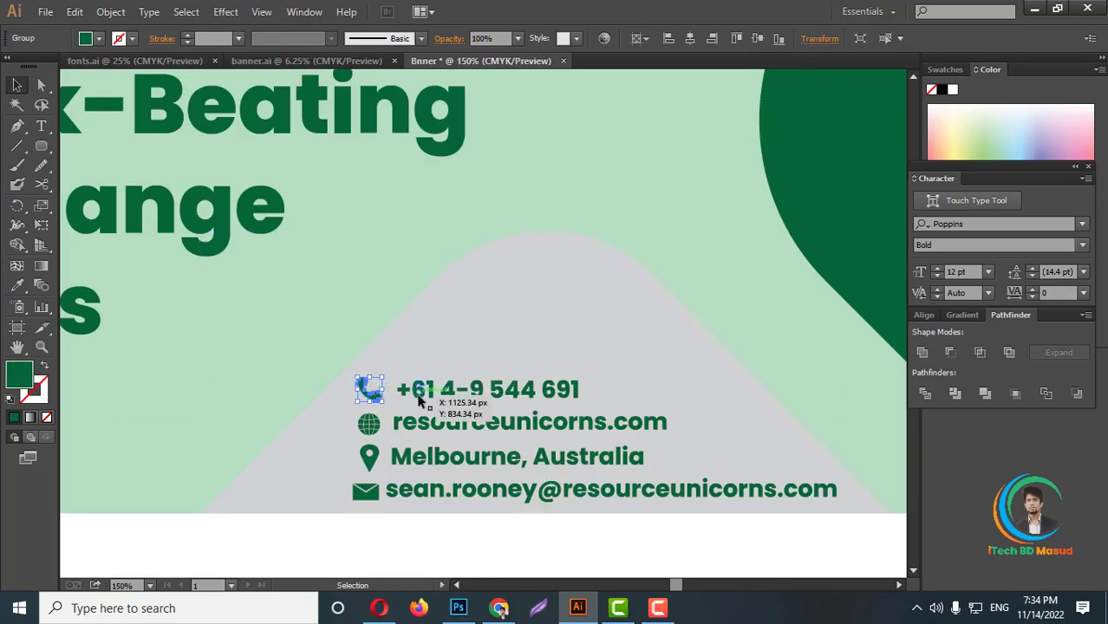
pyautogui.moveTo(420, 400); pyautogui.dragTo(513, 340)
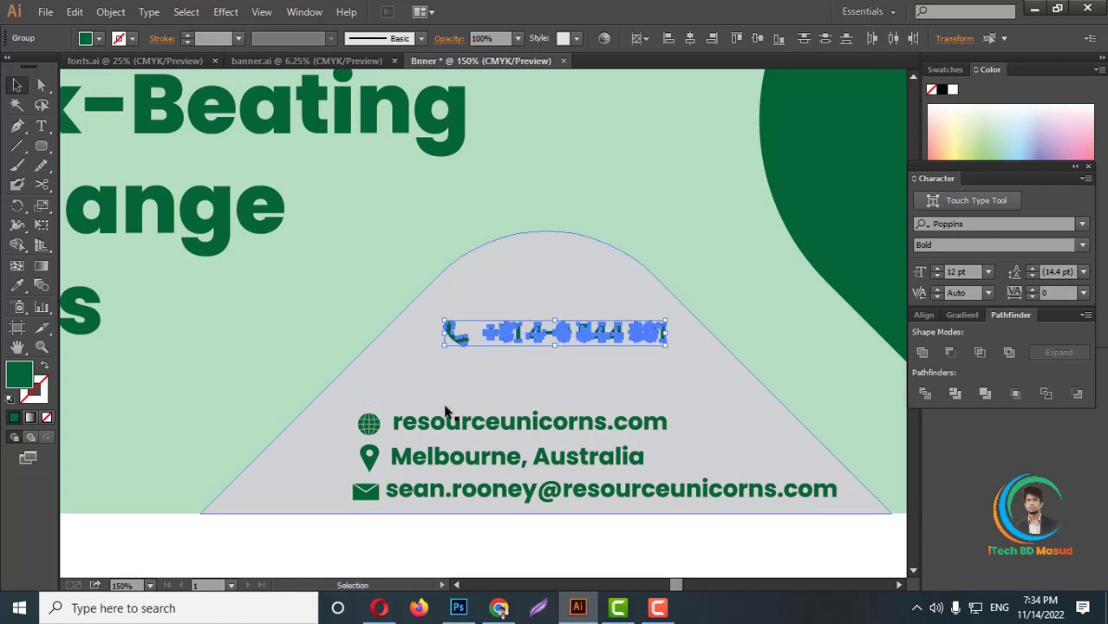
pyautogui.click(366, 424)
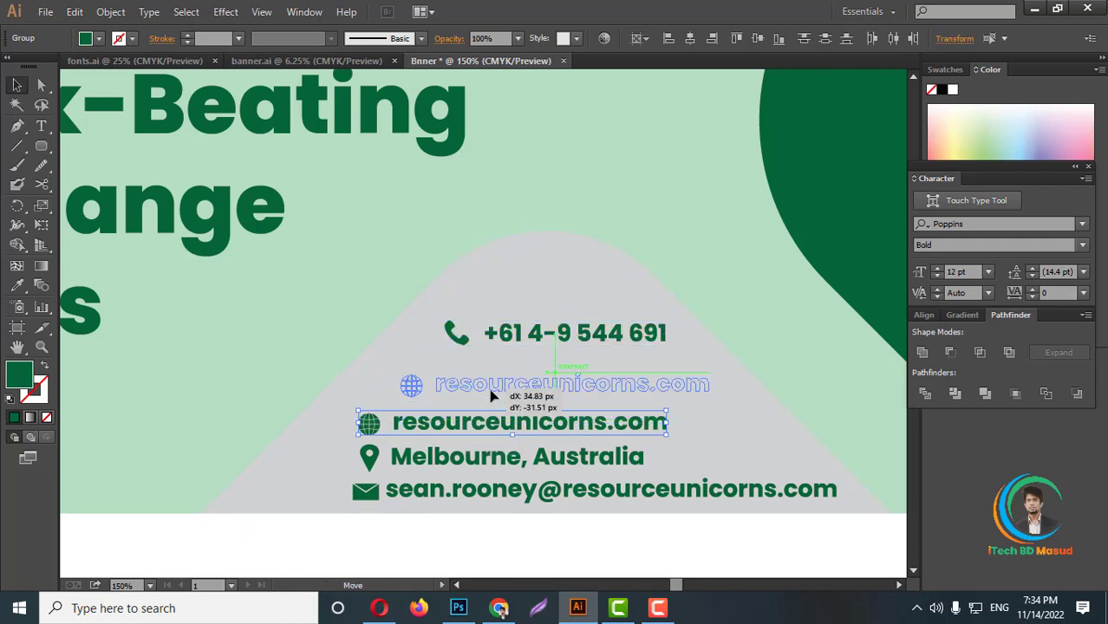
pyautogui.moveTo(449, 431); pyautogui.dragTo(479, 400)
pyautogui.click(394, 466)
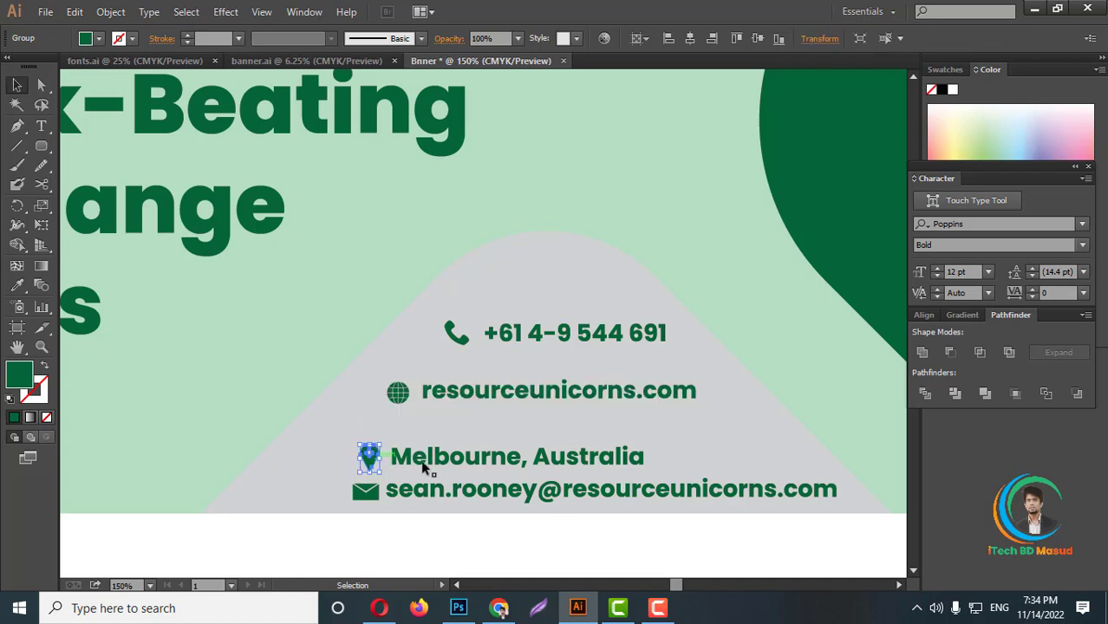
pyautogui.moveTo(452, 465); pyautogui.dragTo(443, 451)
pyautogui.moveTo(395, 496); pyautogui.dragTo(364, 495)
pyautogui.scroll(-4, 539, 459)
pyautogui.click(558, 518)
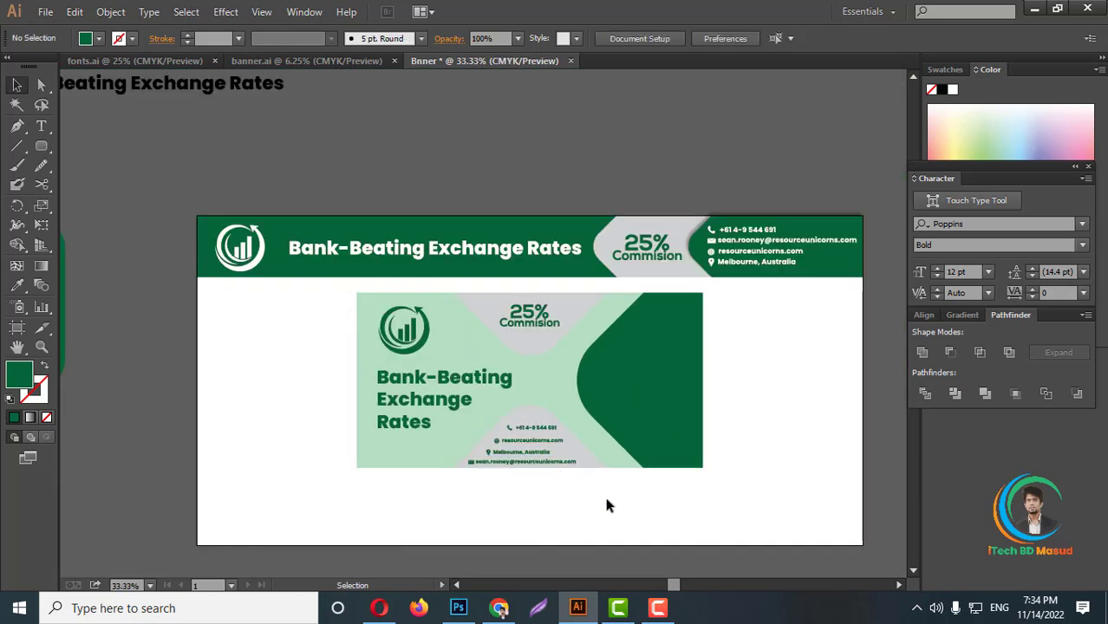
pyautogui.scroll(3, 607, 498)
pyautogui.scroll(1, 563, 520)
pyautogui.scroll(-2, 440, 491)
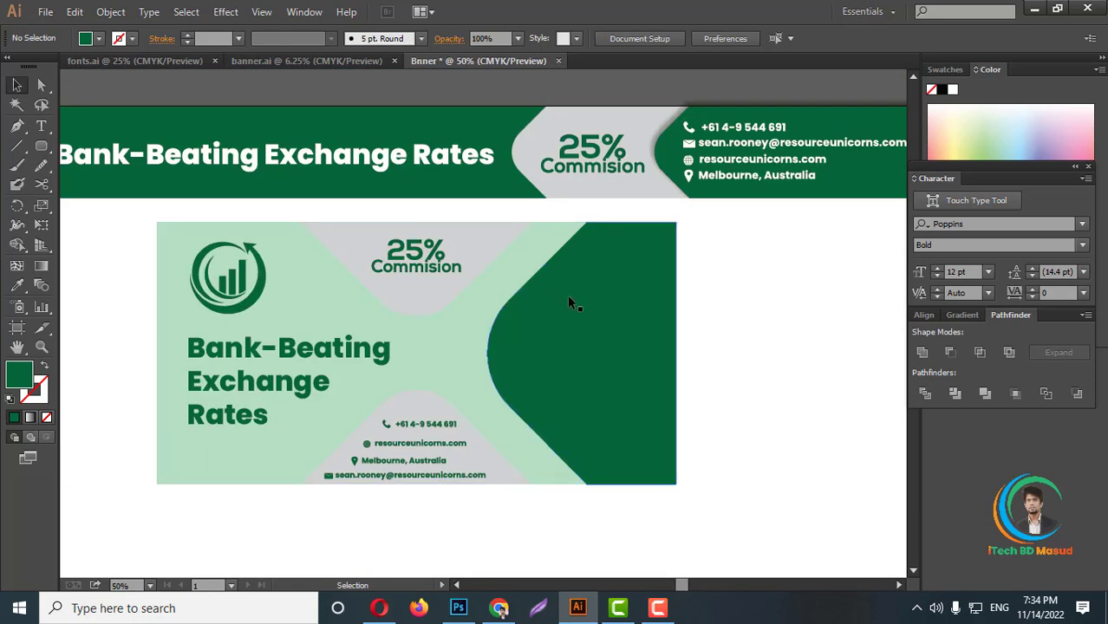
# Copy the green globe picture from the 'tech green globe' Google Images results
pyautogui.click(499, 609)
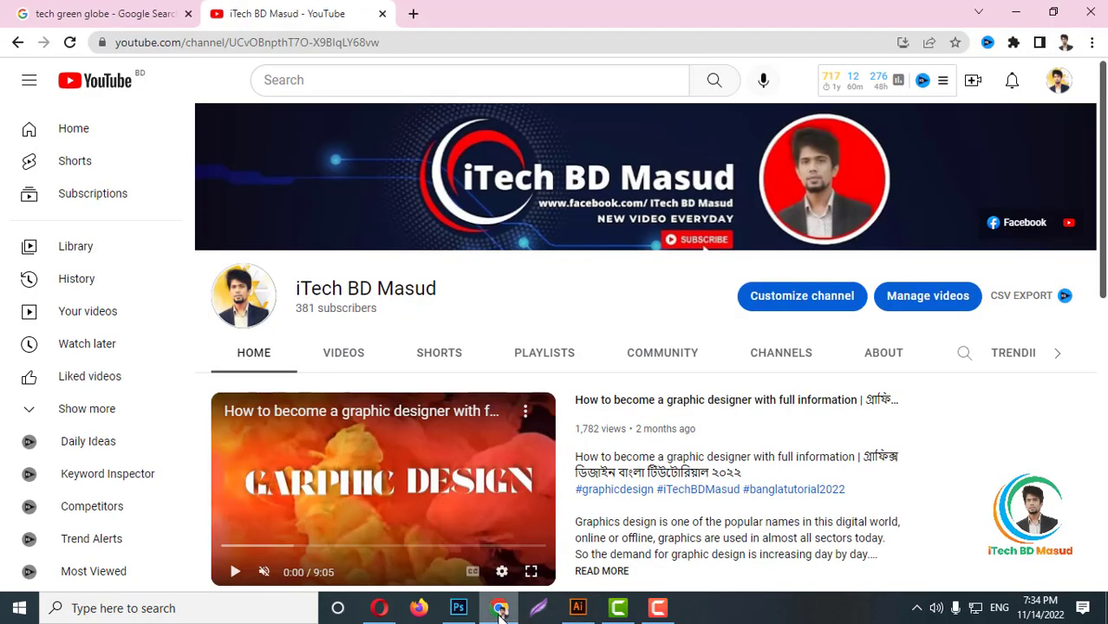
pyautogui.click(151, 12)
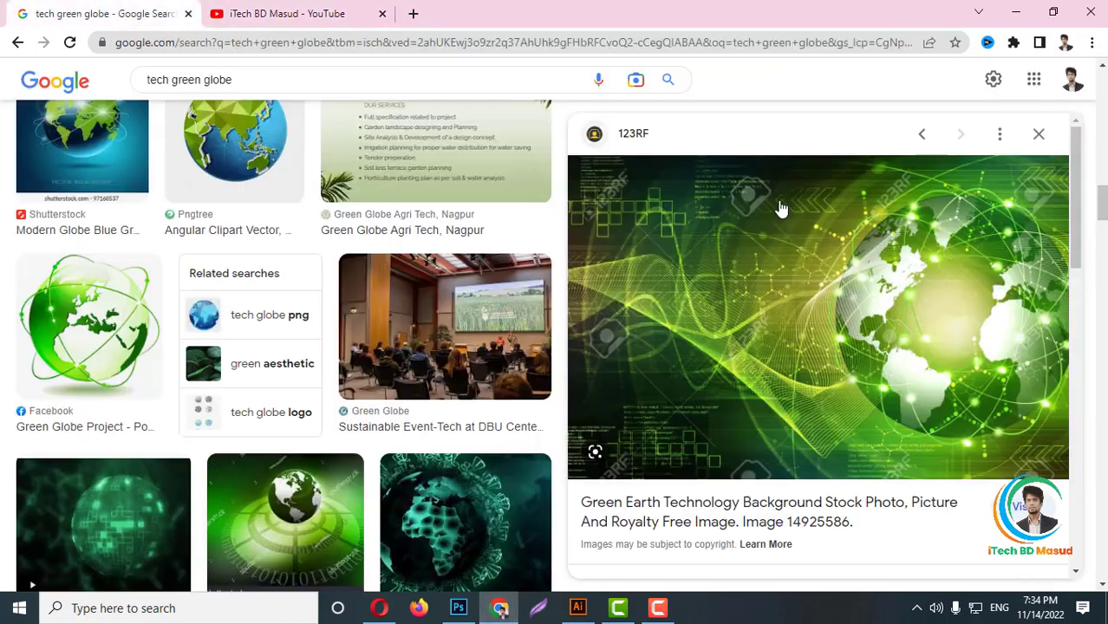
pyautogui.scroll(3, 152, 98)
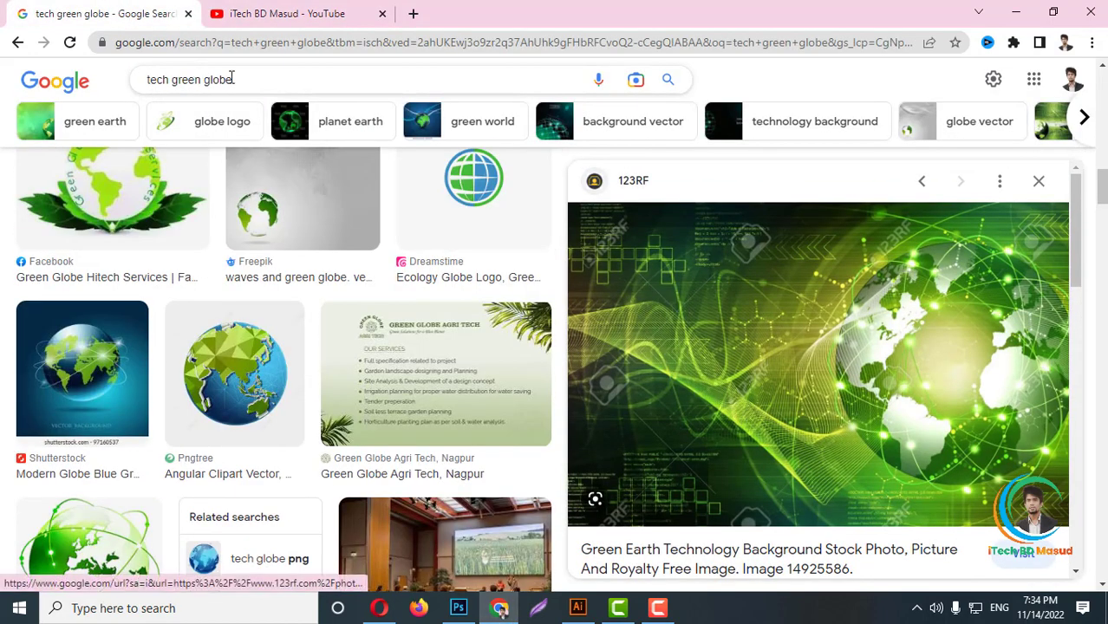
pyautogui.rightClick(856, 313)
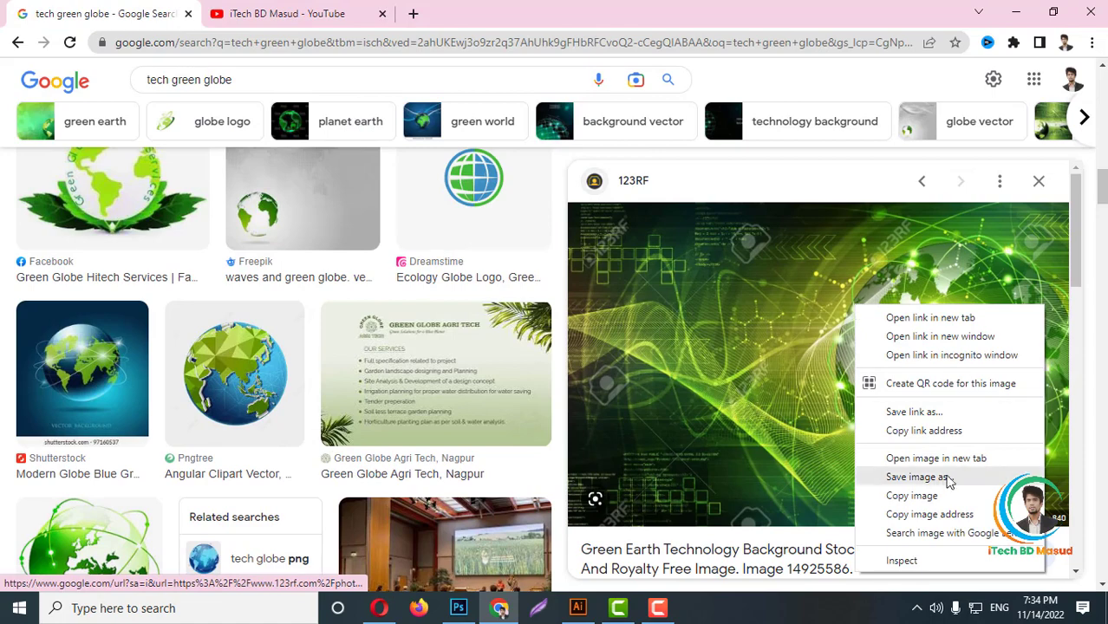
pyautogui.click(916, 496)
# Paste the globe image into the banner and flip it horizontally
pyautogui.click(584, 612)
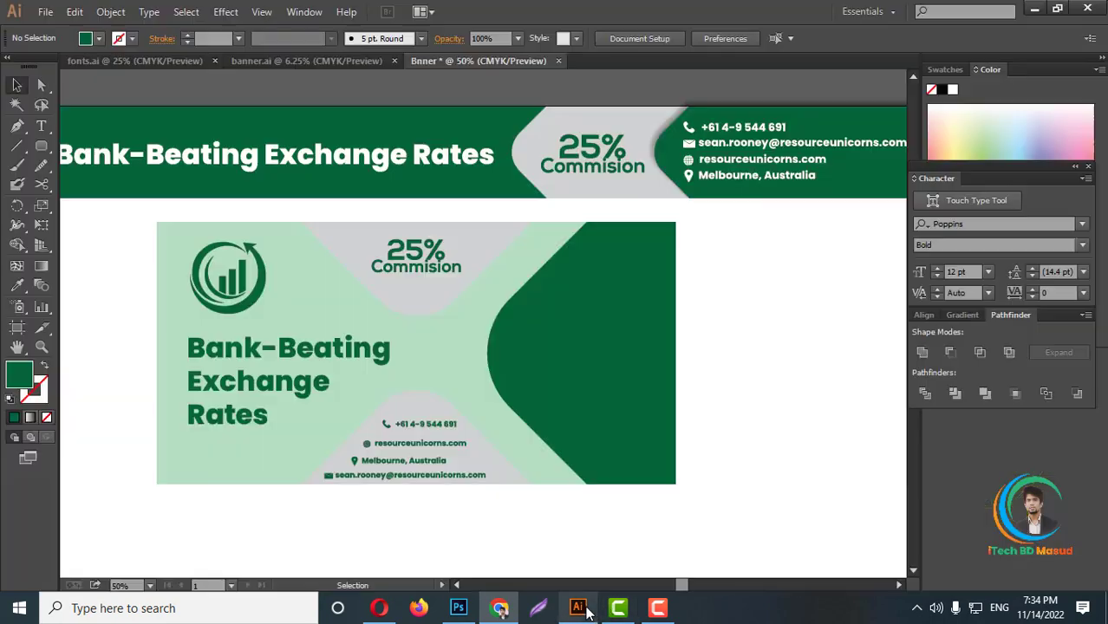
pyautogui.scroll(3, 586, 457)
pyautogui.scroll(2, 586, 457)
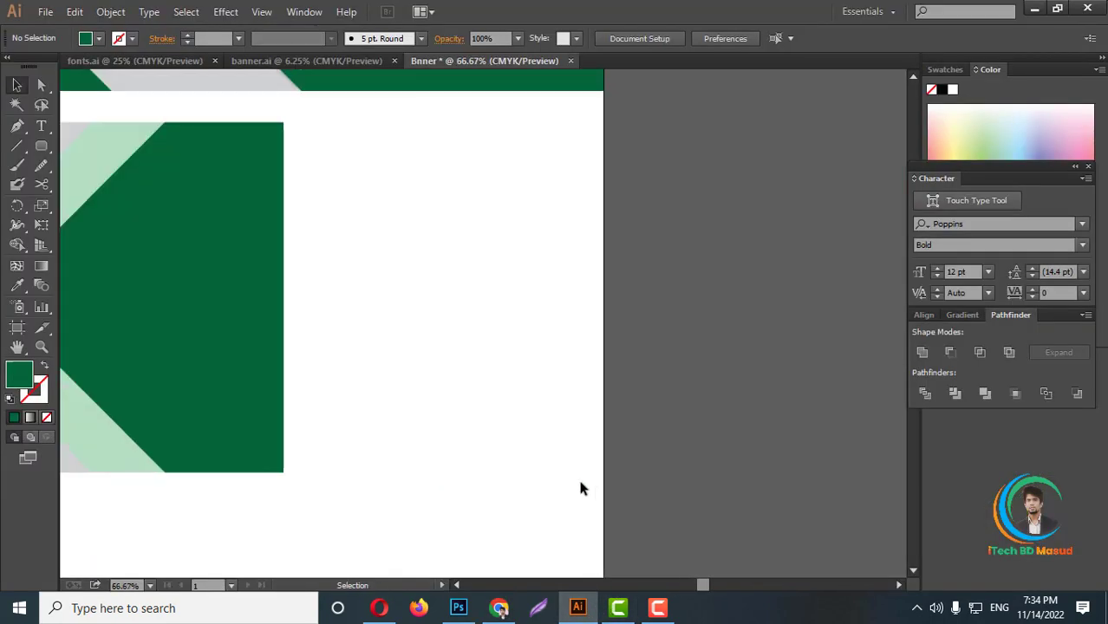
pyautogui.hotkey('ctrl', 'v')
pyautogui.scroll(1, 474, 375)
pyautogui.scroll(-3, 474, 375)
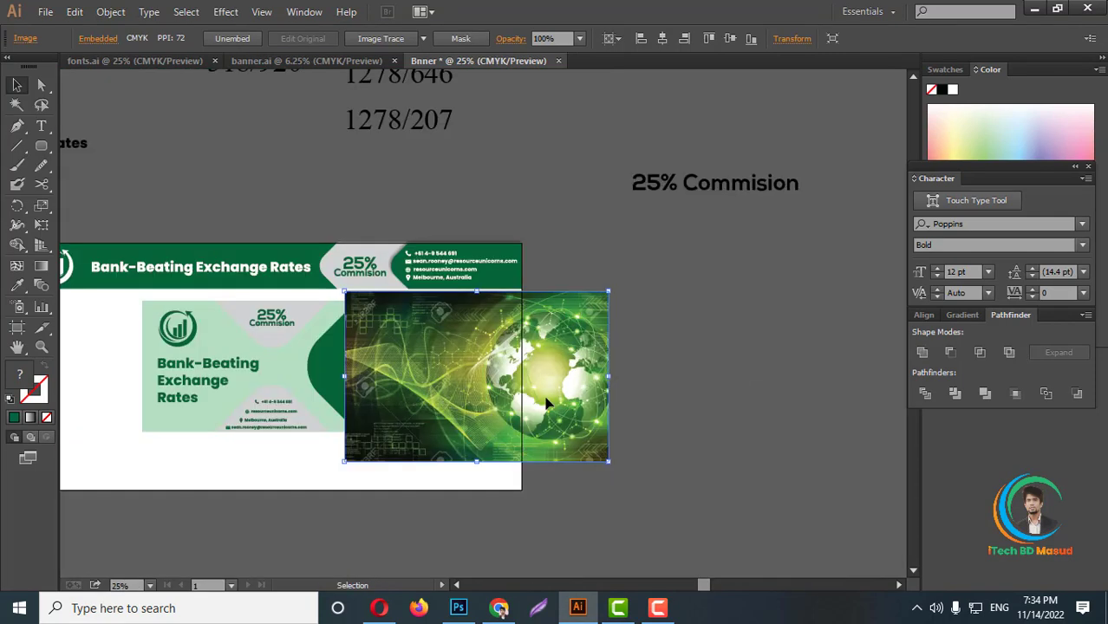
pyautogui.rightClick(539, 383)
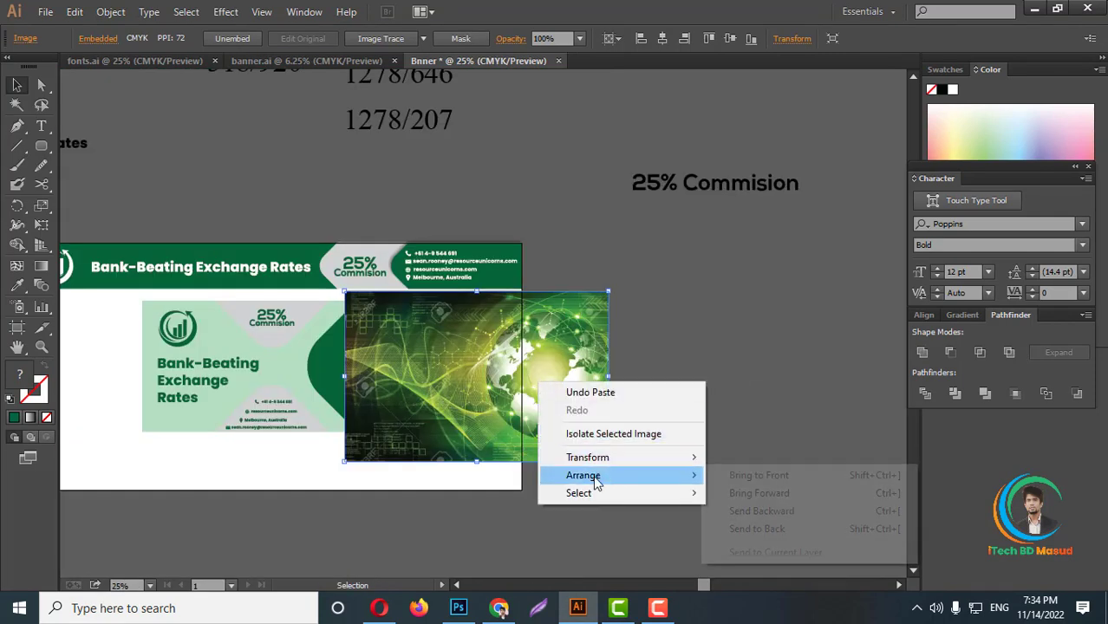
pyautogui.moveTo(588, 457)
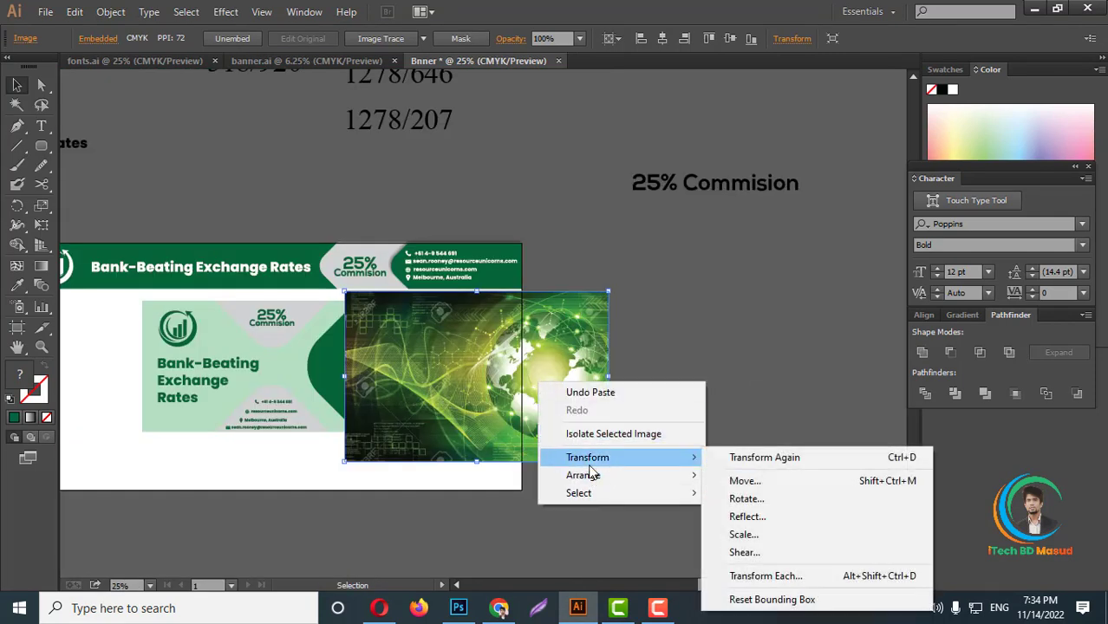
pyautogui.click(747, 517)
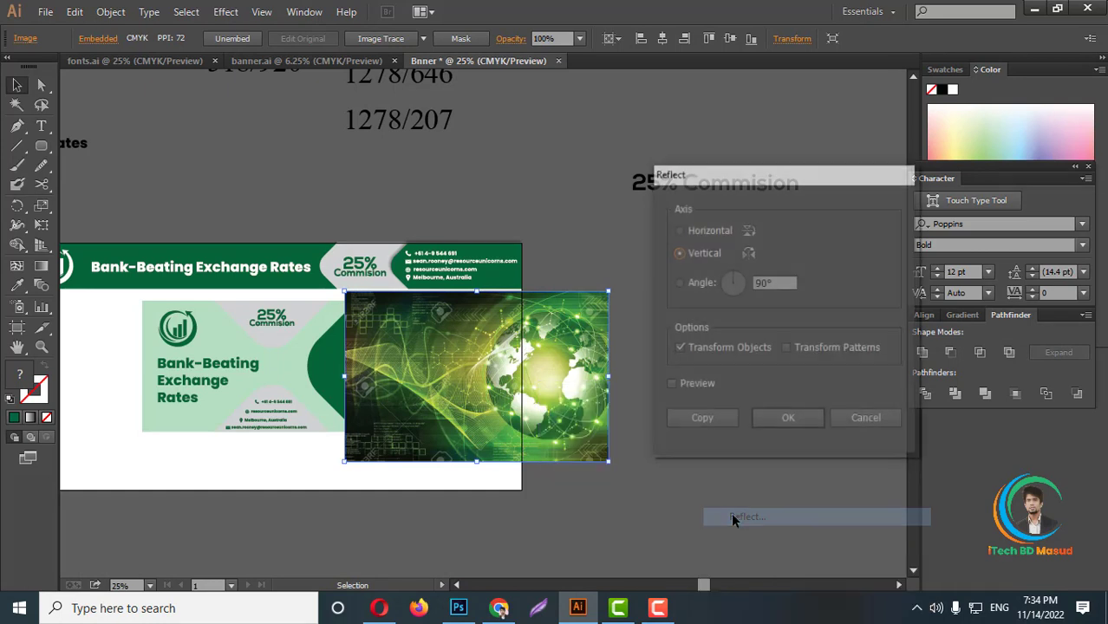
pyautogui.click(689, 392)
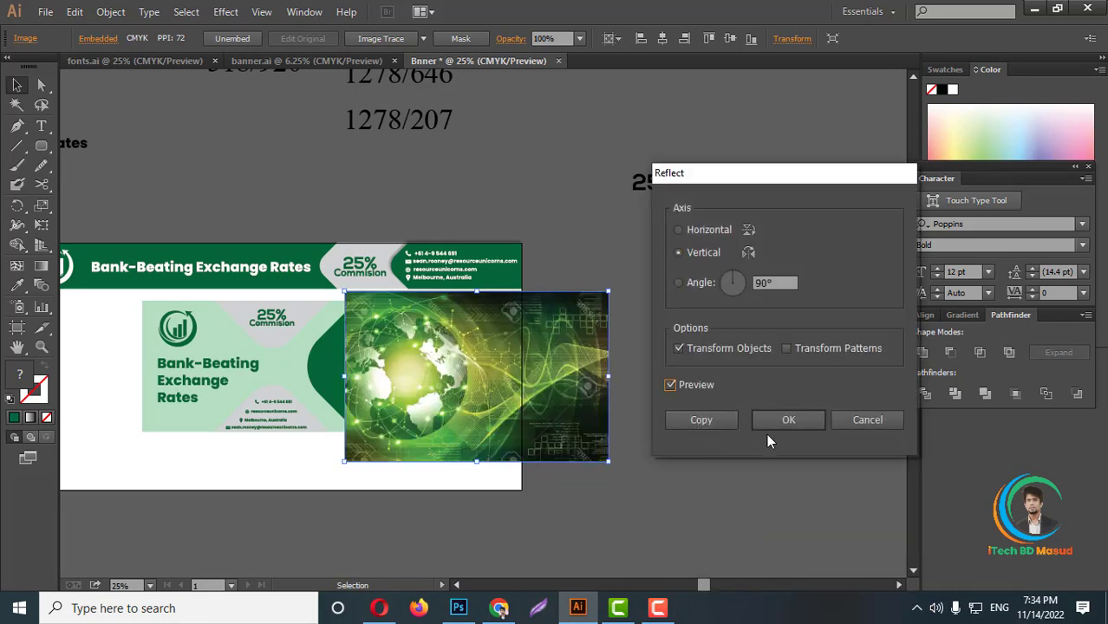
pyautogui.click(789, 420)
# Move the globe image onto the panel and send it behind the green shape
pyautogui.click(665, 476)
pyautogui.scroll(2, 387, 402)
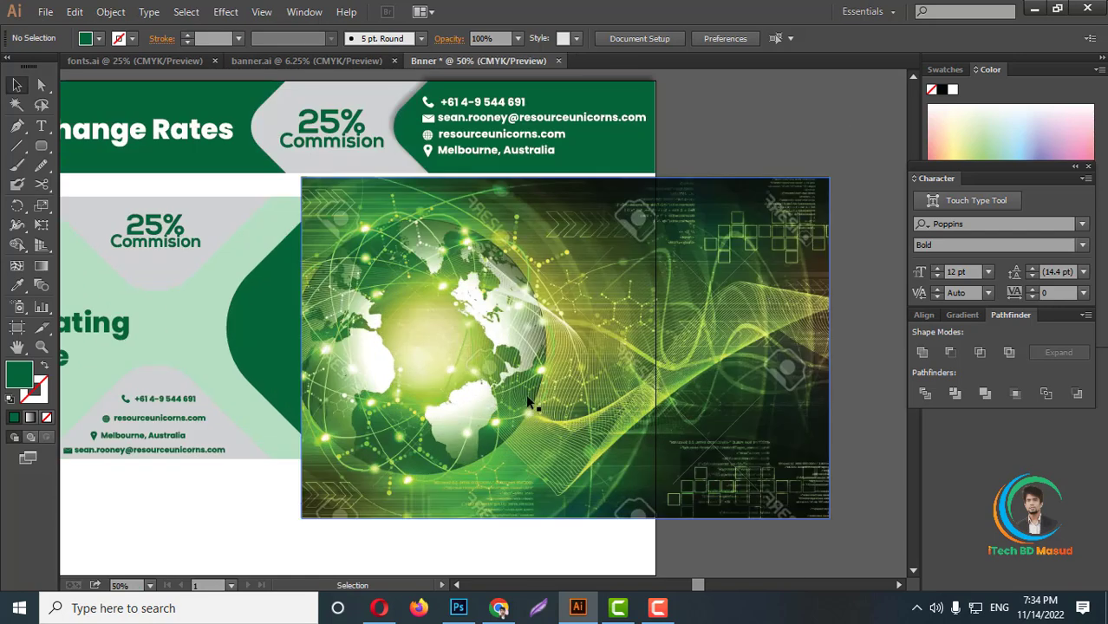
pyautogui.moveTo(529, 398); pyautogui.dragTo(461, 424)
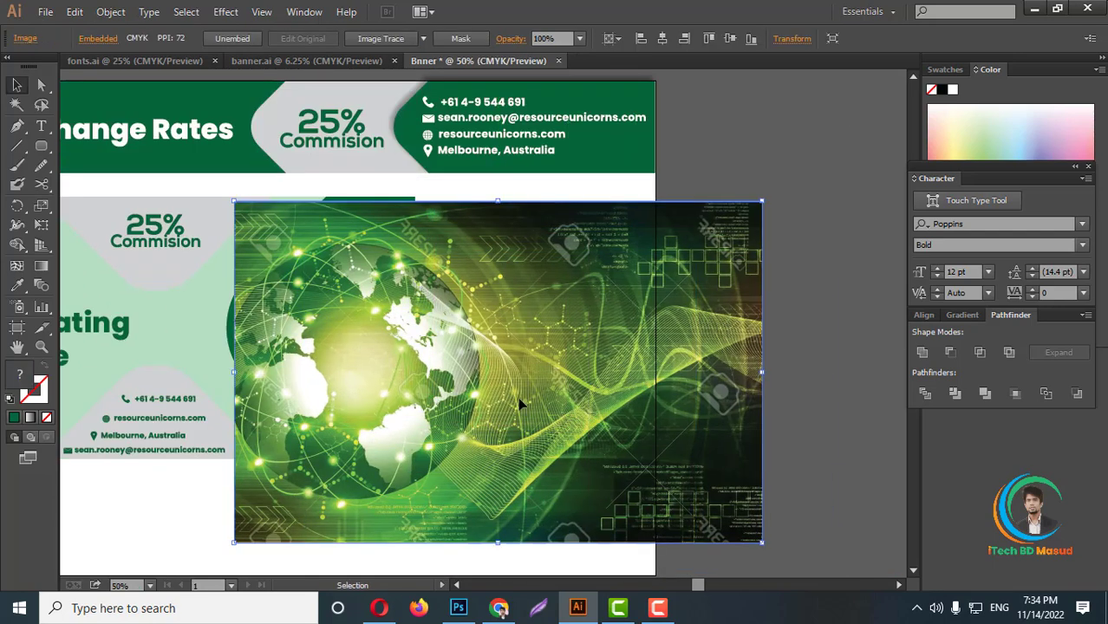
pyautogui.rightClick(520, 399)
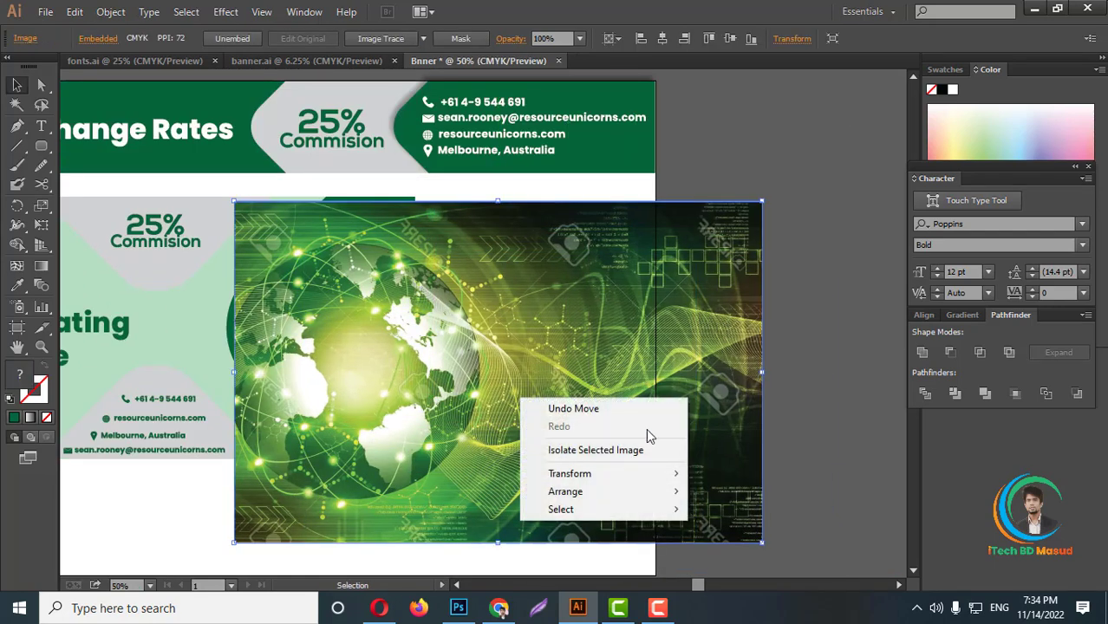
pyautogui.keyDown('shift'); pyautogui.click(199, 329); pyautogui.keyUp('shift')
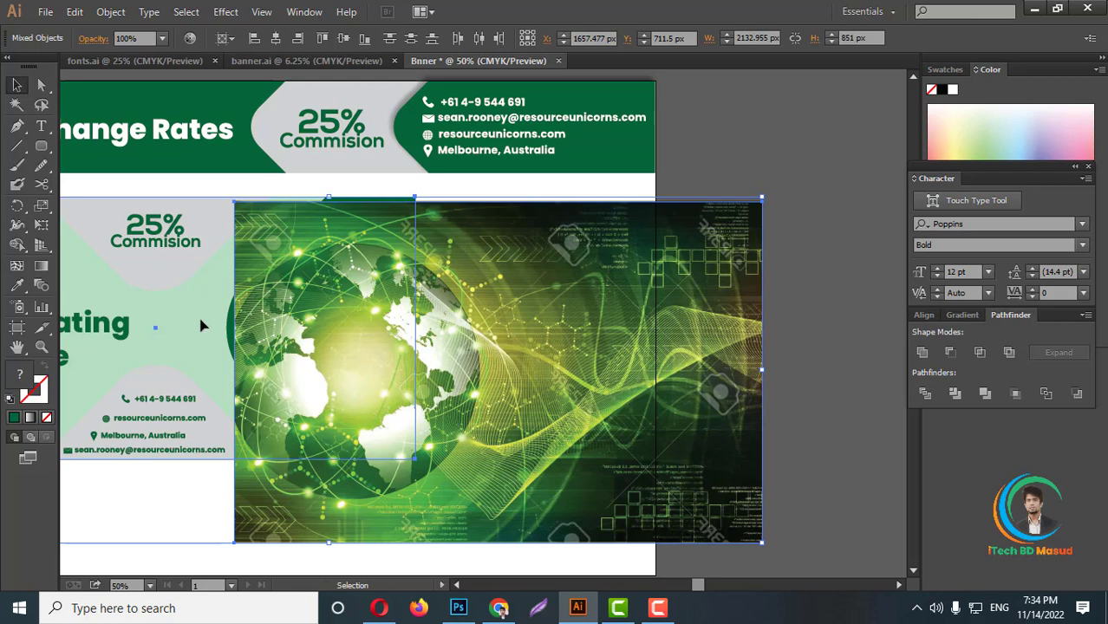
pyautogui.rightClick(200, 325)
pyautogui.click(438, 509)
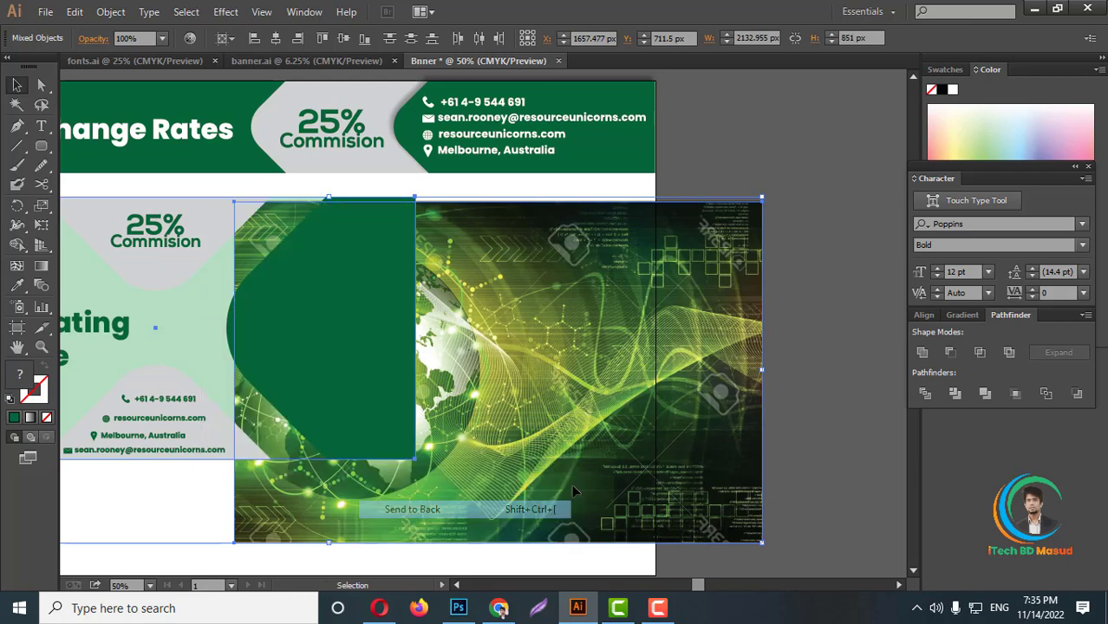
pyautogui.click(819, 361)
# Resize the globe to cover the curved green shape and make a clipping mask
pyautogui.click(580, 408)
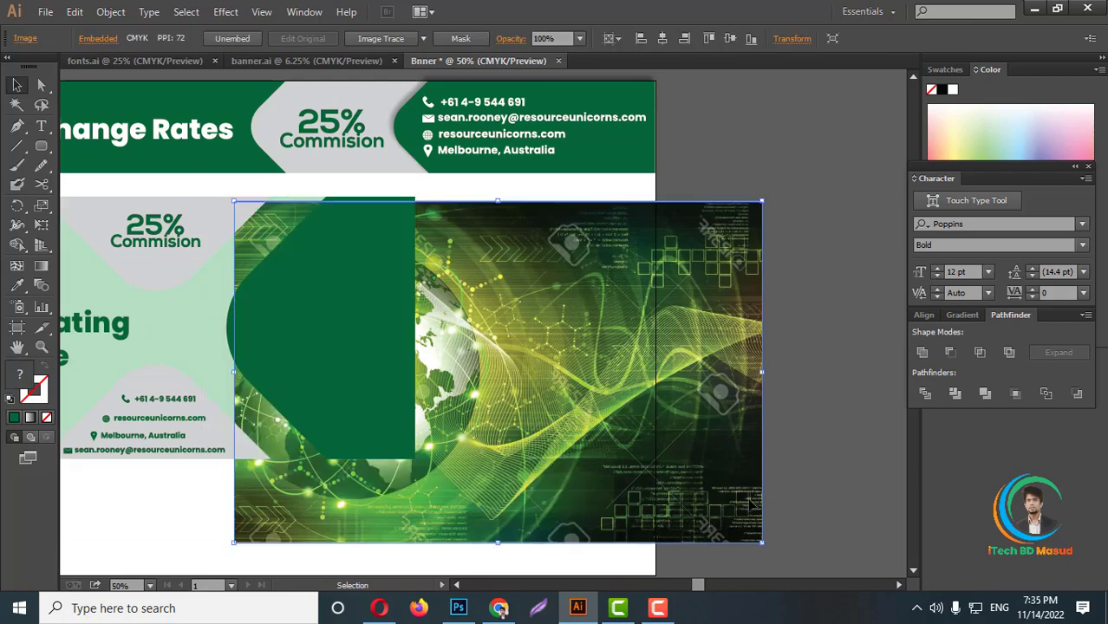
pyautogui.moveTo(759, 537); pyautogui.dragTo(666, 480)
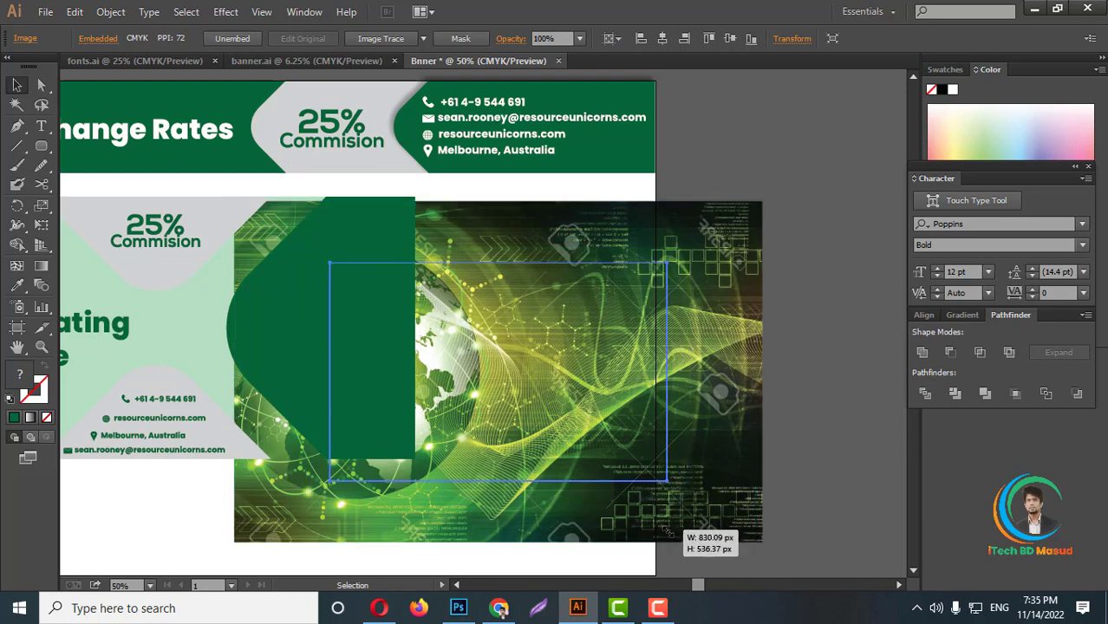
pyautogui.moveTo(604, 450); pyautogui.dragTo(495, 398)
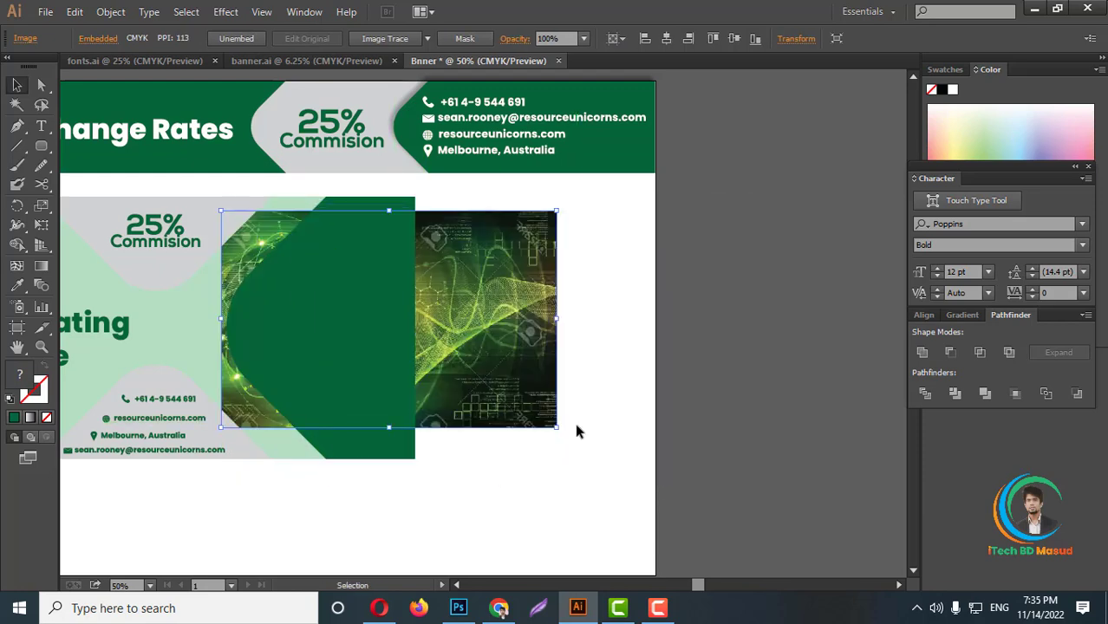
pyautogui.moveTo(555, 428); pyautogui.dragTo(621, 468)
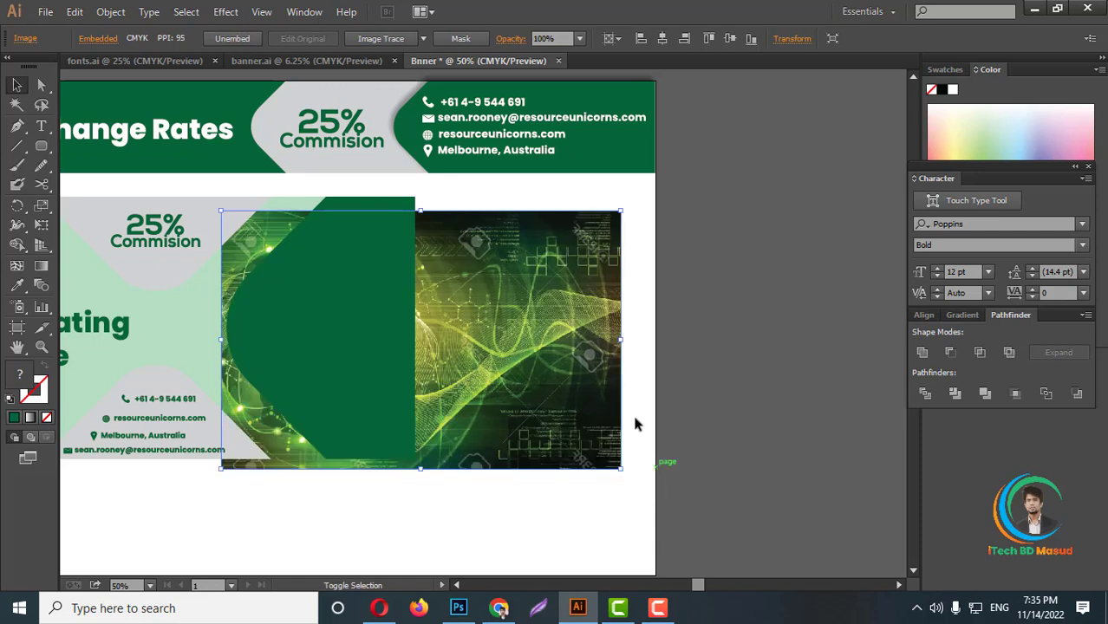
pyautogui.moveTo(621, 211); pyautogui.dragTo(646, 195)
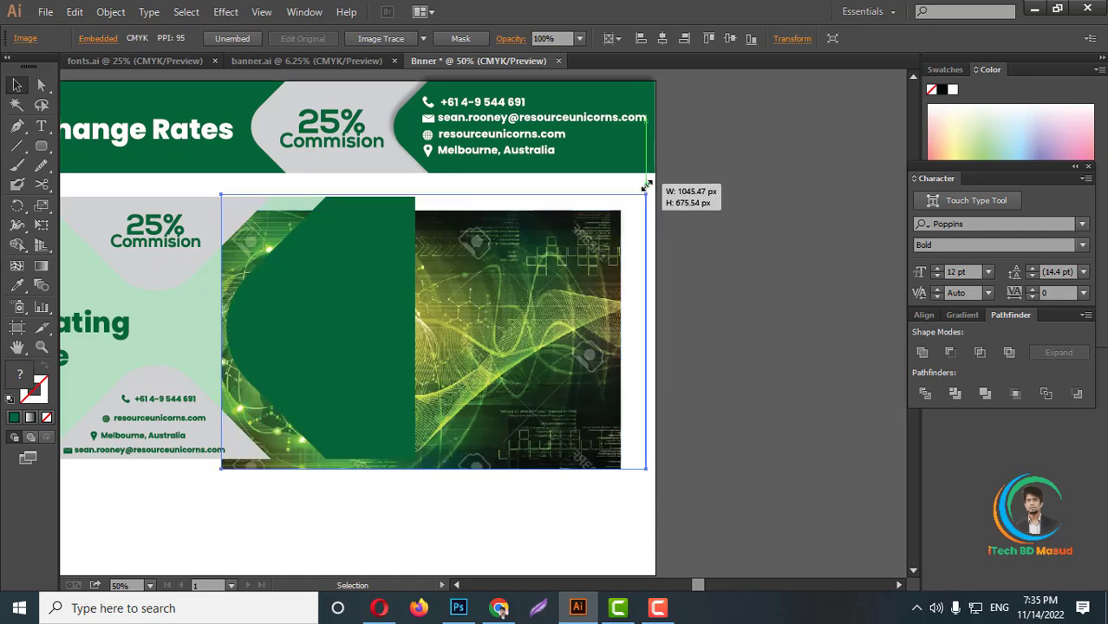
pyautogui.keyDown('shift'); pyautogui.click(355, 320); pyautogui.keyUp('shift')
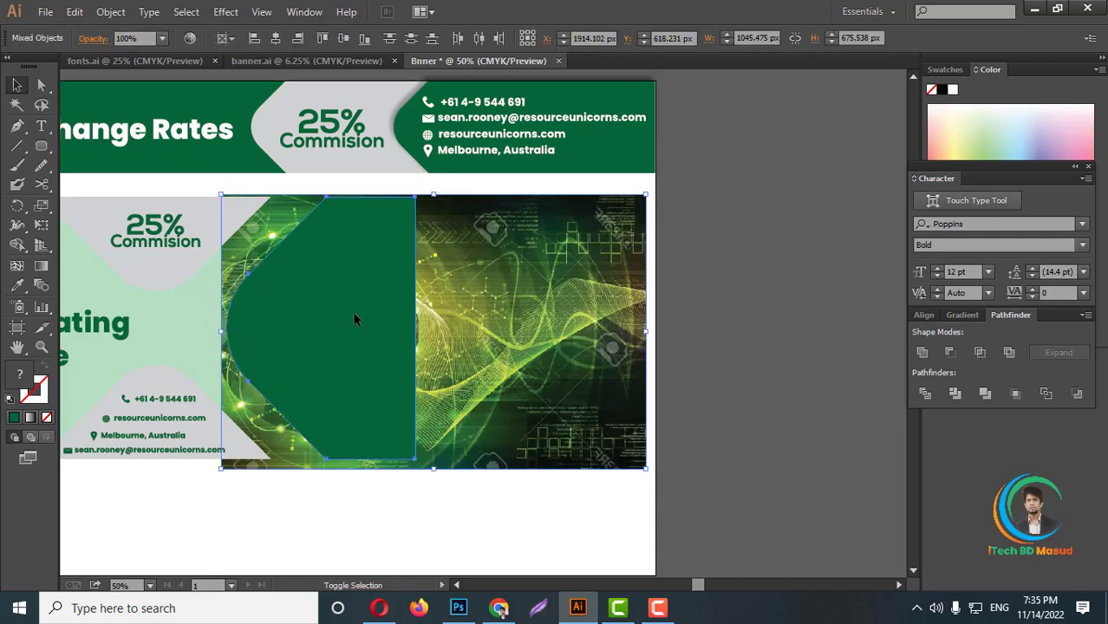
pyautogui.rightClick(302, 309)
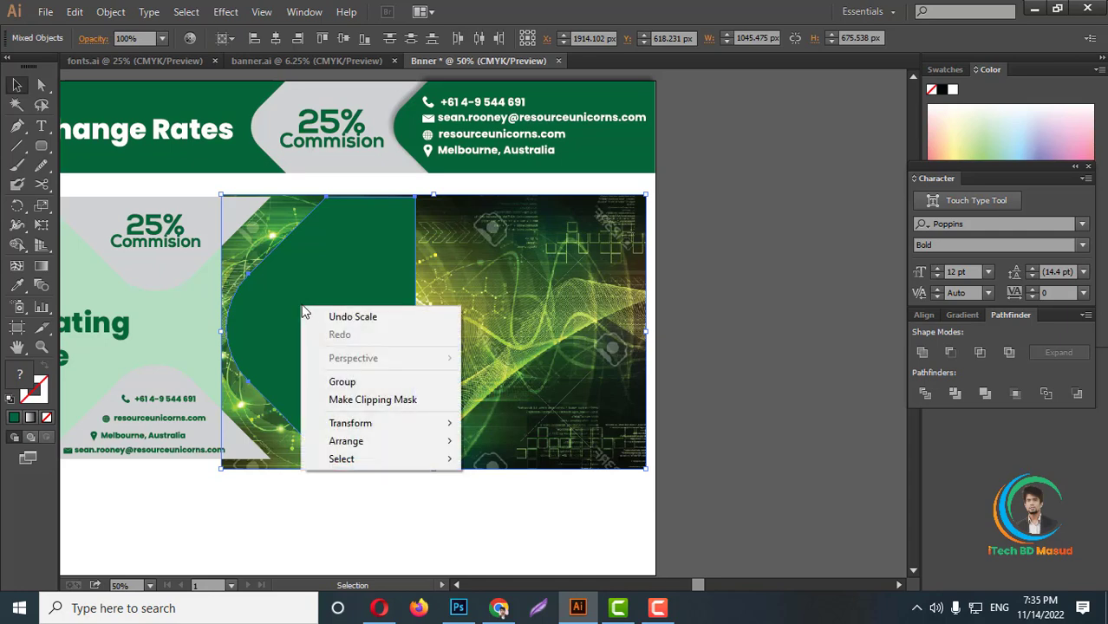
pyautogui.click(365, 403)
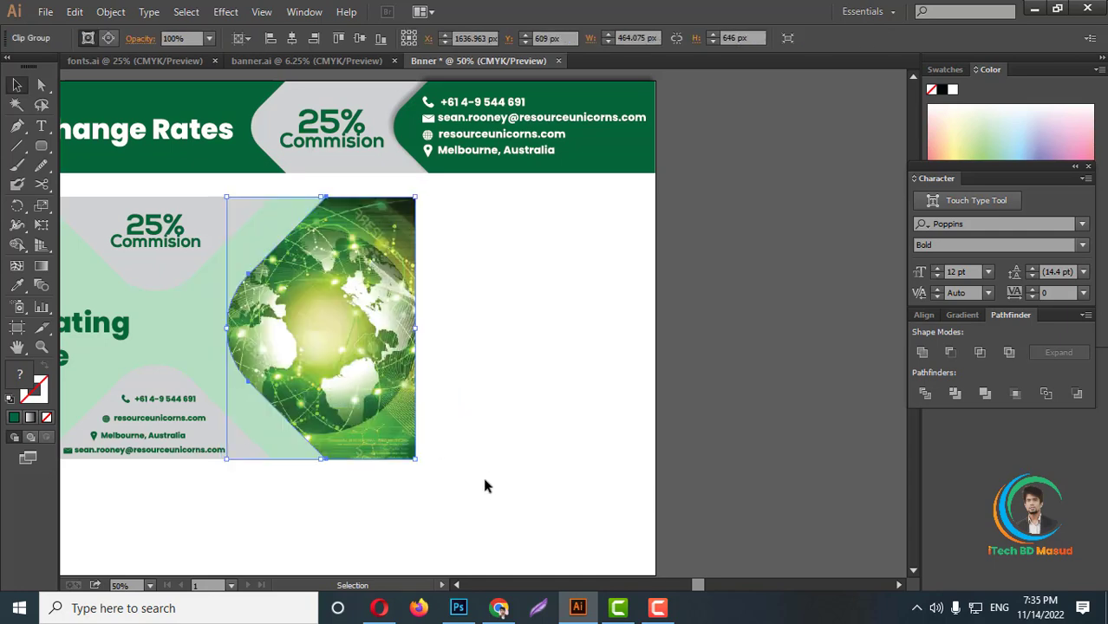
# Turn the circular logo and Bank-Beating Exchange Rates heading white
pyautogui.click(543, 428)
pyautogui.scroll(1, 648, 413)
pyautogui.keyDown('alt'); pyautogui.scroll(-2, 648, 414); pyautogui.keyUp('alt')
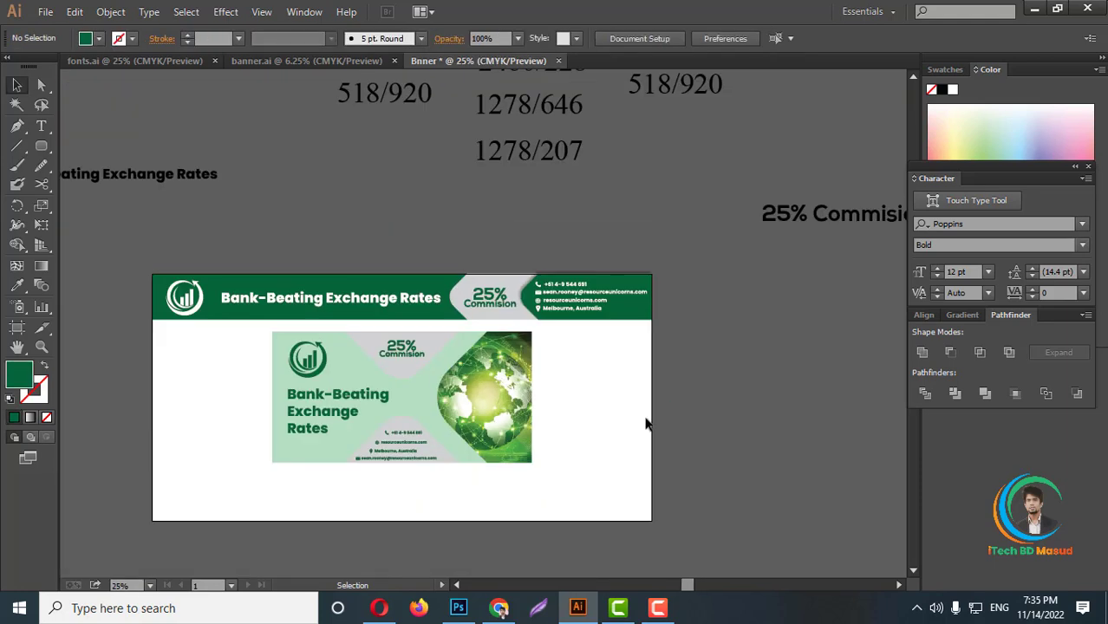
pyautogui.keyDown('alt'); pyautogui.scroll(-2, 650, 421); pyautogui.keyUp('alt')
pyautogui.keyDown('alt'); pyautogui.scroll(2, 564, 426); pyautogui.keyUp('alt')
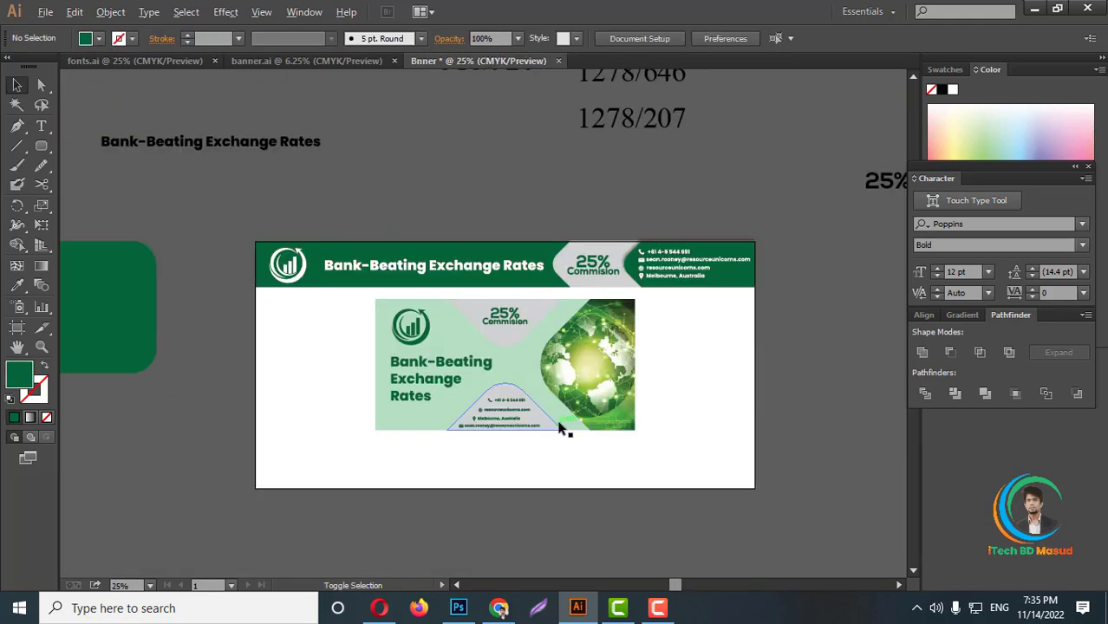
pyautogui.keyDown('alt'); pyautogui.scroll(2, 737, 442); pyautogui.keyUp('alt')
pyautogui.scroll(1, 711, 373)
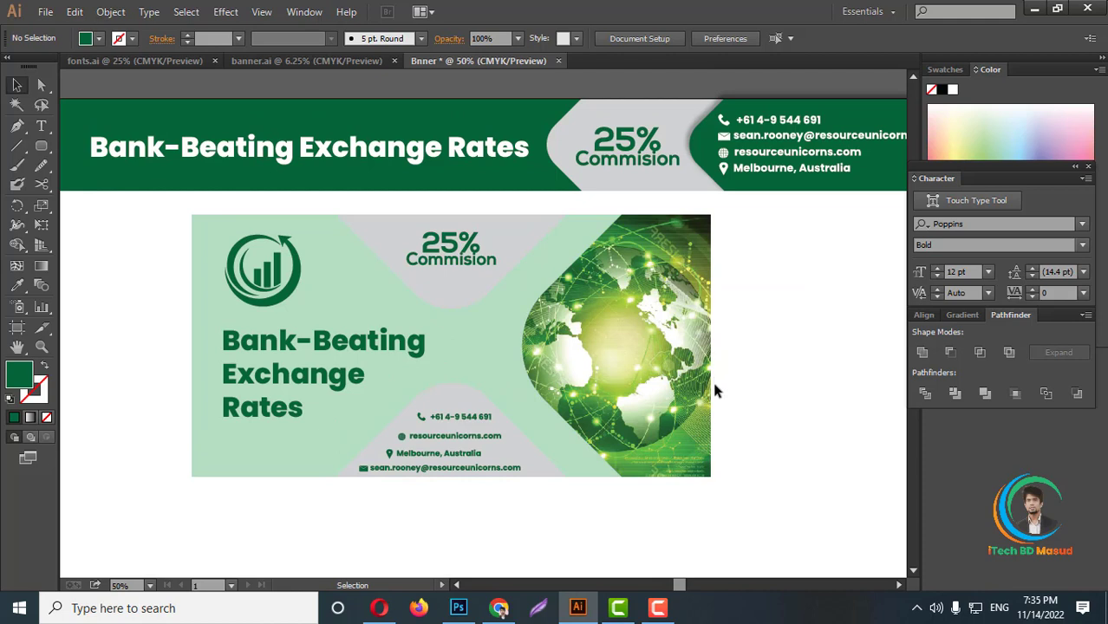
pyautogui.click(523, 466)
pyautogui.scroll(1, 527, 462)
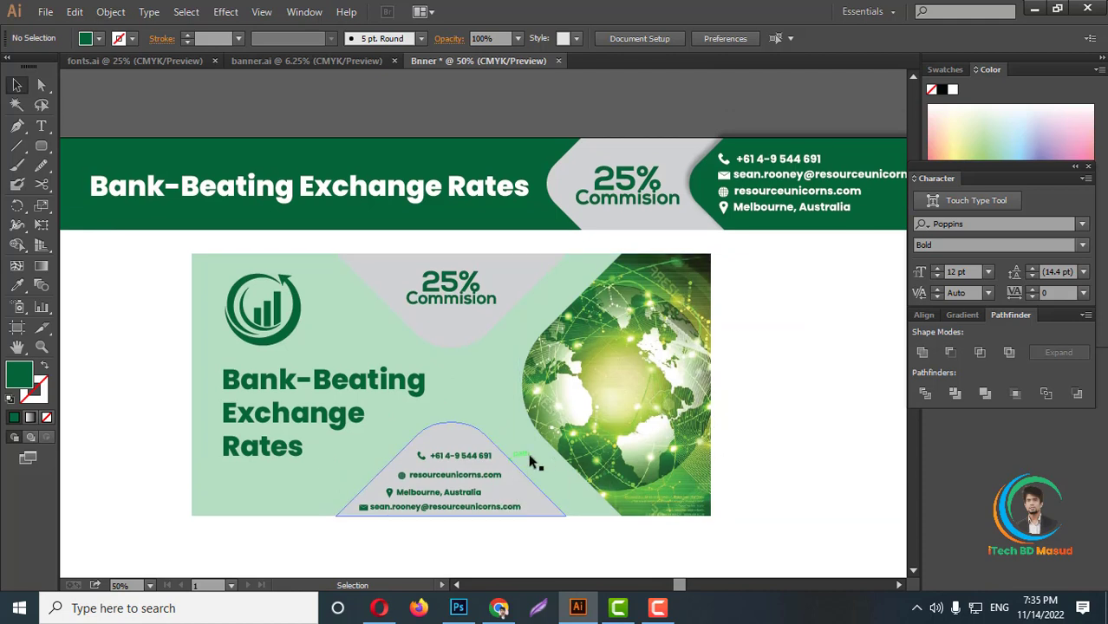
pyautogui.click(329, 394)
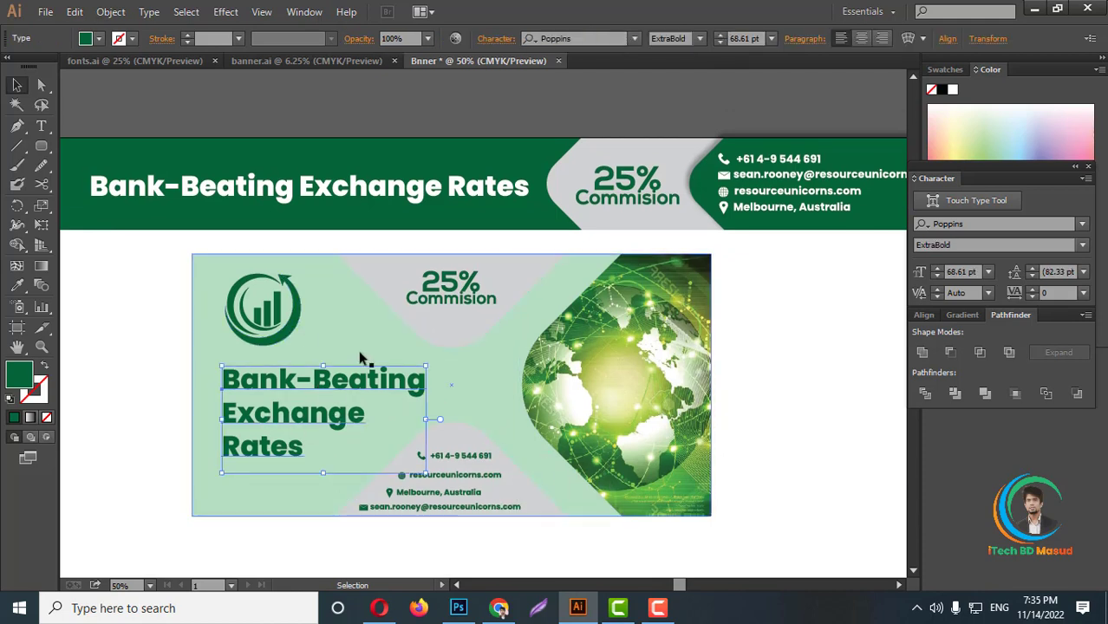
pyautogui.keyDown('shift'); pyautogui.click(287, 293); pyautogui.keyUp('shift')
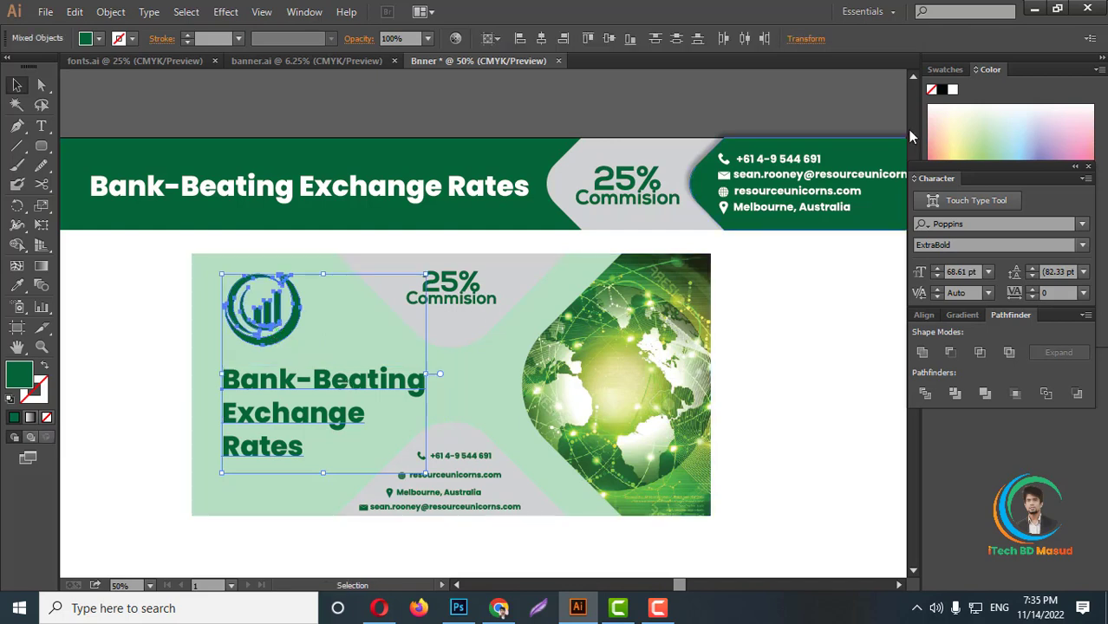
pyautogui.click(954, 91)
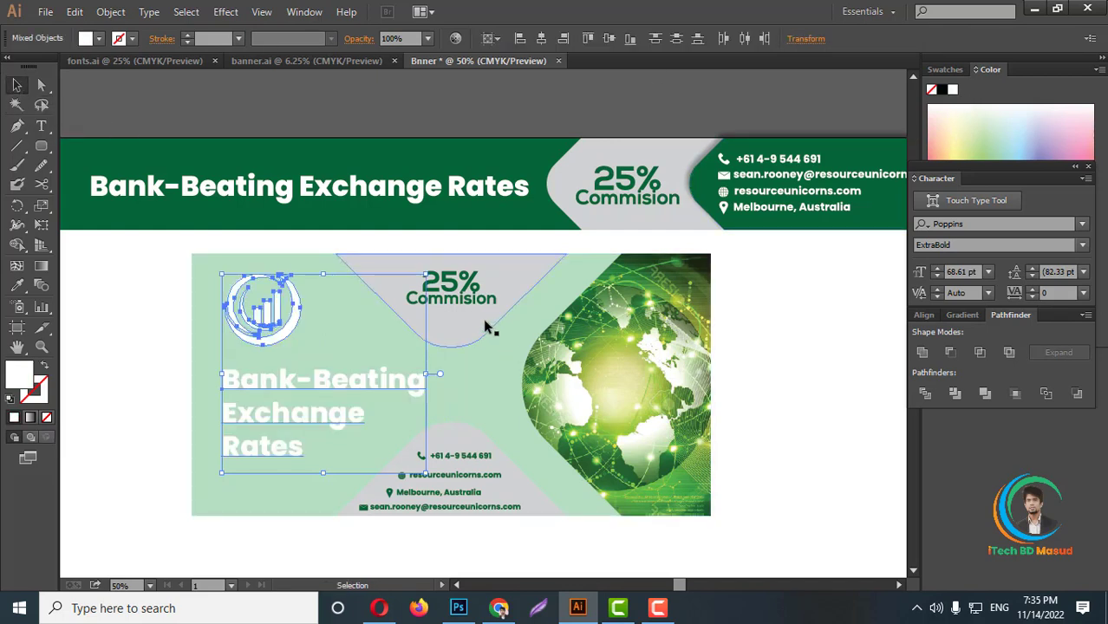
pyautogui.scroll(-1, 521, 486)
pyautogui.click(530, 510)
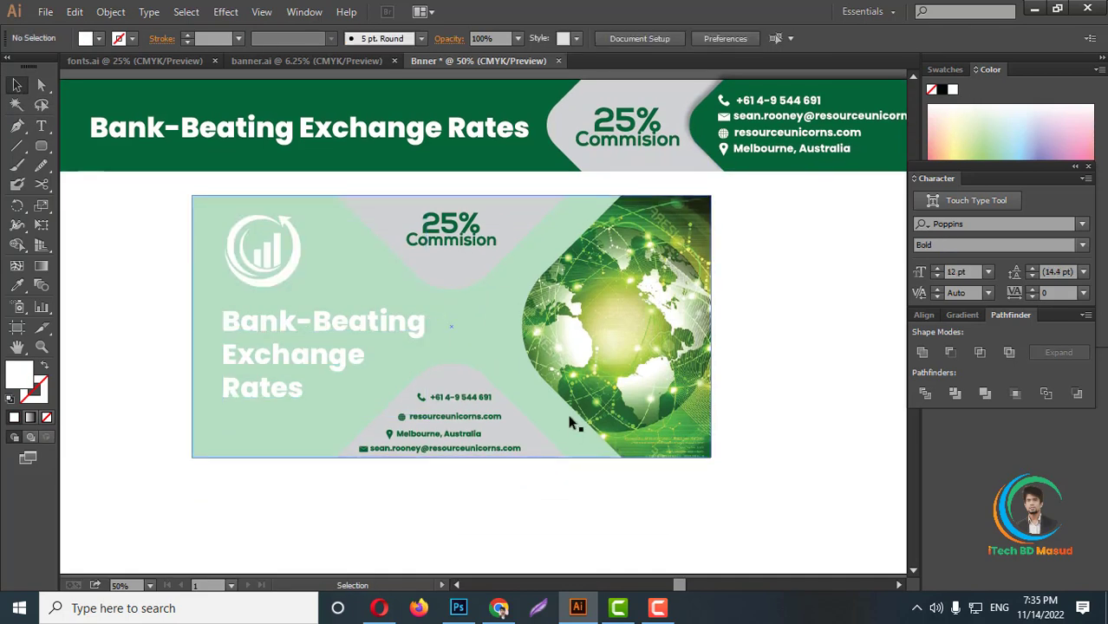
# Fill the panel's light-green background with the header's dark green using the Eyedropper
pyautogui.click(483, 332)
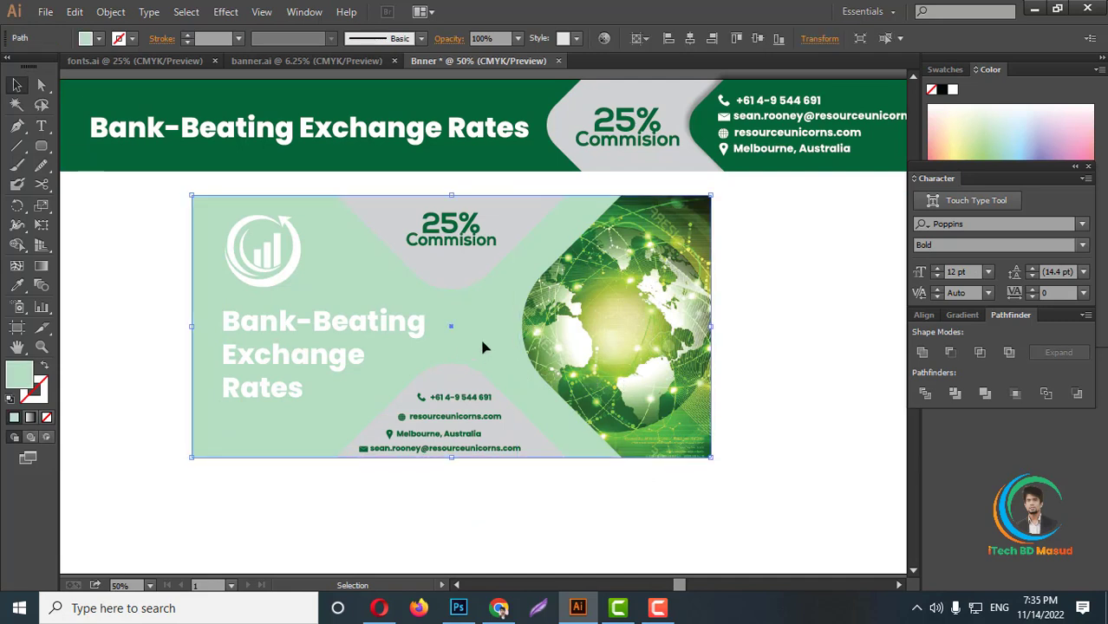
pyautogui.click(17, 287)
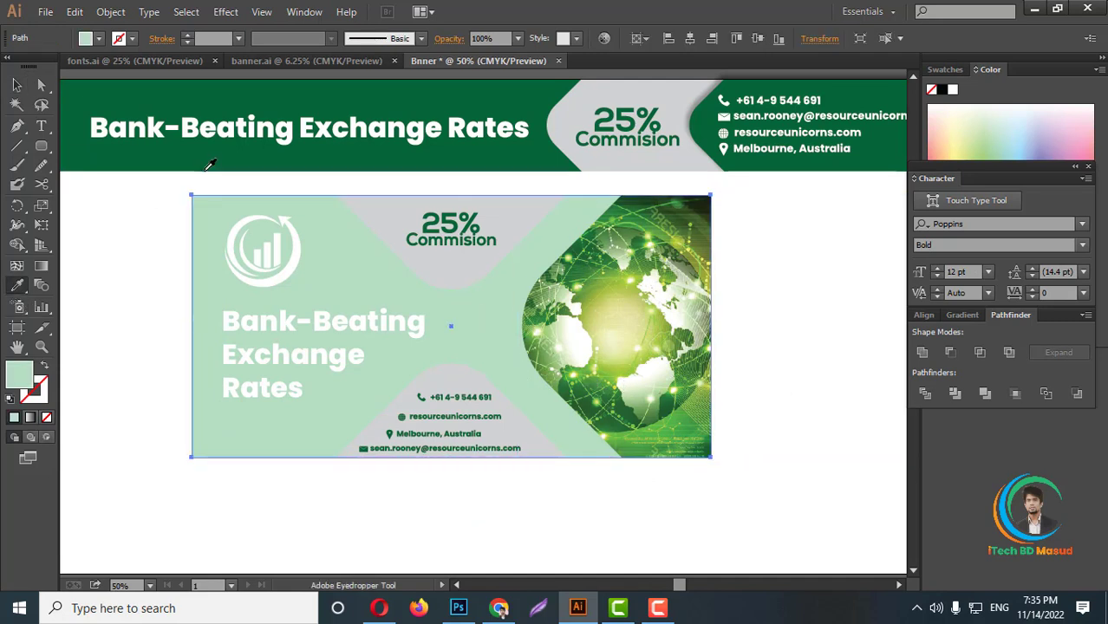
pyautogui.click(217, 156)
pyautogui.click(17, 85)
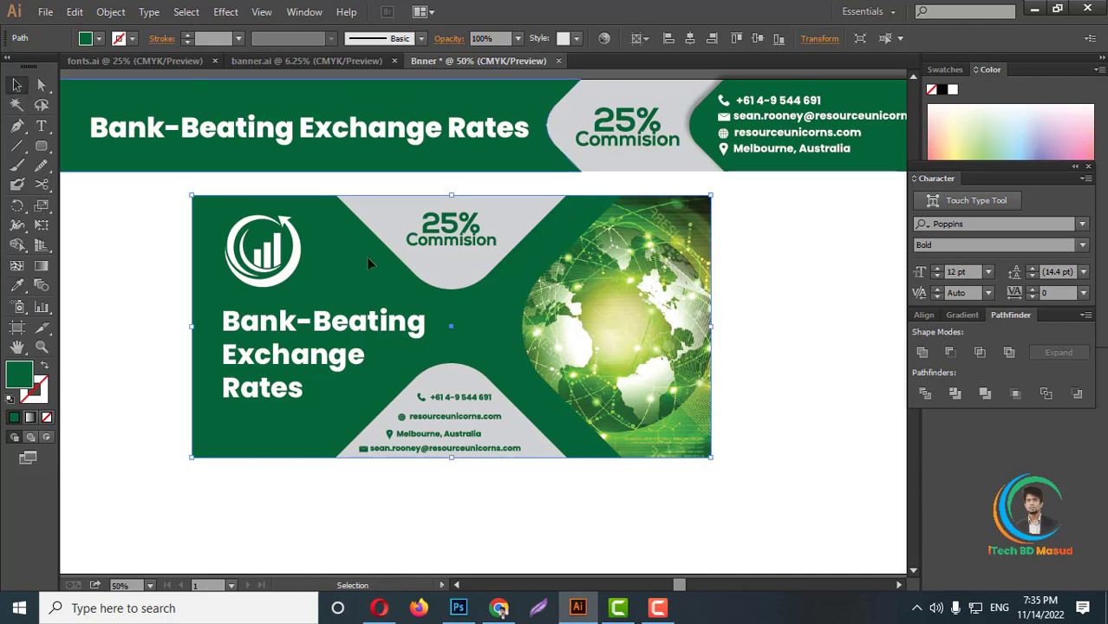
pyautogui.click(781, 370)
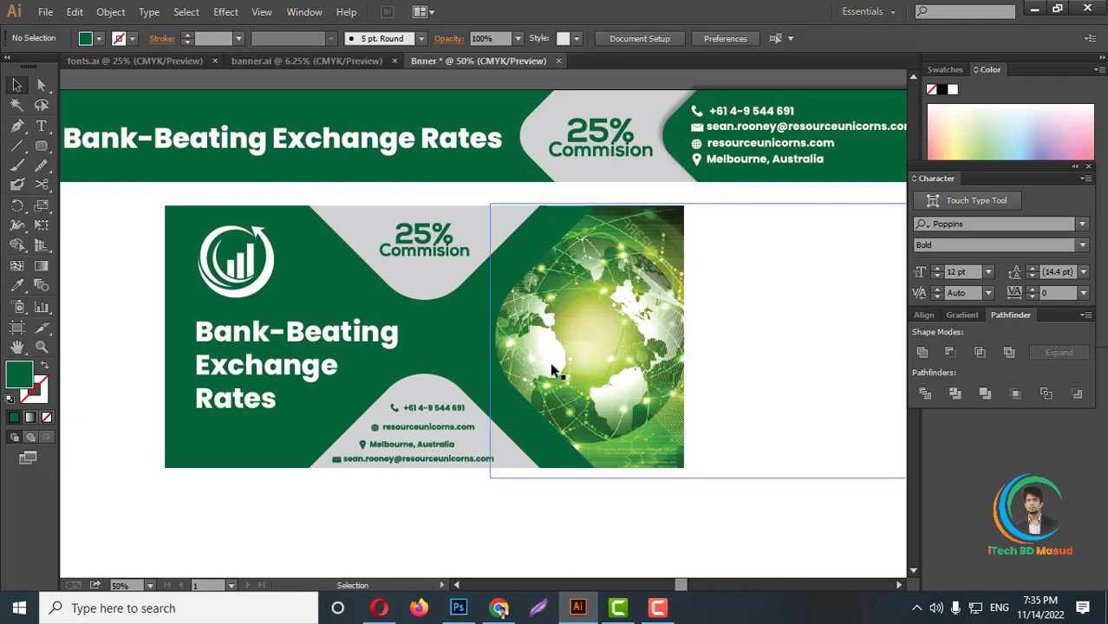
# Give the clipped globe a Multiply drop shadow: 41% opacity, -8 px offsets, 5 px blur
pyautogui.click(560, 373)
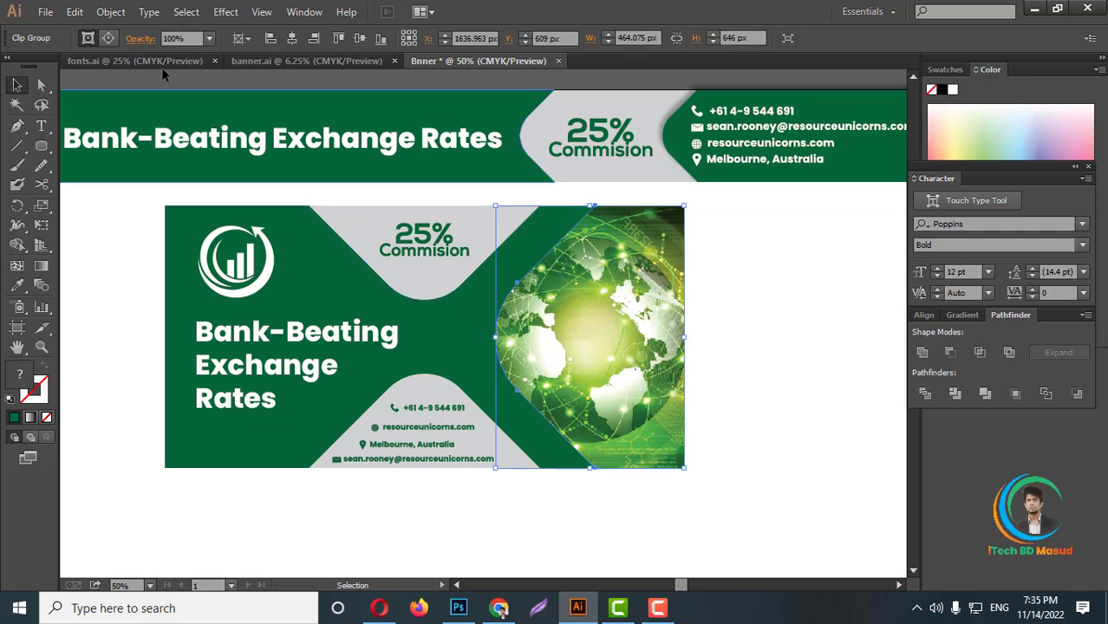
pyautogui.click(110, 12)
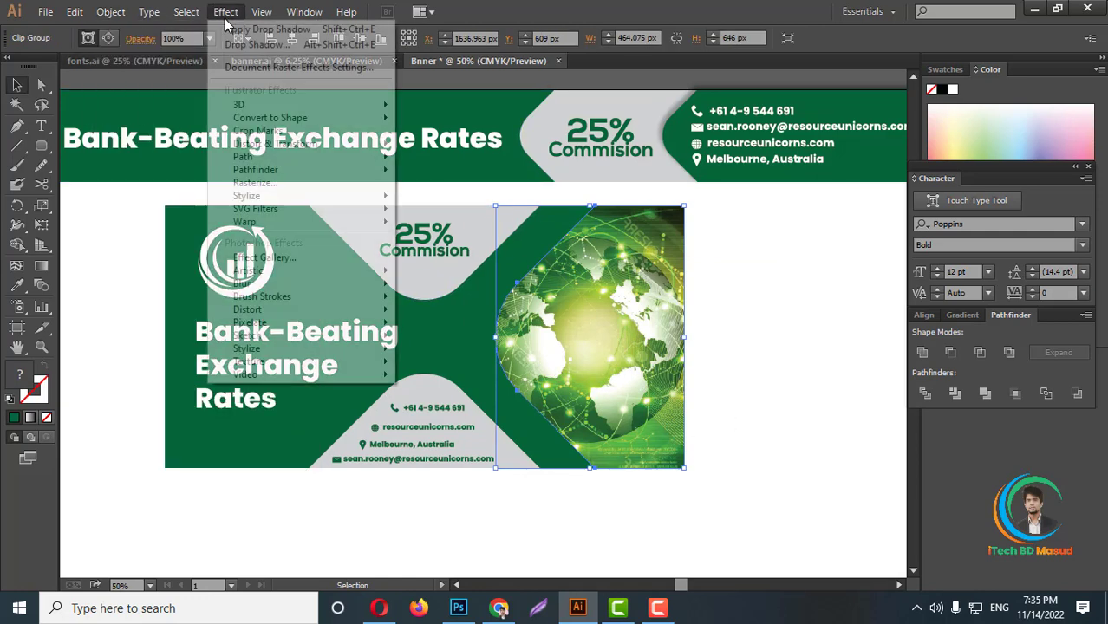
pyautogui.moveTo(260, 196)
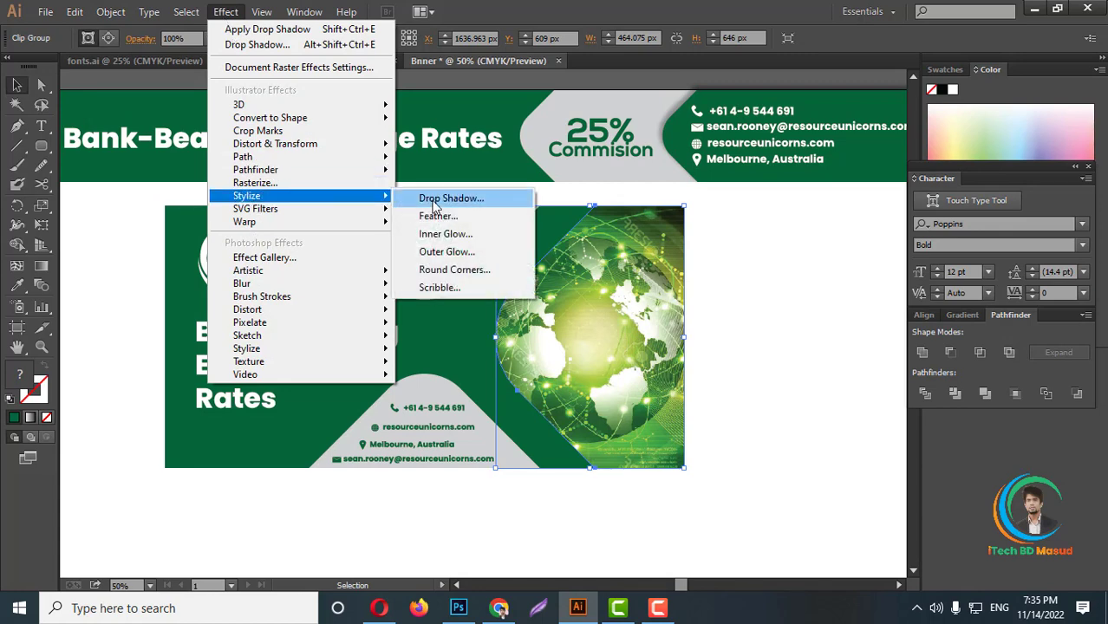
pyautogui.click(451, 198)
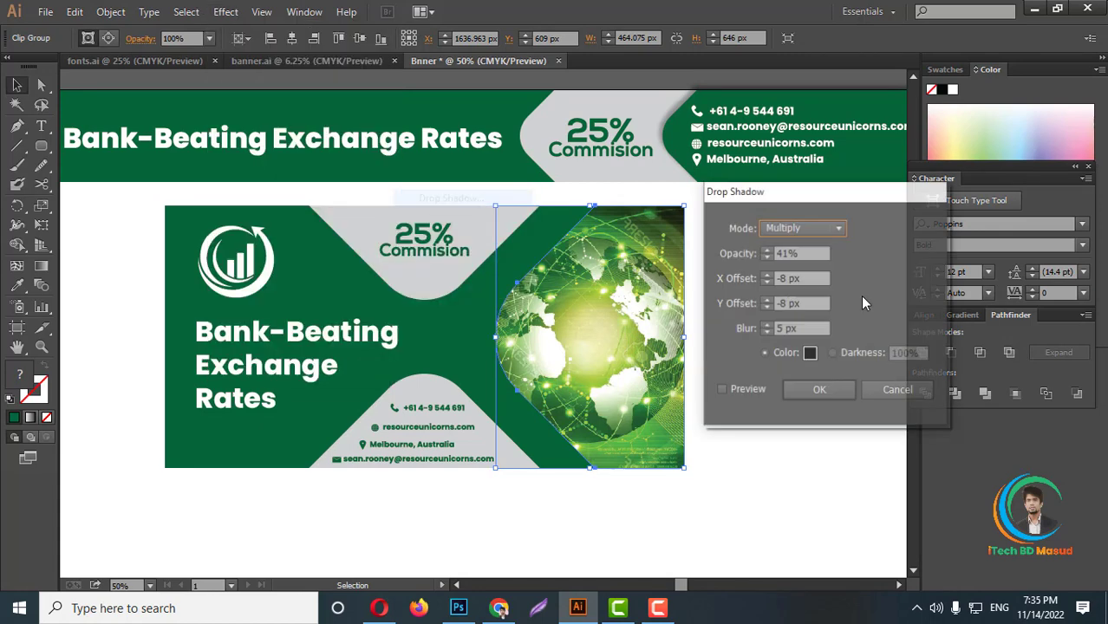
pyautogui.click(816, 392)
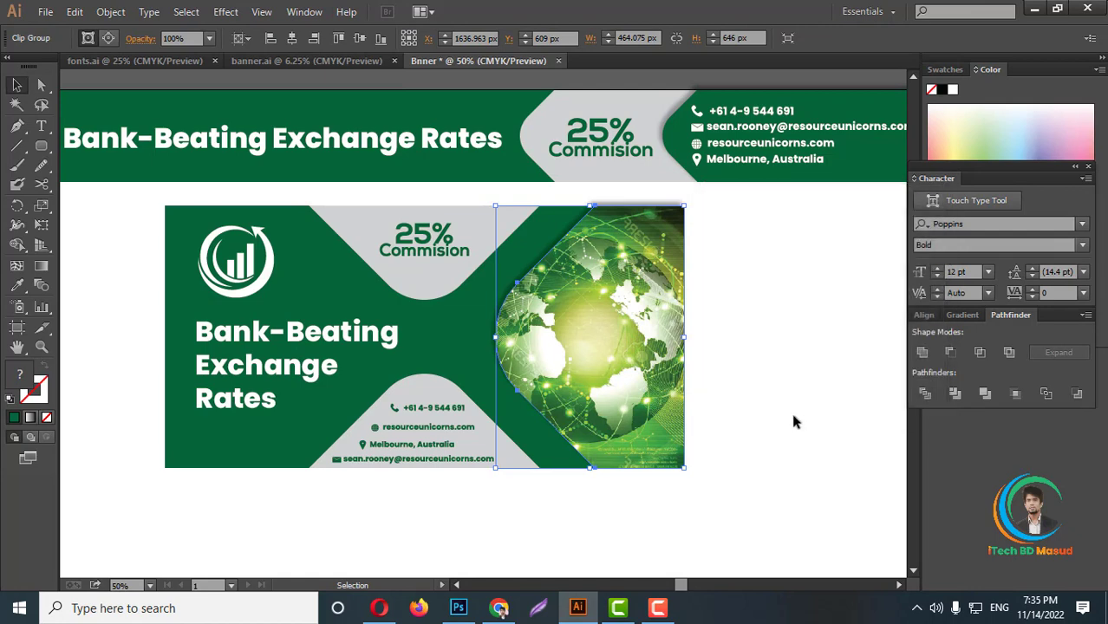
pyautogui.click(793, 407)
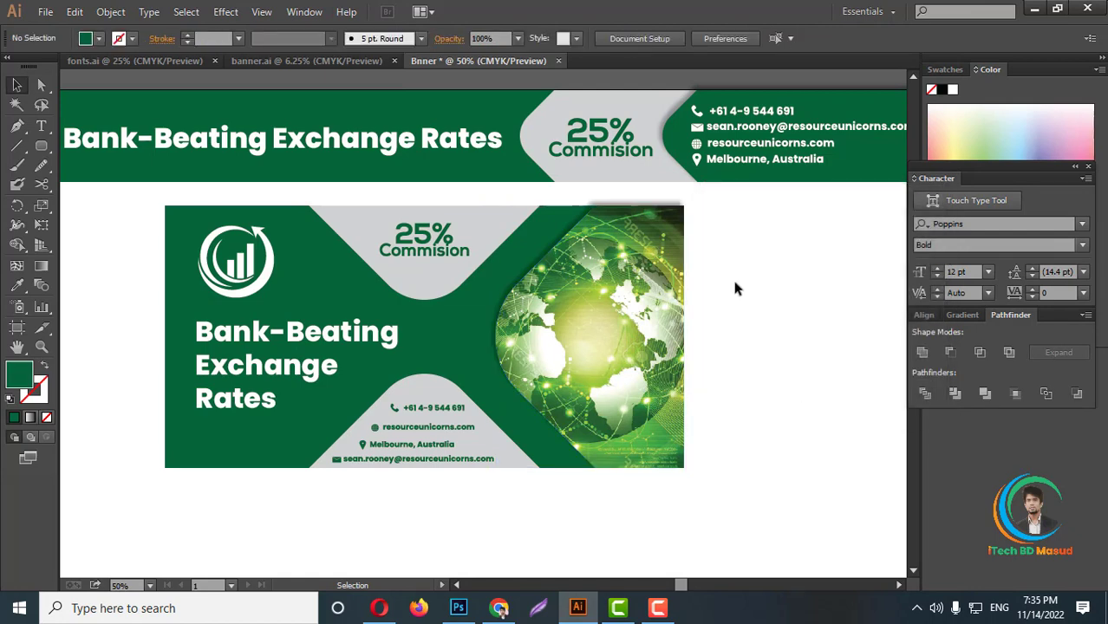
pyautogui.click(442, 393)
pyautogui.scroll(-2, 443, 393)
# Group the green header banner's pieces together
pyautogui.scroll(-2, 577, 292)
pyautogui.scroll(3, 591, 331)
pyautogui.scroll(-2, 466, 417)
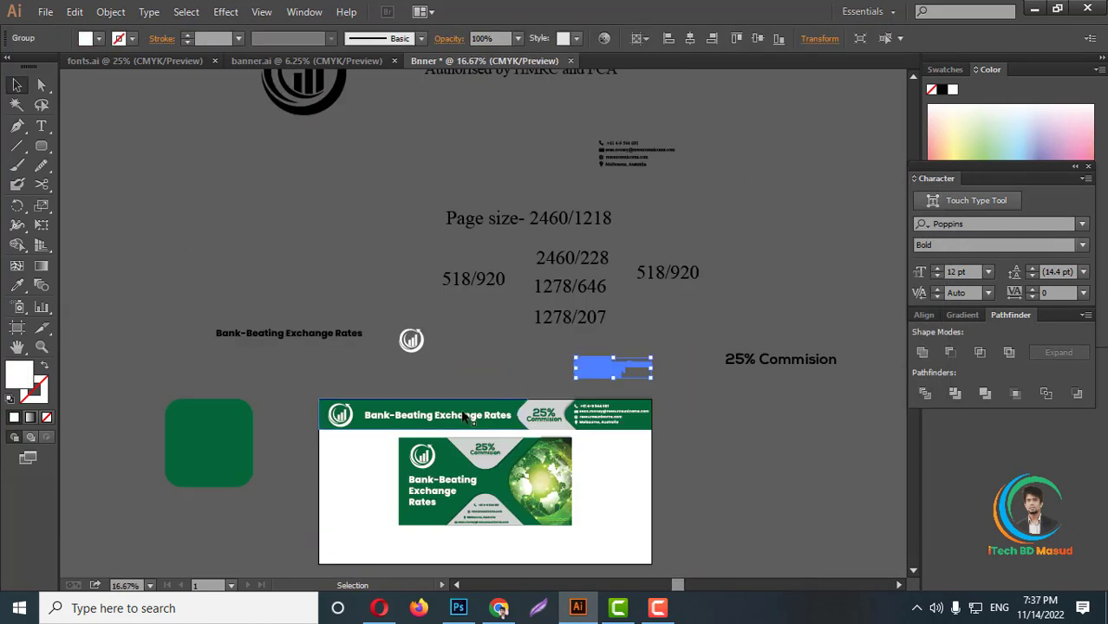
pyautogui.click(584, 422)
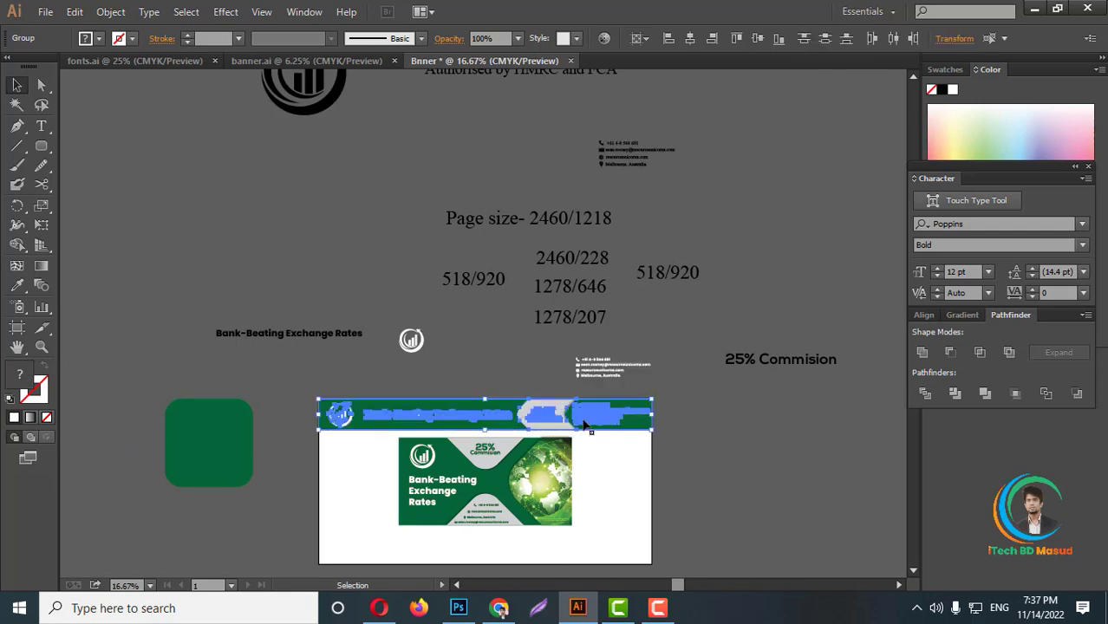
pyautogui.rightClick(583, 423)
pyautogui.click(626, 493)
pyautogui.scroll(2, 598, 312)
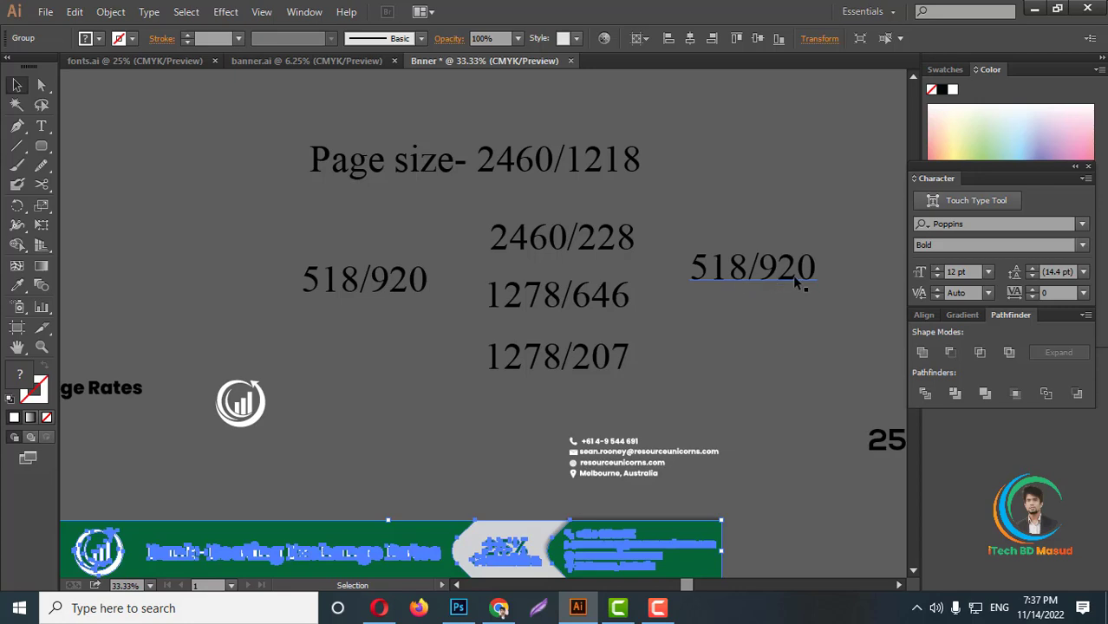
pyautogui.scroll(-3, 568, 274)
pyautogui.scroll(3, 592, 314)
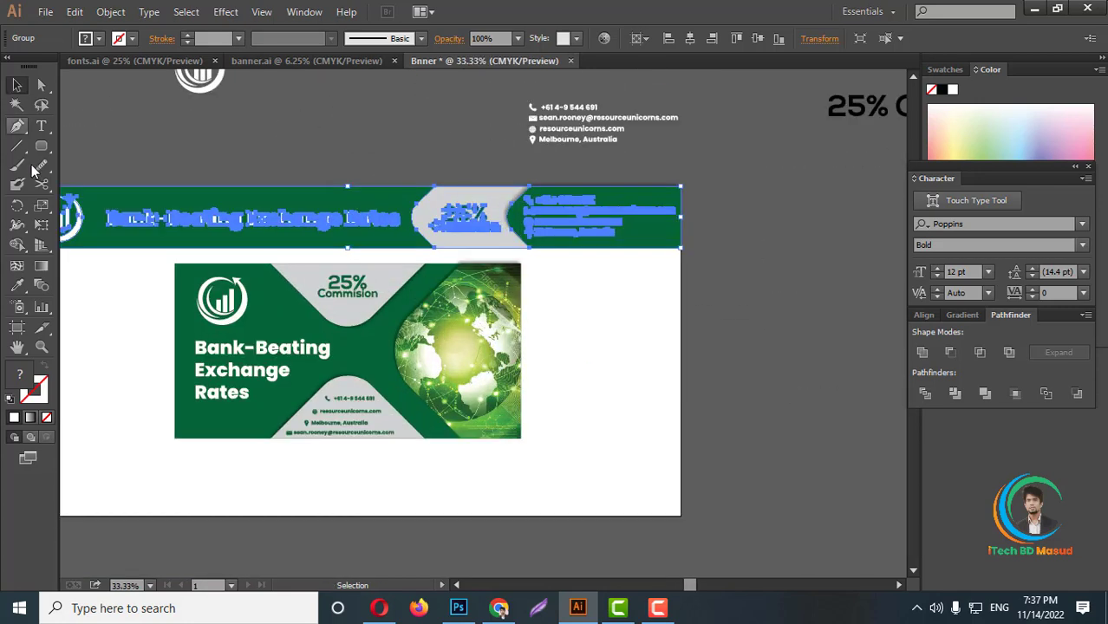
# Draw a 518 × 920 px rectangle filled with the banner's dark green
pyautogui.moveTo(49, 144); pyautogui.dragTo(88, 145)
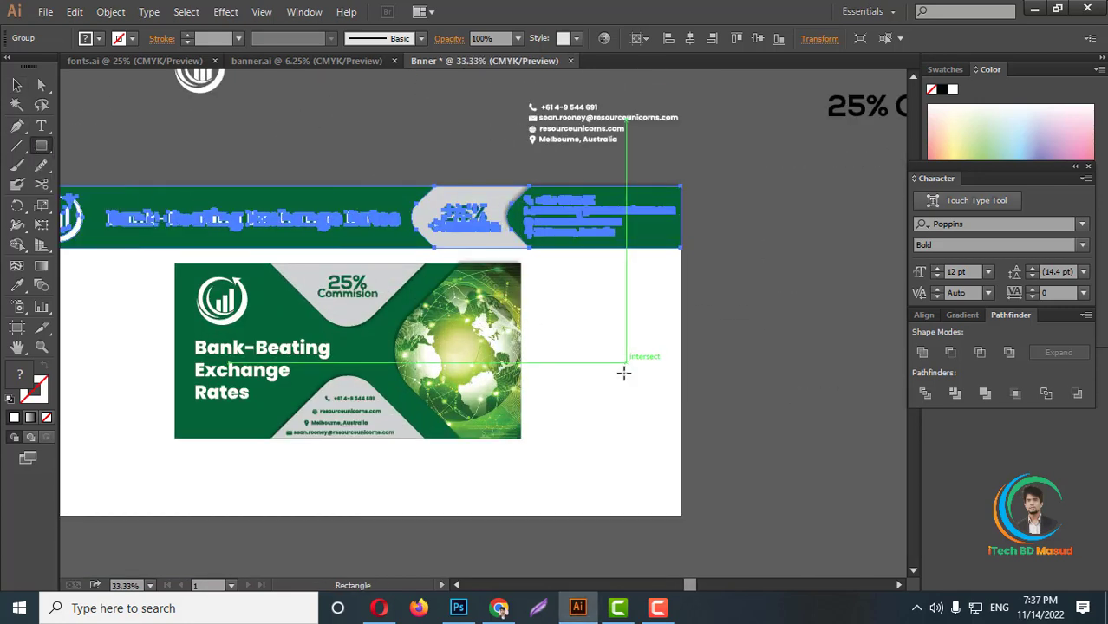
pyautogui.click(595, 368)
pyautogui.write('518')
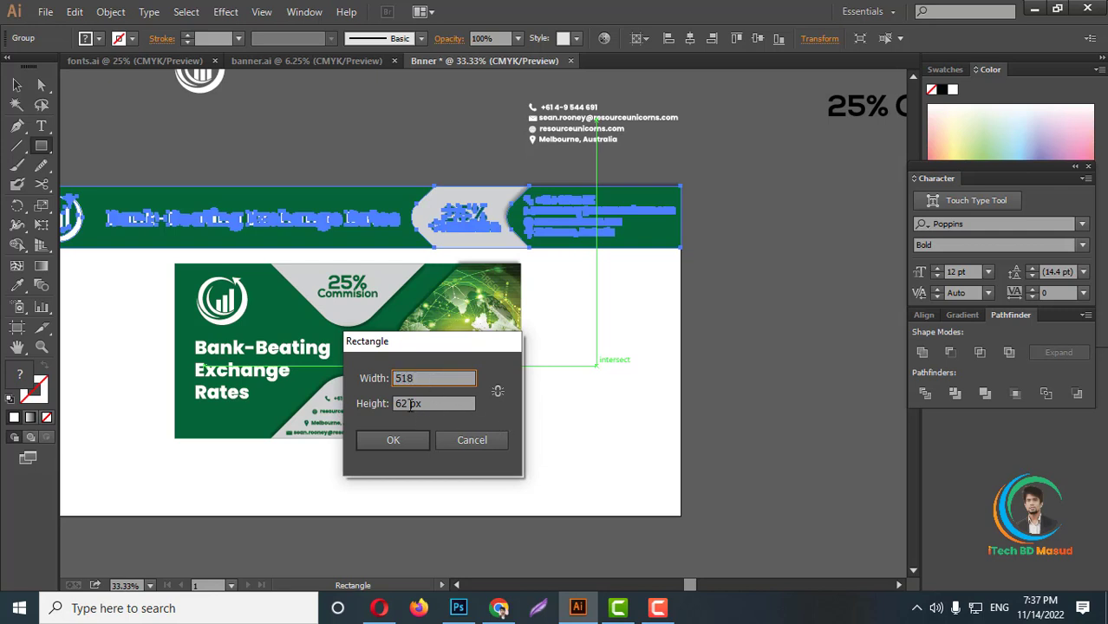
pyautogui.press('Tab')
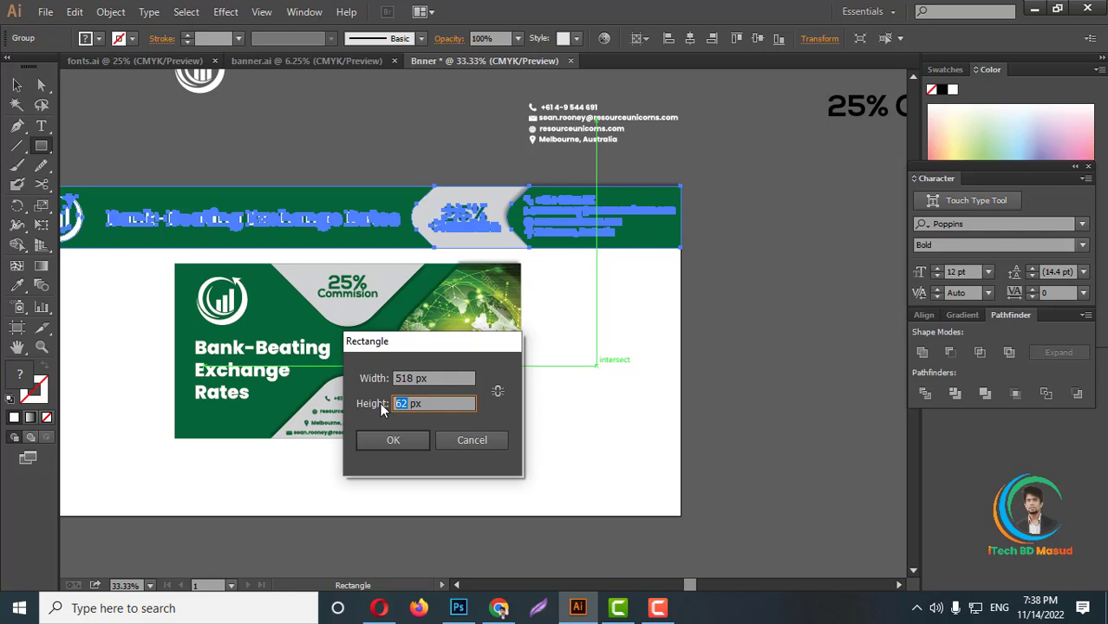
pyautogui.write('92')
pyautogui.write('0')
pyautogui.click(393, 440)
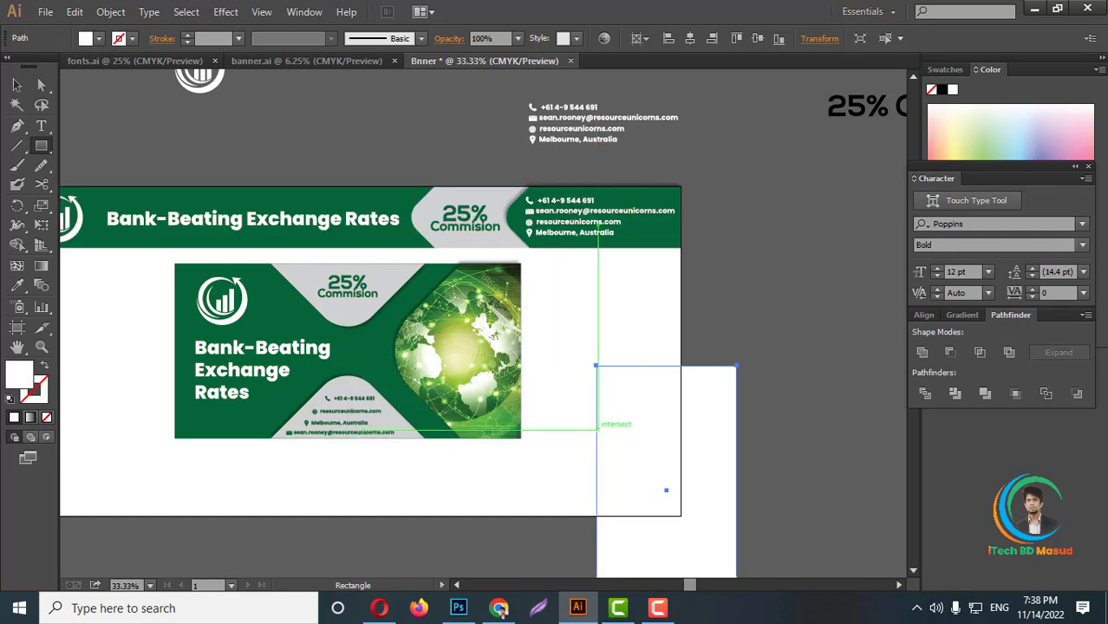
pyautogui.click(16, 84)
pyautogui.click(16, 287)
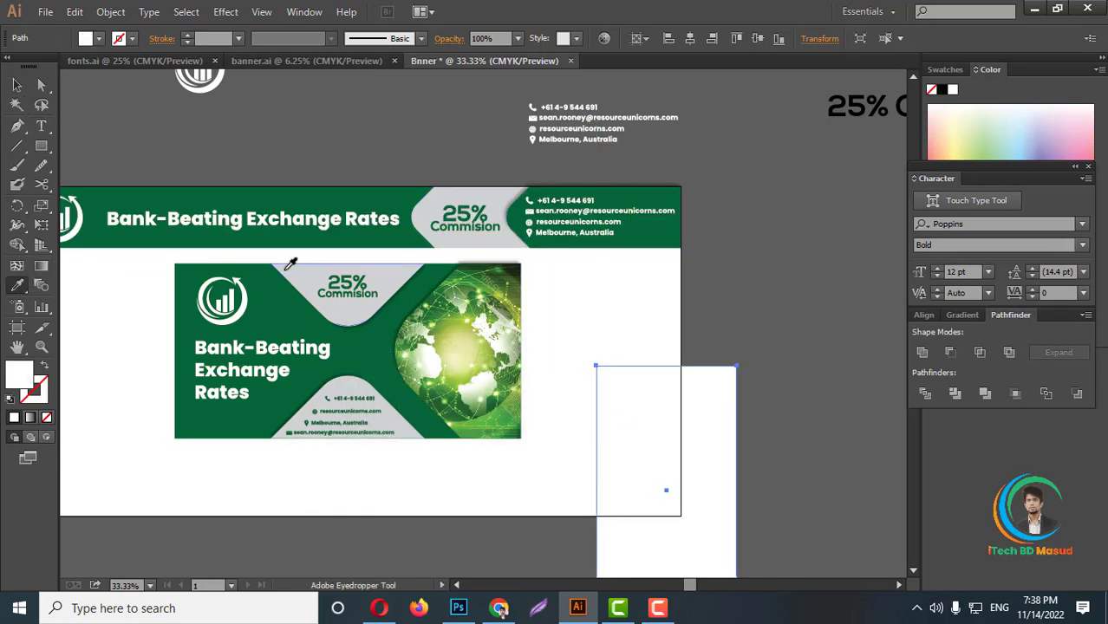
pyautogui.click(252, 280)
pyautogui.click(16, 84)
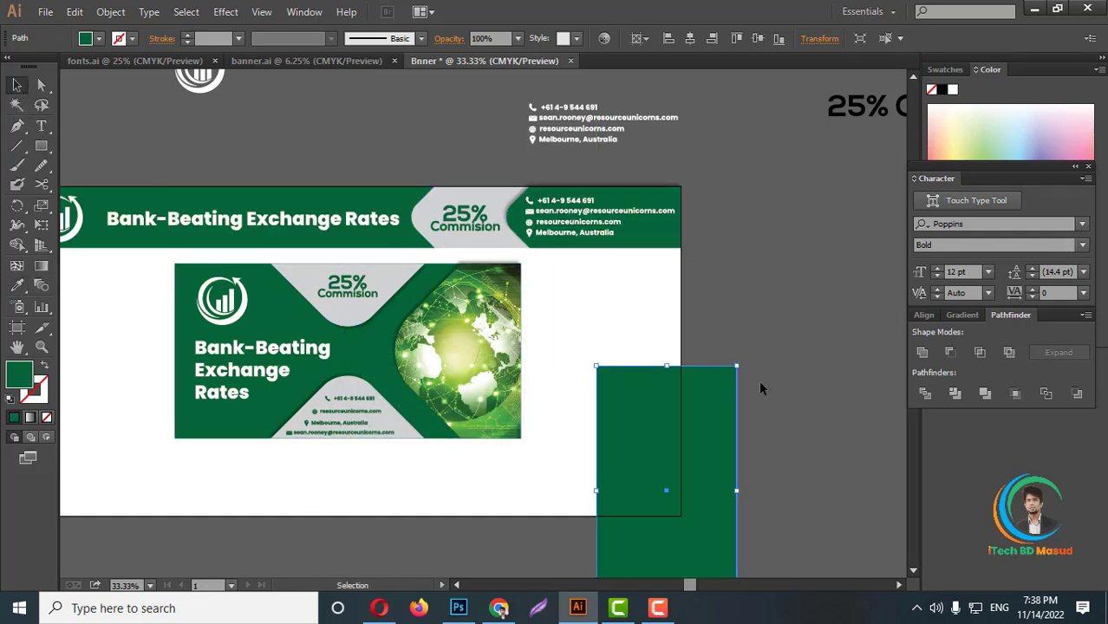
# Move the green rectangle onto the banner's right side beside the globe panel
pyautogui.click(759, 380)
pyautogui.moveTo(678, 489)
pyautogui.mouseDown()
pyautogui.moveTo(620, 412)
pyautogui.moveTo(610, 374)
pyautogui.mouseUp()
pyautogui.scroll(-2, 608, 379)
pyautogui.scroll(4, 620, 373)
pyautogui.scroll(-1, 530, 353)
pyautogui.scroll(-1, 704, 375)
pyautogui.click(704, 375)
pyautogui.scroll(-1, 497, 384)
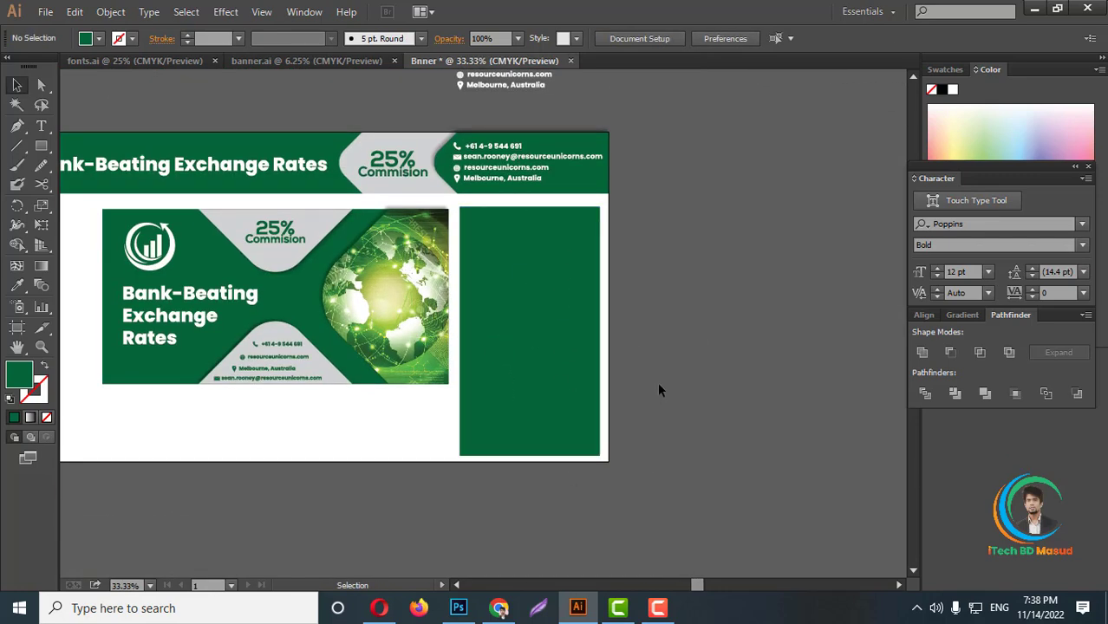
# Copy the headline text over the right green panel and bring it to front
pyautogui.scroll(1, 659, 384)
pyautogui.scroll(1, 685, 397)
pyautogui.scroll(1, 668, 386)
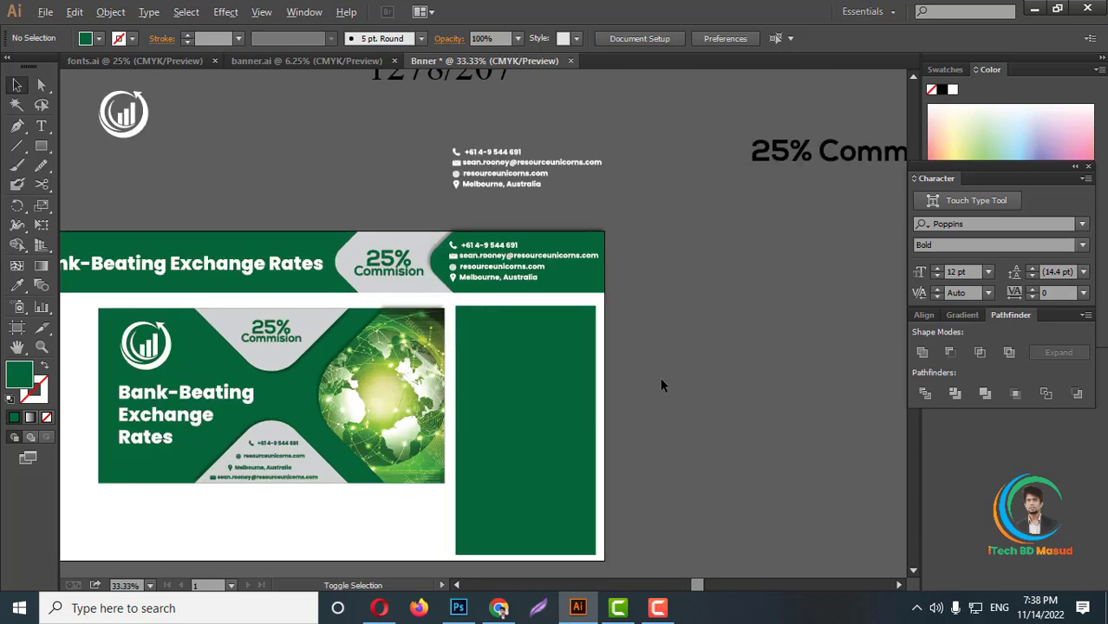
pyautogui.scroll(1, 676, 375)
pyautogui.scroll(-2, 703, 366)
pyautogui.scroll(1, 302, 206)
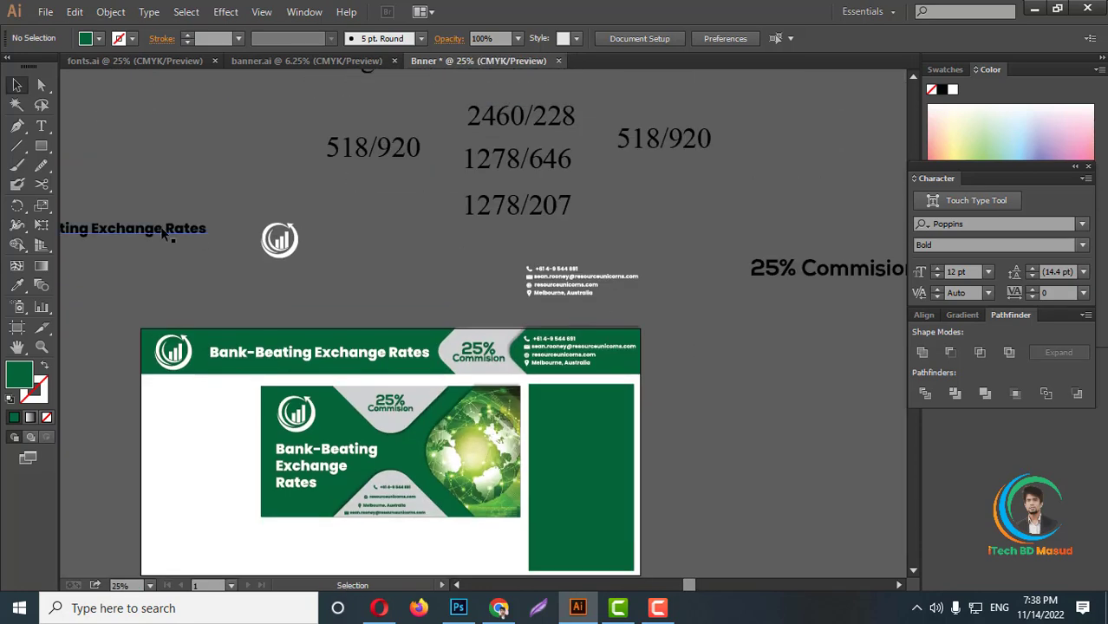
pyautogui.click(161, 238)
pyautogui.moveTo(143, 230); pyautogui.dragTo(790, 428)
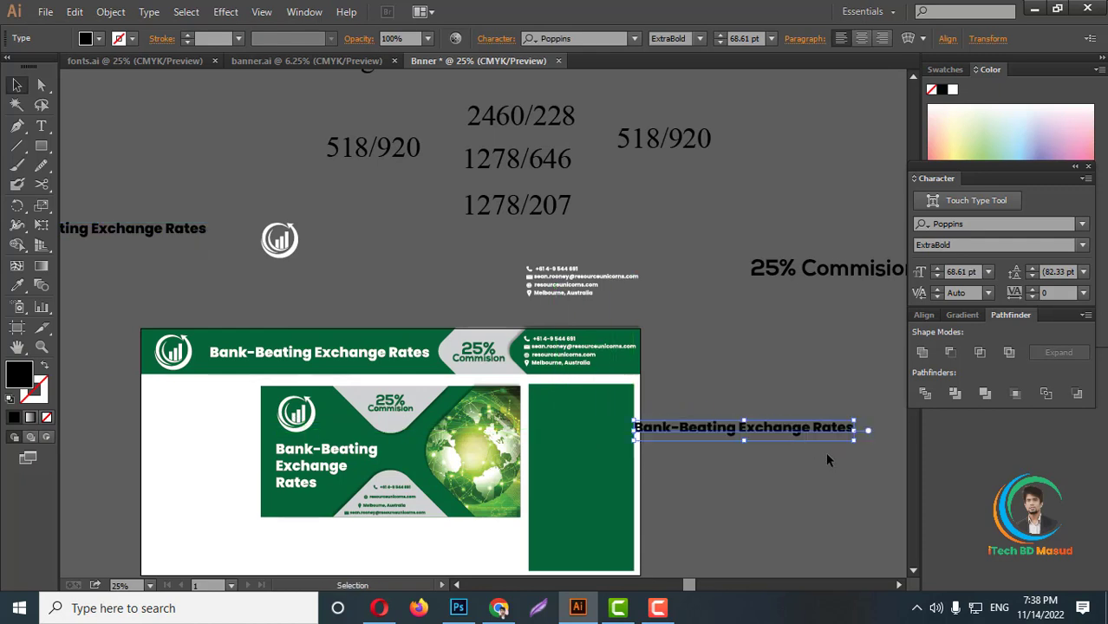
pyautogui.click(826, 452)
pyautogui.scroll(1, 768, 454)
pyautogui.moveTo(691, 429)
pyautogui.mouseDown()
pyautogui.moveTo(716, 417)
pyautogui.moveTo(635, 402)
pyautogui.mouseUp()
pyautogui.rightClick(636, 401)
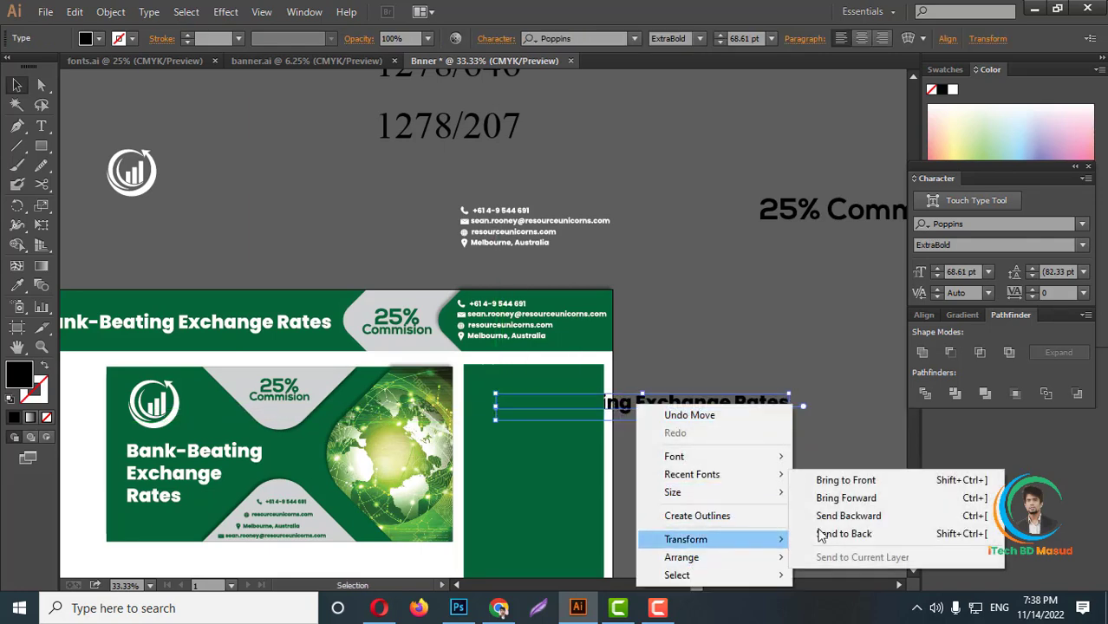
pyautogui.click(845, 478)
pyautogui.click(611, 441)
pyautogui.scroll(2, 611, 438)
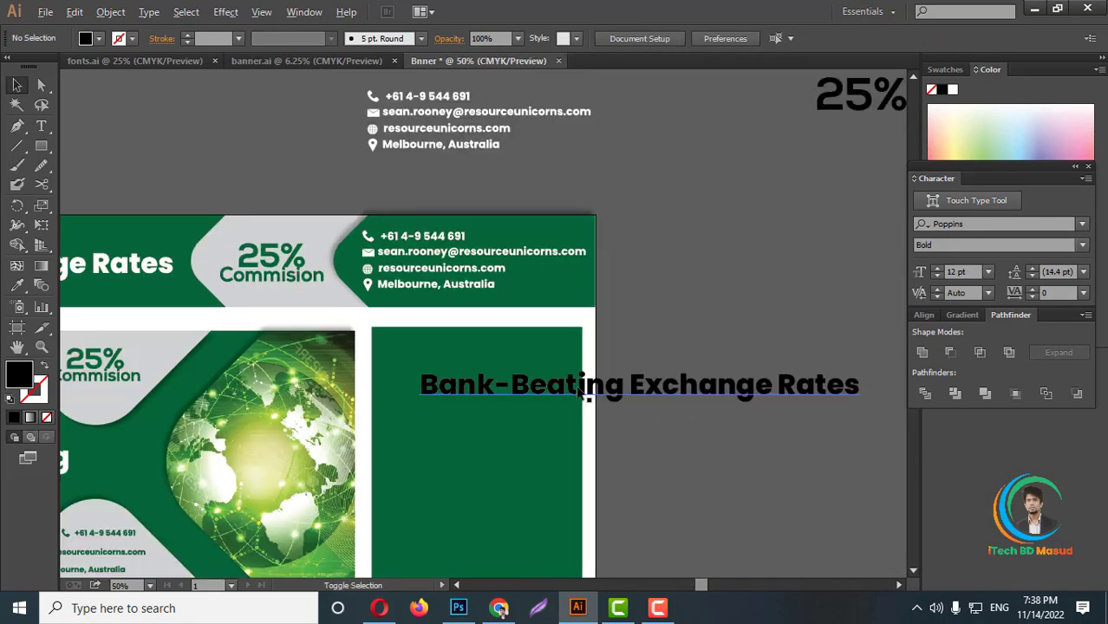
# Break the headline into three lines: Bank-Beating / Exchange / Rates, and position it
pyautogui.doubleClick(623, 392)
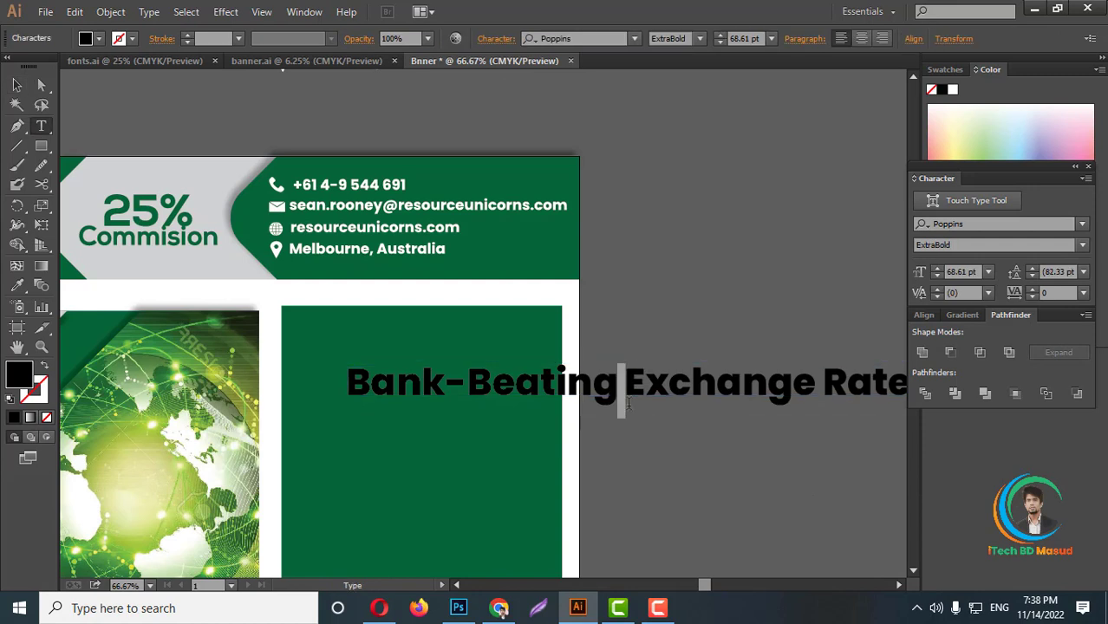
pyautogui.press('Return')
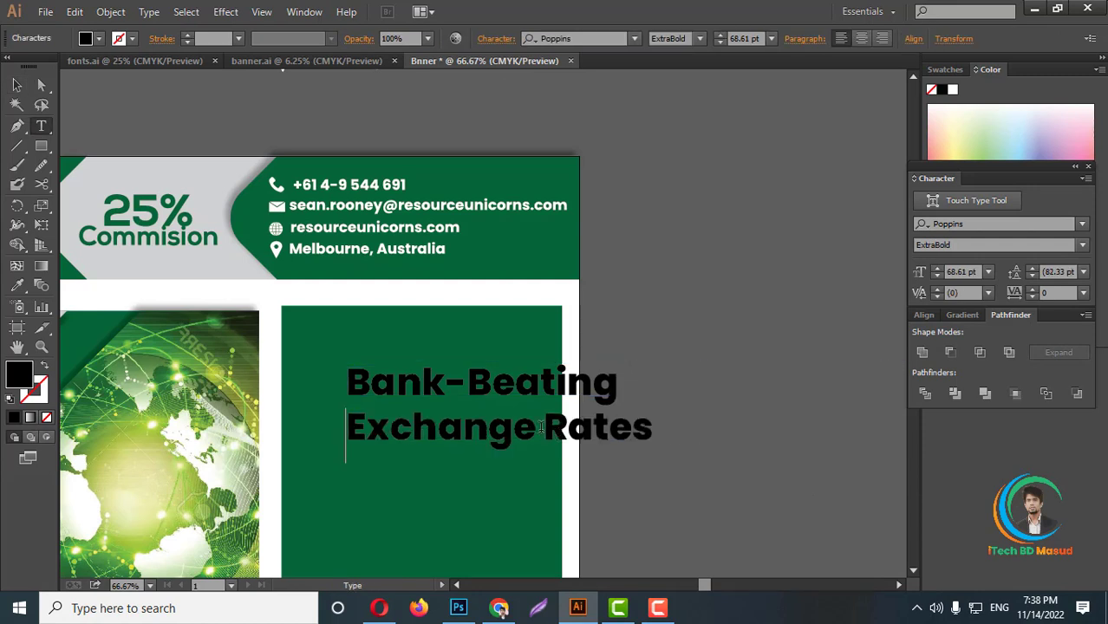
pyautogui.press('Return')
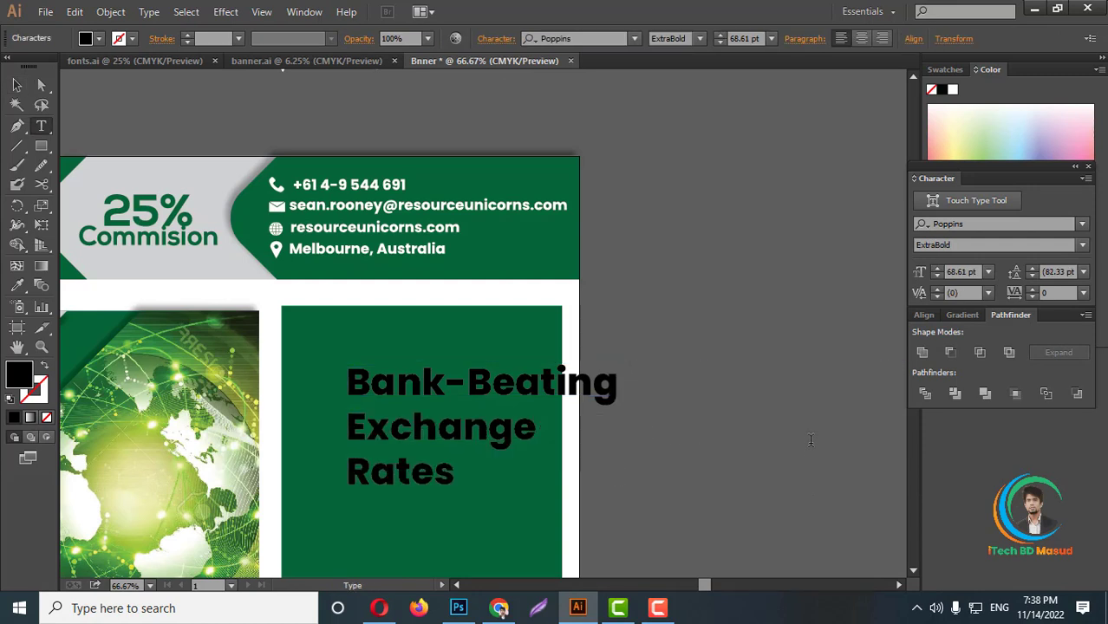
pyautogui.click(17, 85)
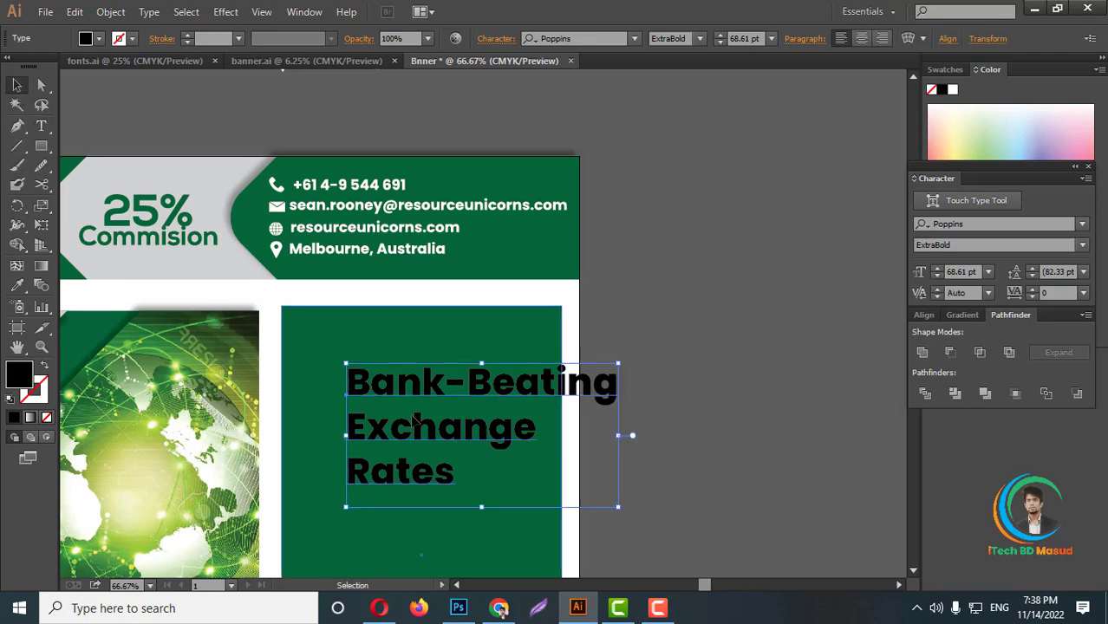
pyautogui.moveTo(459, 429); pyautogui.dragTo(411, 478)
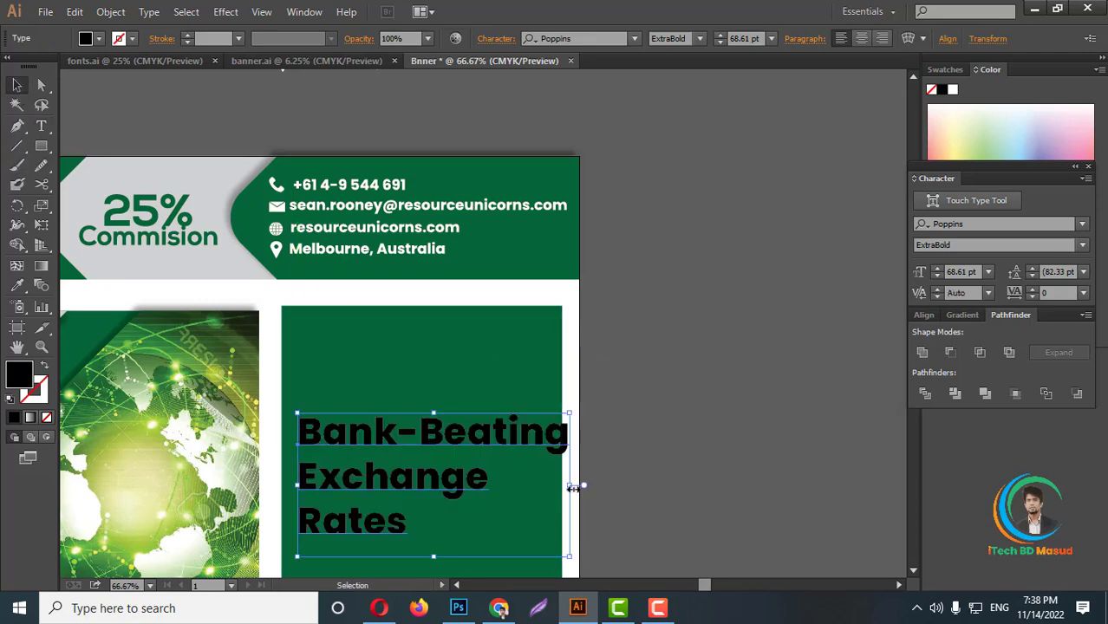
pyautogui.moveTo(572, 488); pyautogui.dragTo(541, 487)
pyautogui.scroll(-3, 478, 405)
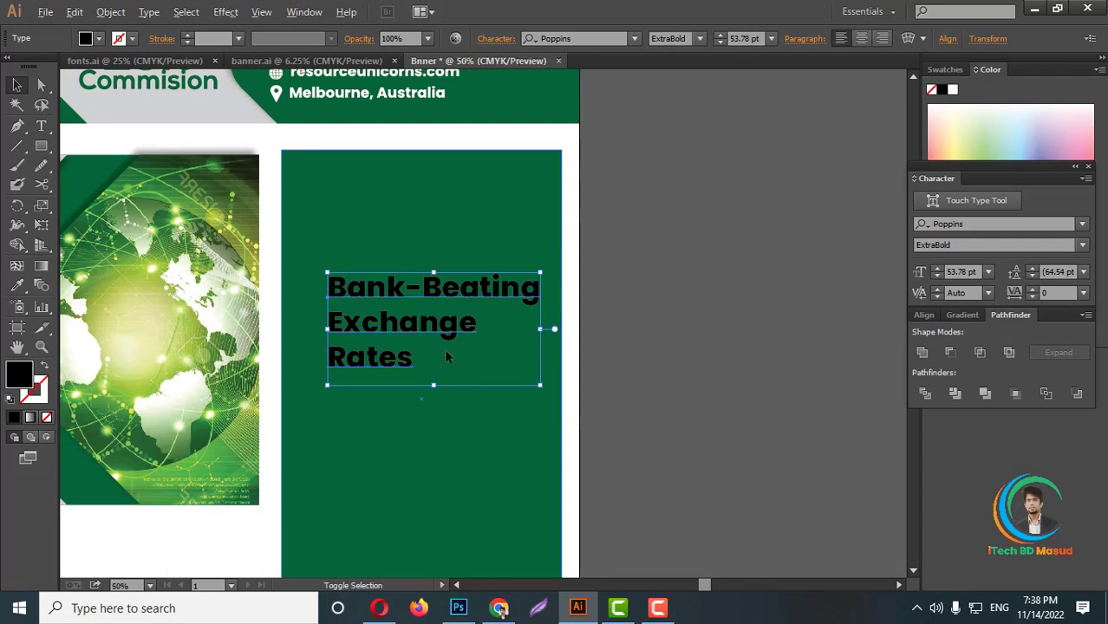
pyautogui.moveTo(446, 356); pyautogui.dragTo(429, 350)
# Keep a spare text copy aside, then outline, enlarge and place the panel headline
pyautogui.rightClick(392, 320)
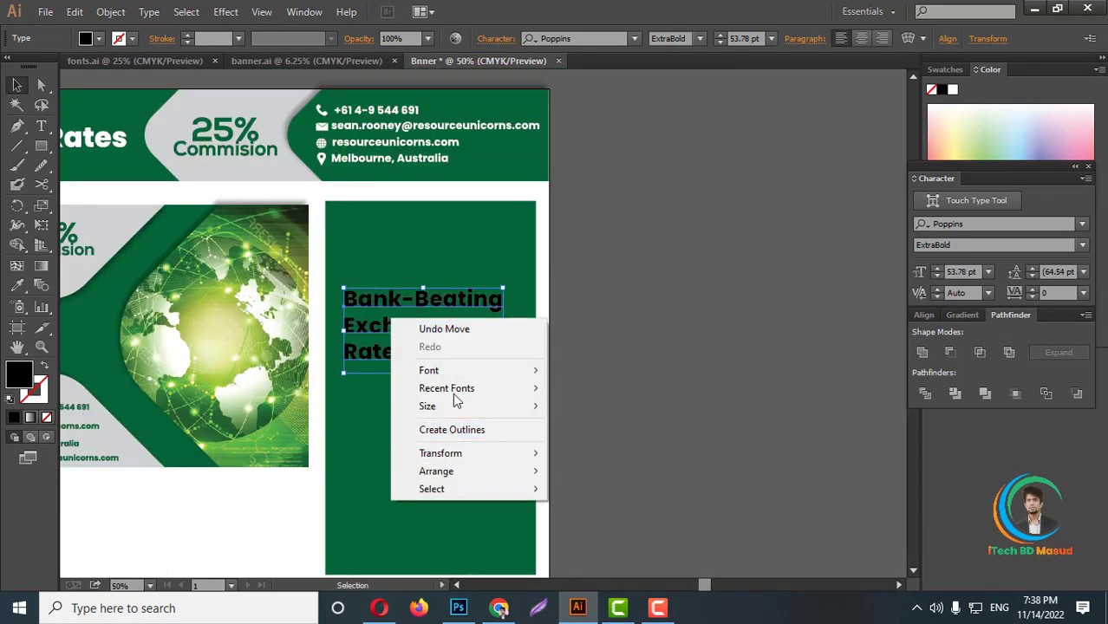
pyautogui.moveTo(377, 321); pyautogui.dragTo(721, 318)
pyautogui.rightClick(382, 330)
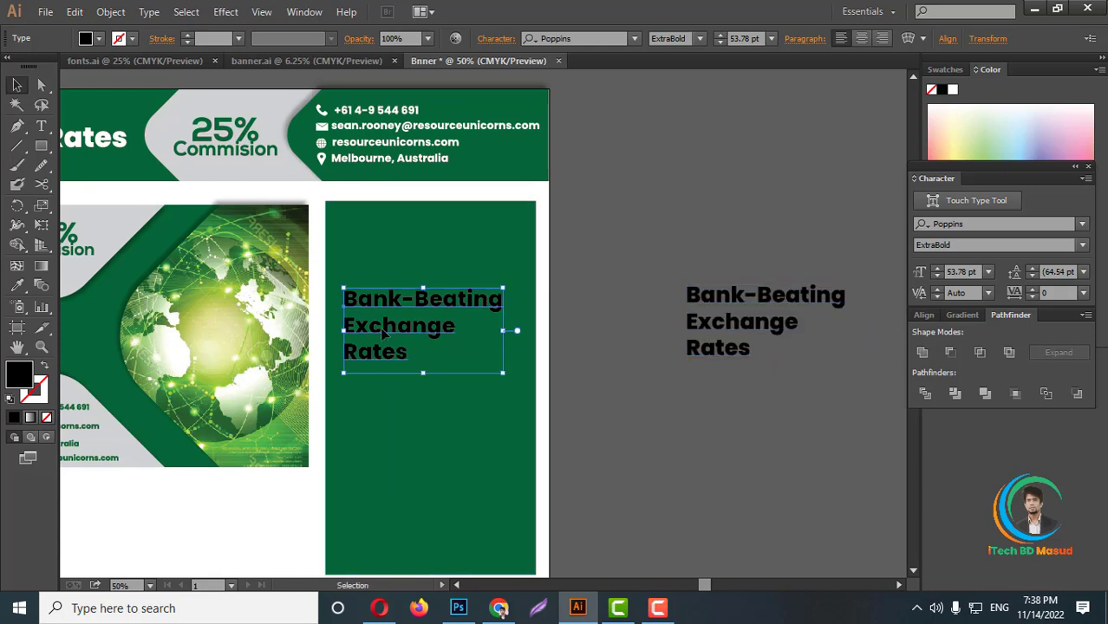
pyautogui.click(445, 442)
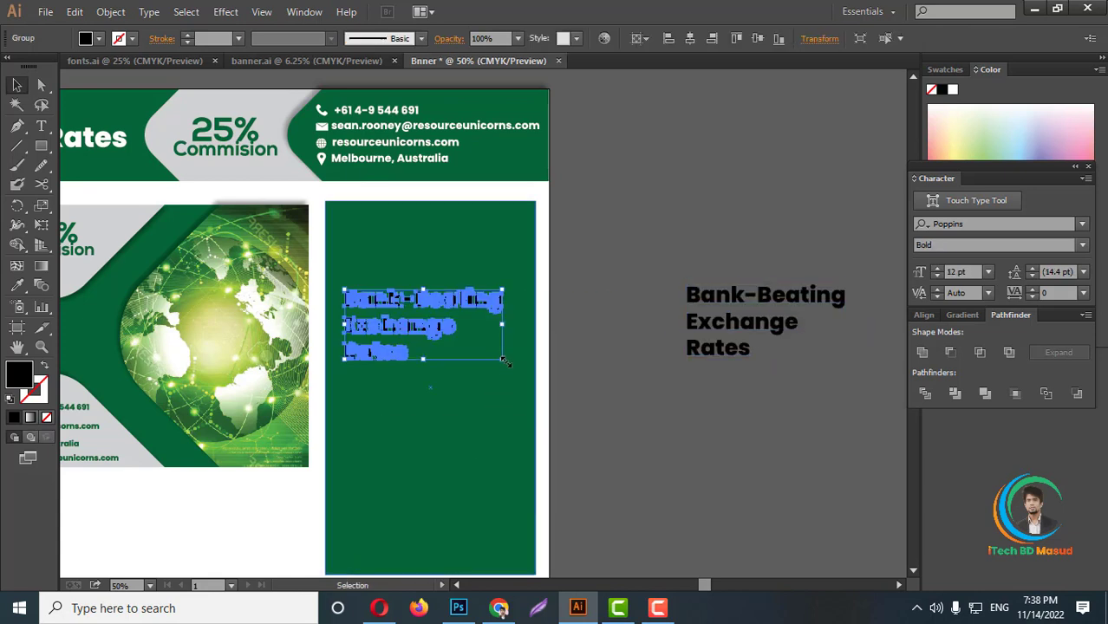
pyautogui.moveTo(503, 361); pyautogui.dragTo(517, 366)
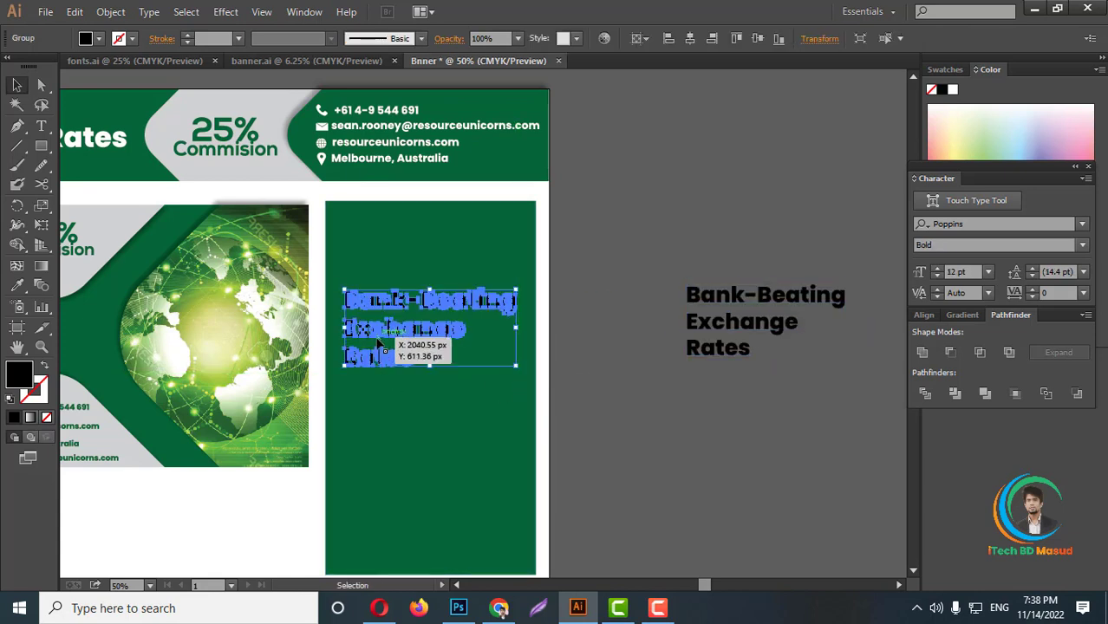
pyautogui.moveTo(391, 334); pyautogui.dragTo(473, 346)
pyautogui.hotkey('ctrl', '-')
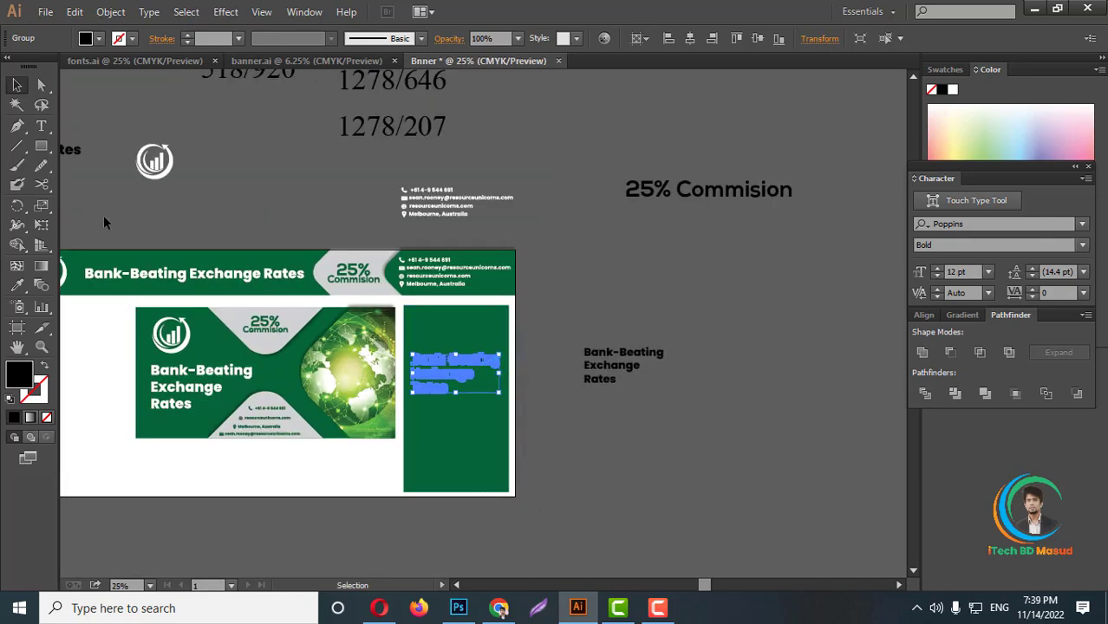
# Copy the chart logo into the right panel and colour it and the headline white
pyautogui.click(165, 178)
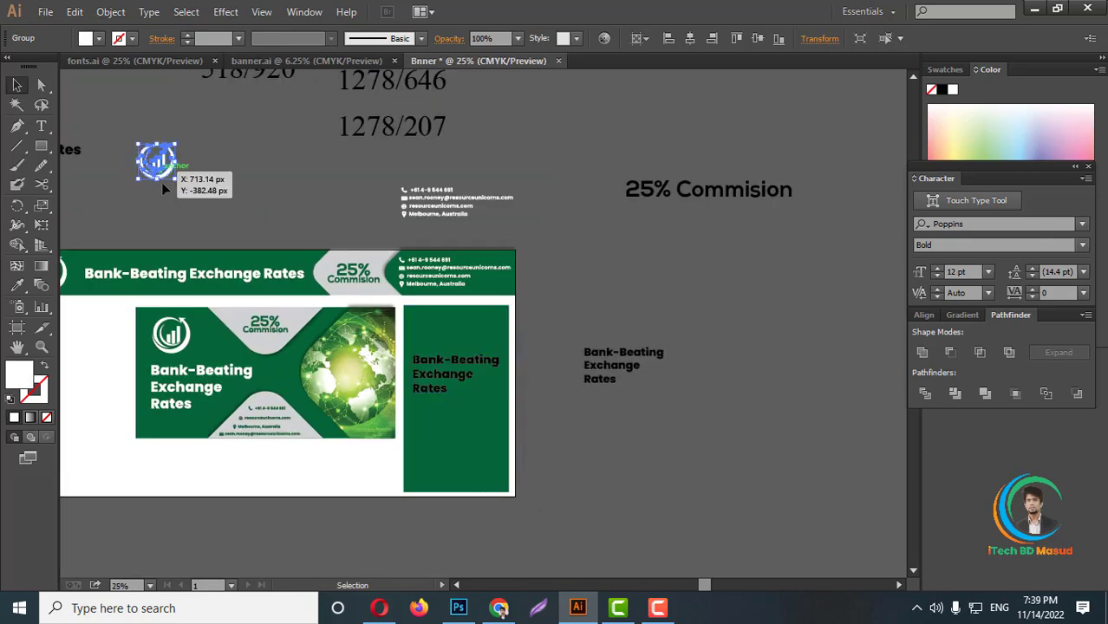
pyautogui.moveTo(162, 184); pyautogui.dragTo(493, 365)
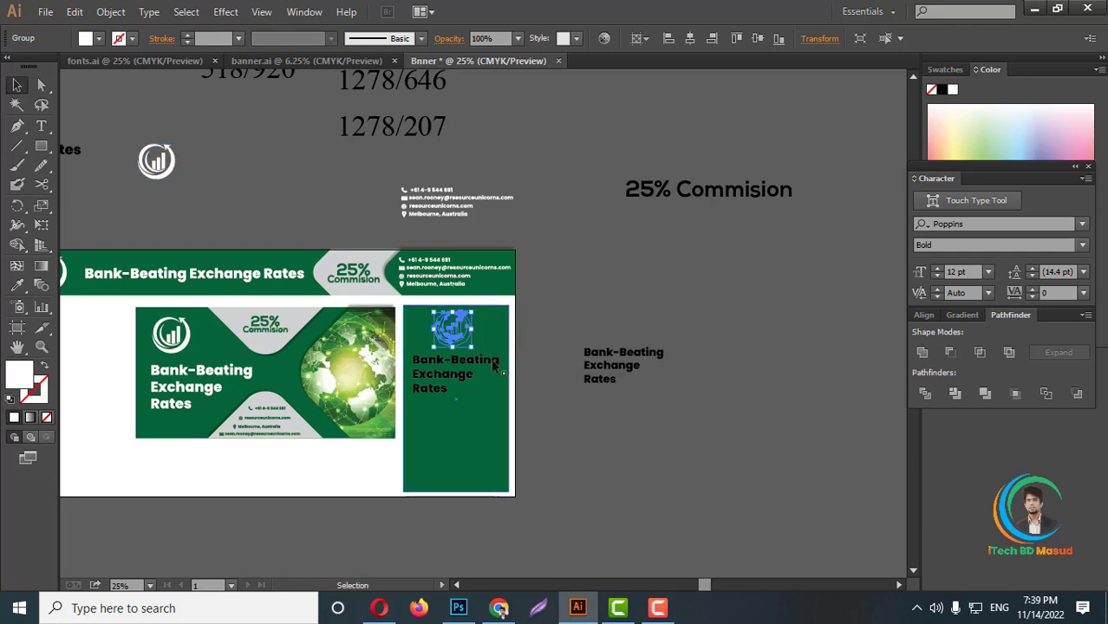
pyautogui.scroll(5, 477, 370)
pyautogui.scroll(-3, 473, 338)
pyautogui.scroll(3, 485, 400)
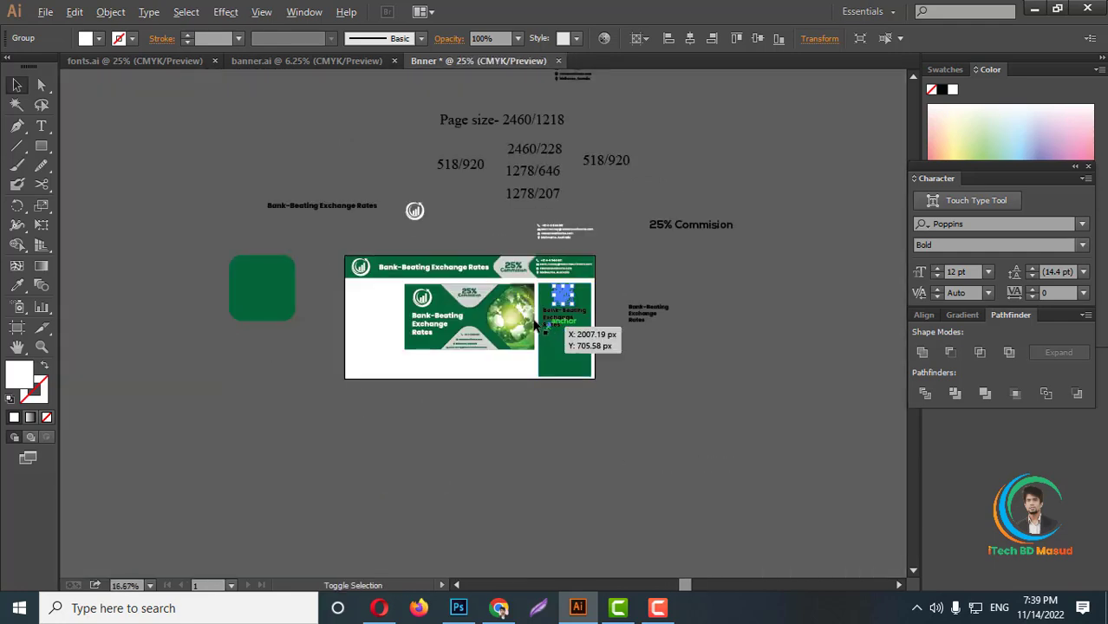
pyautogui.scroll(2, 555, 347)
pyautogui.keyDown('shift'); pyautogui.click(589, 317); pyautogui.keyUp('shift')
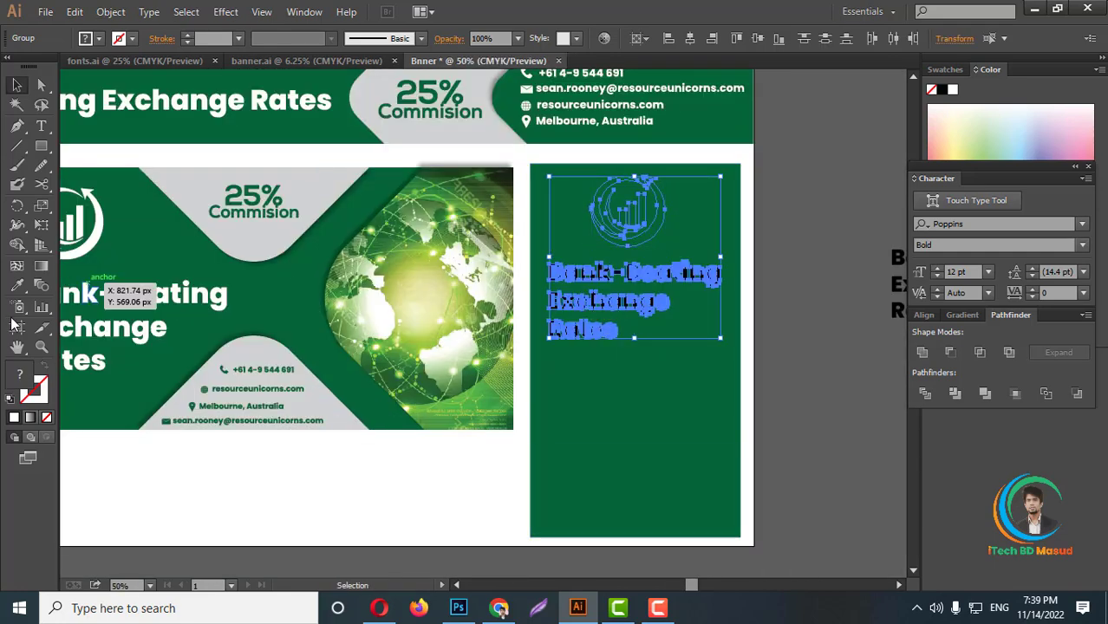
pyautogui.click(18, 285)
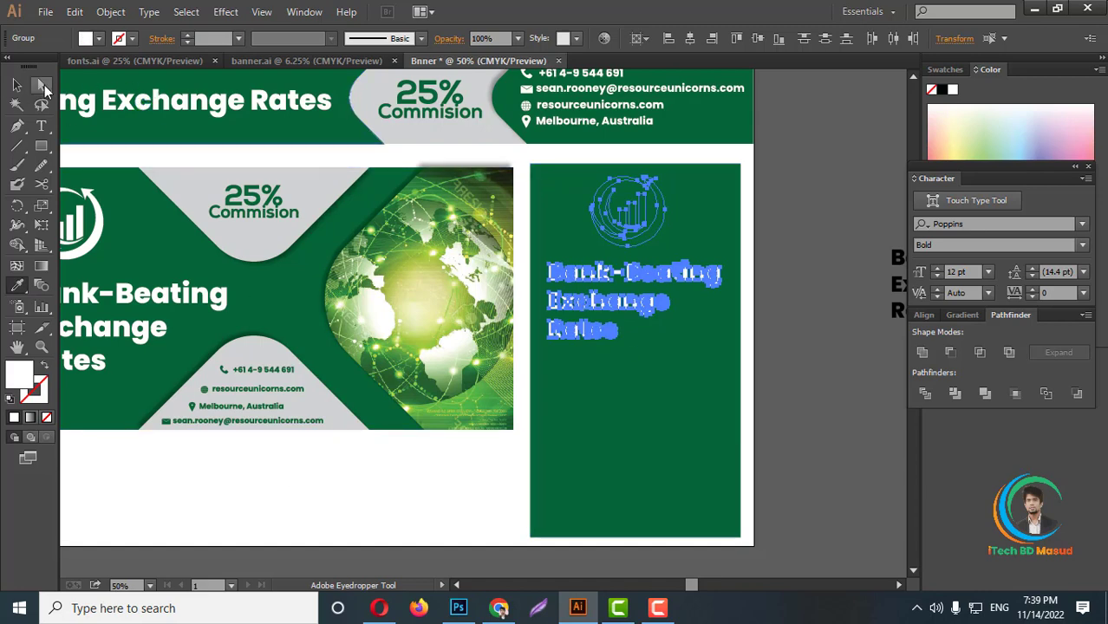
pyautogui.click(16, 84)
# Bring the logo and headline to front, with the logo placed above the lowered headline
pyautogui.rightClick(700, 271)
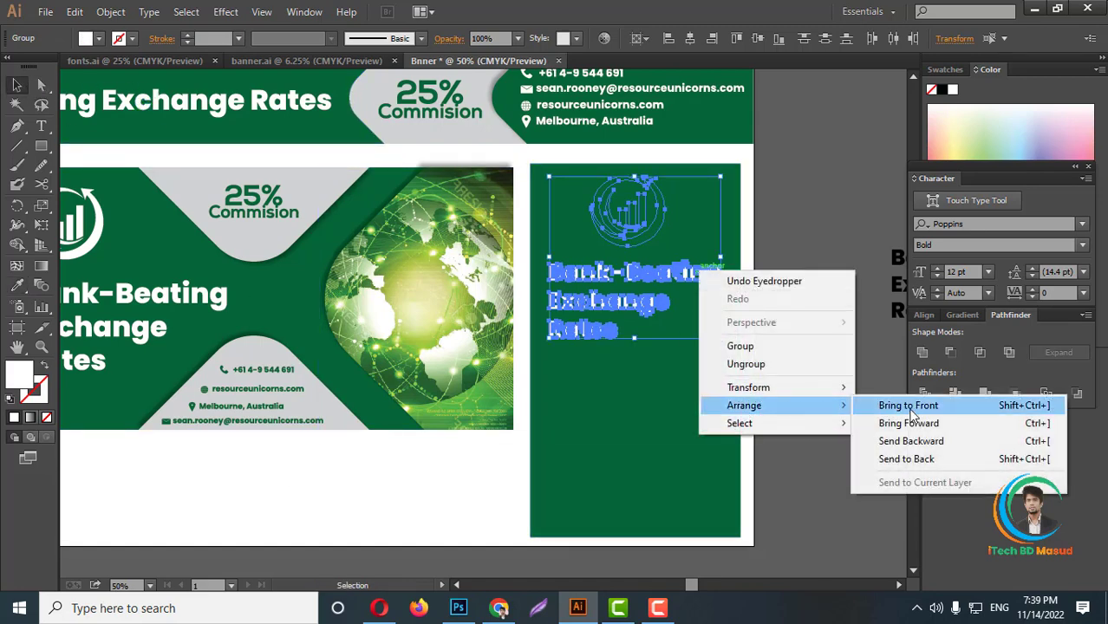
pyautogui.click(908, 405)
pyautogui.click(823, 401)
pyautogui.scroll(-2, 631, 329)
pyautogui.scroll(2, 607, 329)
pyautogui.scroll(1, 570, 331)
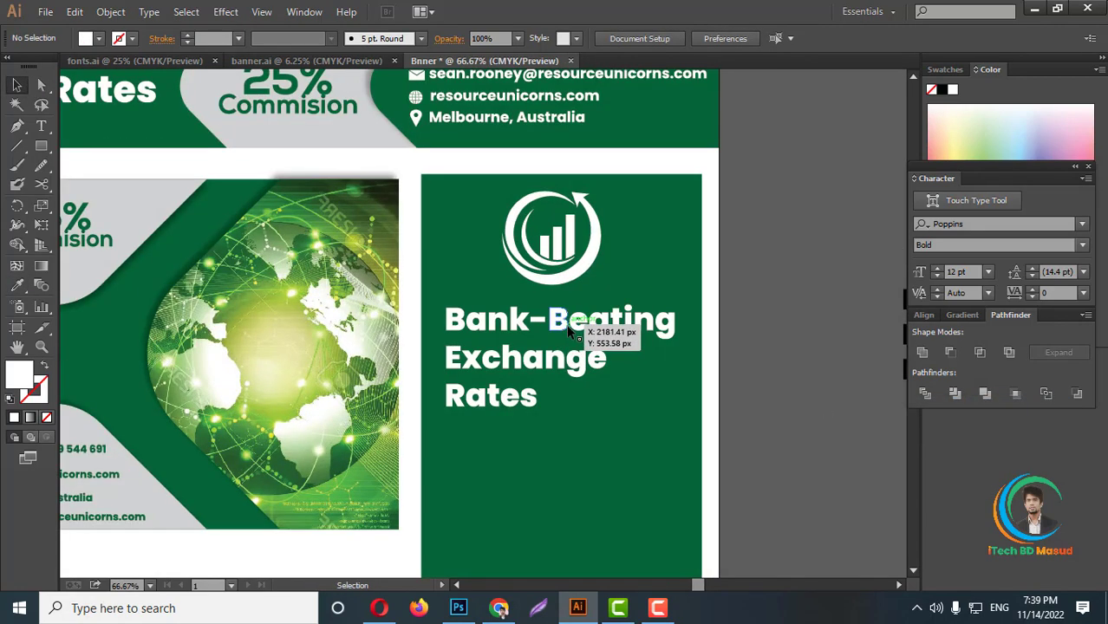
pyautogui.moveTo(570, 330); pyautogui.dragTo(573, 352)
pyautogui.moveTo(577, 277)
pyautogui.mouseDown()
pyautogui.moveTo(570, 300)
pyautogui.moveTo(539, 294)
pyautogui.mouseUp()
pyautogui.scroll(-1, 680, 339)
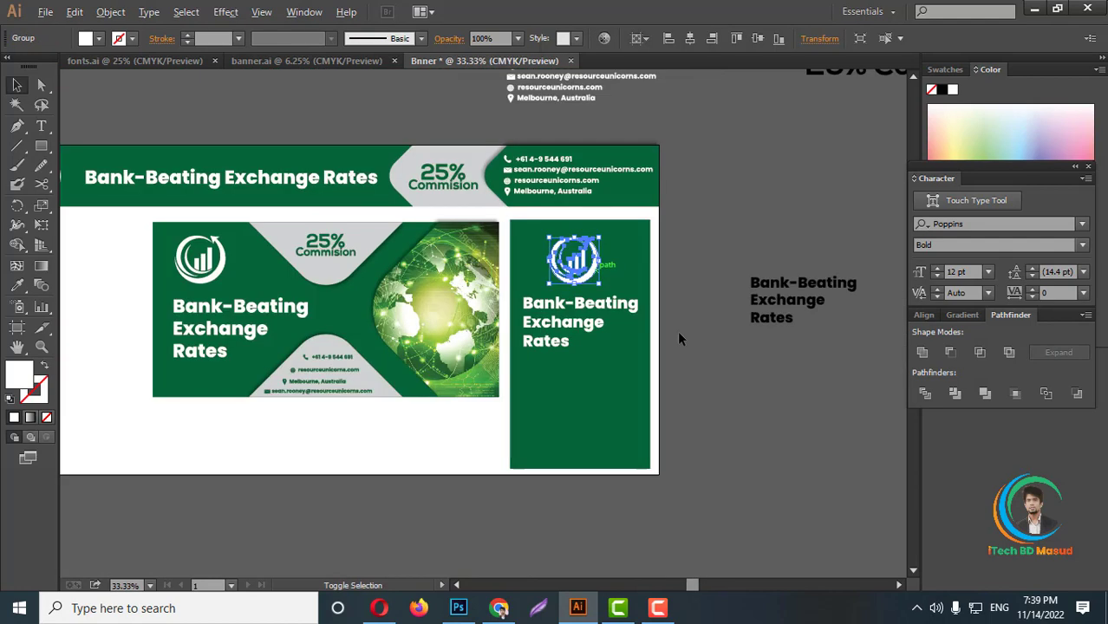
pyautogui.click(692, 349)
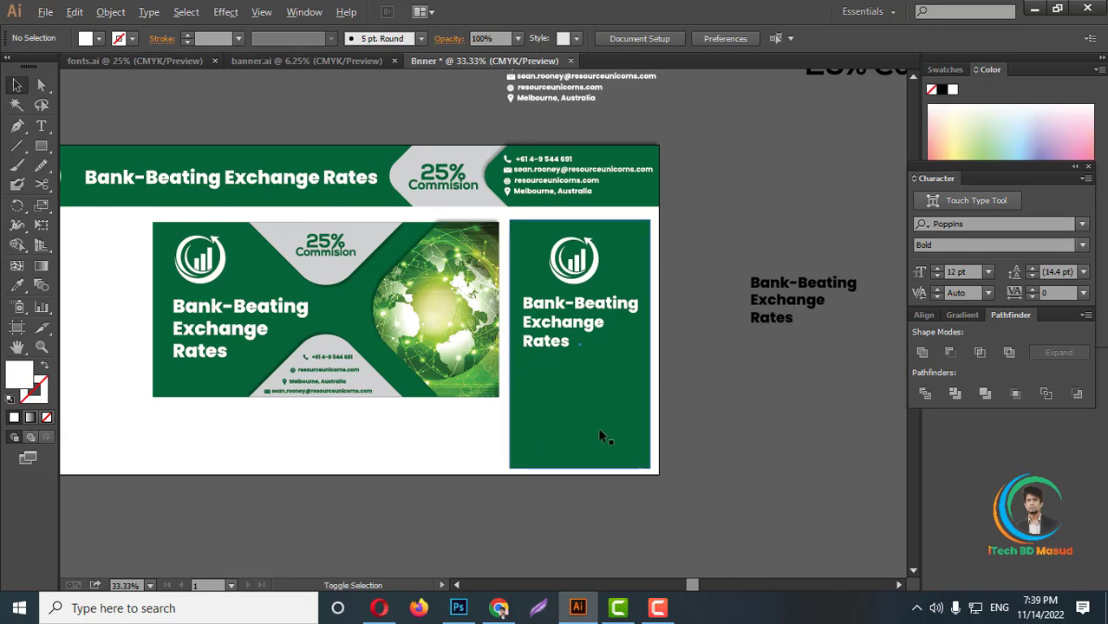
pyautogui.scroll(-1, 604, 437)
pyautogui.scroll(-2, 605, 436)
# Copy the green rounded square and rotate it into a diamond below the right panel
pyautogui.moveTo(218, 318); pyautogui.dragTo(562, 424)
pyautogui.scroll(2, 572, 388)
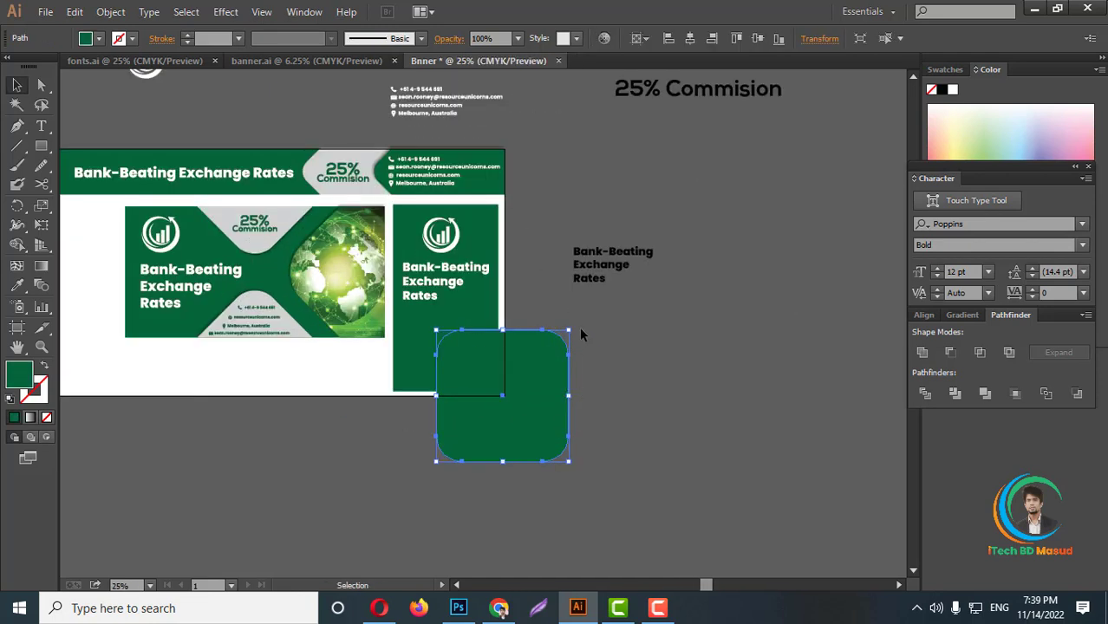
pyautogui.moveTo(574, 324); pyautogui.dragTo(646, 415)
pyautogui.moveTo(550, 400)
pyautogui.mouseDown()
pyautogui.moveTo(496, 444)
pyautogui.moveTo(471, 443)
pyautogui.mouseUp()
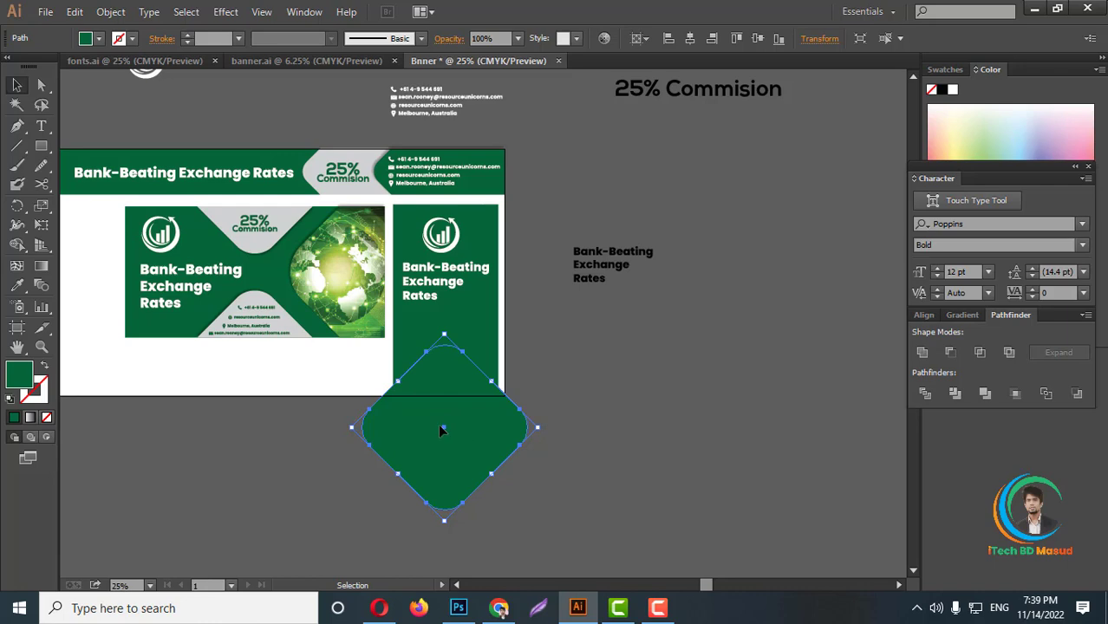
pyautogui.scroll(2, 490, 368)
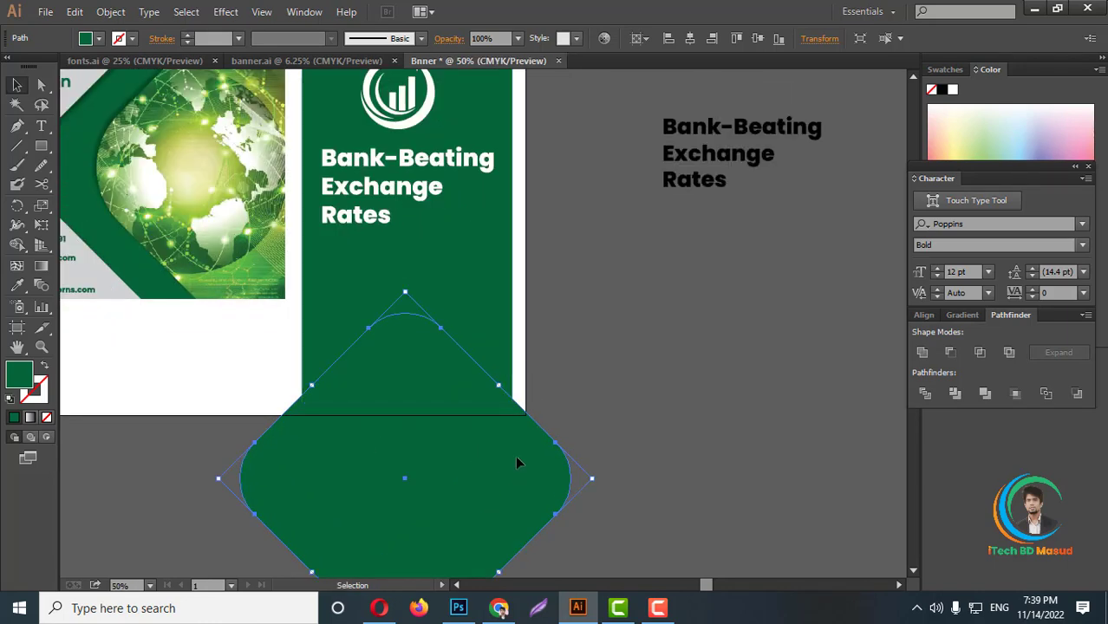
# Enlarge the green diamond to about 1184 px across and select the tall right panel
pyautogui.press('a')
pyautogui.scroll(-1, 591, 474)
pyautogui.moveTo(593, 462); pyautogui.dragTo(701, 507)
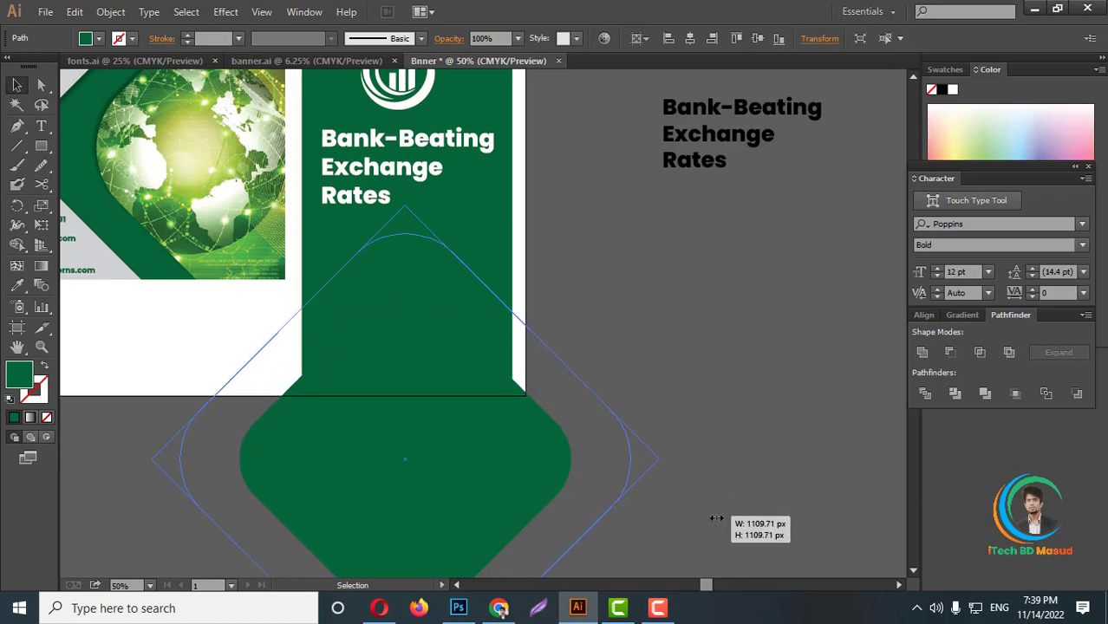
pyautogui.moveTo(700, 508); pyautogui.dragTo(761, 546)
pyautogui.hotkey('ctrl', '-')
pyautogui.click(398, 375)
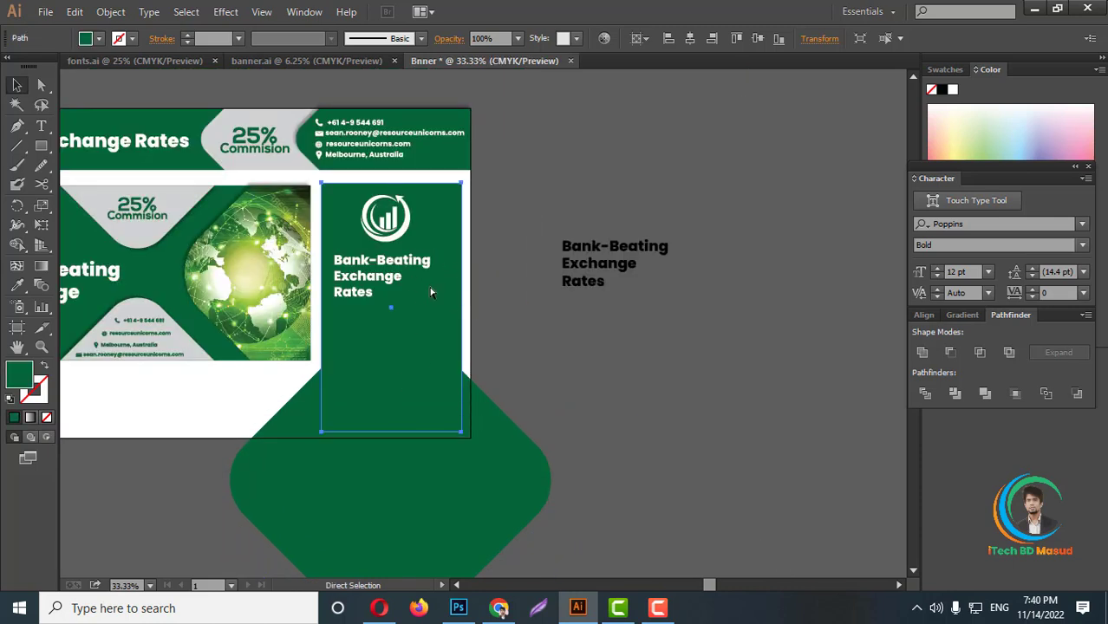
pyautogui.scroll(-2, 537, 353)
# Fill the tall right panel light blue and select it together with the green diamond
pyautogui.click(1023, 161)
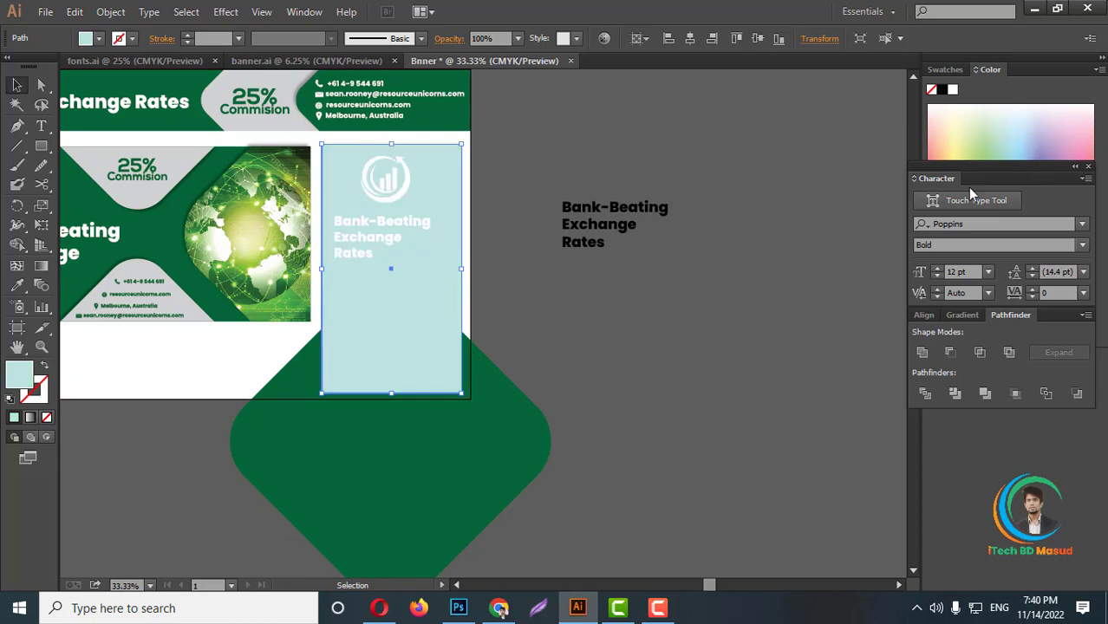
pyautogui.scroll(1, 385, 397)
pyautogui.click(281, 402)
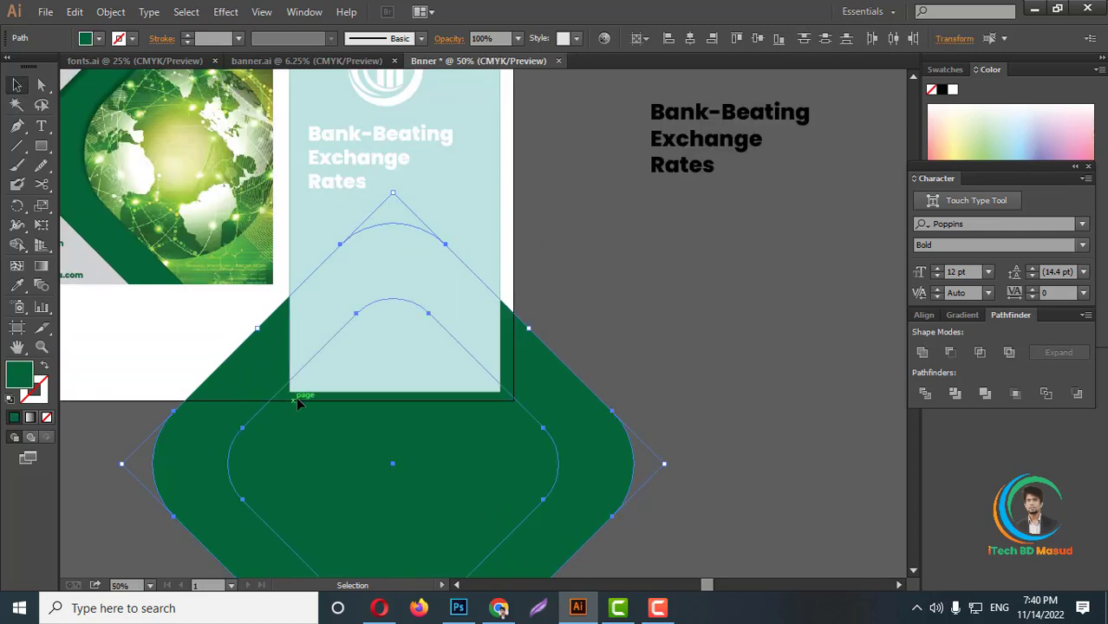
pyautogui.keyDown('shift'); pyautogui.click(476, 236); pyautogui.keyUp('shift')
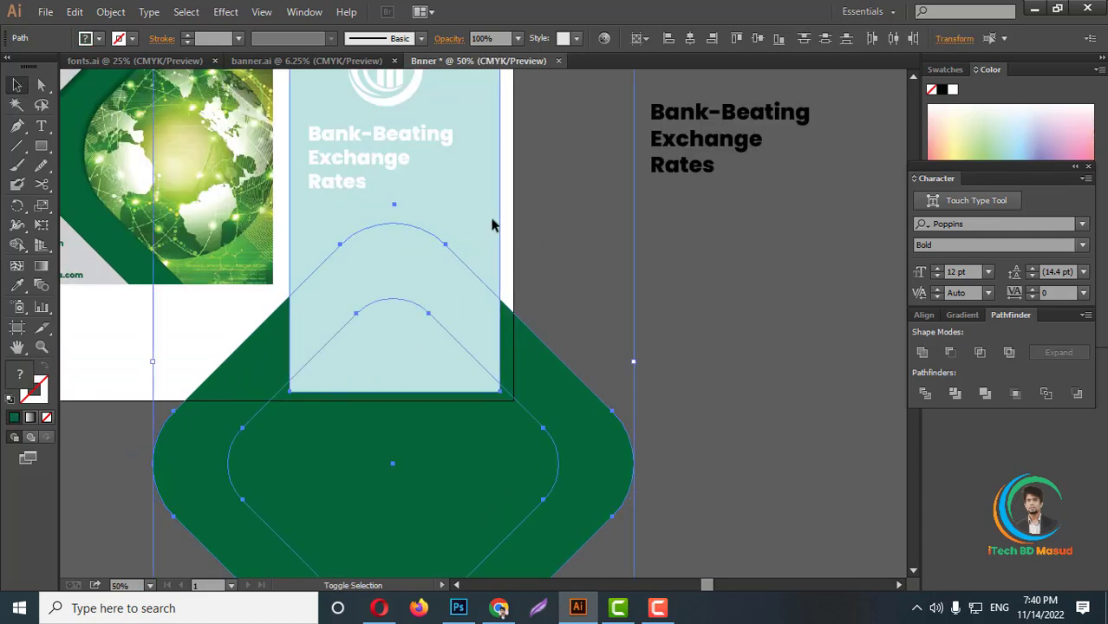
# With Shape Builder, merge the top corners green and delete the diamond parts outside the panel
pyautogui.click(17, 245)
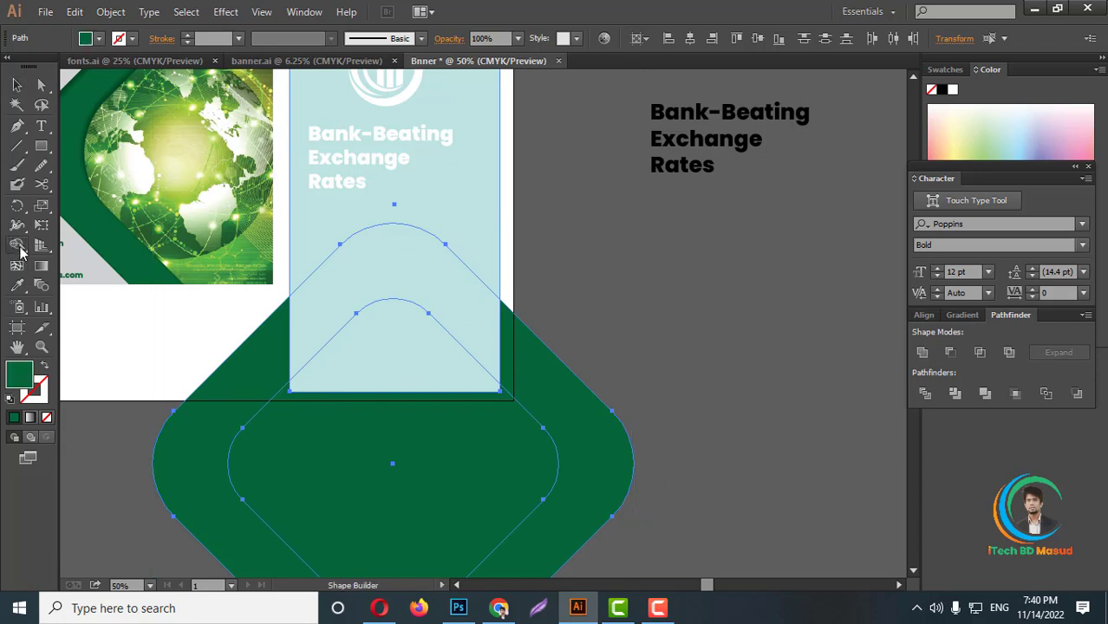
pyautogui.scroll(1, 425, 299)
pyautogui.click(487, 274)
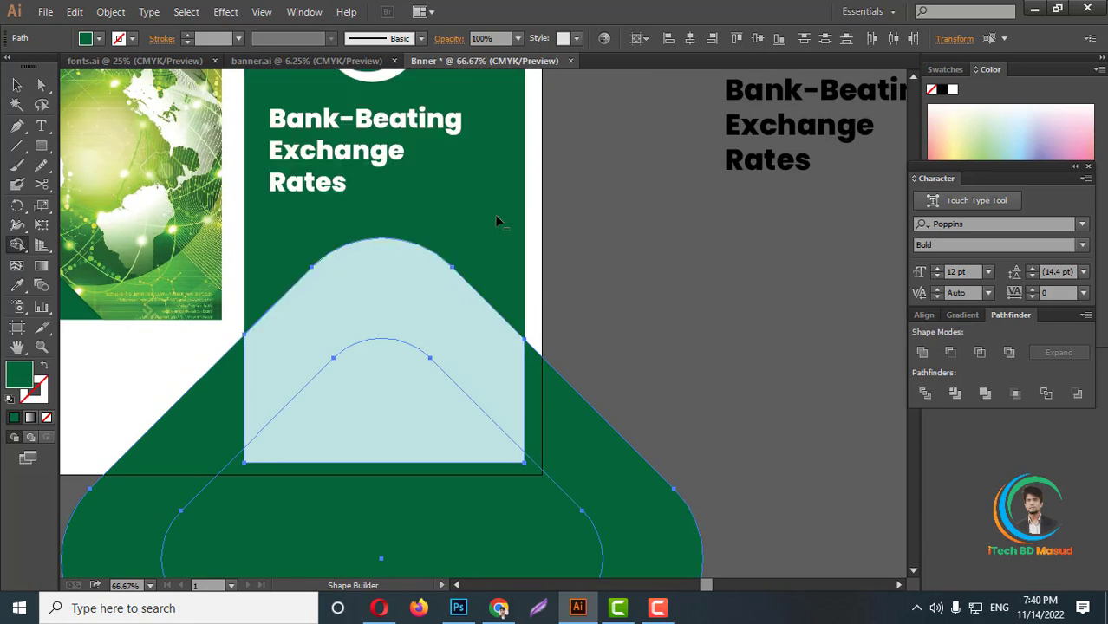
pyautogui.scroll(-3, 508, 339)
pyautogui.moveTo(661, 345); pyautogui.dragTo(320, 506)
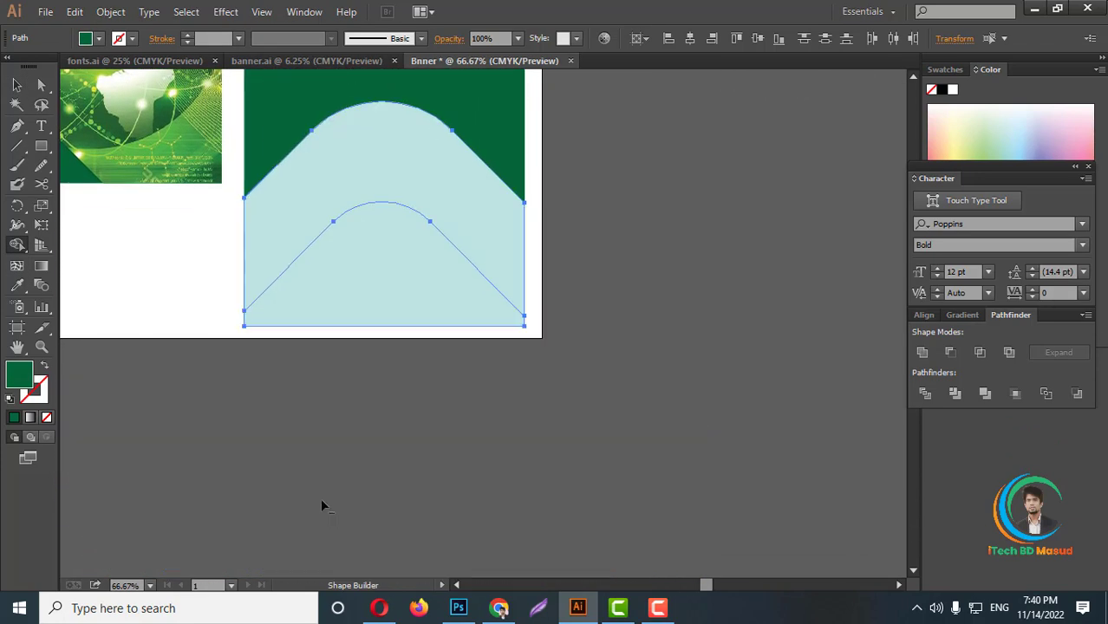
# Fill the region under the inner arch green, leaving a pale blue band over dark green
pyautogui.scroll(1, 484, 373)
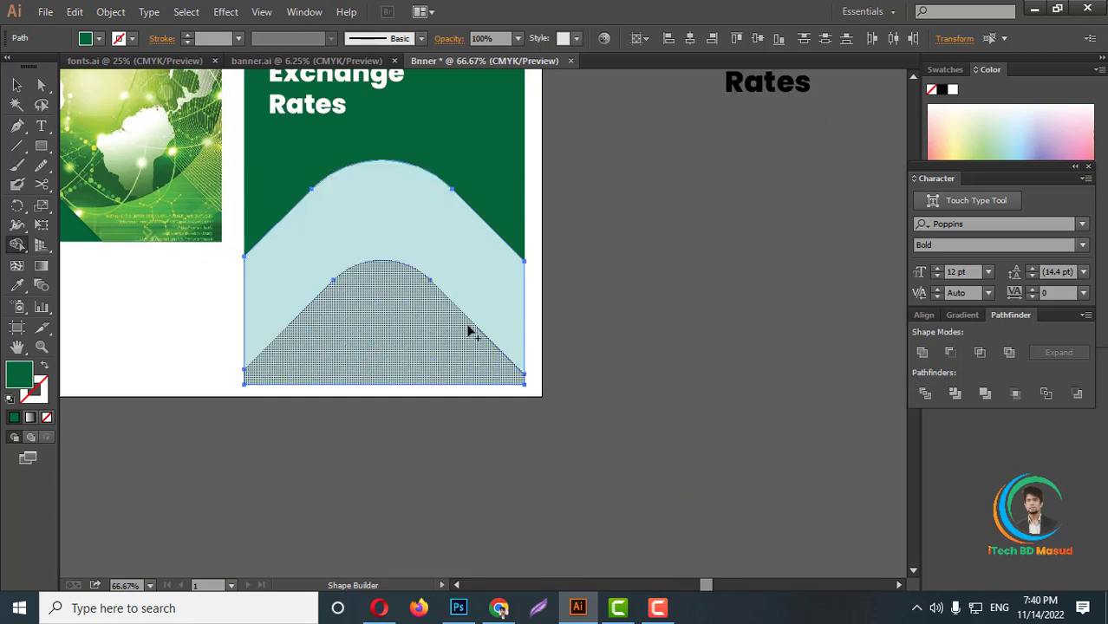
pyautogui.scroll(1, 379, 347)
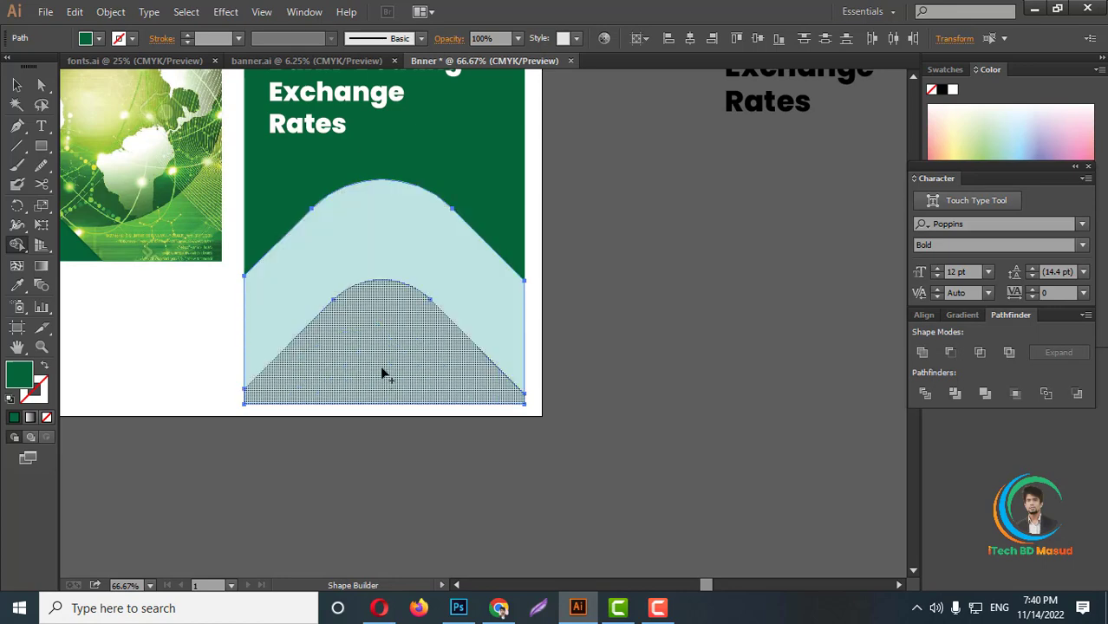
pyautogui.click(398, 345)
pyautogui.scroll(1, 446, 365)
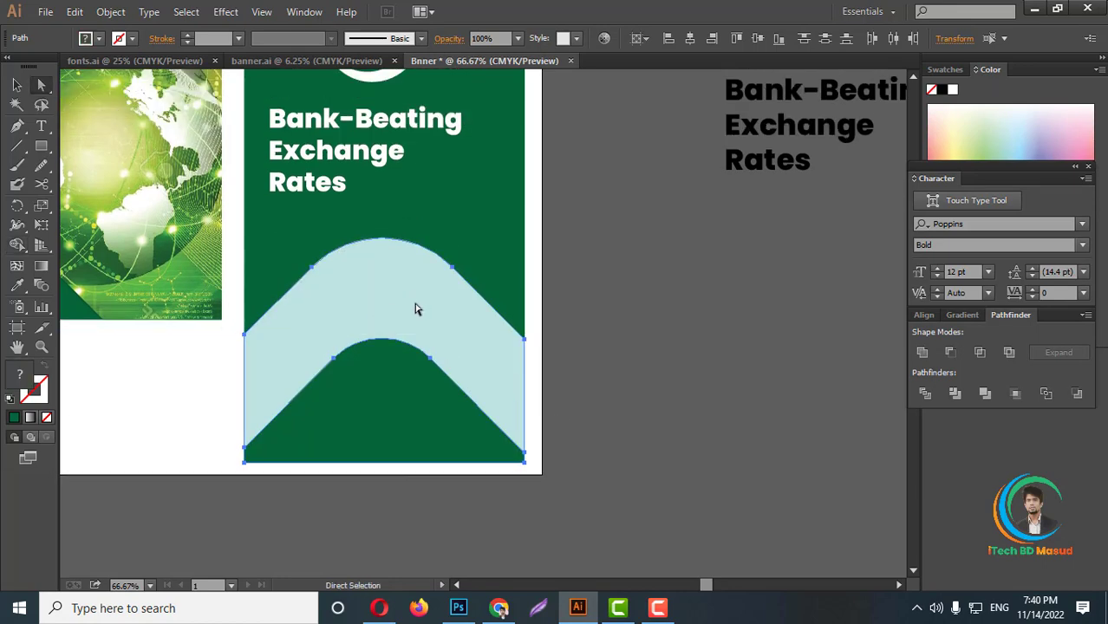
pyautogui.scroll(1, 528, 332)
pyautogui.click(631, 371)
pyautogui.hotkey('ctrl', '-')
pyautogui.hotkey('ctrl', '-')
pyautogui.hotkey('ctrl', '-')
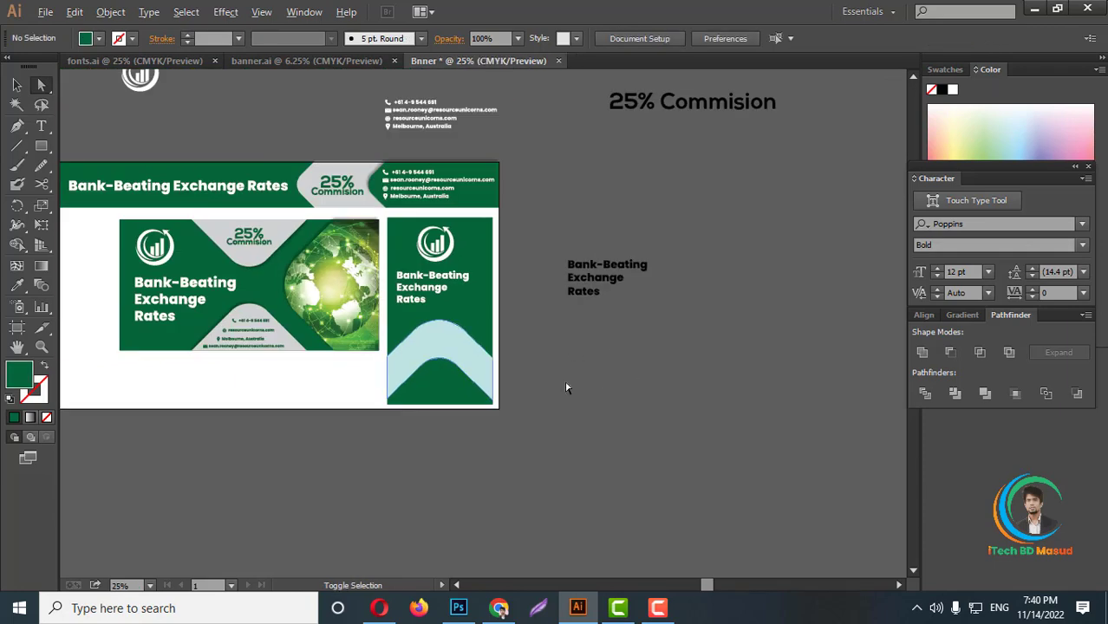
pyautogui.hotkey('ctrl', '+')
pyautogui.hotkey('ctrl', '+')
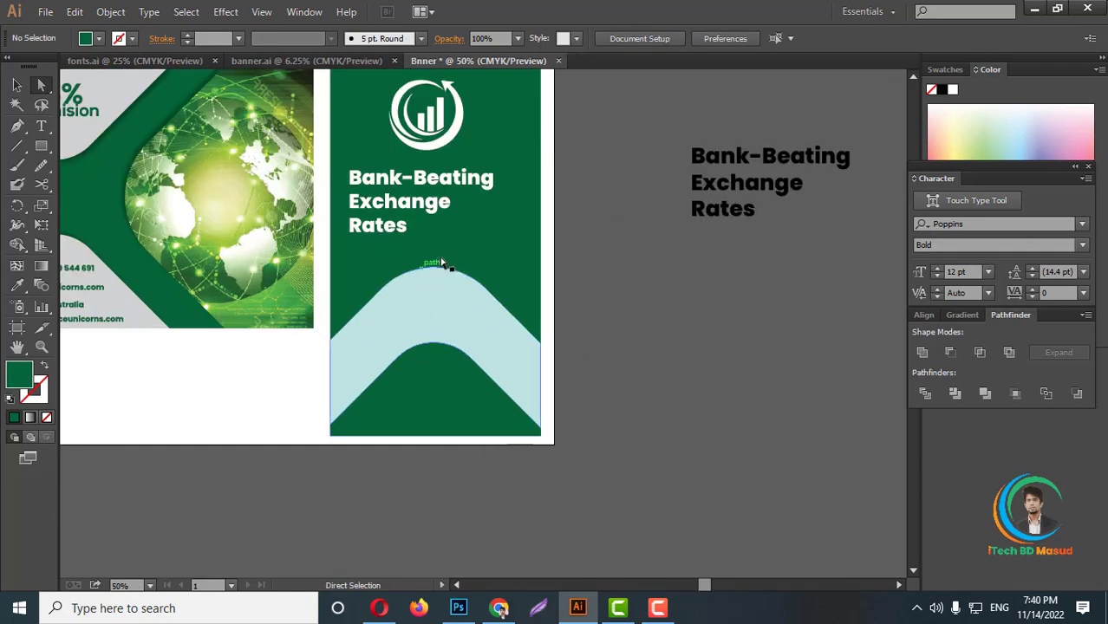
pyautogui.scroll(2, 440, 343)
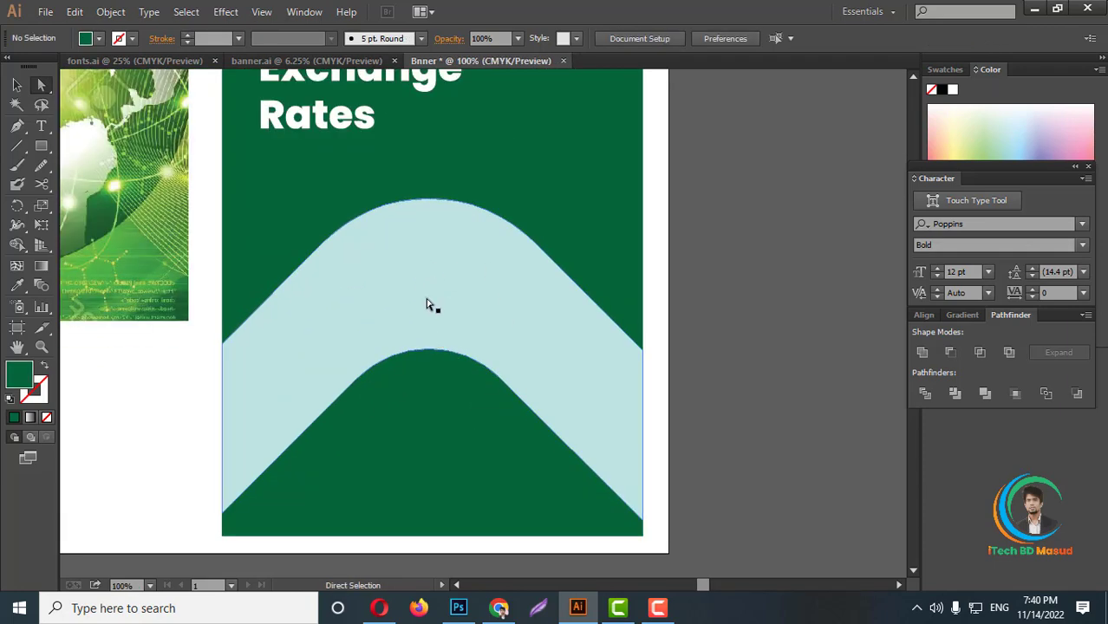
pyautogui.scroll(-2, 423, 289)
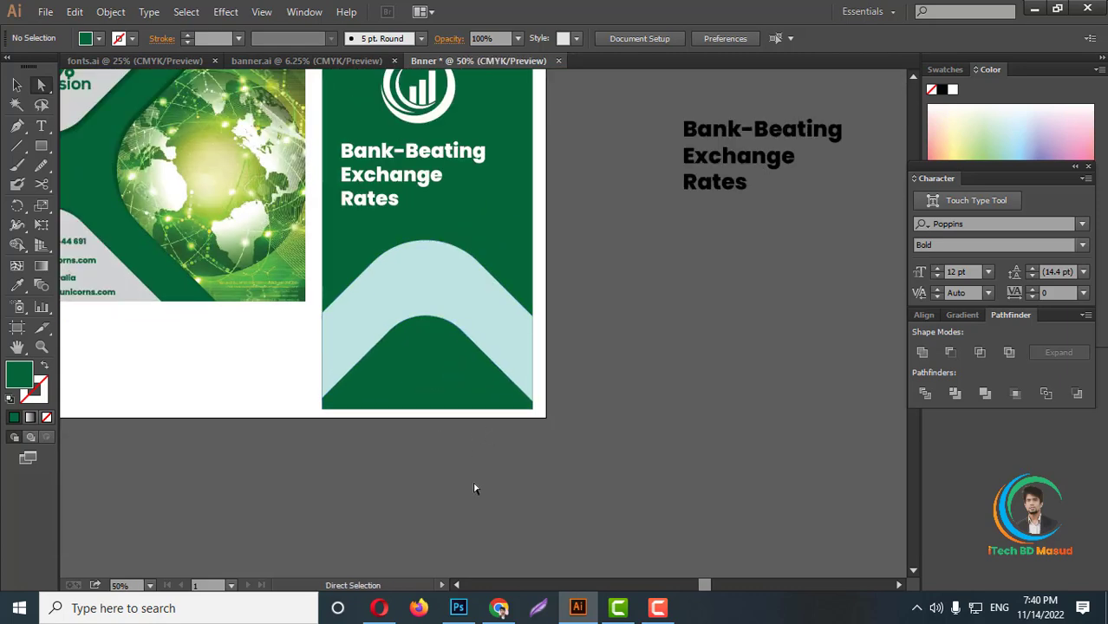
pyautogui.scroll(-2, 561, 386)
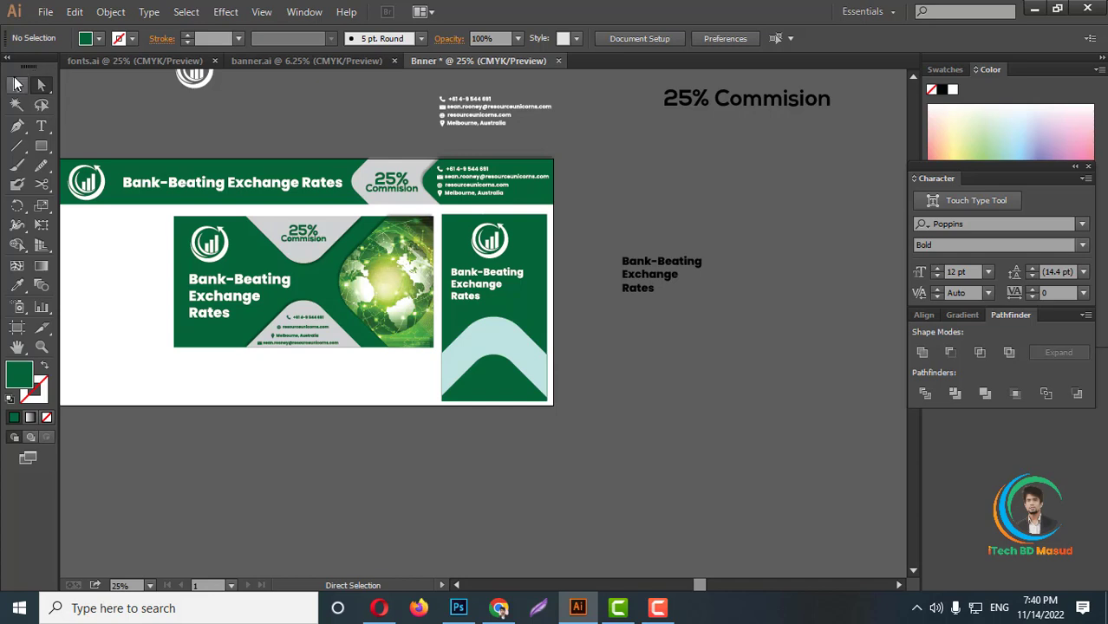
# Undo a trial copy of the contact block, then ungroup the left banner's artwork
pyautogui.click(17, 84)
pyautogui.moveTo(473, 108)
pyautogui.mouseDown()
pyautogui.moveTo(508, 442)
pyautogui.moveTo(640, 156)
pyautogui.mouseUp()
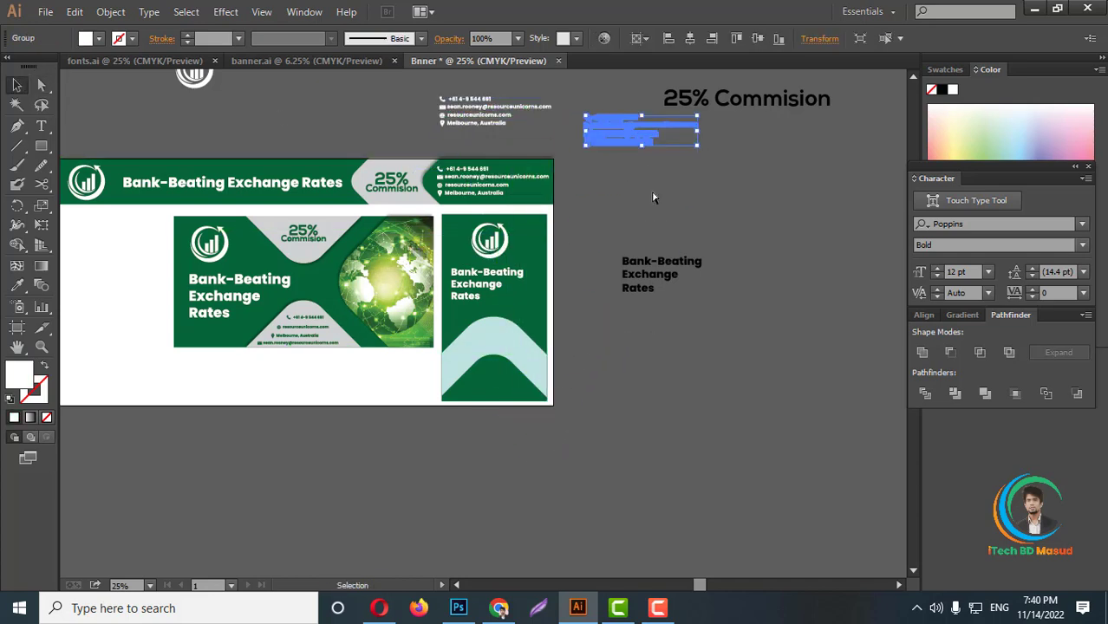
pyautogui.hotkey('ctrl', 'z')
pyautogui.scroll(1, 297, 338)
pyautogui.click(297, 333)
pyautogui.scroll(2, 307, 317)
pyautogui.rightClick(307, 318)
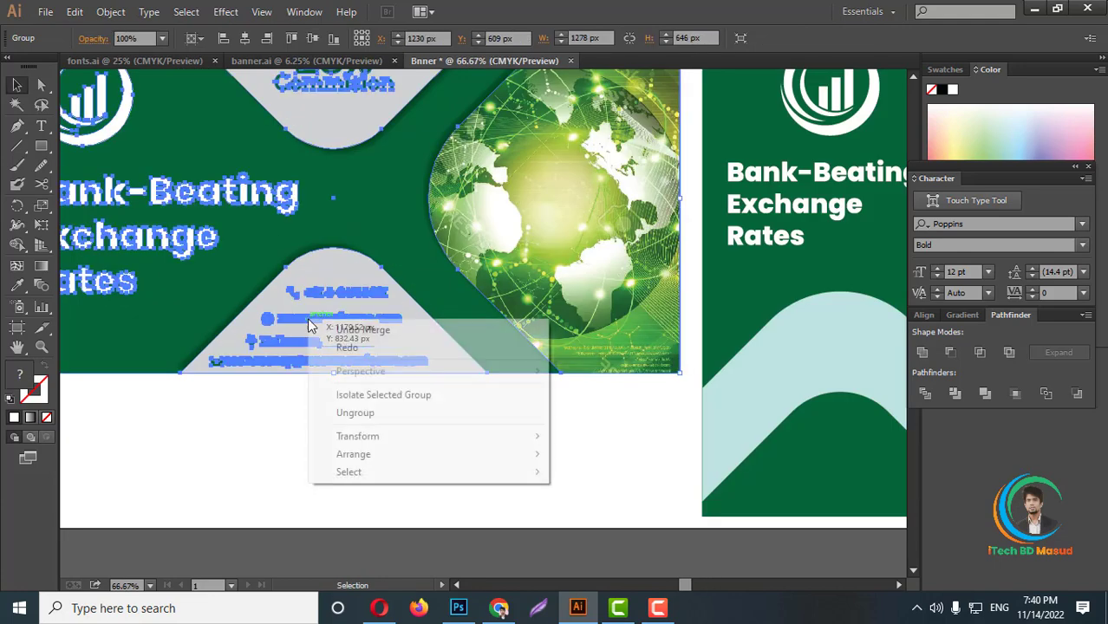
pyautogui.click(356, 413)
pyautogui.scroll(3, 292, 342)
# Group the pin, globe and phone icons with their location, website and phone lines
pyautogui.click(291, 345)
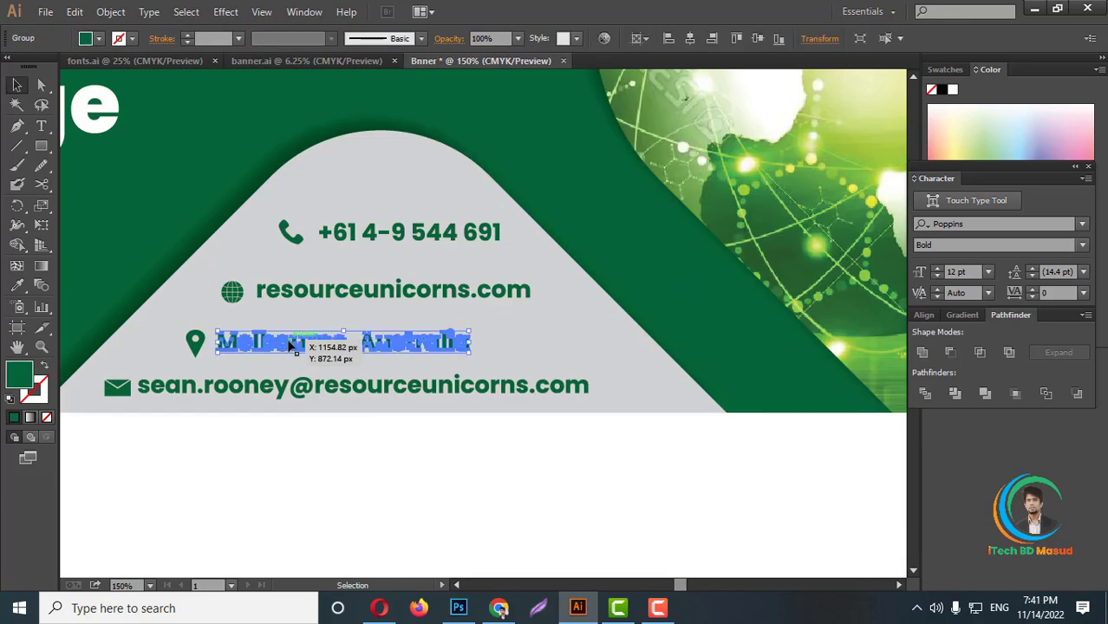
pyautogui.keyDown('shift'); pyautogui.click(194, 341); pyautogui.keyUp('shift')
pyautogui.rightClick(230, 334)
pyautogui.click(277, 395)
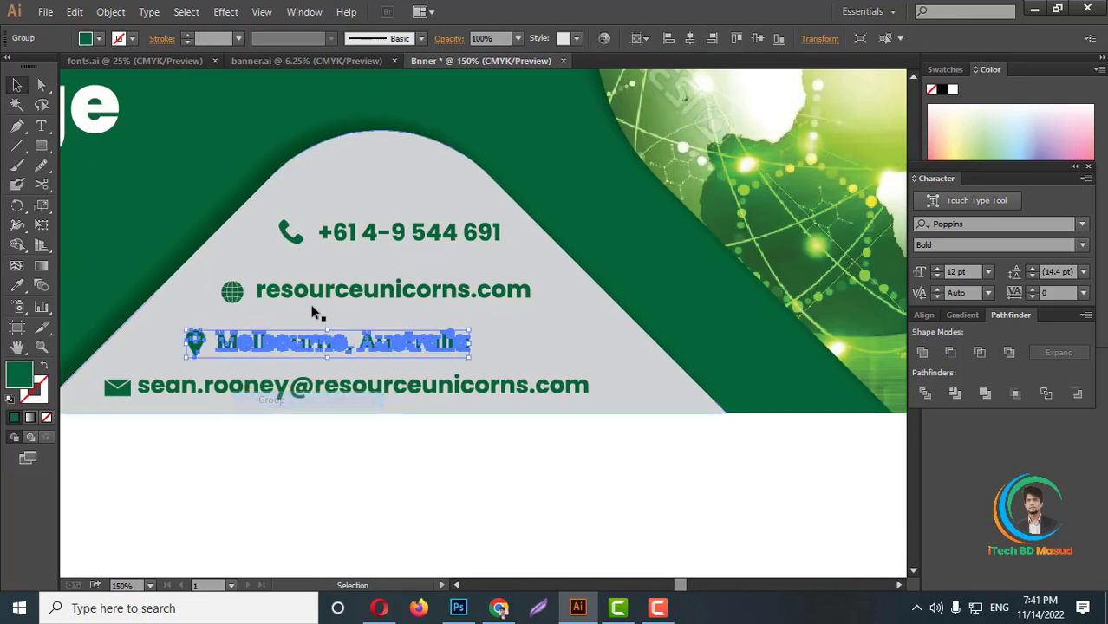
pyautogui.click(257, 295)
pyautogui.rightClick(275, 282)
pyautogui.click(334, 354)
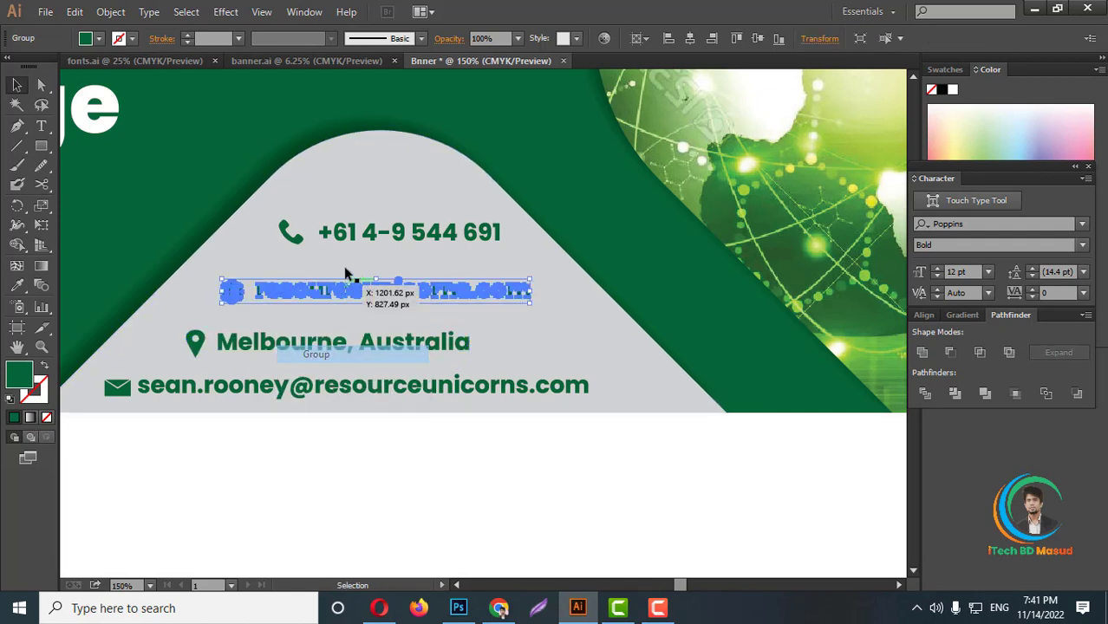
pyautogui.click(337, 231)
pyautogui.keyDown('shift'); pyautogui.click(290, 233); pyautogui.keyUp('shift')
pyautogui.rightClick(338, 215)
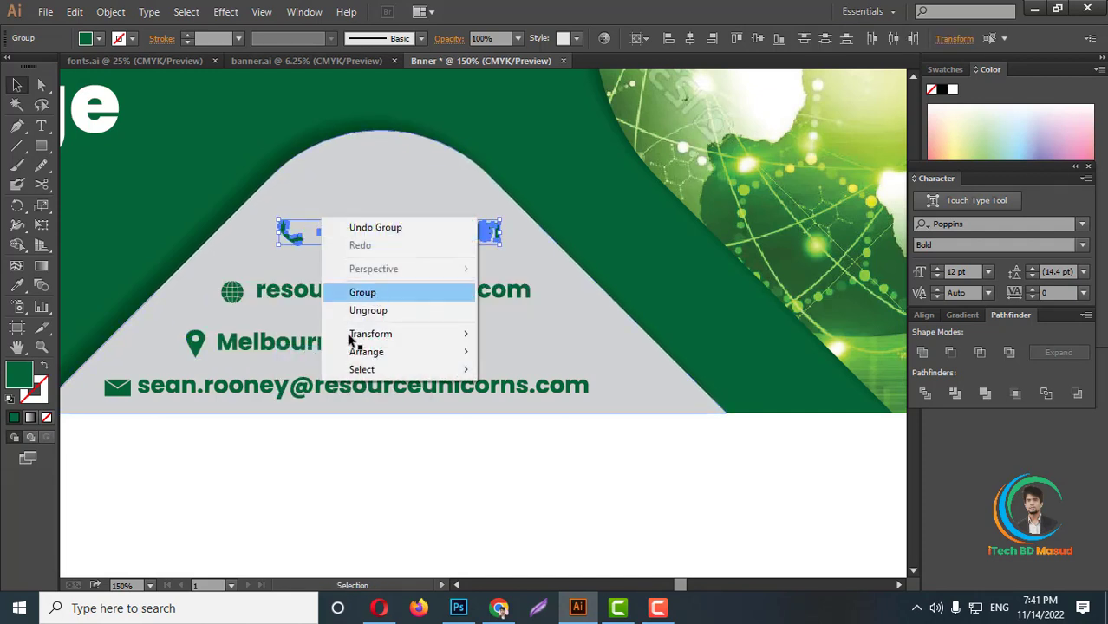
pyautogui.click(351, 288)
# Group the e-mail, location, website and phone lines into one contact group
pyautogui.click(308, 390)
pyautogui.keyDown('shift'); pyautogui.click(295, 340); pyautogui.keyUp('shift')
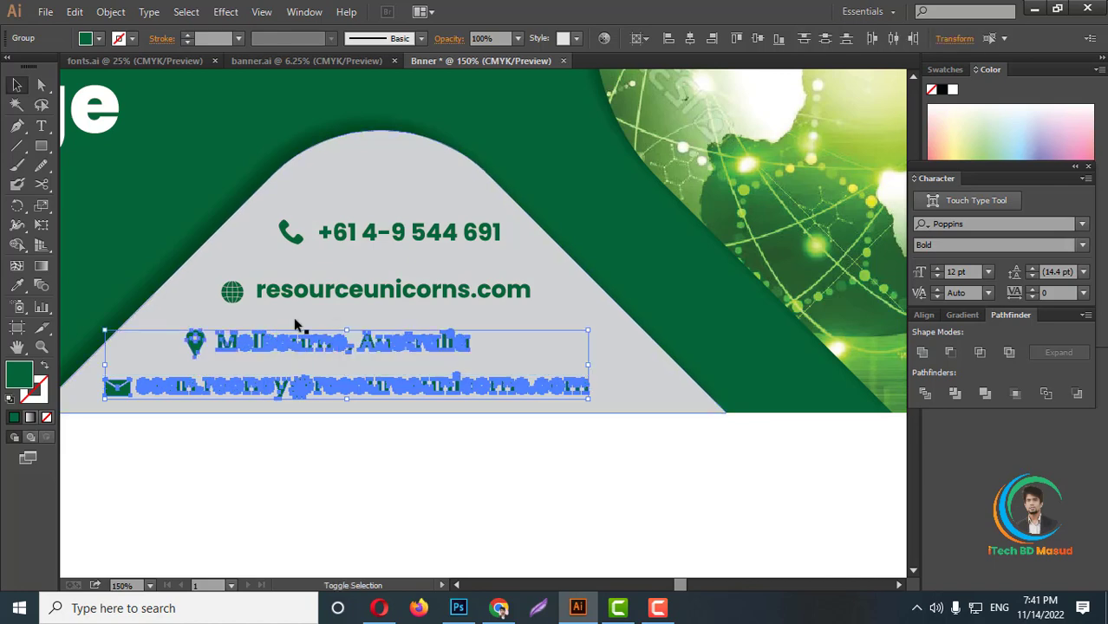
pyautogui.keyDown('shift'); pyautogui.click(346, 288); pyautogui.keyUp('shift')
pyautogui.keyDown('shift'); pyautogui.click(371, 237); pyautogui.keyUp('shift')
pyautogui.keyDown('shift'); pyautogui.click(371, 239); pyautogui.keyUp('shift')
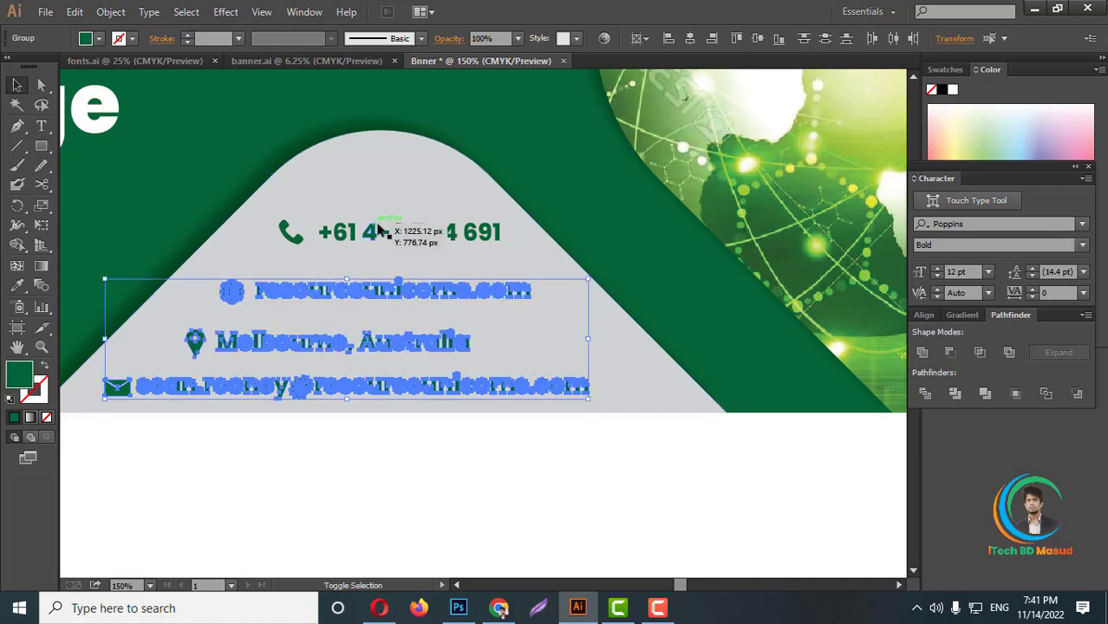
pyautogui.keyDown('shift'); pyautogui.click(355, 230); pyautogui.keyUp('shift')
pyautogui.hotkey('ctrl', 'g')
pyautogui.scroll(-4, 354, 230)
# Copy the contact group onto the right panel and regroup the left banner's four contact lines
pyautogui.moveTo(342, 272); pyautogui.dragTo(608, 338)
pyautogui.rightClick(610, 314)
pyautogui.click(650, 391)
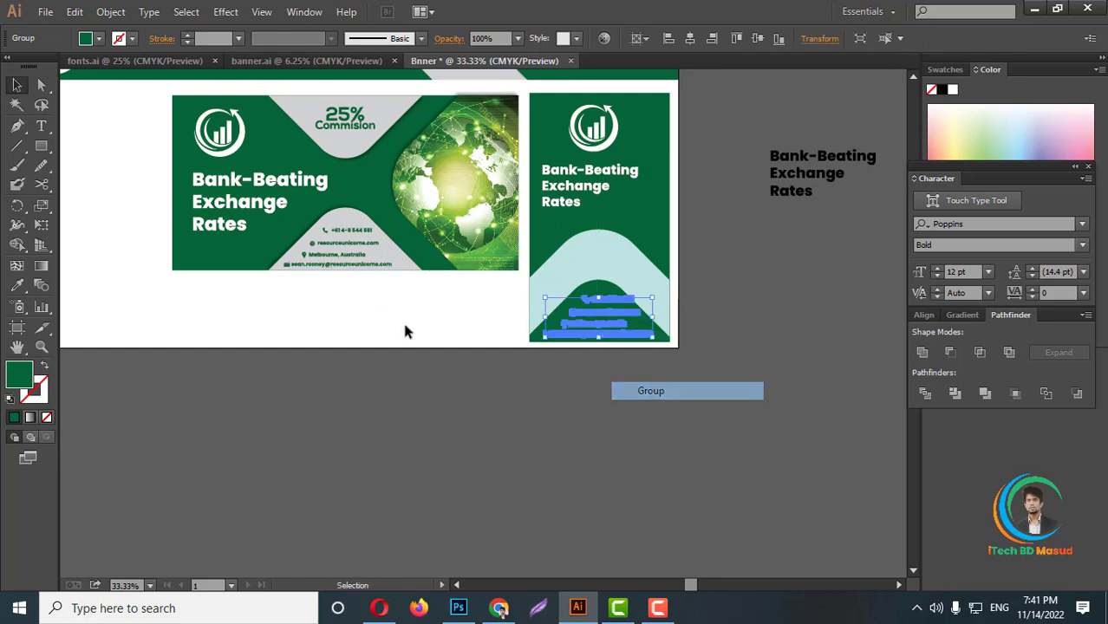
pyautogui.scroll(2, 404, 330)
pyautogui.scroll(2, 423, 328)
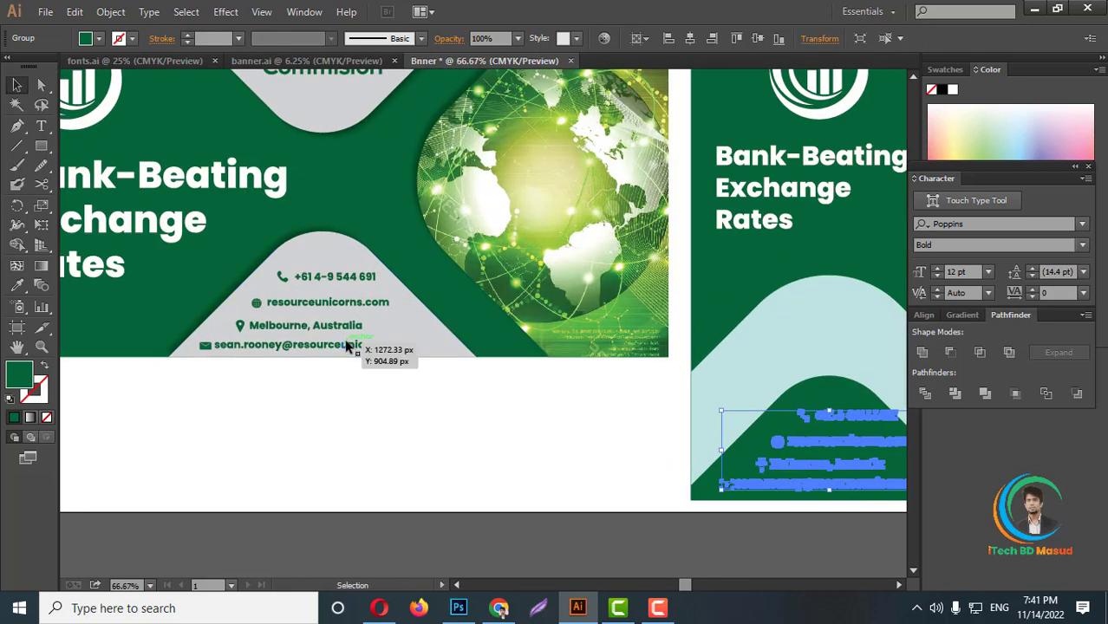
pyautogui.click(347, 345)
pyautogui.keyDown('shift'); pyautogui.click(333, 325); pyautogui.keyUp('shift')
pyautogui.keyDown('shift'); pyautogui.click(334, 304); pyautogui.keyUp('shift')
pyautogui.keyDown('shift'); pyautogui.click(342, 277); pyautogui.keyUp('shift')
pyautogui.rightClick(342, 282)
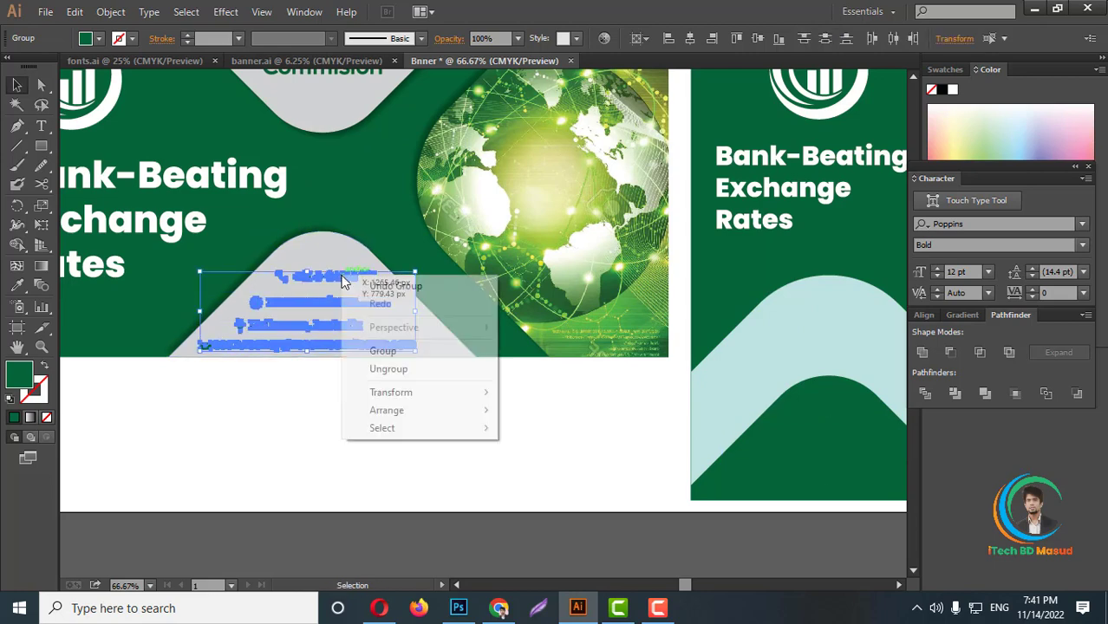
pyautogui.click(391, 351)
pyautogui.click(404, 368)
pyautogui.scroll(-2, 293, 310)
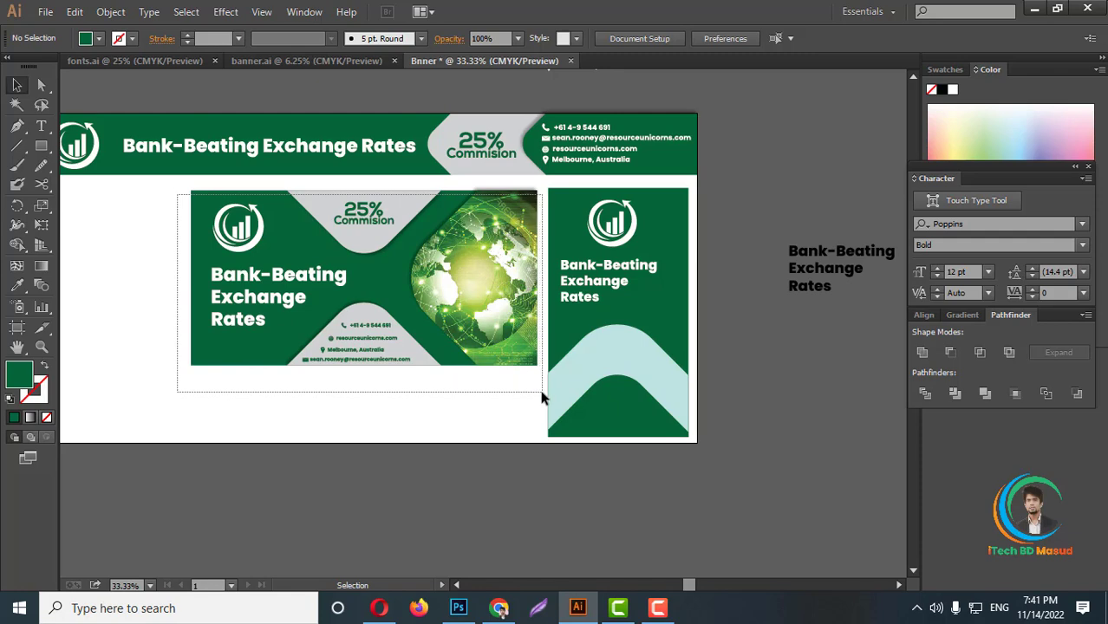
# Clip the left banner's artwork to its frame with a clipping mask
pyautogui.moveTo(539, 386); pyautogui.dragTo(447, 229)
pyautogui.rightClick(446, 229)
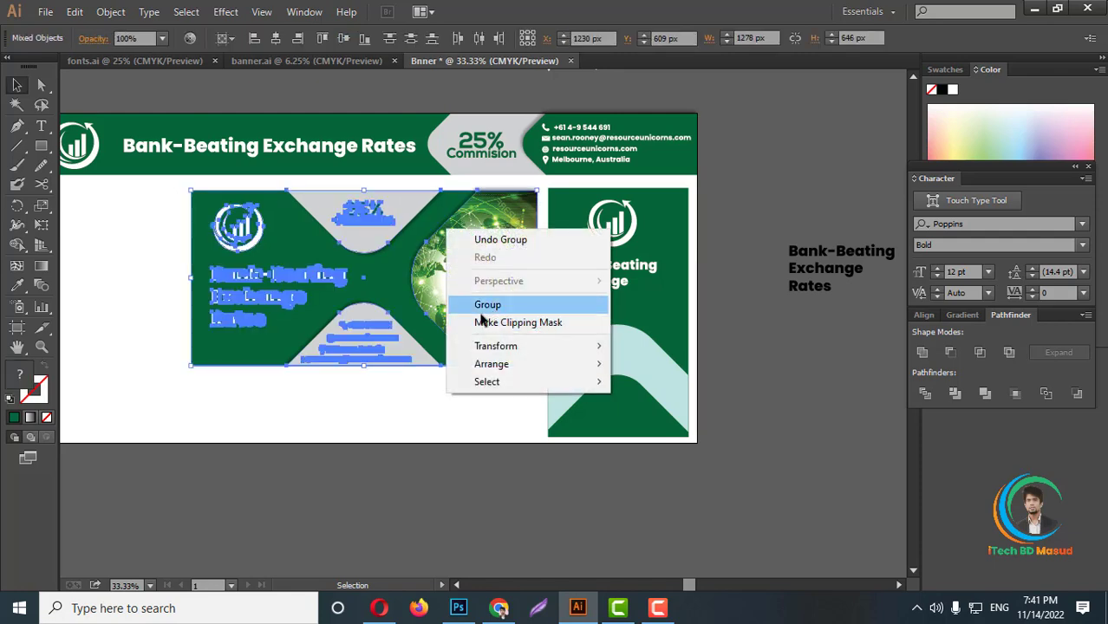
pyautogui.click(490, 323)
pyautogui.click(384, 382)
pyautogui.scroll(-3, 541, 398)
pyautogui.scroll(4, 482, 412)
pyautogui.scroll(1, 483, 412)
# Send the light-blue arch shape behind the other shapes in the right panel
pyautogui.click(484, 409)
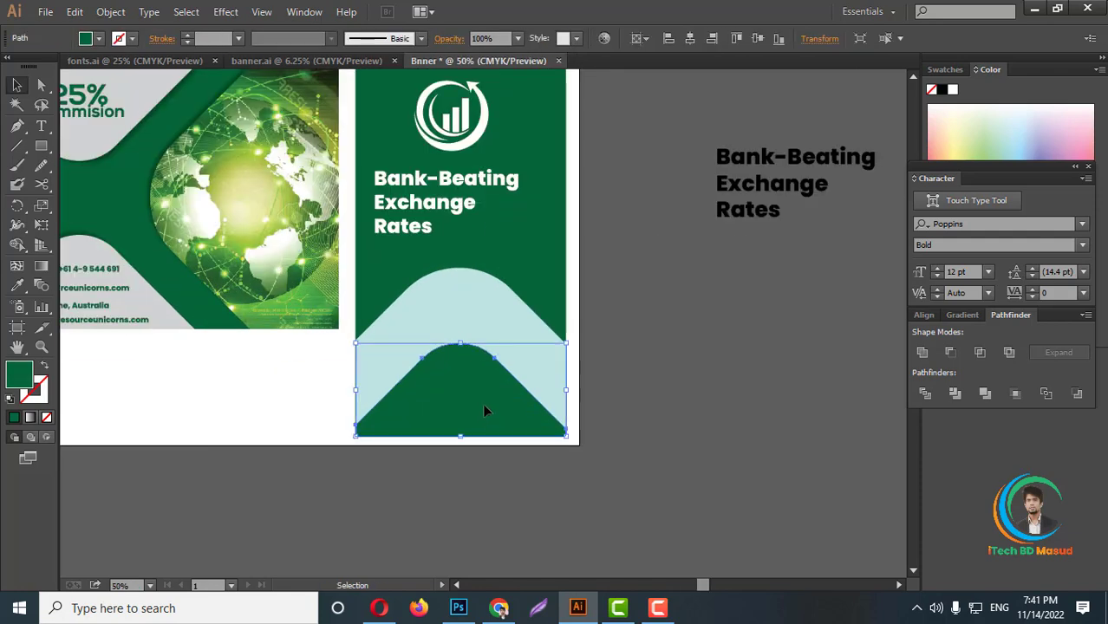
pyautogui.rightClick(532, 250)
pyautogui.moveTo(578, 457)
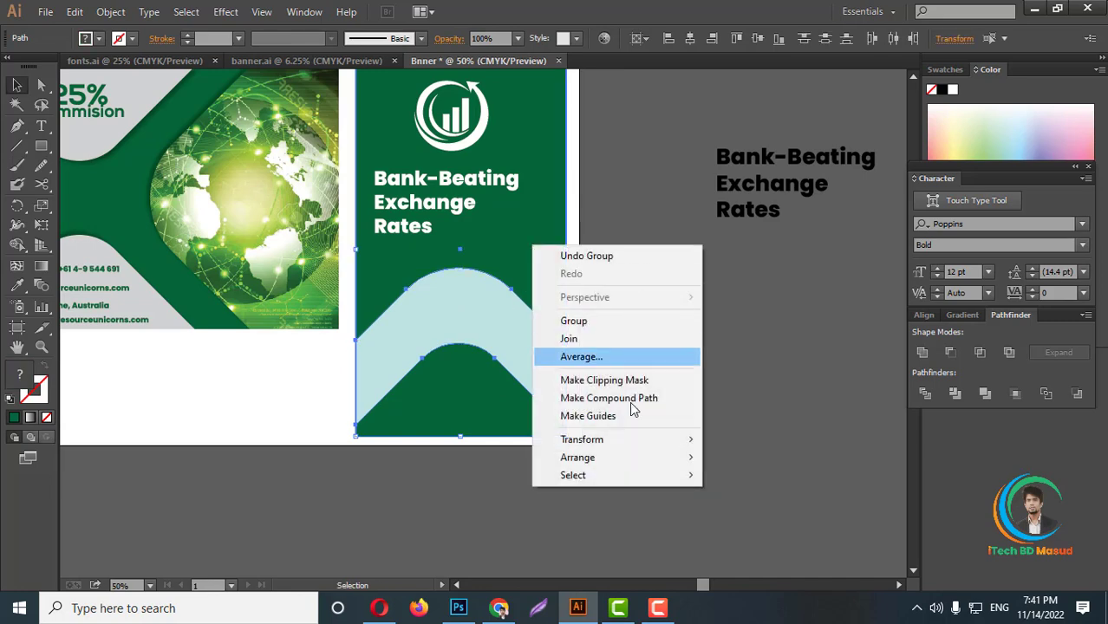
pyautogui.click(726, 515)
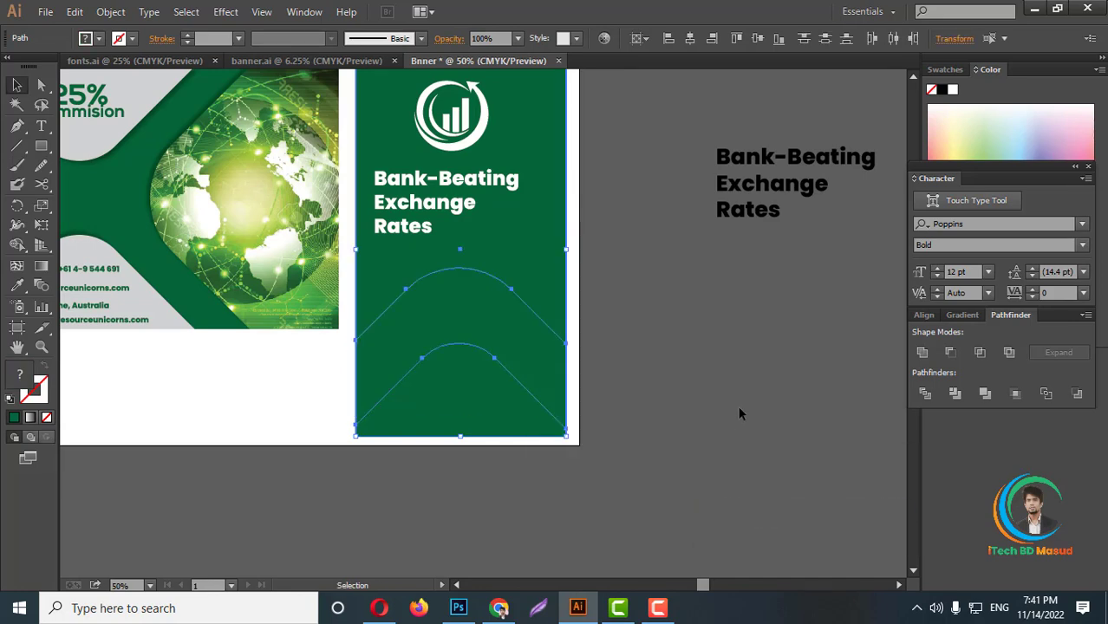
pyautogui.moveTo(487, 407); pyautogui.dragTo(561, 411)
pyautogui.scroll(1, 523, 410)
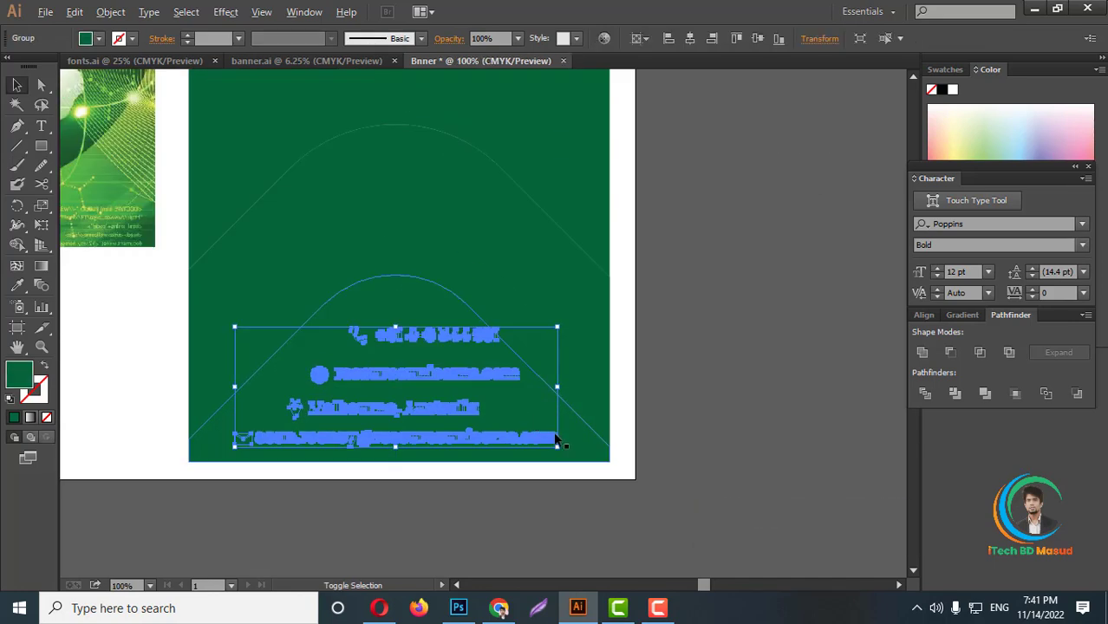
# Sample a colour for the contact text, then narrow and enlarge it to fit the panel bottom
pyautogui.click(18, 285)
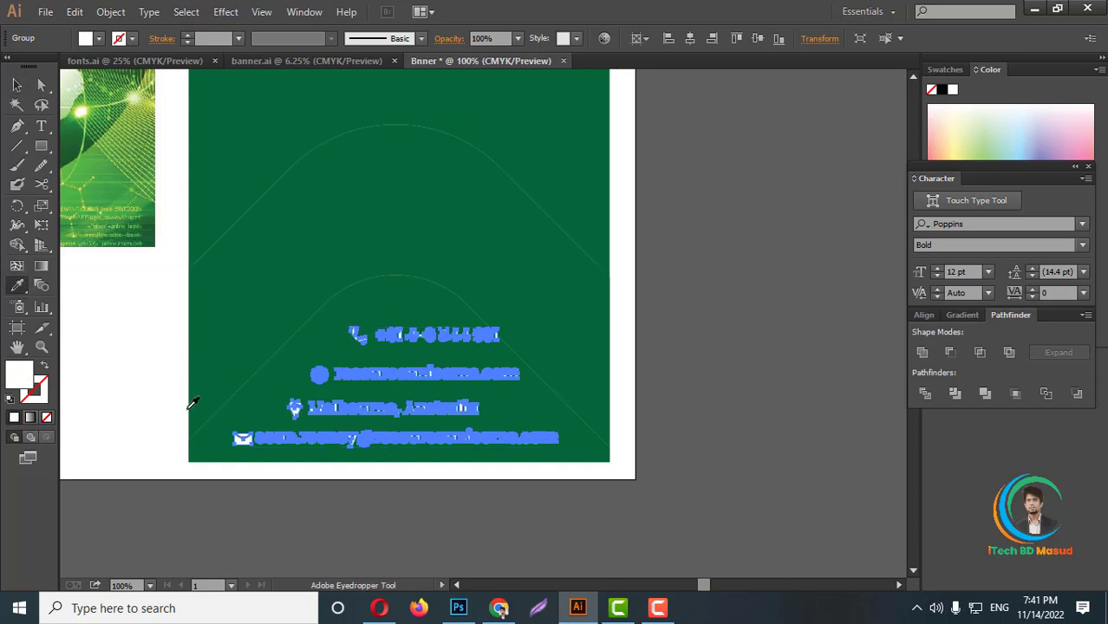
pyautogui.click(15, 85)
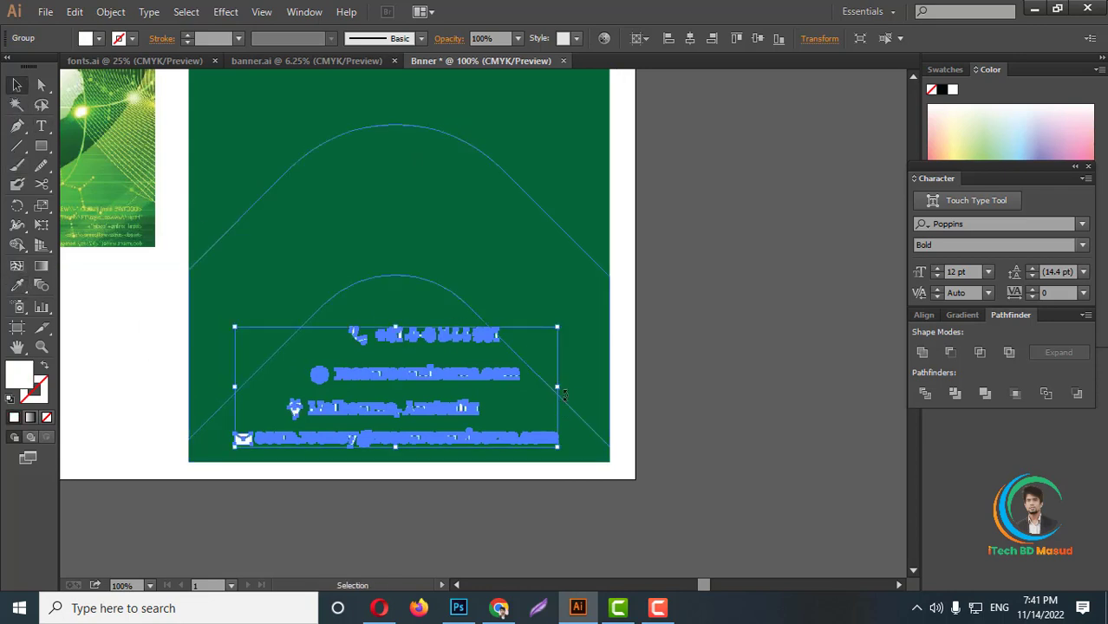
pyautogui.moveTo(556, 387); pyautogui.dragTo(523, 387)
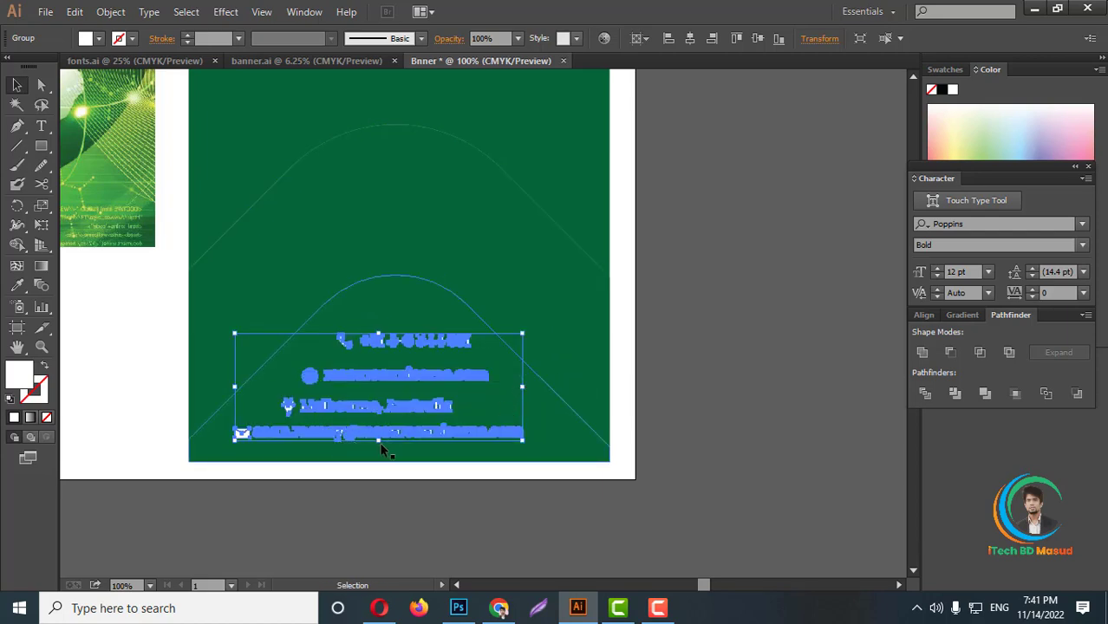
pyautogui.moveTo(378, 442); pyautogui.dragTo(380, 454)
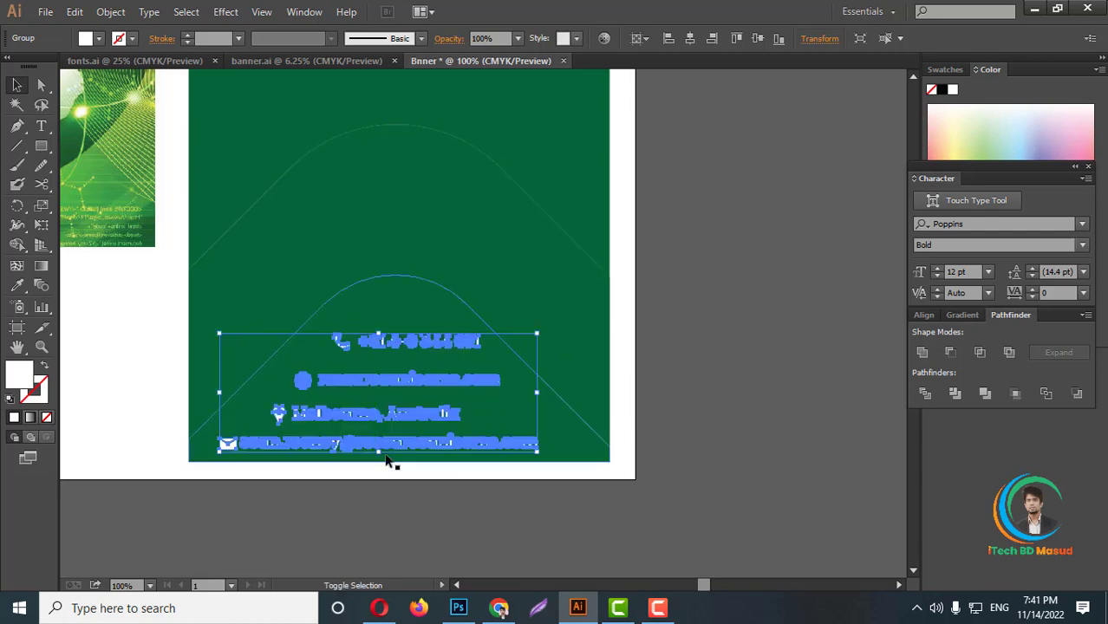
pyautogui.click(649, 394)
pyautogui.scroll(1, 693, 347)
pyautogui.hotkey('ctrl', '-')
pyautogui.hotkey('ctrl', '-')
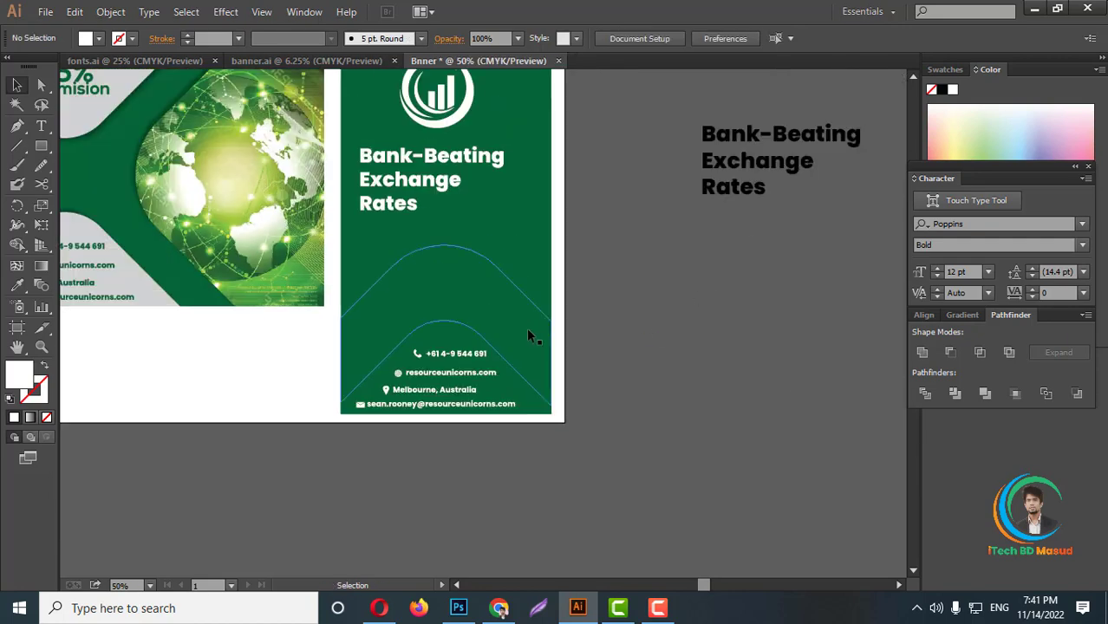
pyautogui.scroll(1, 646, 345)
# Fill the vertical panel's arch with the globe panel's light grey using the Eyedropper
pyautogui.press('a')
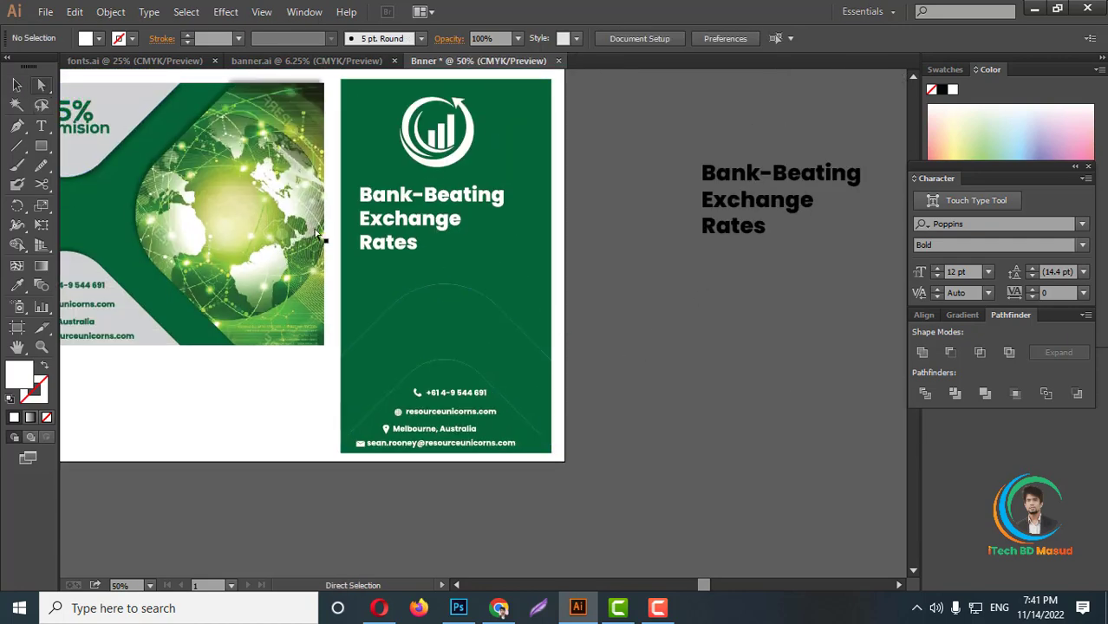
pyautogui.click(459, 328)
pyautogui.click(16, 285)
pyautogui.click(128, 135)
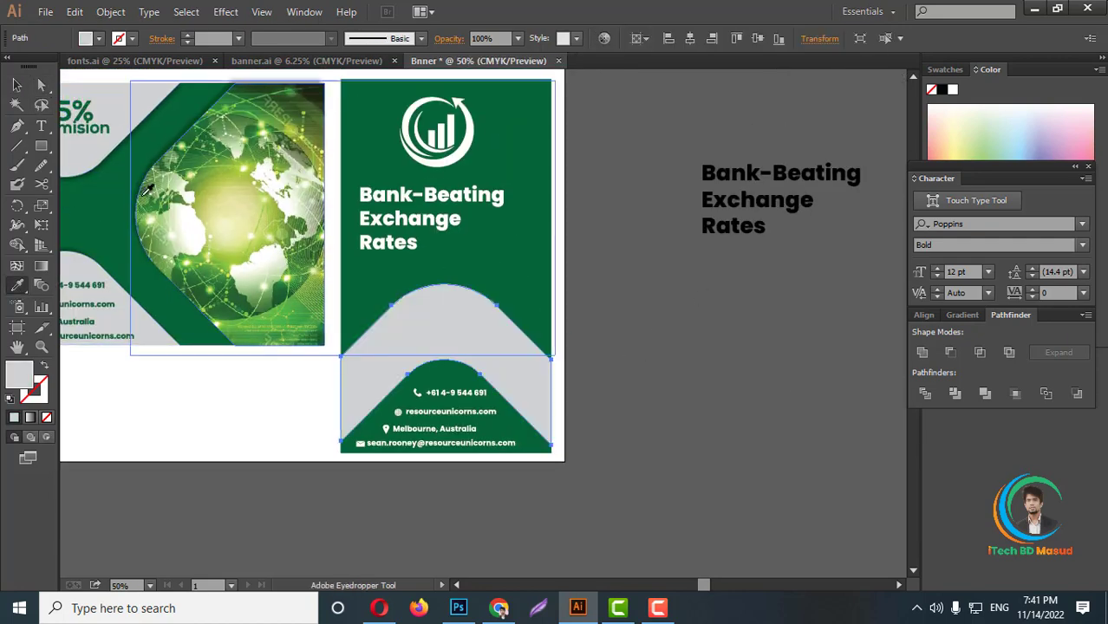
pyautogui.click(16, 85)
pyautogui.click(617, 283)
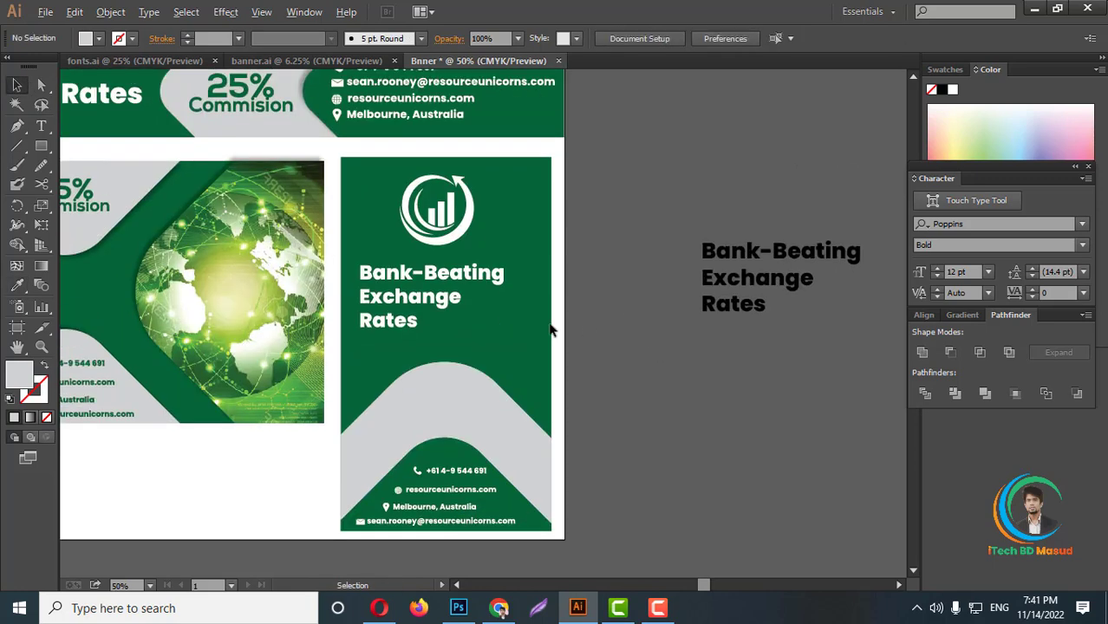
pyautogui.scroll(-2, 550, 327)
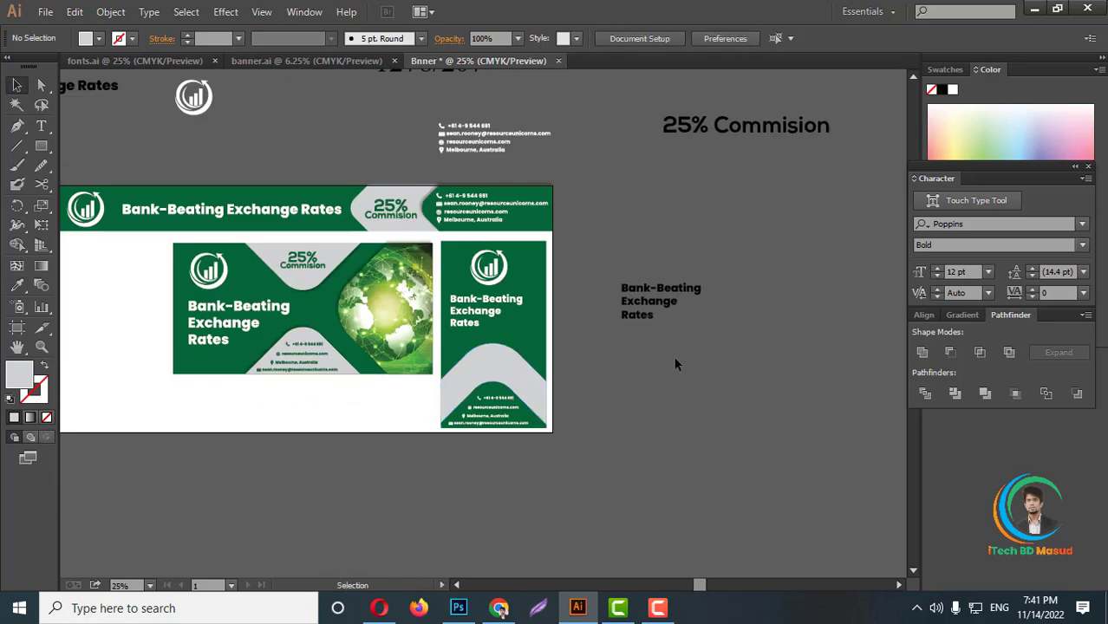
pyautogui.scroll(1, 674, 360)
pyautogui.scroll(1, 667, 347)
pyautogui.scroll(-1, 625, 303)
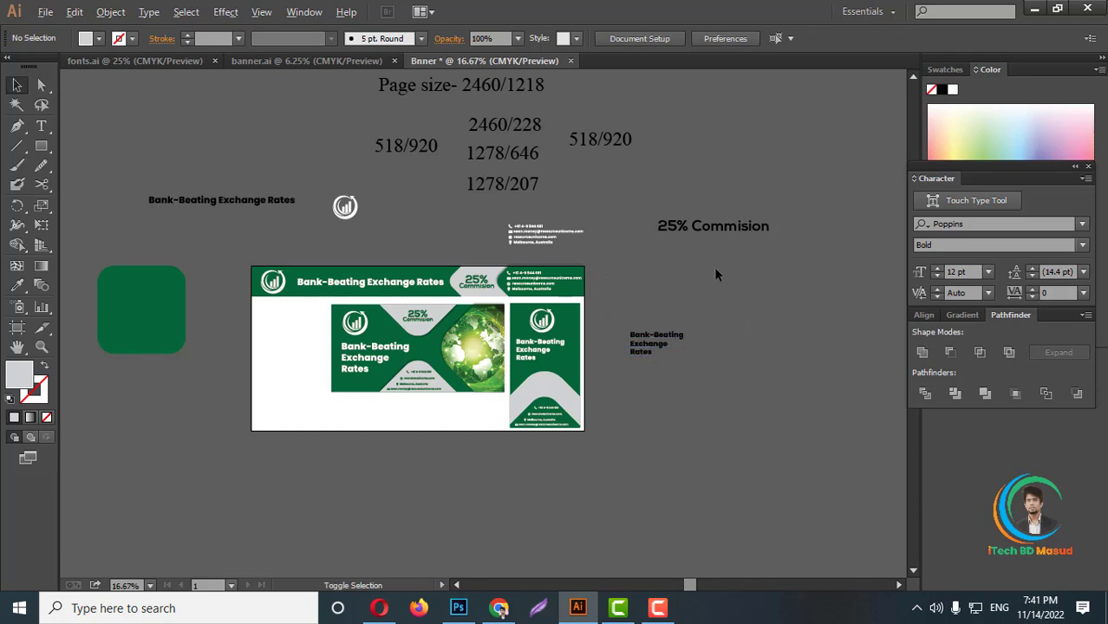
pyautogui.scroll(1, 716, 275)
pyautogui.scroll(-1, 732, 328)
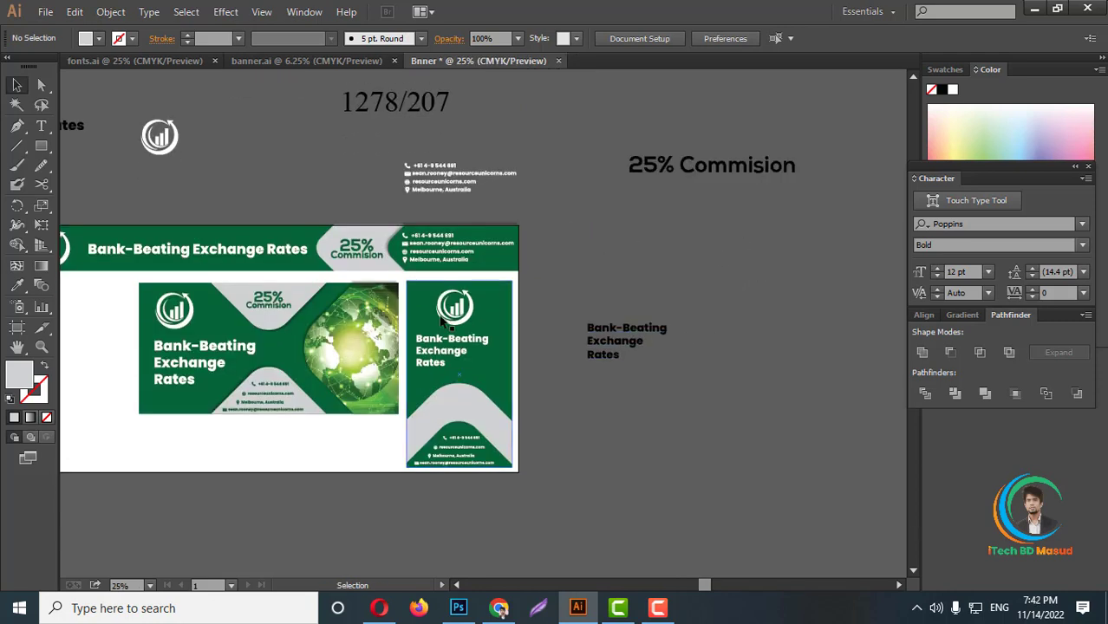
# Place a copy of the 25% Commision label above the vertical panel's contact info, brought to front
pyautogui.click(356, 257)
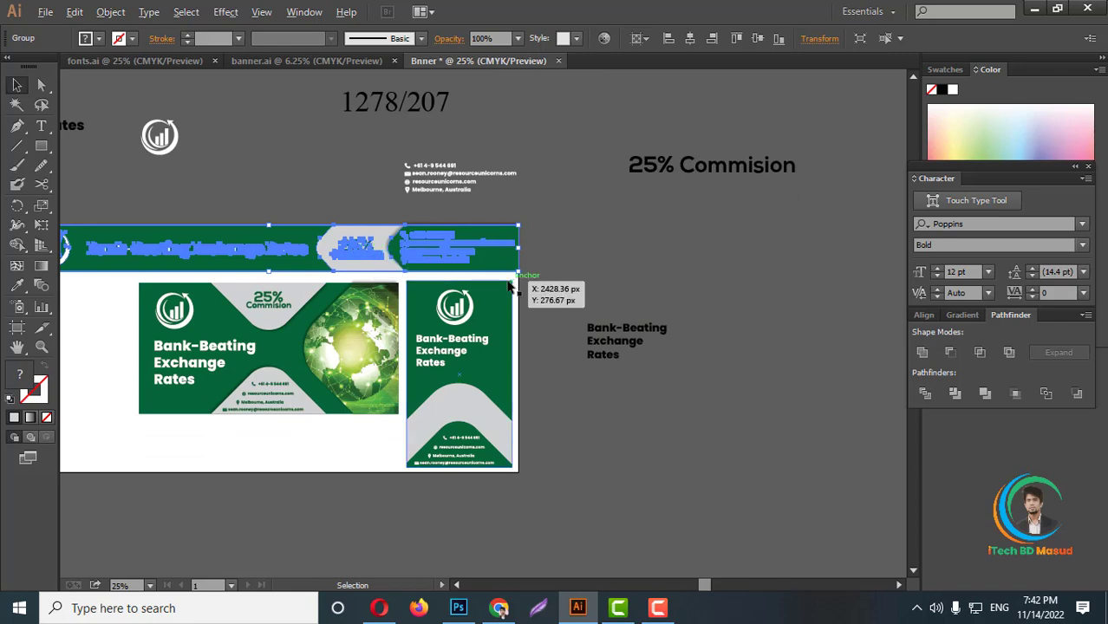
pyautogui.scroll(-1, 520, 282)
pyautogui.scroll(1, 475, 273)
pyautogui.scroll(1, 466, 276)
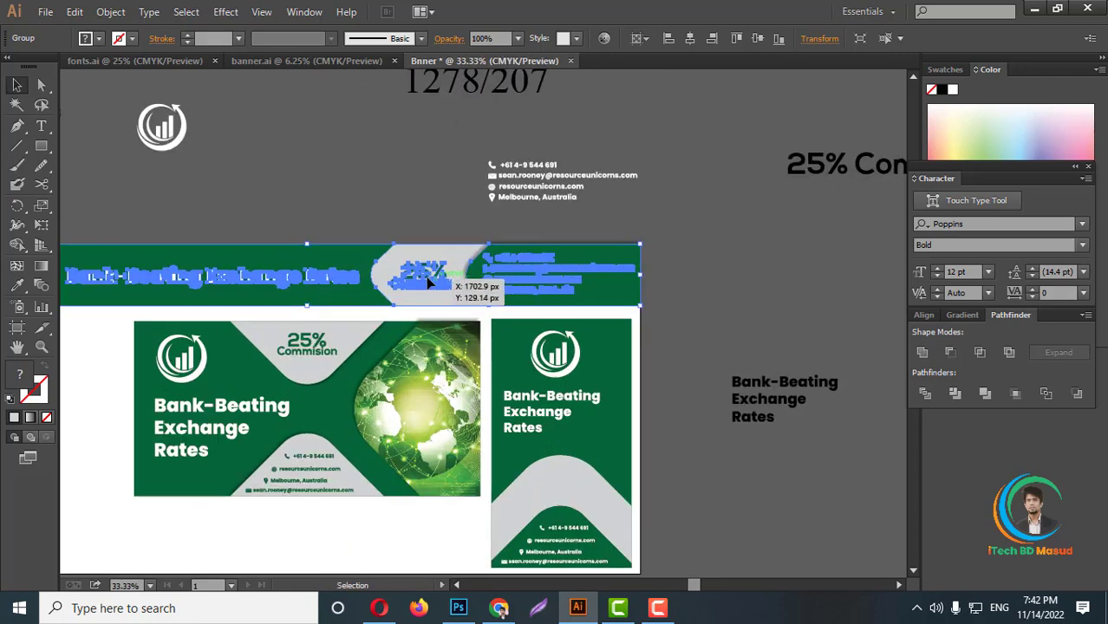
pyautogui.rightClick(420, 263)
pyautogui.click(440, 263)
pyautogui.moveTo(440, 263)
pyautogui.mouseDown()
pyautogui.moveTo(563, 485)
pyautogui.moveTo(545, 488)
pyautogui.mouseUp()
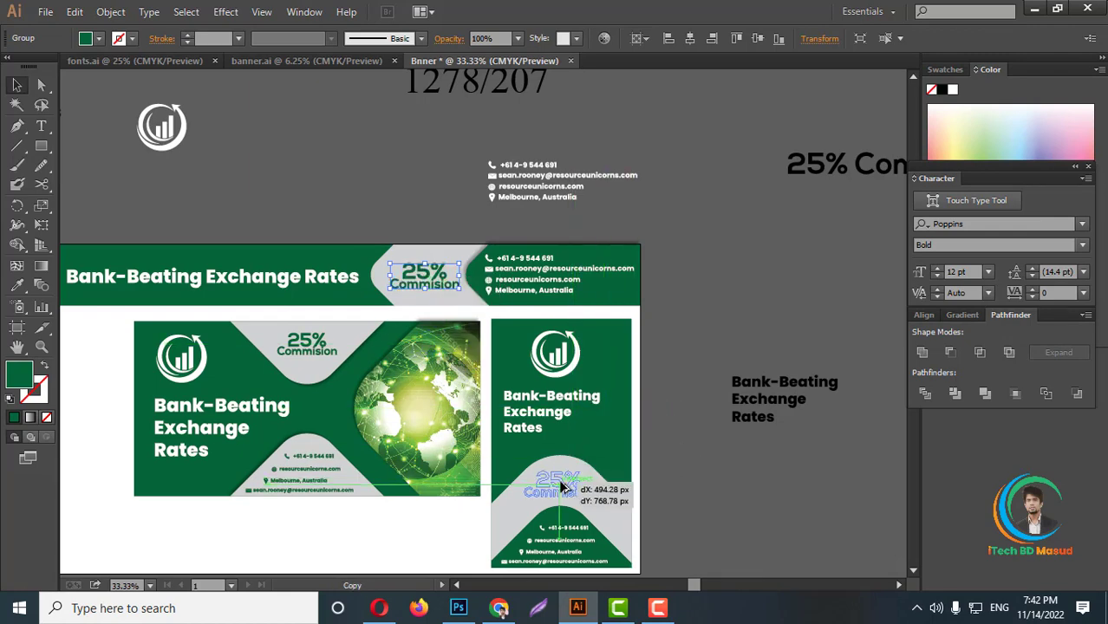
pyautogui.rightClick(561, 488)
pyautogui.click(854, 453)
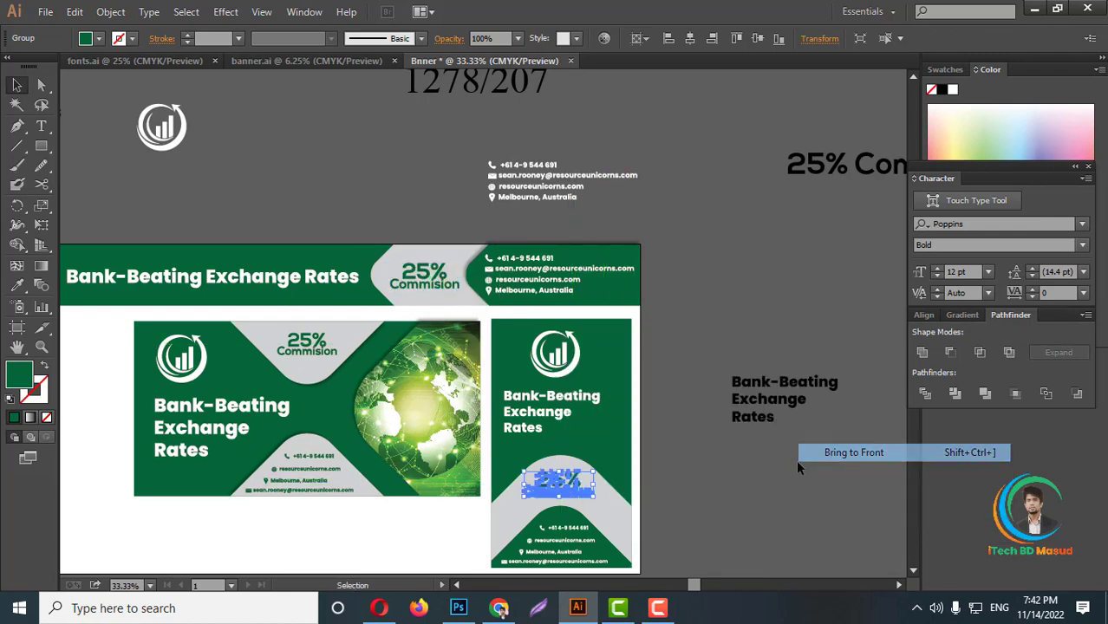
pyautogui.scroll(3, 620, 505)
pyautogui.scroll(-3, 628, 468)
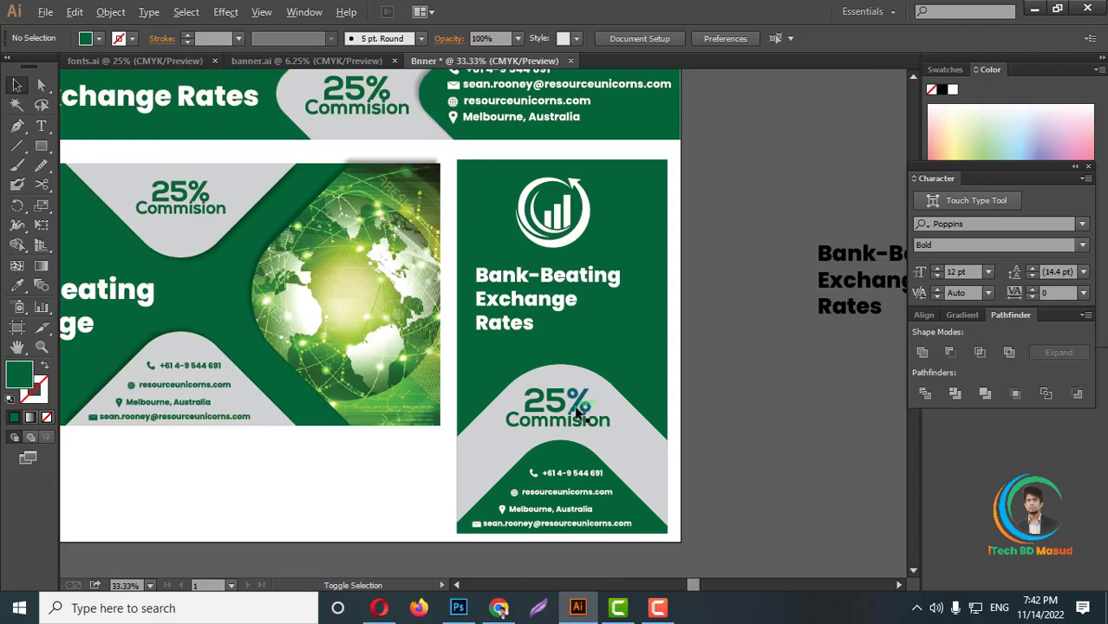
pyautogui.scroll(-2, 683, 443)
pyautogui.scroll(2, 683, 444)
pyautogui.scroll(2, 620, 160)
pyautogui.scroll(1, 641, 490)
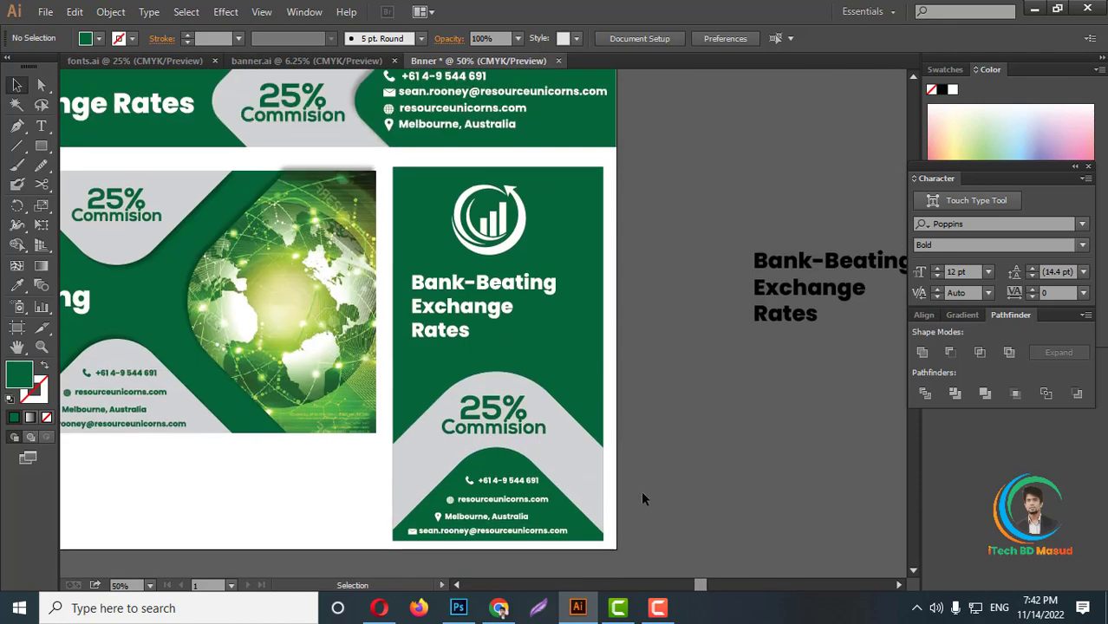
pyautogui.scroll(-1, 638, 483)
pyautogui.scroll(-1, 650, 498)
# Group the right vertical panel and place a duplicate at the banner's left edge
pyautogui.moveTo(620, 484); pyautogui.dragTo(498, 288)
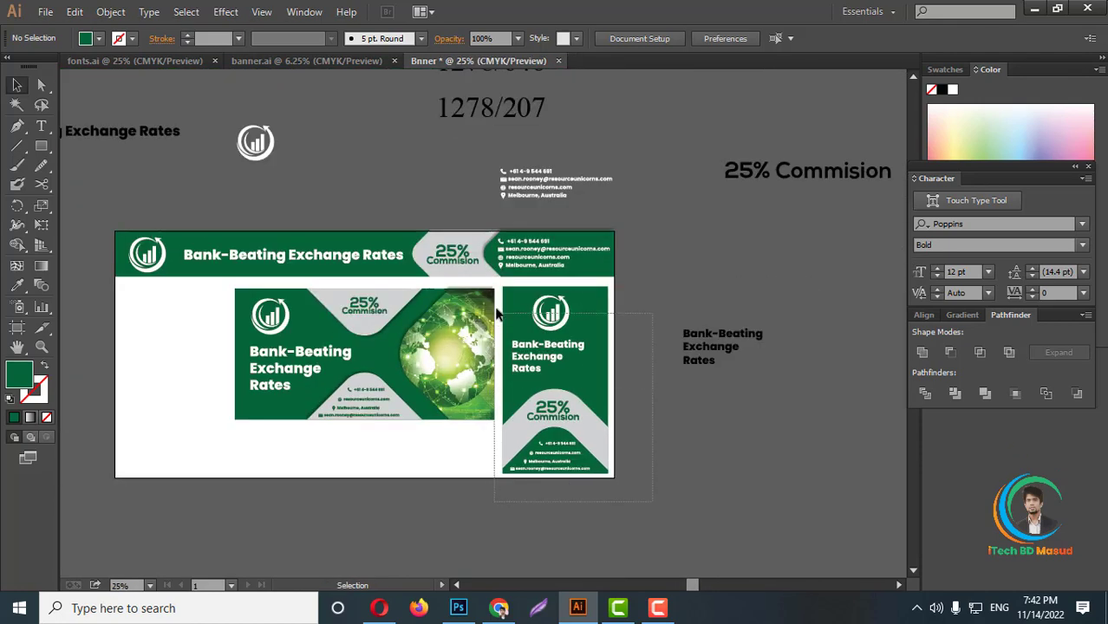
pyautogui.rightClick(568, 307)
pyautogui.click(635, 383)
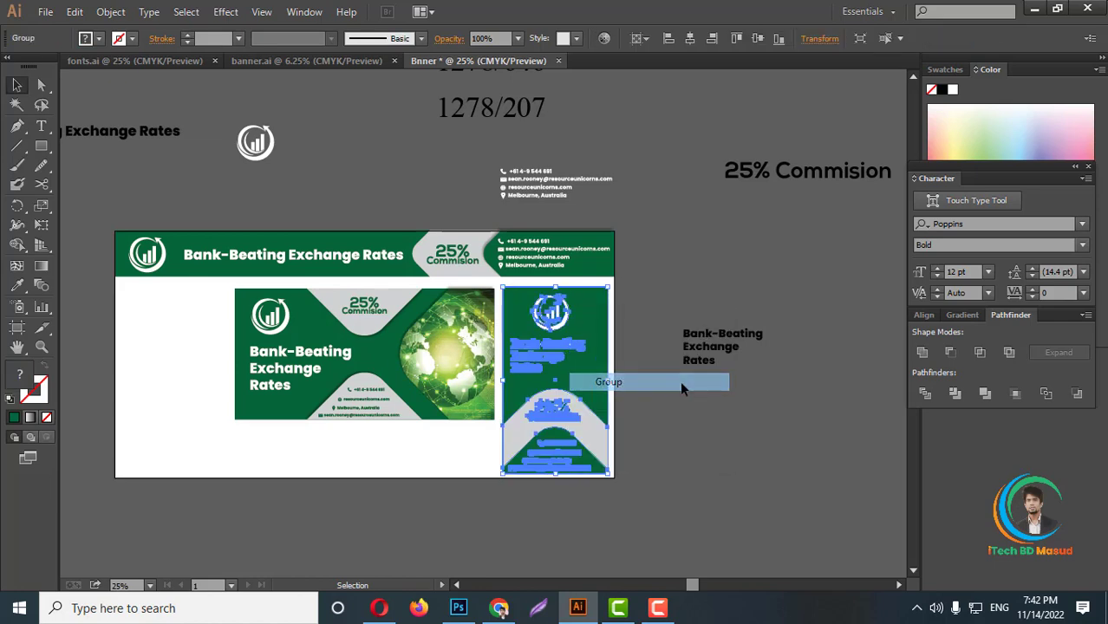
pyautogui.scroll(-1, 680, 381)
pyautogui.scroll(1, 637, 419)
pyautogui.moveTo(637, 418); pyautogui.dragTo(253, 419)
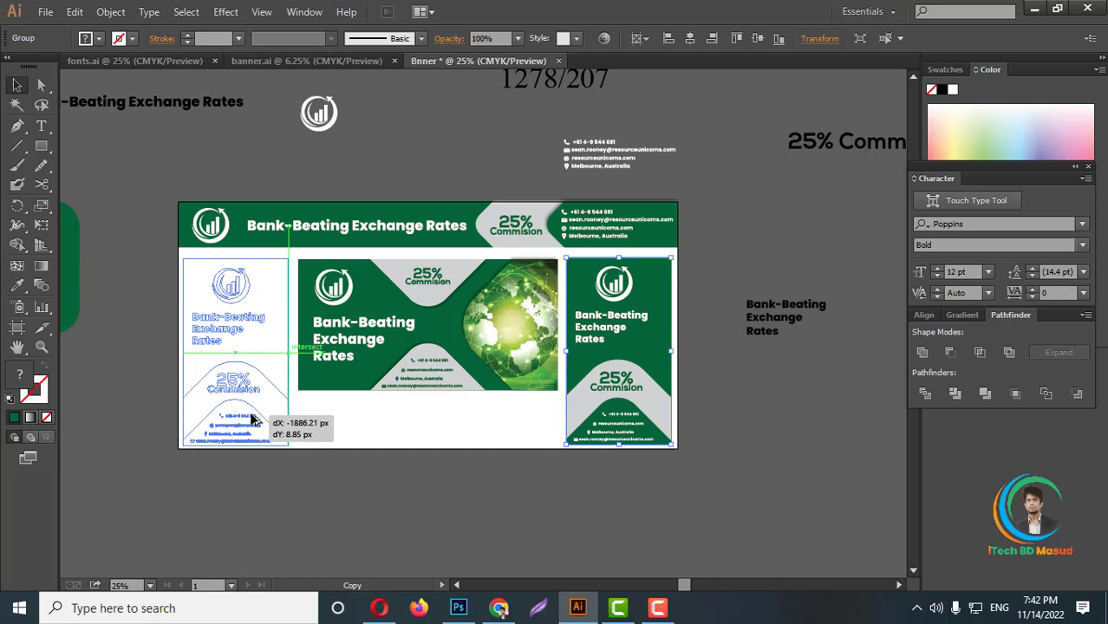
pyautogui.moveTo(253, 420); pyautogui.dragTo(252, 420)
# Bottom-align both side panels, then group and ungroup them
pyautogui.keyDown('shift'); pyautogui.click(579, 380); pyautogui.keyUp('shift')
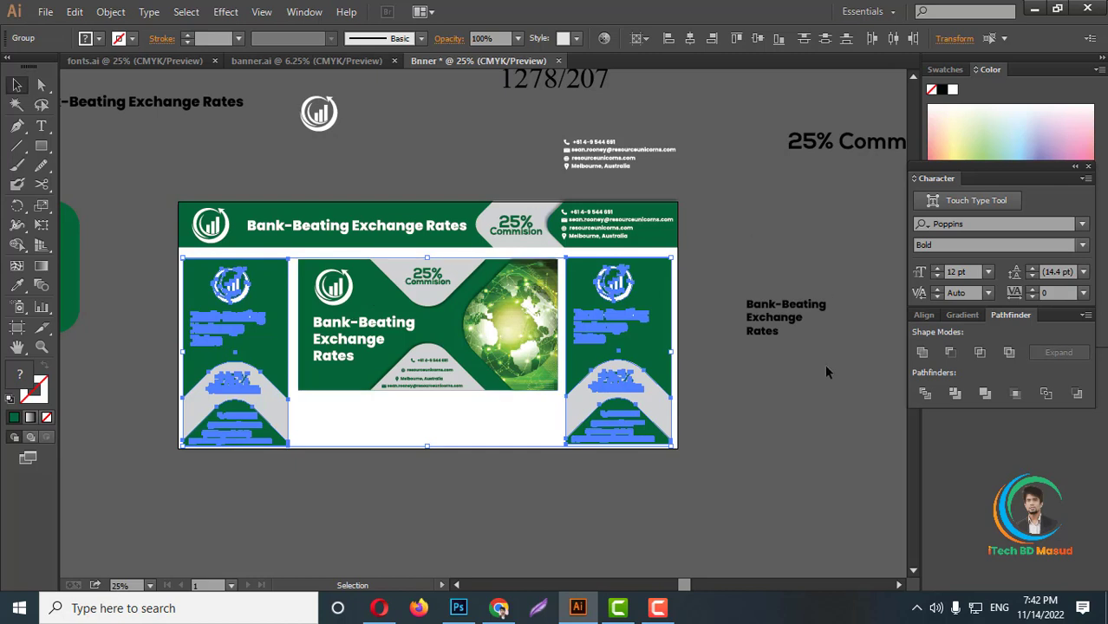
pyautogui.click(778, 39)
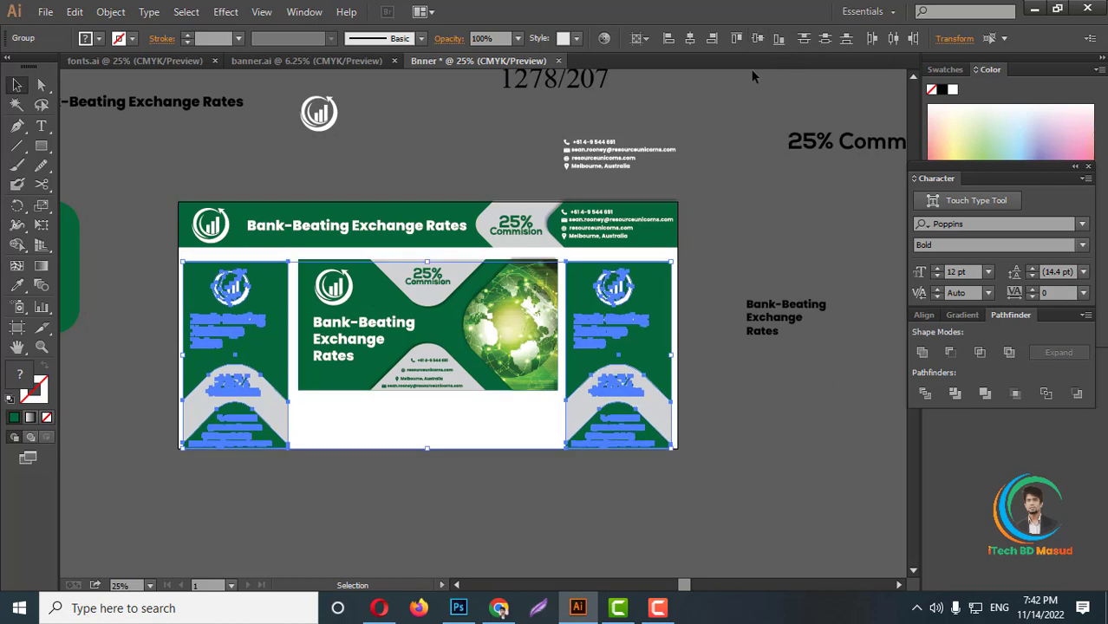
pyautogui.rightClick(687, 280)
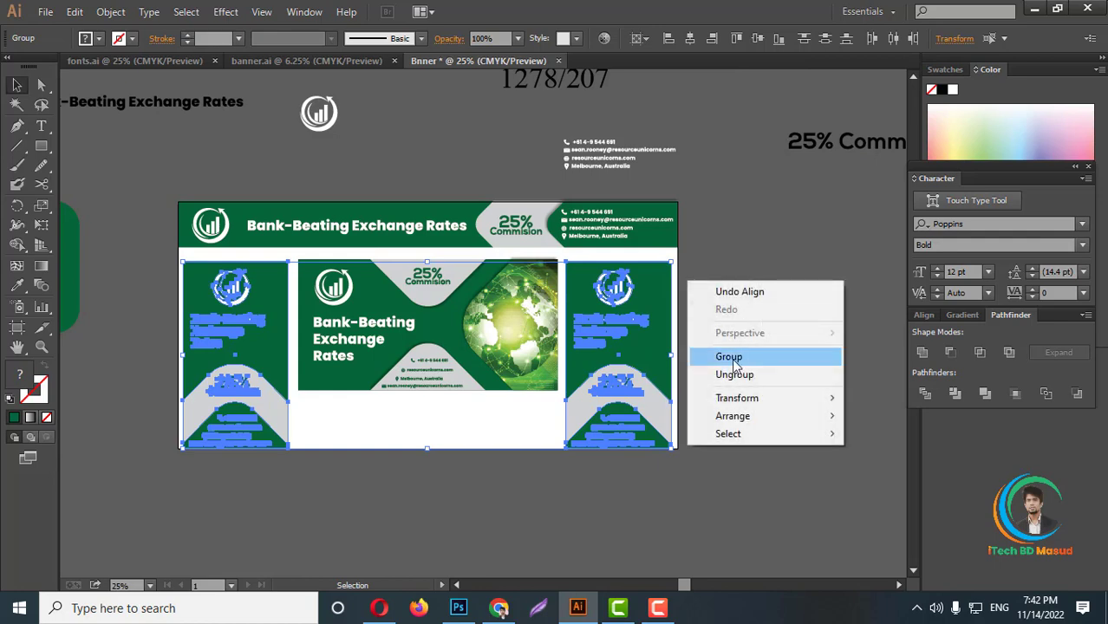
pyautogui.click(729, 355)
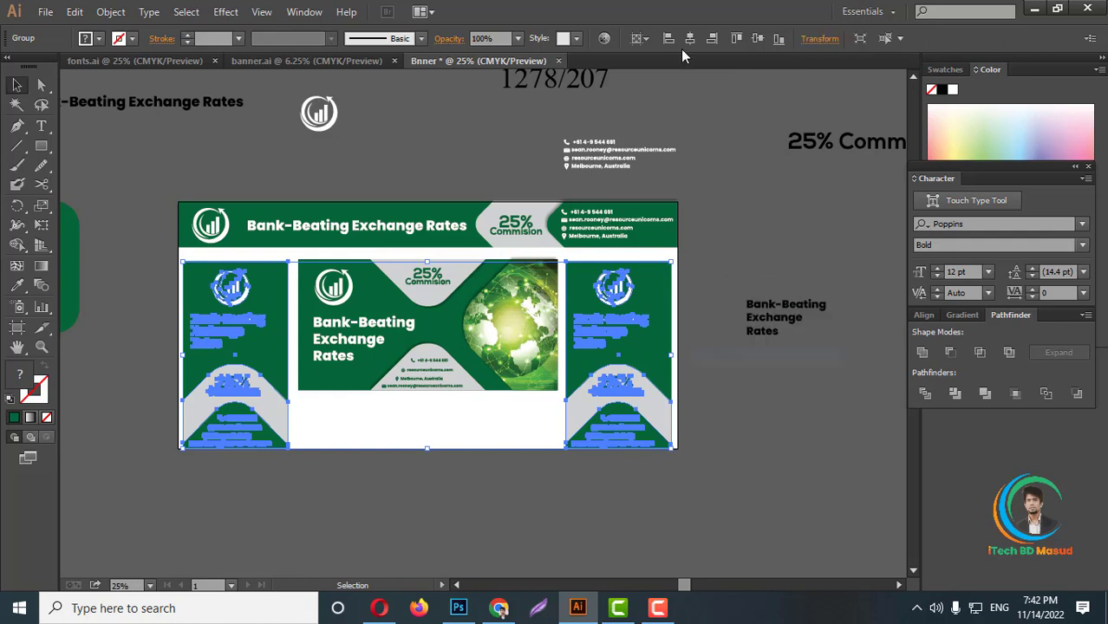
pyautogui.rightClick(621, 326)
pyautogui.click(669, 422)
pyautogui.click(673, 342)
pyautogui.scroll(-5, 595, 394)
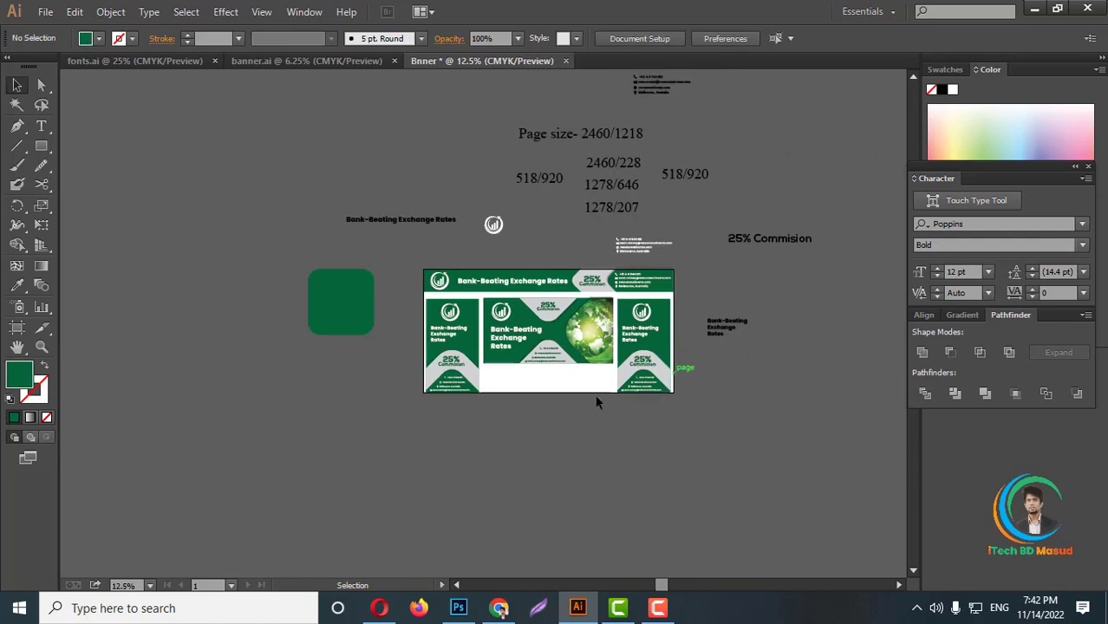
pyautogui.scroll(5, 577, 401)
pyautogui.scroll(2, 434, 355)
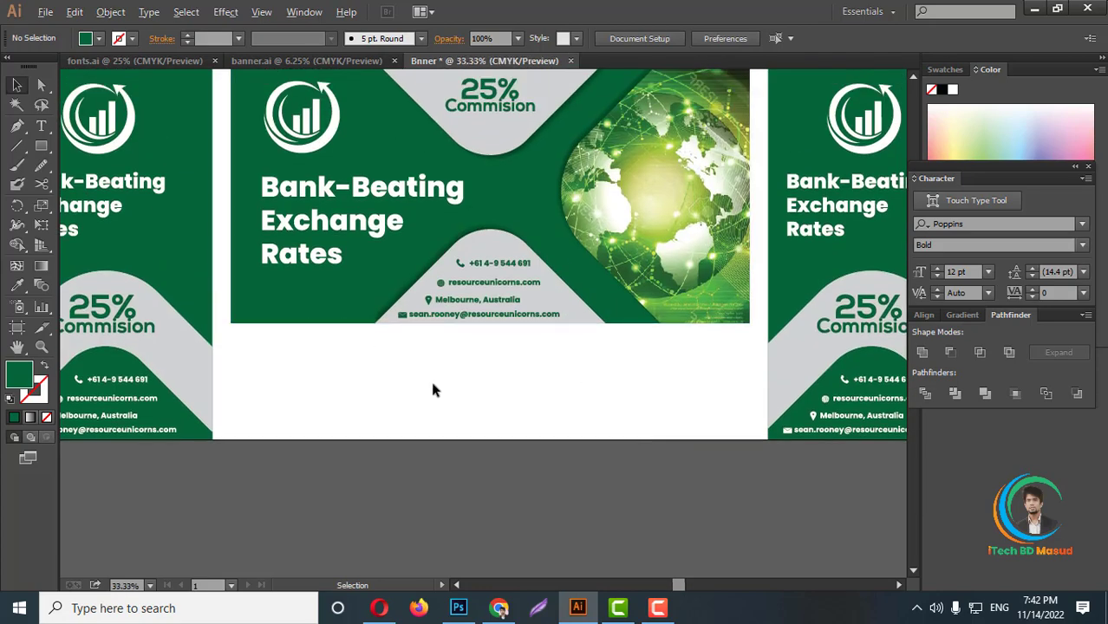
pyautogui.scroll(-2, 485, 394)
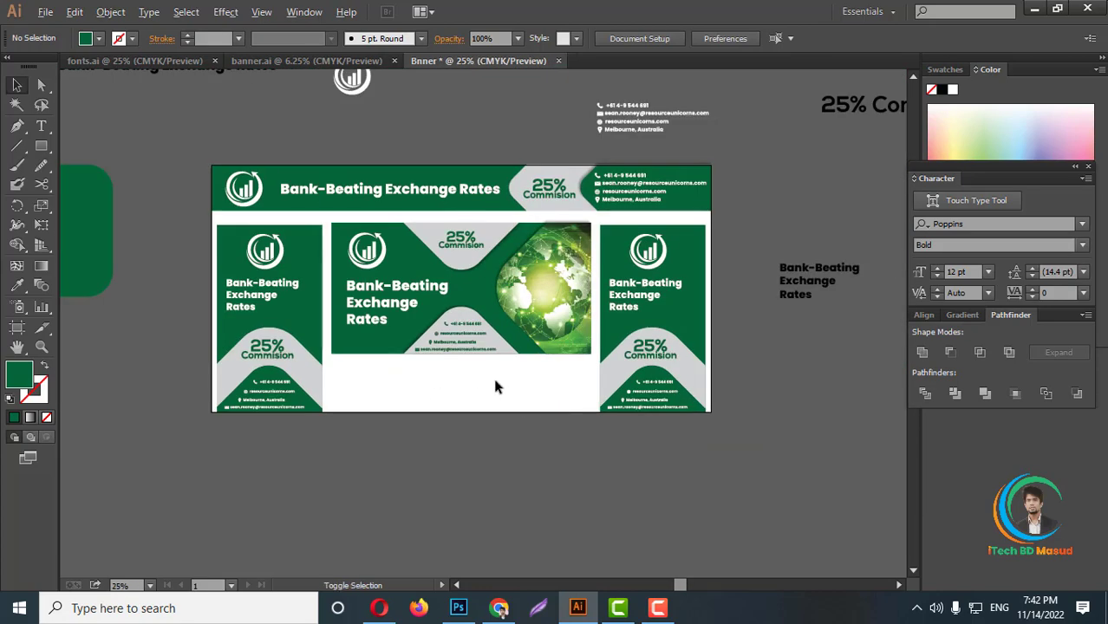
pyautogui.scroll(1, 492, 374)
pyautogui.scroll(1, 417, 429)
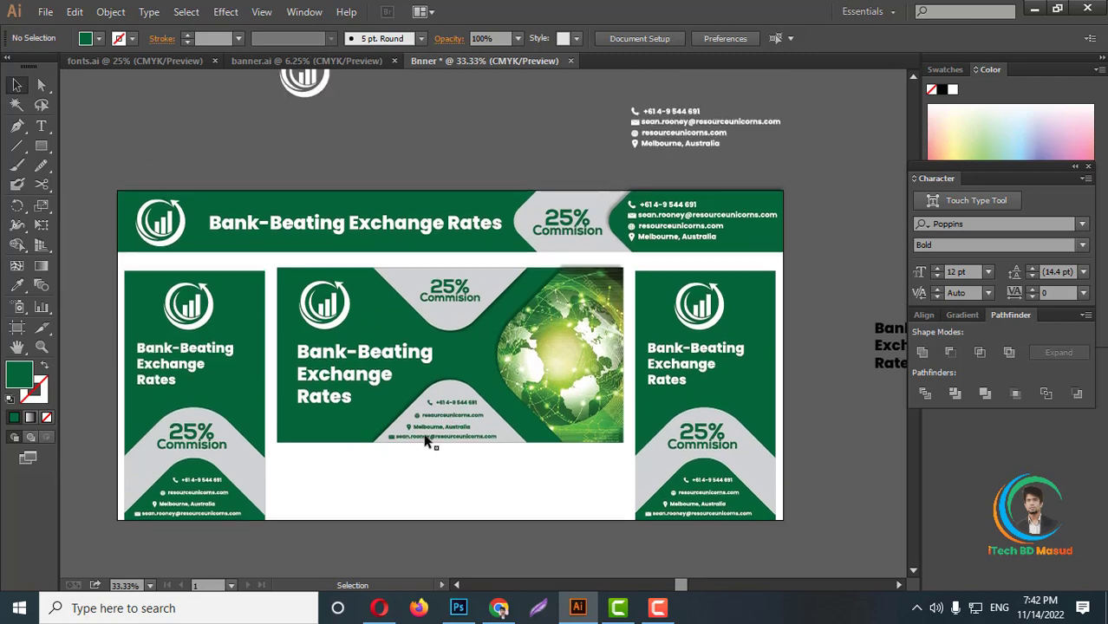
pyautogui.scroll(3, 485, 382)
pyautogui.scroll(-1, 548, 345)
pyautogui.scroll(2, 548, 346)
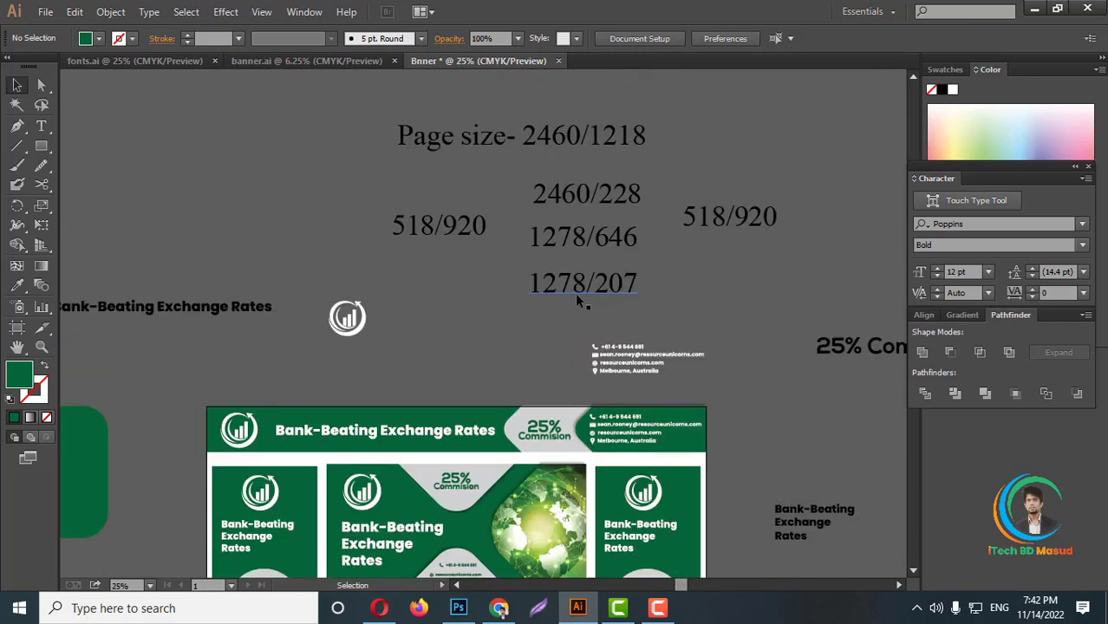
# Create a 1278 × 207 px rectangle with the Rectangle tool
pyautogui.scroll(-3, 625, 299)
pyautogui.scroll(-3, 624, 299)
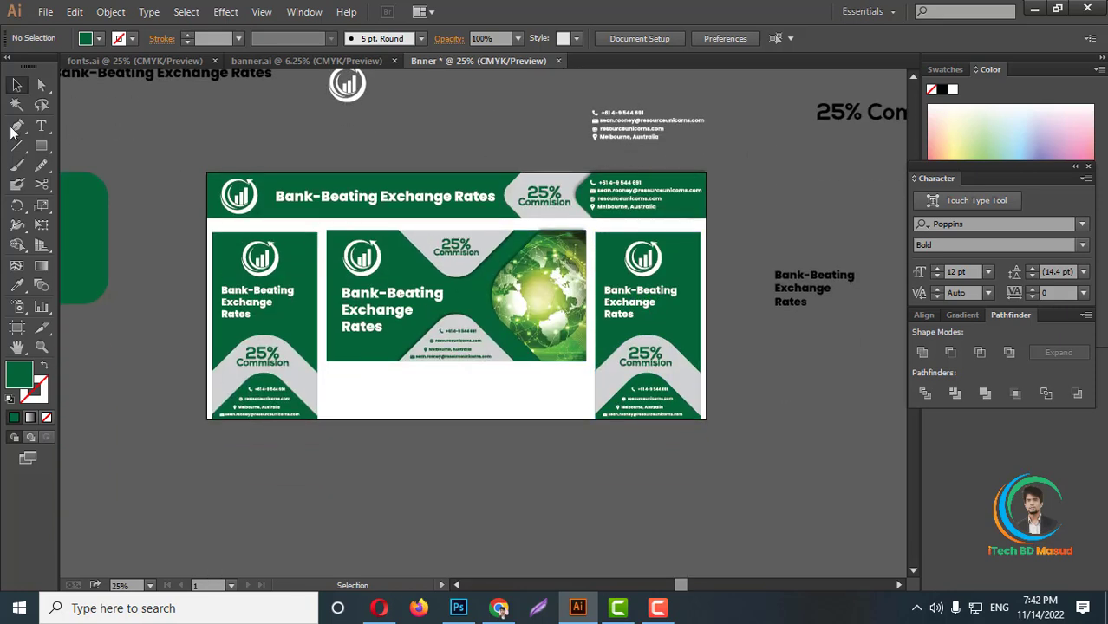
pyautogui.press('m')
pyautogui.scroll(2, 448, 408)
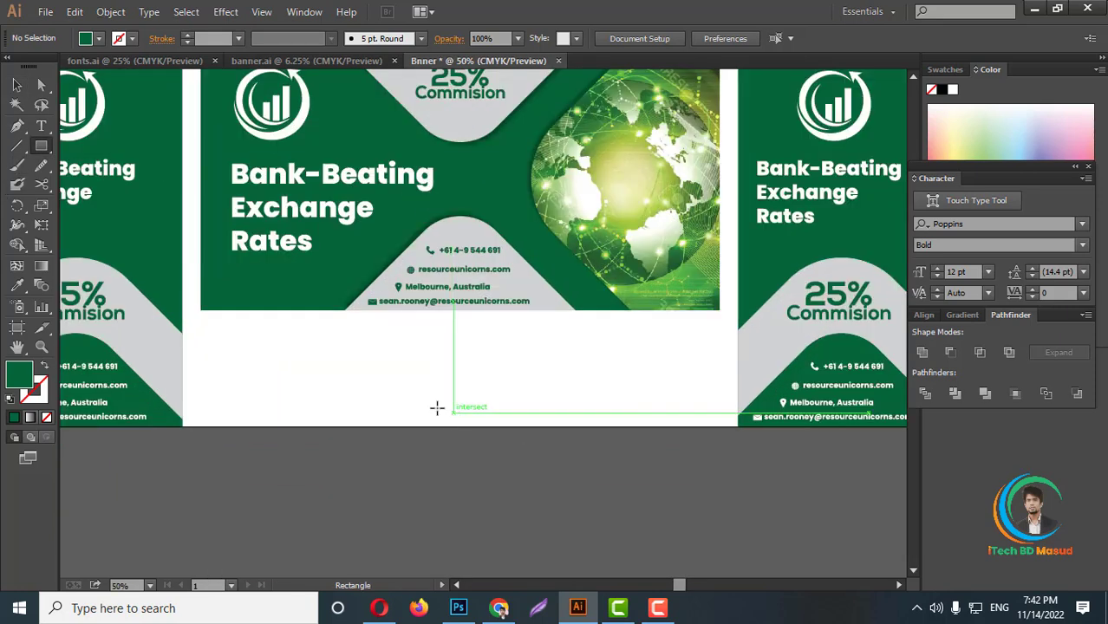
pyautogui.click(397, 391)
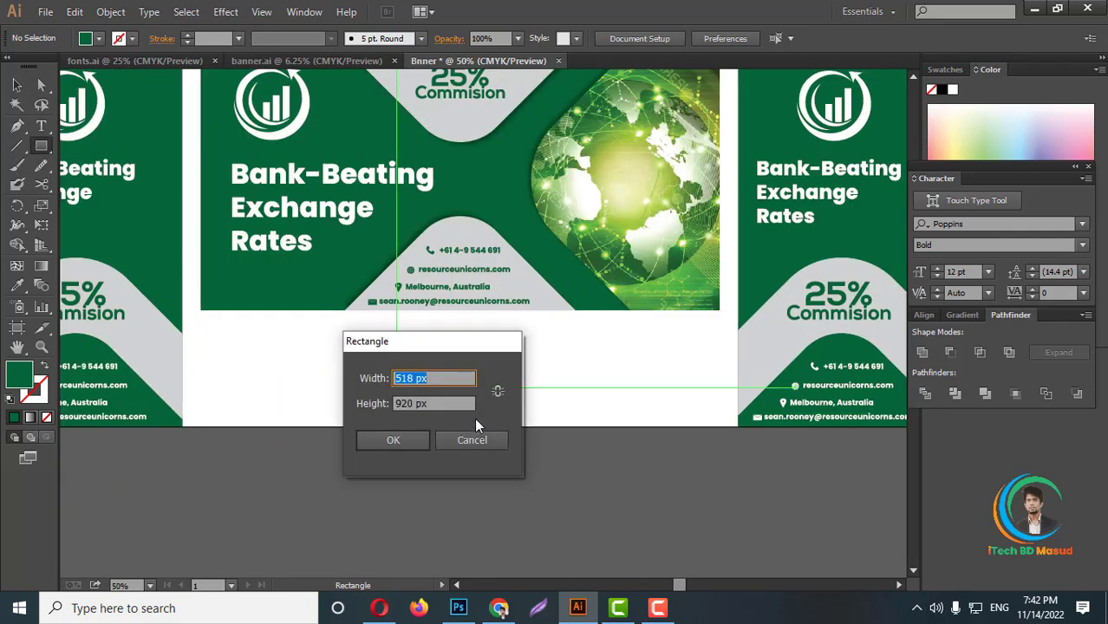
pyautogui.write('12')
pyautogui.write('78')
pyautogui.press('Tab')
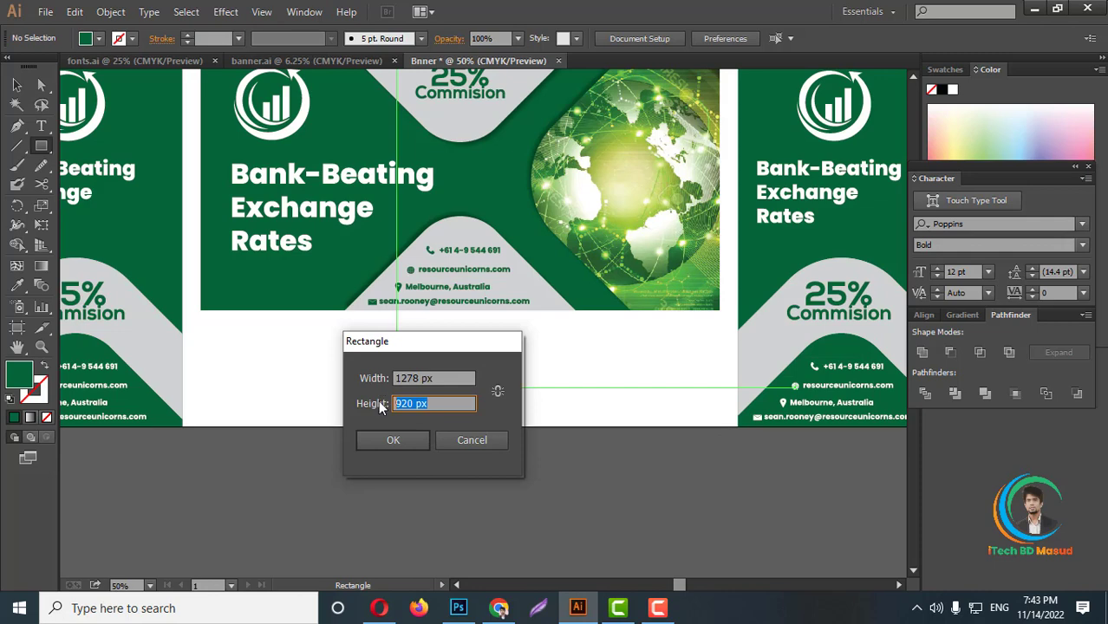
pyautogui.write('207')
pyautogui.click(416, 441)
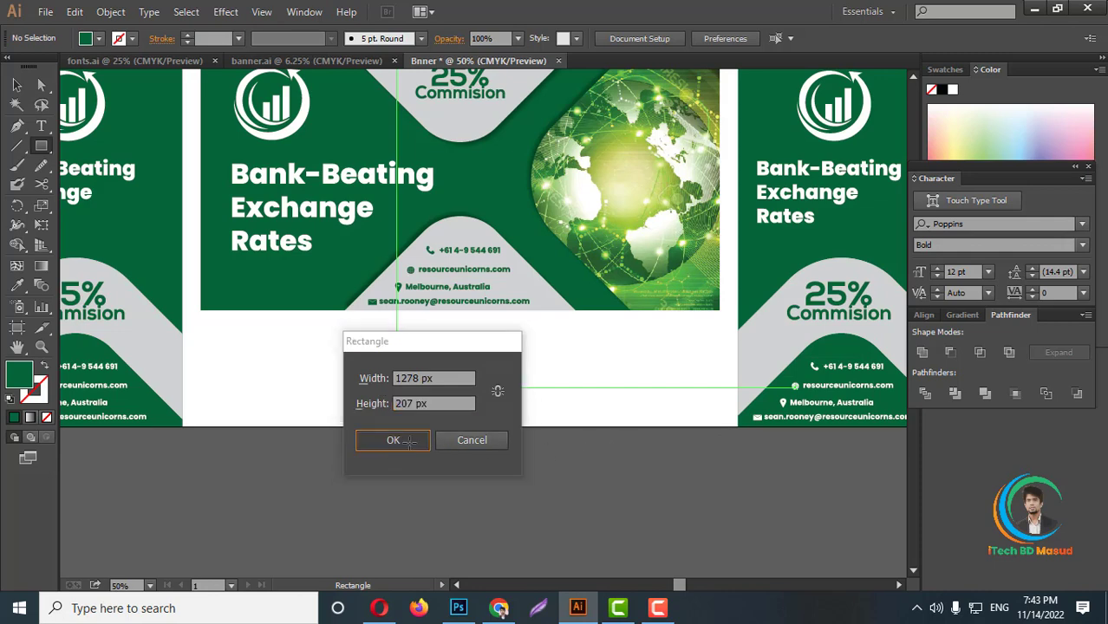
# Move the green rectangle into the empty slot below the central banner, flush with the artboard's bottom edge
pyautogui.press('v')
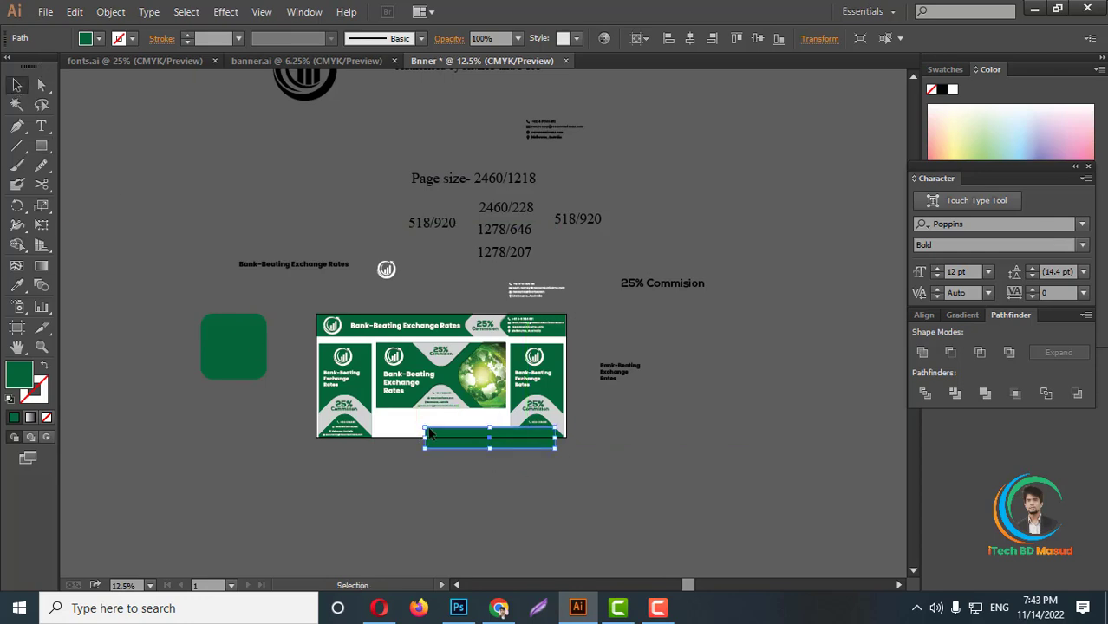
pyautogui.scroll(3, 431, 437)
pyautogui.moveTo(576, 481); pyautogui.dragTo(381, 417)
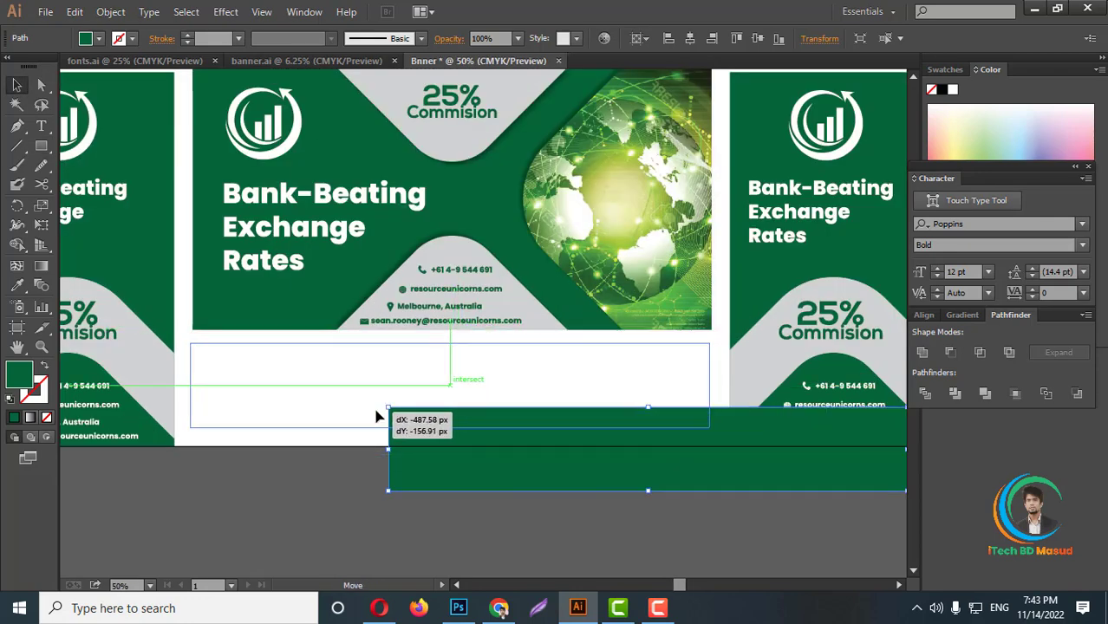
pyautogui.moveTo(381, 417); pyautogui.dragTo(382, 417)
pyautogui.moveTo(490, 403); pyautogui.dragTo(491, 424)
pyautogui.click(476, 518)
pyautogui.hotkey('ctrl', '-')
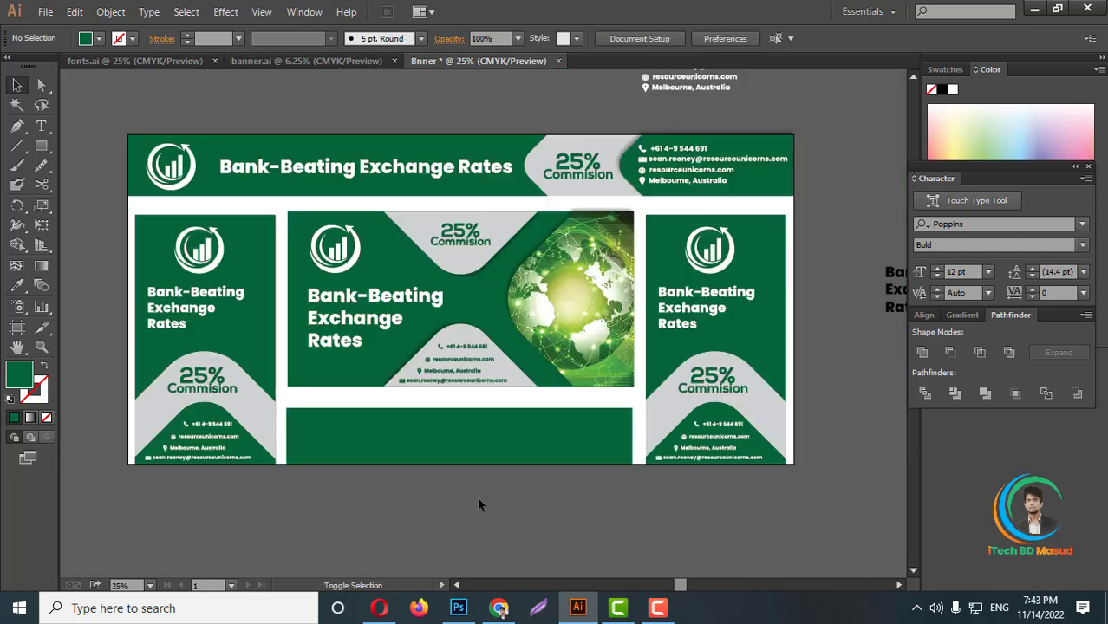
pyautogui.hotkey('ctrl', '-')
pyautogui.scroll(1, 580, 468)
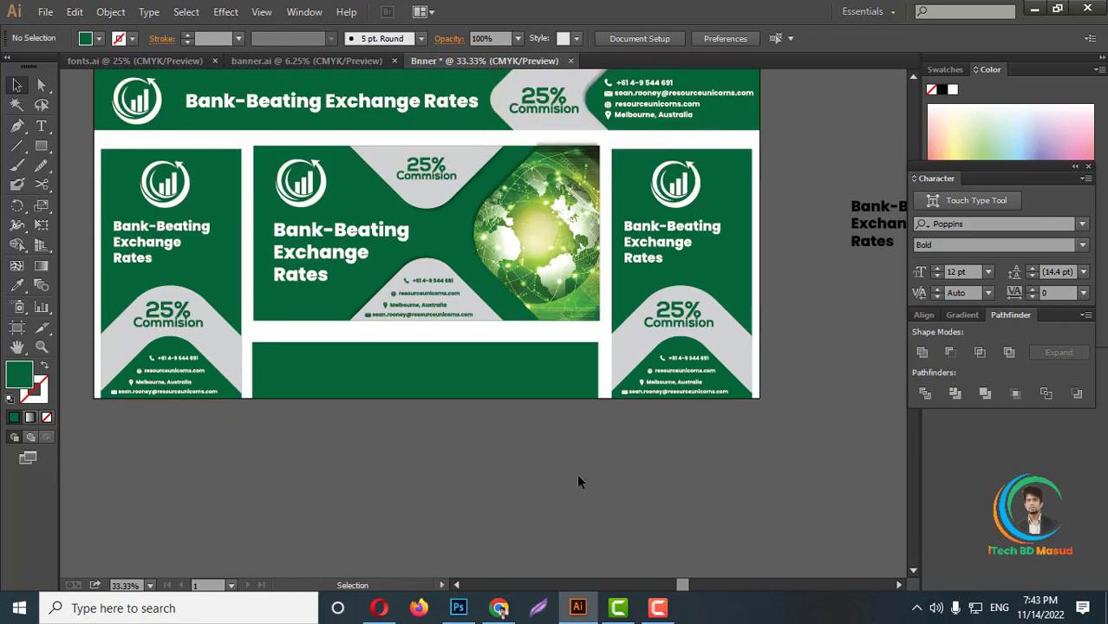
pyautogui.click(527, 382)
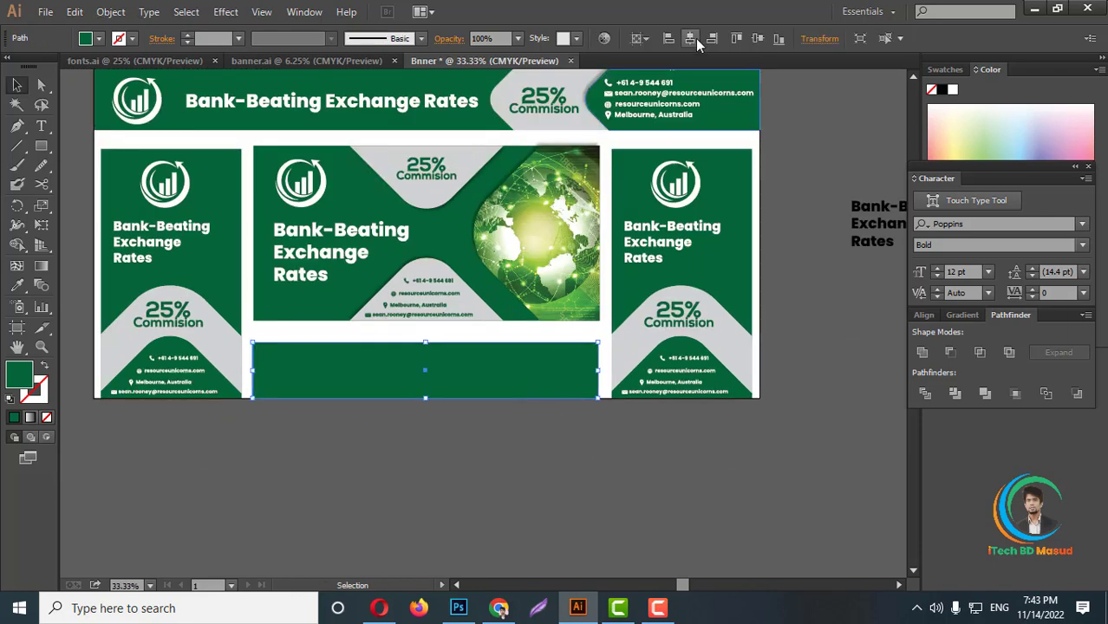
pyautogui.click(565, 411)
pyautogui.scroll(-2, 565, 415)
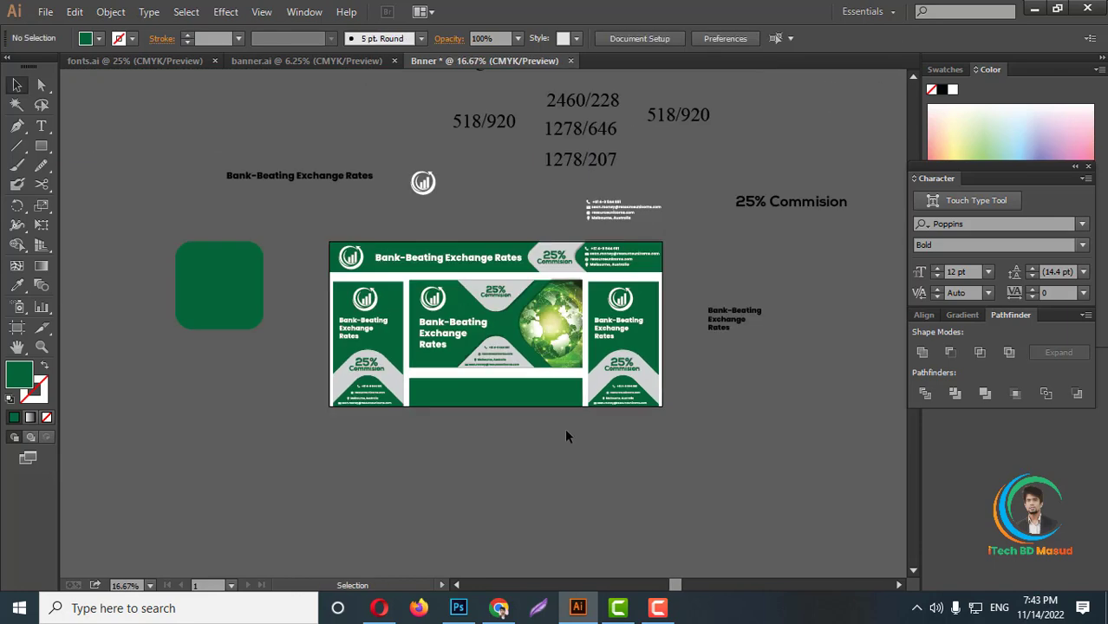
pyautogui.scroll(2, 527, 423)
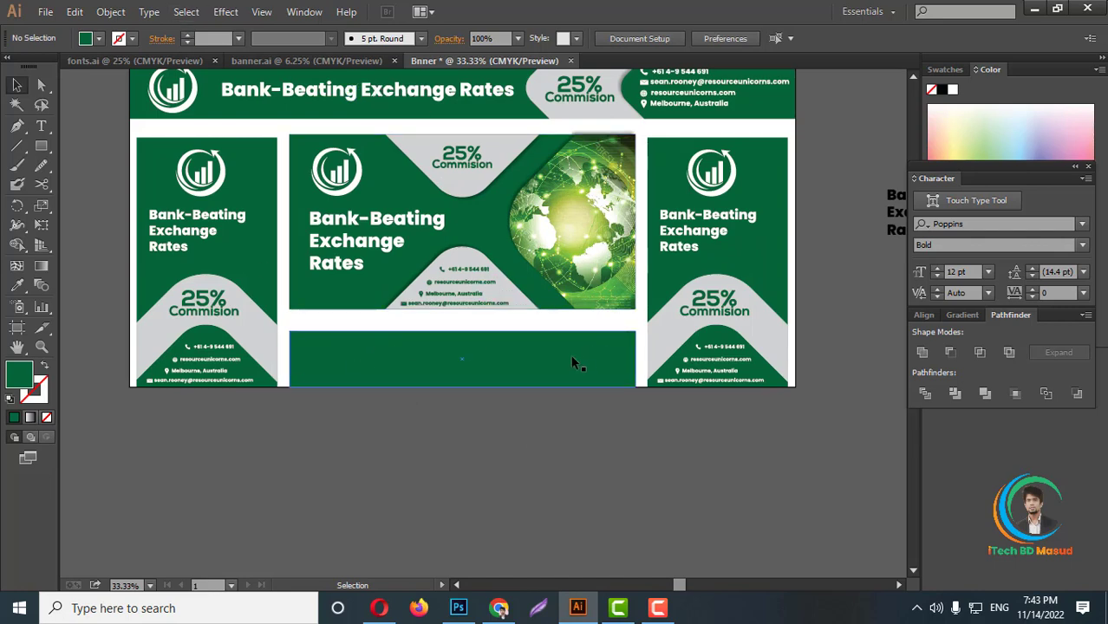
pyautogui.scroll(1, 511, 437)
pyautogui.scroll(-2, 511, 442)
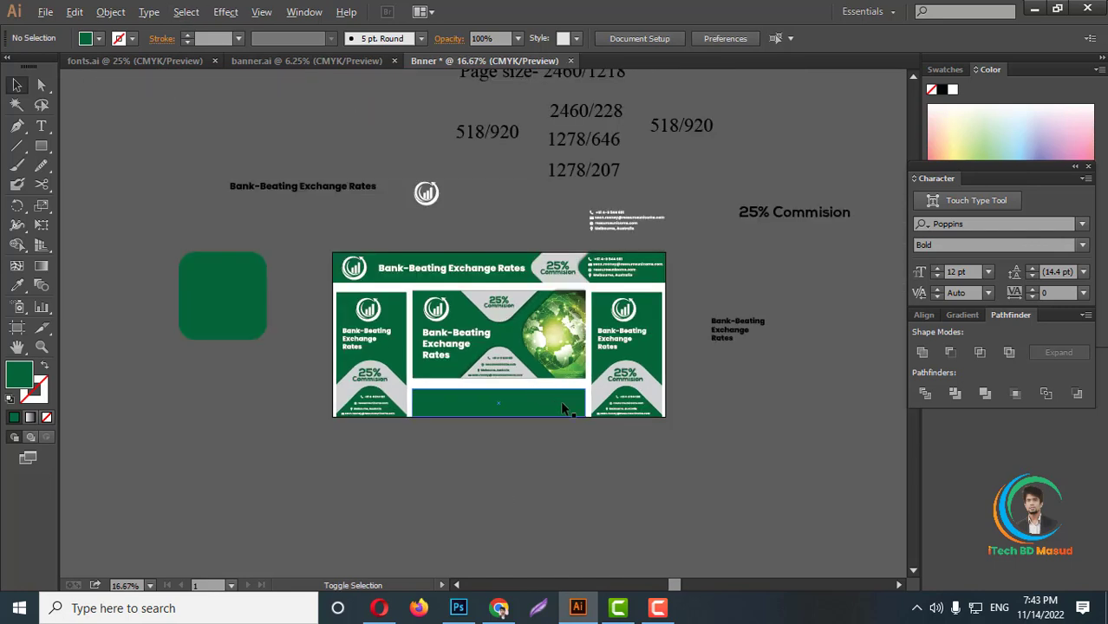
# Rotate the green rounded square 45° into a diamond and move it onto the banner's lower-right area
pyautogui.click(263, 308)
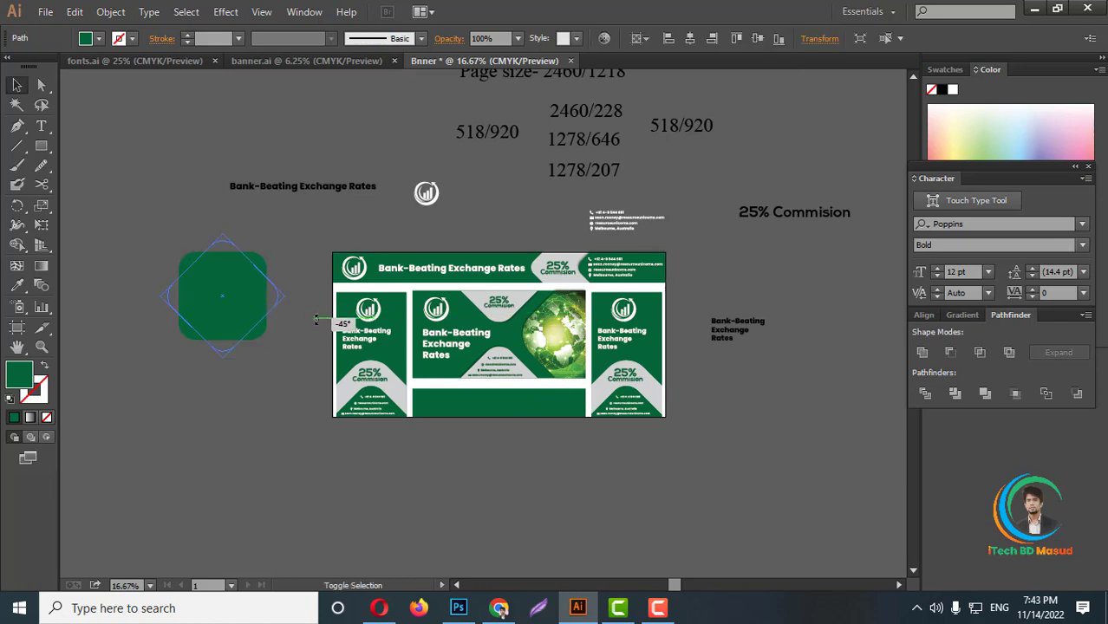
pyautogui.moveTo(275, 244); pyautogui.dragTo(235, 408)
pyautogui.click(268, 344)
pyautogui.moveTo(218, 302); pyautogui.dragTo(595, 415)
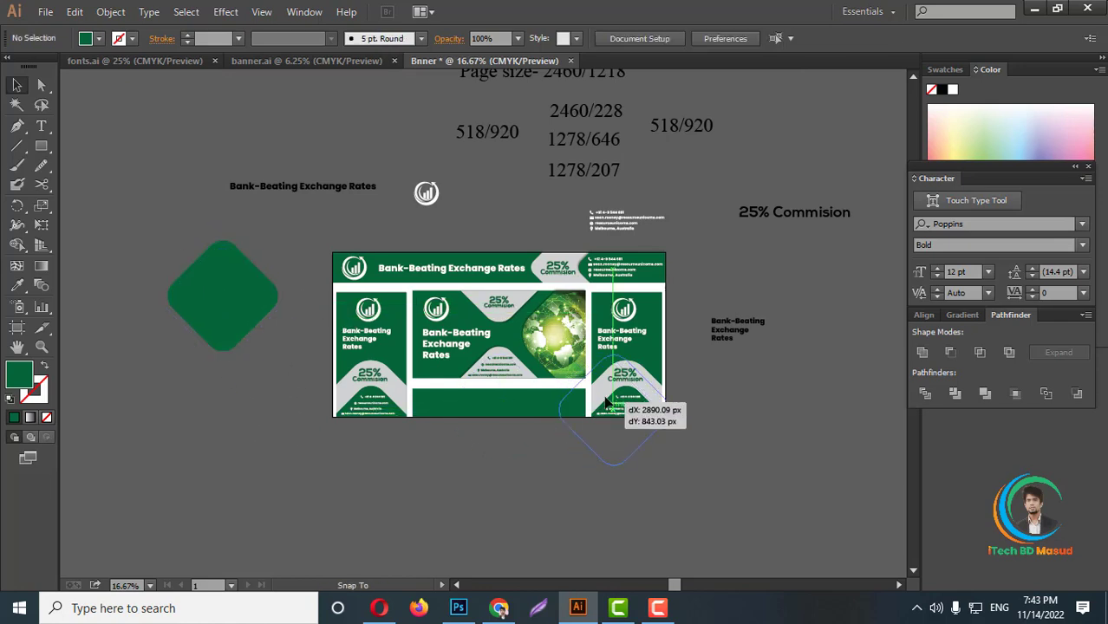
pyautogui.keyDown('alt'); pyautogui.scroll(2, 594, 415); pyautogui.keyUp('alt')
pyautogui.keyDown('alt'); pyautogui.scroll(1, 579, 420); pyautogui.keyUp('alt')
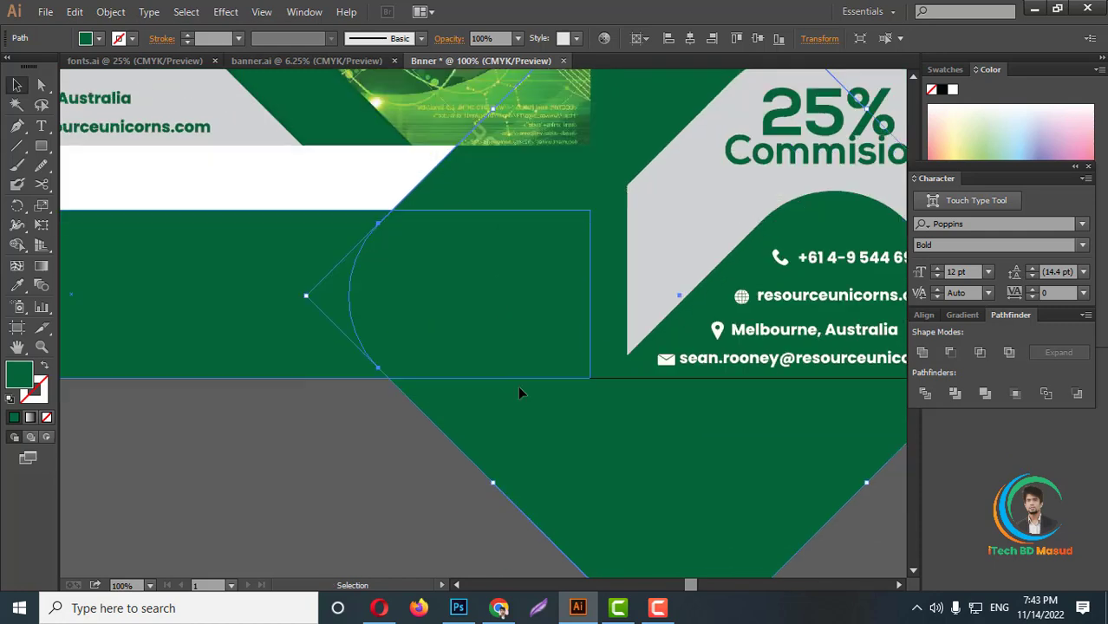
pyautogui.keyDown('alt'); pyautogui.scroll(-1, 519, 389); pyautogui.keyUp('alt')
pyautogui.keyDown('alt'); pyautogui.scroll(-1, 531, 379); pyautogui.keyUp('alt')
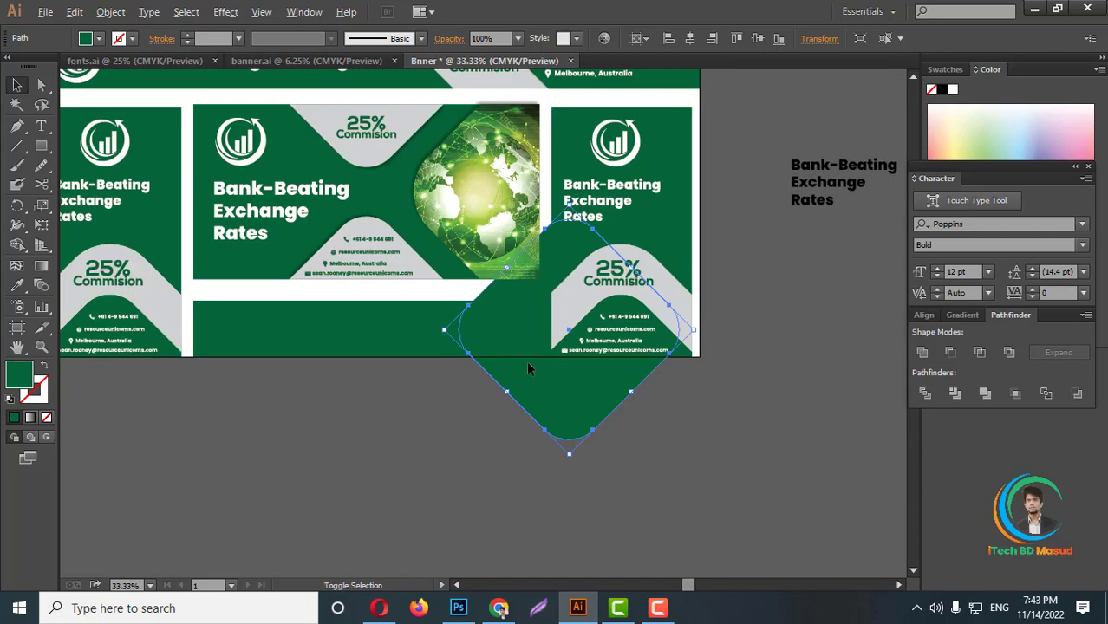
pyautogui.keyDown('alt'); pyautogui.scroll(1, 527, 369); pyautogui.keyUp('alt')
# Give the bottom rectangle a light mint fill
pyautogui.click(279, 320)
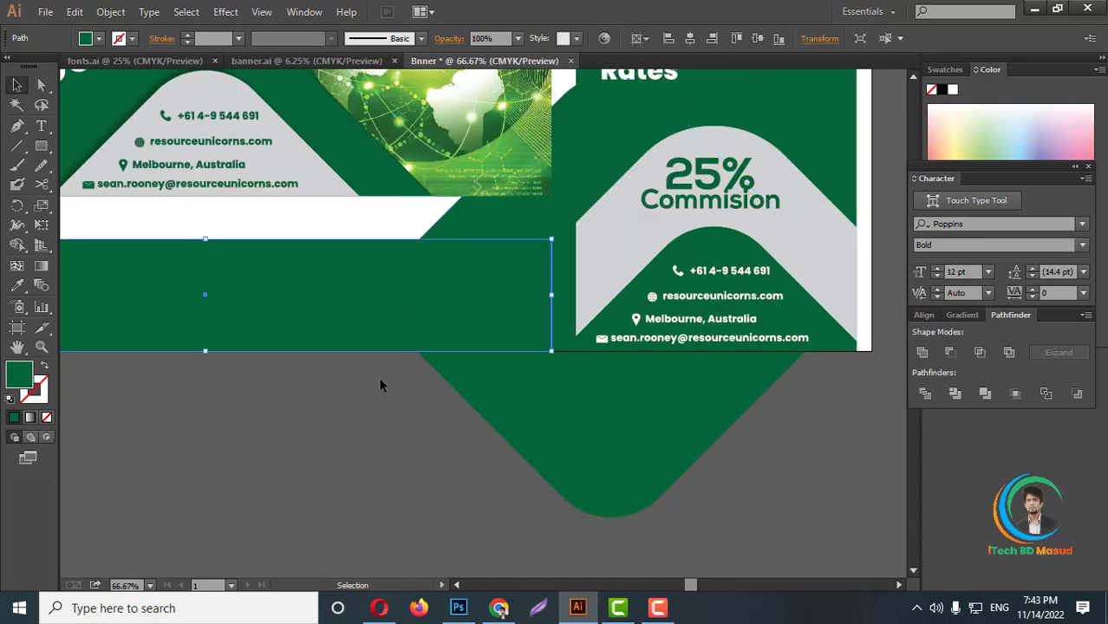
pyautogui.press('a')
pyautogui.press('v')
pyautogui.click(997, 124)
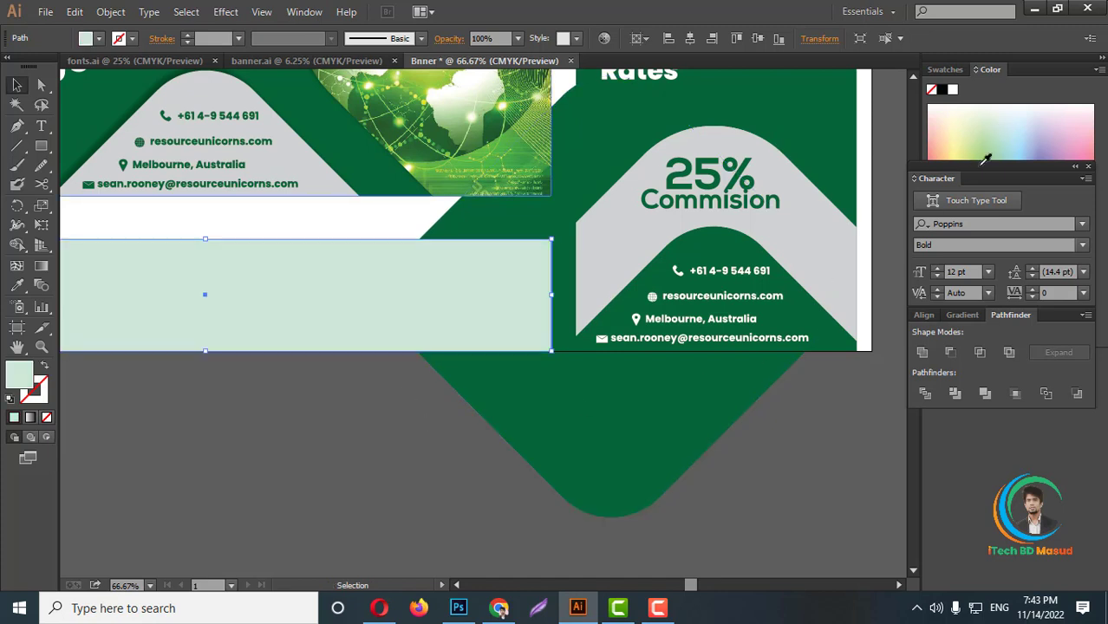
# Bring the green diamond to the front and enlarge it to about 824 px
pyautogui.click(582, 406)
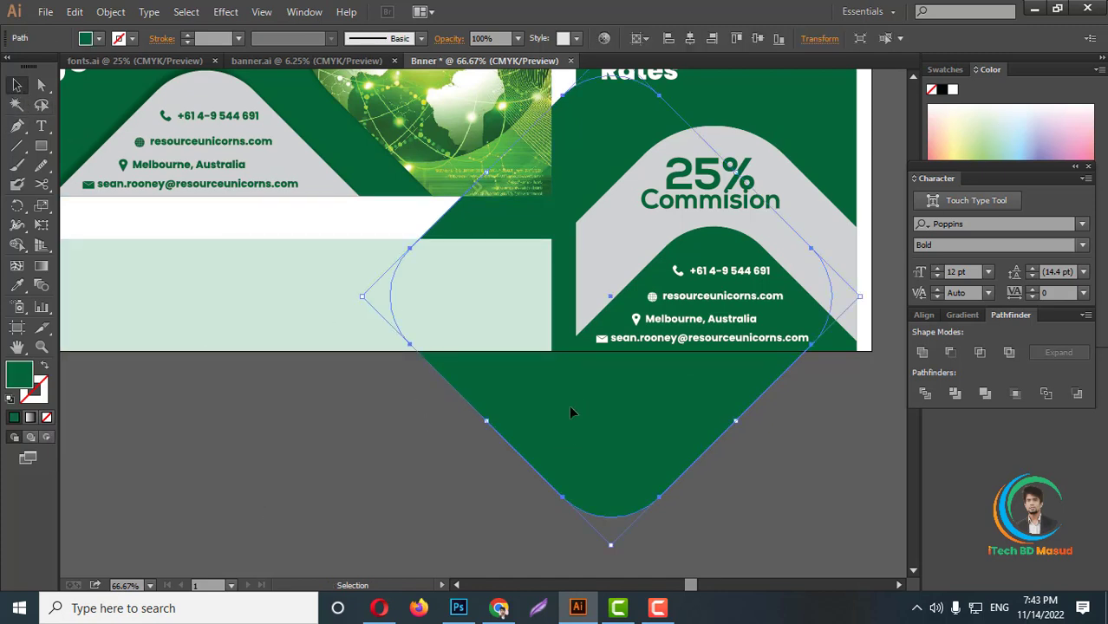
pyautogui.rightClick(569, 413)
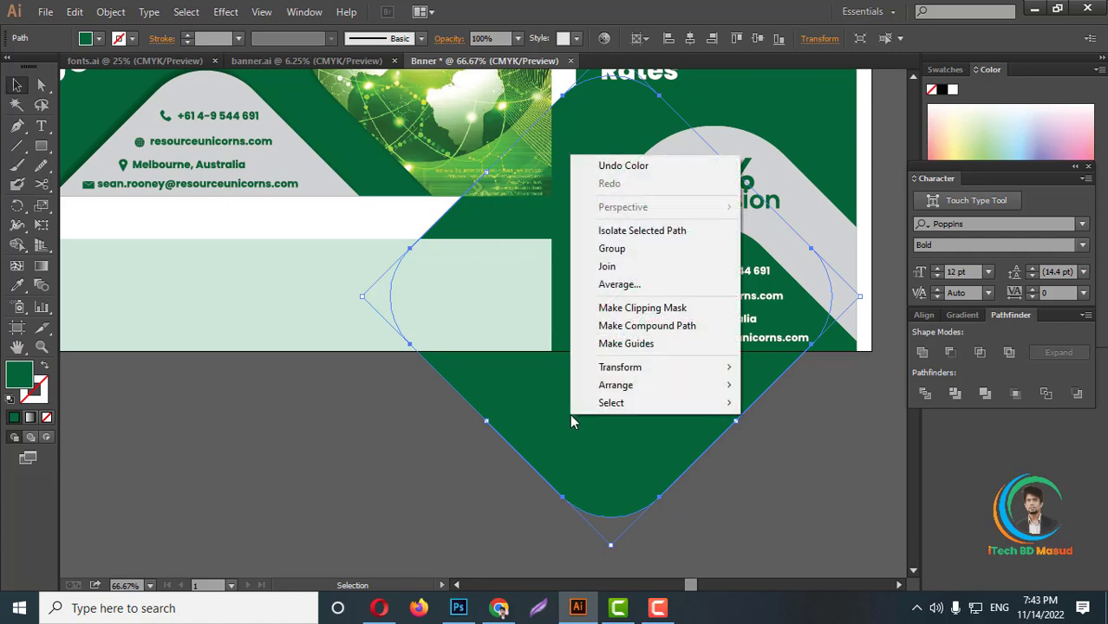
pyautogui.click(796, 385)
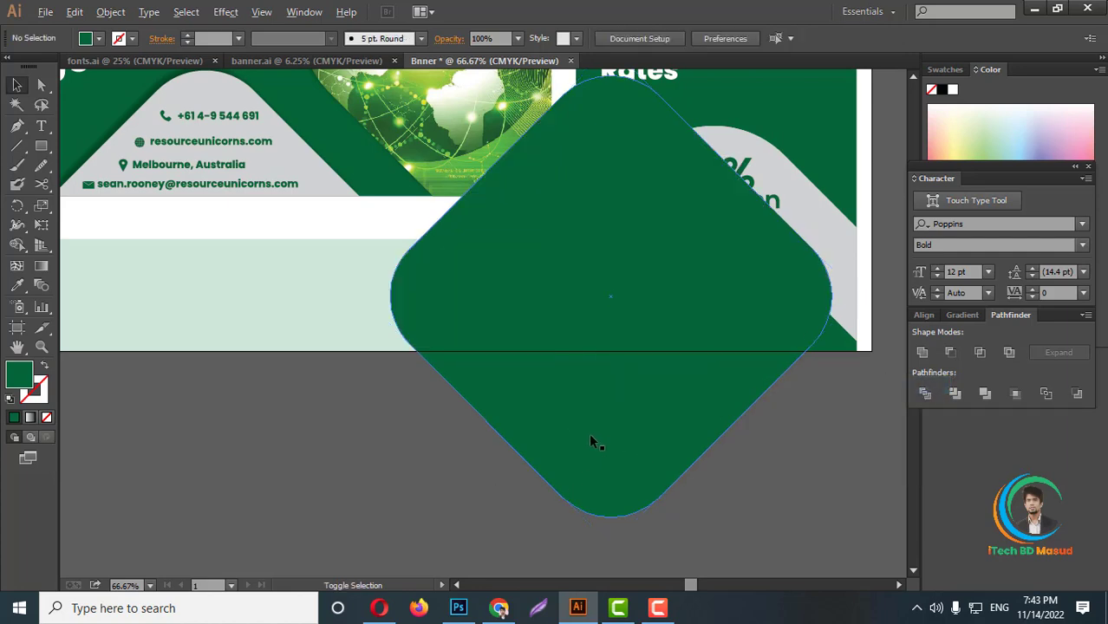
pyautogui.scroll(-2, 592, 438)
pyautogui.scroll(2, 525, 404)
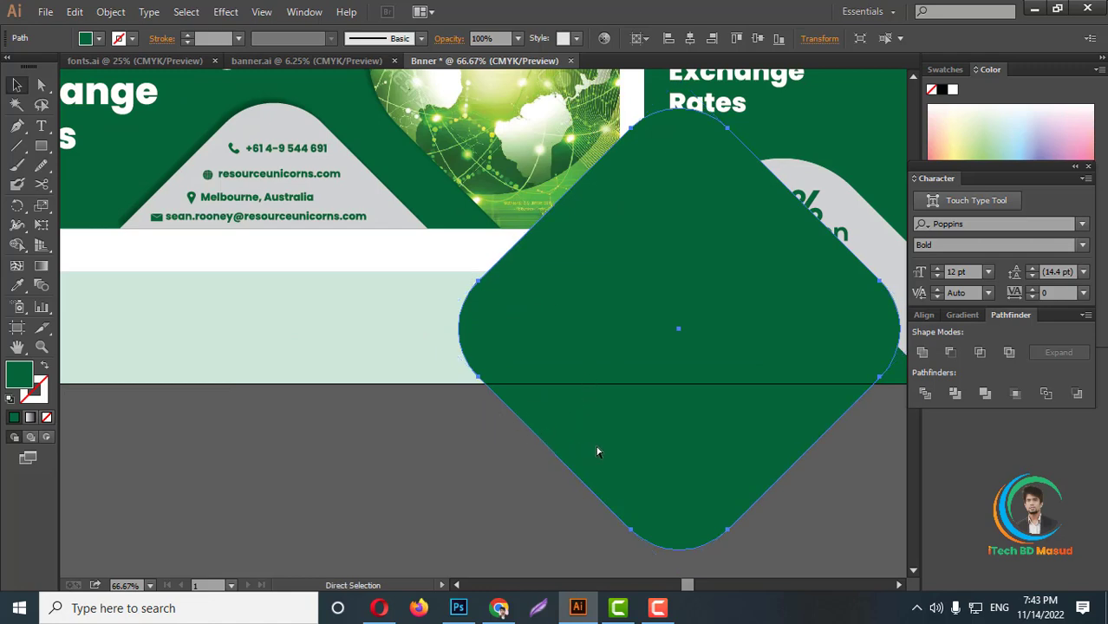
pyautogui.scroll(-2, 601, 440)
pyautogui.moveTo(737, 383); pyautogui.dragTo(871, 420)
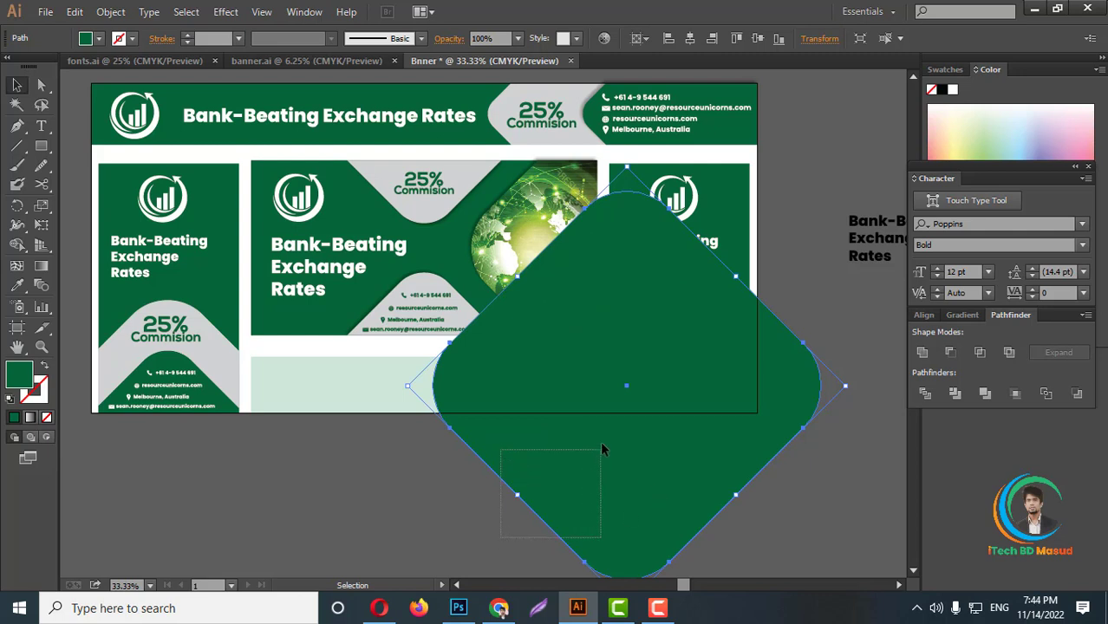
# Split the bottom bar along the diamond with Shape Builder, removing the large diamond and its inner region
pyautogui.moveTo(603, 448); pyautogui.dragTo(601, 439)
pyautogui.keyDown('shift'); pyautogui.click(368, 391); pyautogui.keyUp('shift')
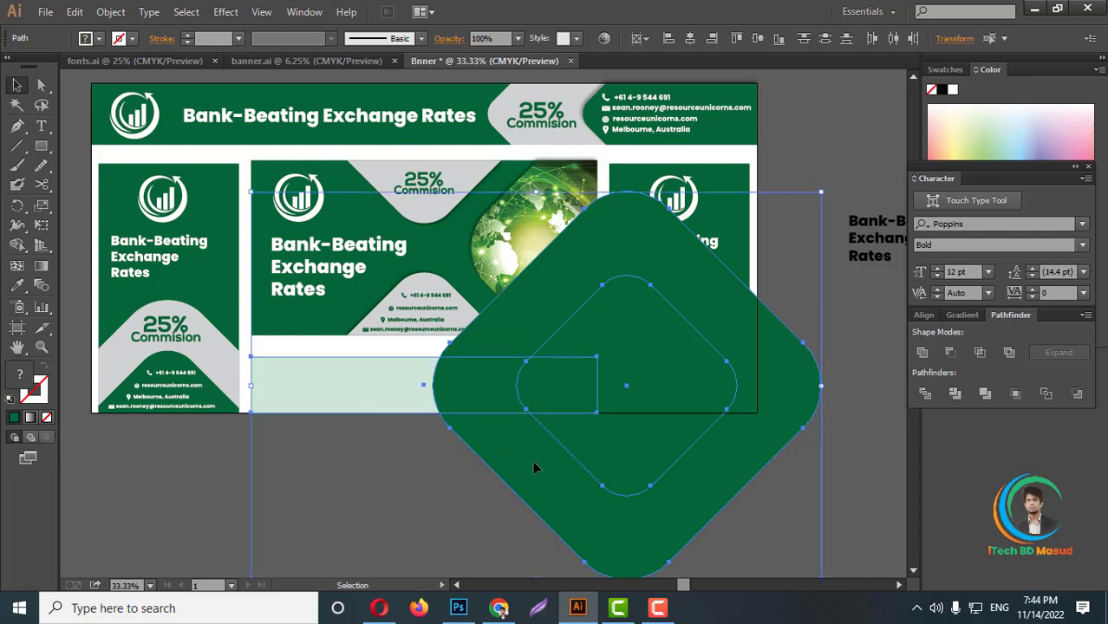
pyautogui.scroll(1, 500, 413)
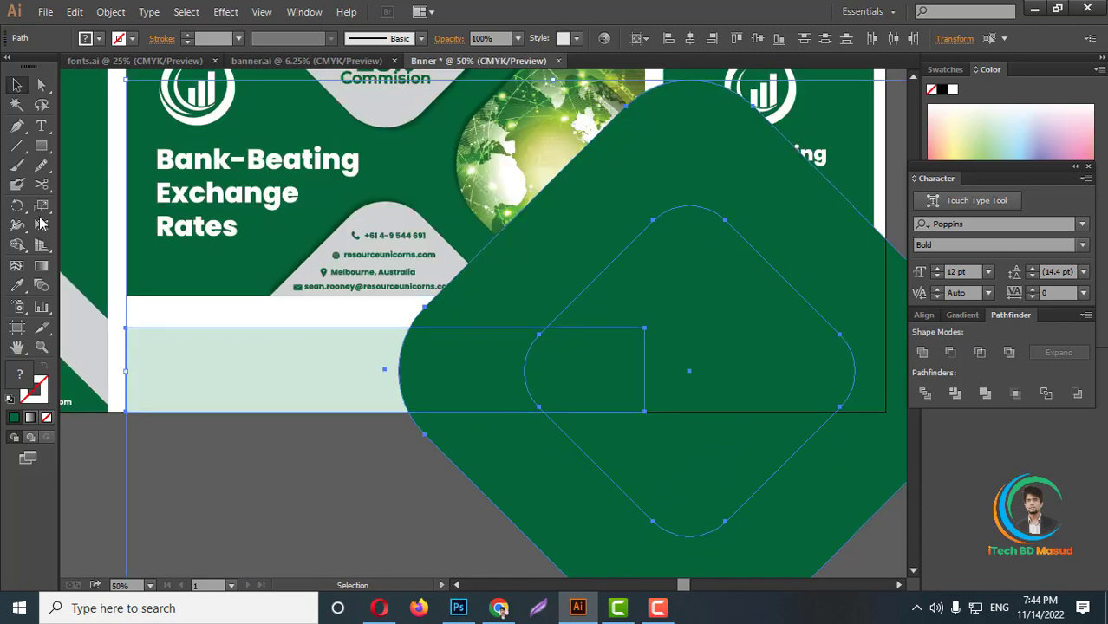
pyautogui.click(18, 245)
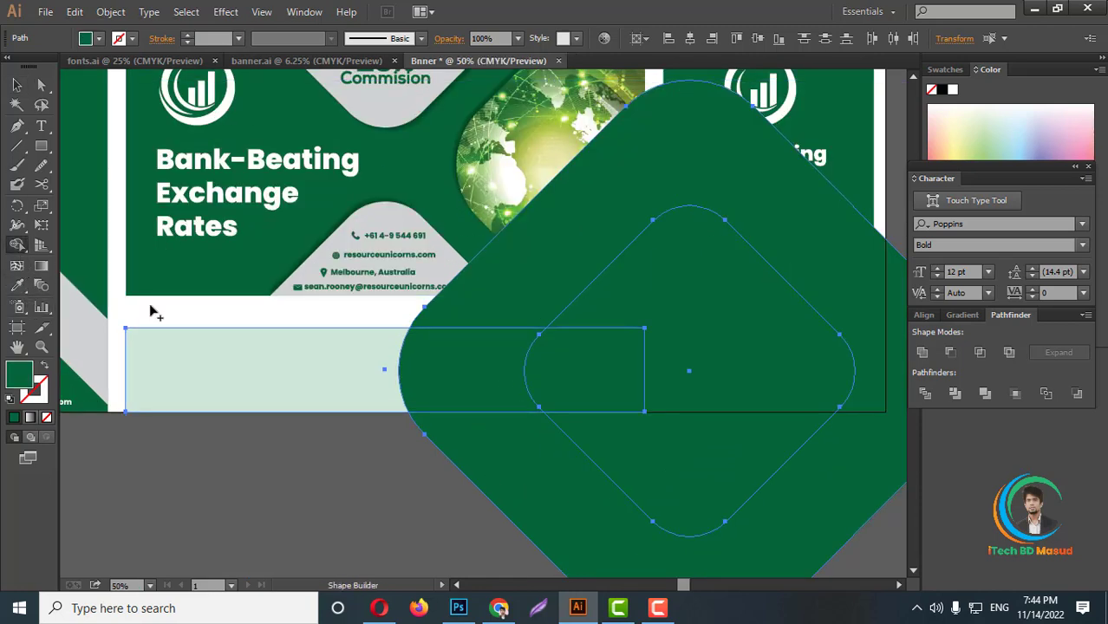
pyautogui.click(246, 399)
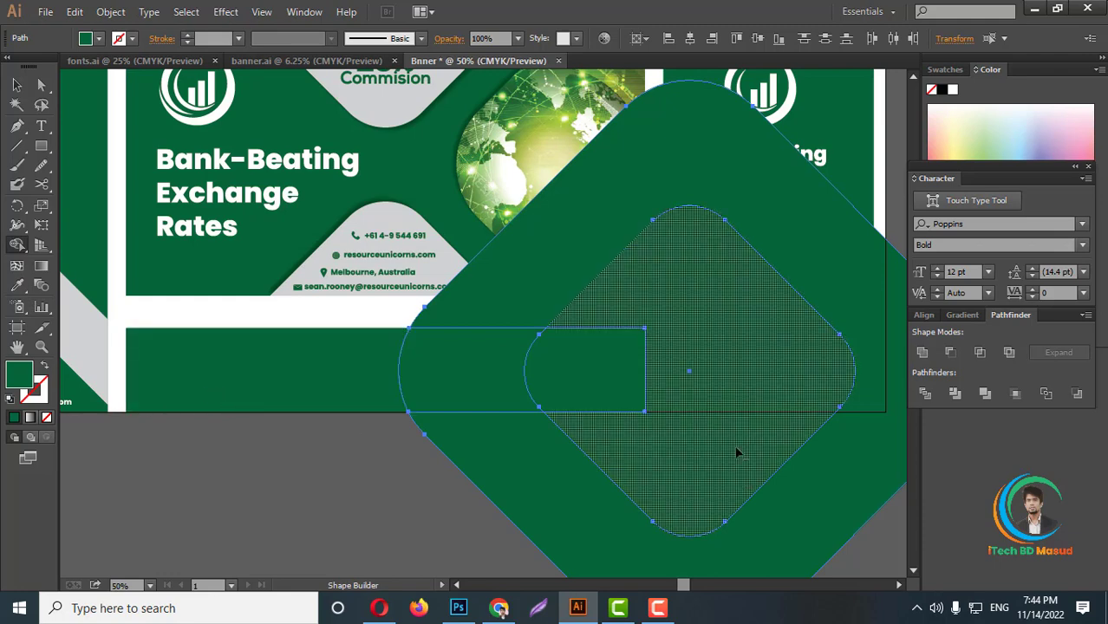
pyautogui.moveTo(683, 496); pyautogui.dragTo(549, 534)
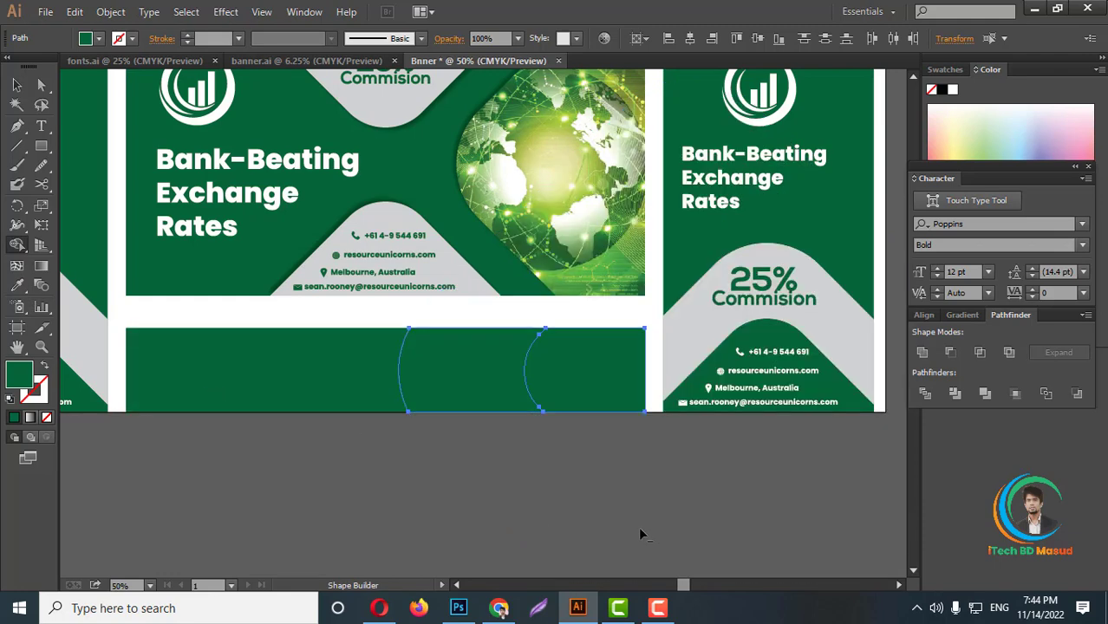
# Fill the bottom bar's left region cream, then return to the Selection tool
pyautogui.scroll(2, 689, 509)
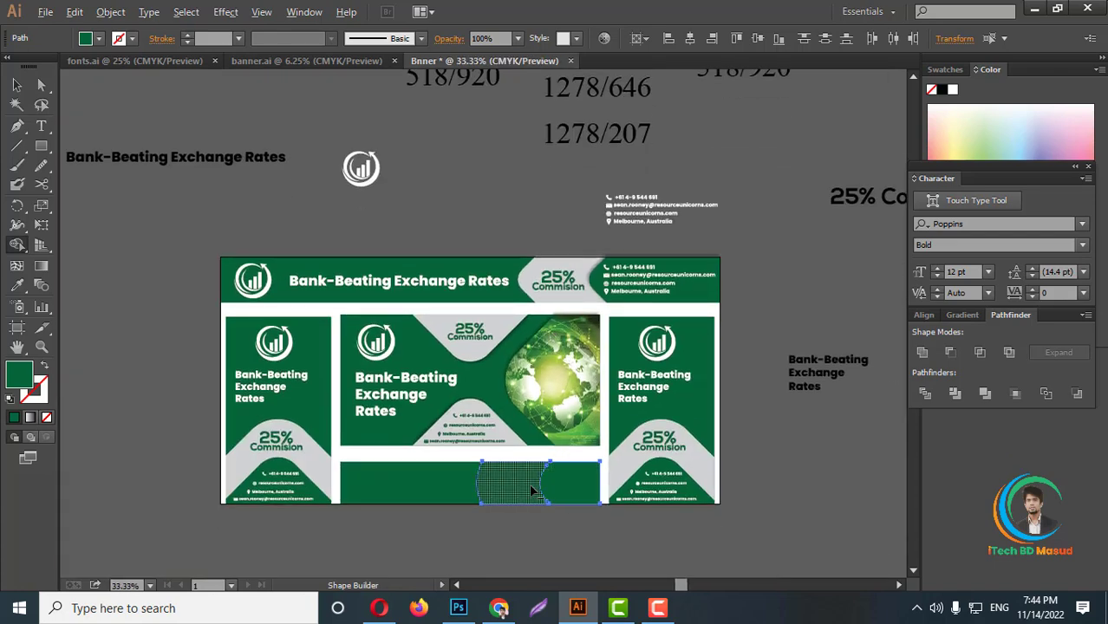
pyautogui.hotkey('ctrl', '+')
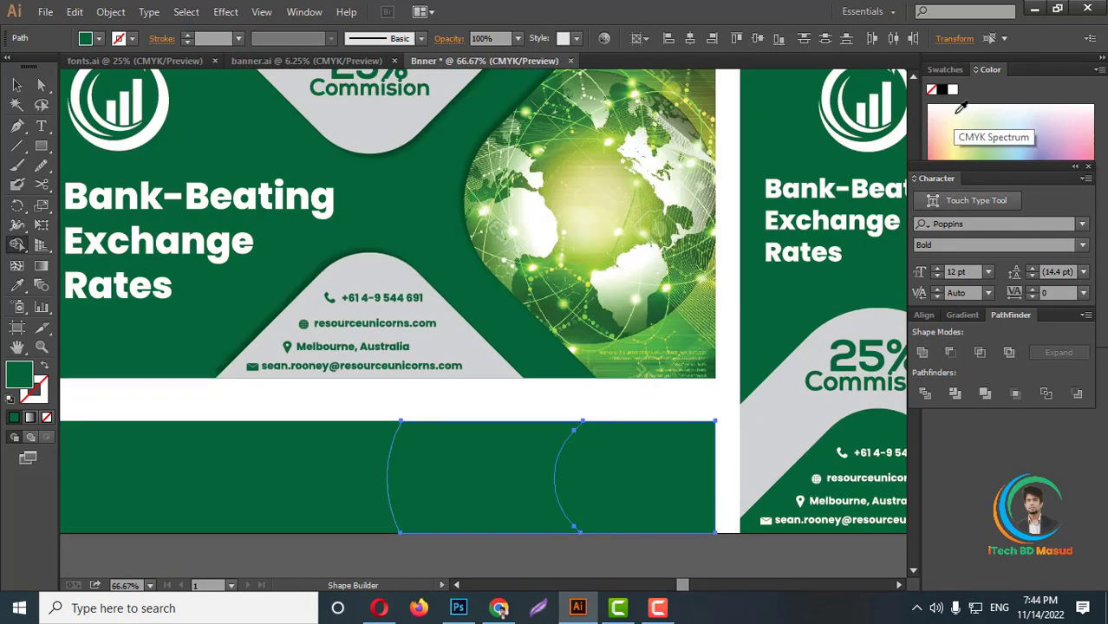
pyautogui.click(955, 110)
pyautogui.click(485, 483)
pyautogui.hotkey('ctrl', '-')
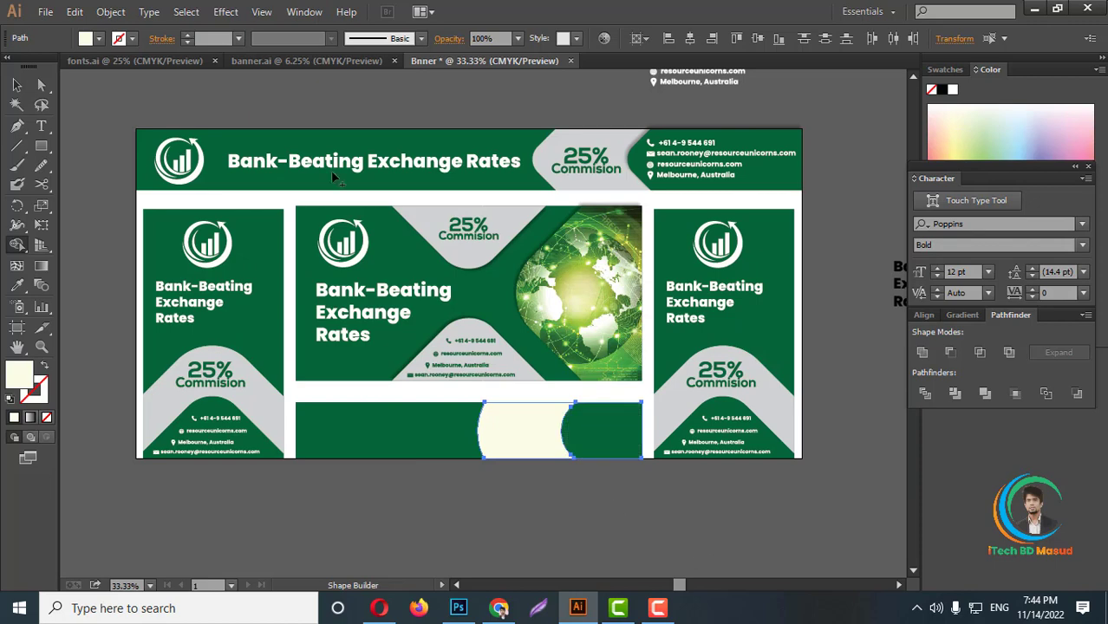
pyautogui.click(16, 85)
pyautogui.scroll(1, 569, 464)
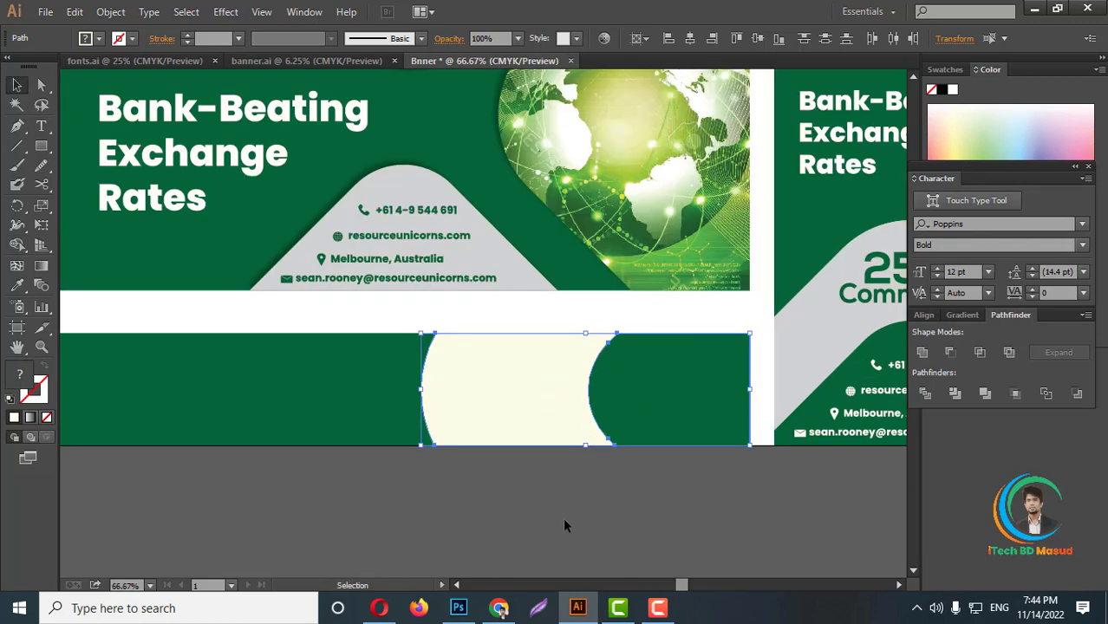
pyautogui.click(566, 524)
# Ungroup the right-hand card
pyautogui.scroll(-1, 447, 448)
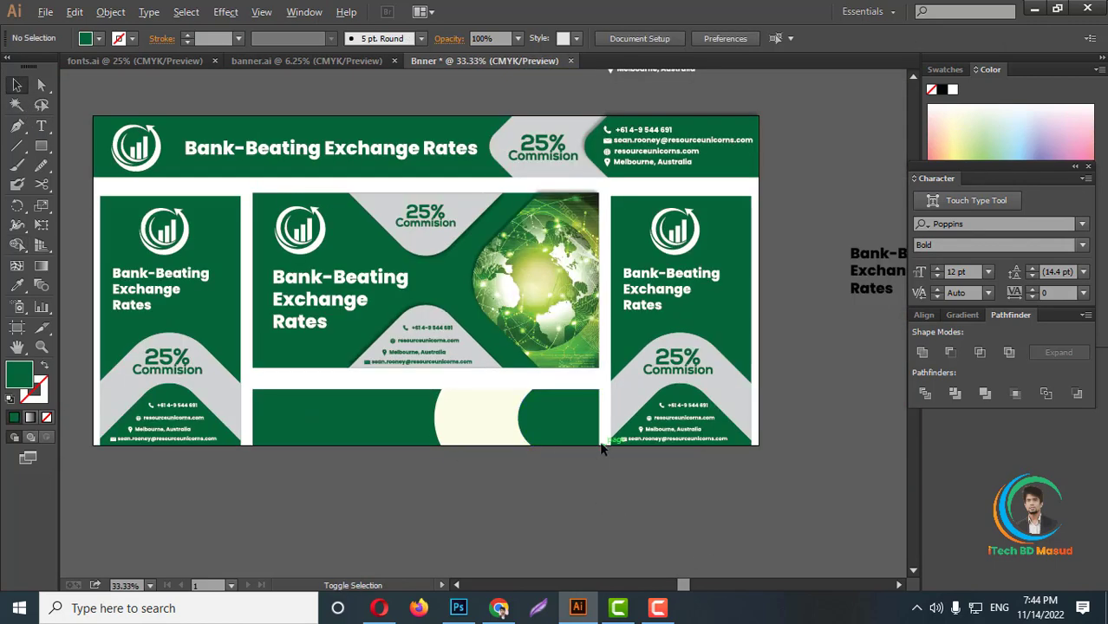
pyautogui.scroll(2, 602, 447)
pyautogui.scroll(1, 546, 402)
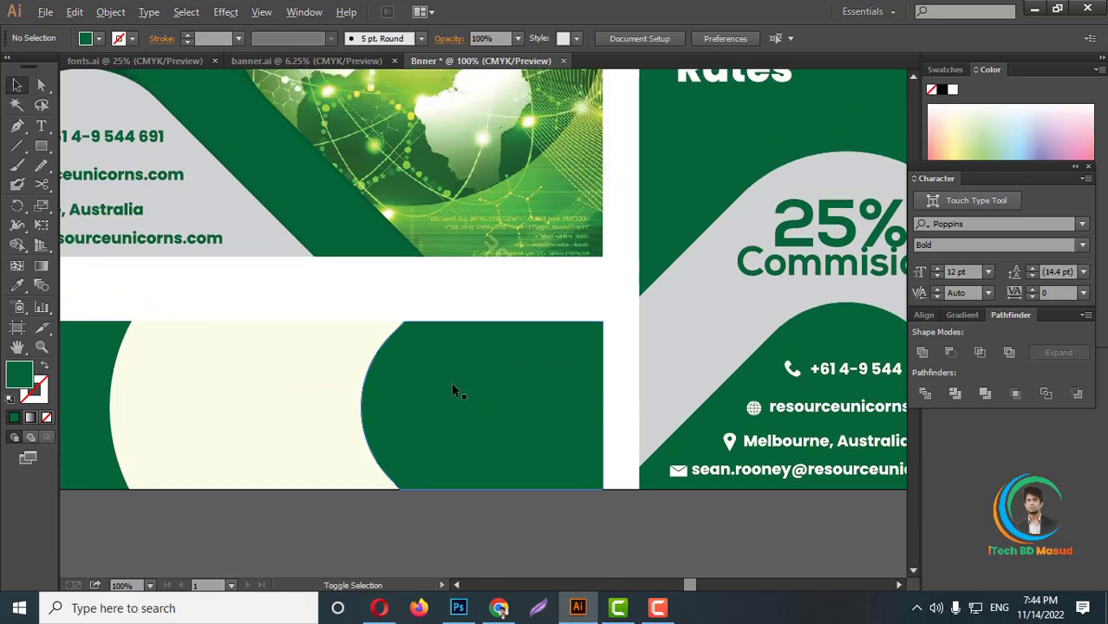
pyautogui.scroll(-1, 451, 387)
pyautogui.click(698, 447)
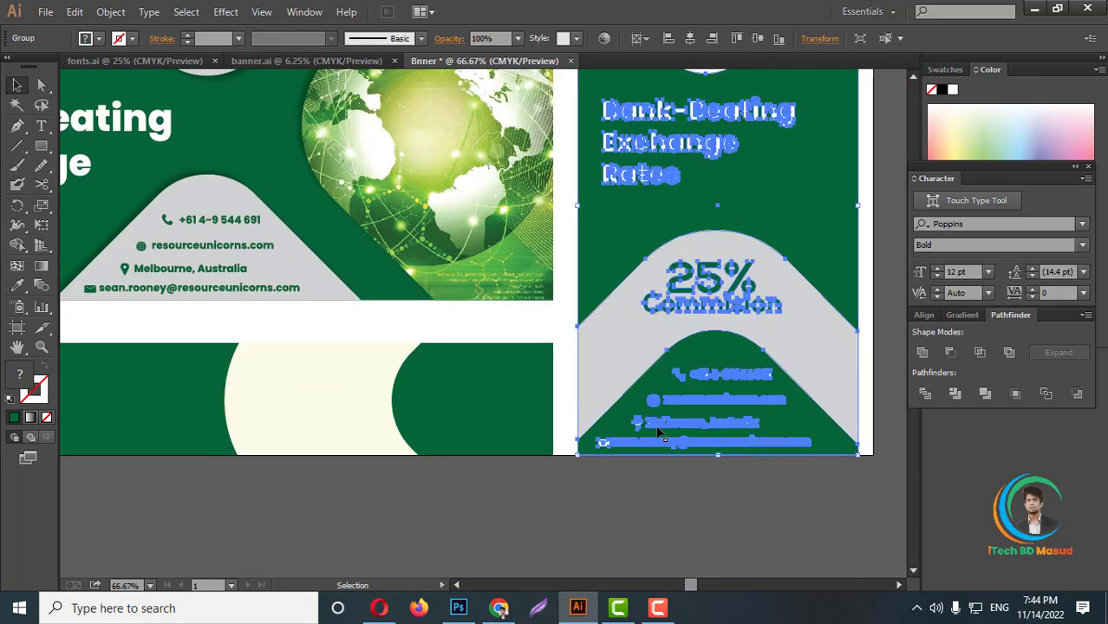
pyautogui.scroll(-3, 566, 396)
pyautogui.click(725, 366)
pyautogui.scroll(1, 607, 228)
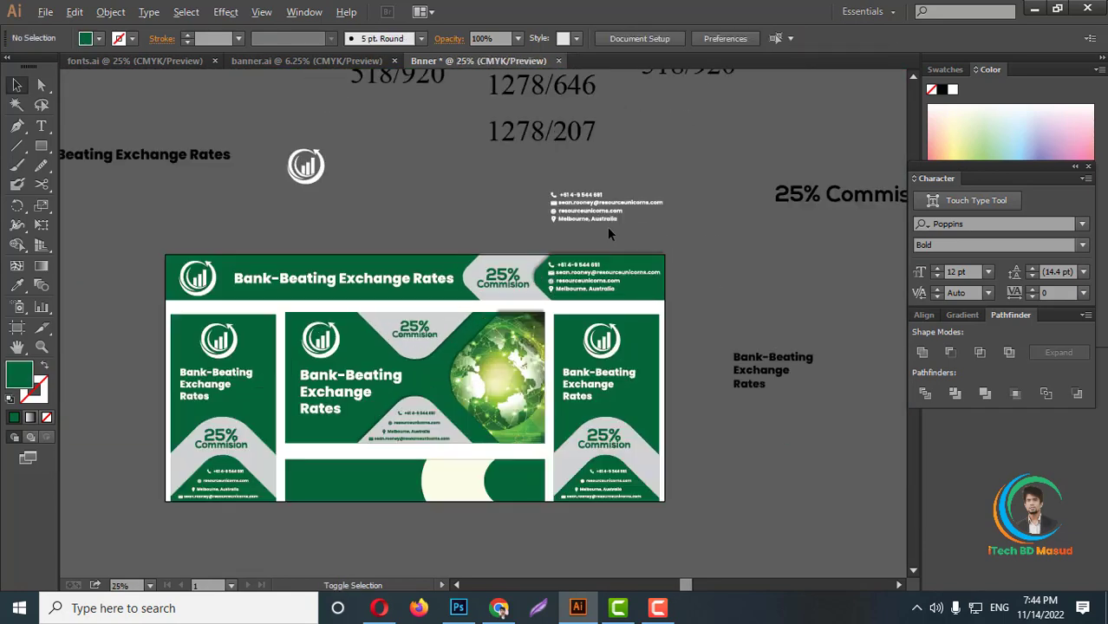
pyautogui.scroll(-1, 706, 368)
pyautogui.scroll(-1, 706, 368)
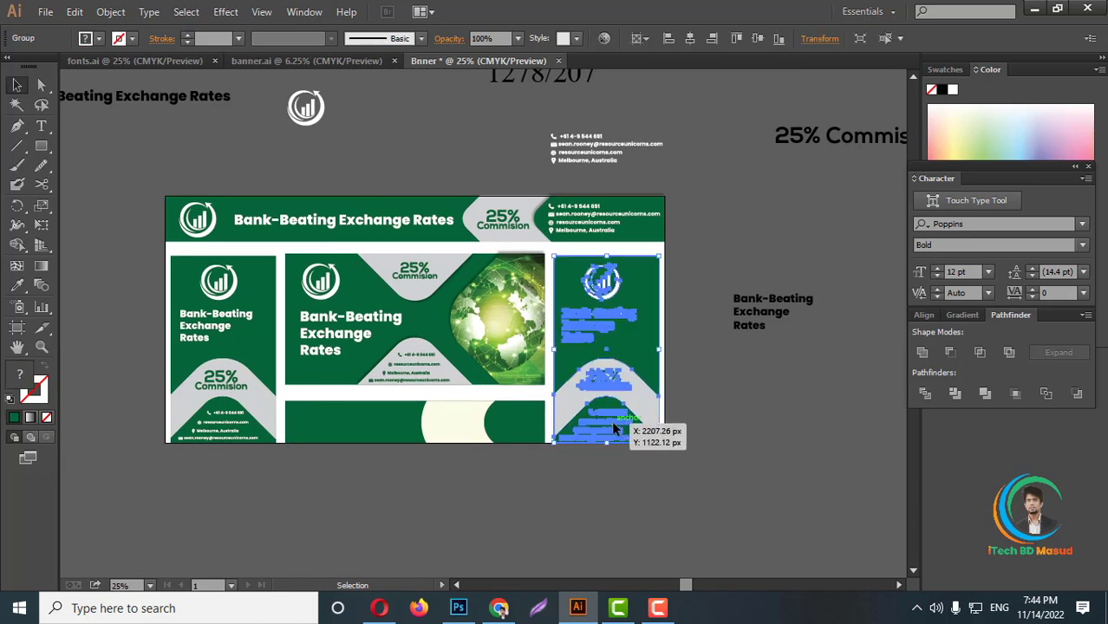
pyautogui.click(413, 377)
pyautogui.rightClick(412, 375)
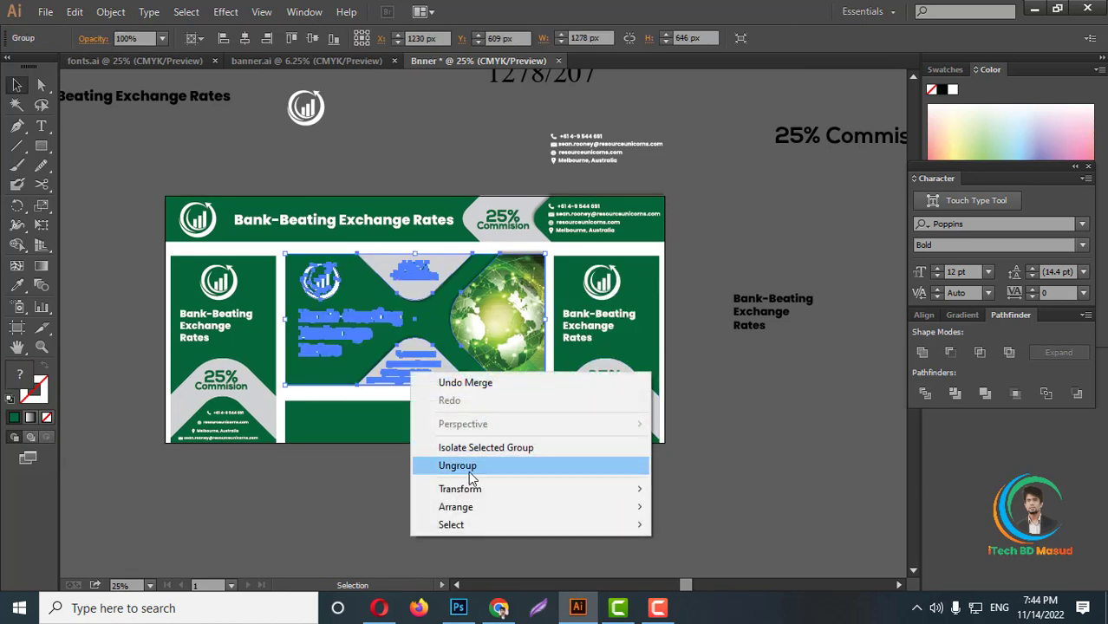
pyautogui.click(683, 518)
pyautogui.click(609, 427)
pyautogui.rightClick(610, 427)
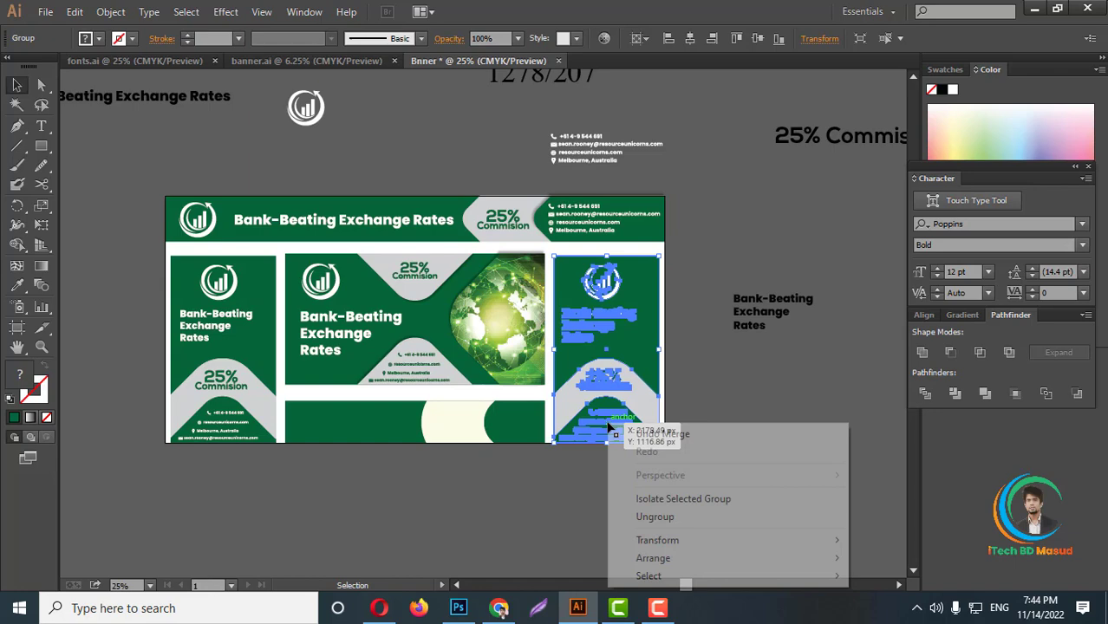
pyautogui.click(654, 517)
# Ungroup the card's contact details and move them into the bottom banner's green right end
pyautogui.click(607, 435)
pyautogui.scroll(1, 605, 438)
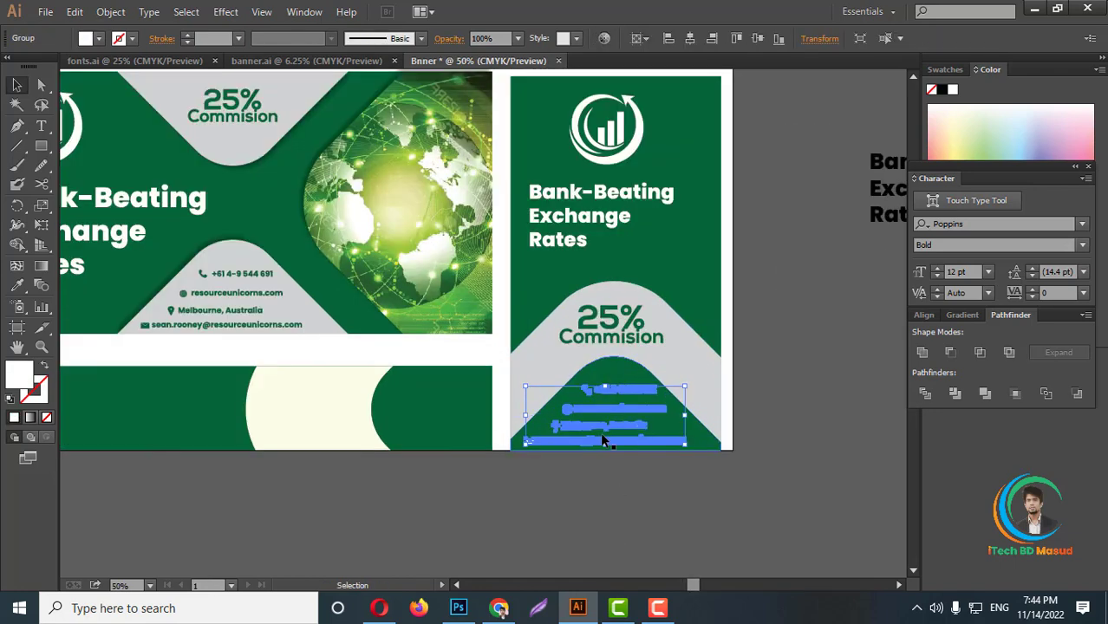
pyautogui.click(605, 433)
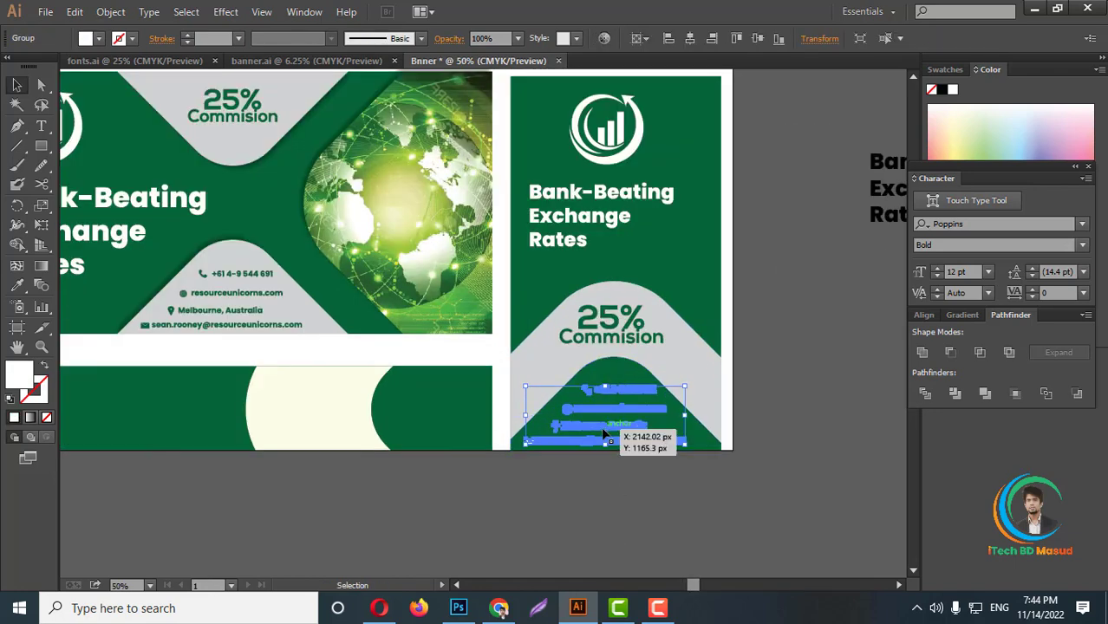
pyautogui.click(692, 40)
pyautogui.rightClick(341, 401)
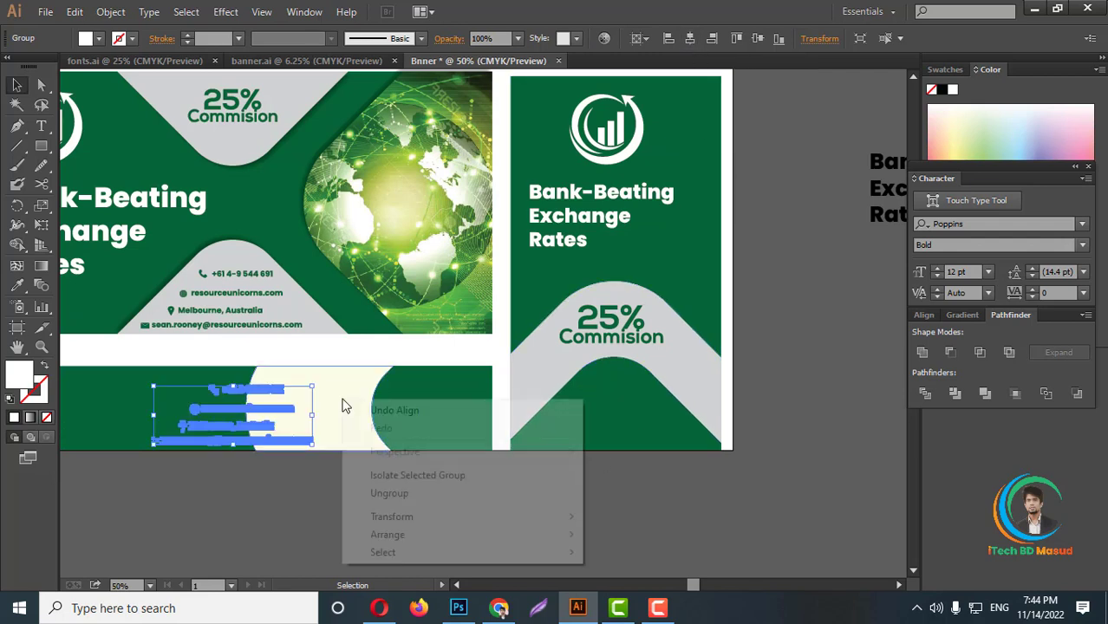
pyautogui.click(385, 493)
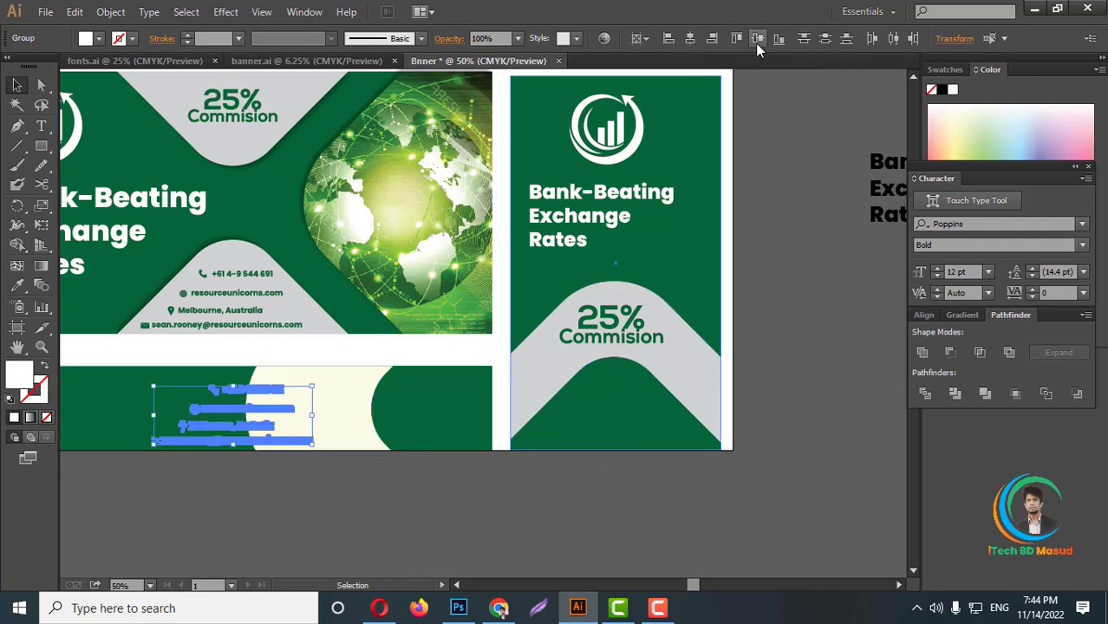
pyautogui.moveTo(222, 428)
pyautogui.mouseDown()
pyautogui.moveTo(454, 431)
pyautogui.moveTo(413, 380)
pyautogui.mouseUp()
# Recolour the contact details white with the Eyedropper and bring them to the front
pyautogui.keyDown('alt'); pyautogui.scroll(1, 505, 413); pyautogui.keyUp('alt')
pyautogui.keyDown('alt'); pyautogui.scroll(1, 505, 413); pyautogui.keyUp('alt')
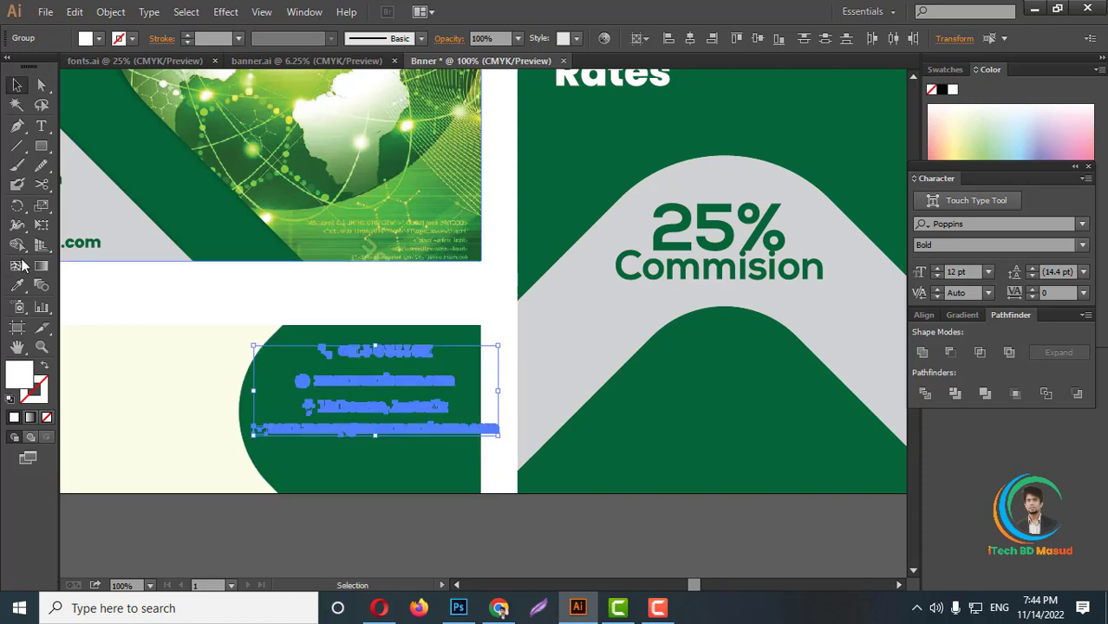
pyautogui.click(17, 286)
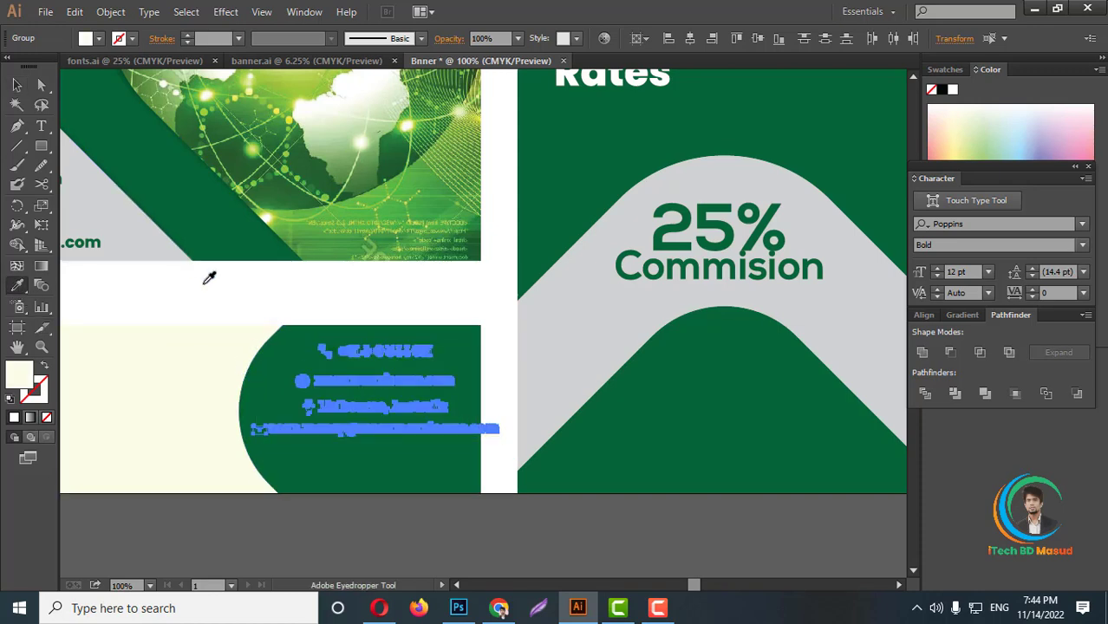
pyautogui.click(16, 85)
pyautogui.rightClick(302, 319)
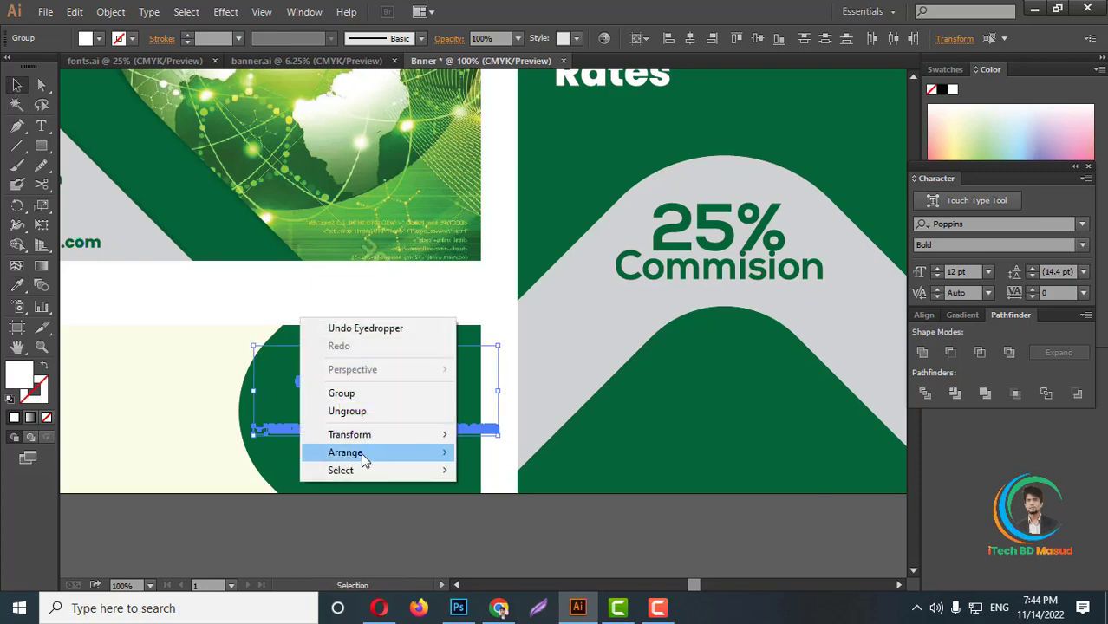
pyautogui.click(484, 453)
pyautogui.hotkey('ctrl', '-')
pyautogui.click(459, 508)
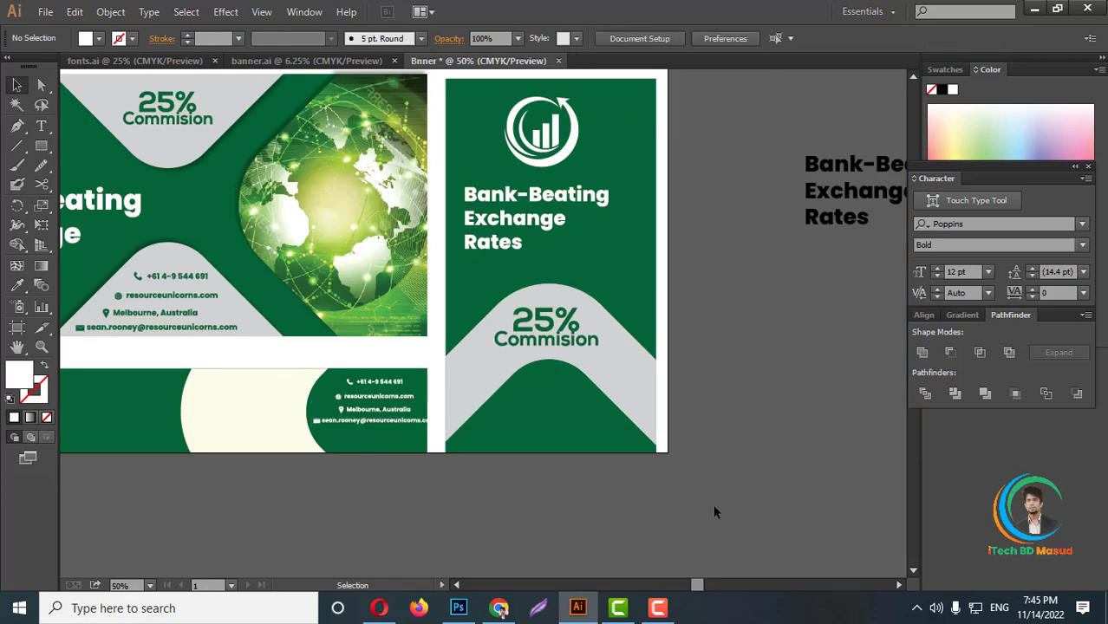
pyautogui.moveTo(729, 511)
pyautogui.mouseDown()
pyautogui.moveTo(450, 83)
pyautogui.moveTo(447, 137)
pyautogui.mouseUp()
# Make a clipping mask so the right panel is clipped to its frame
pyautogui.rightClick(595, 222)
pyautogui.click(652, 313)
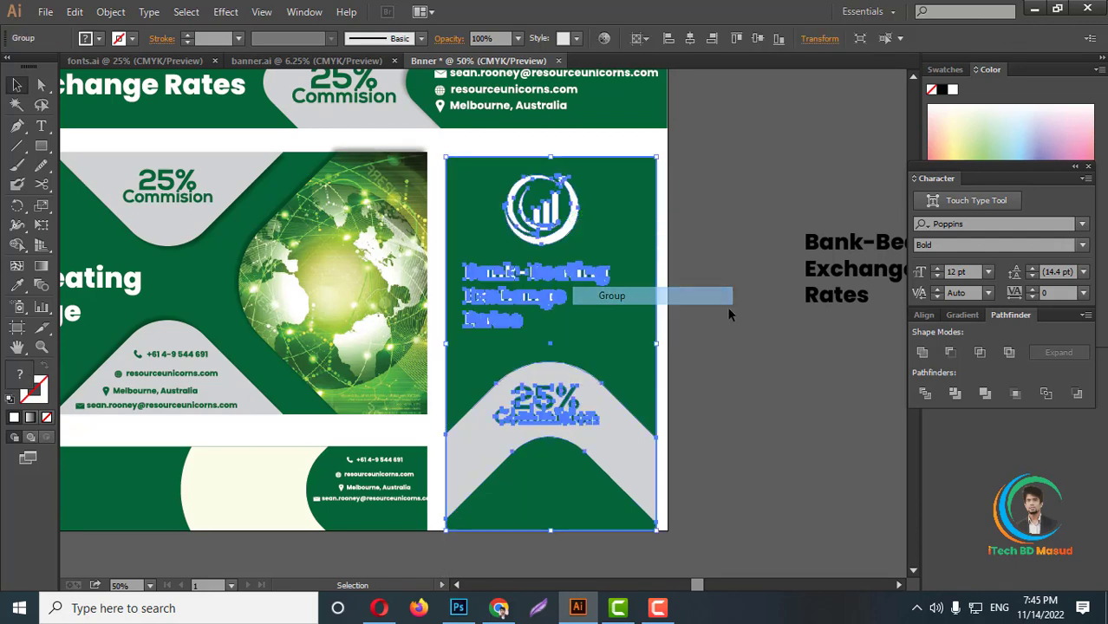
pyautogui.click(746, 333)
pyautogui.scroll(4, 373, 414)
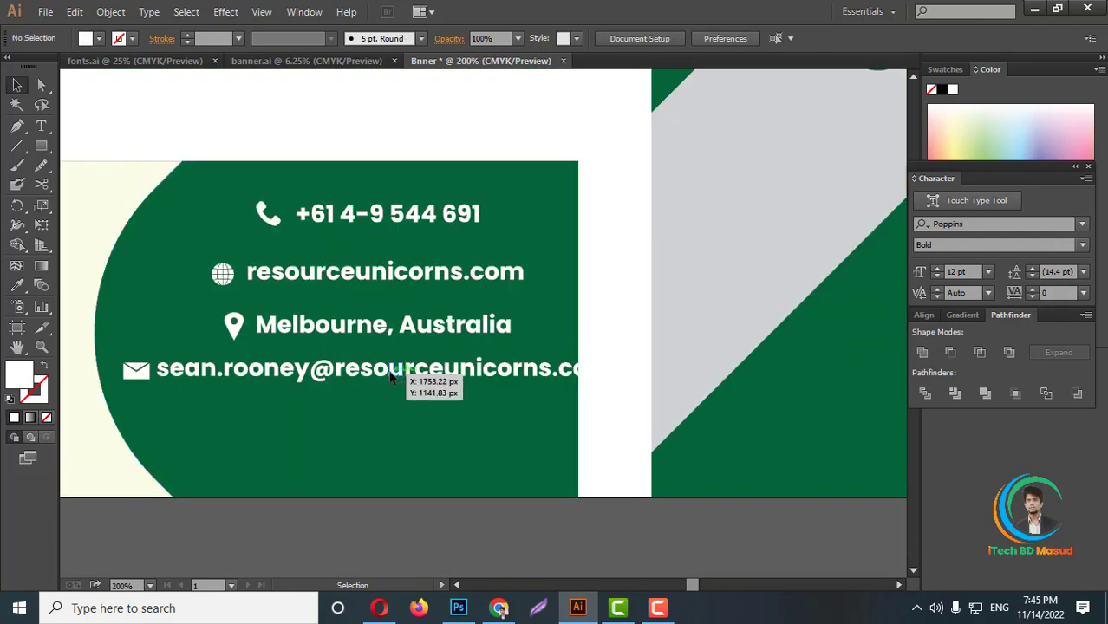
pyautogui.rightClick(390, 372)
pyautogui.click(337, 388)
# Narrow the email line and move the email, location, website and phone lines lower into an even stack
pyautogui.click(336, 381)
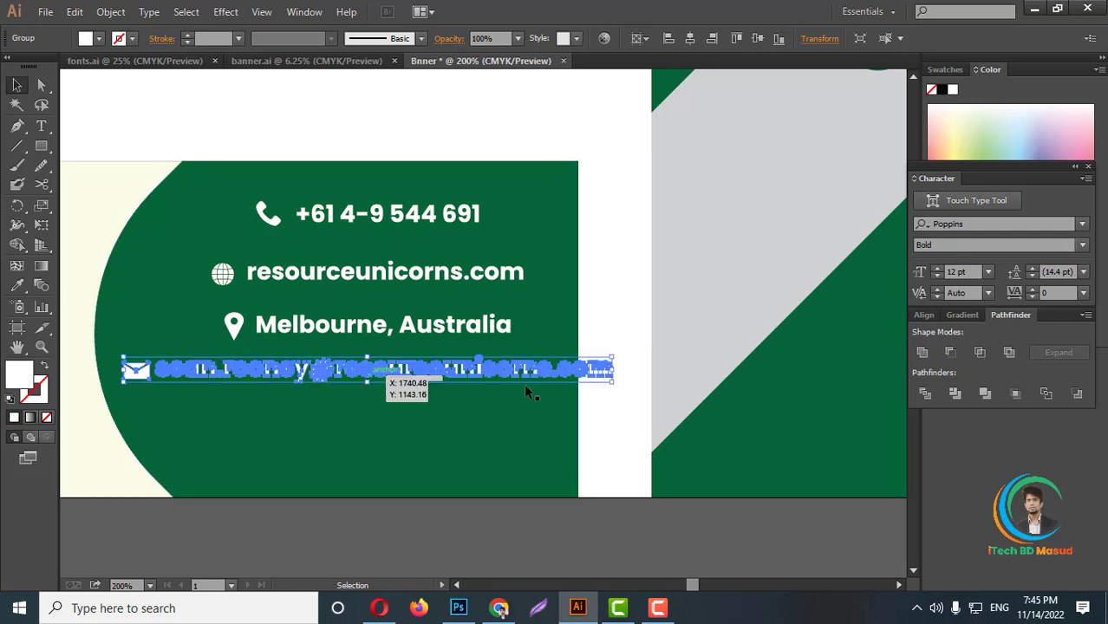
pyautogui.moveTo(607, 371); pyautogui.dragTo(496, 369)
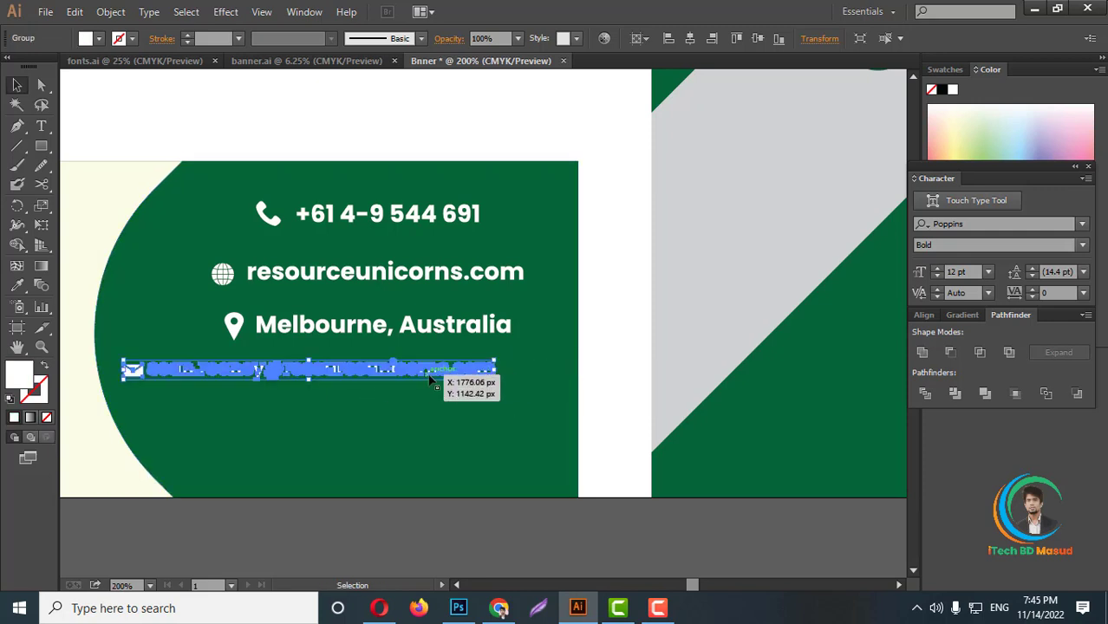
pyautogui.moveTo(429, 379); pyautogui.dragTo(472, 444)
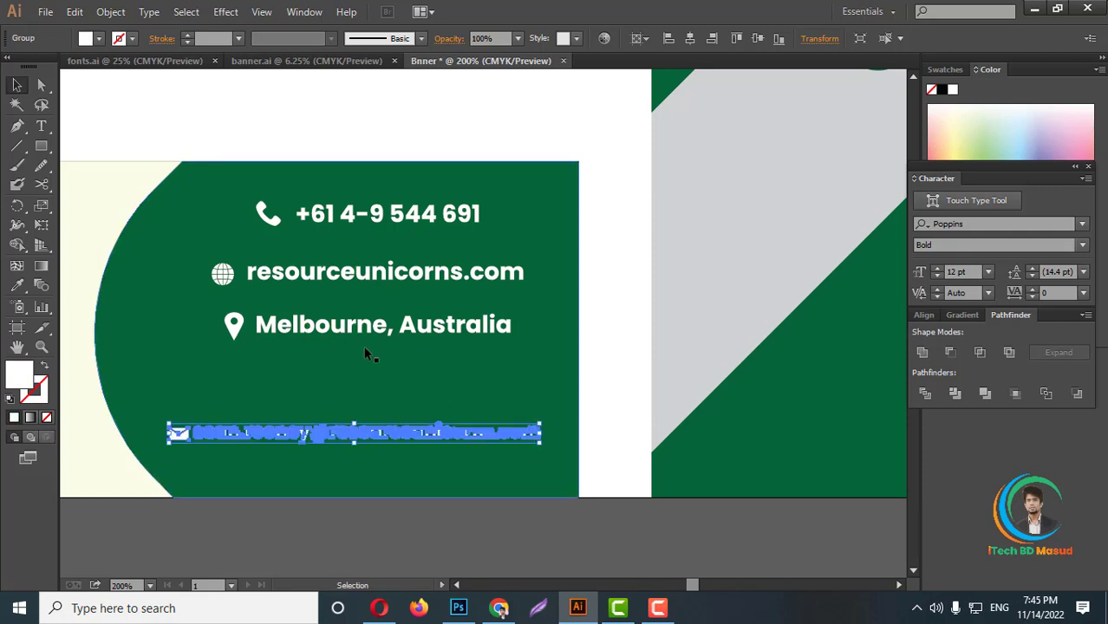
pyautogui.moveTo(388, 333); pyautogui.dragTo(343, 362)
pyautogui.moveTo(354, 278)
pyautogui.mouseDown()
pyautogui.moveTo(331, 309)
pyautogui.moveTo(354, 279)
pyautogui.moveTo(350, 310)
pyautogui.mouseUp()
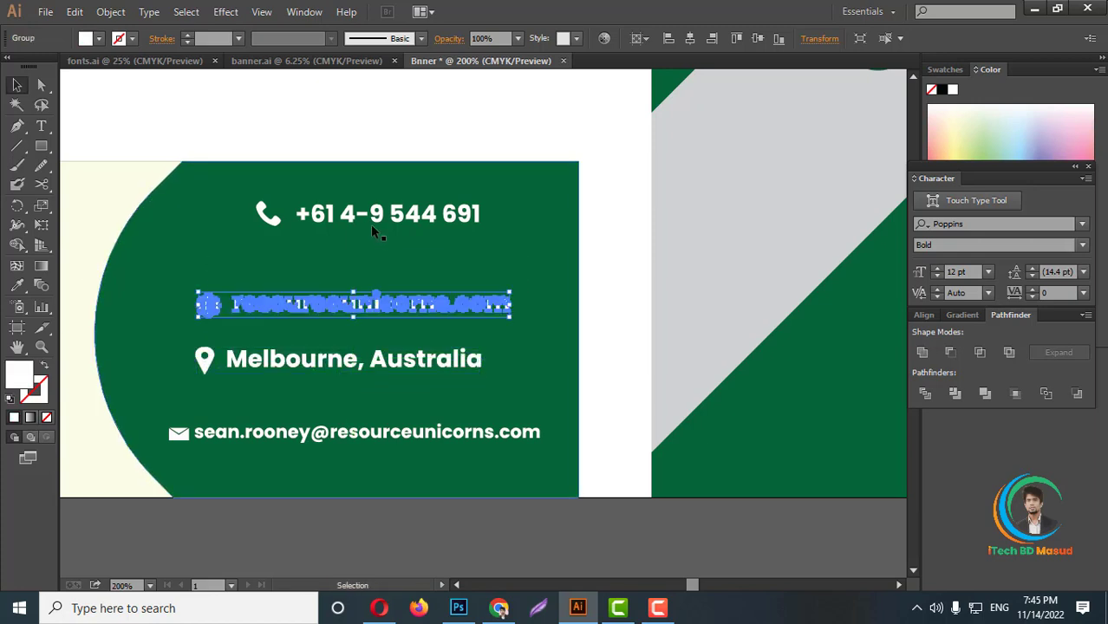
pyautogui.moveTo(411, 217); pyautogui.dragTo(354, 255)
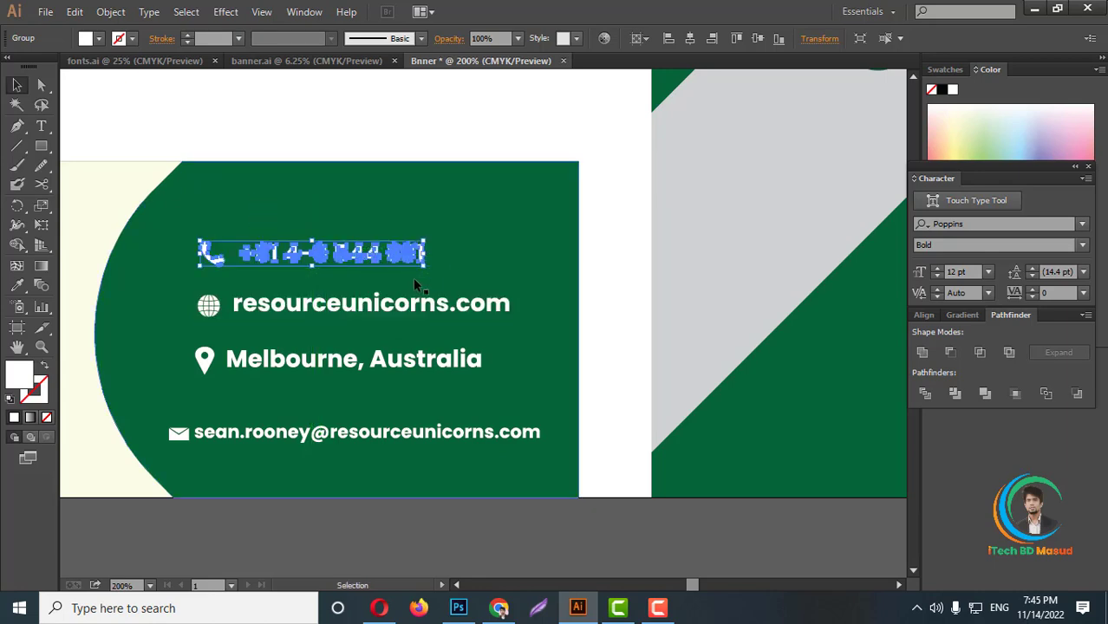
# Group the green contact panel with its text lines, excluding the cream shapes
pyautogui.scroll(-4, 572, 339)
pyautogui.click(572, 415)
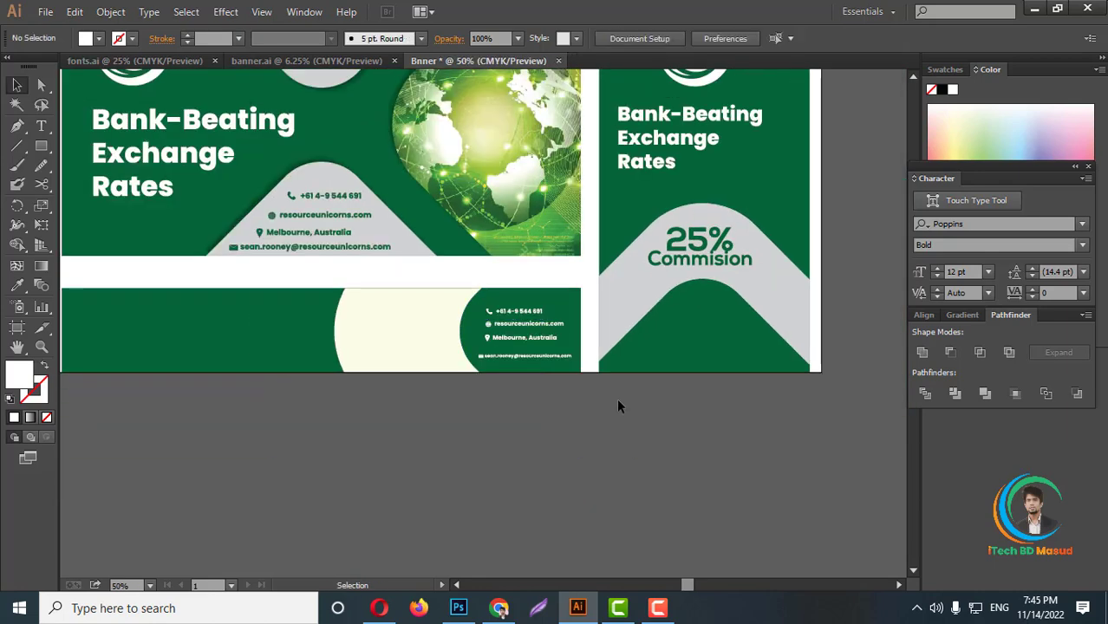
pyautogui.scroll(2, 525, 366)
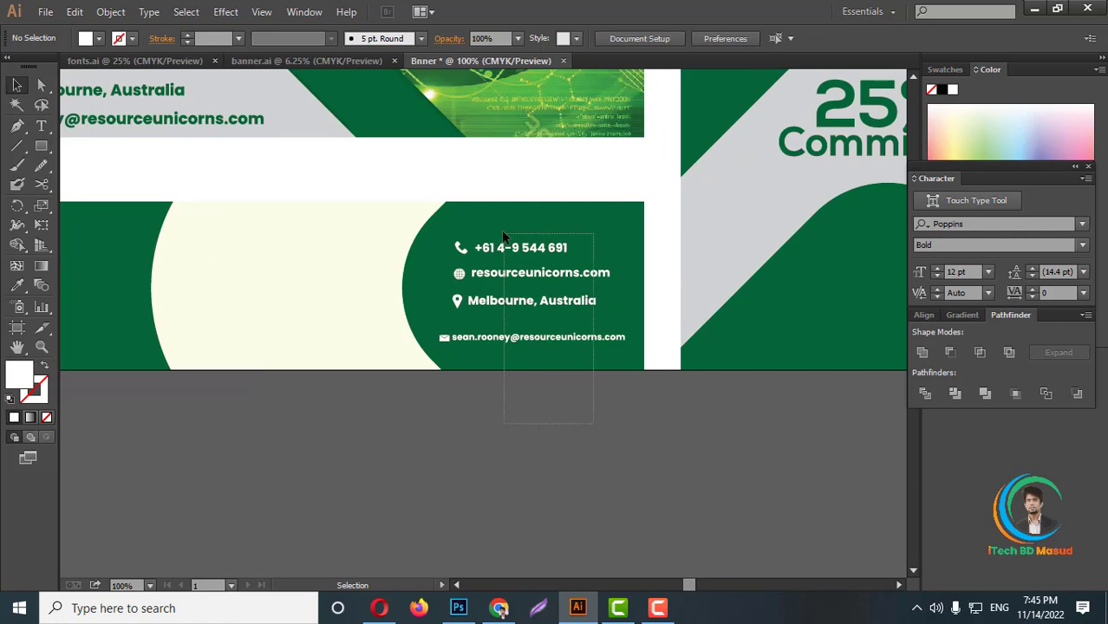
pyautogui.moveTo(593, 429); pyautogui.dragTo(580, 226)
pyautogui.keyDown('shift'); pyautogui.click(160, 329); pyautogui.keyUp('shift')
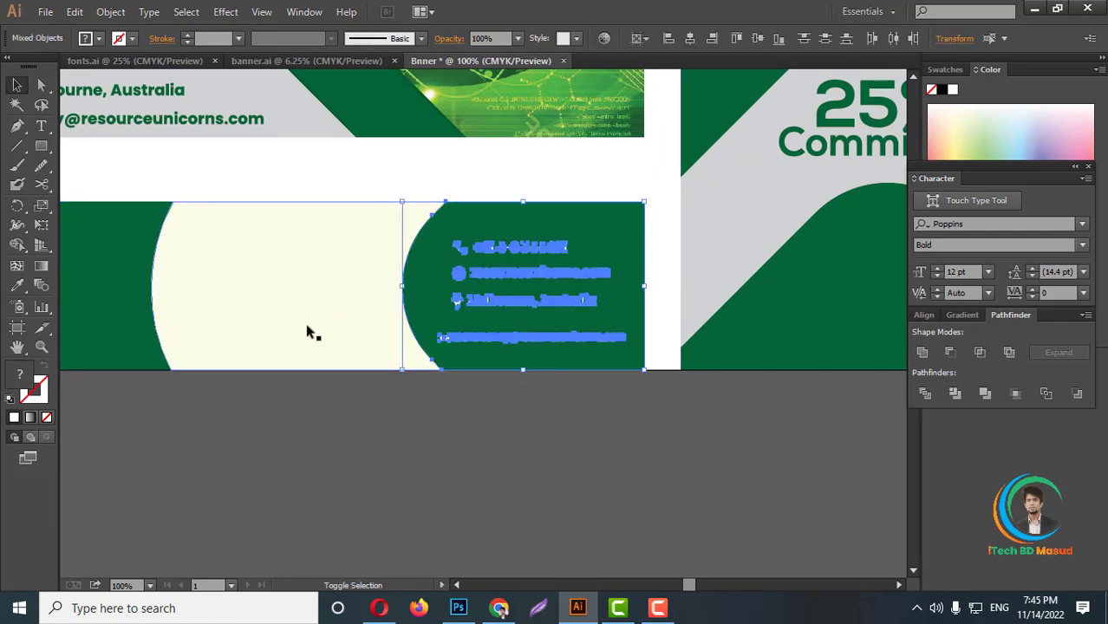
pyautogui.rightClick(345, 289)
pyautogui.click(384, 364)
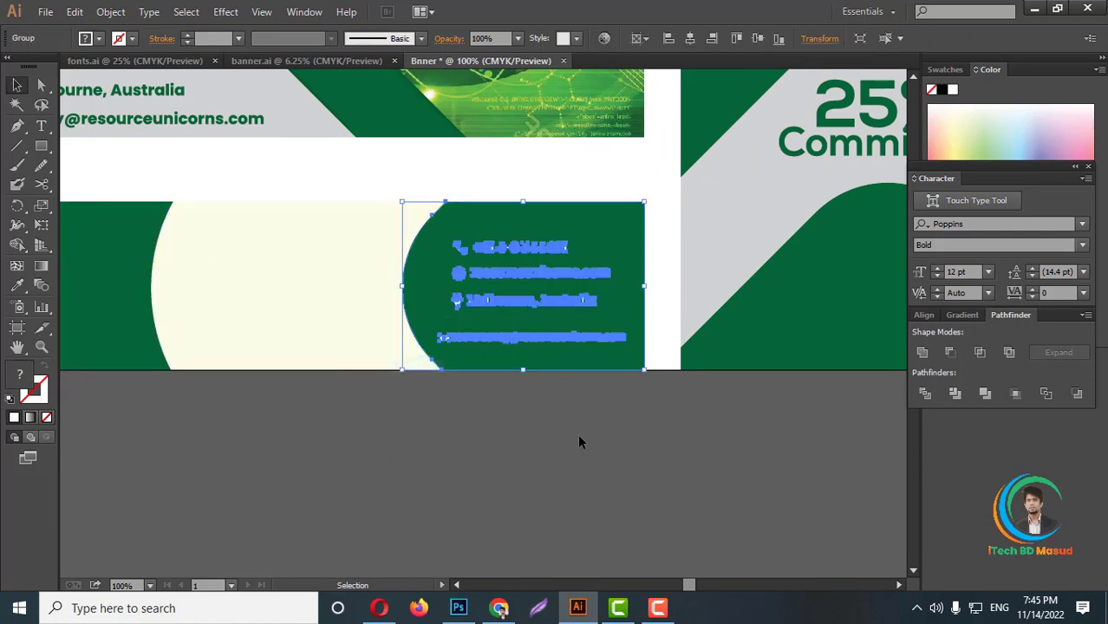
pyautogui.scroll(-1, 578, 434)
pyautogui.click(578, 433)
pyautogui.scroll(-1, 574, 408)
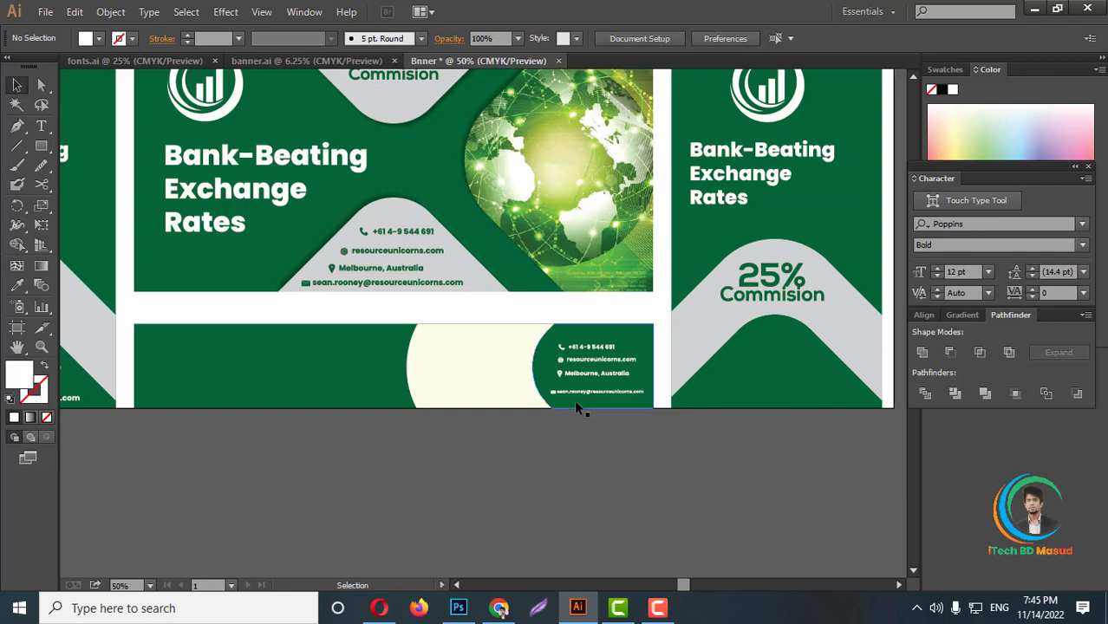
# Move the right card group off the banner and ungroup it
pyautogui.click(779, 295)
pyautogui.scroll(1, 575, 392)
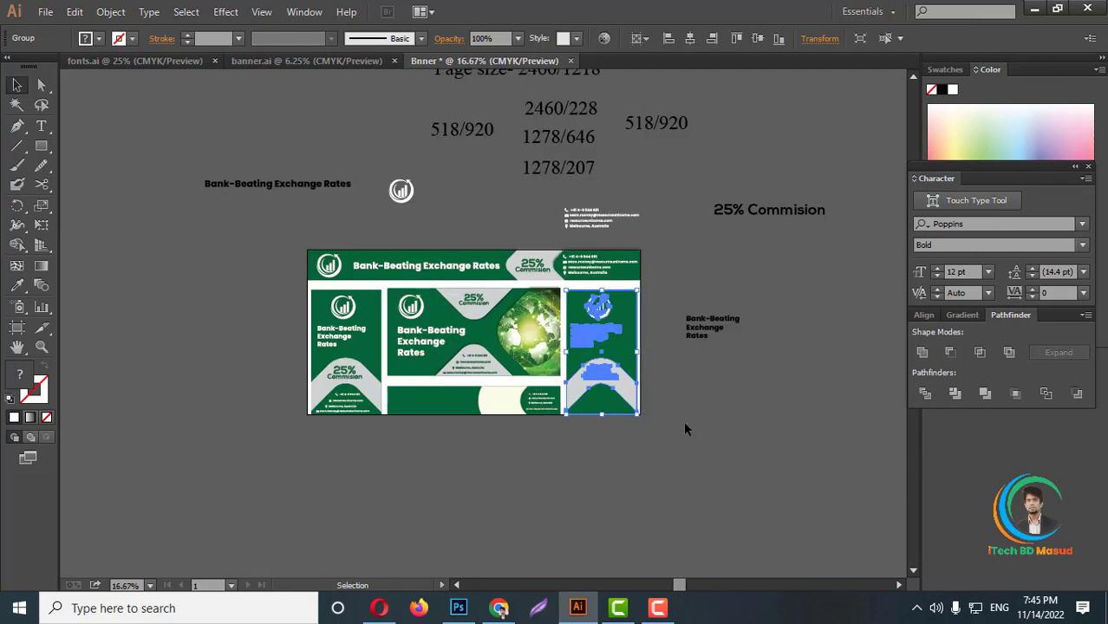
pyautogui.scroll(1, 642, 391)
pyautogui.scroll(-1, 657, 391)
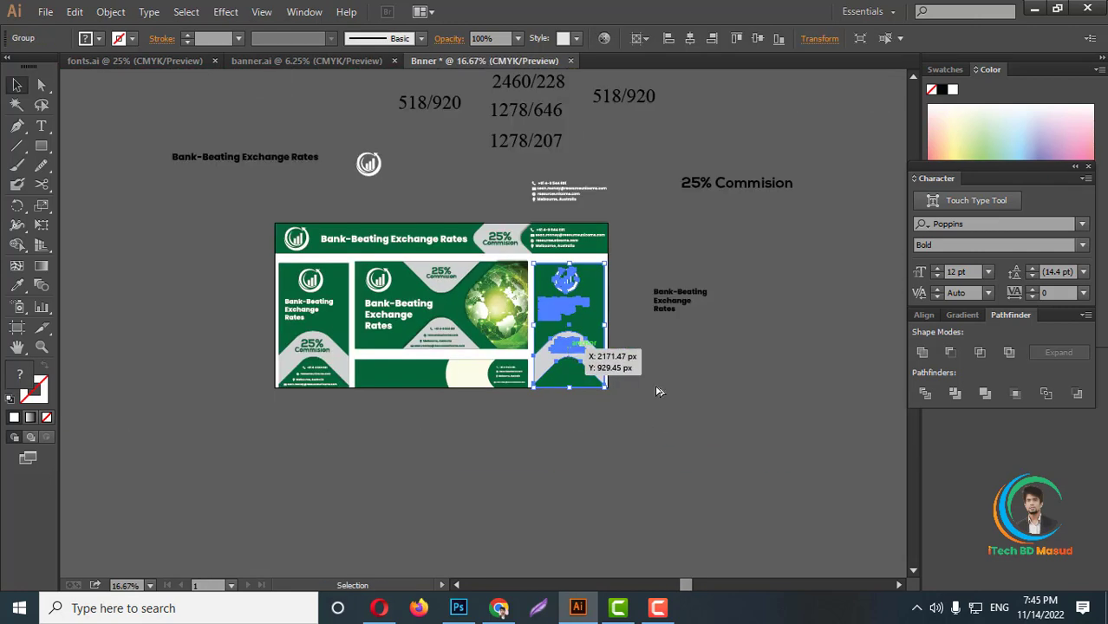
pyautogui.moveTo(656, 392)
pyautogui.mouseDown()
pyautogui.moveTo(744, 438)
pyautogui.moveTo(472, 368)
pyautogui.mouseUp()
pyautogui.scroll(1, 737, 434)
pyautogui.scroll(2, 737, 434)
pyautogui.rightClick(753, 419)
pyautogui.click(777, 515)
# Bring the '25% Commision' text to the front and place it in the bottom banner's cream area
pyautogui.scroll(-3, 596, 486)
pyautogui.scroll(5, 472, 367)
pyautogui.scroll(3, 472, 368)
pyautogui.rightClick(466, 341)
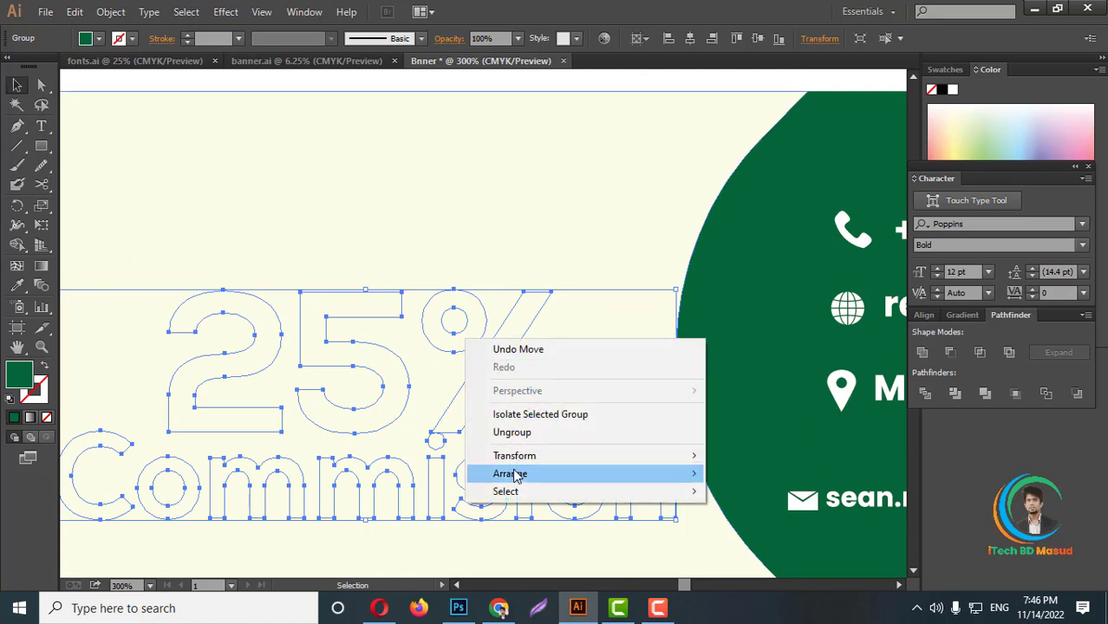
pyautogui.click(746, 473)
pyautogui.scroll(-3, 521, 395)
pyautogui.moveTo(487, 400)
pyautogui.mouseDown()
pyautogui.moveTo(465, 369)
pyautogui.moveTo(486, 395)
pyautogui.mouseUp()
pyautogui.scroll(-3, 486, 395)
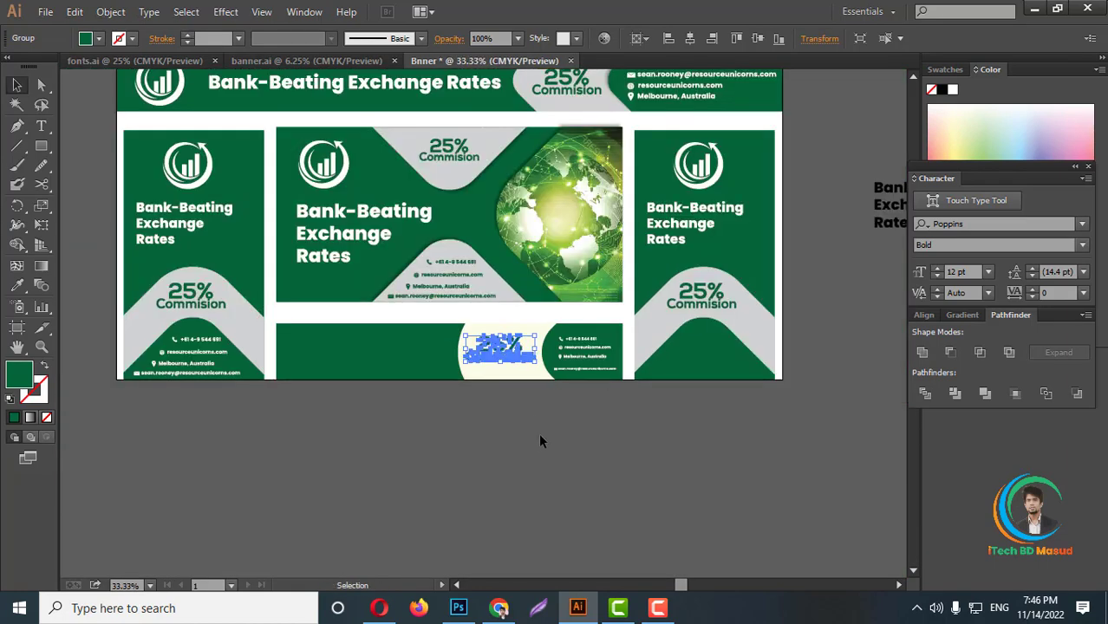
pyautogui.click(538, 432)
# Move the Bank-Beating Exchange Rates heading aside and rewrap it onto two lines
pyautogui.scroll(-3, 486, 411)
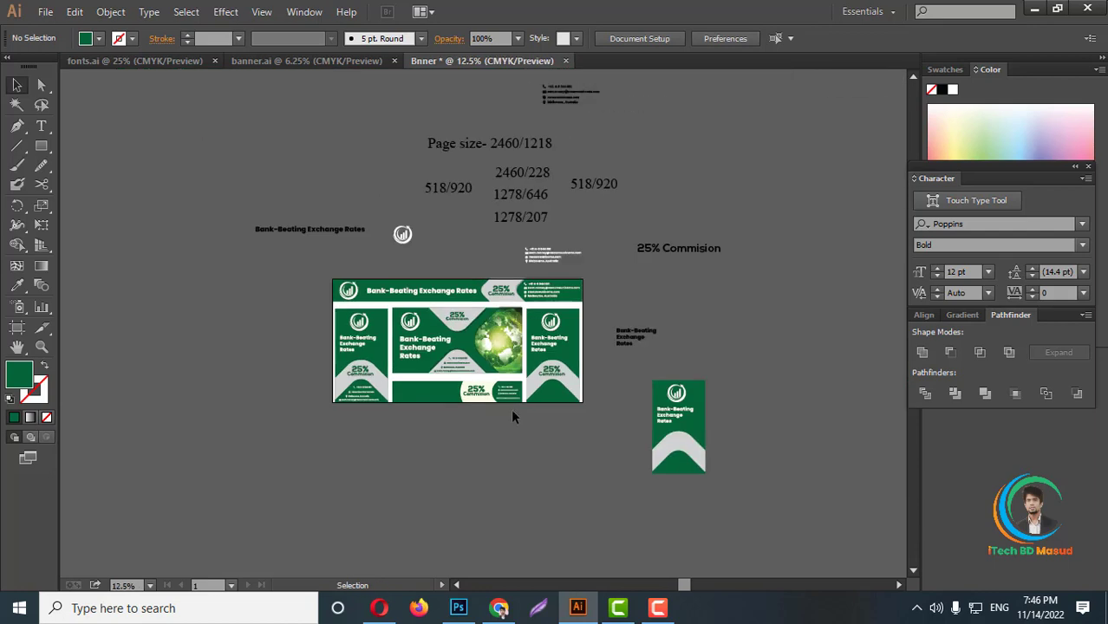
pyautogui.scroll(1, 640, 343)
pyautogui.scroll(1, 685, 325)
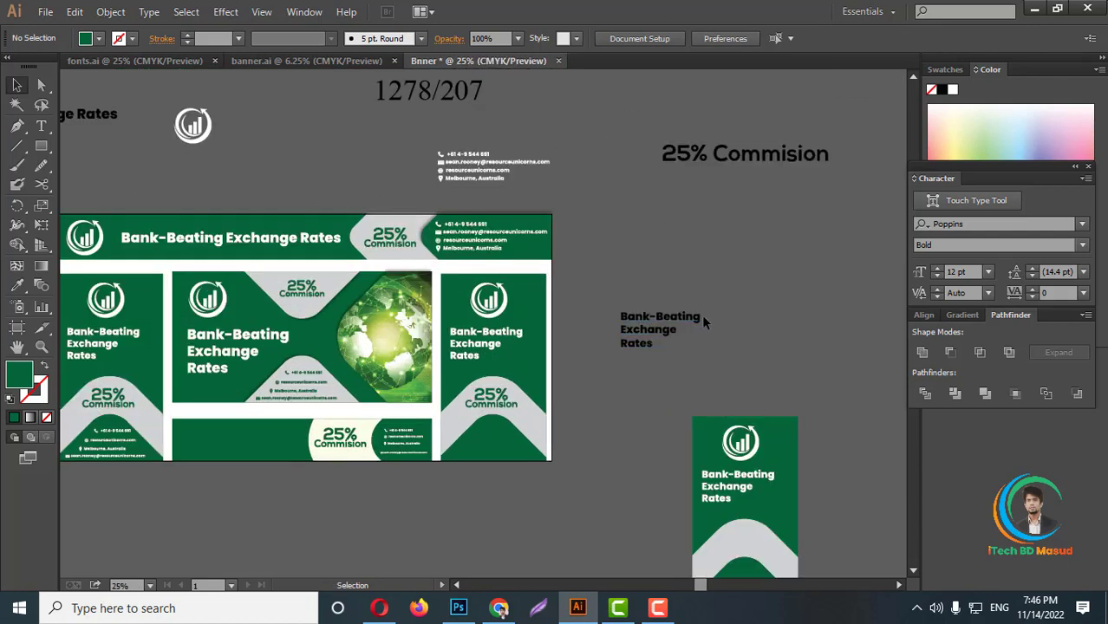
pyautogui.click(650, 337)
pyautogui.scroll(-1, 650, 336)
pyautogui.moveTo(659, 328); pyautogui.dragTo(373, 459)
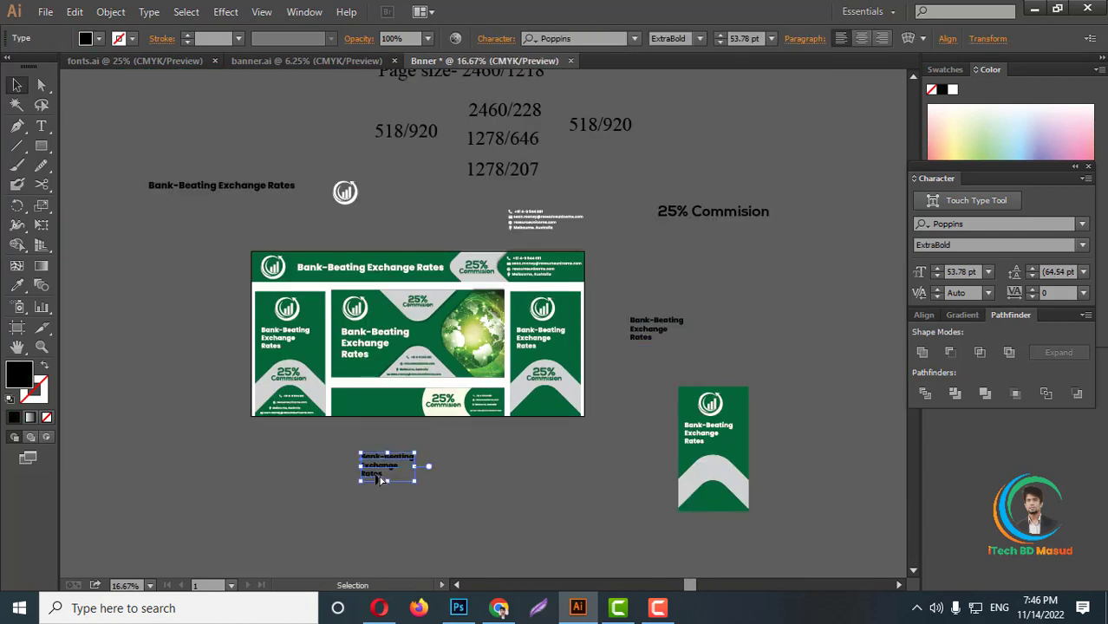
pyautogui.scroll(5, 351, 480)
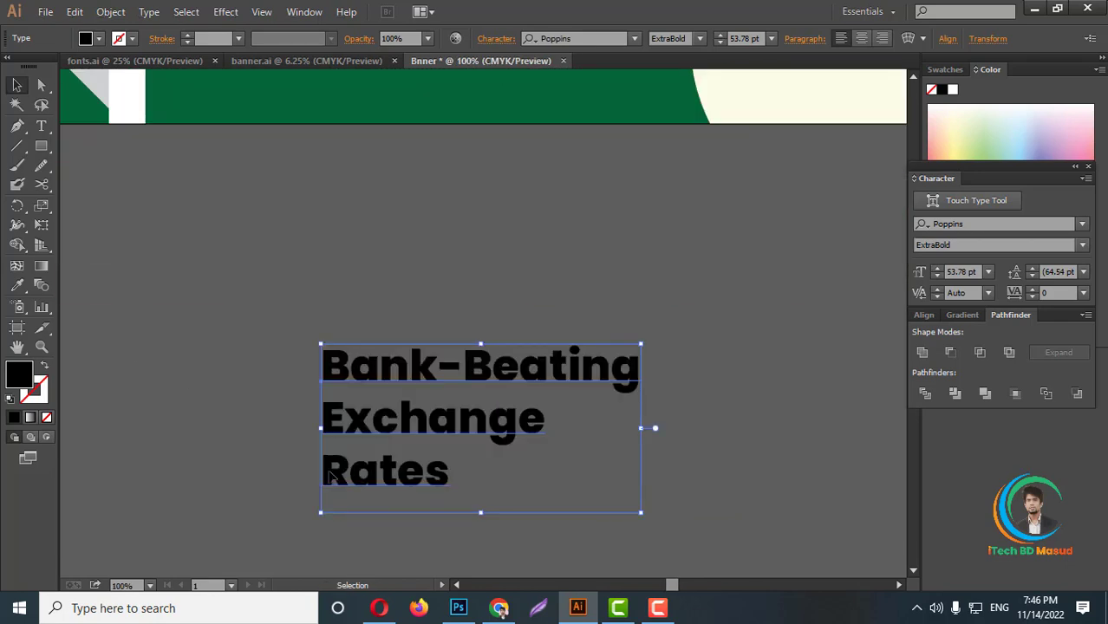
pyautogui.doubleClick(329, 475)
pyautogui.press('BackSpace')
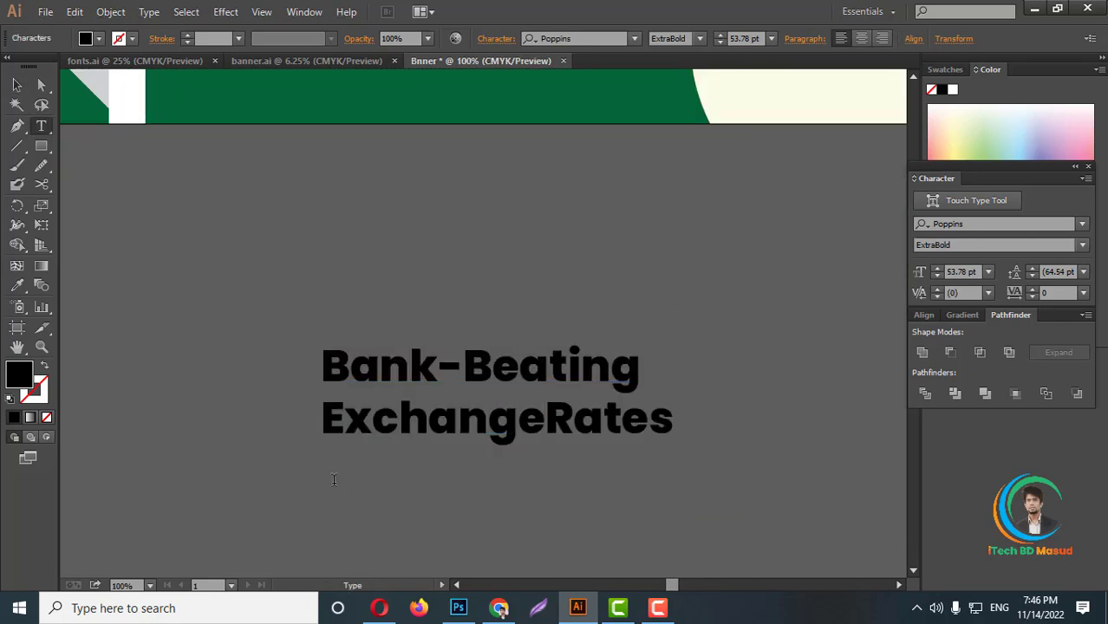
pyautogui.click(16, 85)
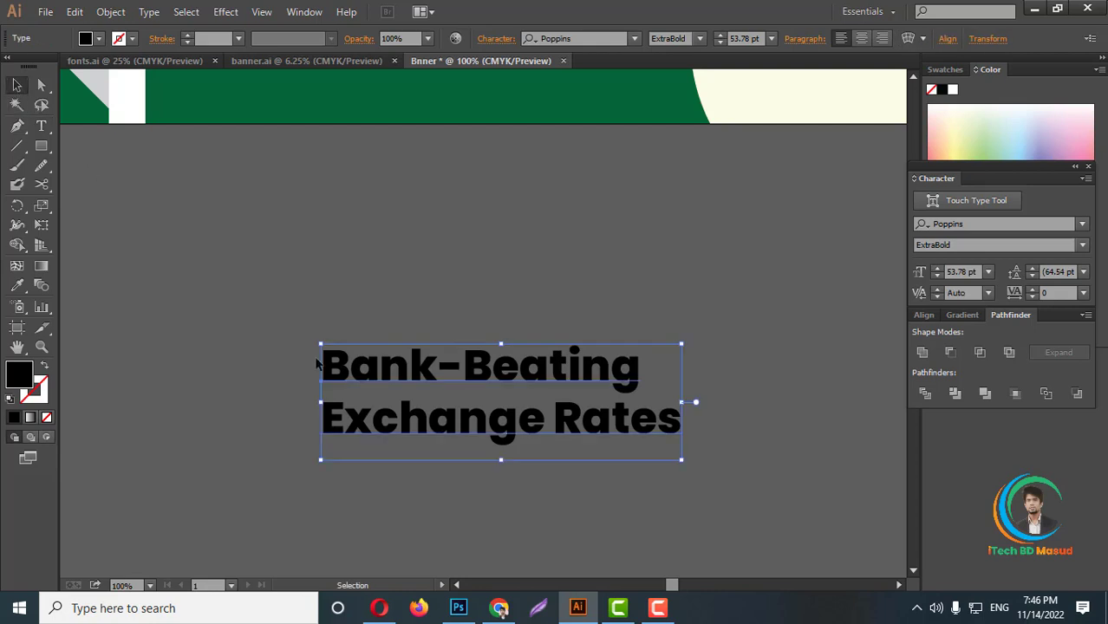
# Alt-drag a copy of the heading into the strip banner, bring it to front and eyedrop white
pyautogui.scroll(2, 545, 381)
pyautogui.scroll(-1, 545, 381)
pyautogui.moveTo(545, 423)
pyautogui.mouseDown()
pyautogui.moveTo(492, 253)
pyautogui.moveTo(523, 242)
pyautogui.mouseUp()
pyautogui.rightClick(546, 327)
pyautogui.moveTo(596, 464)
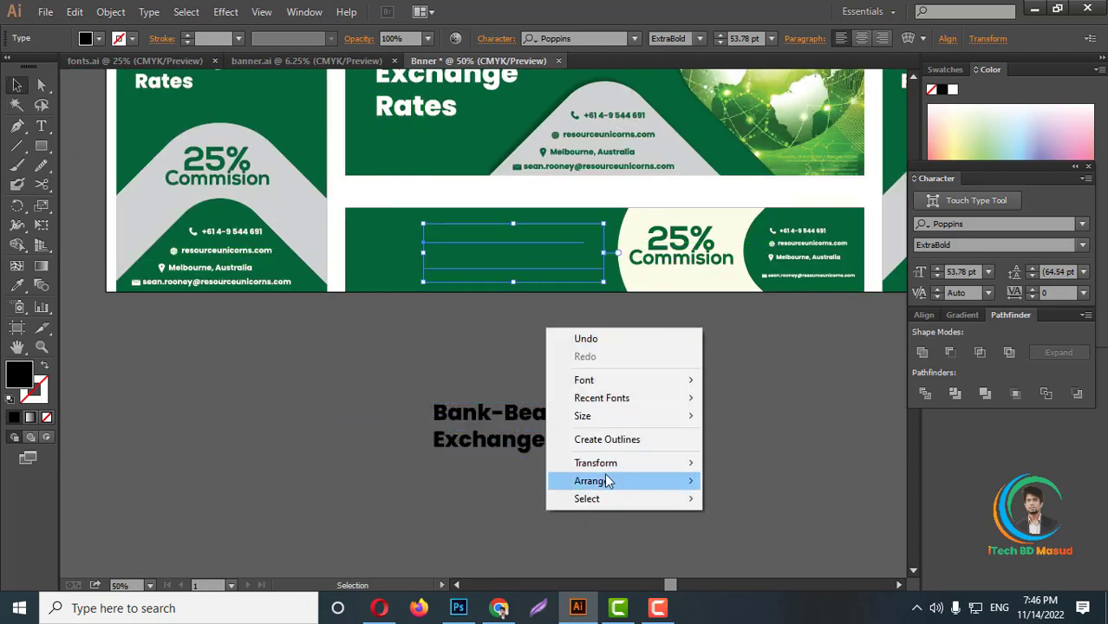
pyautogui.click(733, 481)
pyautogui.click(17, 286)
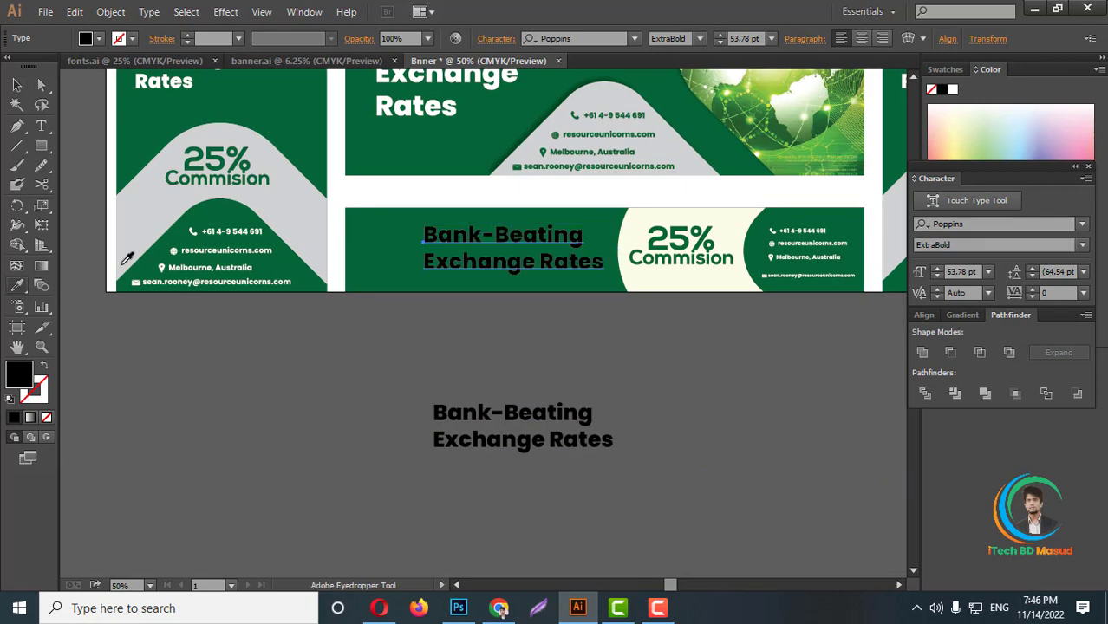
pyautogui.click(381, 192)
pyautogui.click(17, 84)
pyautogui.click(535, 342)
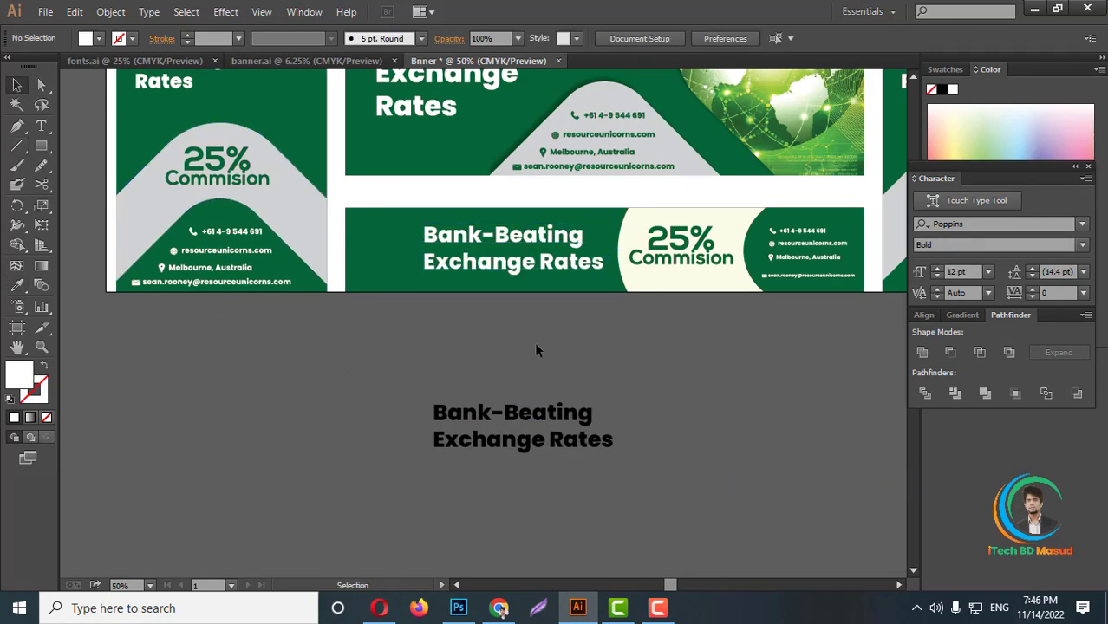
# Convert the white strip-banner heading to outlines
pyautogui.hotkey('ctrl', '1')
pyautogui.click(486, 243)
pyautogui.rightClick(486, 243)
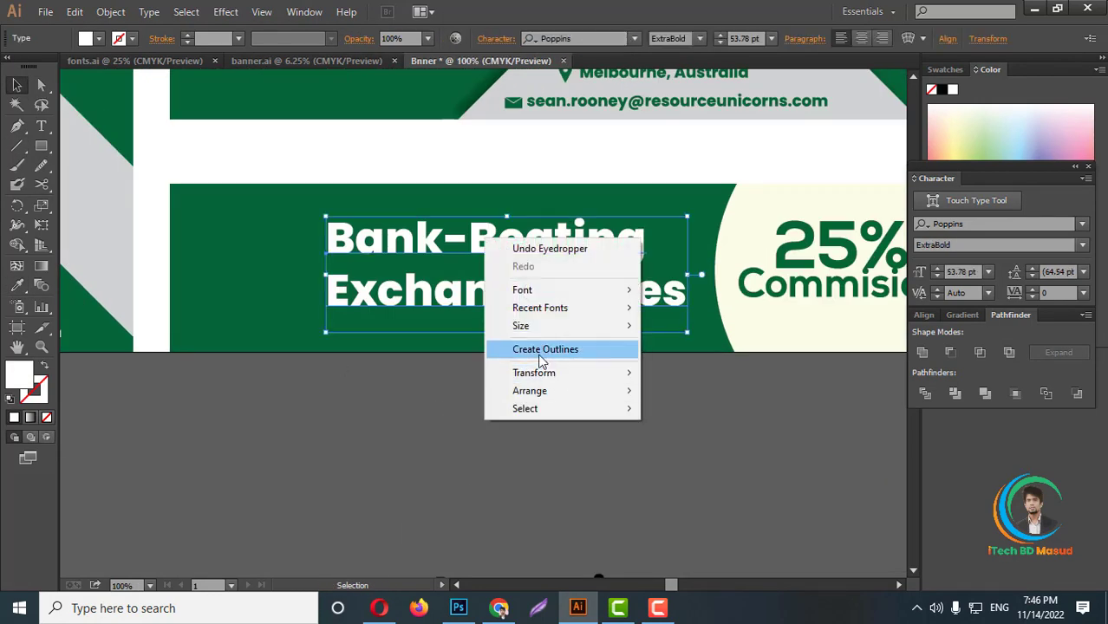
pyautogui.click(539, 349)
pyautogui.click(563, 434)
pyautogui.hotkey('ctrl', '-')
pyautogui.hotkey('ctrl', '-')
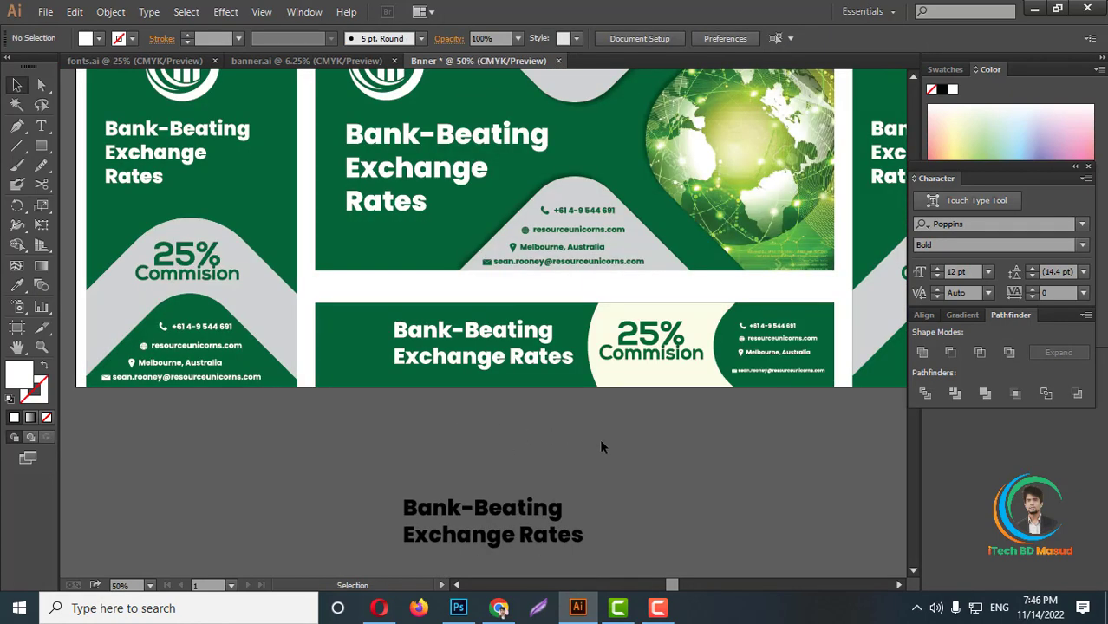
pyautogui.scroll(1, 368, 359)
# Place the logo at the strip banner's left, in front of the green, scaled to fit
pyautogui.scroll(-1, 474, 425)
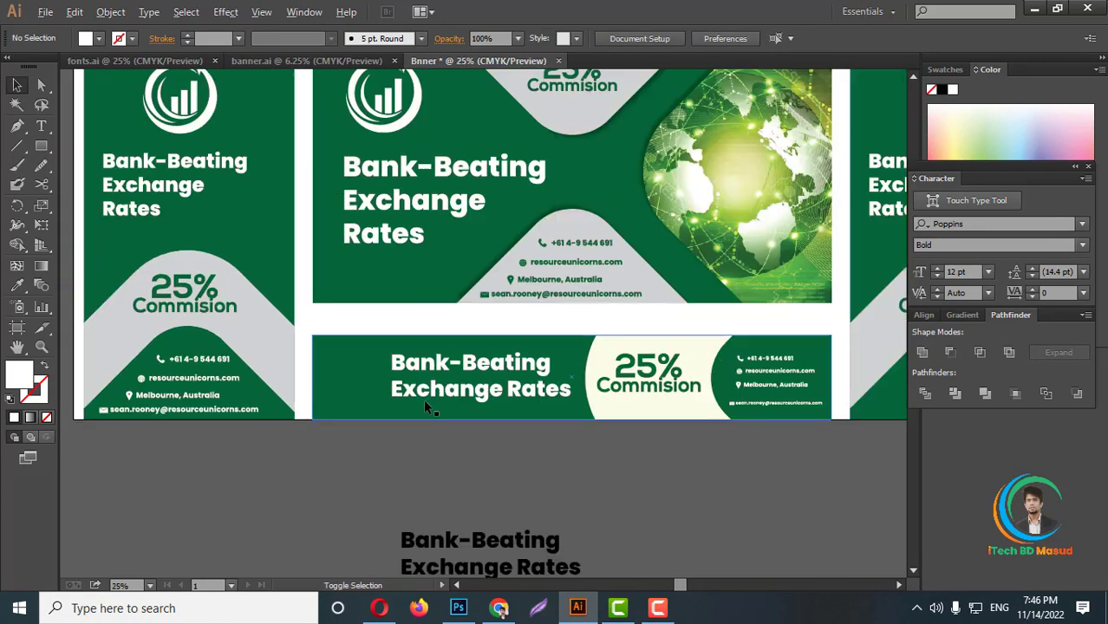
pyautogui.scroll(-2, 423, 399)
pyautogui.moveTo(340, 124)
pyautogui.mouseDown()
pyautogui.moveTo(372, 453)
pyautogui.moveTo(366, 444)
pyautogui.mouseUp()
pyautogui.scroll(4, 366, 442)
pyautogui.rightClick(365, 433)
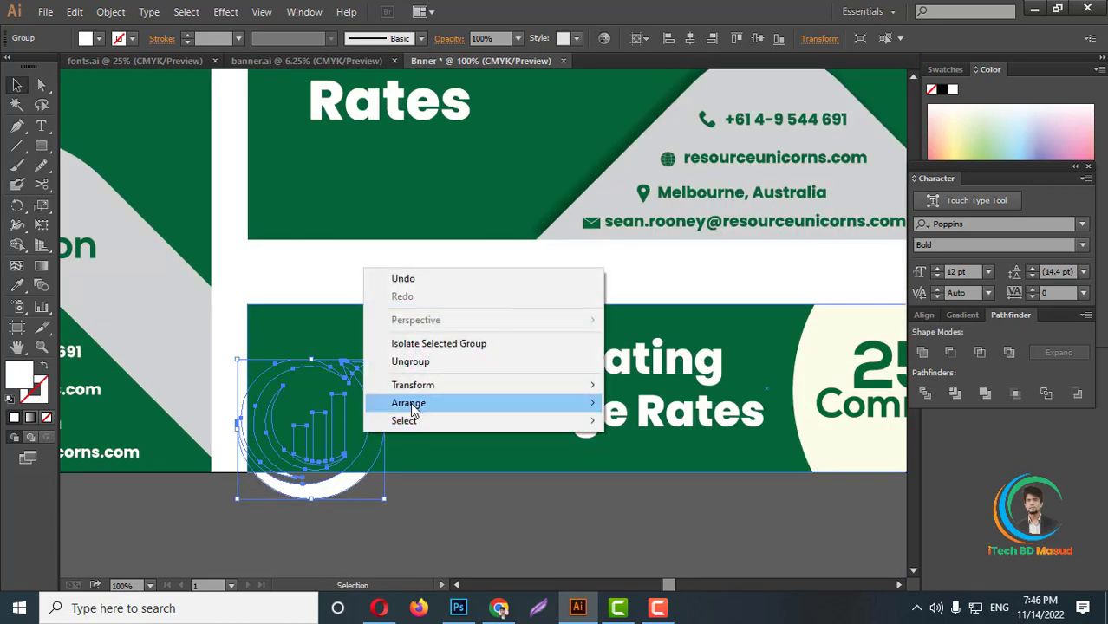
pyautogui.click(654, 399)
pyautogui.moveTo(384, 498); pyautogui.dragTo(352, 508)
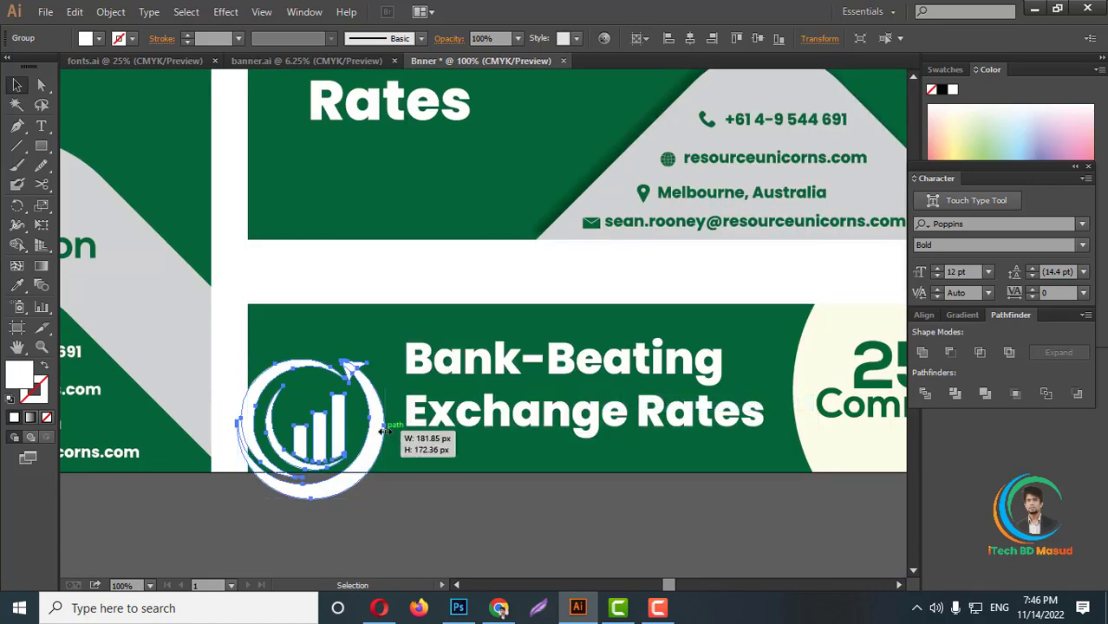
pyautogui.moveTo(333, 444); pyautogui.dragTo(348, 413)
pyautogui.moveTo(377, 451)
pyautogui.mouseDown()
pyautogui.moveTo(386, 459)
pyautogui.moveTo(349, 443)
pyautogui.mouseUp()
pyautogui.hotkey('ctrl', '-')
pyautogui.hotkey('ctrl', '-')
pyautogui.hotkey('ctrl', '-')
pyautogui.click(536, 507)
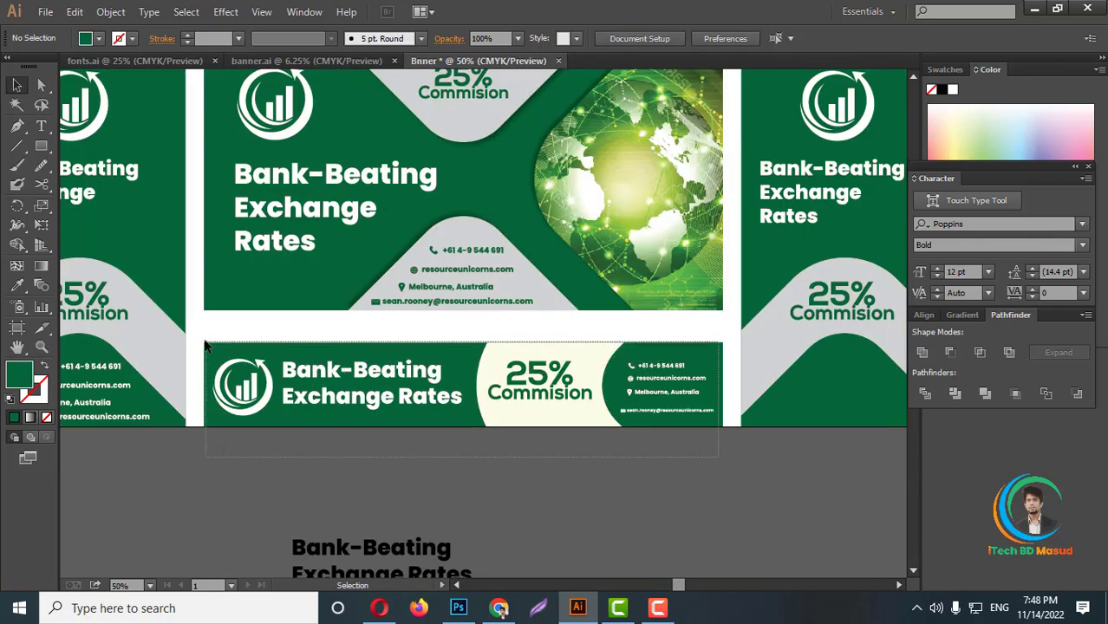
# Group all objects of the bottom strip banner together
pyautogui.moveTo(197, 335); pyautogui.dragTo(729, 431)
pyautogui.rightClick(542, 367)
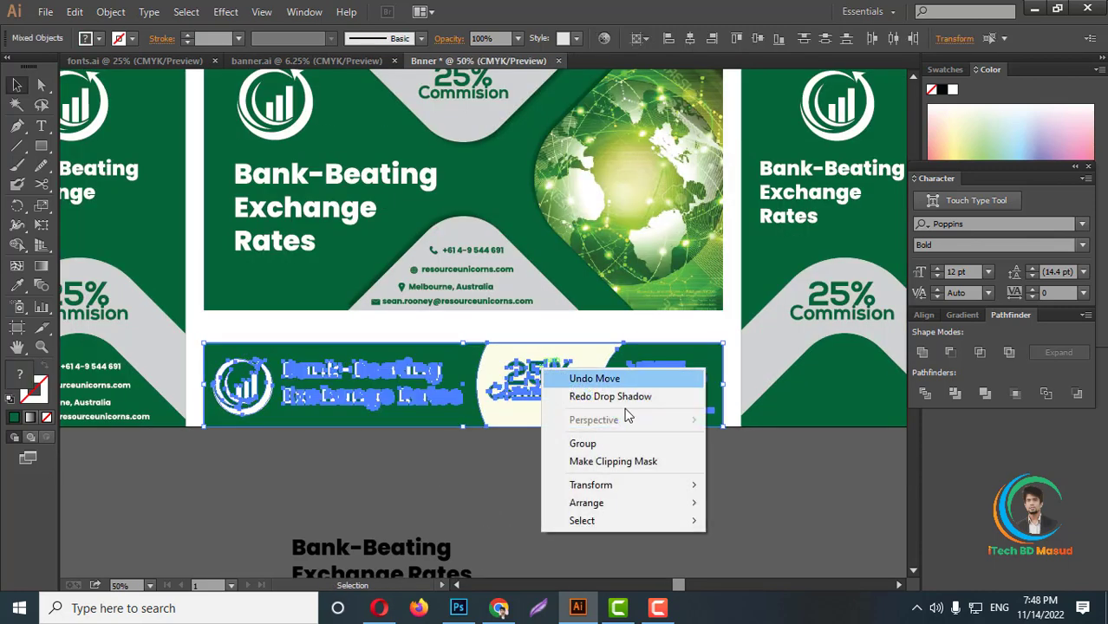
pyautogui.click(597, 446)
pyautogui.click(523, 478)
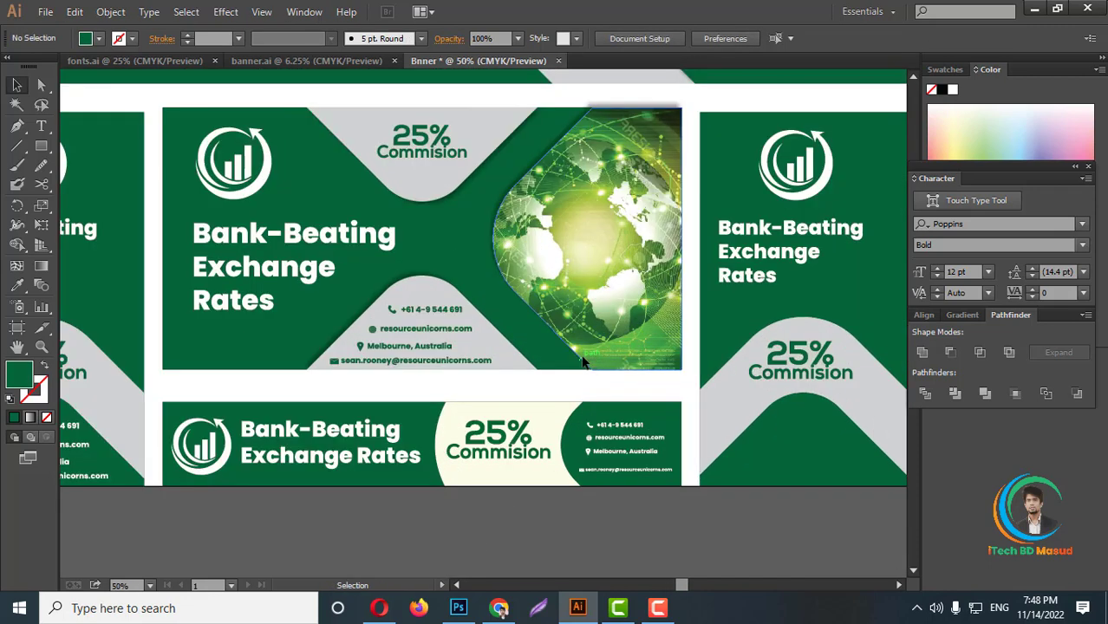
# Check the centre, bottom and left banner groups by selecting each
pyautogui.click(583, 362)
pyautogui.hotkey('ctrl', '-')
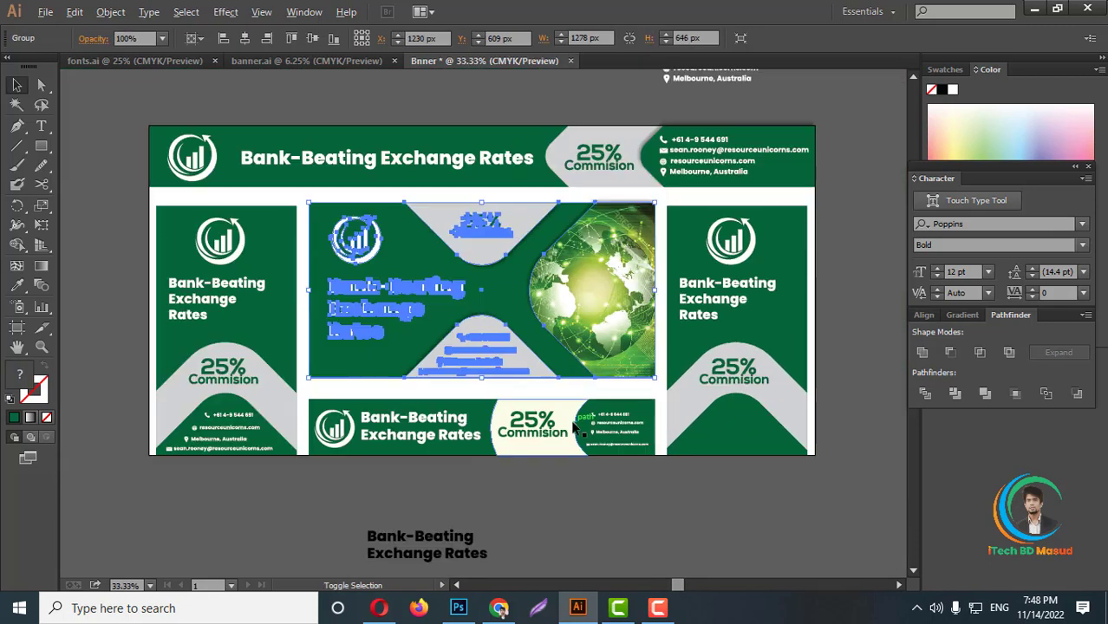
pyautogui.keyDown('shift'); pyautogui.click(572, 438); pyautogui.keyUp('shift')
pyautogui.click(609, 502)
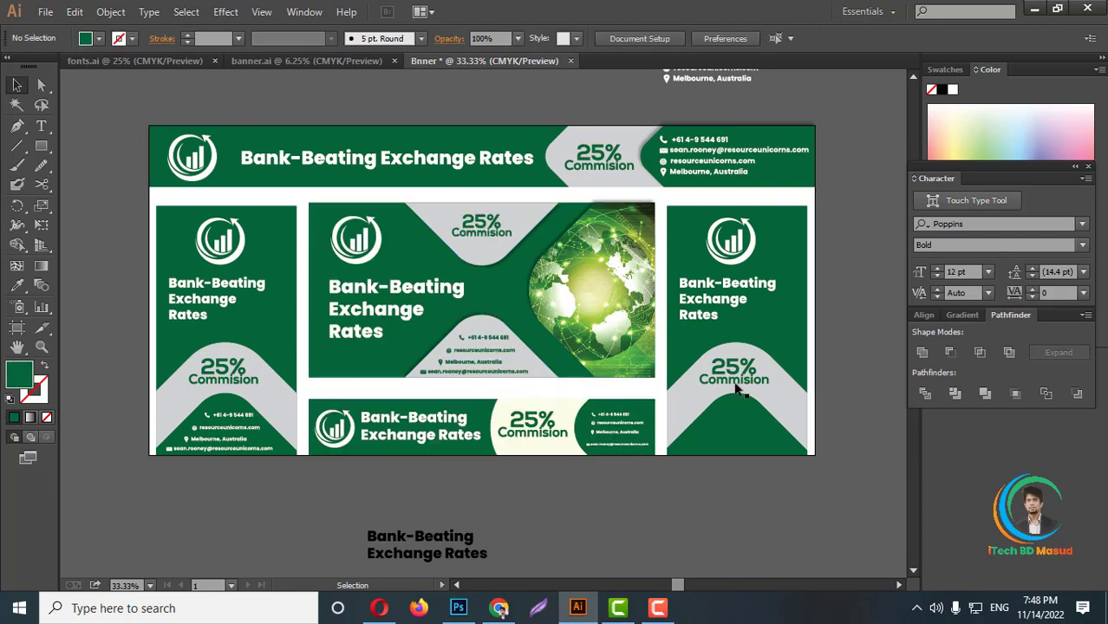
pyautogui.hotkey('ctrl', '-')
pyautogui.hotkey('ctrl', '-')
pyautogui.hotkey('ctrl', '+')
pyautogui.click(512, 394)
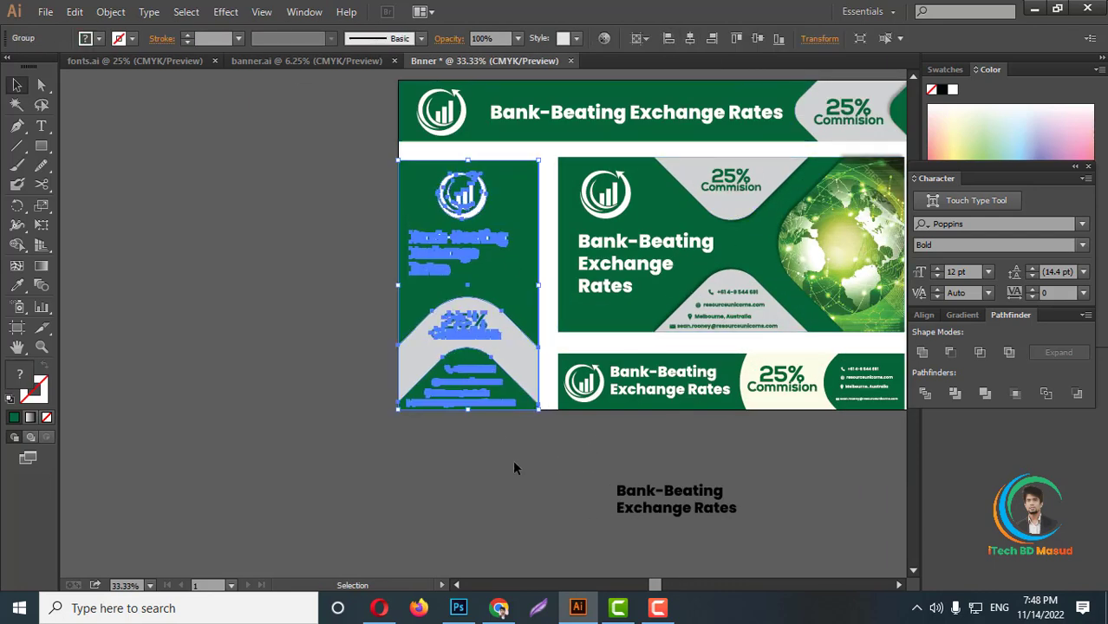
pyautogui.click(513, 460)
# Inspect the right banner group and the loose one-line heading text
pyautogui.scroll(-1, 513, 460)
pyautogui.scroll(1, 754, 379)
pyautogui.scroll(-1, 755, 379)
pyautogui.click(807, 369)
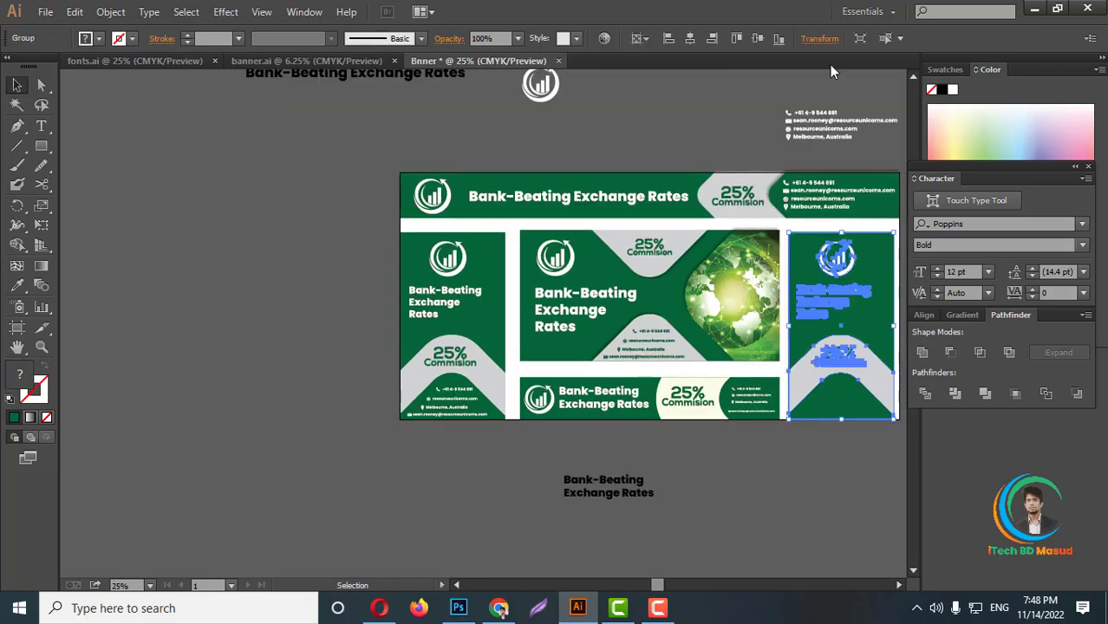
pyautogui.scroll(-2, 599, 416)
pyautogui.click(422, 237)
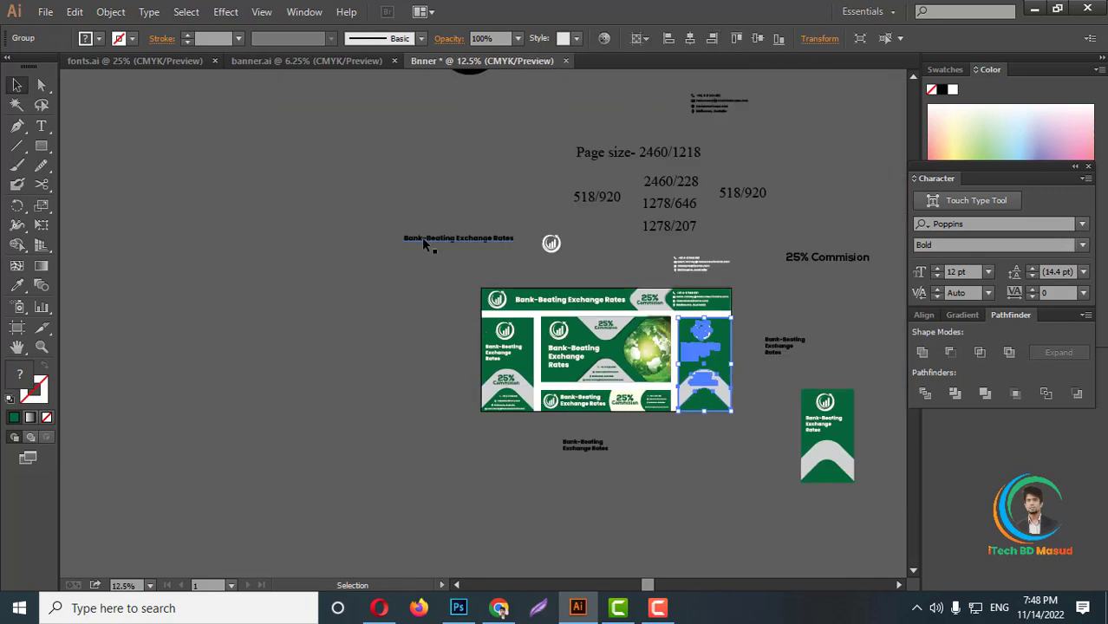
pyautogui.scroll(1, 700, 377)
pyautogui.click(702, 480)
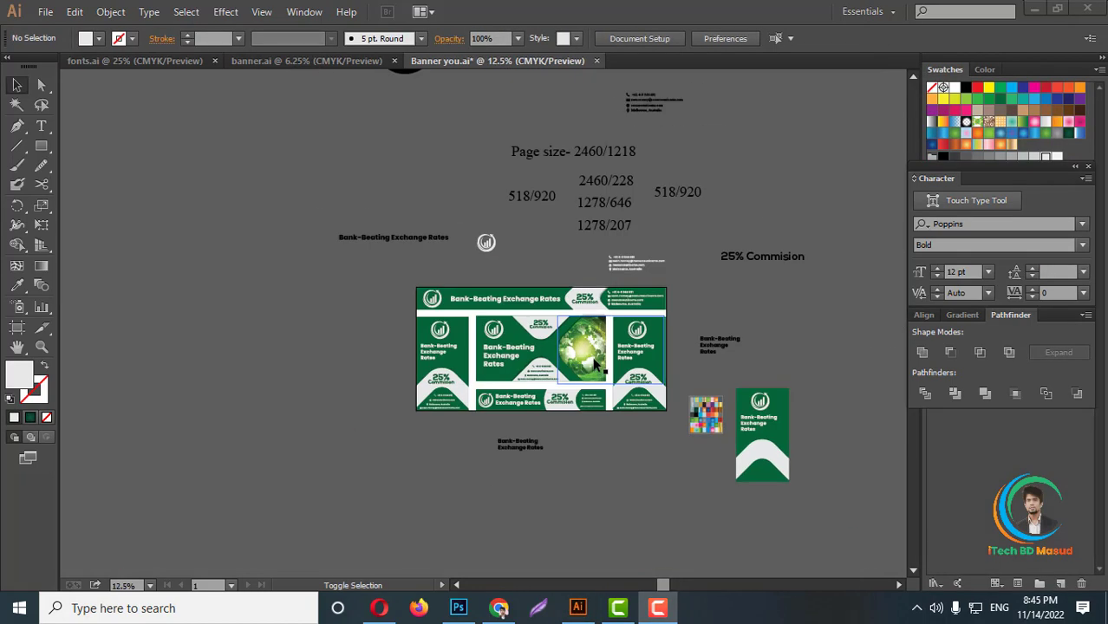
pyautogui.scroll(3, 613, 364)
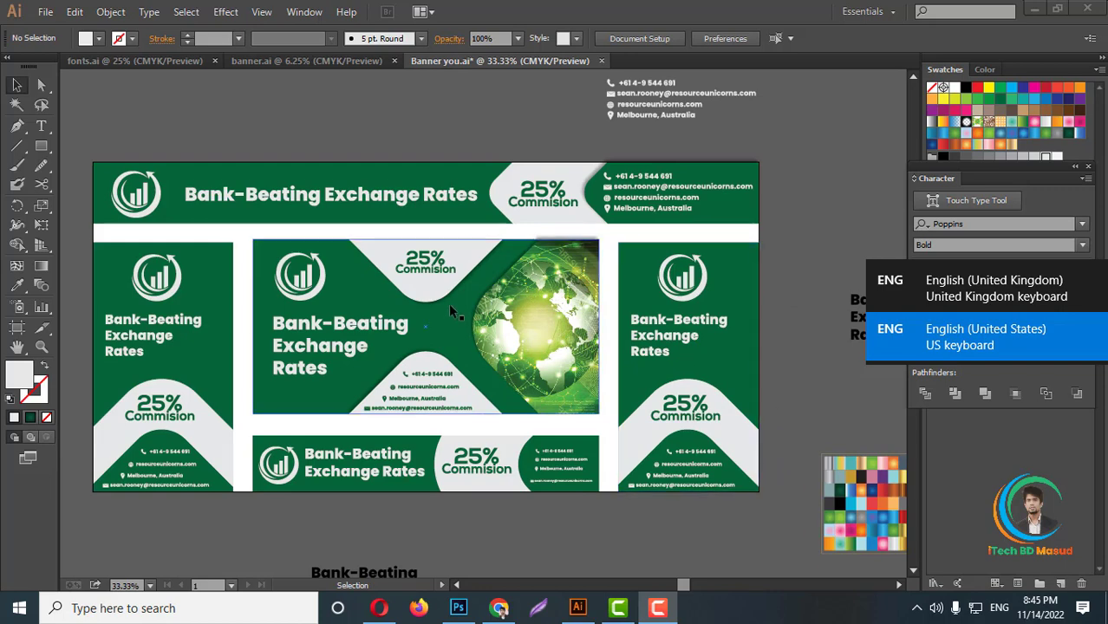
pyautogui.scroll(2, 425, 304)
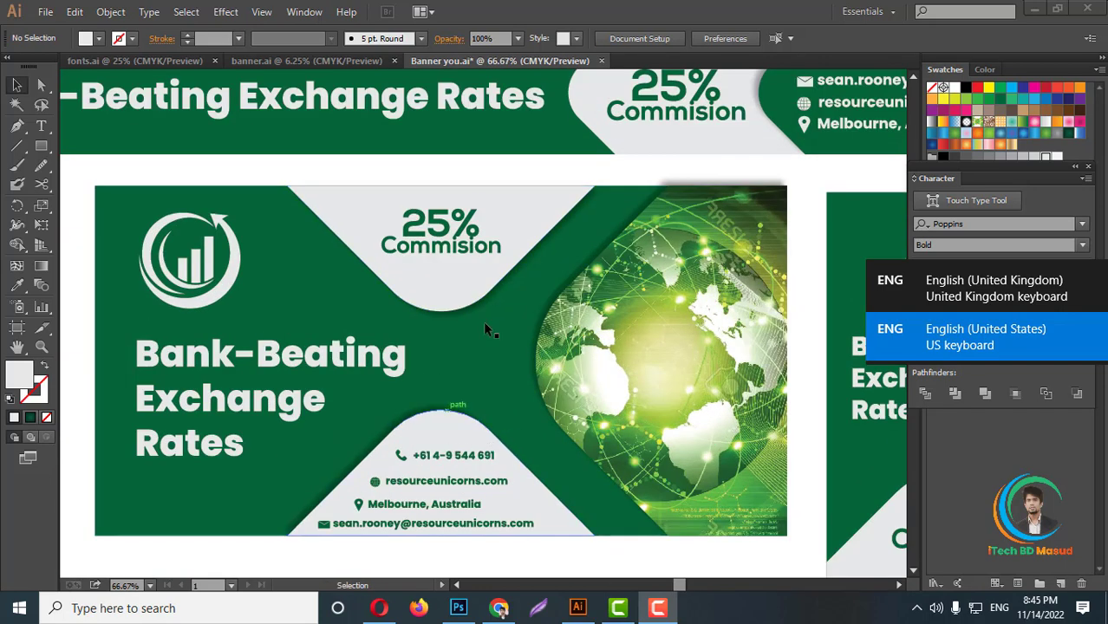
pyautogui.click(16, 104)
pyautogui.click(479, 269)
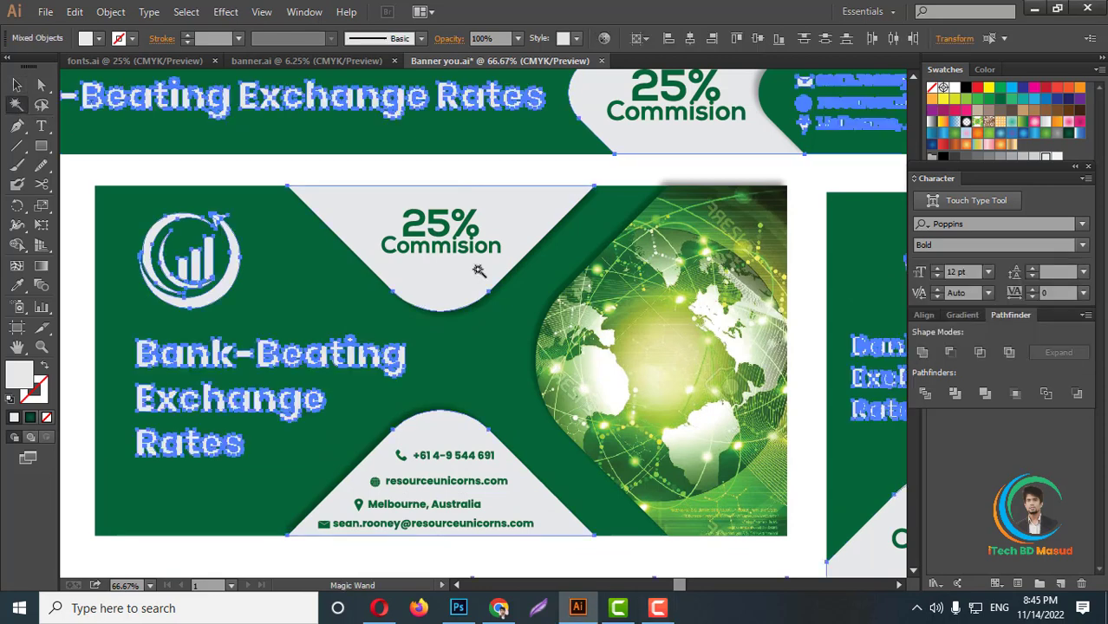
pyautogui.scroll(-2, 478, 270)
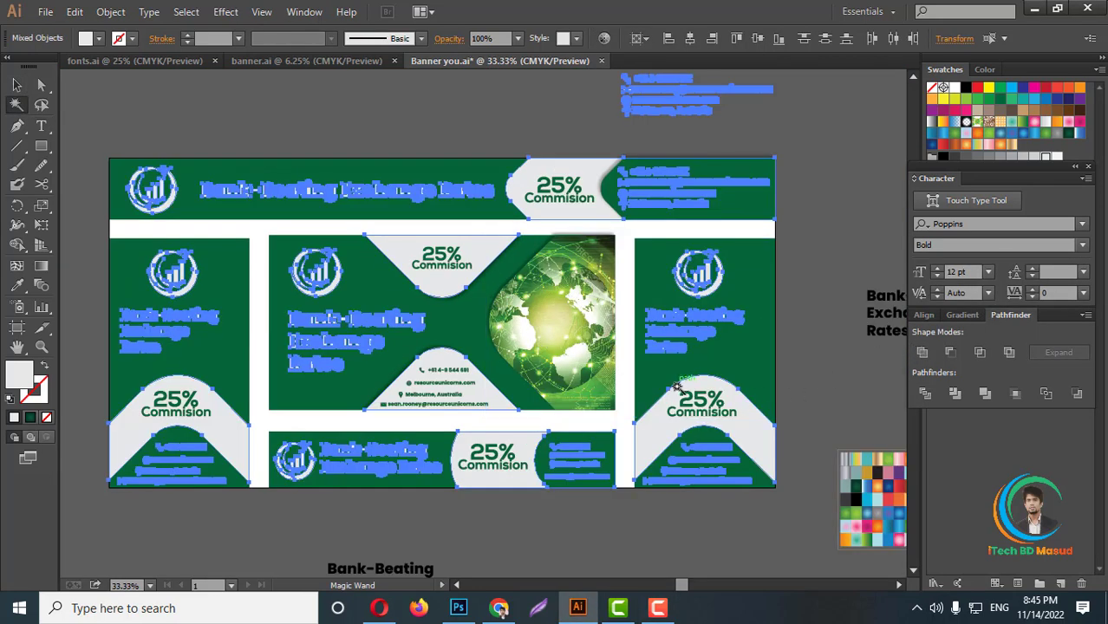
pyautogui.scroll(1, 677, 383)
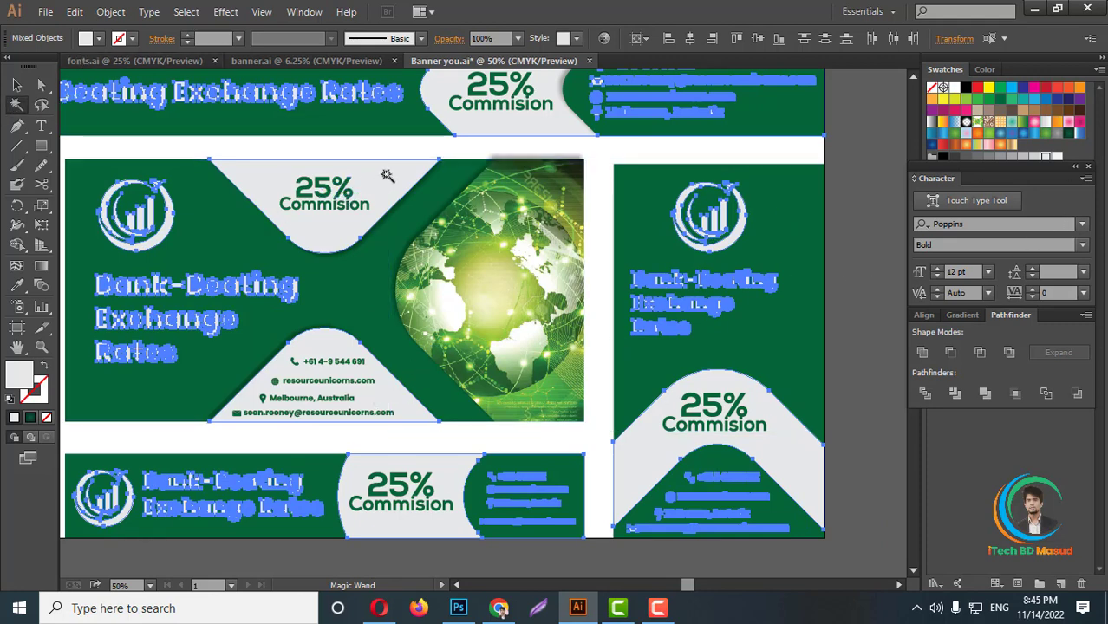
pyautogui.scroll(1, 520, 303)
pyautogui.scroll(-2, 632, 420)
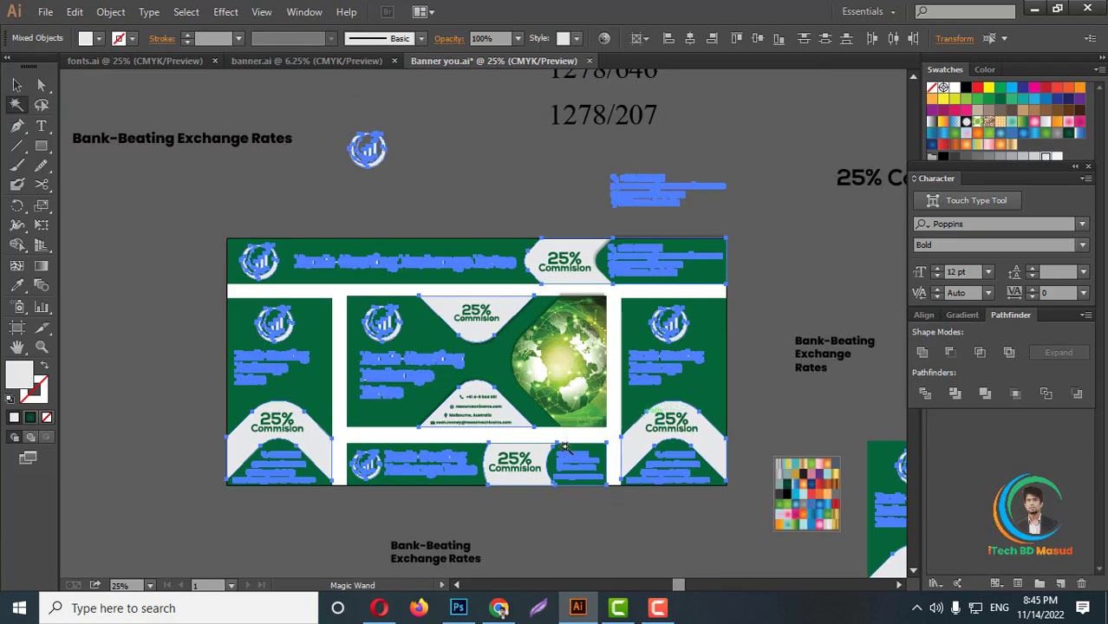
pyautogui.scroll(2, 323, 459)
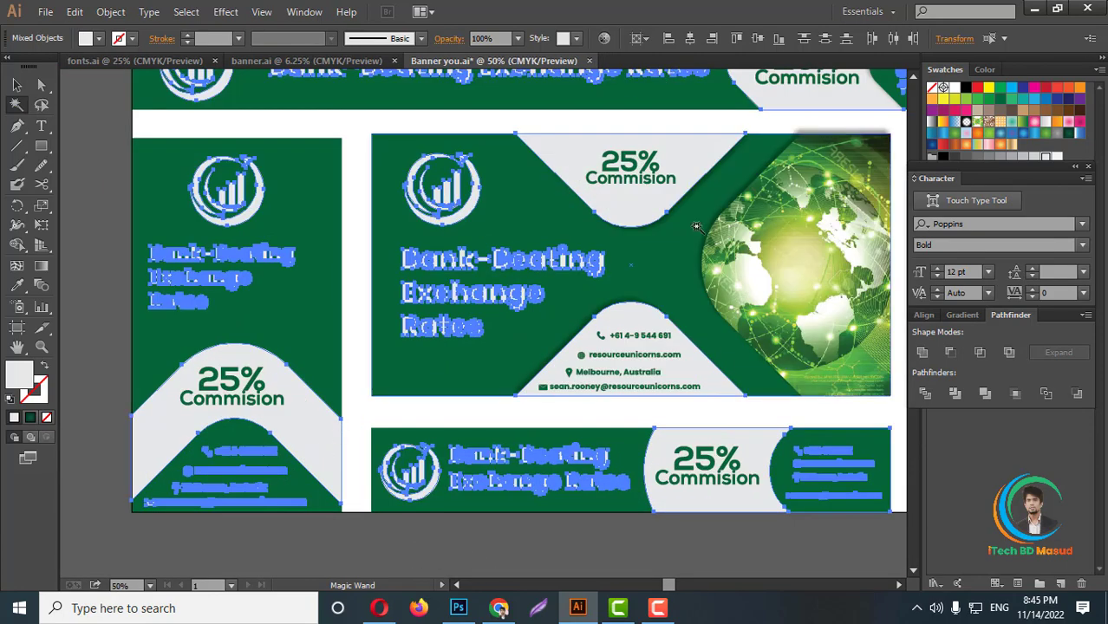
pyautogui.scroll(1, 394, 356)
pyautogui.scroll(-2, 398, 342)
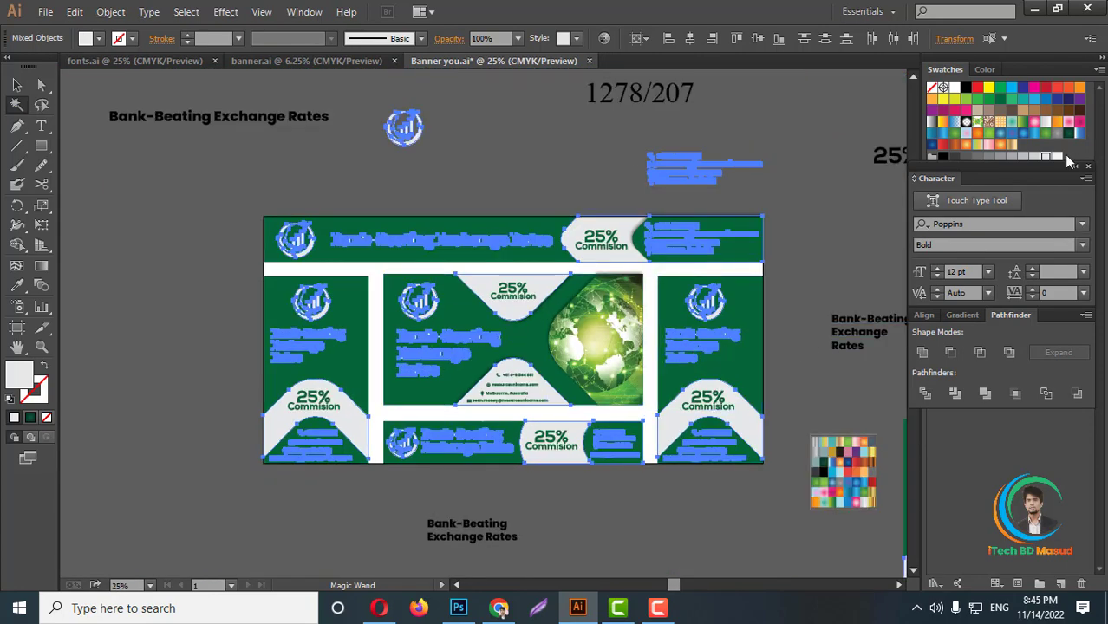
pyautogui.click(1046, 156)
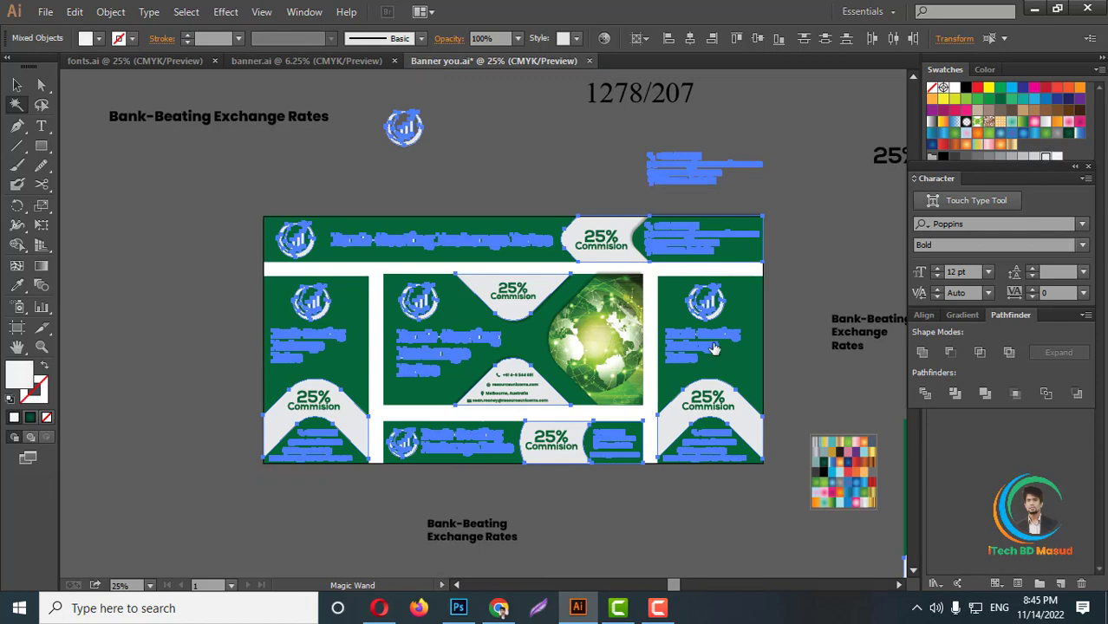
pyautogui.scroll(2, 706, 425)
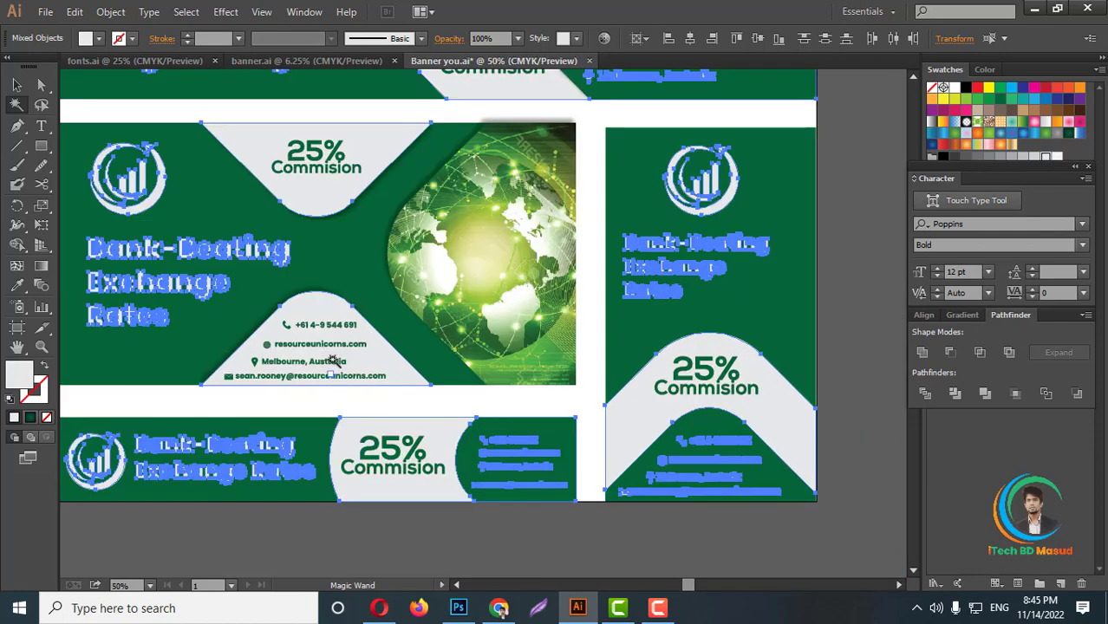
pyautogui.click(16, 85)
pyautogui.scroll(1, 568, 336)
pyautogui.click(568, 336)
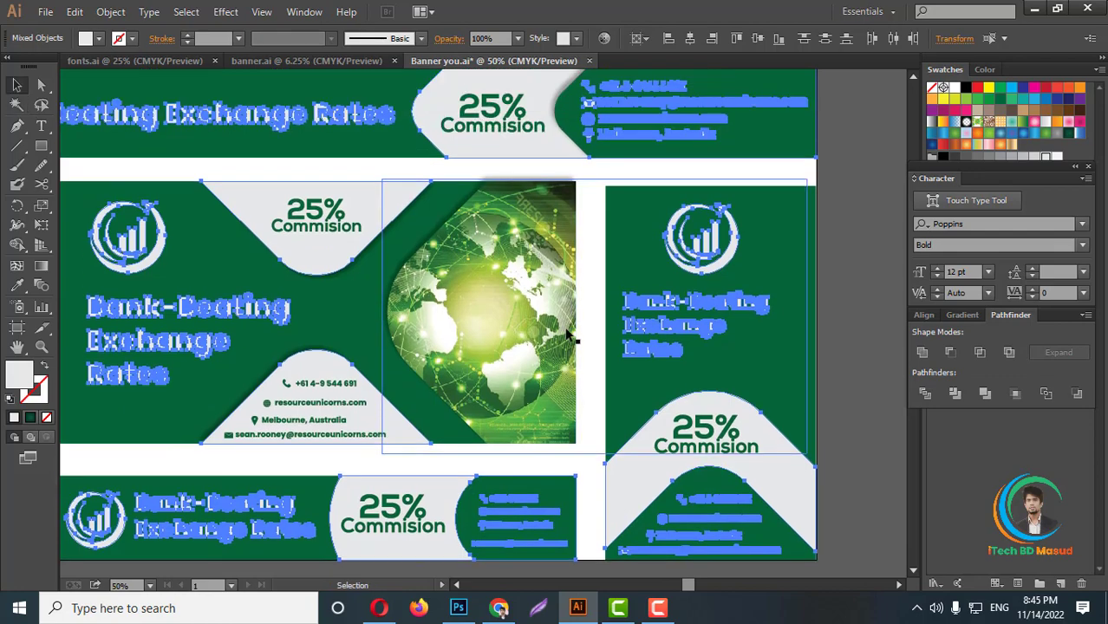
pyautogui.scroll(-2, 568, 337)
# Magic Wand the globe banner's green background to select all flat-green backgrounds and text
pyautogui.click(425, 507)
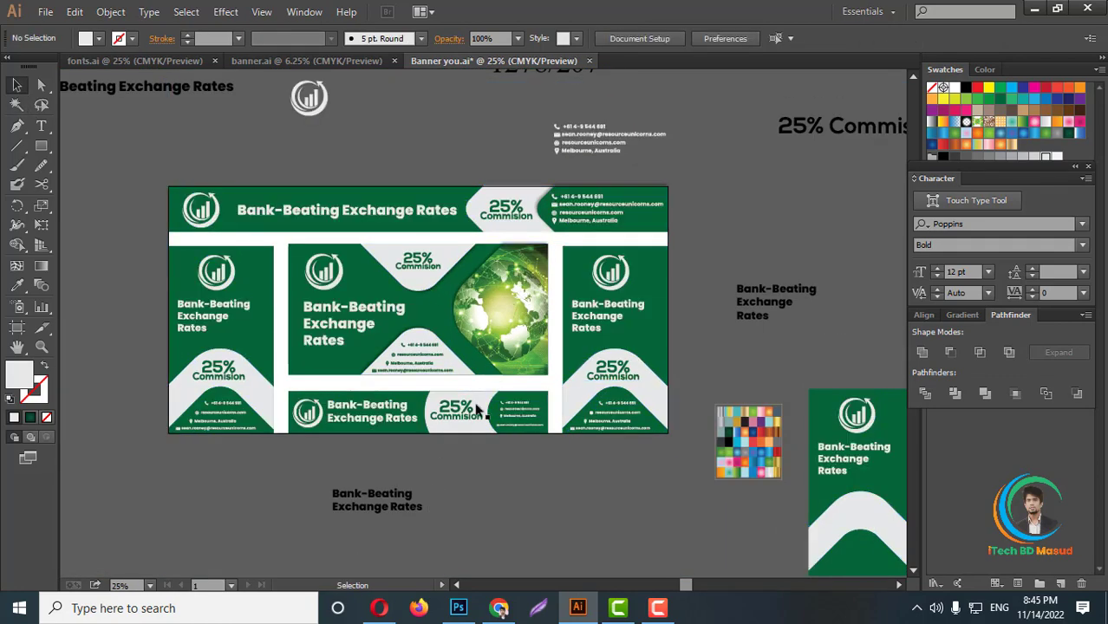
pyautogui.scroll(3, 444, 378)
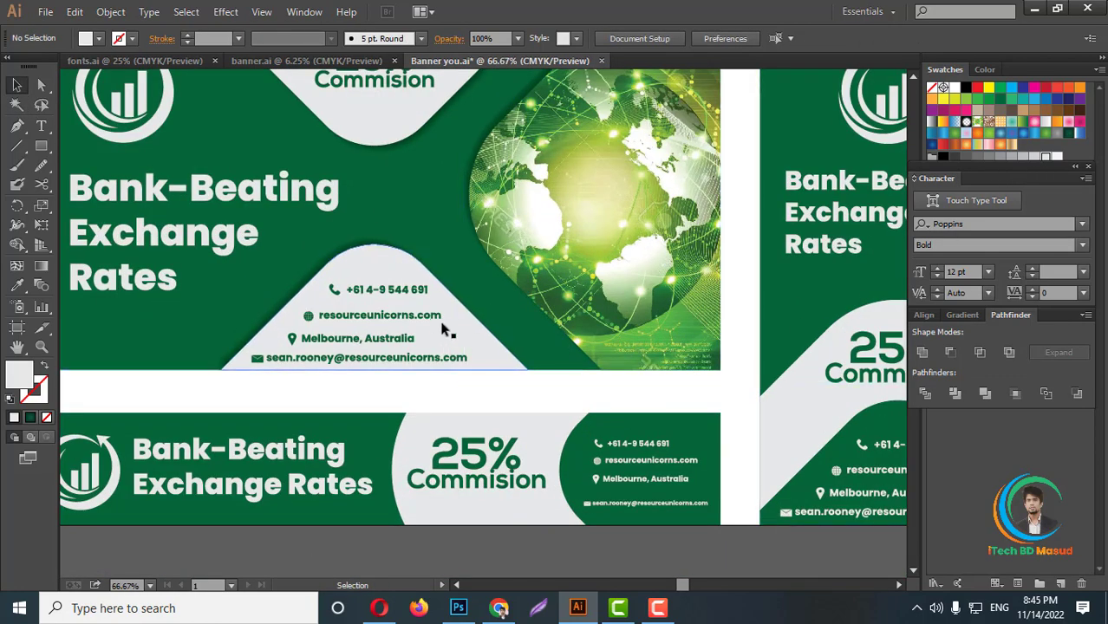
pyautogui.scroll(2, 498, 395)
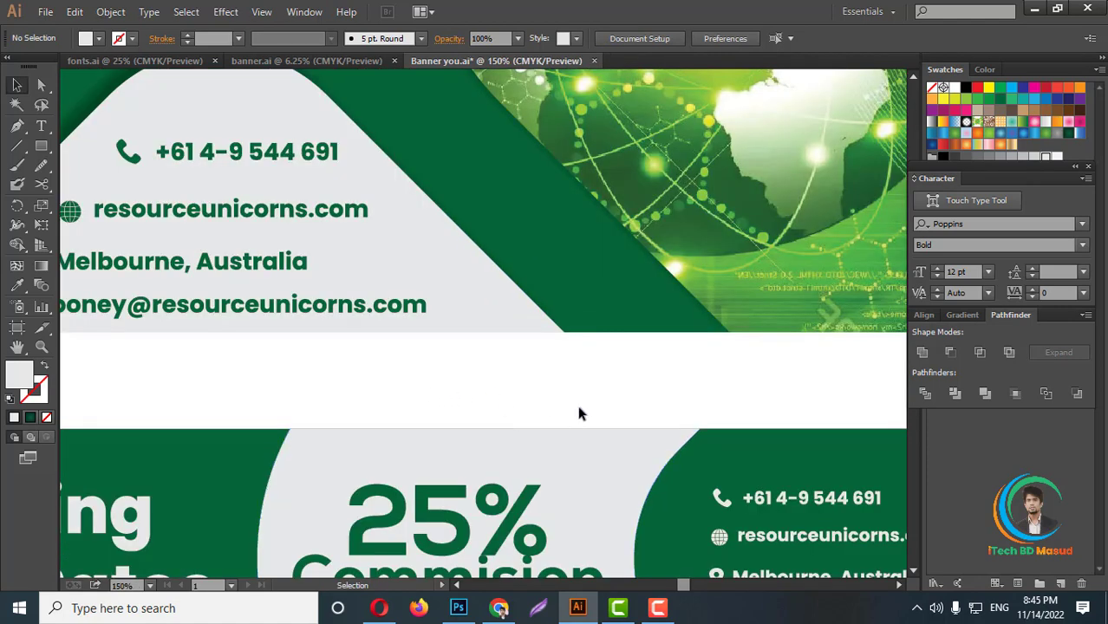
pyautogui.scroll(2, 580, 415)
pyautogui.scroll(1, 599, 433)
pyautogui.scroll(-2, 578, 472)
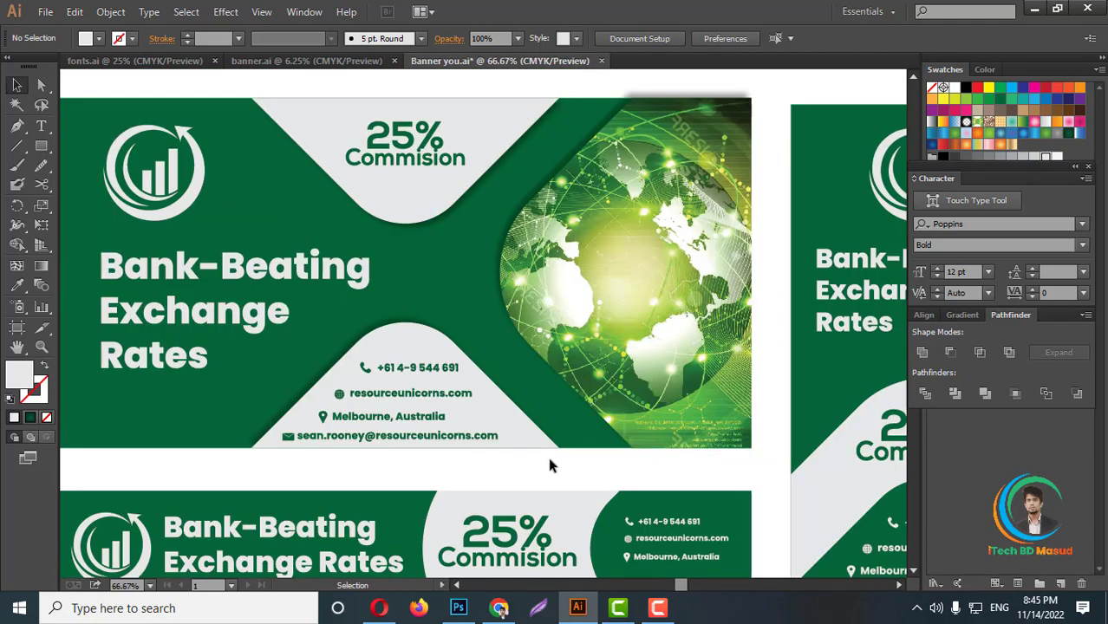
pyautogui.scroll(-1, 549, 462)
pyautogui.scroll(-3, 517, 457)
pyautogui.scroll(2, 585, 342)
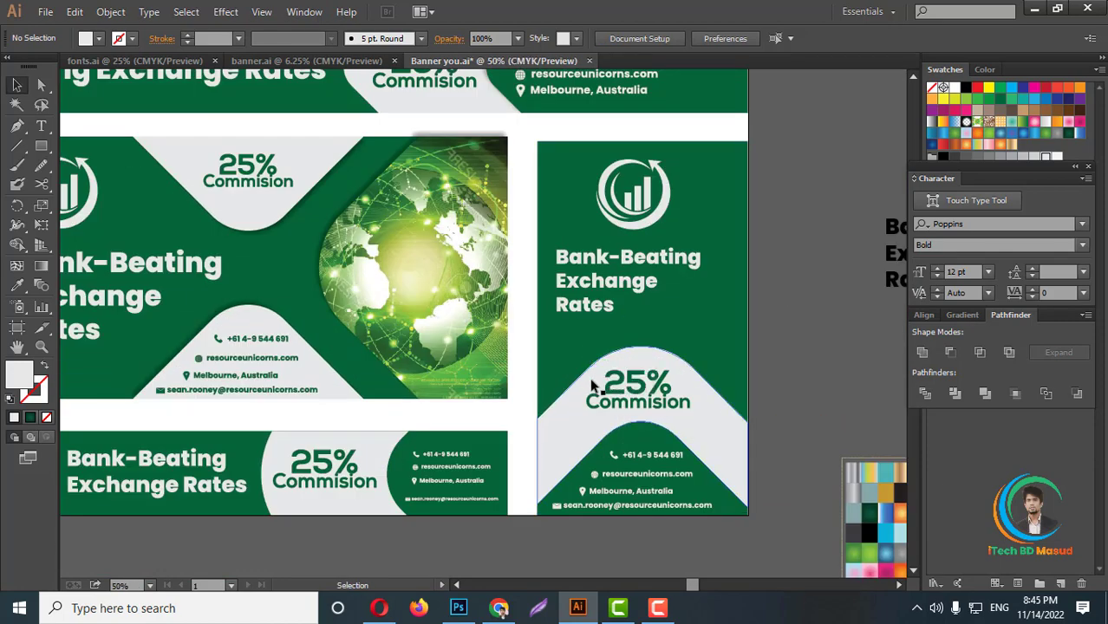
pyautogui.click(18, 104)
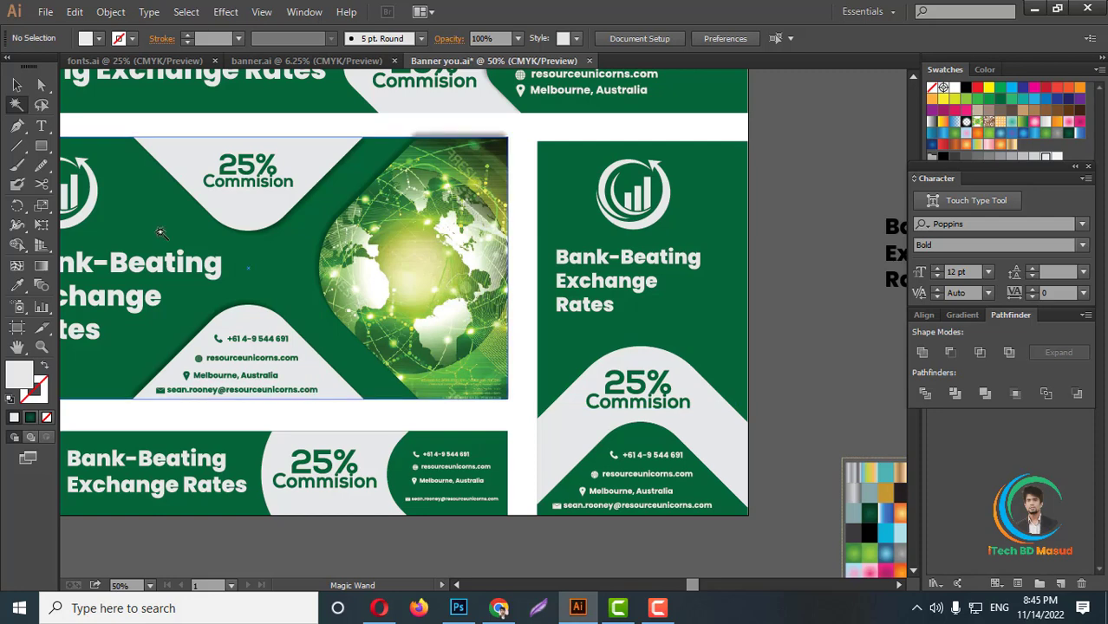
pyautogui.scroll(-2, 555, 334)
pyautogui.scroll(2, 345, 284)
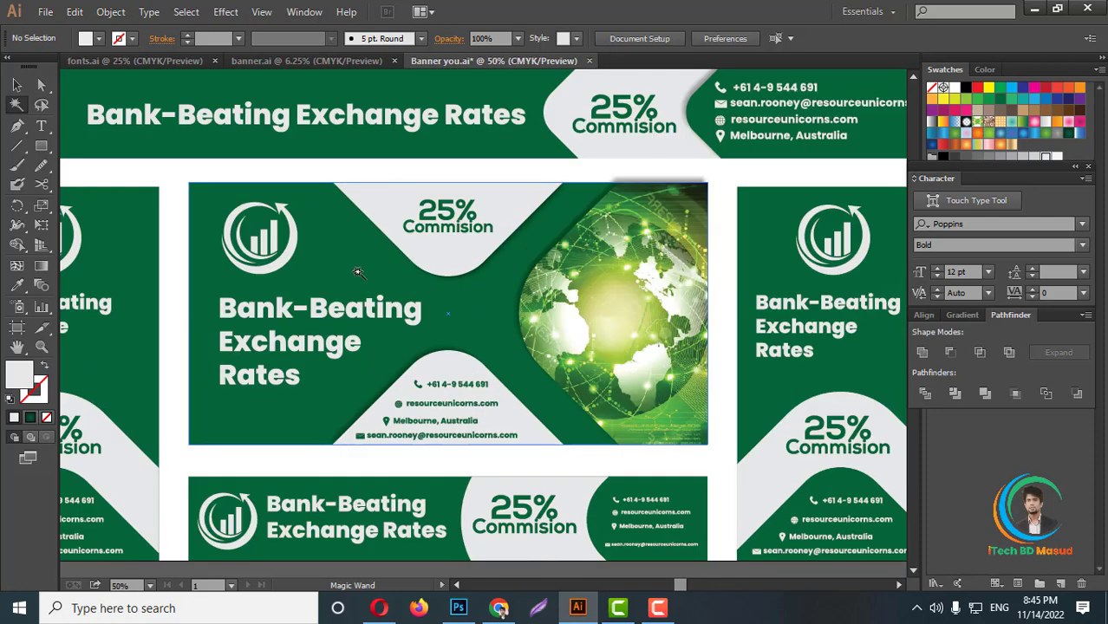
pyautogui.click(346, 254)
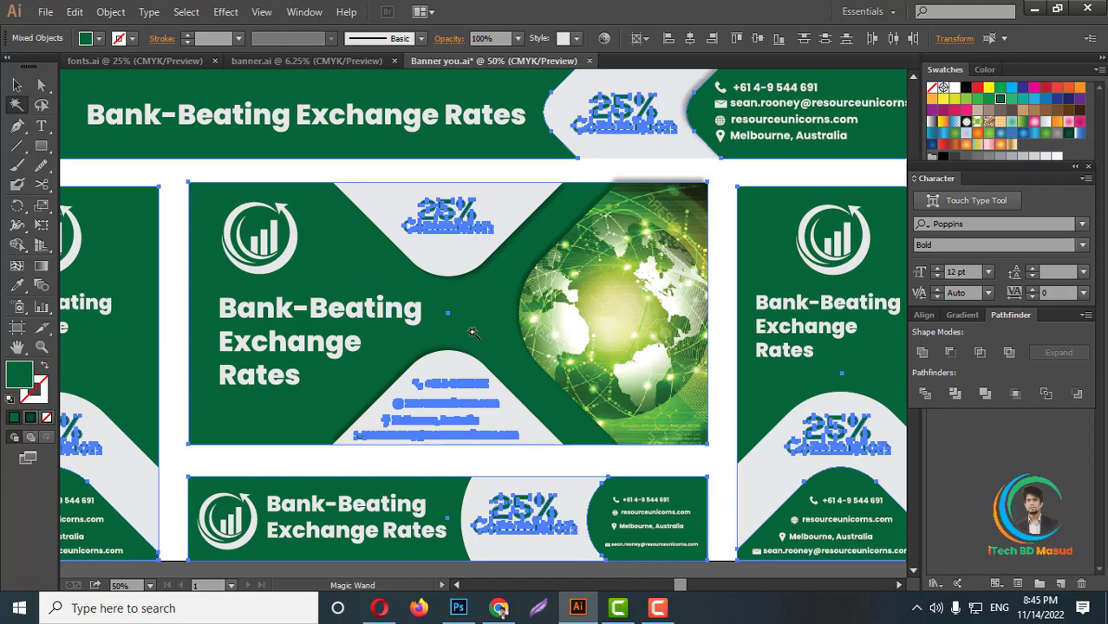
pyautogui.scroll(-2, 386, 332)
# Eyedrop the swatch grid's dark-green radial gradient square onto the selected green objects
pyautogui.scroll(-1, 416, 305)
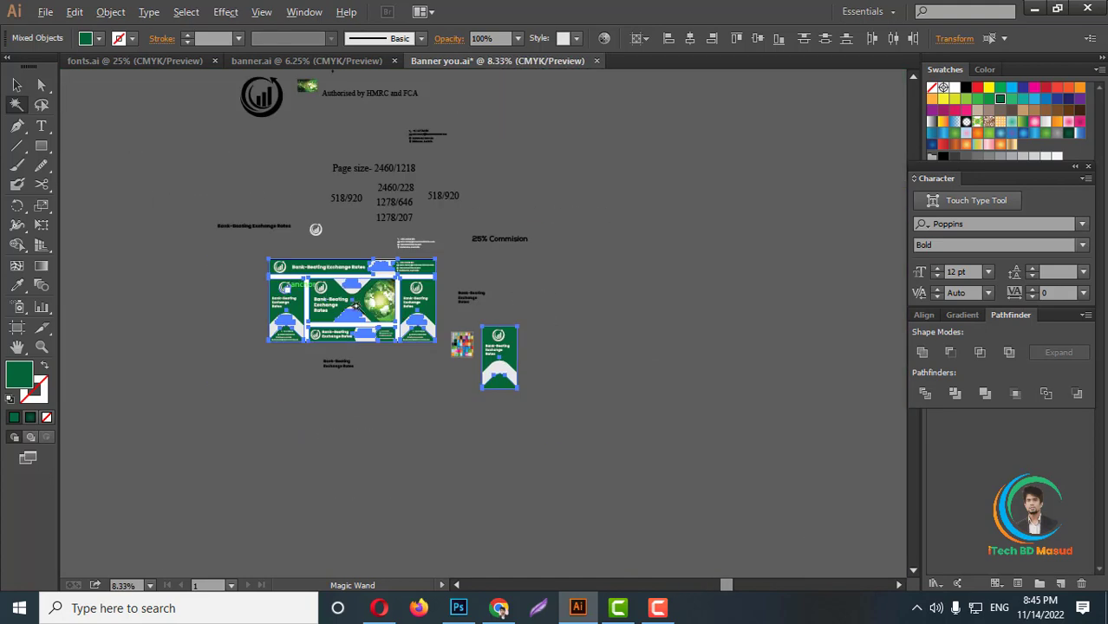
pyautogui.scroll(1, 436, 308)
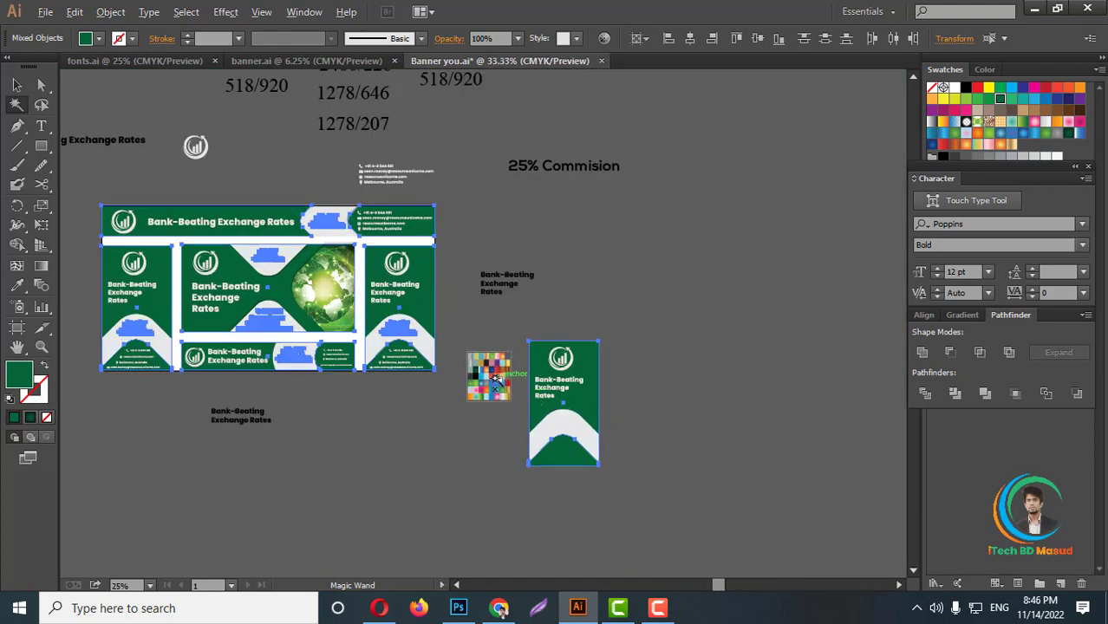
pyautogui.scroll(5, 490, 378)
pyautogui.scroll(1, 505, 399)
pyautogui.scroll(1, 576, 434)
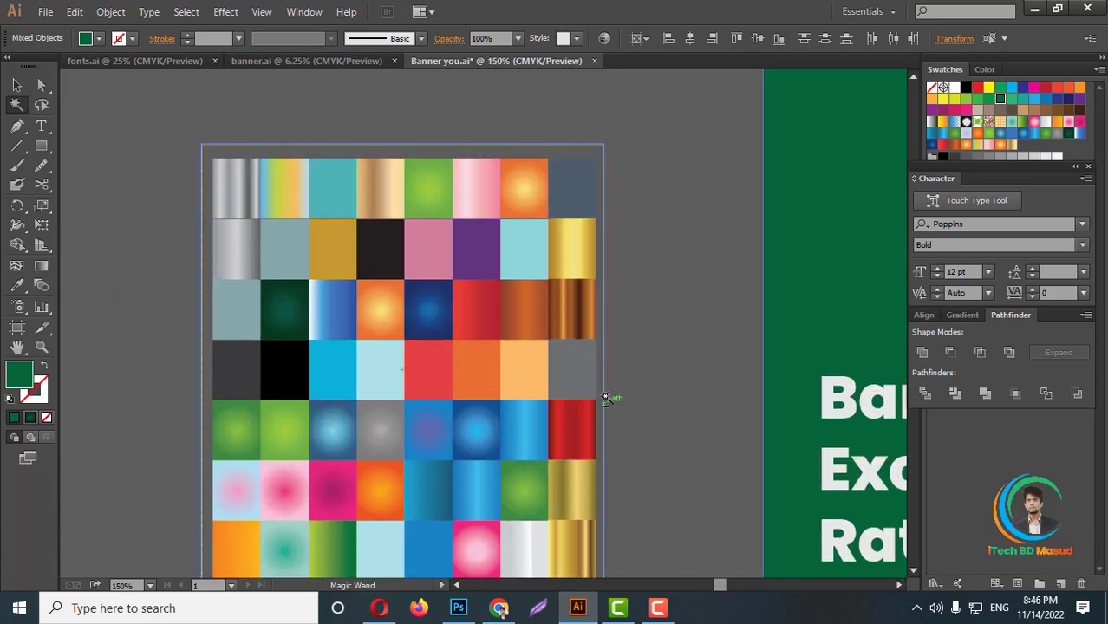
pyautogui.scroll(-3, 607, 396)
pyautogui.scroll(4, 490, 381)
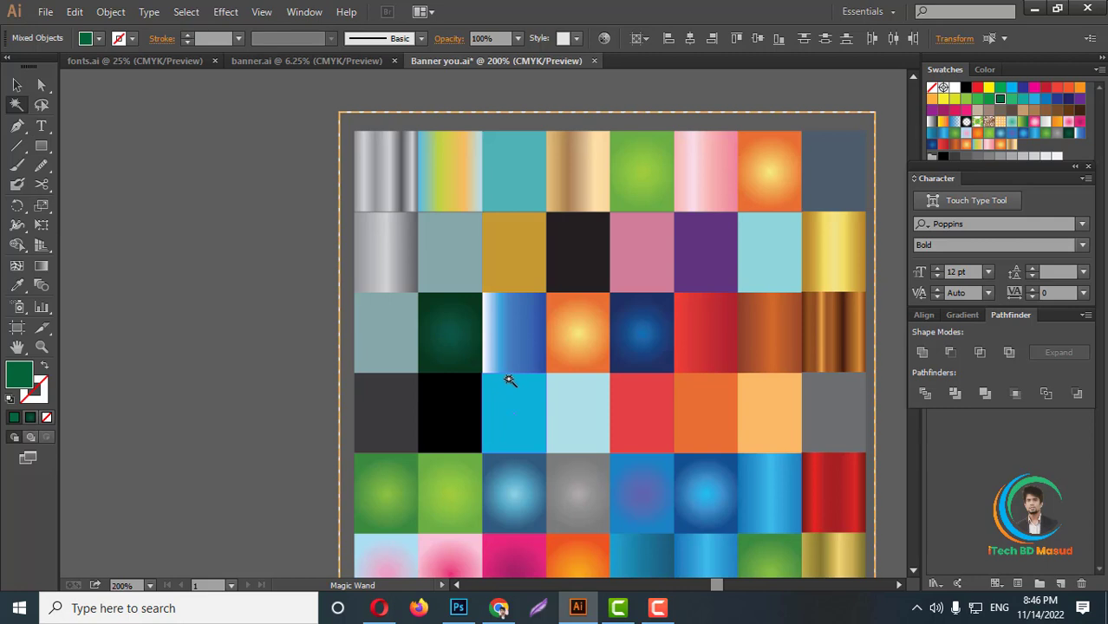
pyautogui.scroll(-1, 494, 356)
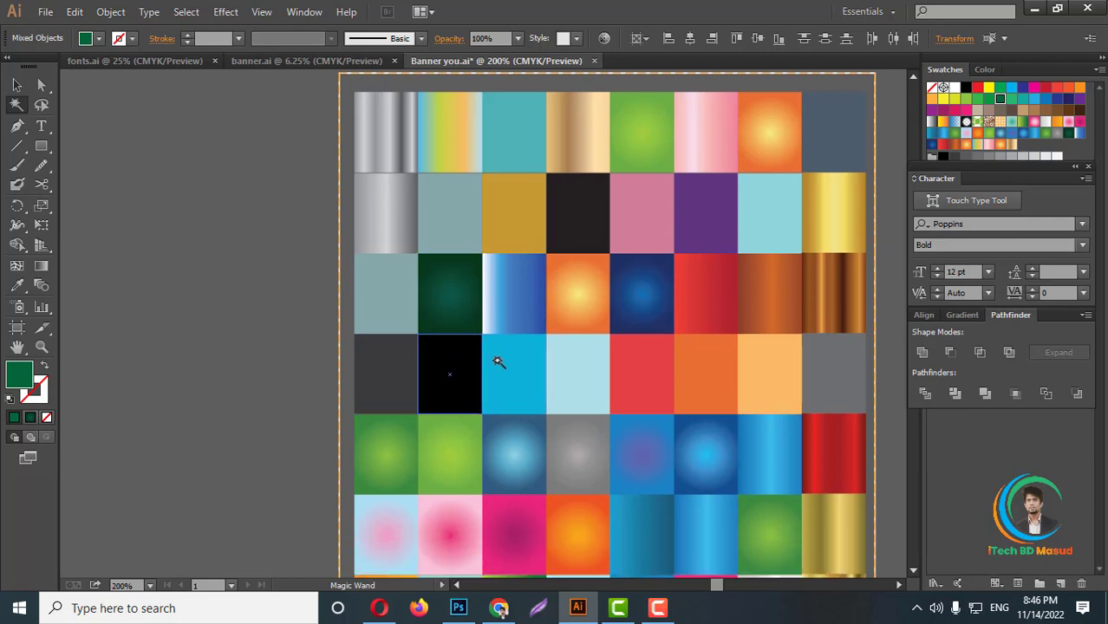
pyautogui.click(16, 286)
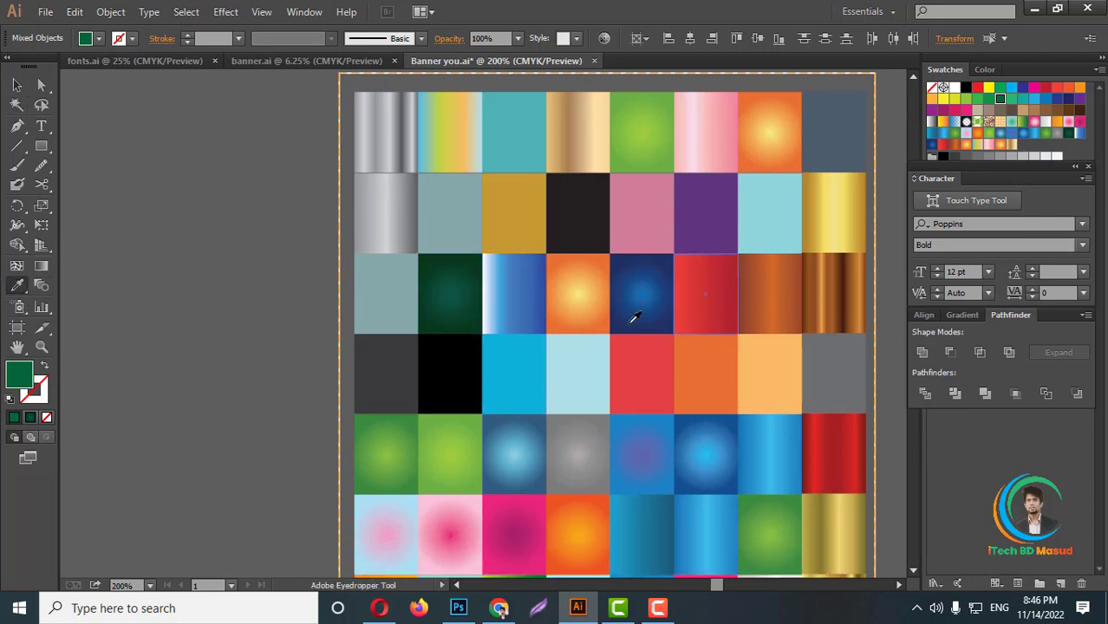
pyautogui.scroll(-2, 449, 304)
pyautogui.scroll(3, 464, 312)
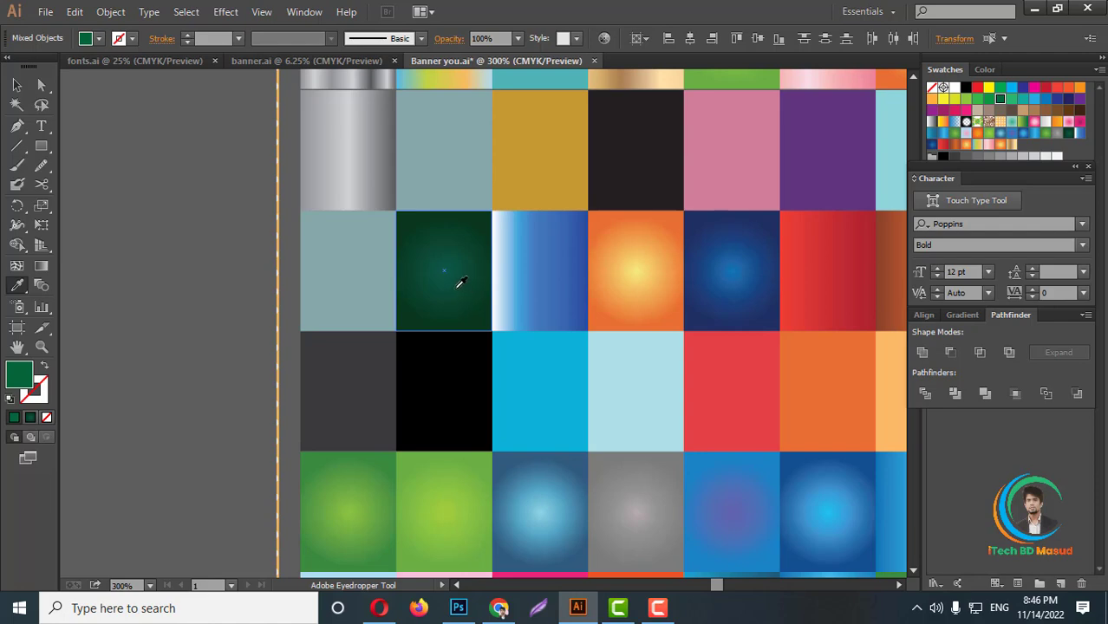
pyautogui.click(461, 282)
pyautogui.scroll(-3, 683, 302)
pyautogui.scroll(-3, 715, 292)
pyautogui.scroll(2, 347, 303)
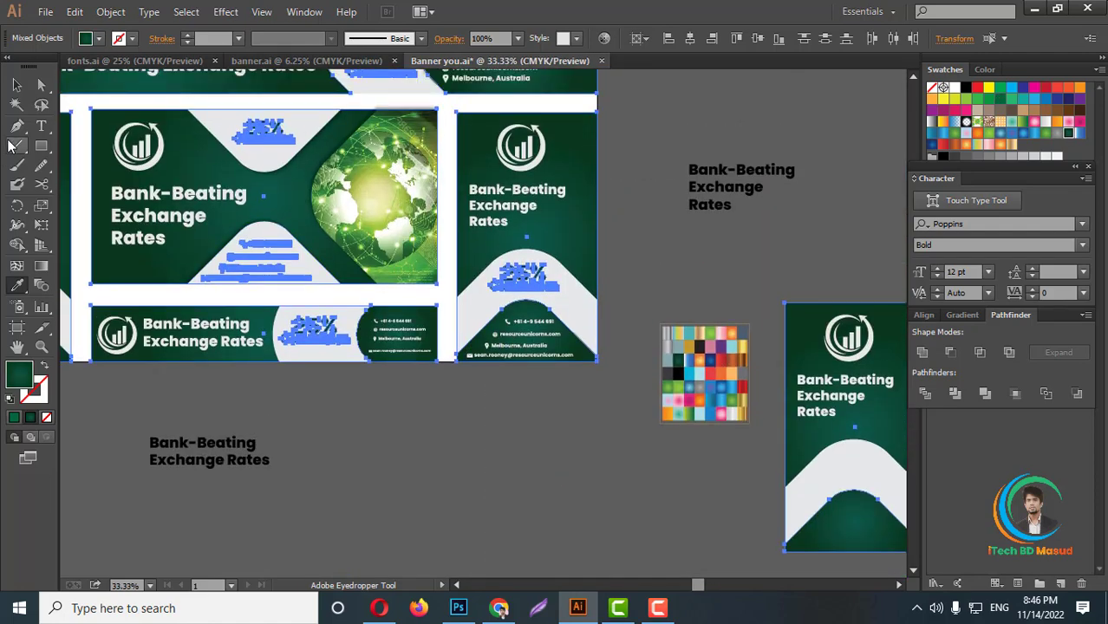
pyautogui.click(16, 84)
pyautogui.click(603, 294)
pyautogui.scroll(-2, 603, 294)
pyautogui.scroll(1, 575, 363)
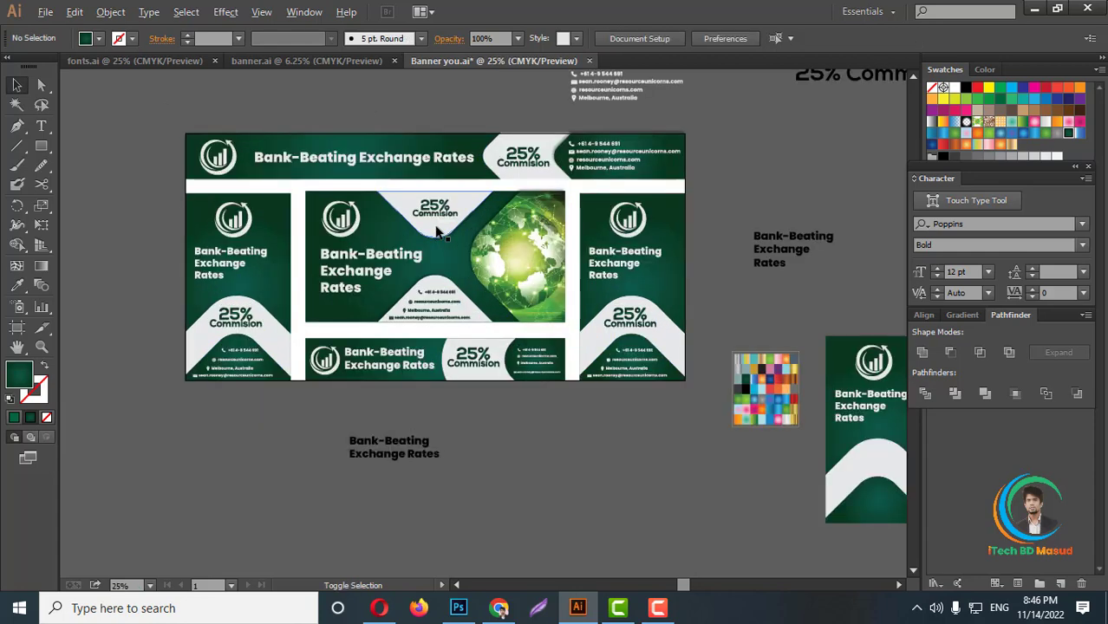
pyautogui.scroll(1, 438, 233)
pyautogui.scroll(1, 459, 286)
pyautogui.scroll(2, 482, 341)
pyautogui.scroll(1, 551, 320)
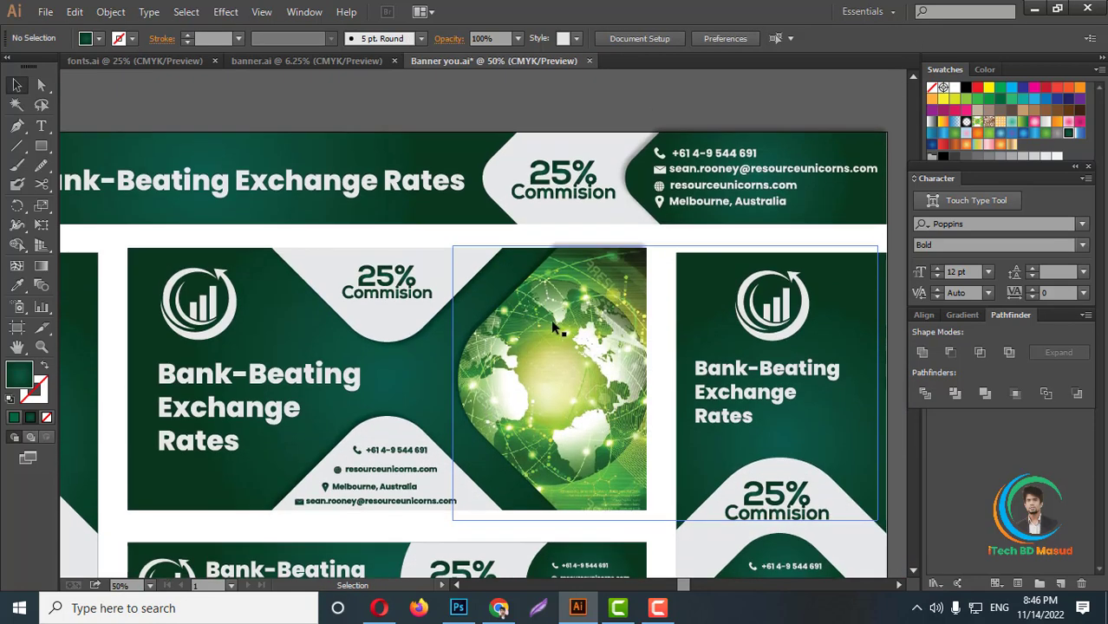
pyautogui.scroll(-3, 552, 326)
pyautogui.scroll(1, 620, 464)
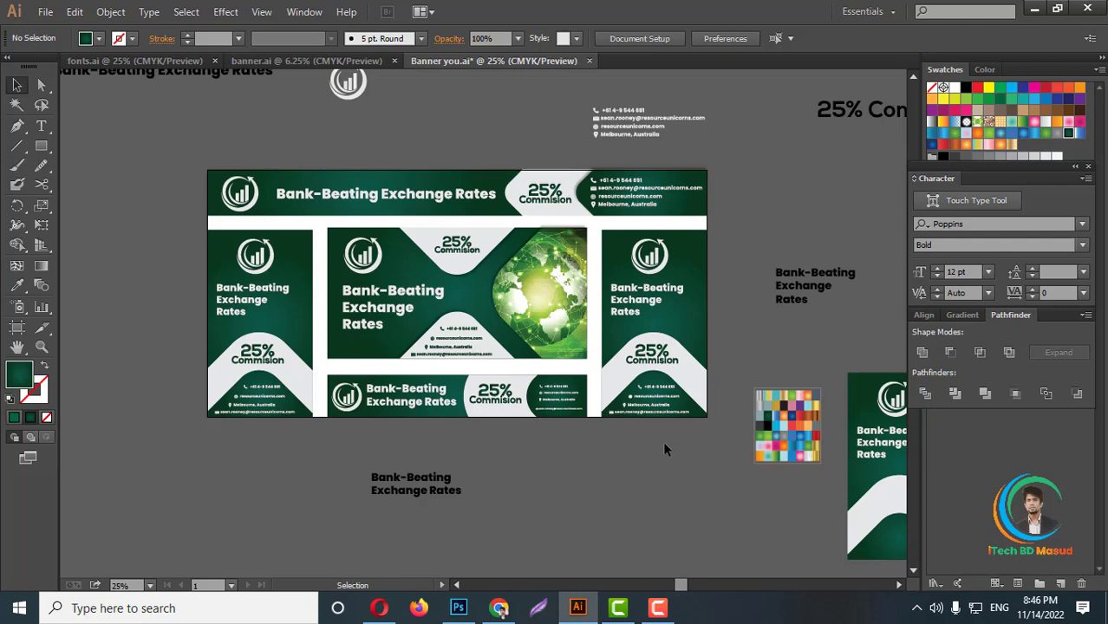
pyautogui.keyDown('alt'); pyautogui.scroll(2, 556, 400); pyautogui.keyUp('alt')
pyautogui.click(553, 397)
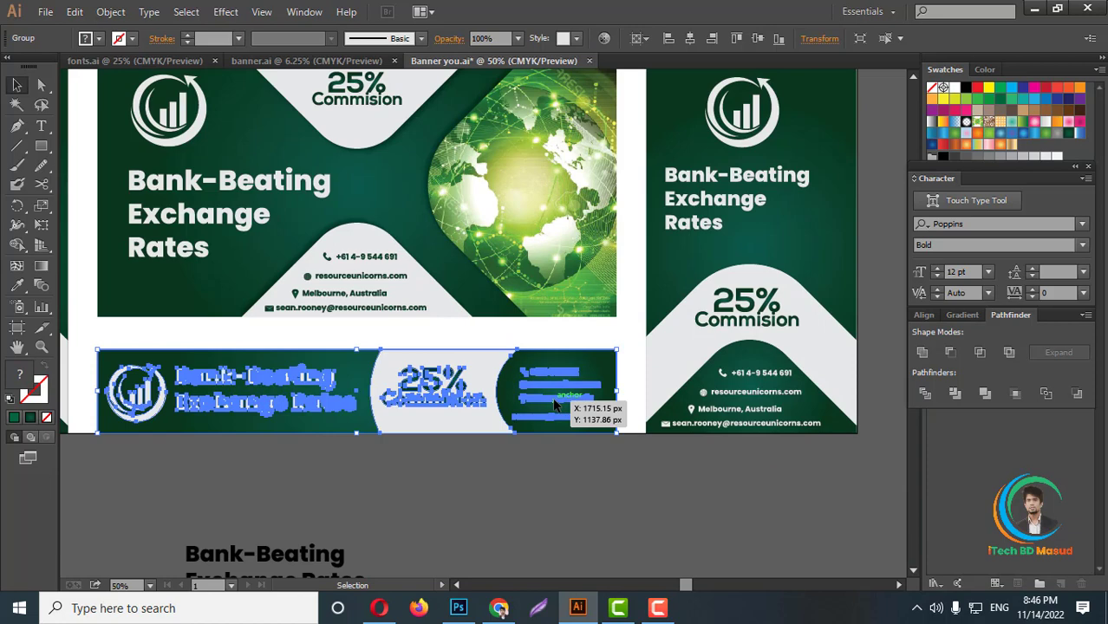
pyautogui.scroll(1, 553, 397)
pyautogui.keyDown('alt'); pyautogui.scroll(-3, 532, 383); pyautogui.keyUp('alt')
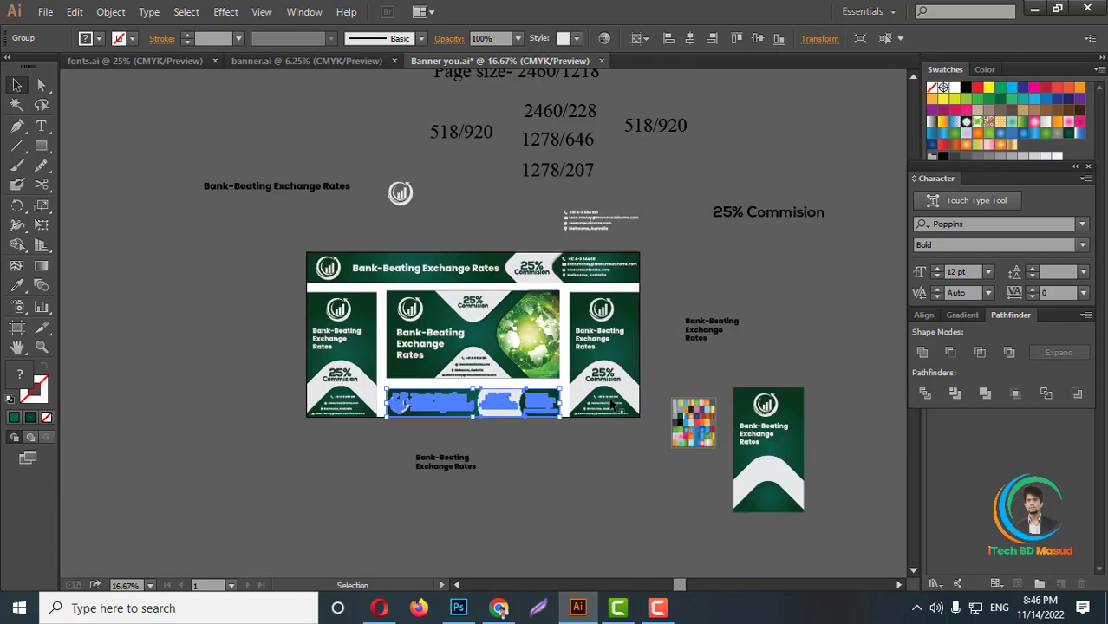
pyautogui.keyDown('alt'); pyautogui.scroll(2, 615, 371); pyautogui.keyUp('alt')
pyautogui.click(615, 506)
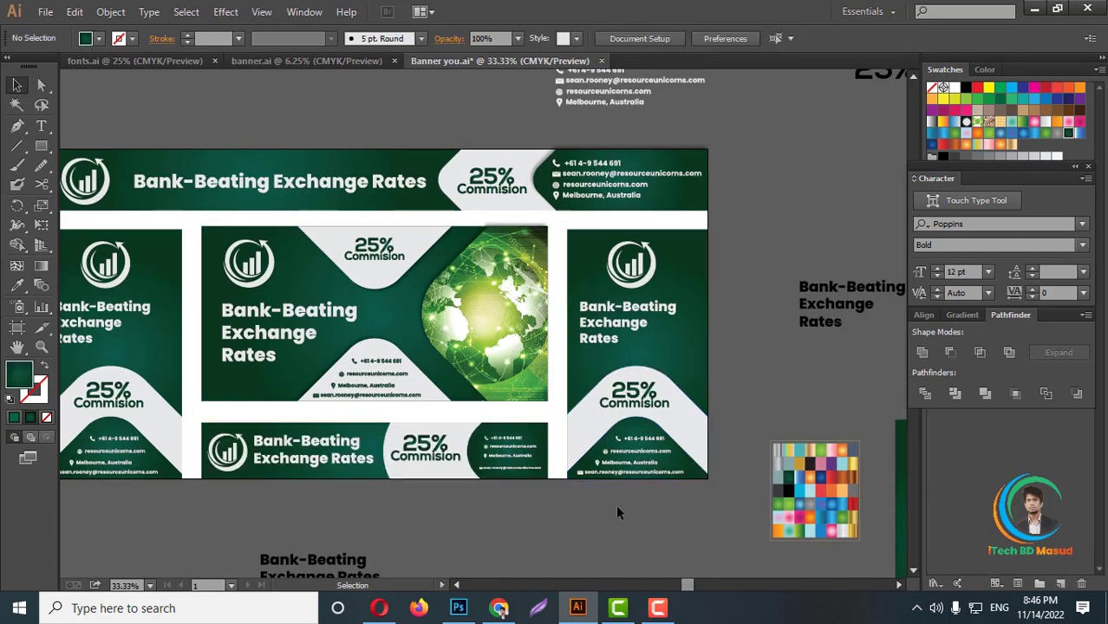
pyautogui.scroll(1, 683, 372)
pyautogui.scroll(-1, 683, 372)
pyautogui.scroll(1, 729, 442)
pyautogui.scroll(2, 598, 371)
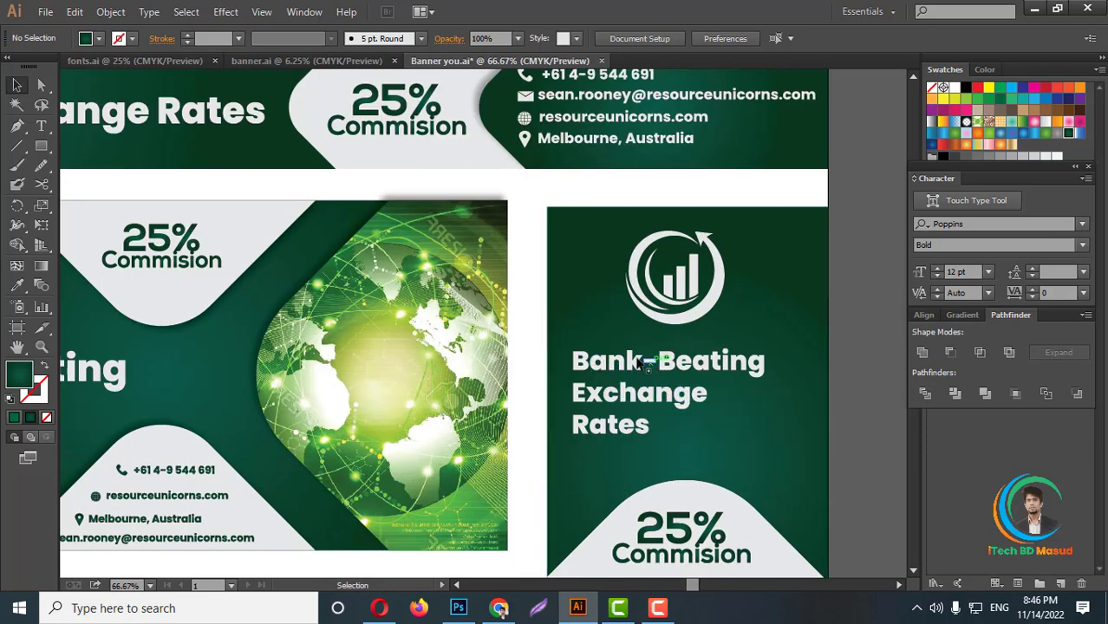
pyautogui.scroll(-3, 621, 422)
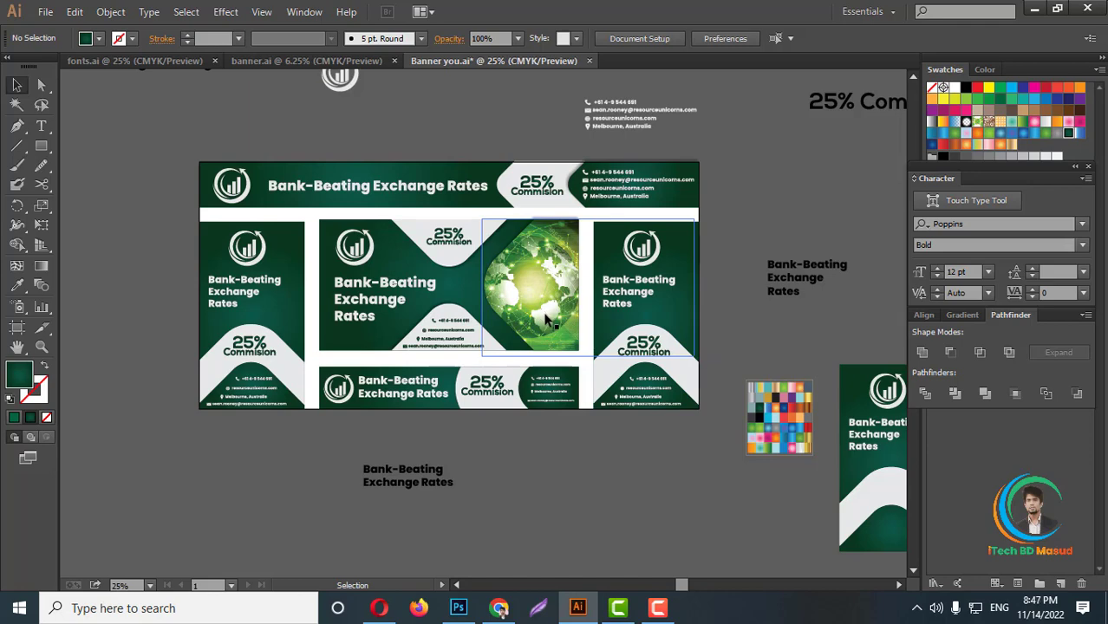
pyautogui.scroll(2, 473, 364)
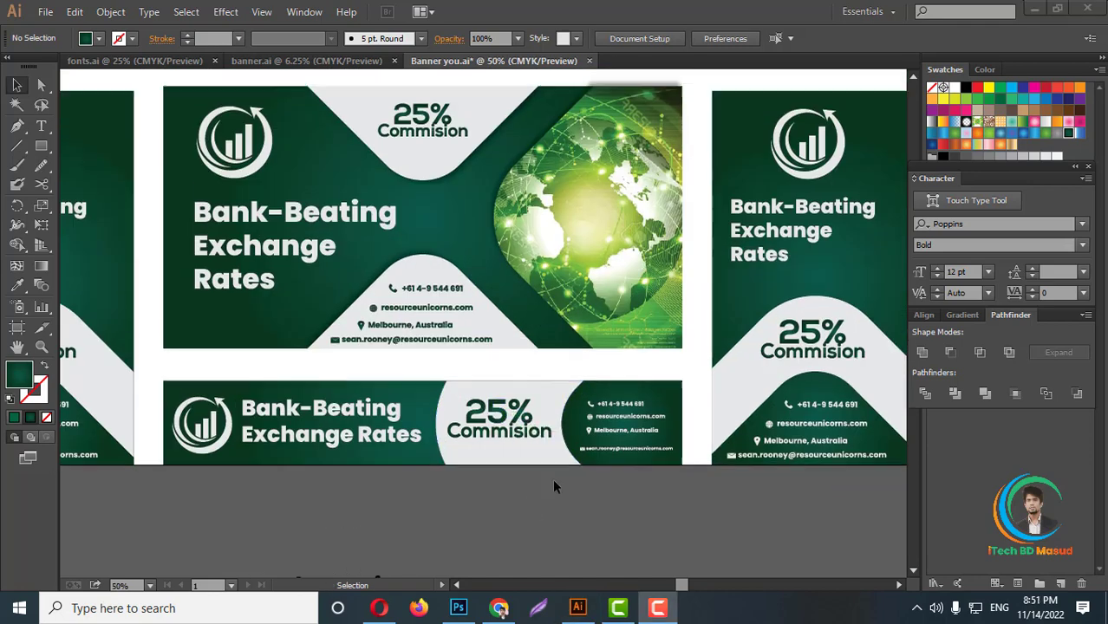
pyautogui.scroll(-1, 554, 486)
pyautogui.scroll(-2, 555, 472)
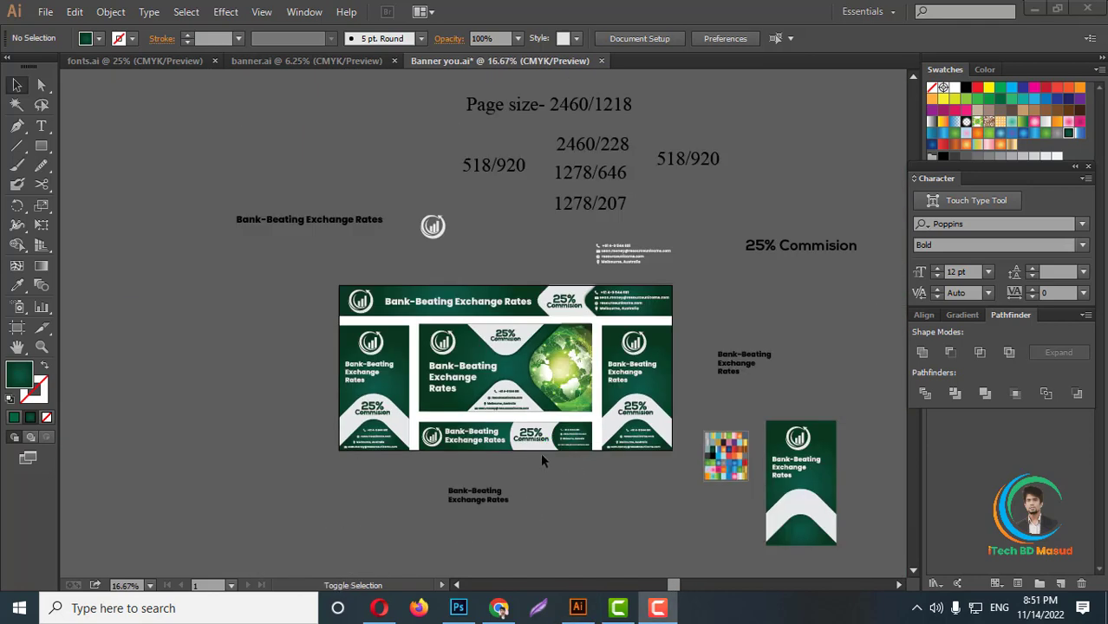
pyautogui.scroll(2, 542, 460)
pyautogui.scroll(1, 576, 478)
pyautogui.scroll(1, 604, 456)
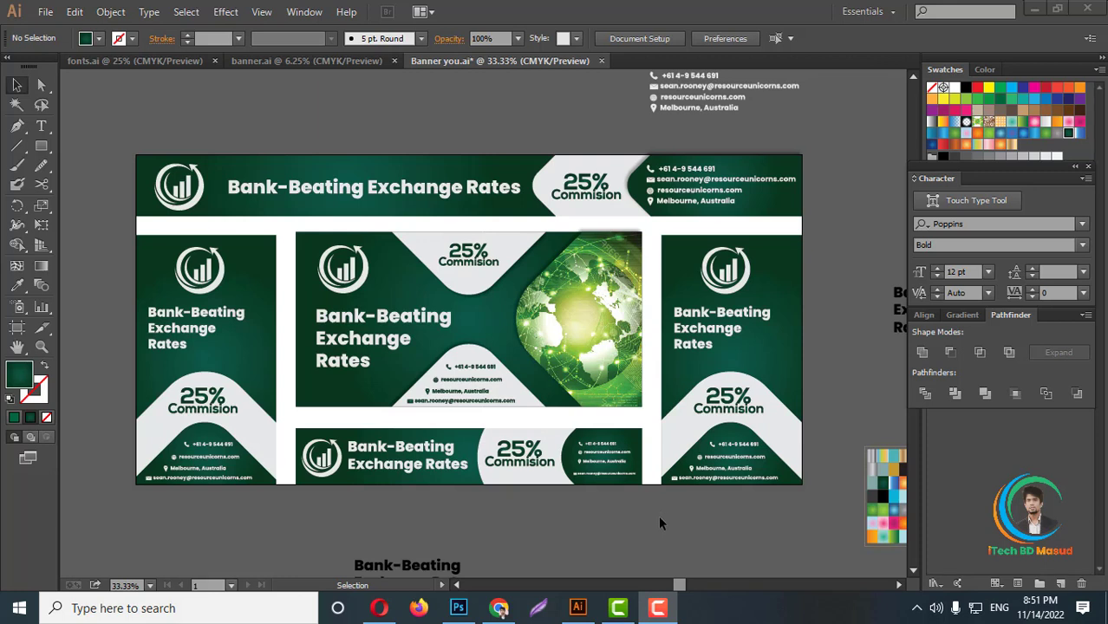
pyautogui.scroll(-1, 646, 516)
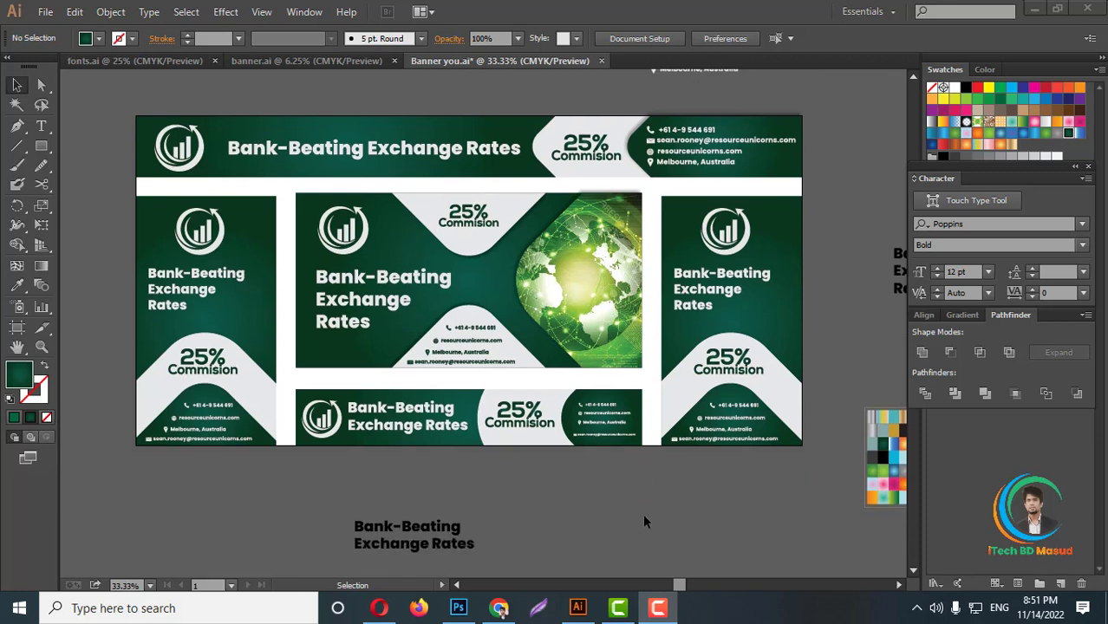